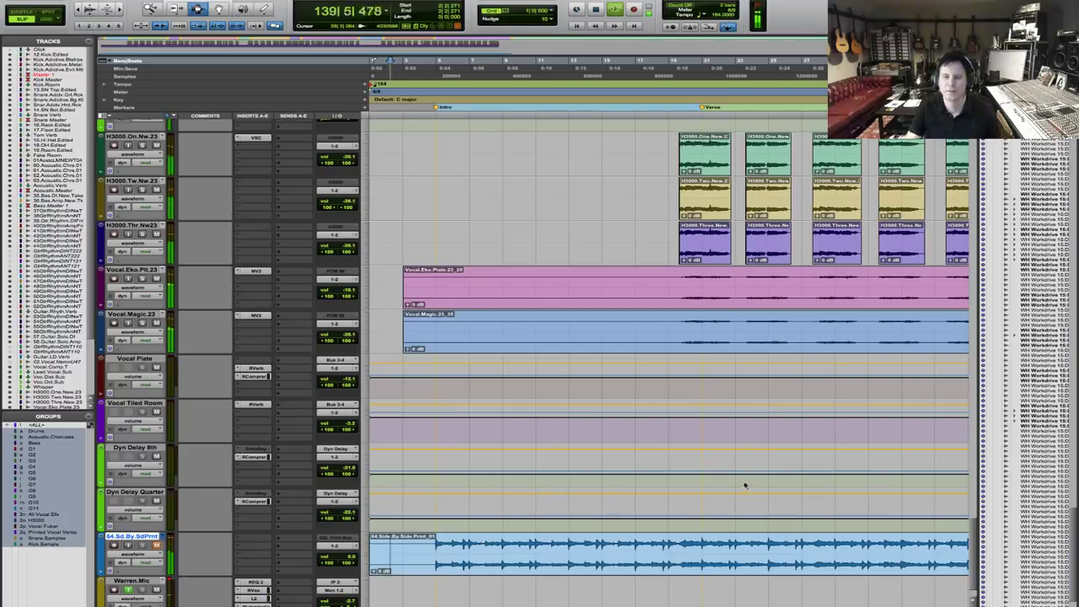
Stop playback and place the edit cursor at bar 5, at the Intro marker.
key(space)
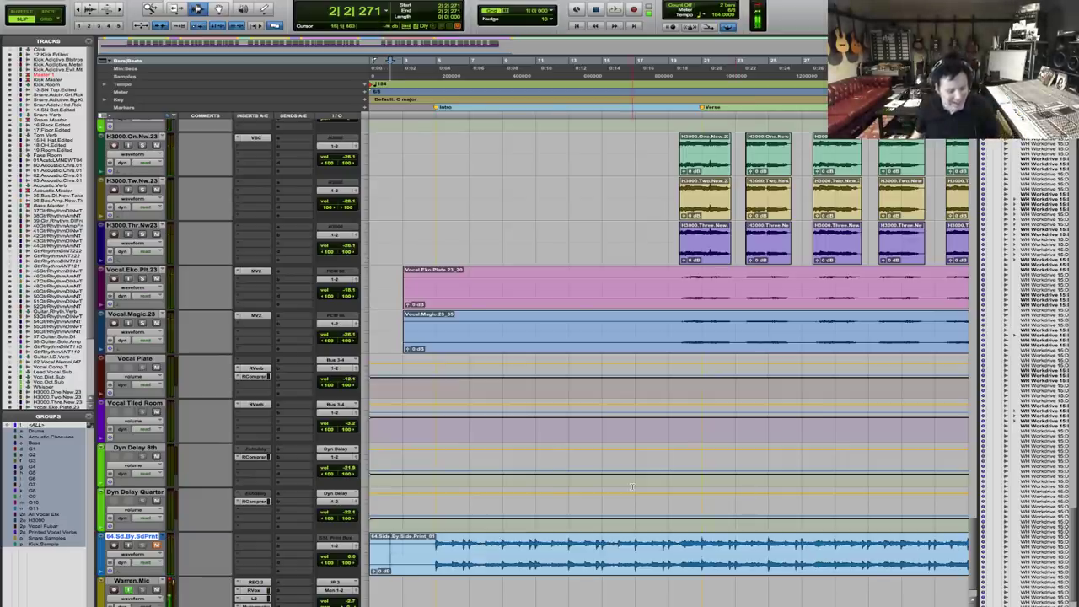
key(r)
key(r)
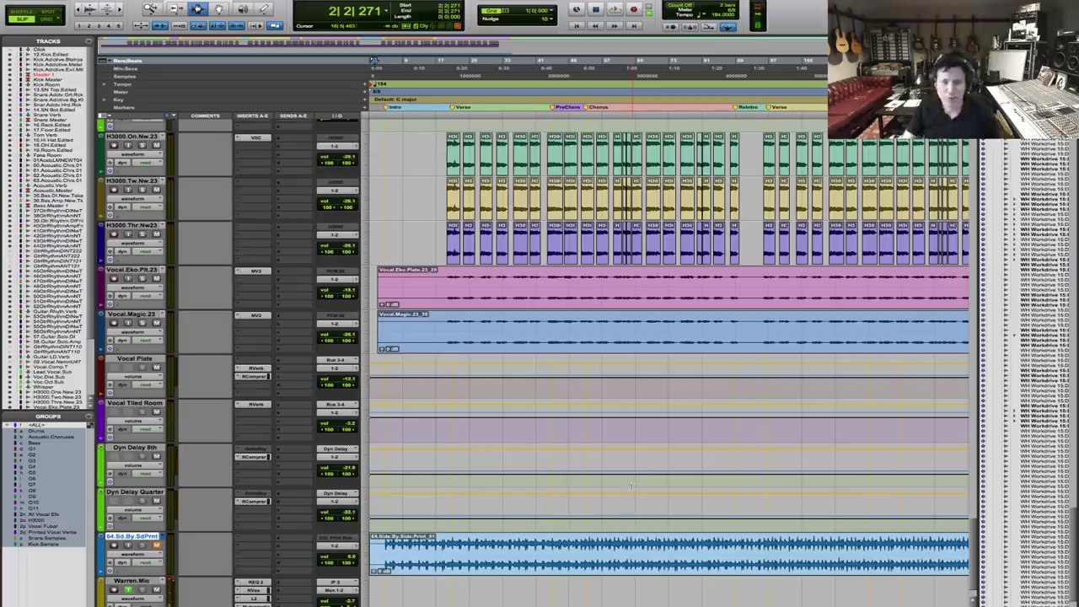
click(380, 61)
click(386, 62)
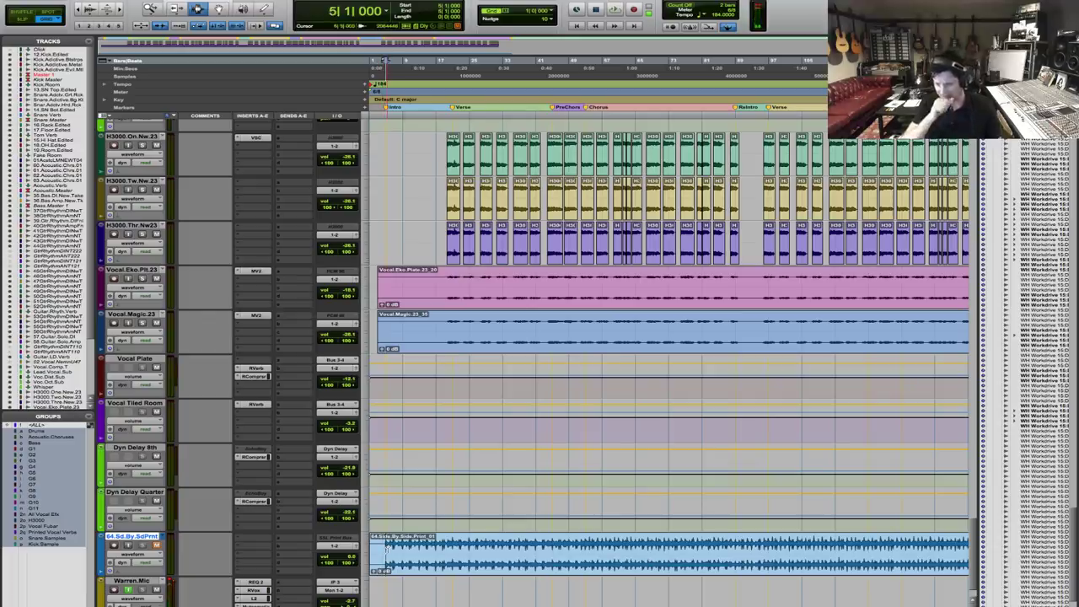
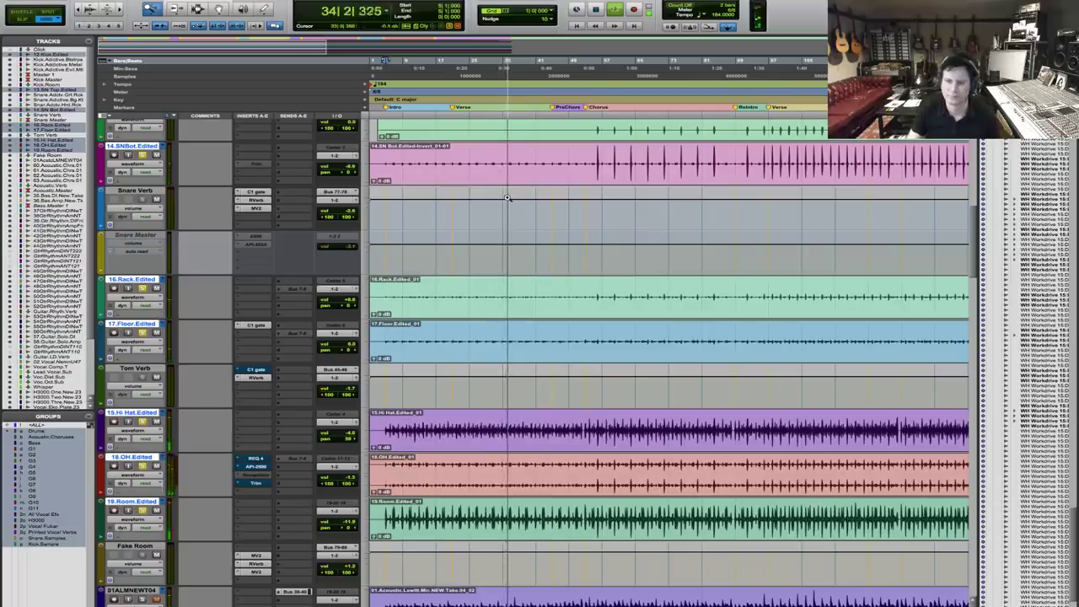
Audition the soloed drum tracks from bar 95 in the re-intro, checking the snare hits along the song, and stop playback.
scroll(507, 197, up, 3)
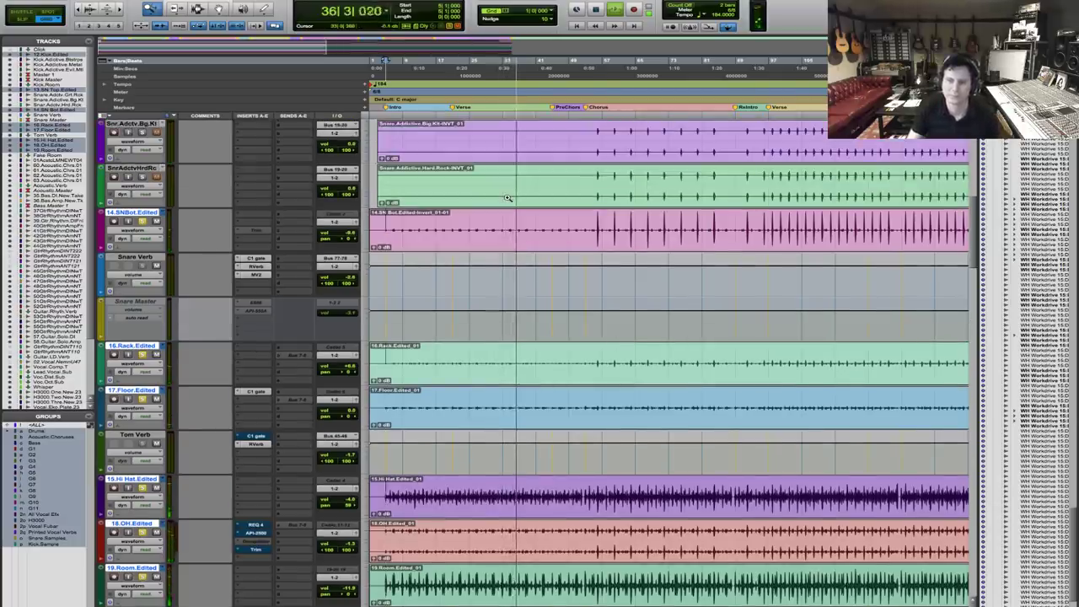
key(space)
key(F7)
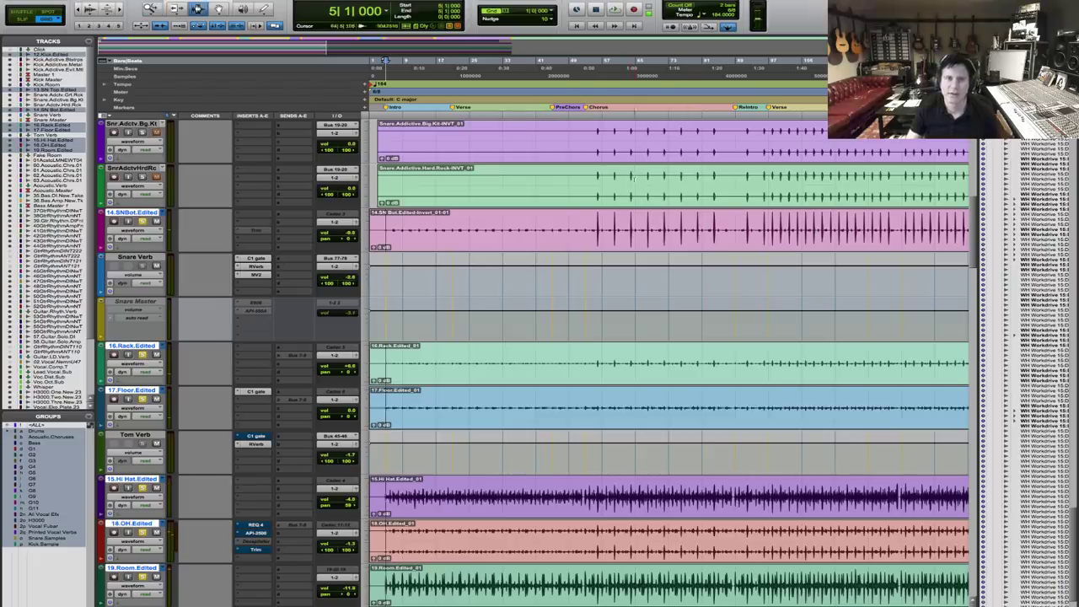
click(758, 143)
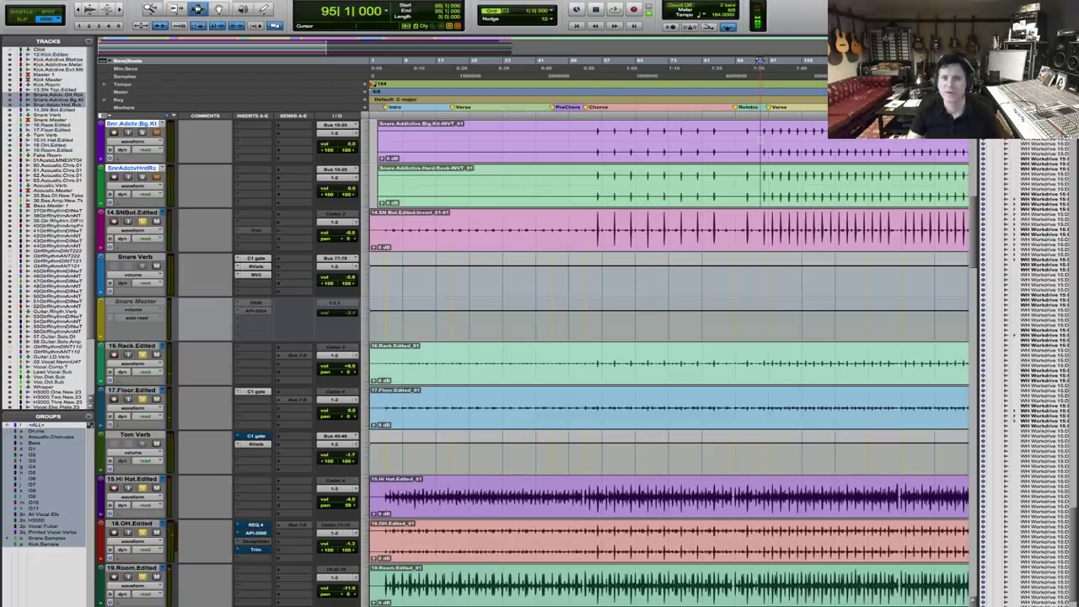
key(space)
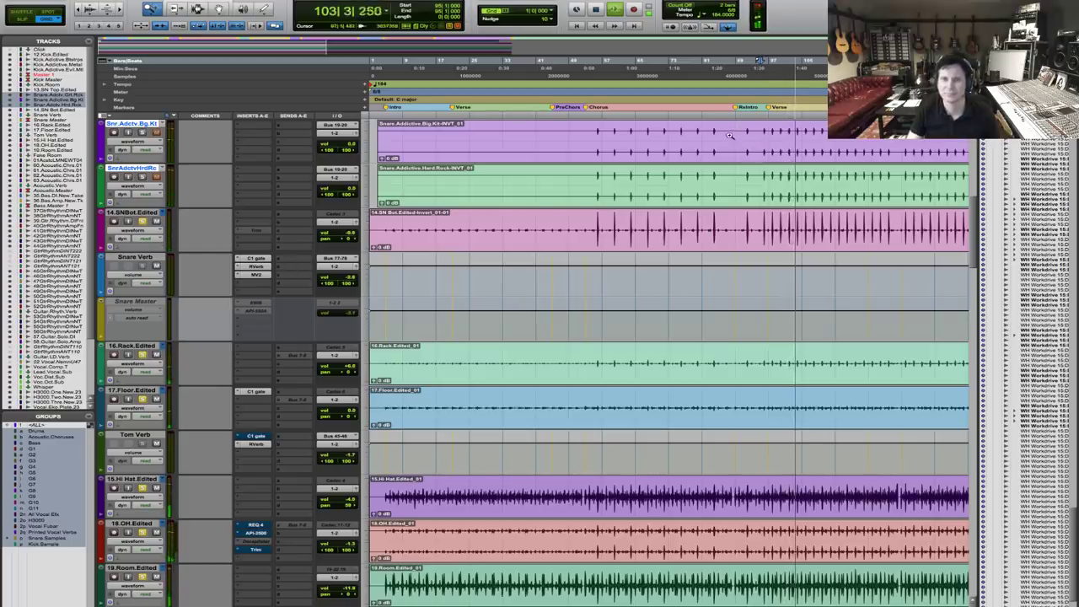
click(758, 139)
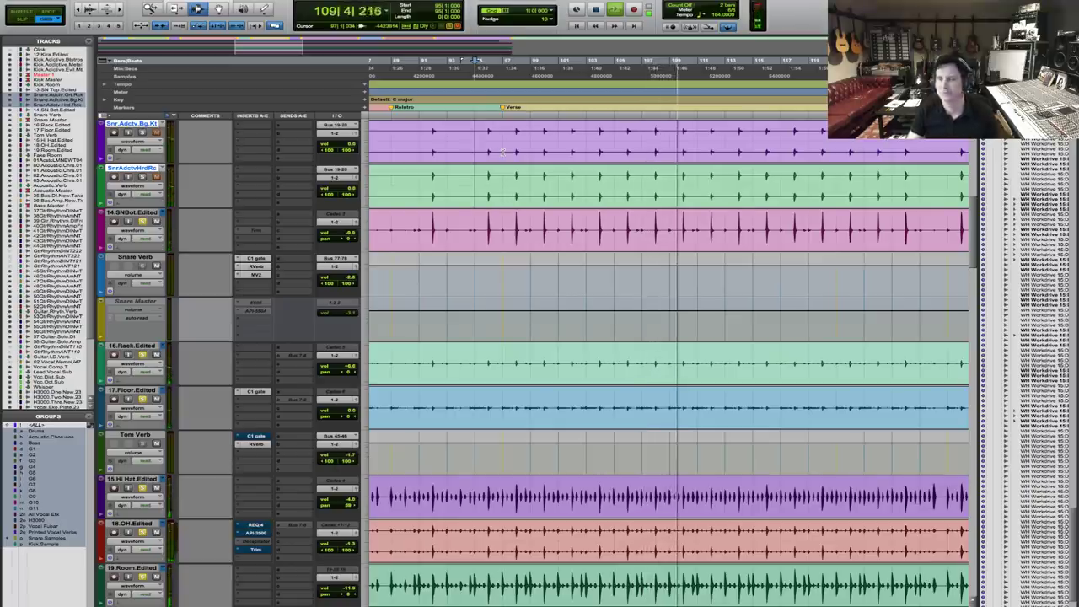
key(r)
key(r)
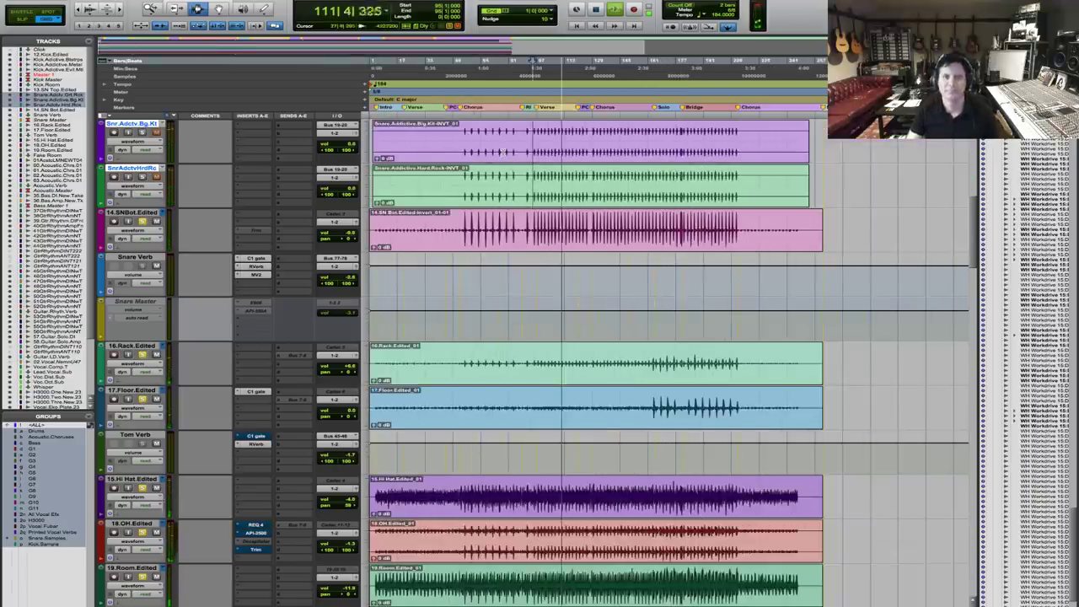
key(t)
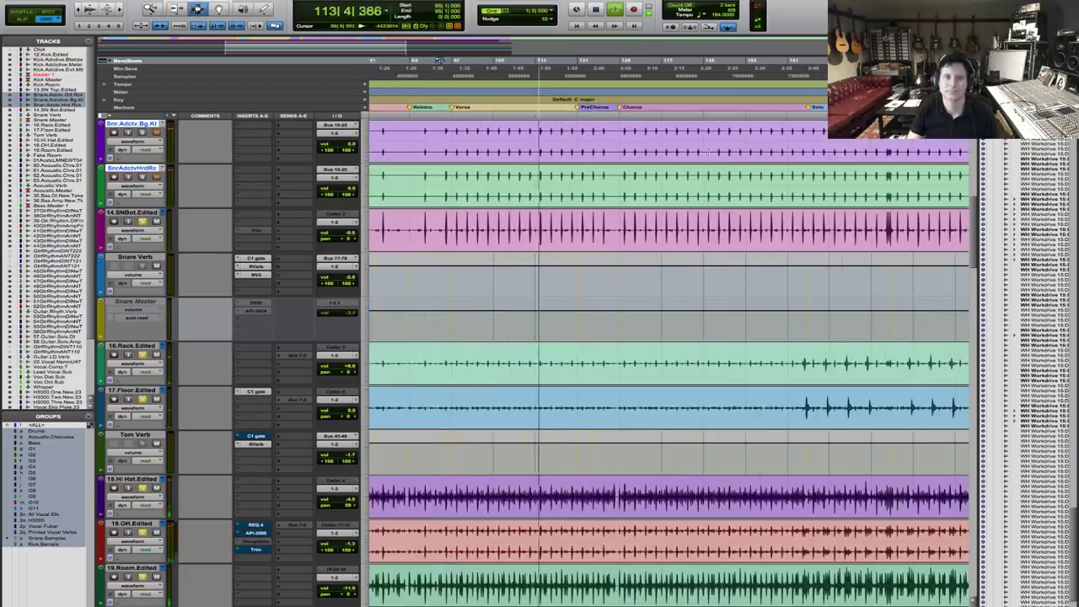
key(space)
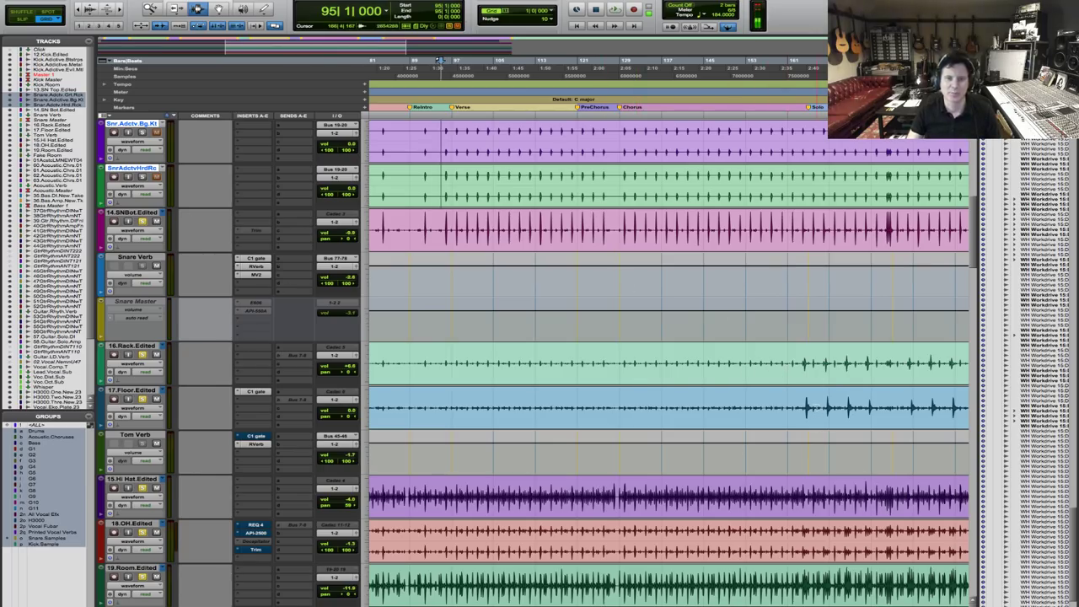
Audition the soloed drums from bar 163, ahead of the tom hits, and place the cursor at bar 165, the Solo marker.
click(800, 396)
key(space)
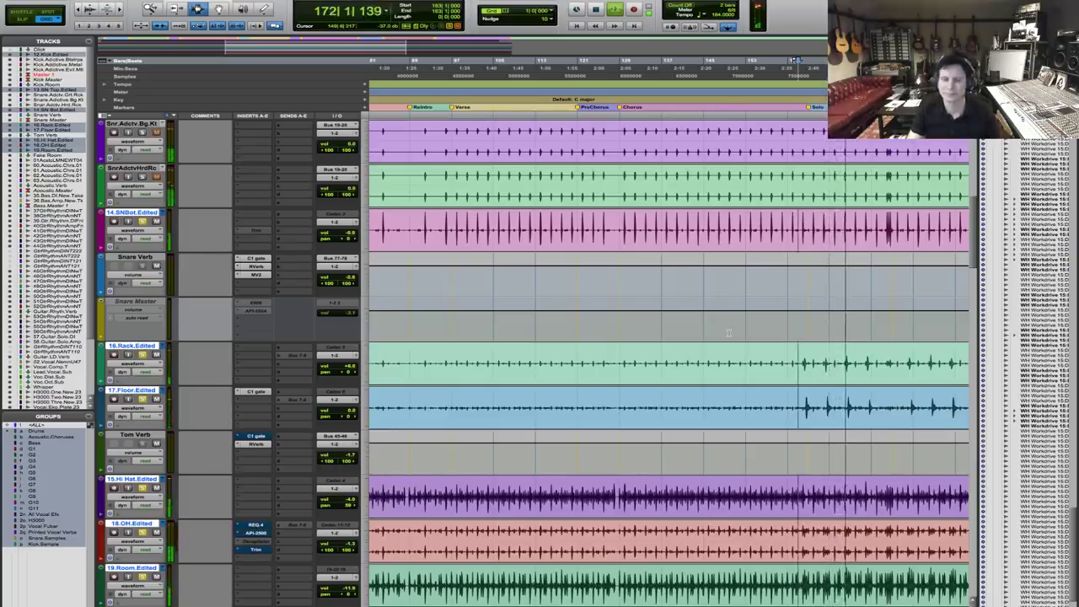
key(space)
click(798, 384)
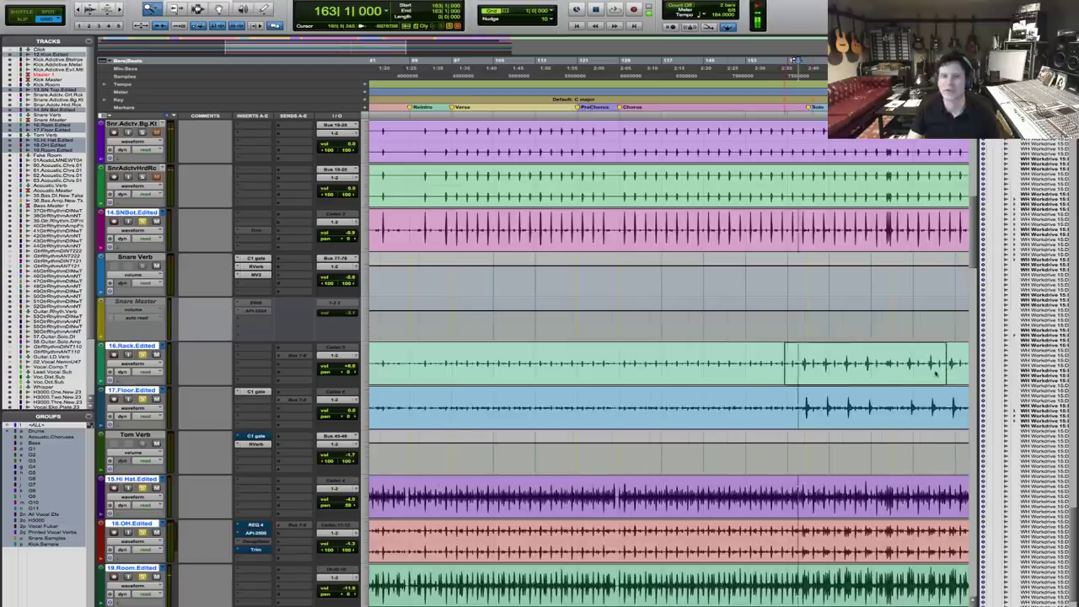
key(ctrl+bracketright)
click(457, 371)
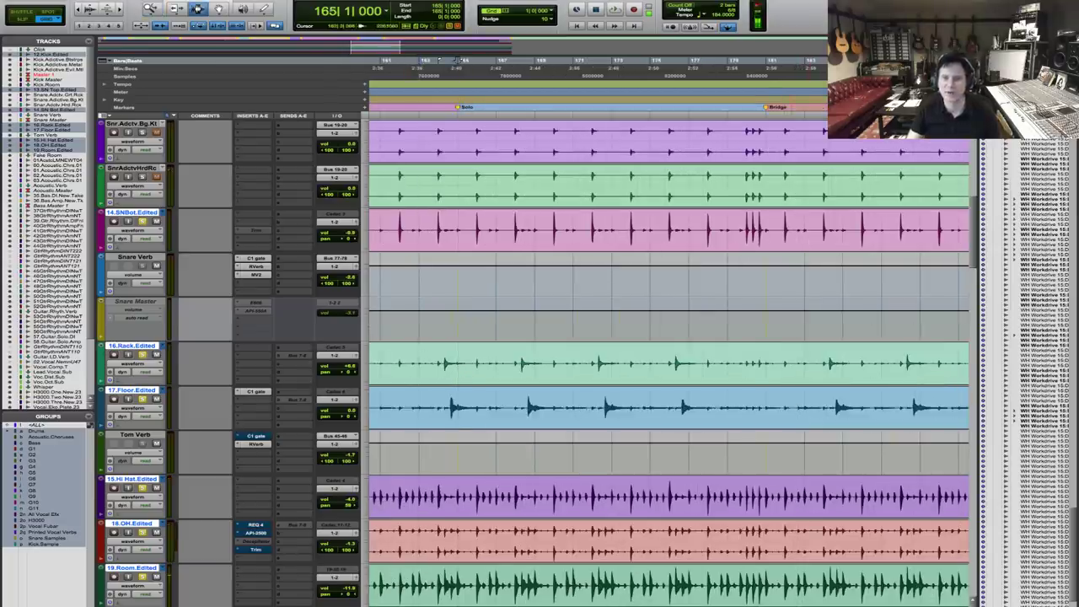
key(alt+a)
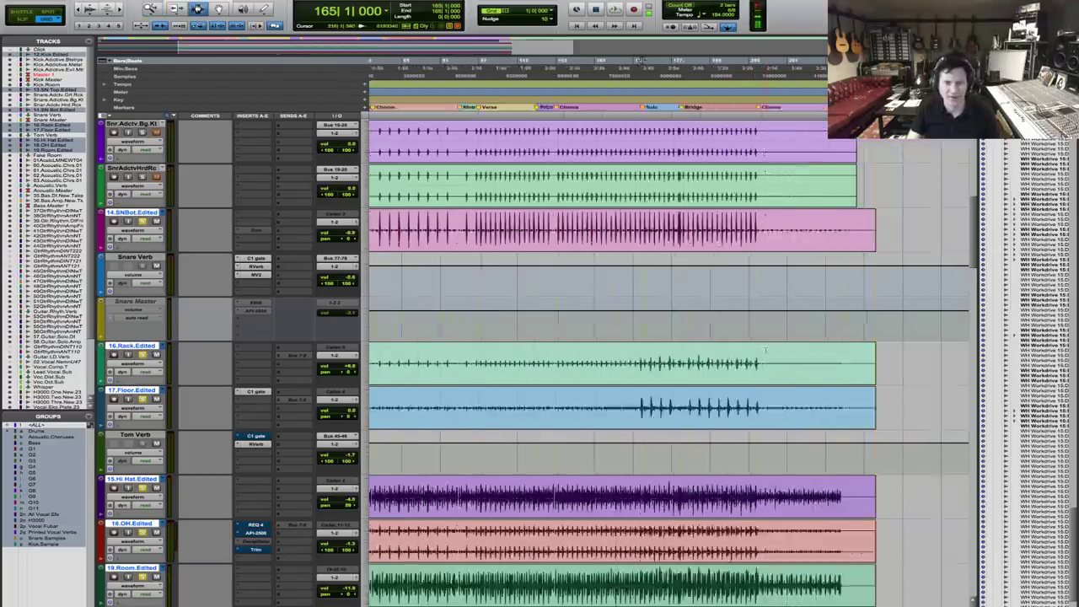
Place the edit cursor at bar 128 on the 12.Kick.Edited track, just before the second chorus.
key(F5)
drag(373, 345, 742, 381)
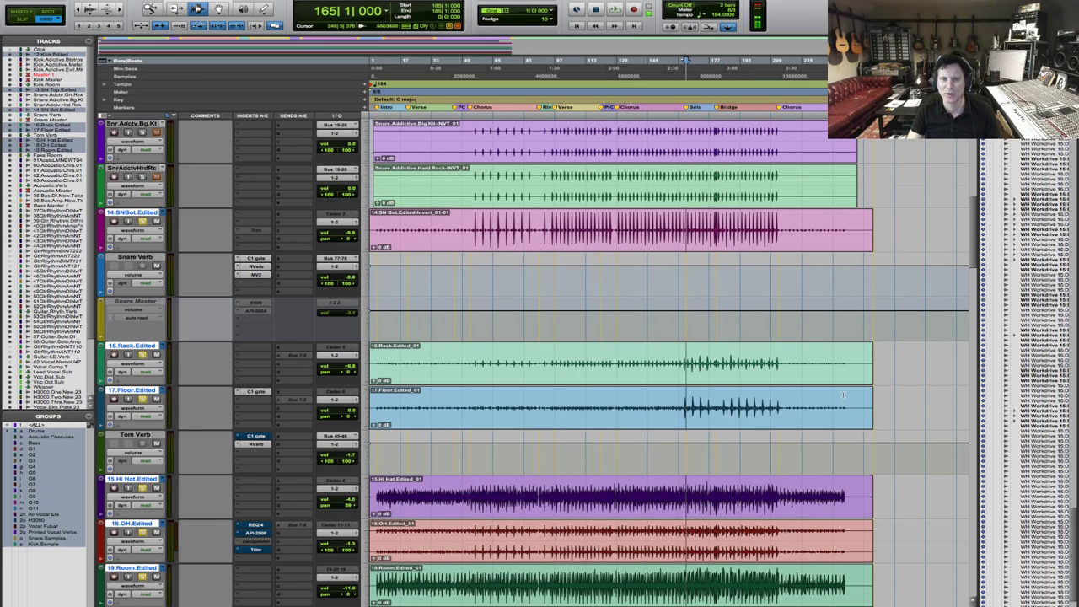
scroll(584, 311, up, 9)
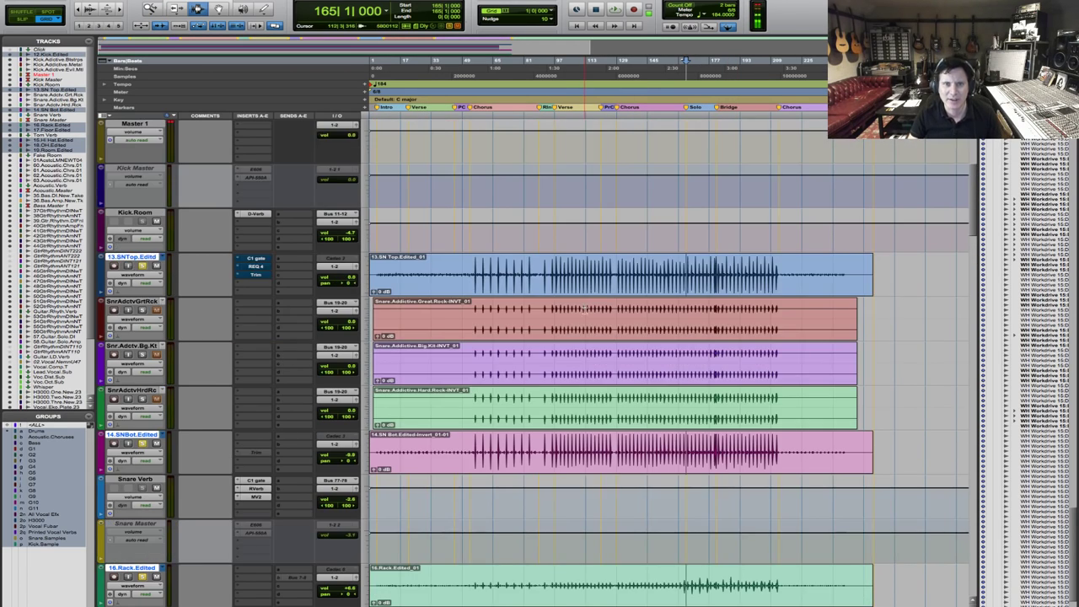
key(F5)
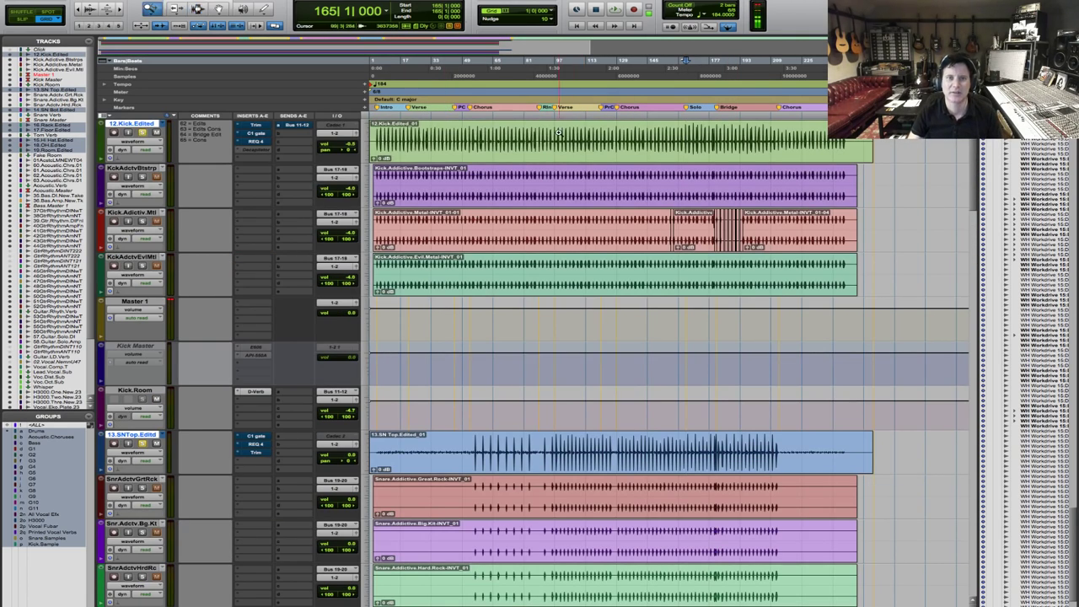
click(684, 61)
click(525, 144)
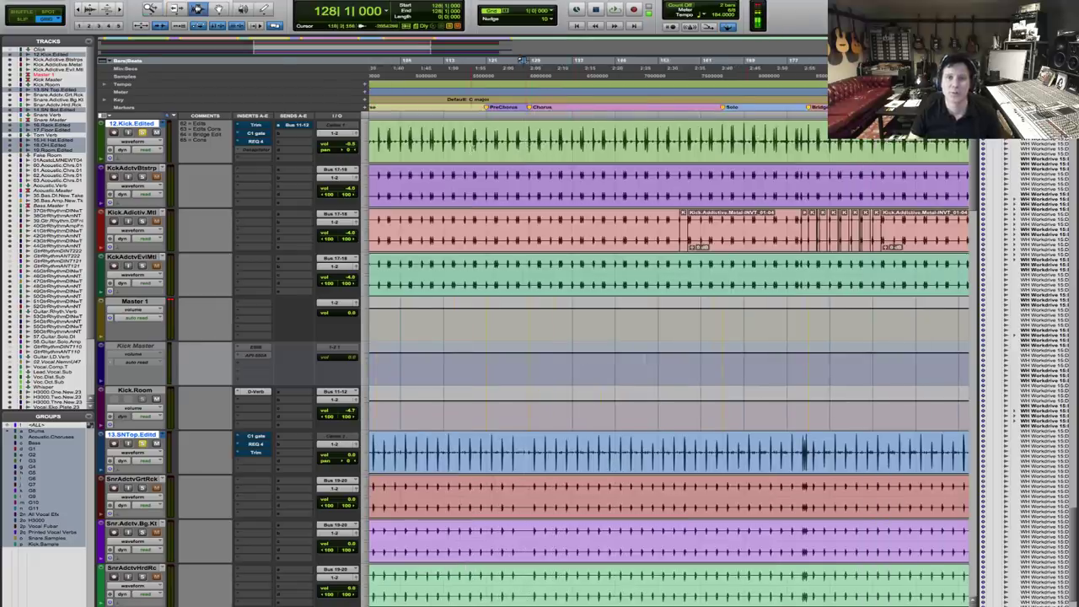
key(ctrl+bracketright)
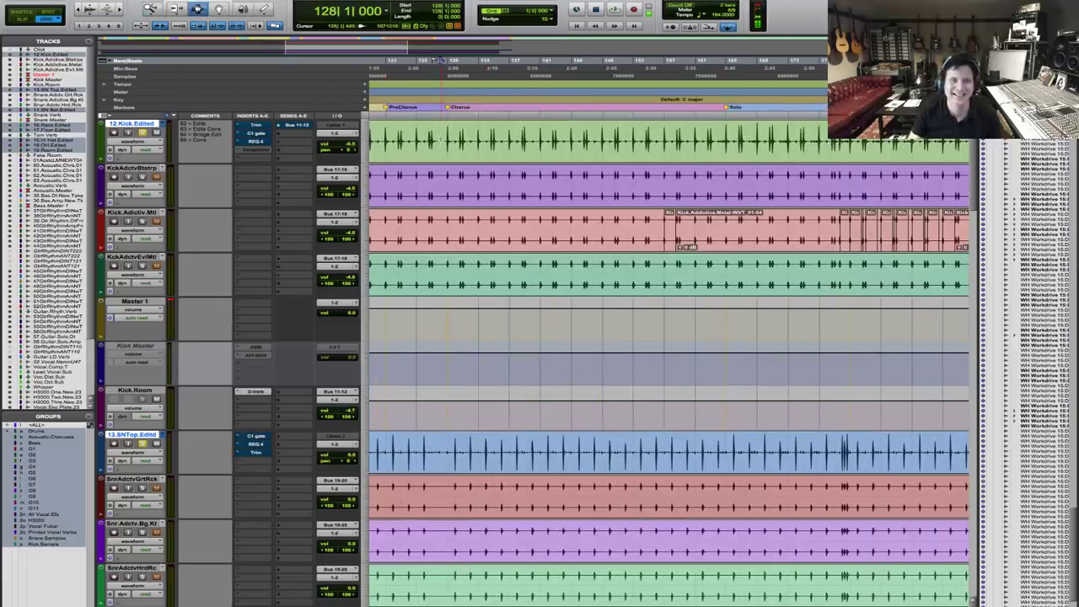
Play the kick and drum tracks from just before the second chorus and stop playback.
key(space)
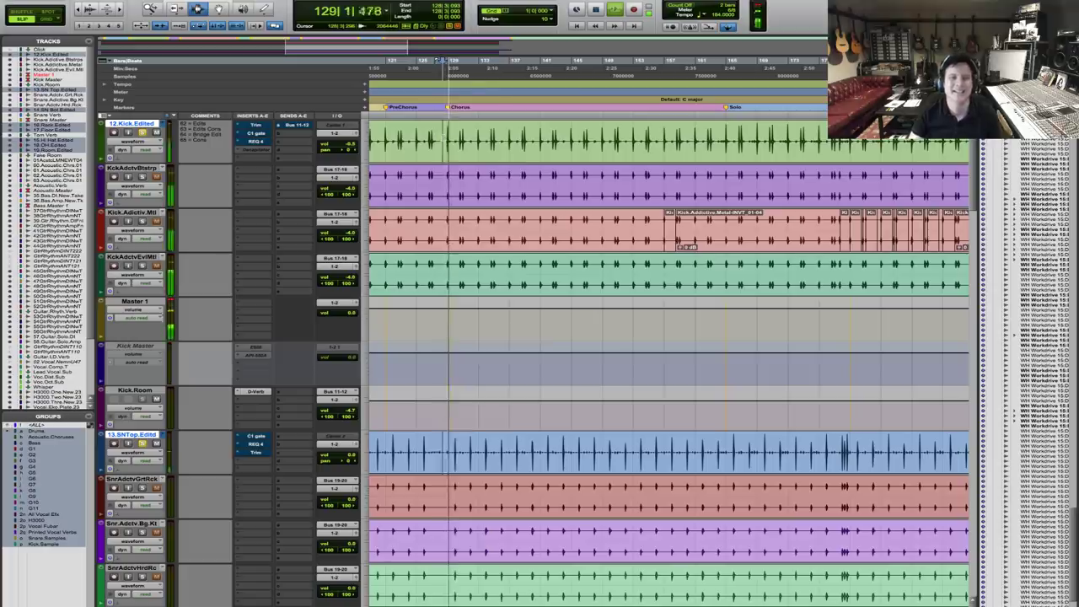
key(ctrl+bracketright)
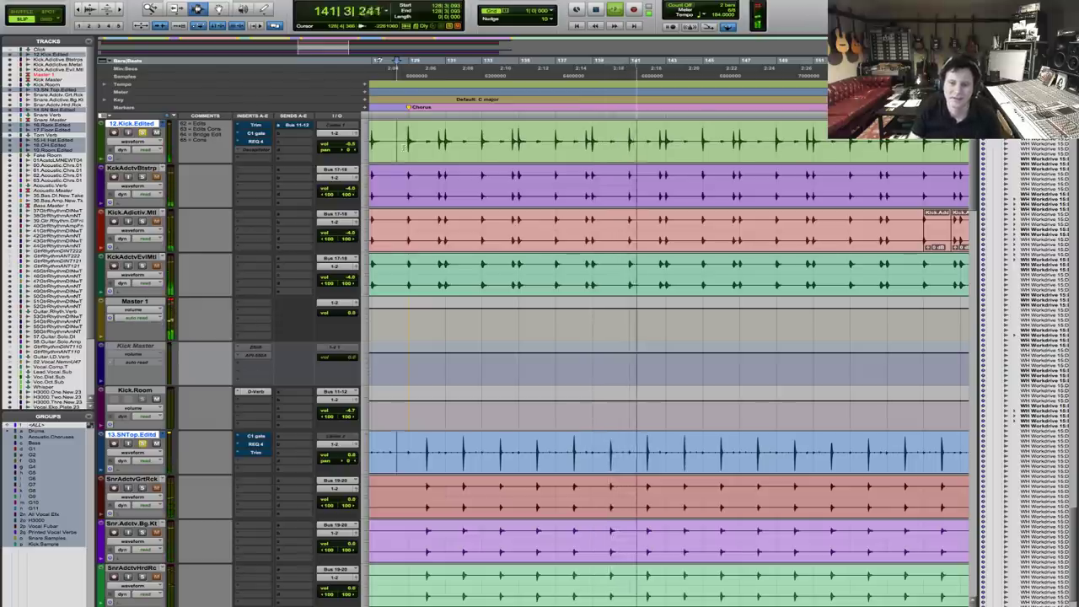
key(space)
key(space)
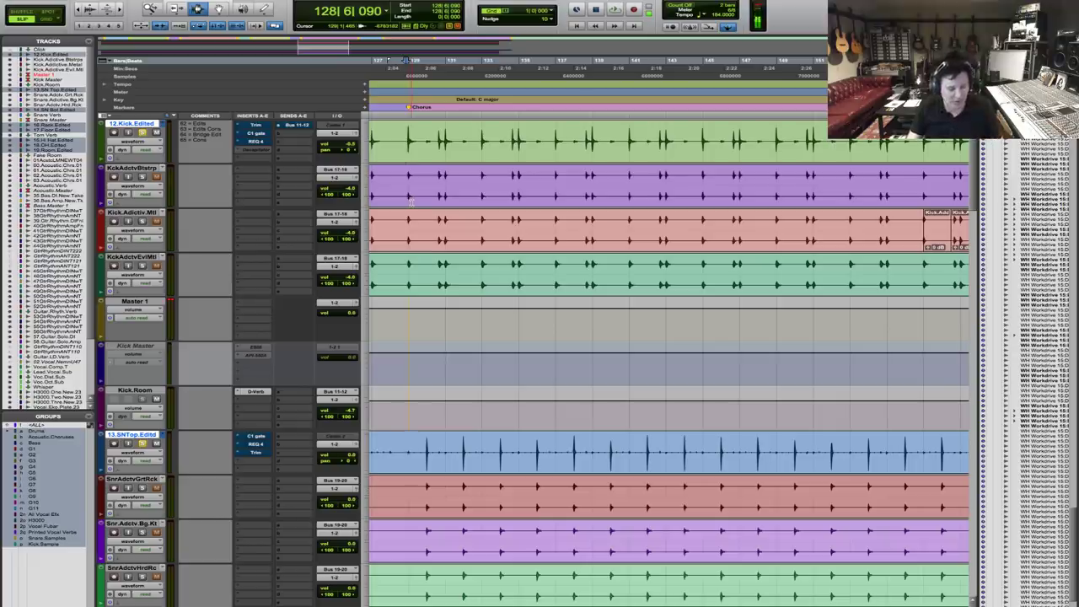
Place the edit cursor exactly on the bar 129 downbeat at the Chorus marker, beside the kick hit.
key(r)
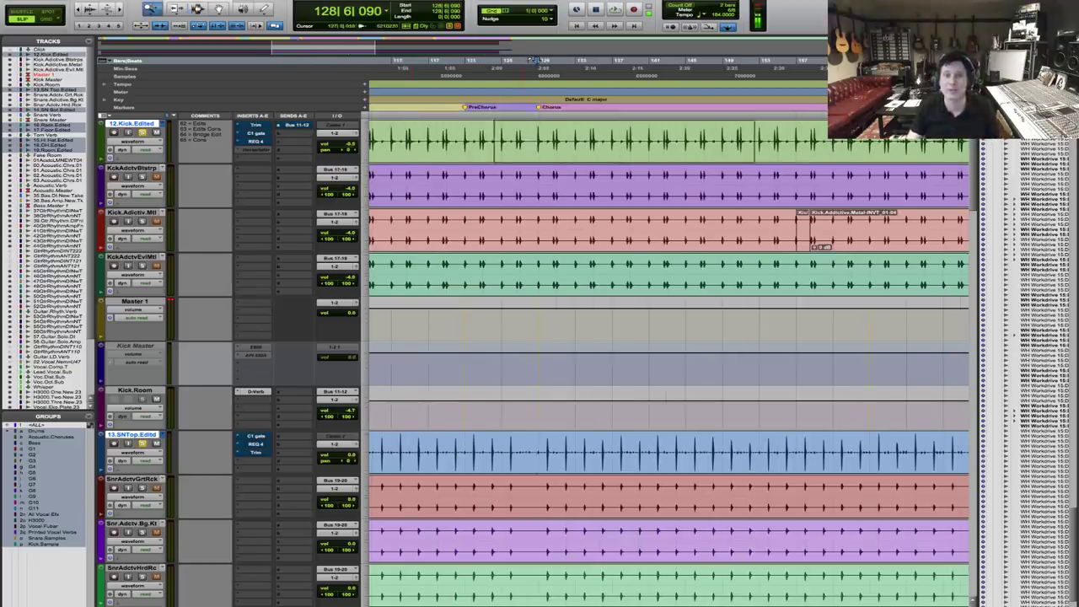
key(t)
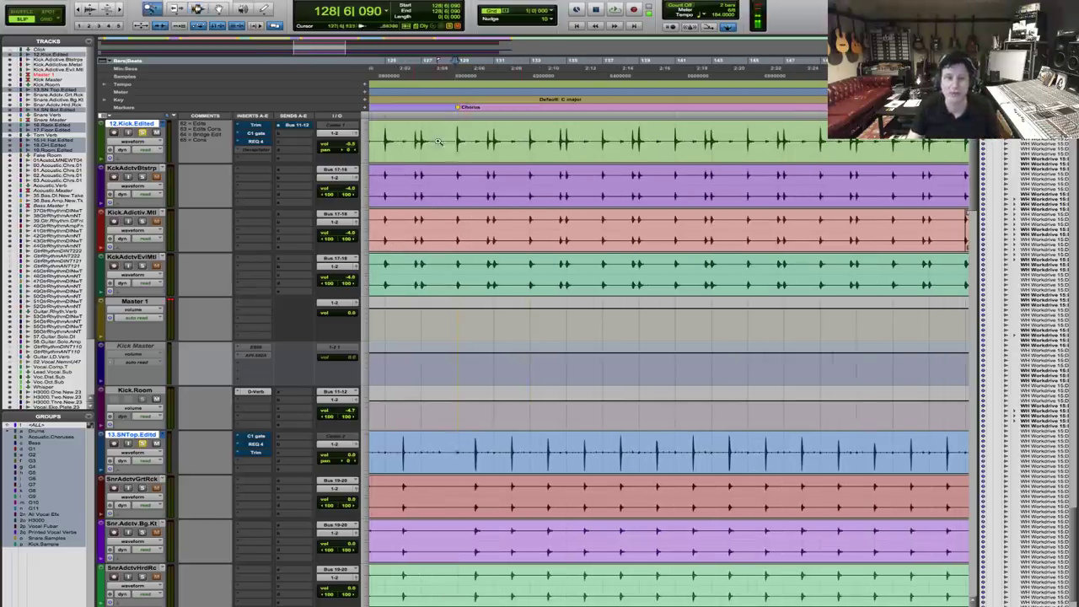
key(t)
key(t)
key(t)
key(t)
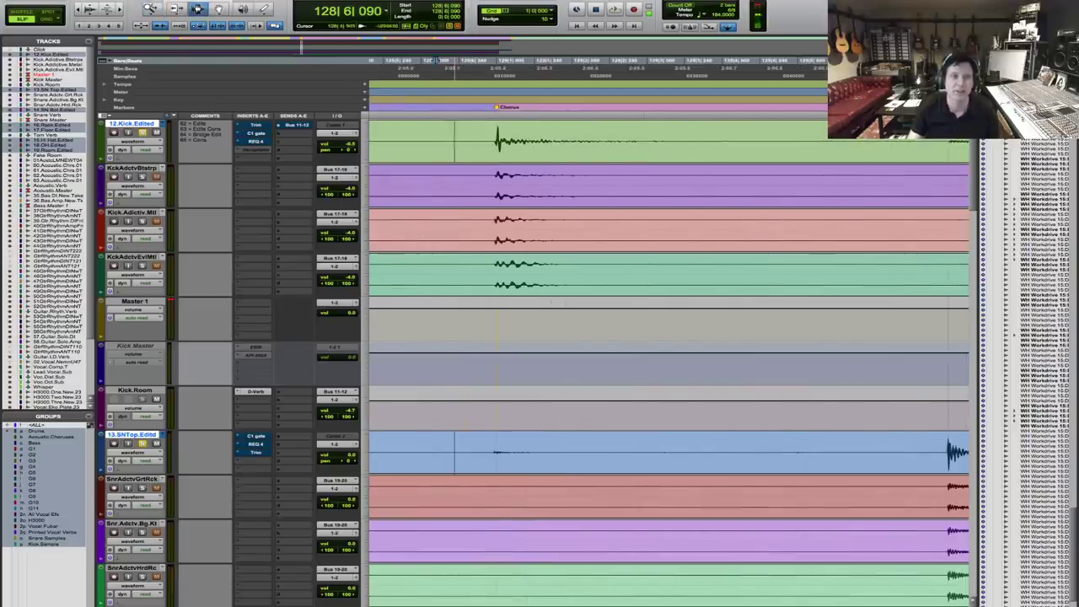
click(497, 60)
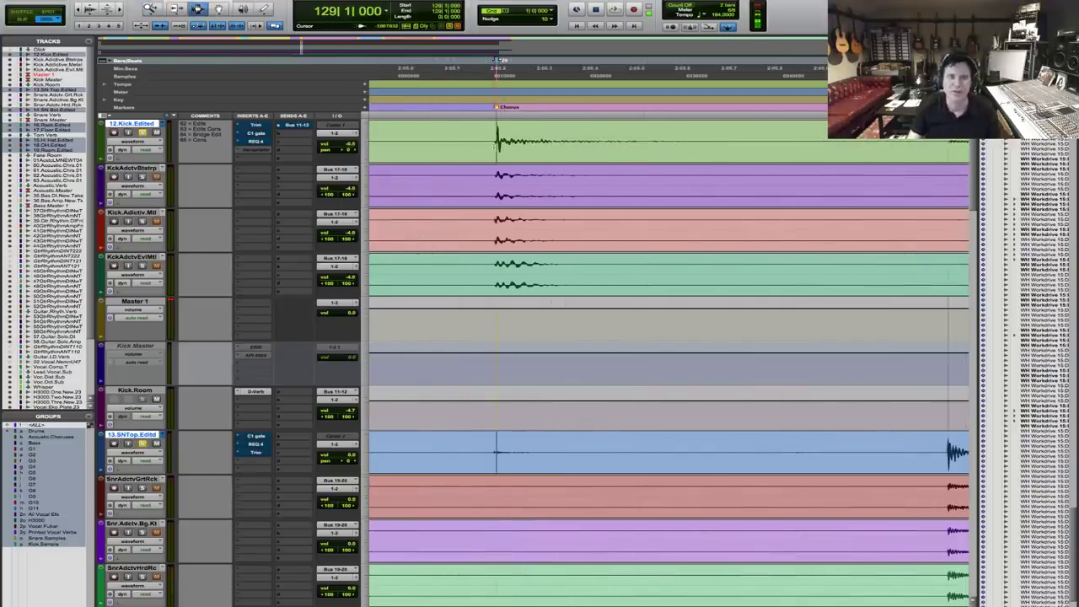
In Slip mode, place the cursor just ahead of the chorus kick at 128|6|407, then audition playback from there.
key(F2)
click(484, 145)
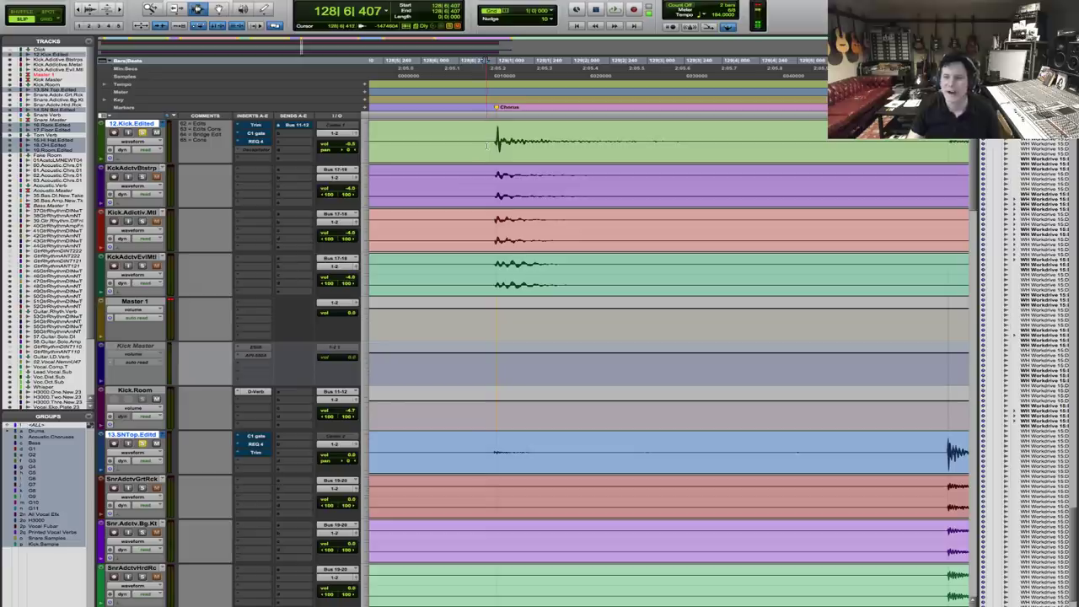
key(r)
key(r)
key(r)
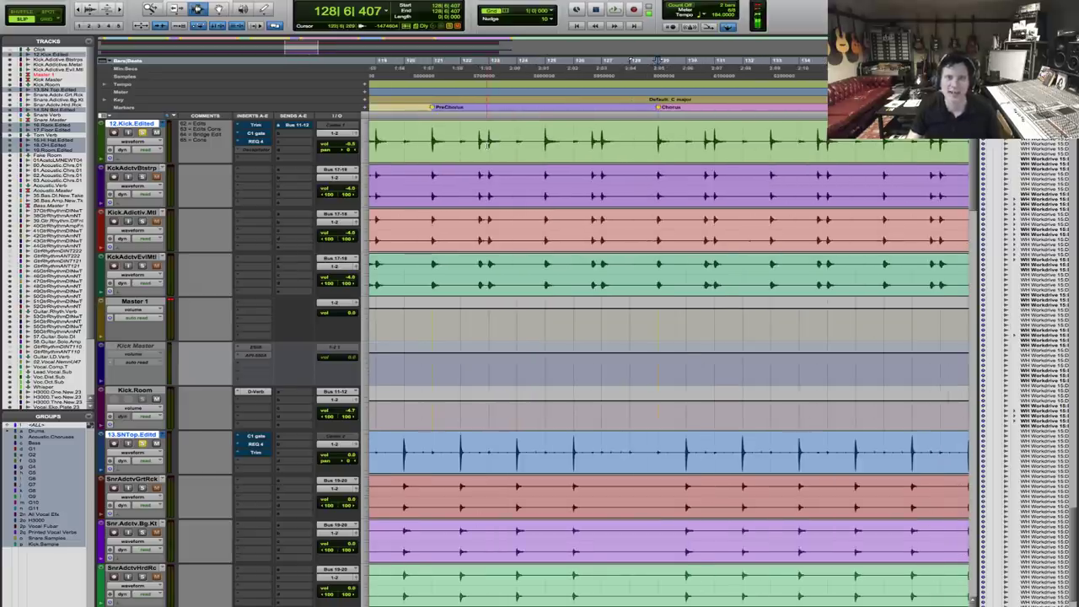
key(space)
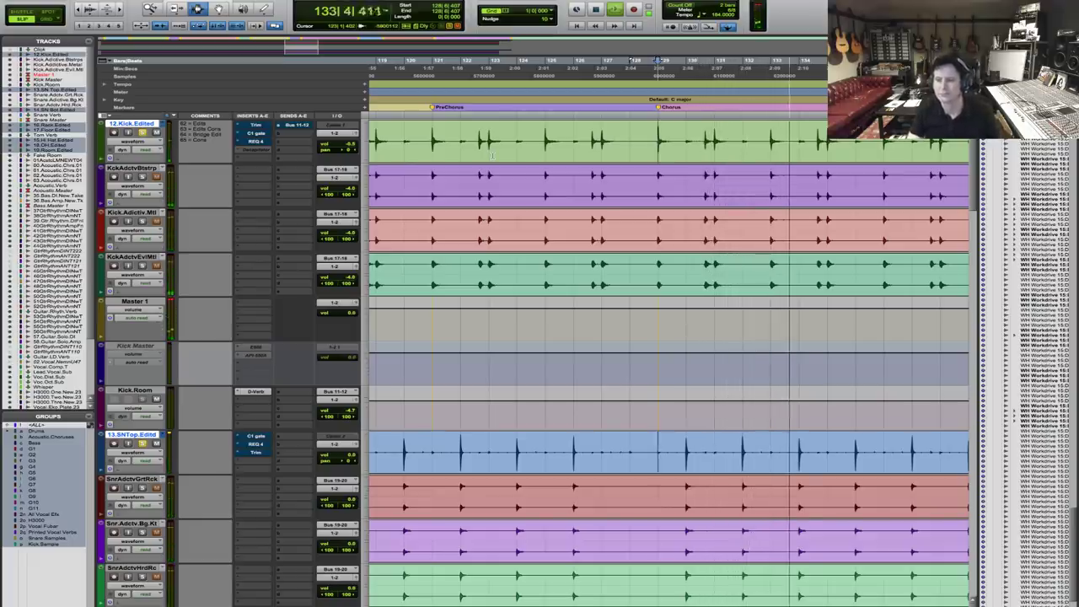
key(space)
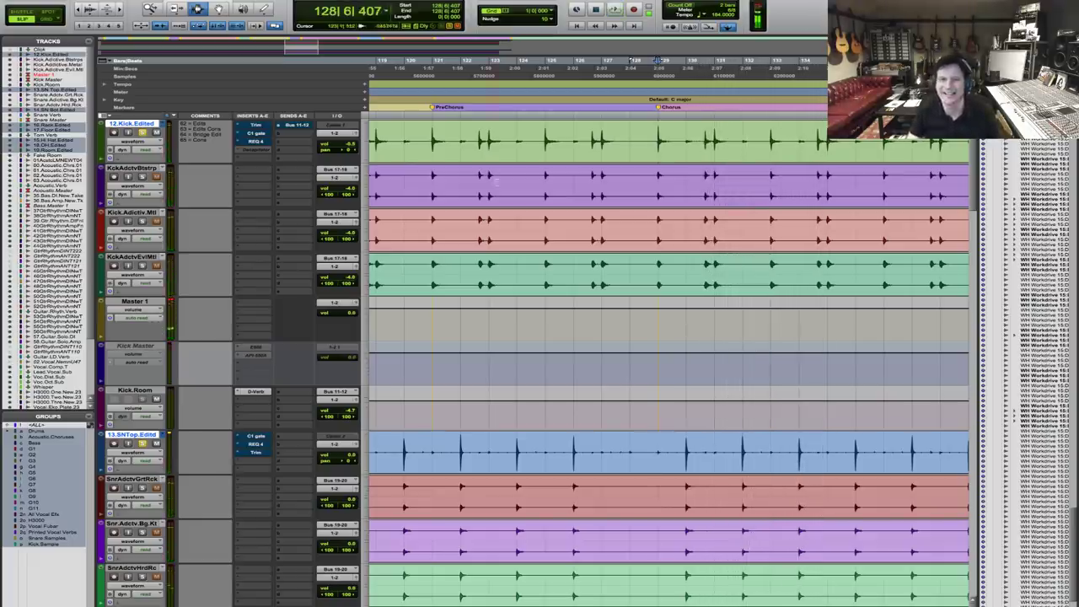
Advance the edit cursor by transient to the chorus downbeat kick on 12.Kick.Edited, reaching 128|6|475.
drag(629, 145, 786, 148)
key(F7)
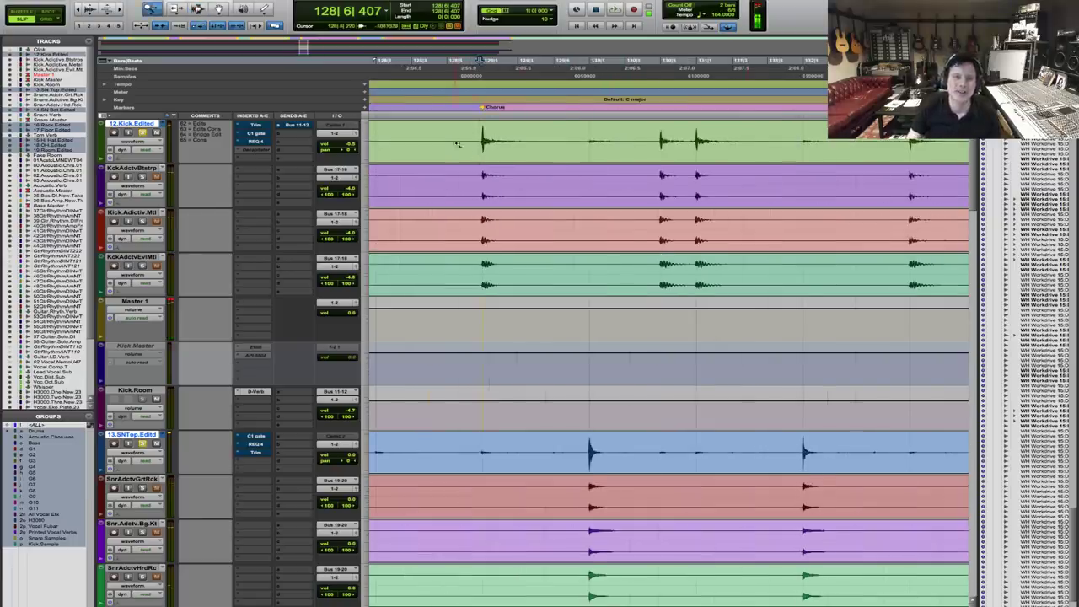
key(ctrl+bracketright)
key(Tab)
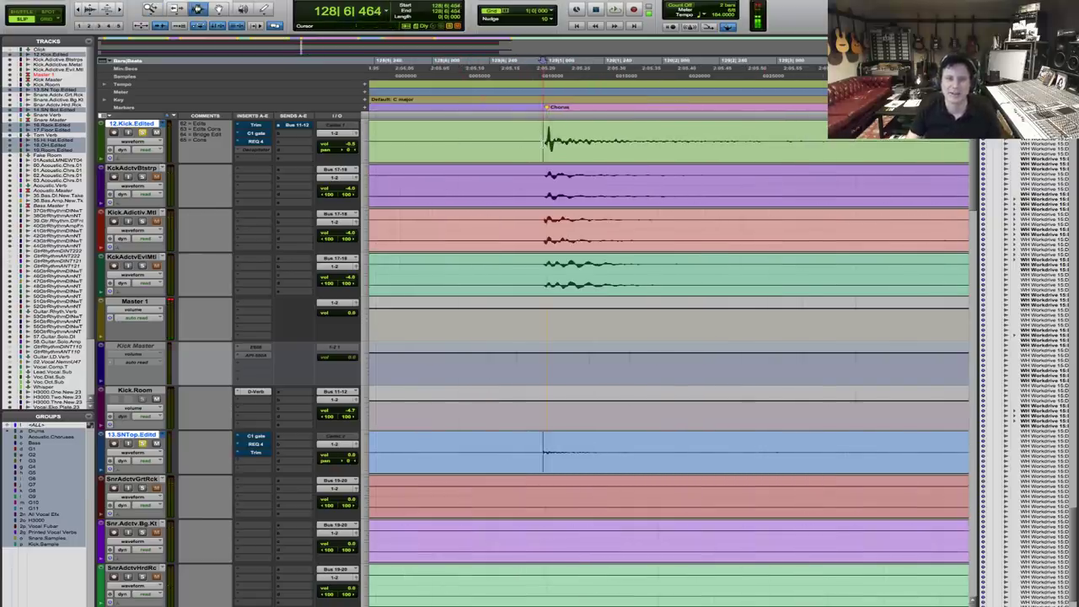
key(Tab)
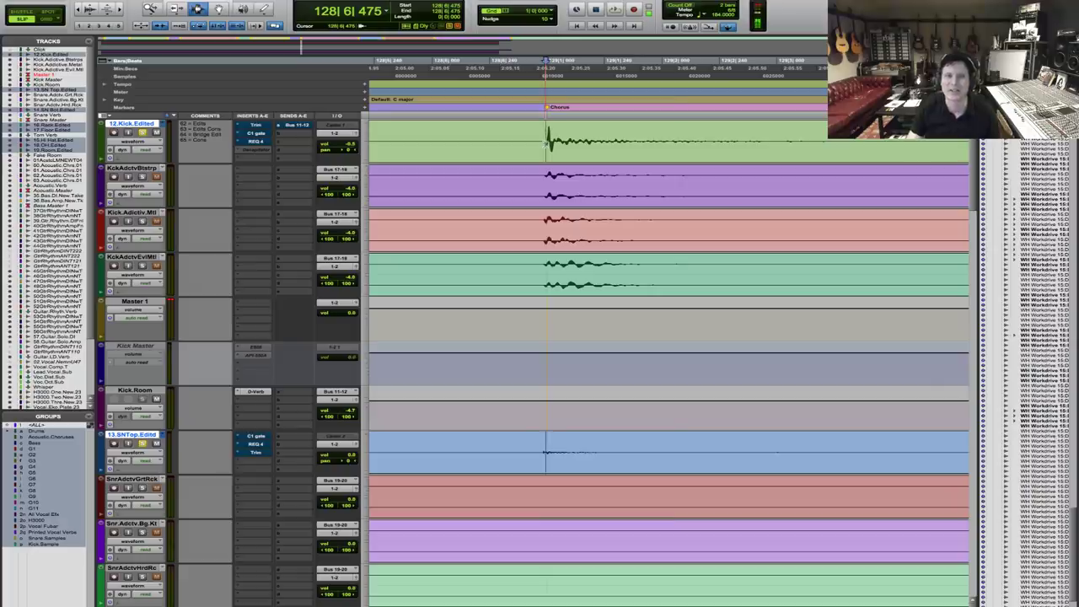
Play the drum tracks from the second chorus kick at 128|6|475 and review the section around the Chorus marker.
key(space)
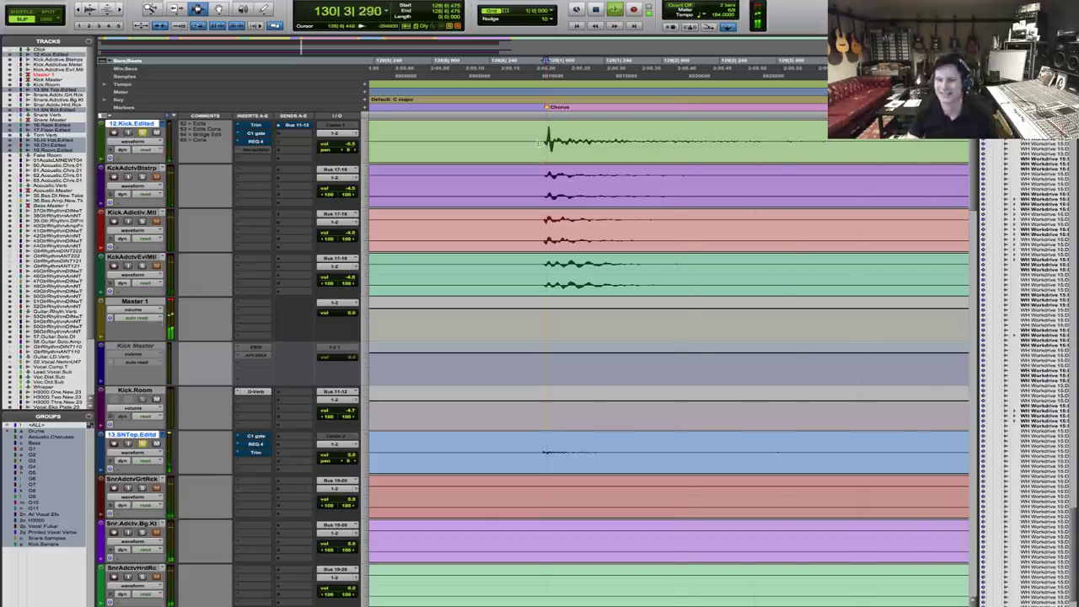
key(space)
key(r)
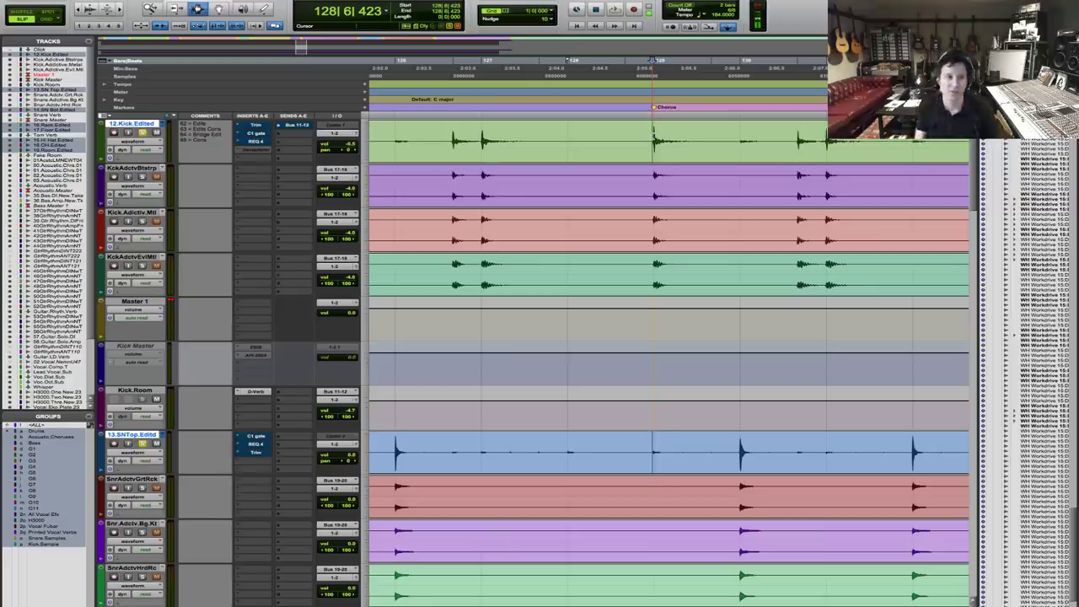
key(r)
key(r)
key(r)
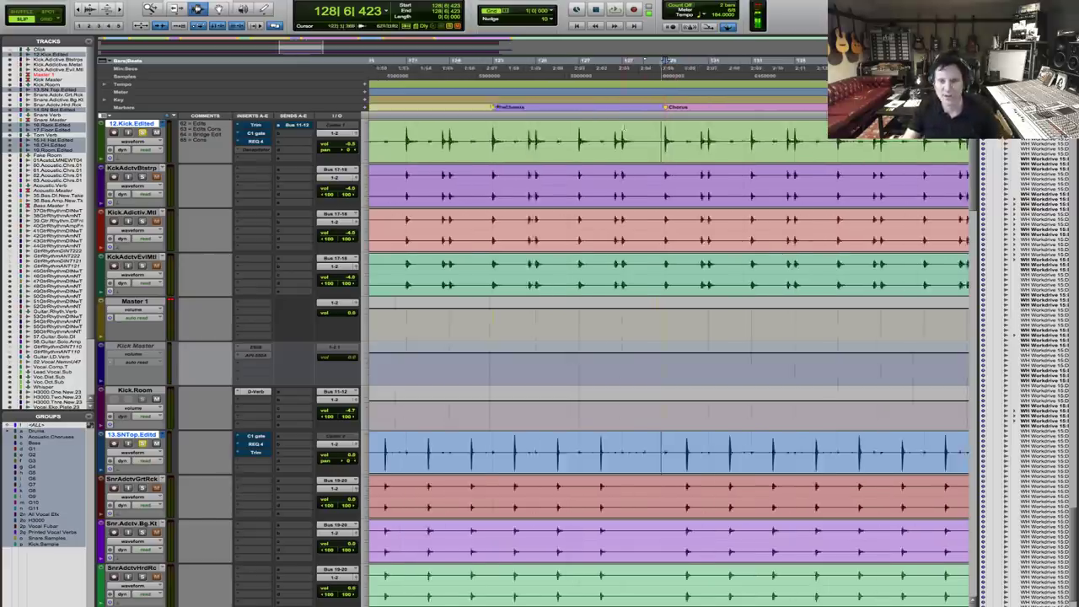
key(space)
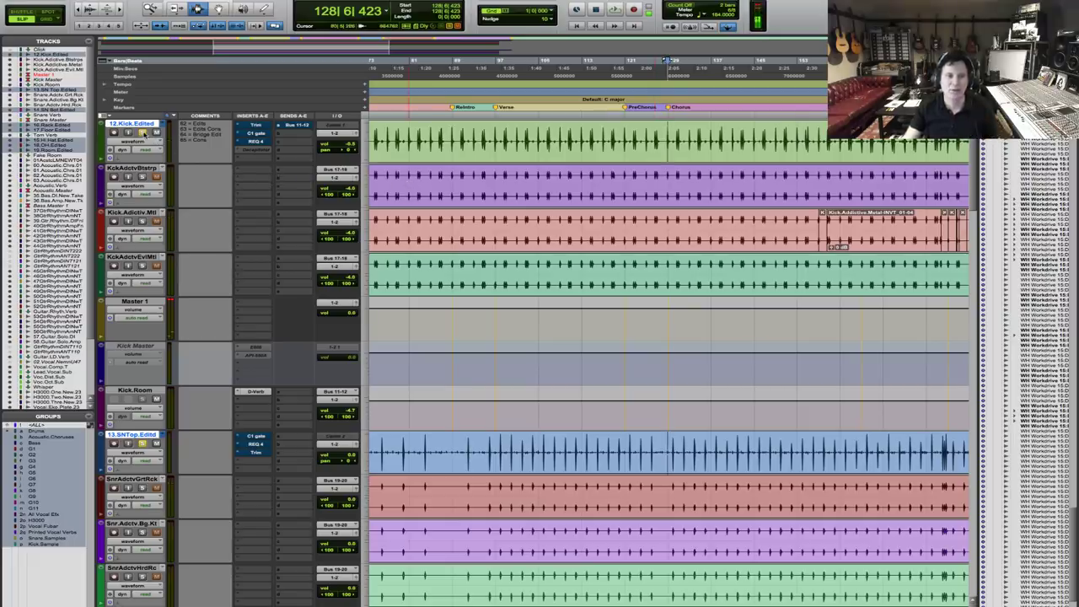
Solo the three kick sample tracks alongside the edited drums and audition them in the verse from around bar 103.
click(143, 132)
click(143, 176)
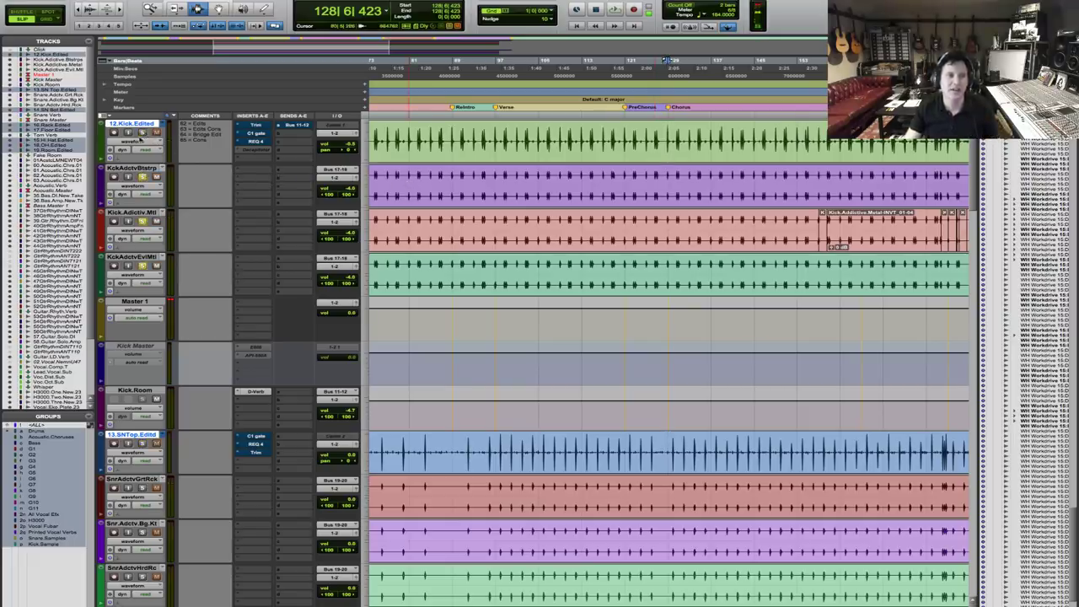
key(ctrl+bracketright)
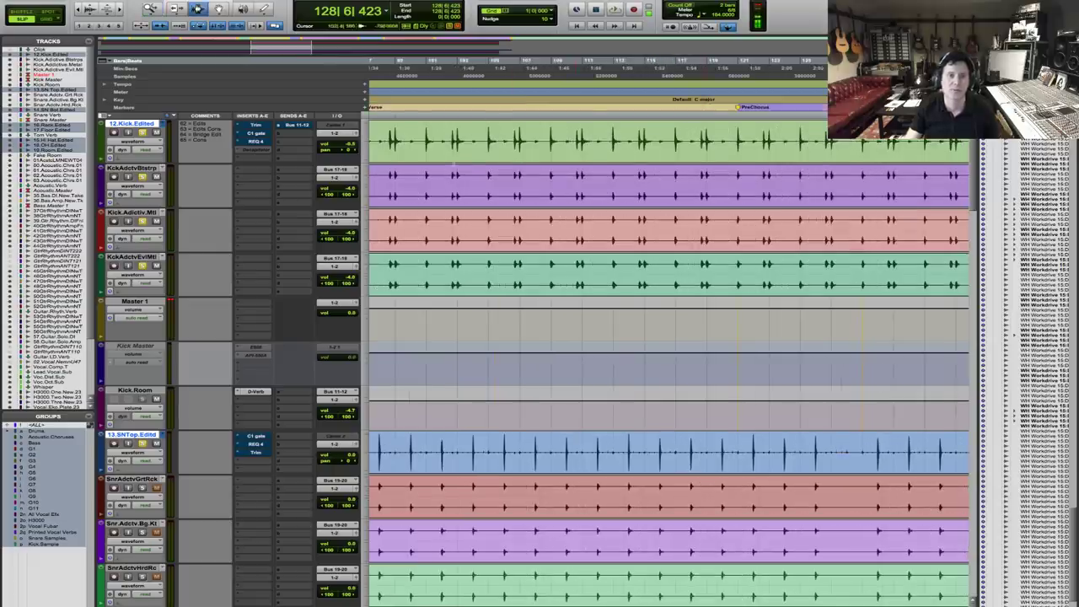
key(space)
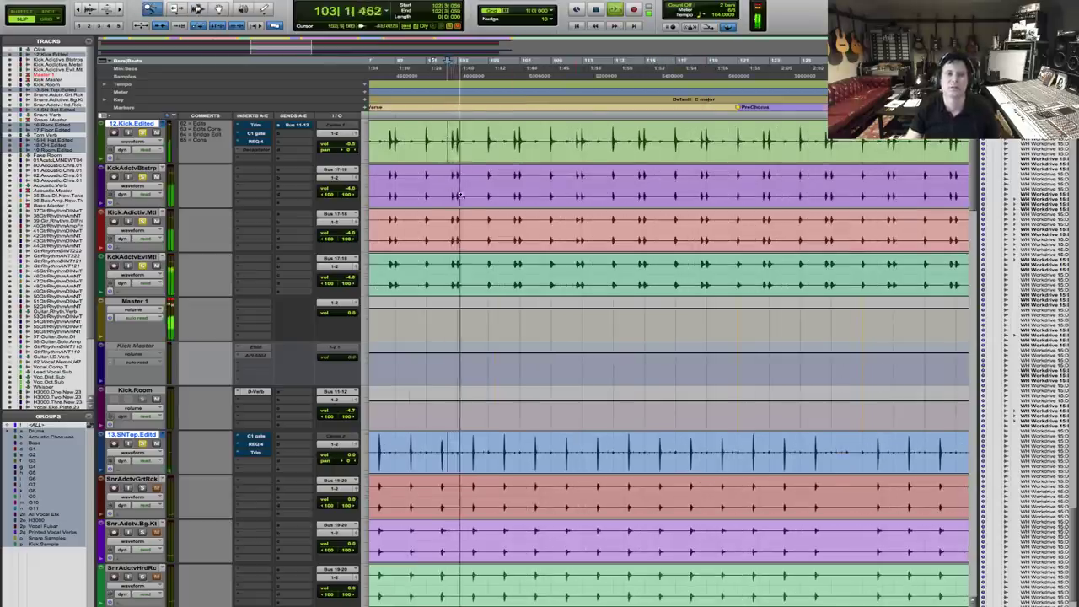
key(ctrl+bracketright)
key(ctrl+bracketright)
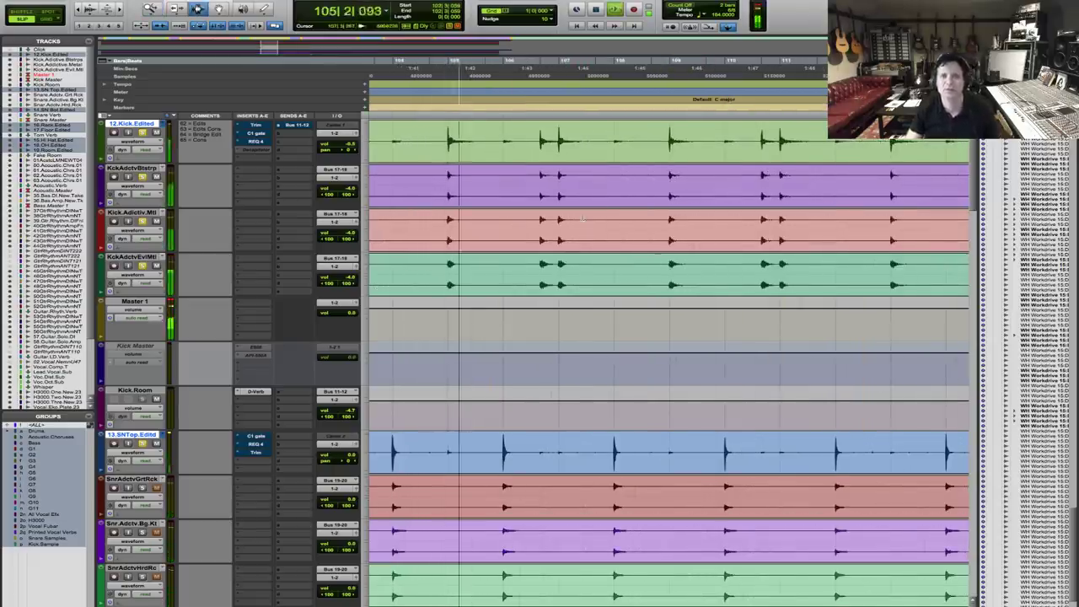
key(space)
Place the edit cursor at 104|4|358 on the kick sample tracks and play the verse drums from there.
click(428, 197)
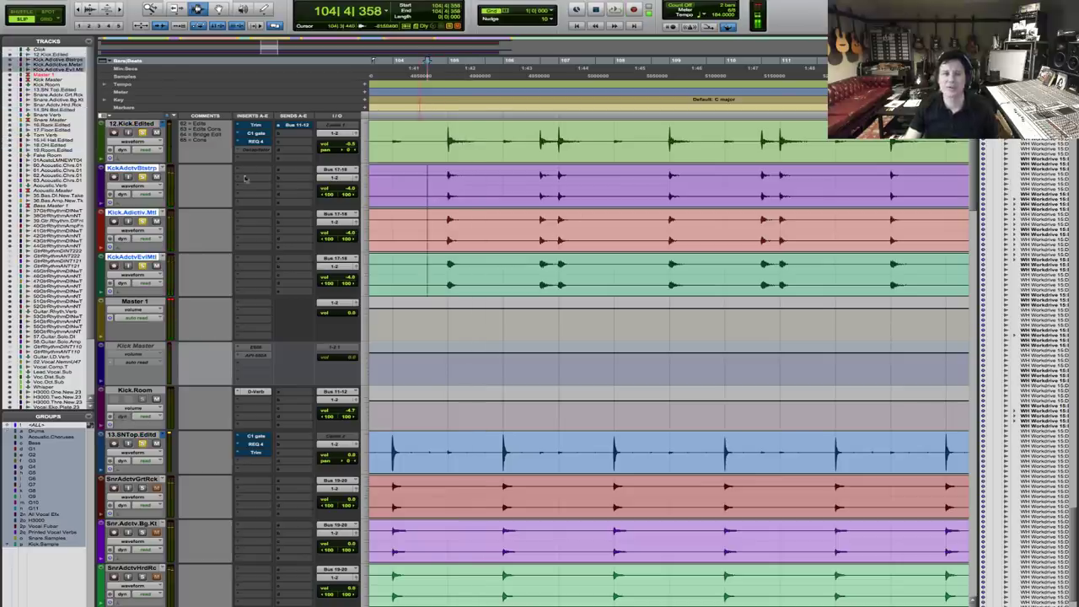
key(space)
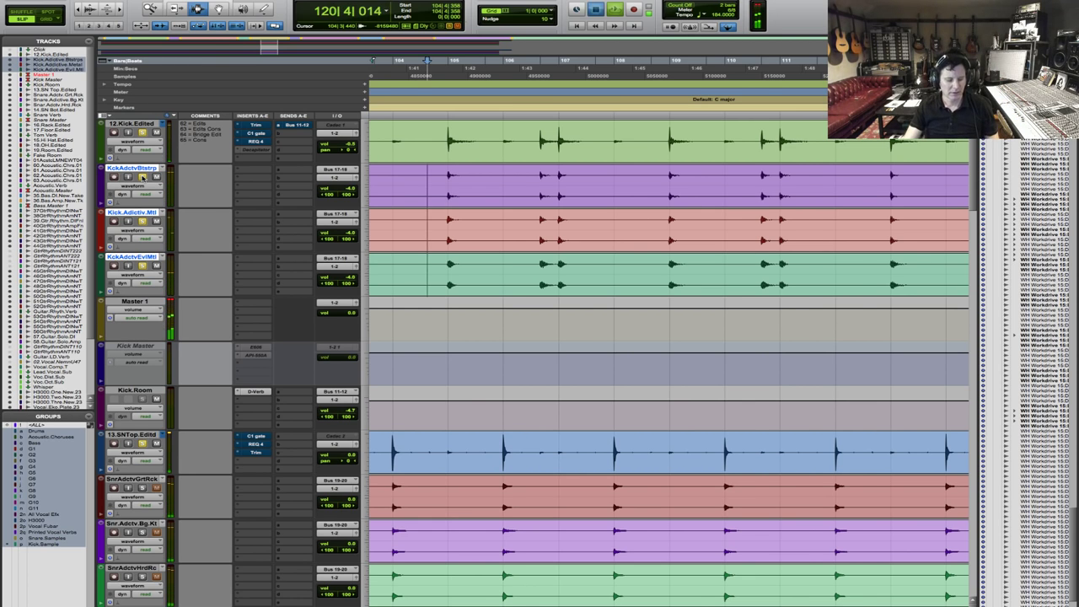
key(space)
Place the cursor at 89|3|242 on the snare sample tracks near the ReIntro marker and audition them with the drums.
key(super+bracketleft)
key(super+bracketleft)
key(F5)
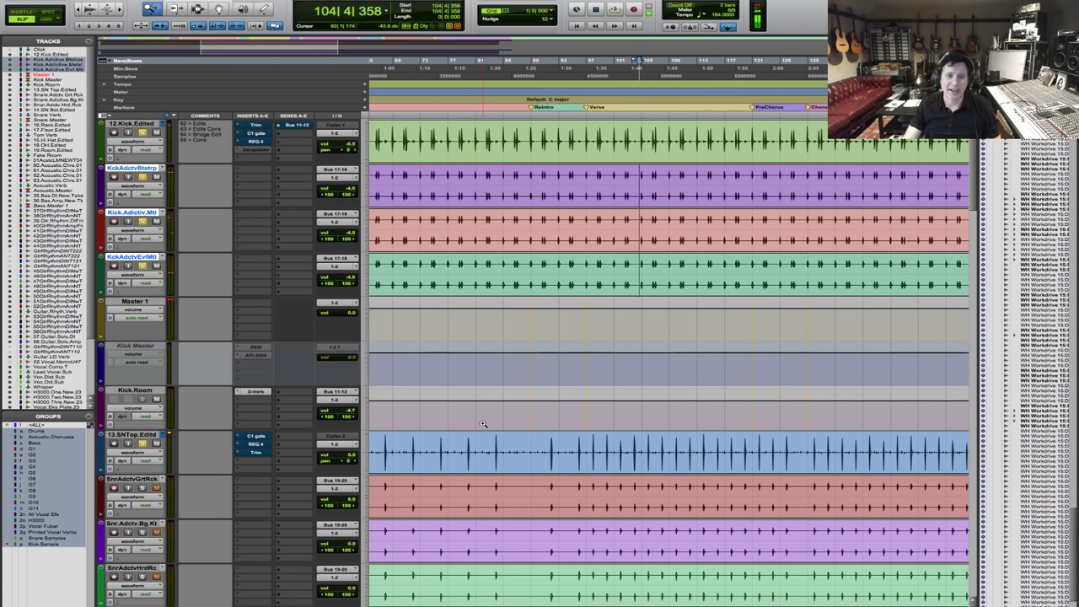
scroll(600, 489, down, 4)
drag(512, 318, 727, 320)
drag(423, 305, 423, 394)
key(space)
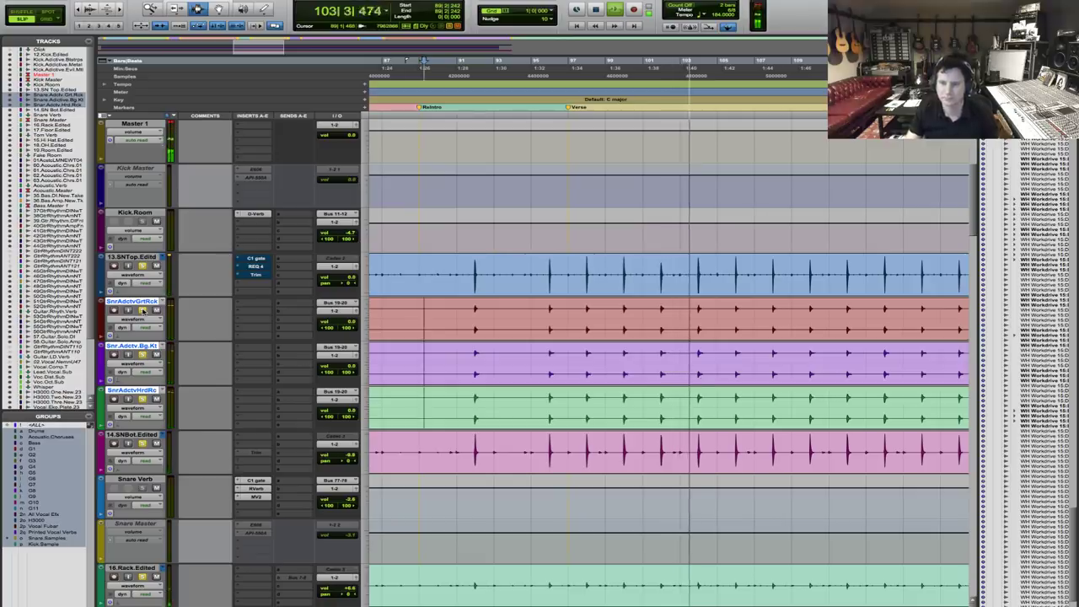
key(space)
Lower the volume of the three snare sample tracks to -7.3 dB and audition them with the drums from 95|4|247.
click(647, 321)
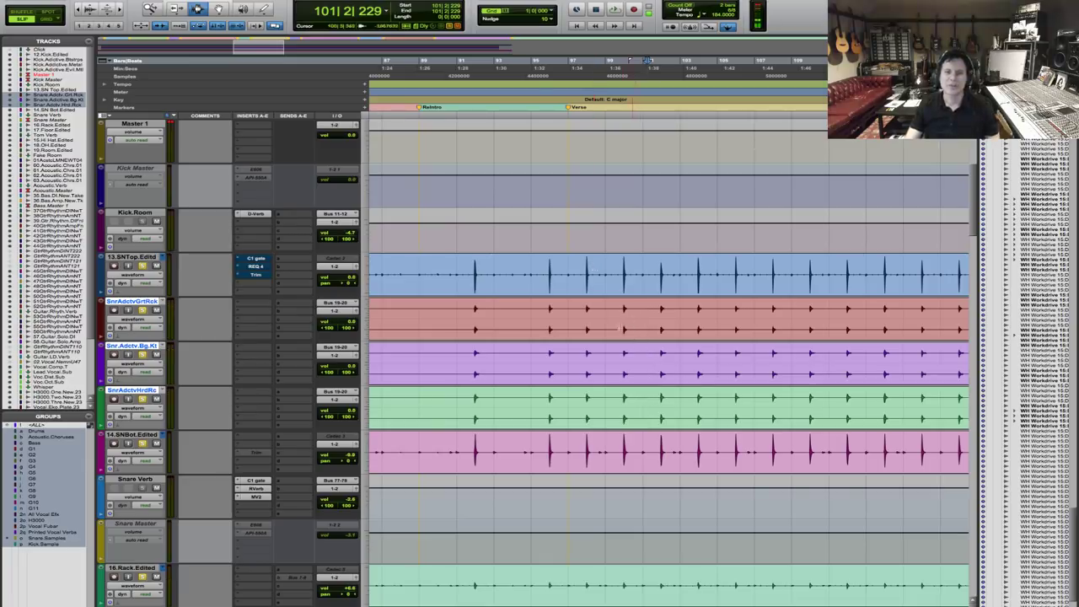
click(541, 315)
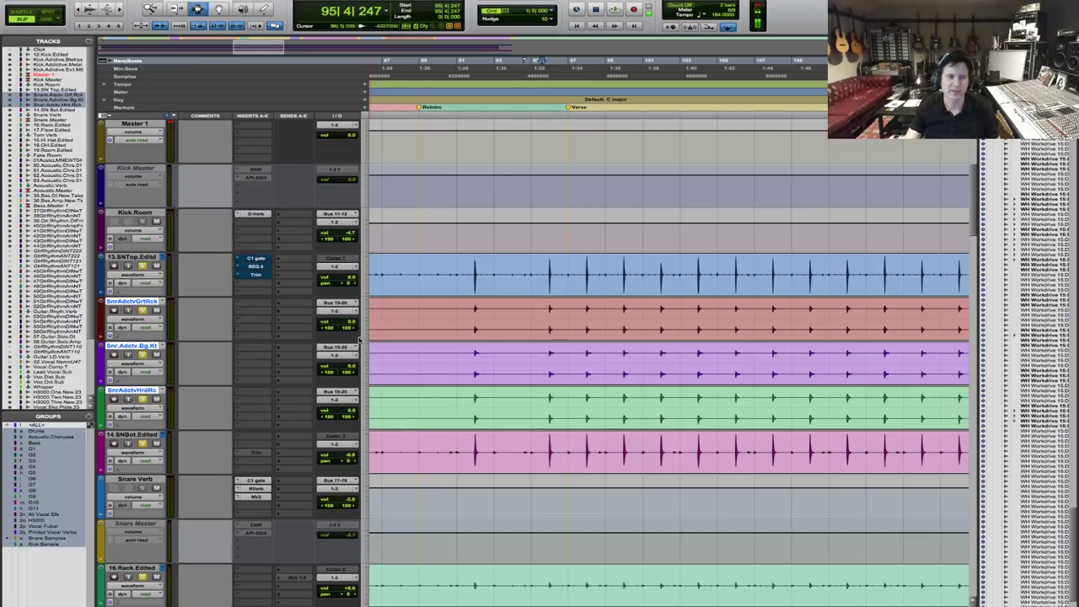
drag(350, 323, 349, 325)
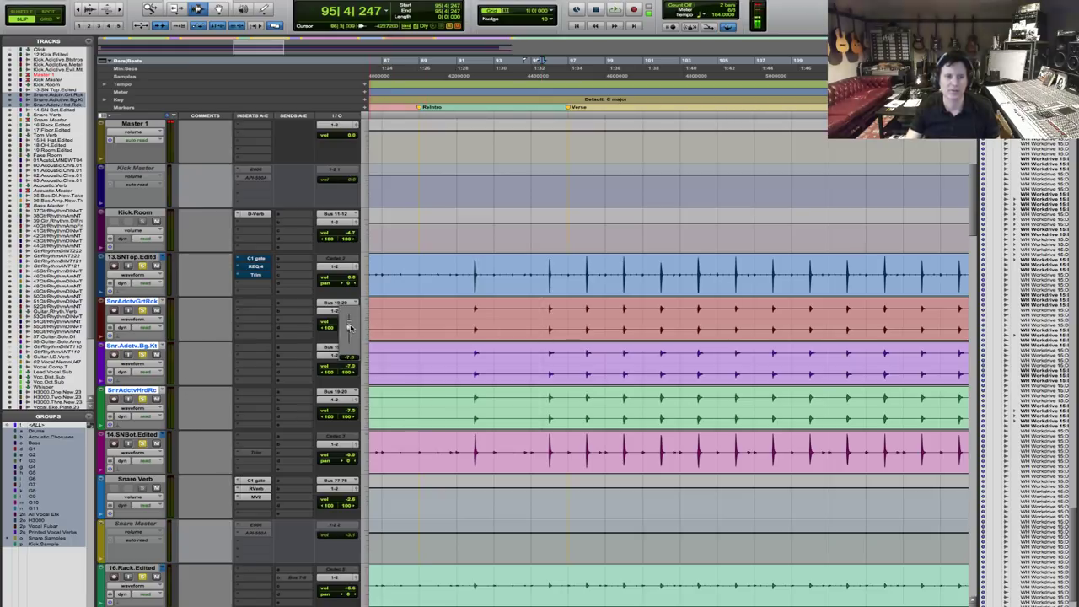
key(space)
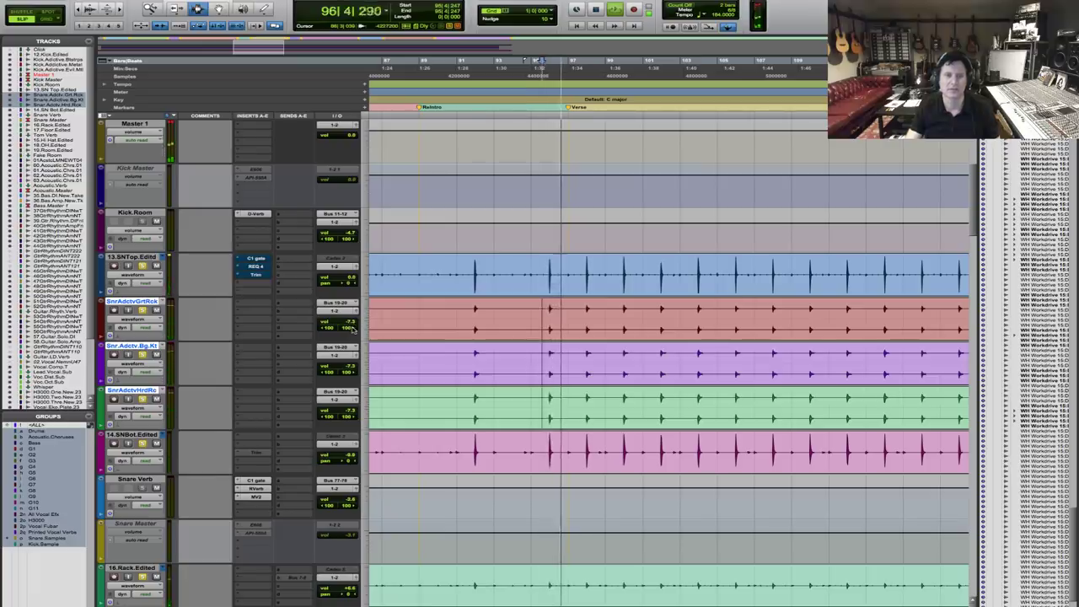
click(155, 310)
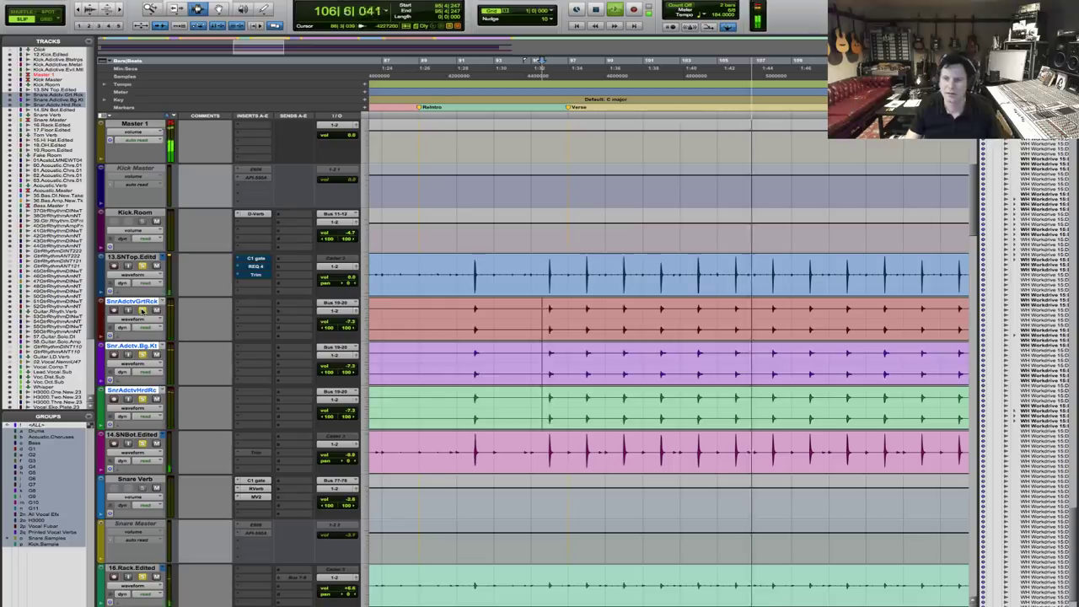
key(space)
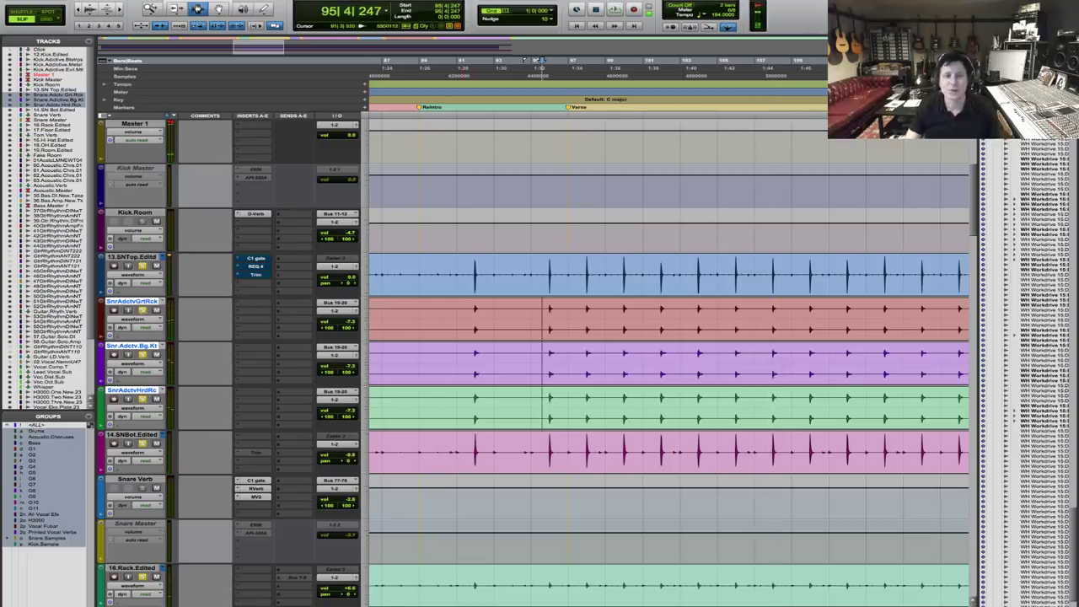
Switch to Grid mode, select 95|1|000 to 102|1|000 across the three snare sample tracks, and clear the selection.
click(528, 321)
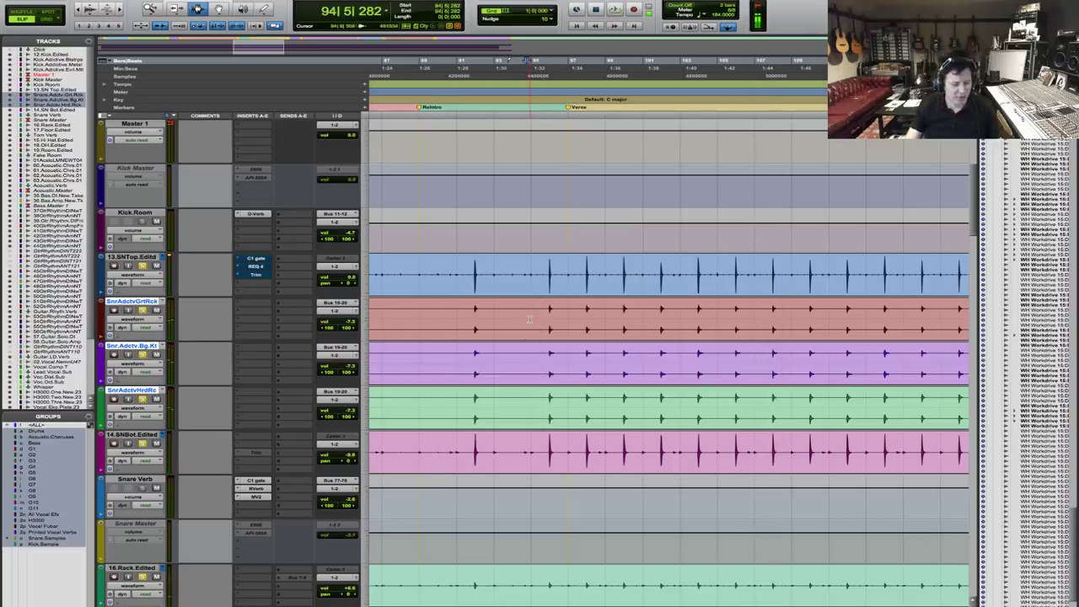
click(531, 319)
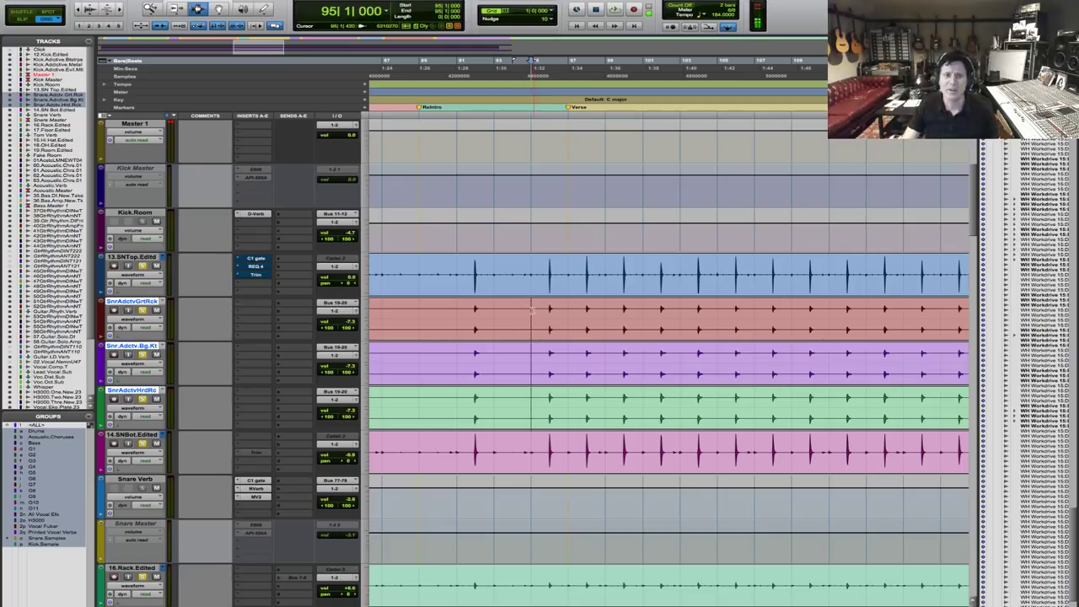
drag(532, 309, 663, 321)
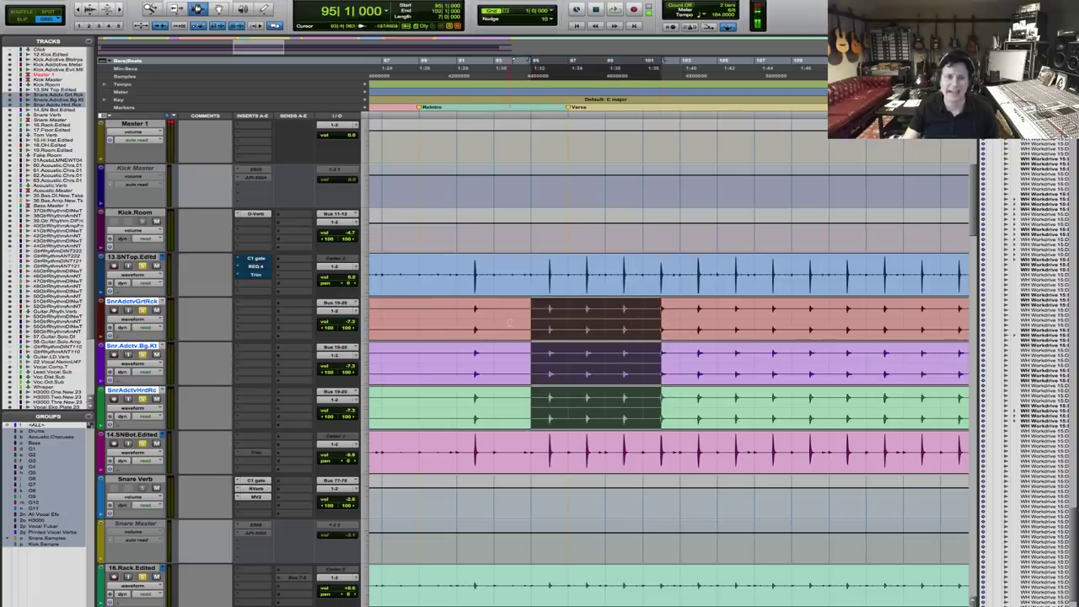
click(535, 311)
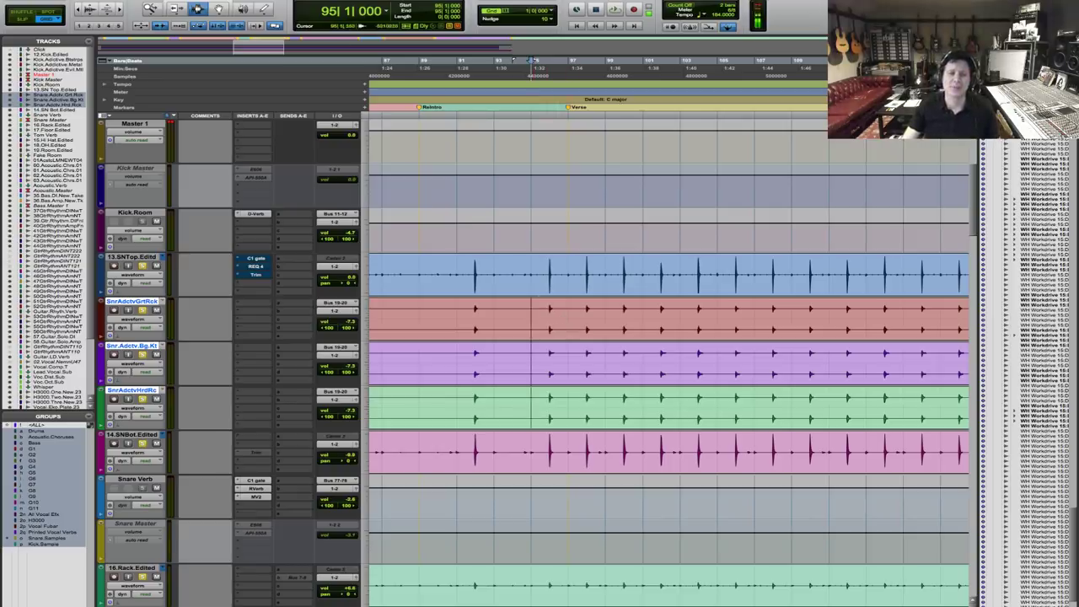
Place the edit cursor on the bar 97 downbeat at the Verse marker on the snare sample tracks and play from there.
shift+click(560, 320)
click(561, 320)
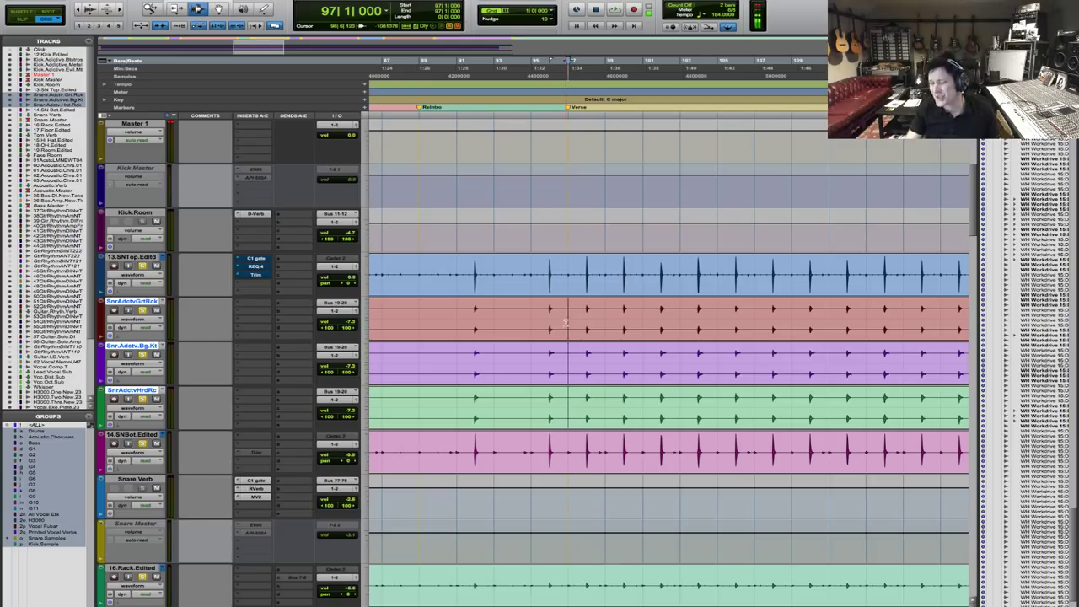
click(567, 282)
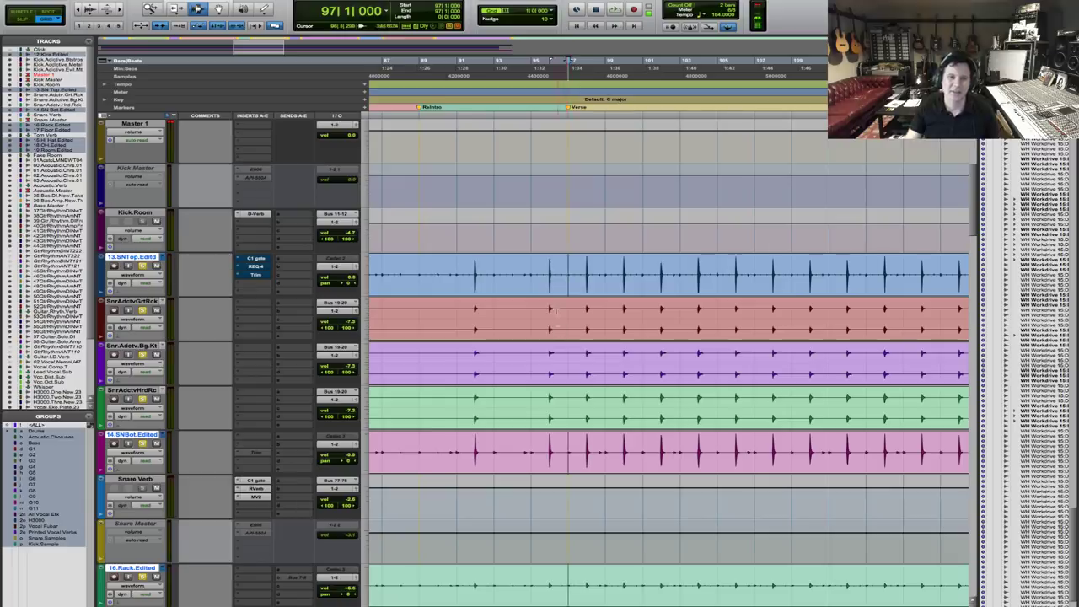
click(567, 331)
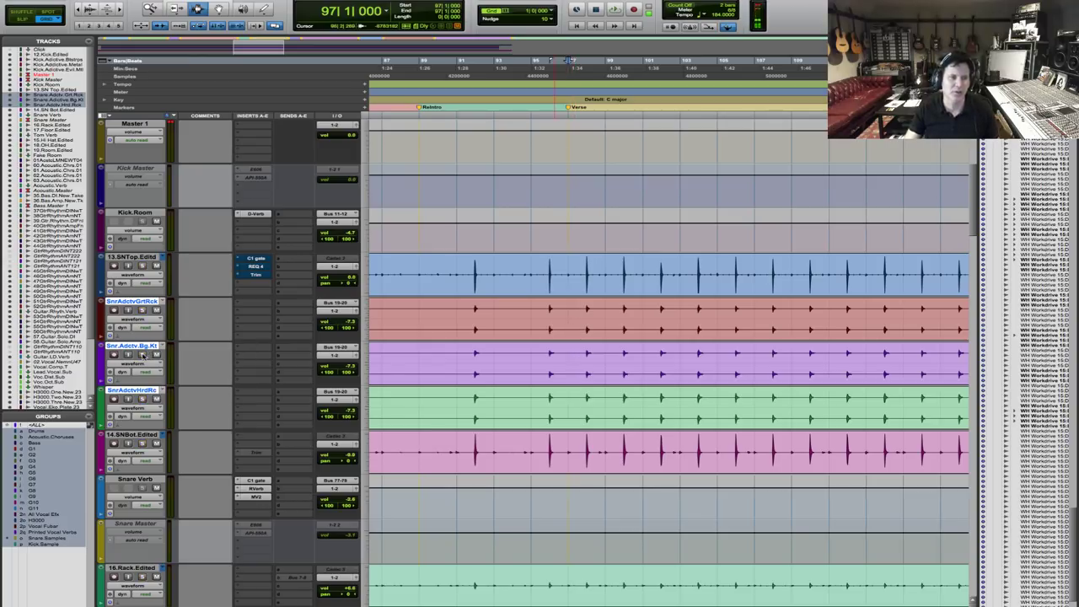
key(space)
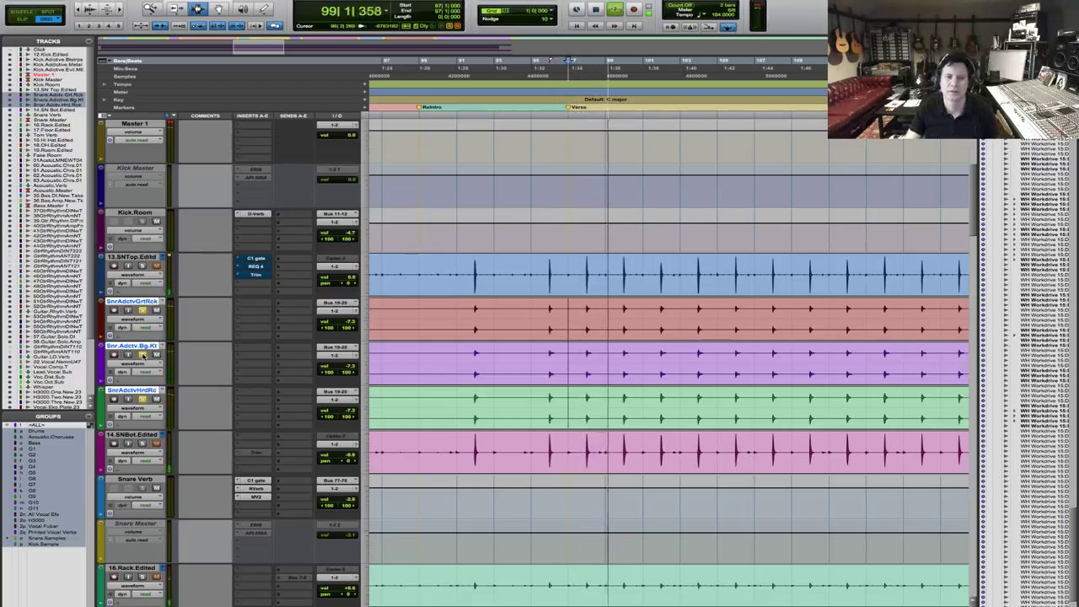
key(space)
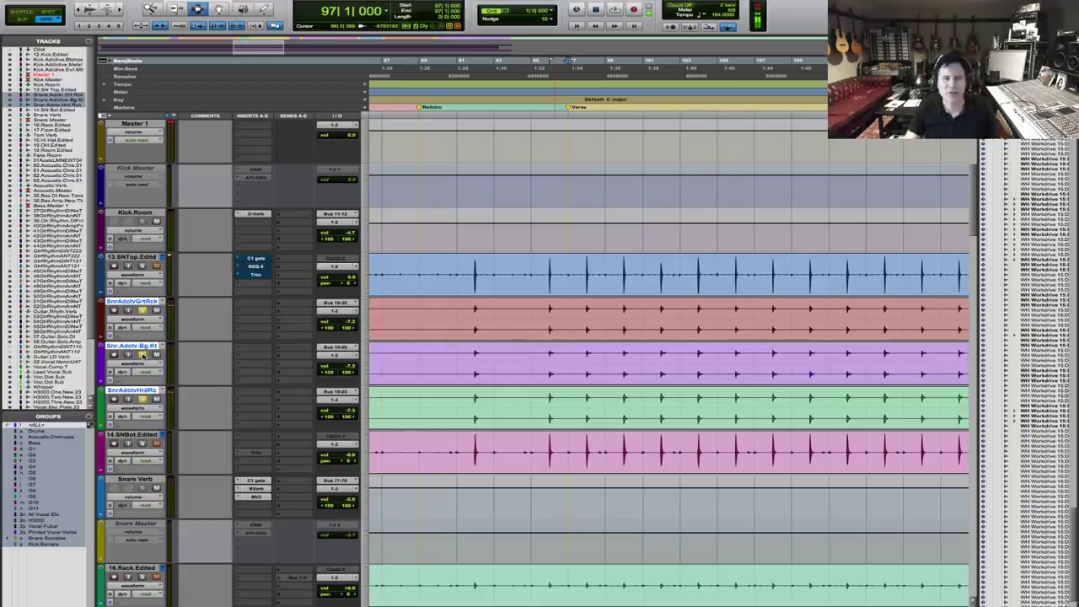
Select the edited drum tracks with the kick and snare sample tracks and route all their outputs to Bus 5-6 (Stereo).
scroll(143, 354, up, 4)
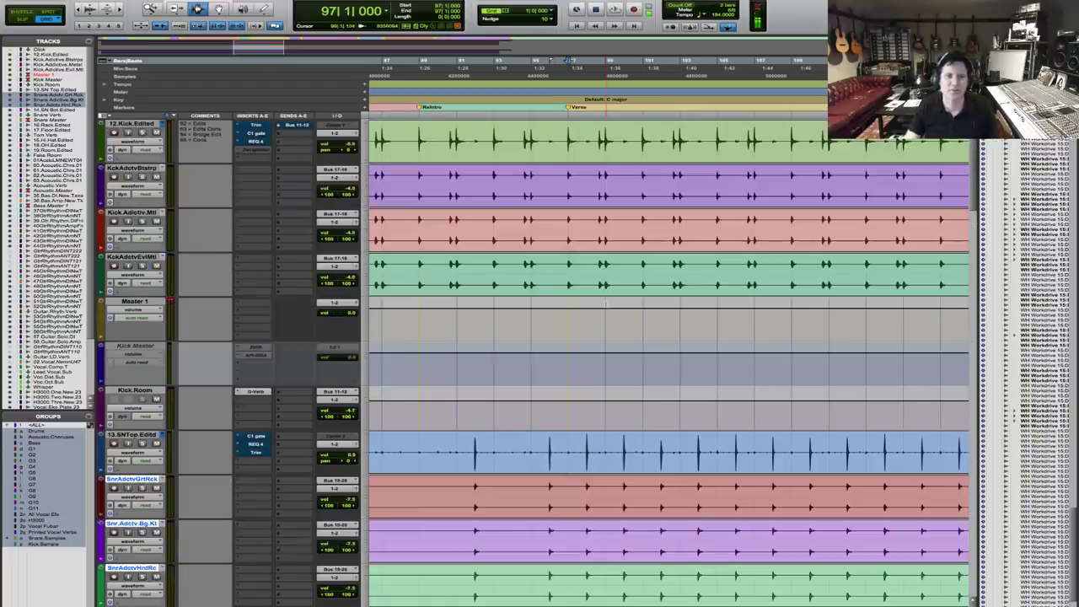
click(131, 123)
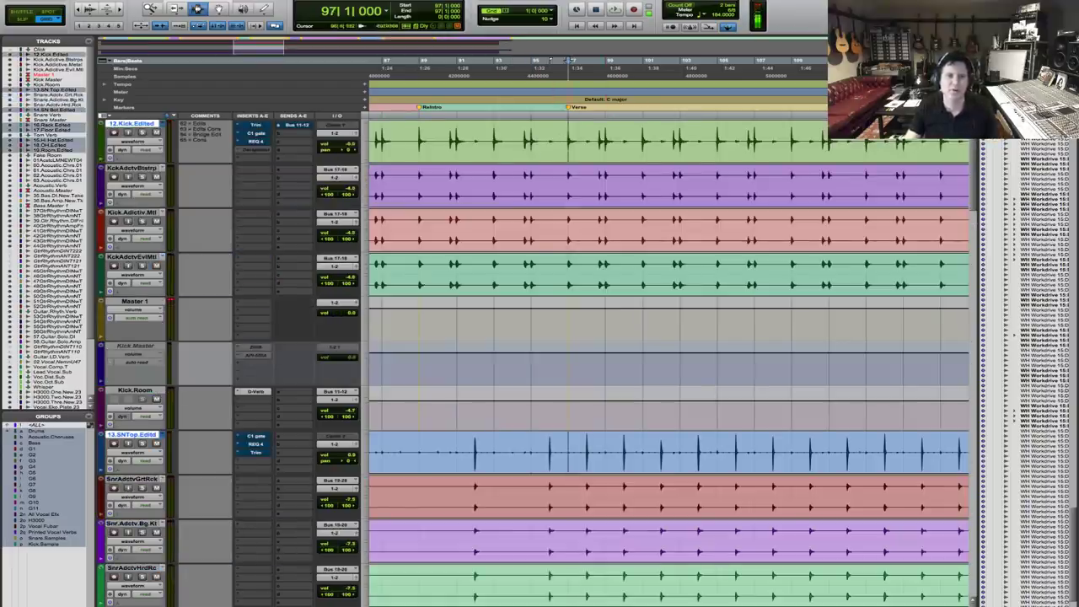
scroll(552, 318, down, 4)
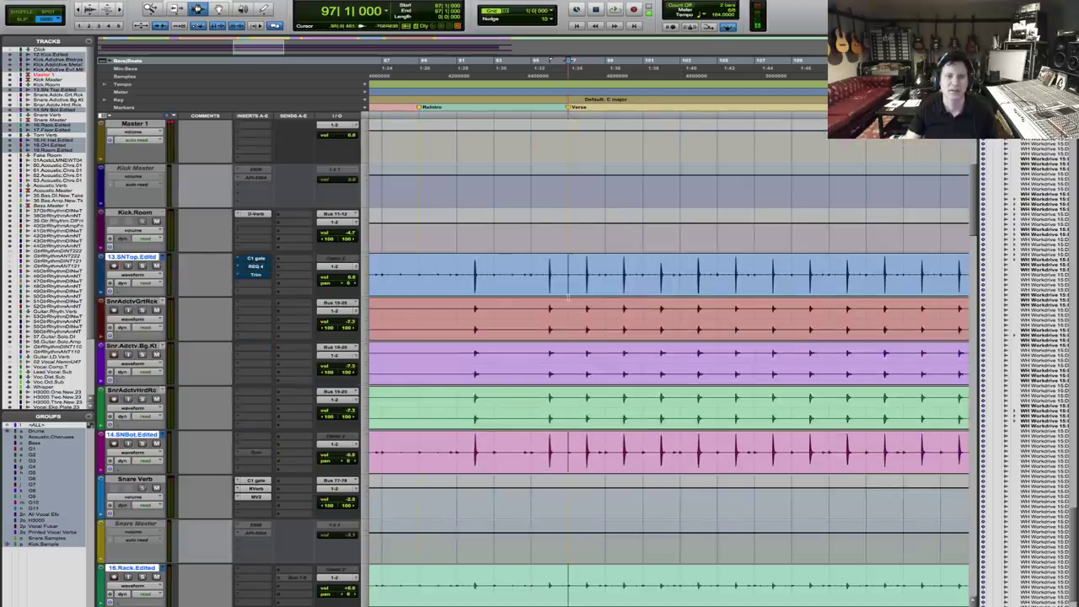
click(340, 267)
mouse_move(343, 275)
mouse_move(422, 276)
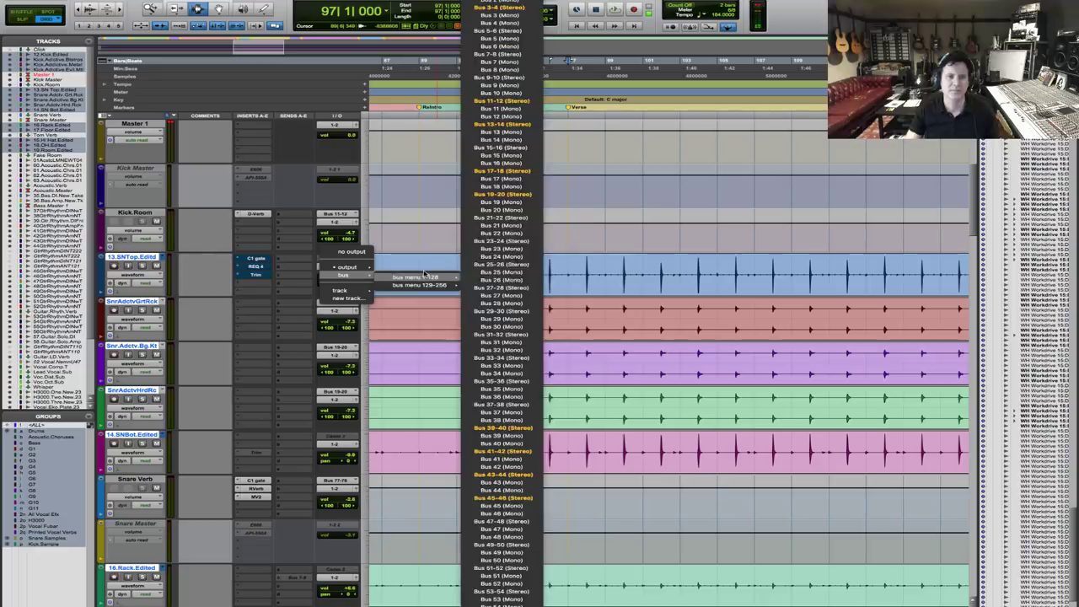
alt+shift+click(514, 36)
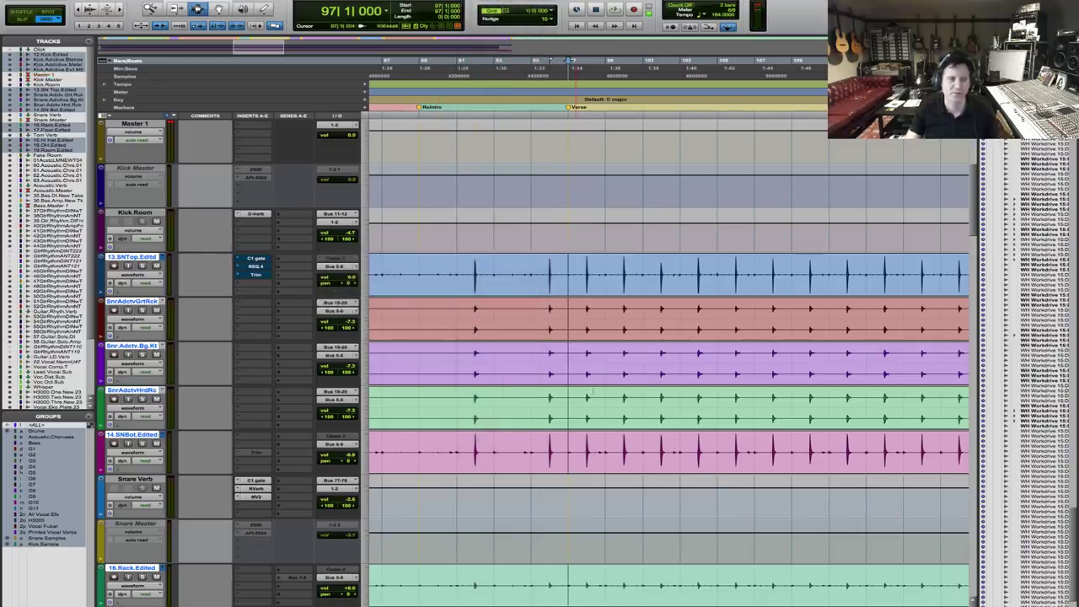
Create a new stereo Aux Input track with a Samples timebase directly below the Fake Room track.
scroll(593, 391, down, 10)
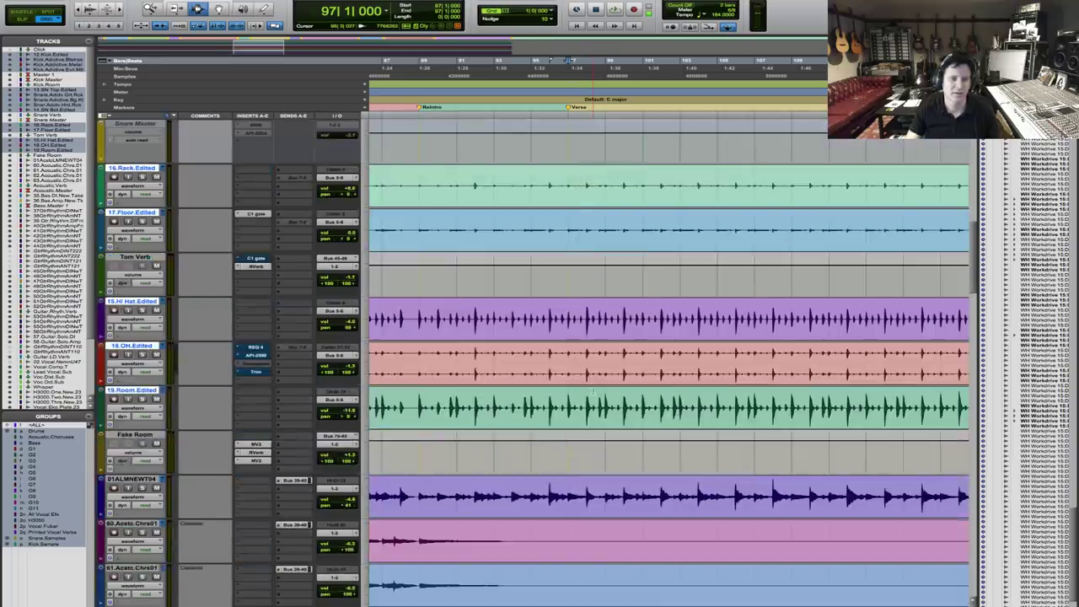
click(143, 435)
key(ctrl+shift+n)
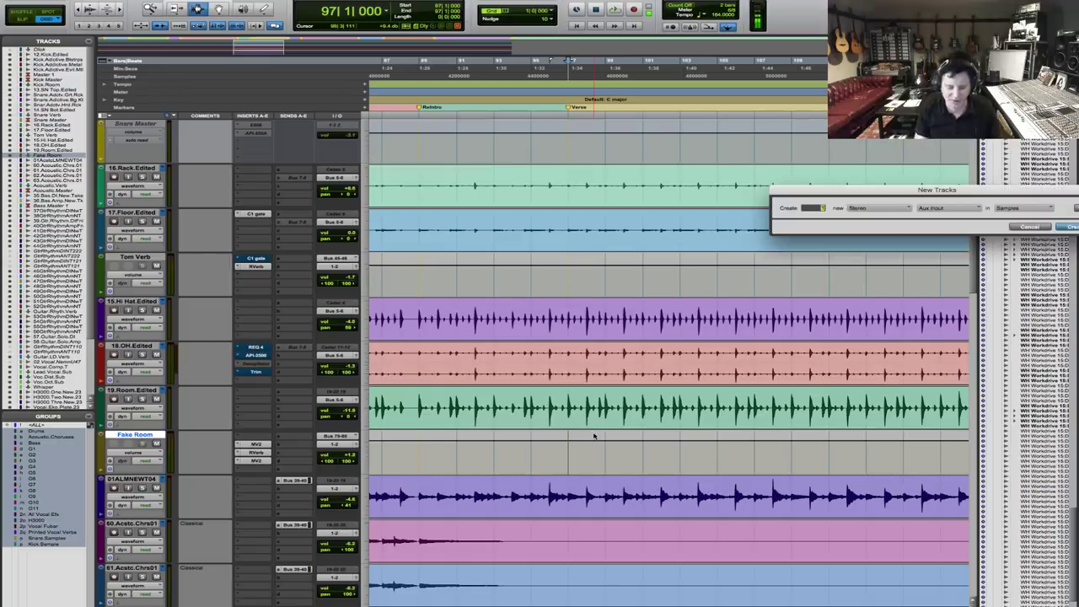
key(Return)
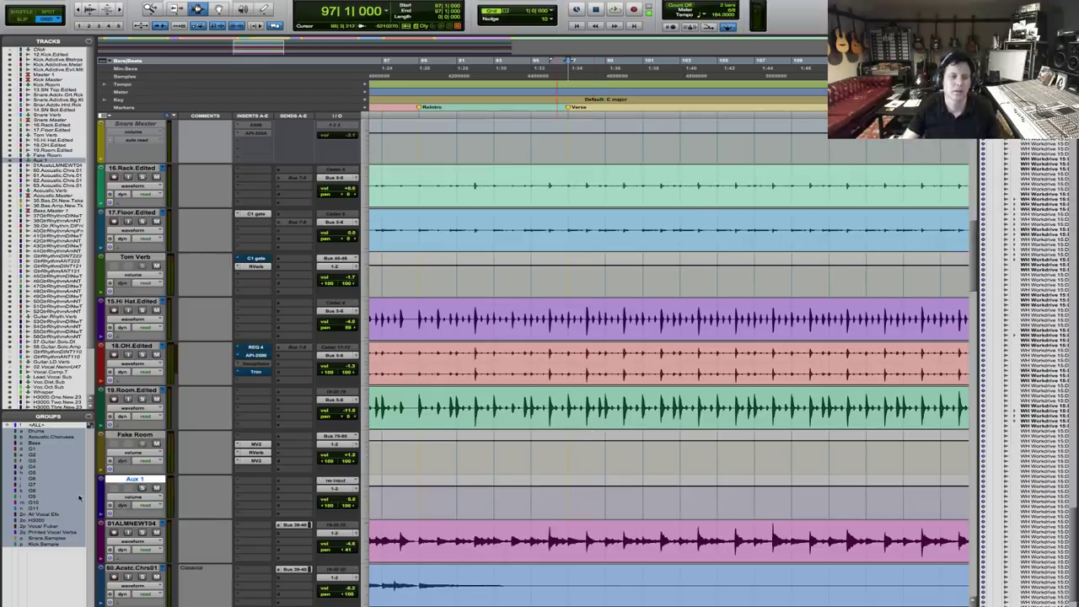
Set the input of the Aux 1 track to Bus 5-6 (Stereo).
click(344, 482)
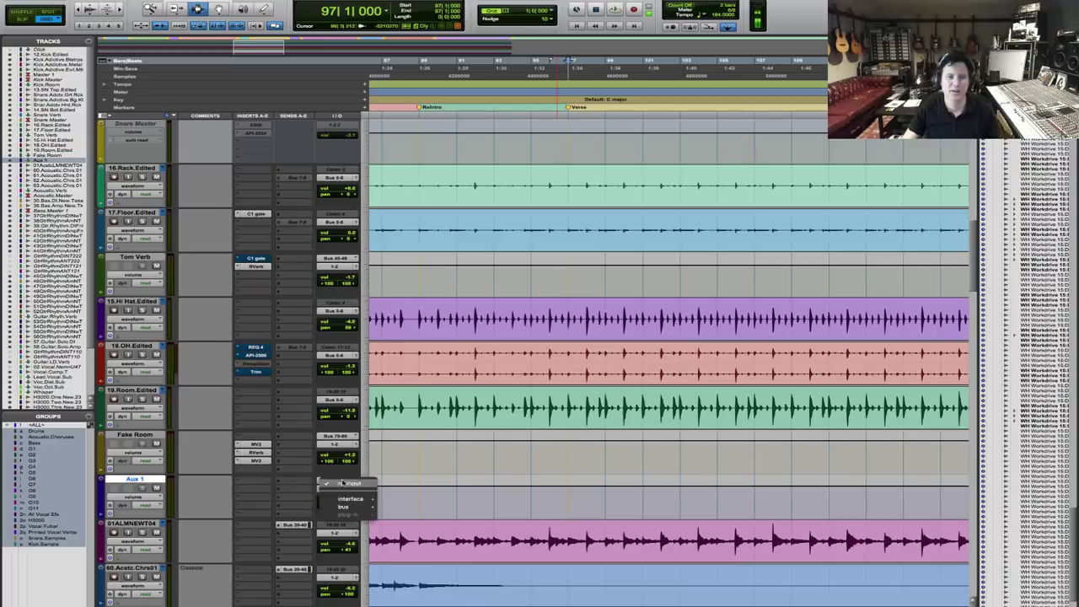
mouse_move(346, 505)
mouse_move(410, 508)
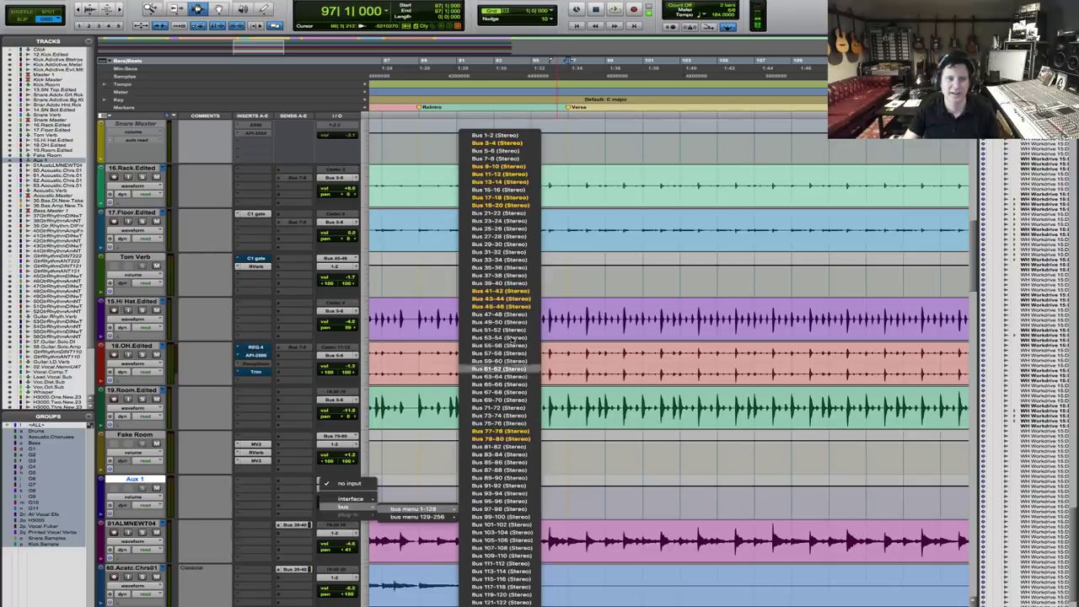
click(499, 150)
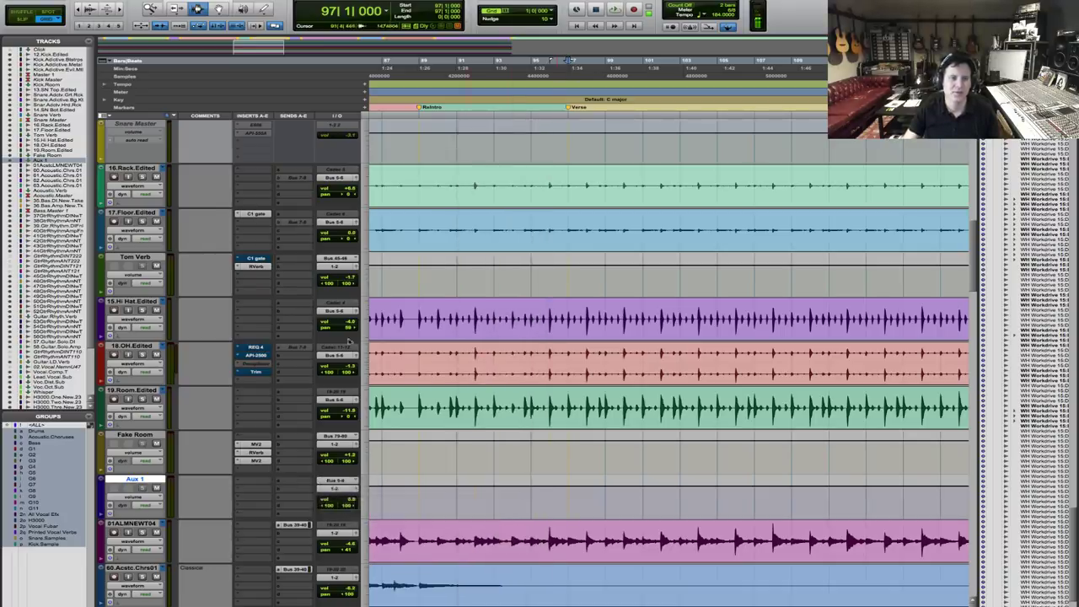
Create a Mix/Edit group named ALL.Drums from the edited drum tracks and the kick and snare sample tracks.
click(476, 372)
scroll(482, 376, up, 8)
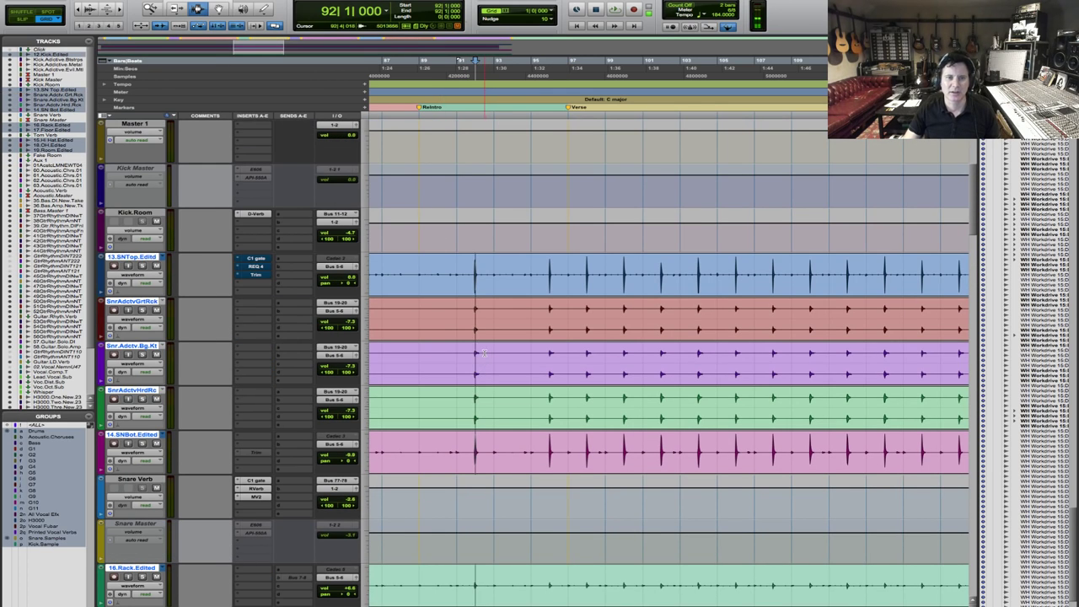
scroll(481, 354, up, 4)
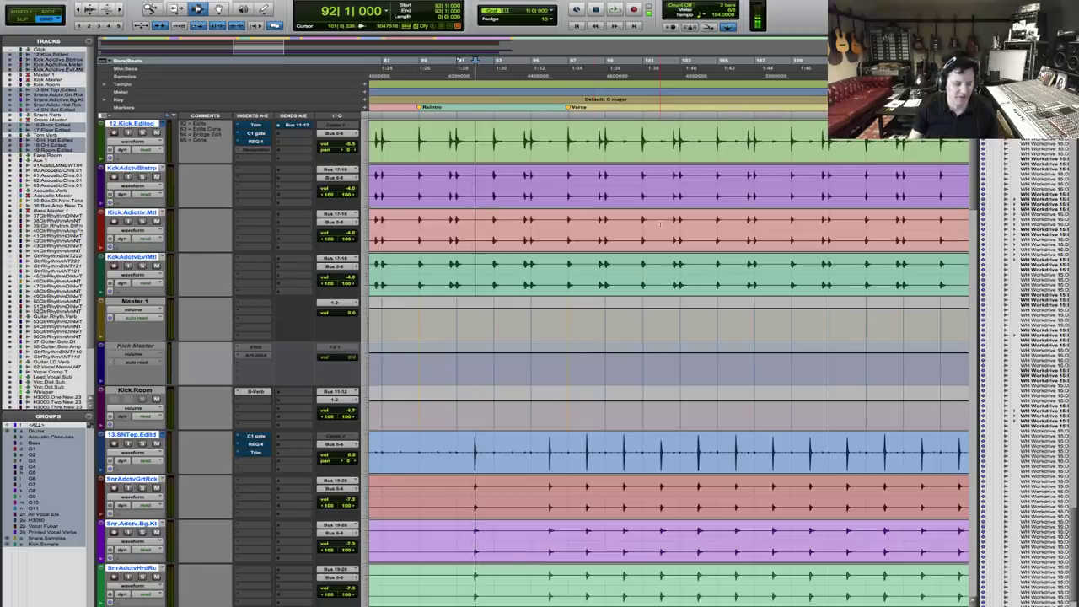
key(super+g)
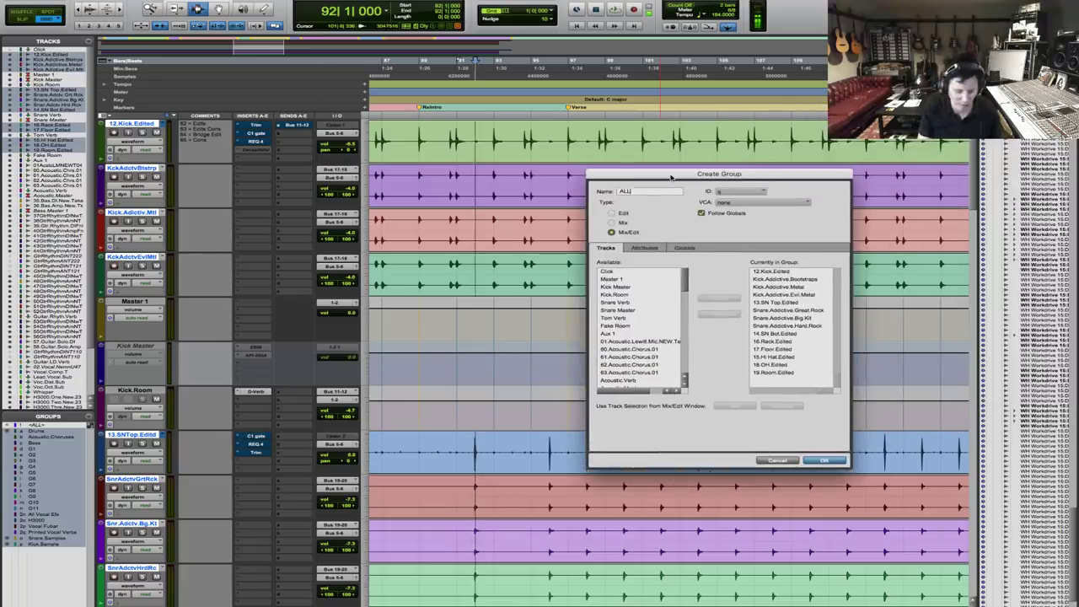
text(ums)
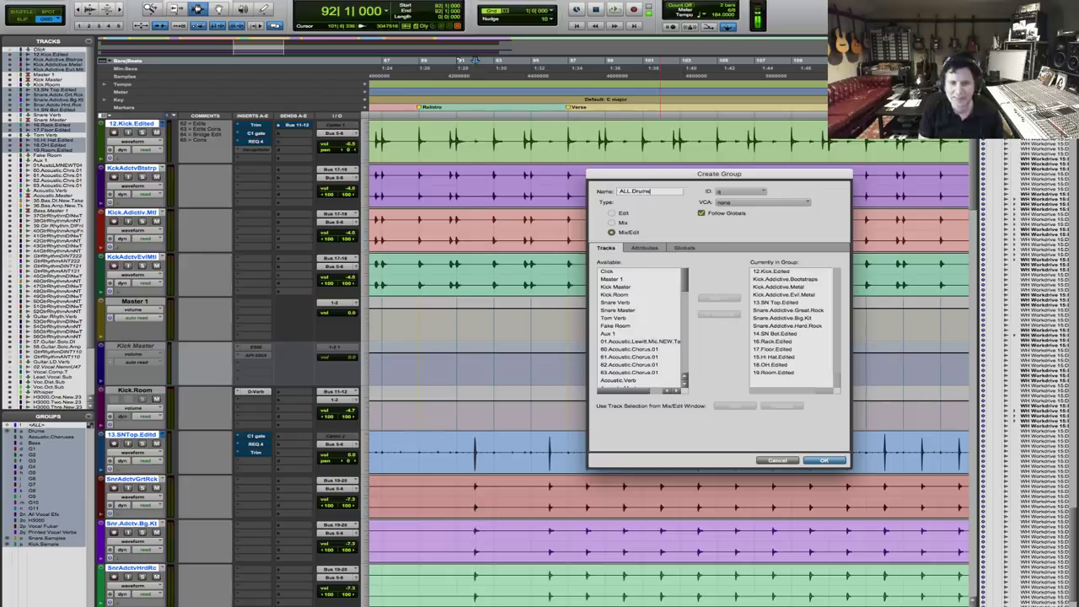
key(Return)
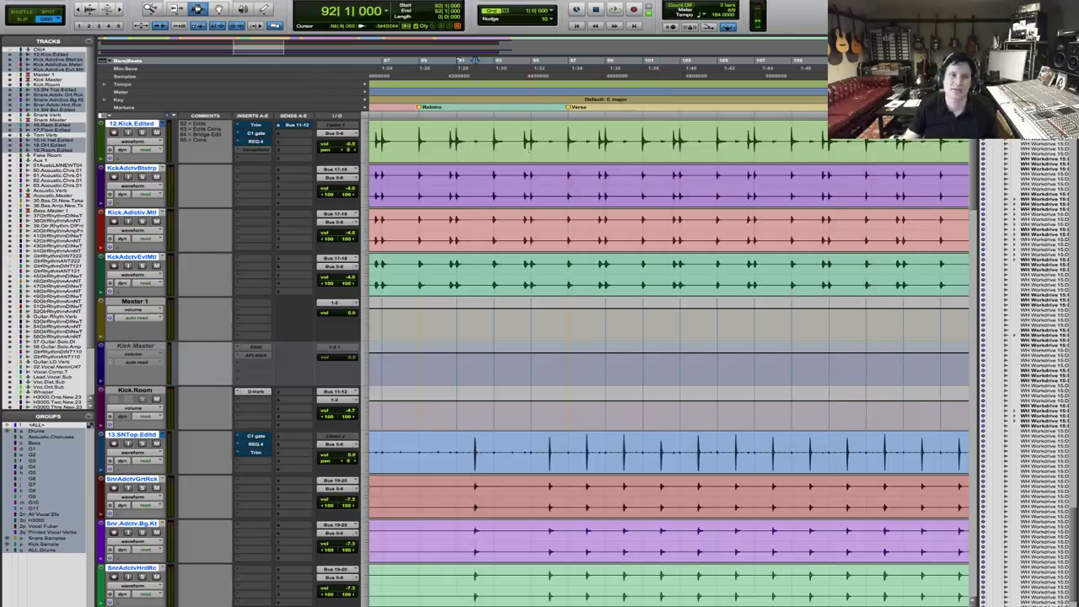
Solo the whole drum group, place the edit cursor at bar 97 on the Verse marker and listen from there.
click(531, 140)
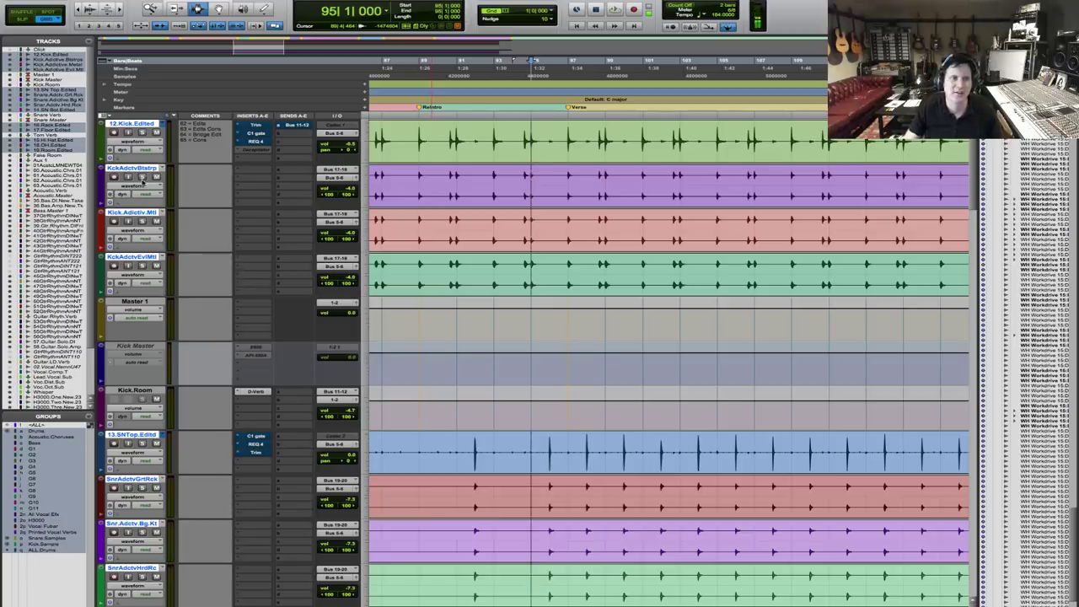
click(568, 140)
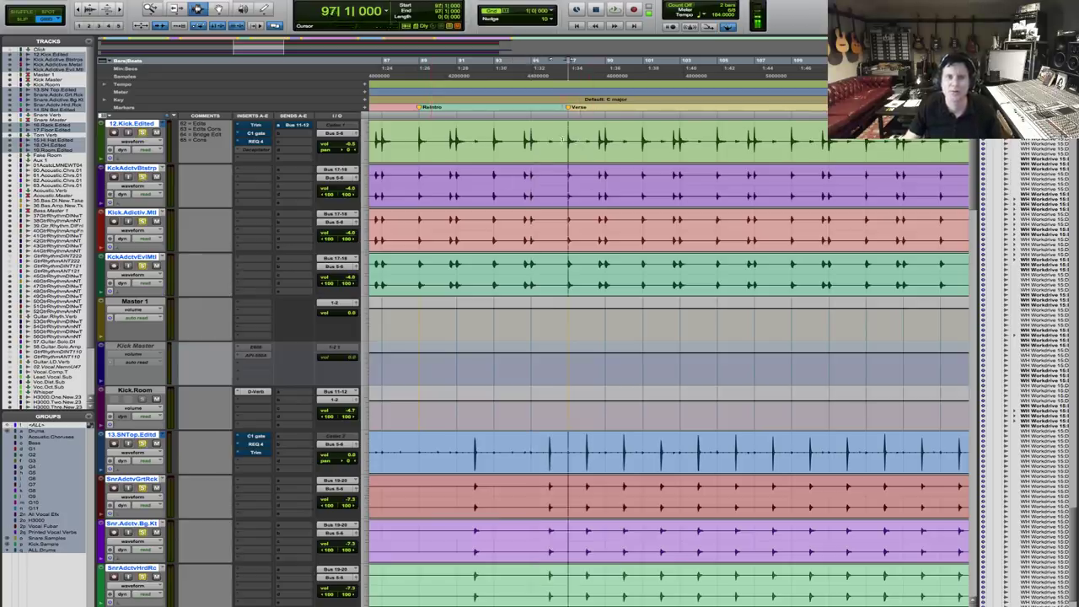
key(space)
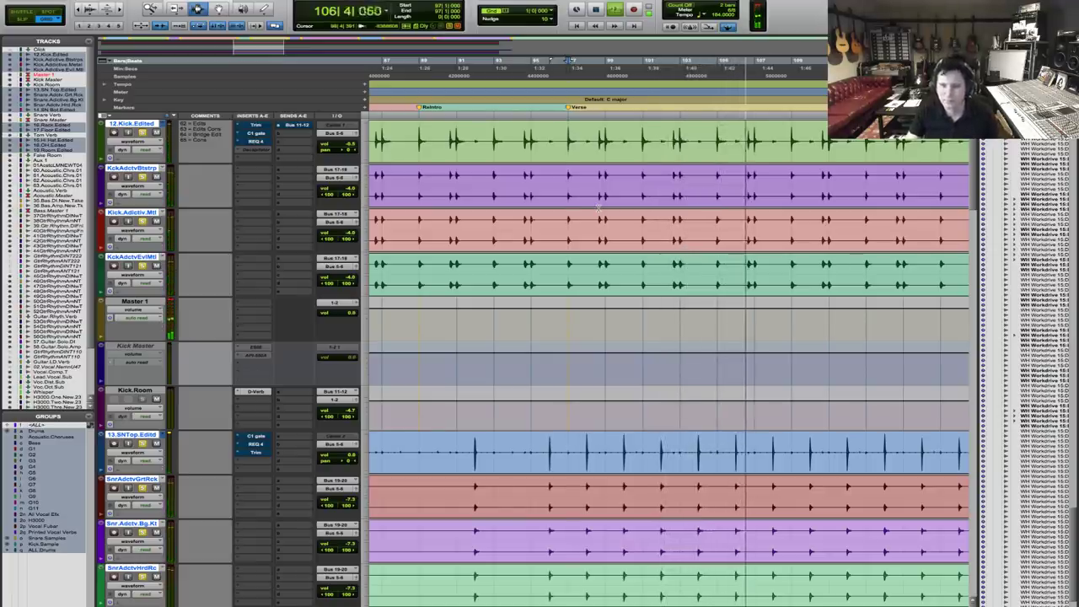
key(space)
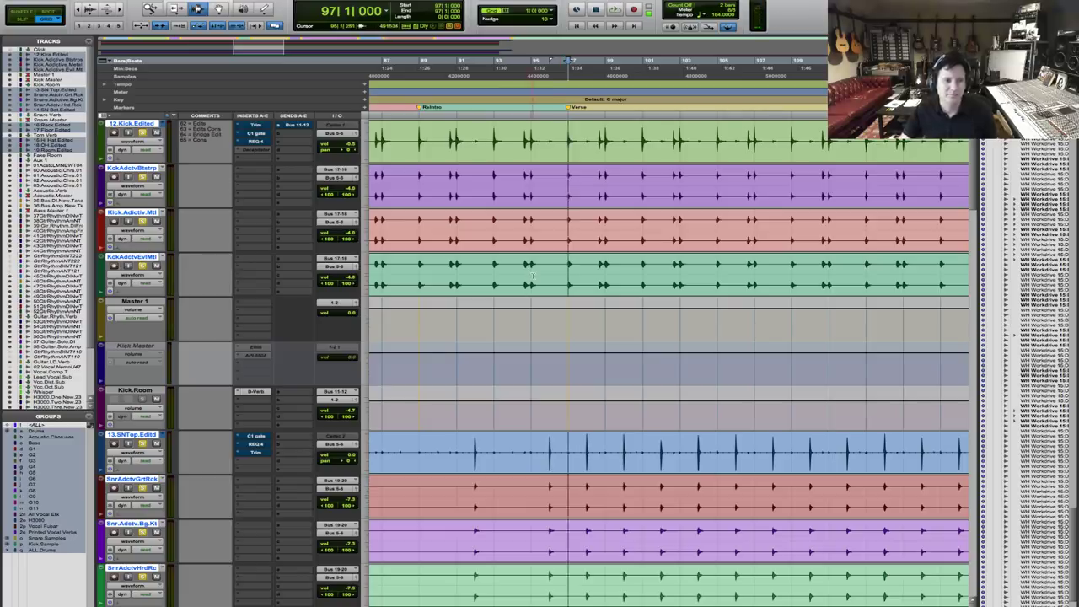
Hide the inactive Kick Master track.
right_click(140, 346)
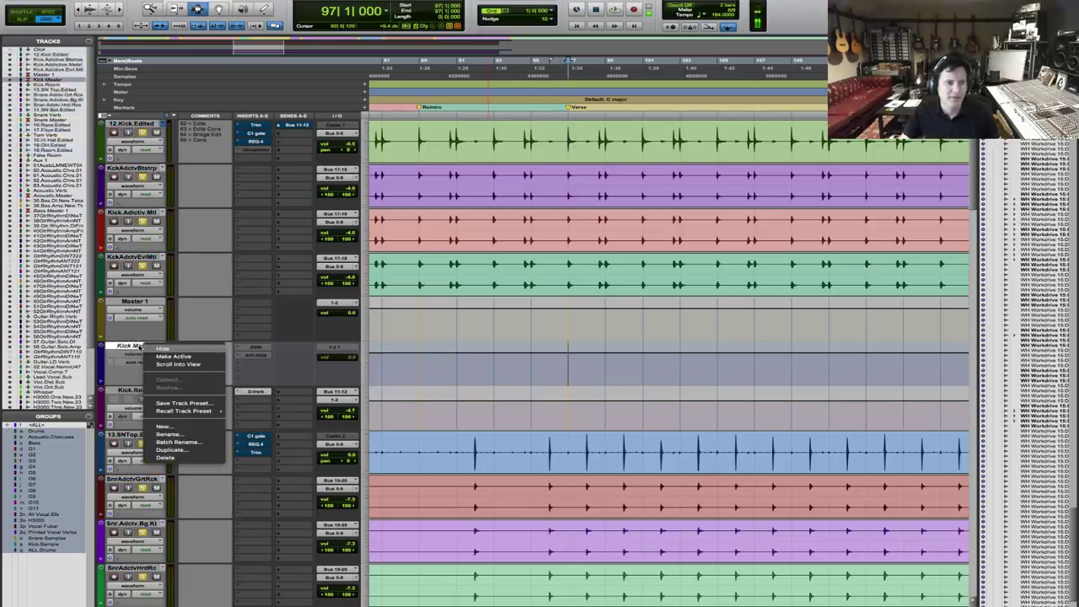
click(162, 348)
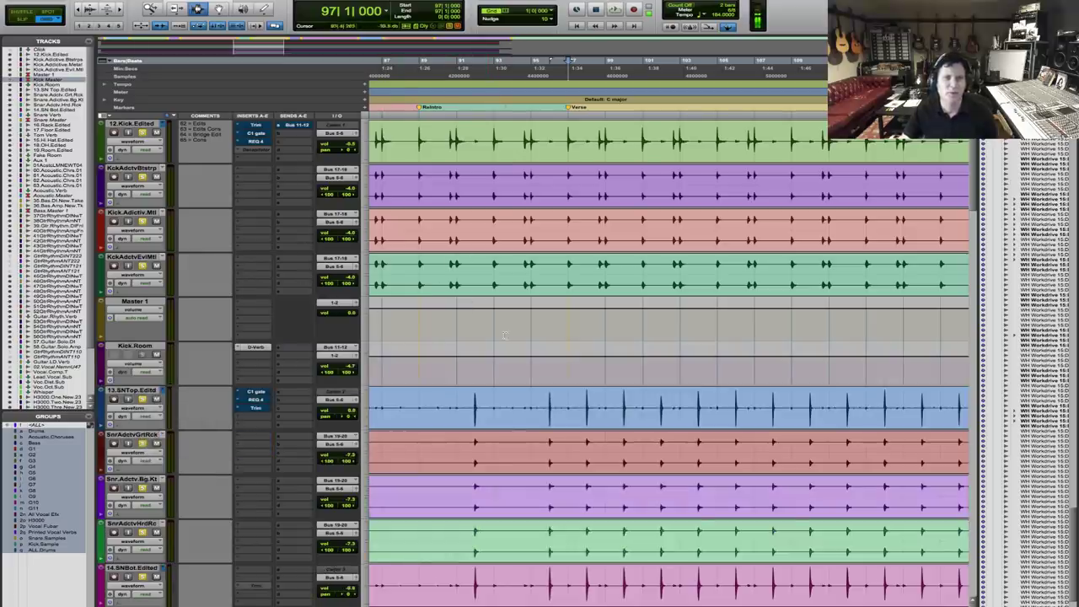
Rename the Aux 1 track below Fake Room as Drum.Bus.
scroll(504, 337, down, 4)
scroll(504, 337, down, 1)
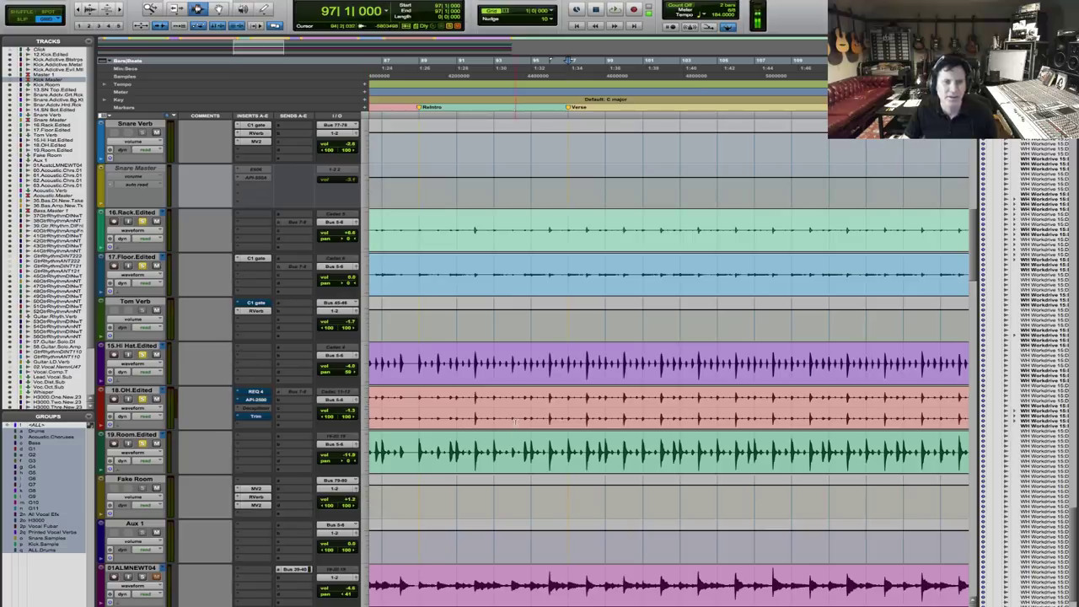
double_click(135, 524)
text(Drum.Bus)
key(Return)
Listen to the soloed drums through Drum.Bus from bar 97 with the surrounding song sections in view.
key(space)
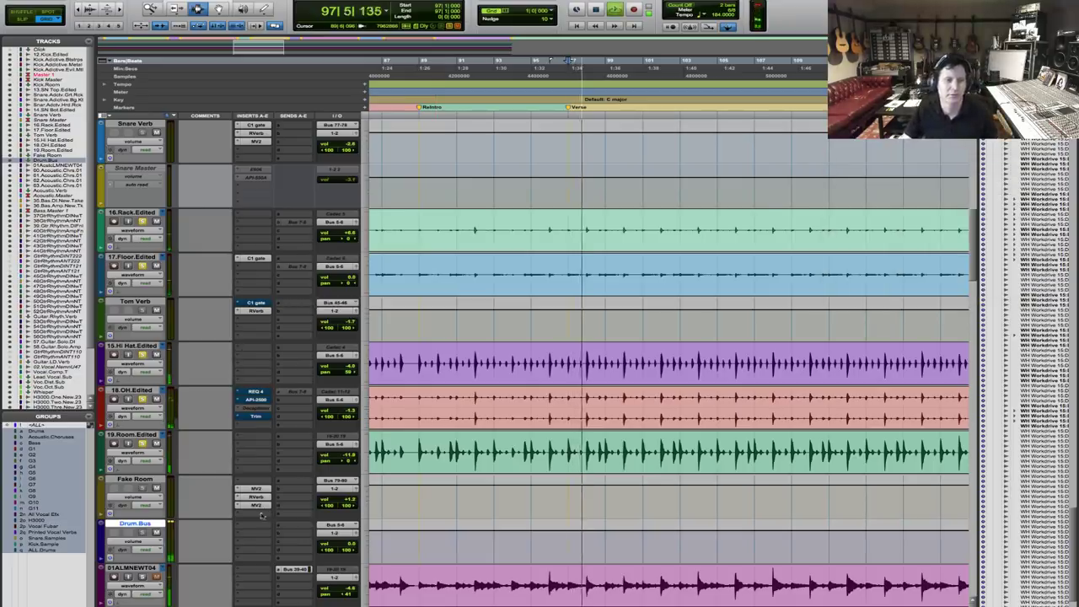
key(super+bracketleft)
key(F5)
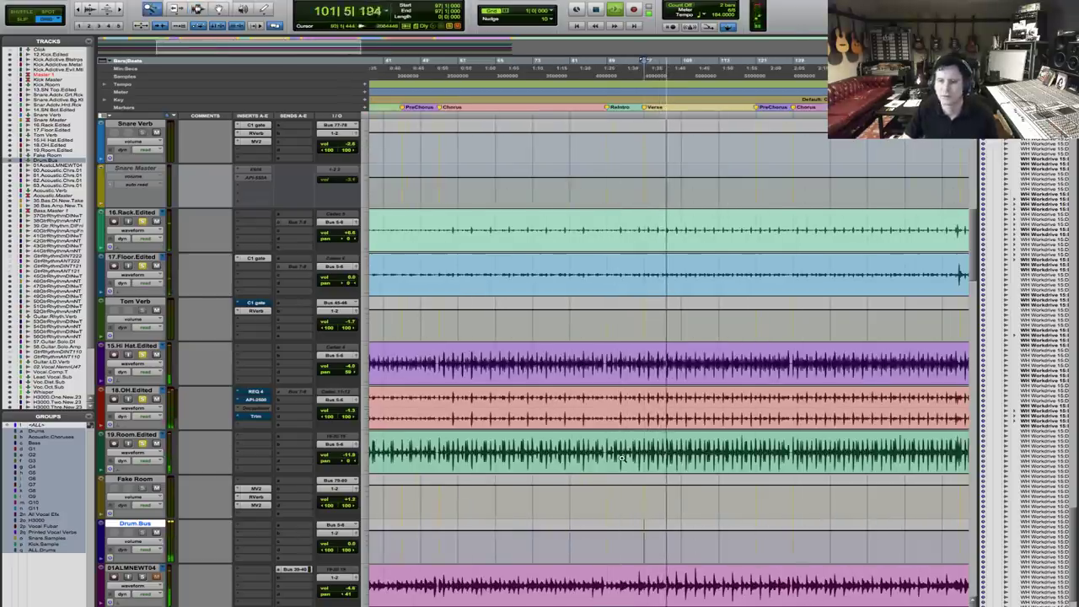
key(space)
key(F7)
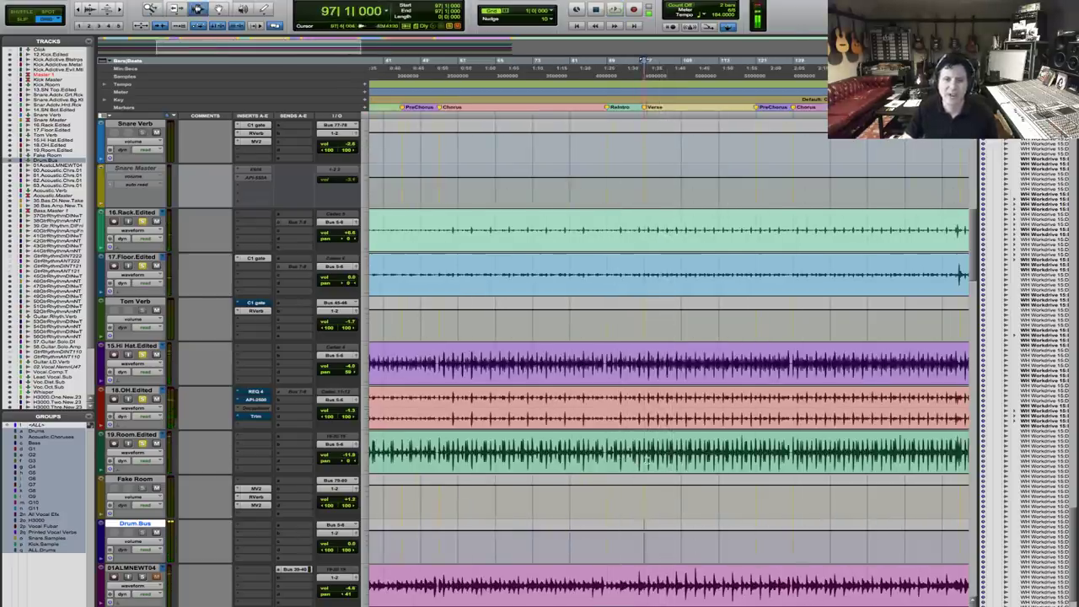
Return the edit cursor to the bar 97 downbeat on the drum tracks and audition the Verse drums repeatedly from there.
click(649, 458)
key(super+bracketright)
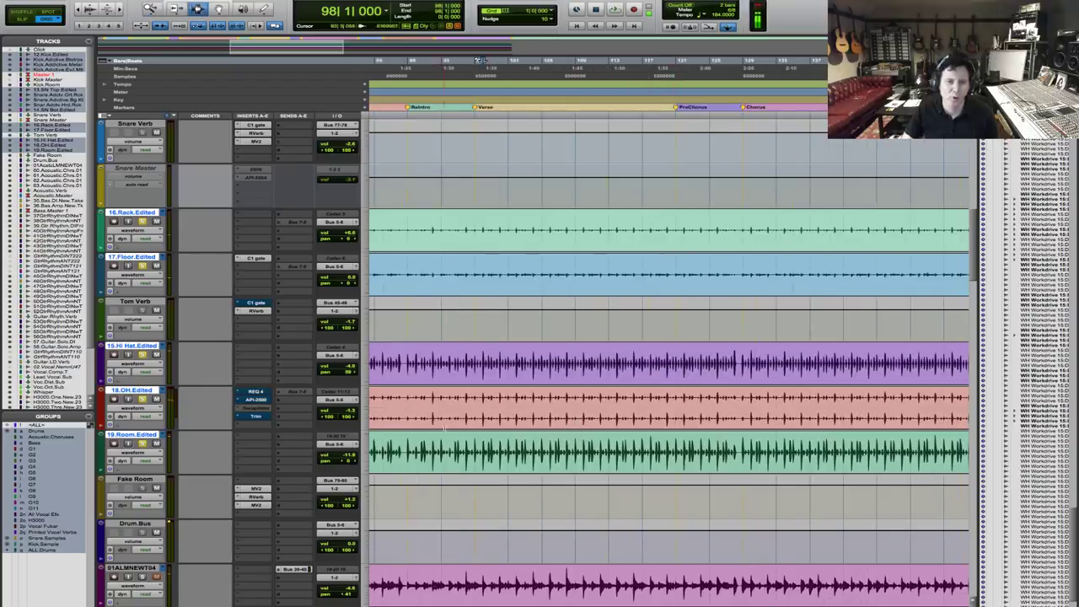
click(469, 440)
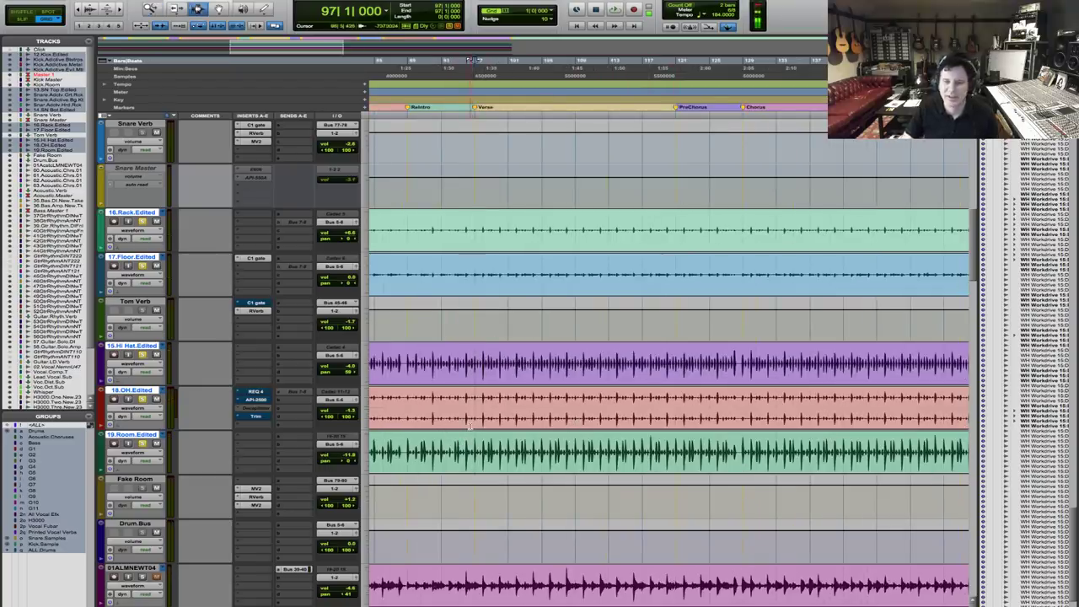
key(space)
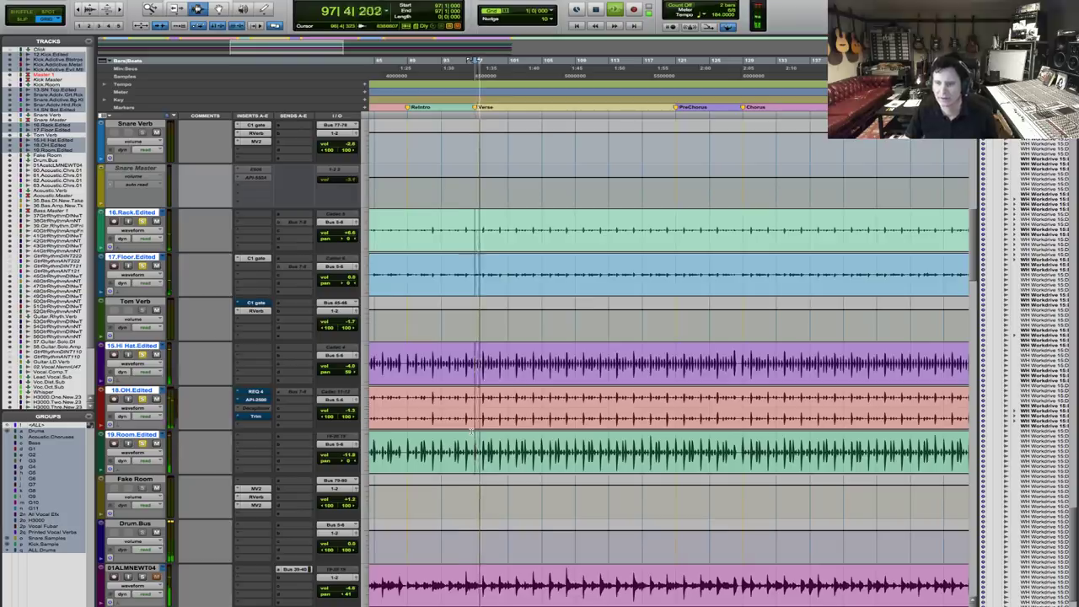
key(space)
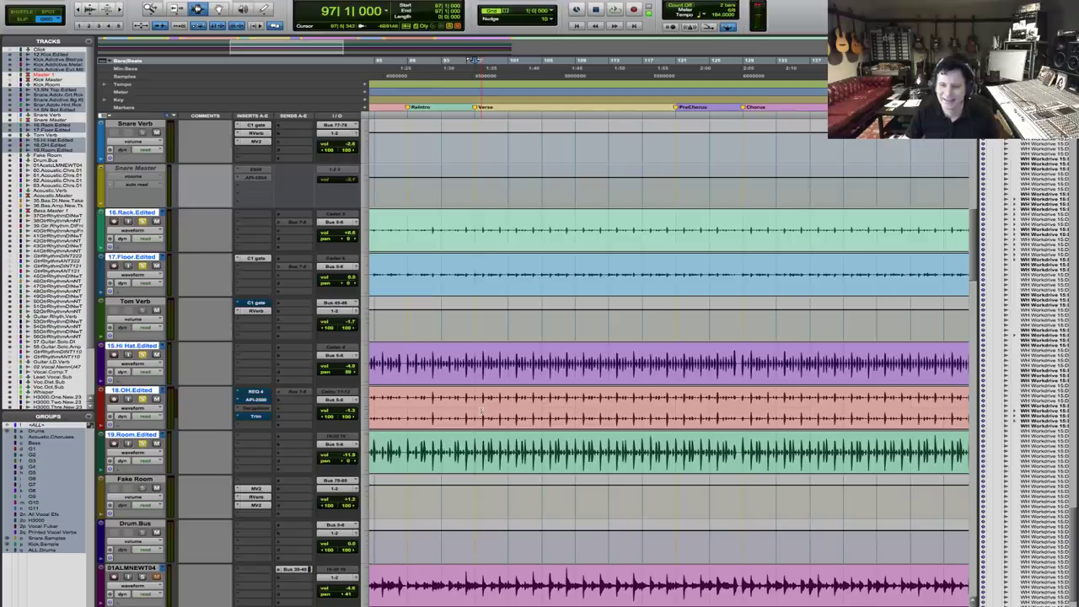
key(space)
key(space)
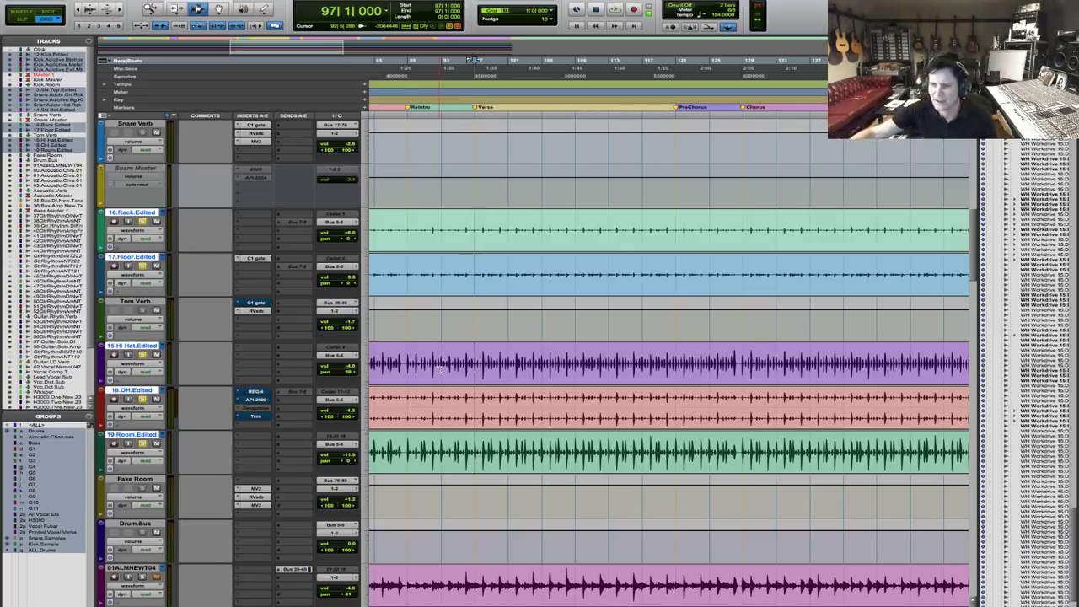
key(space)
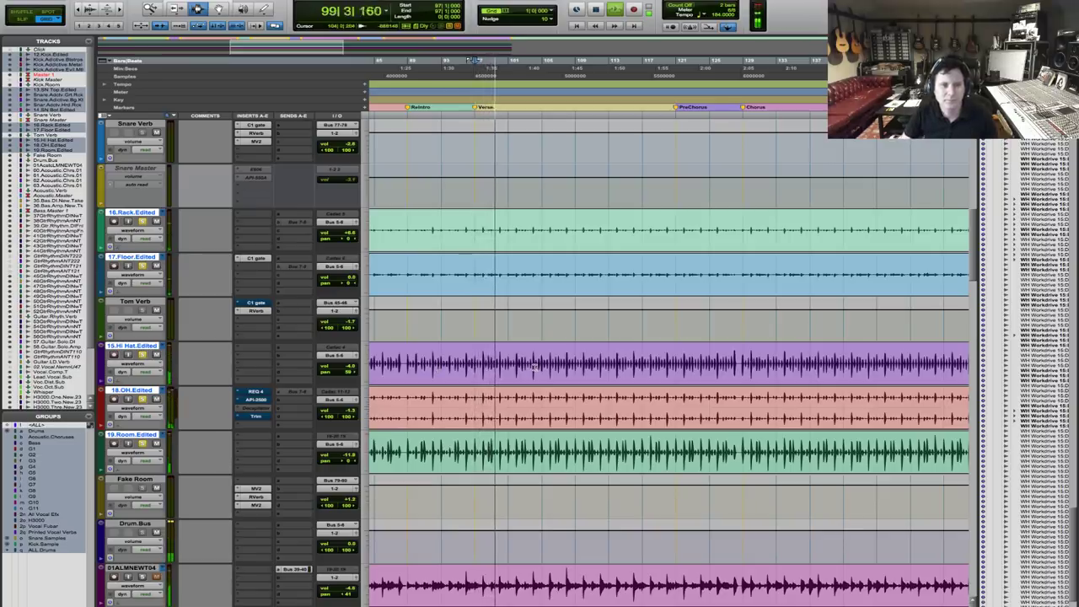
key(space)
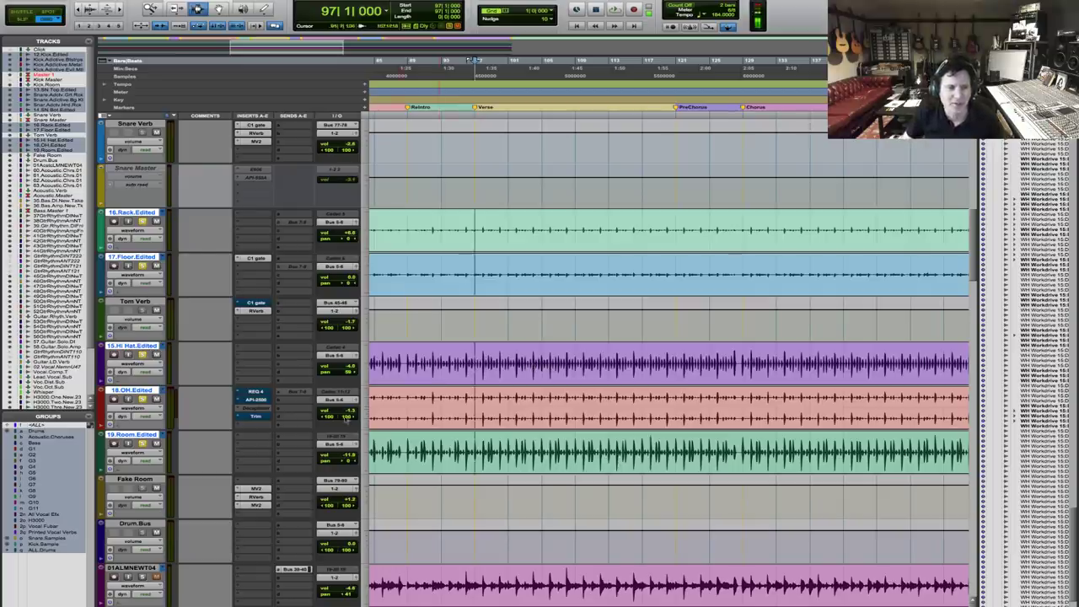
key(space)
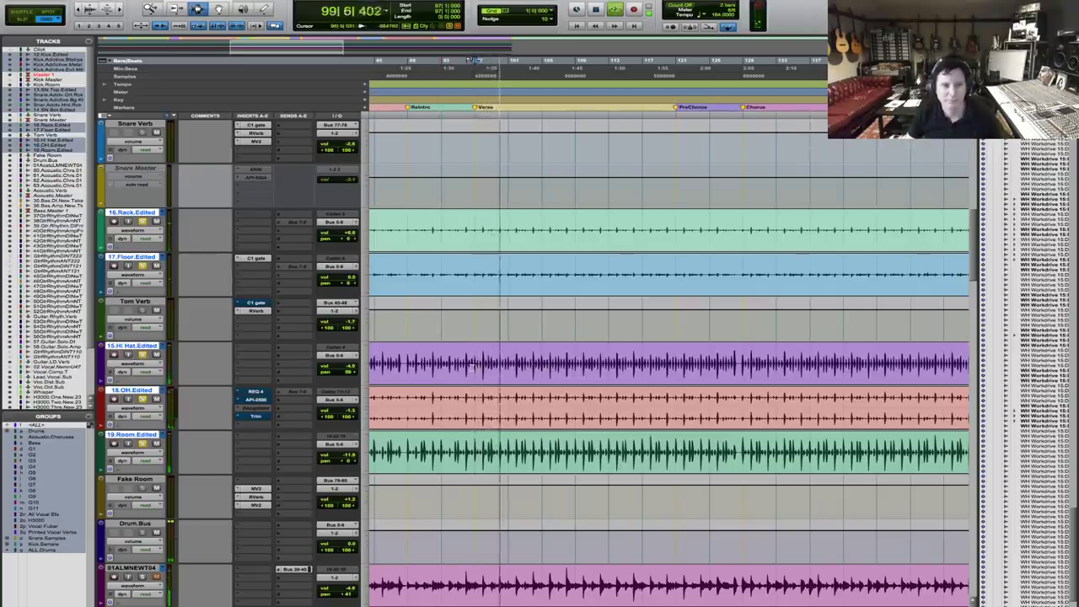
key(space)
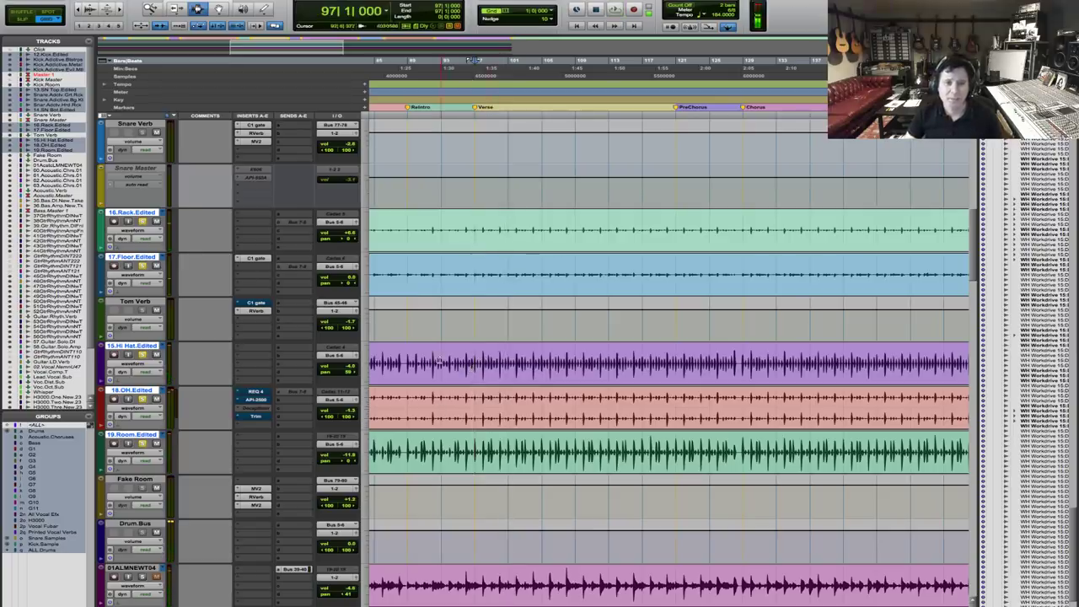
key(space)
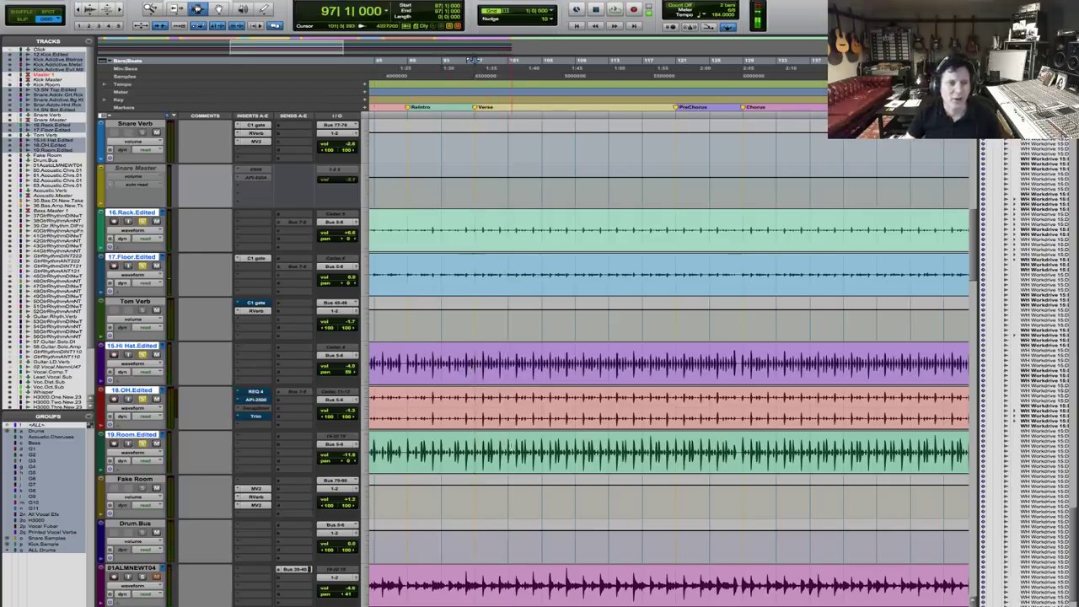
Clear the existing drum solos, solo only the SnrAdctvHrdRc snare sample and audition it from bar 97.
scroll(473, 60, up, 5)
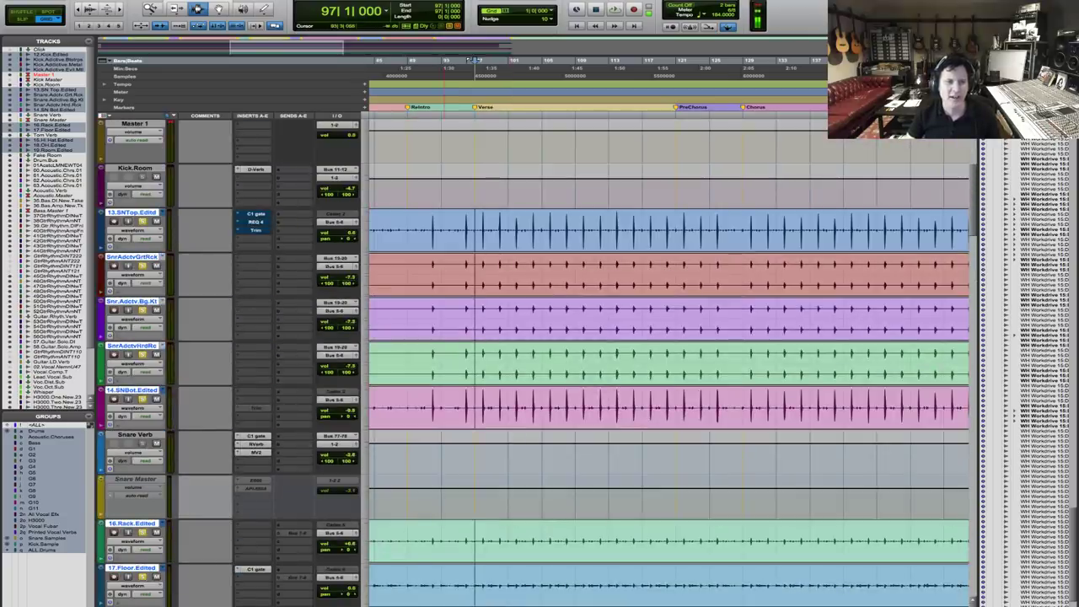
key(space)
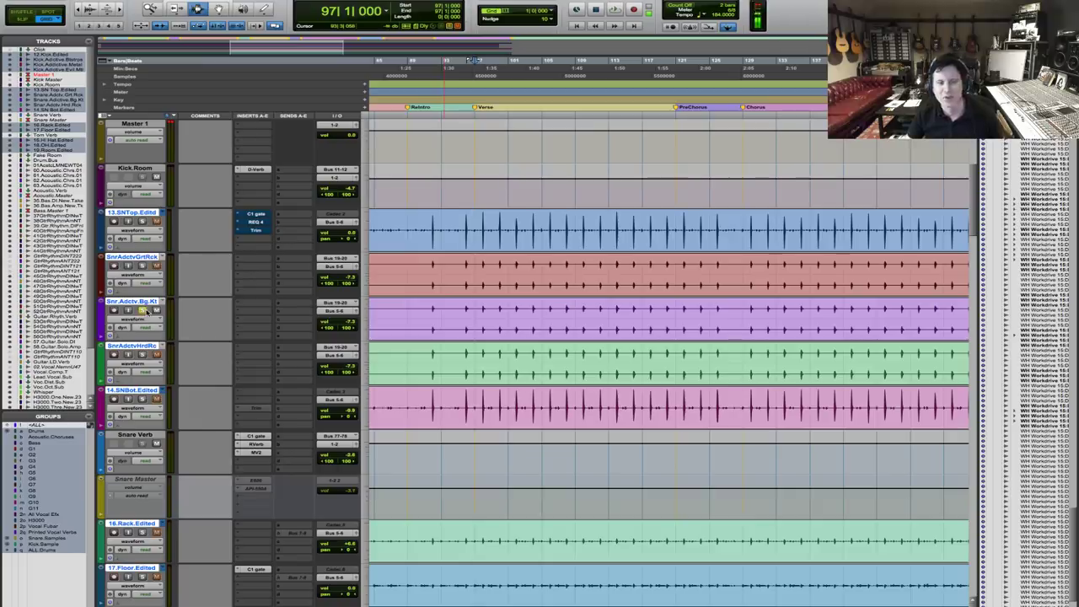
click(142, 311)
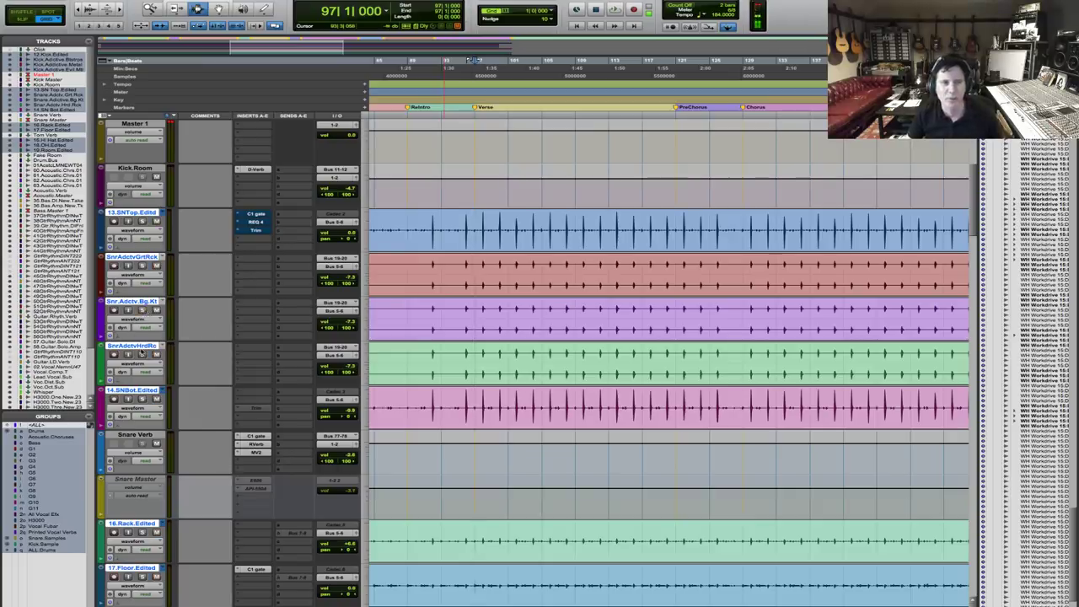
click(142, 354)
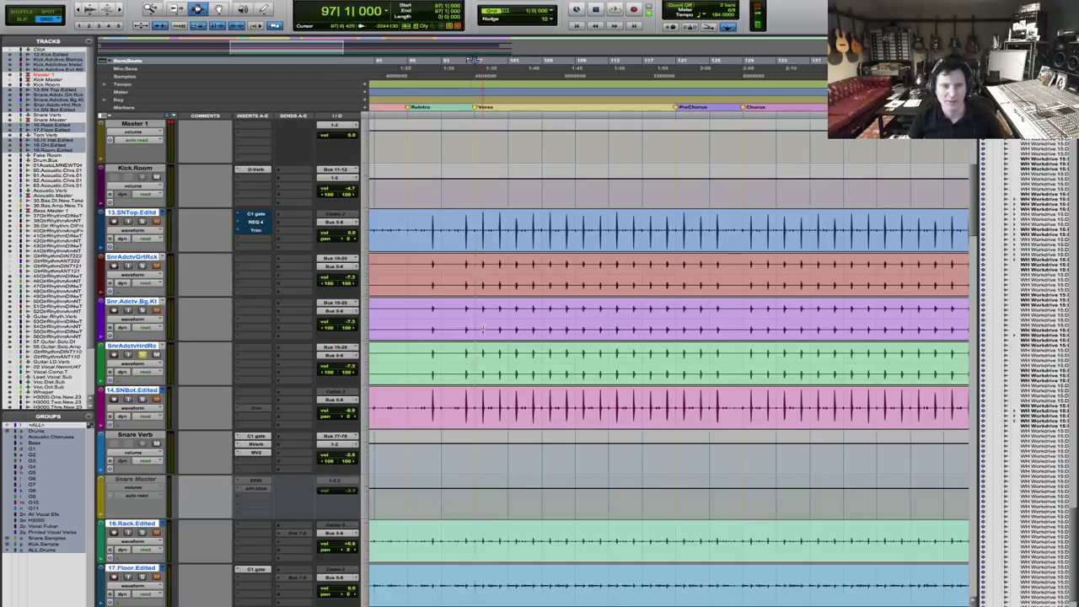
key(space)
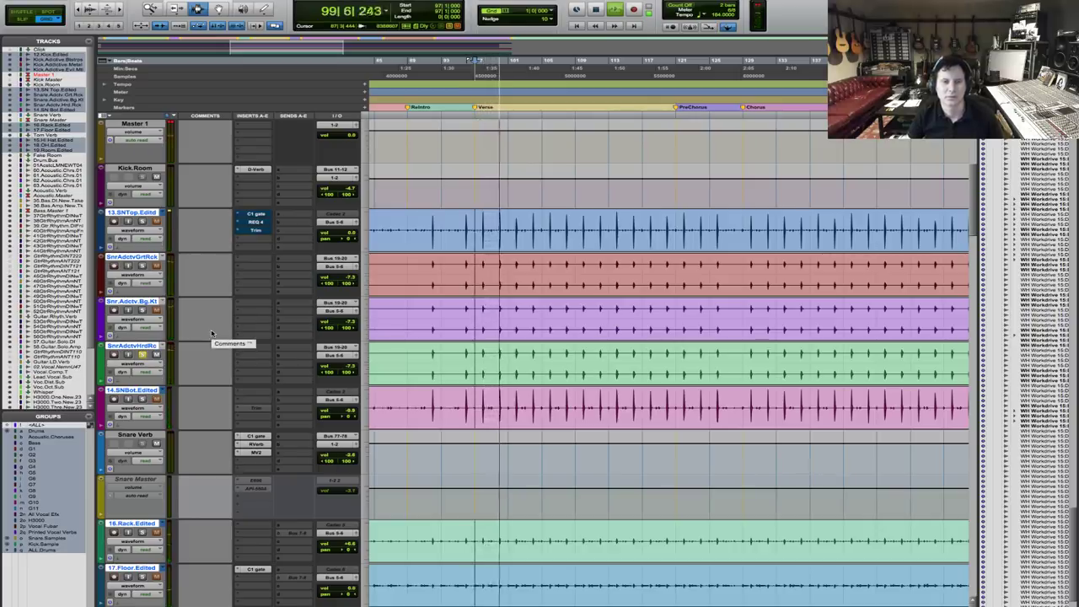
key(space)
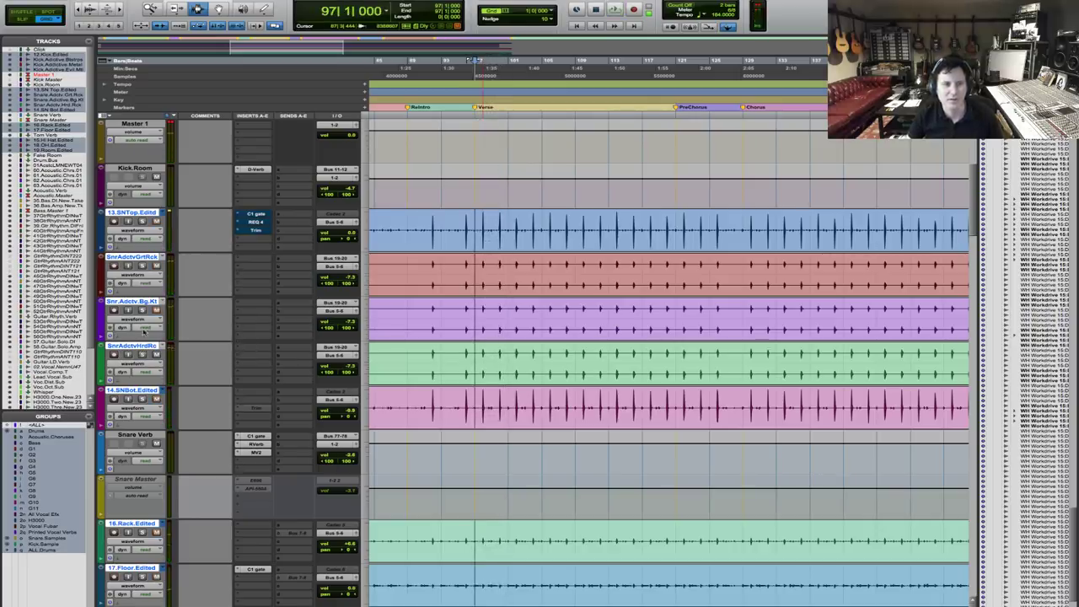
Compare the Snr.Adctv.Bg.Kt and SnrAdctvGrtRck samples in solo from bar 97, finishing with SnrAdctvHrdRc soloed again.
key(space)
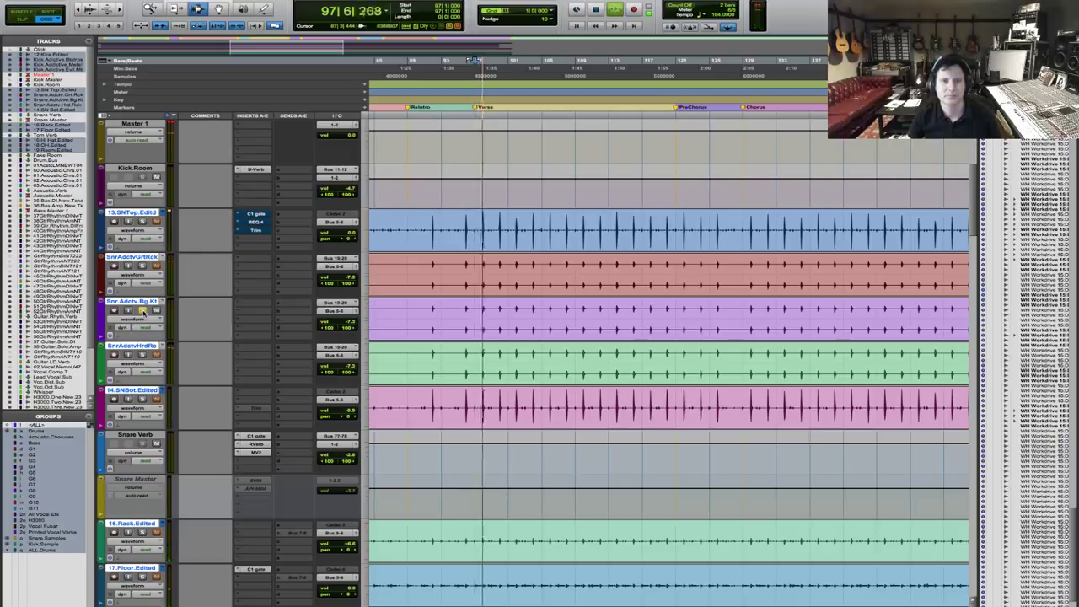
key(space)
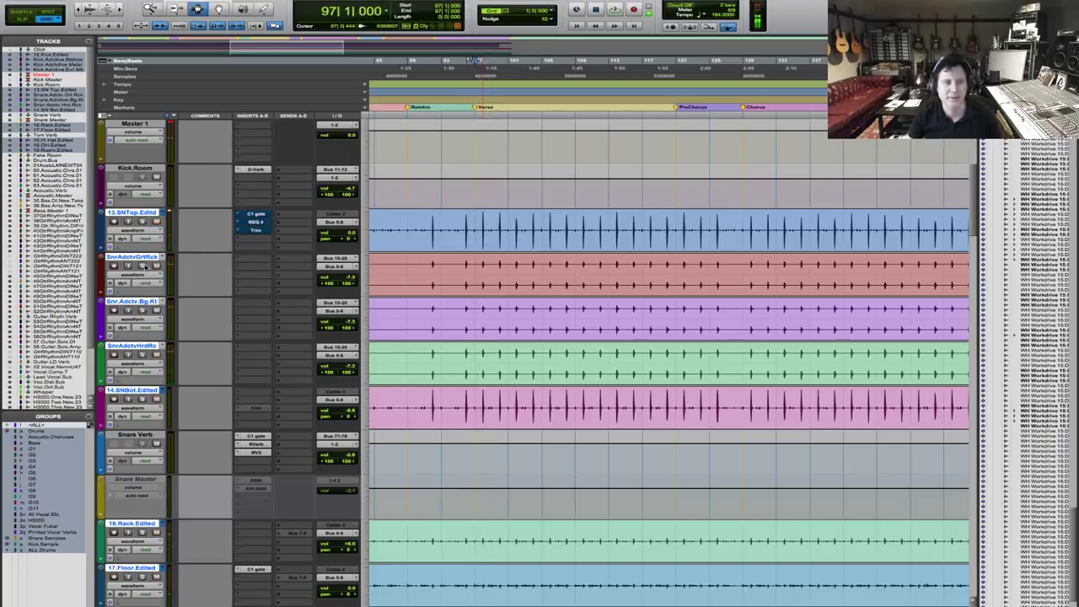
key(space)
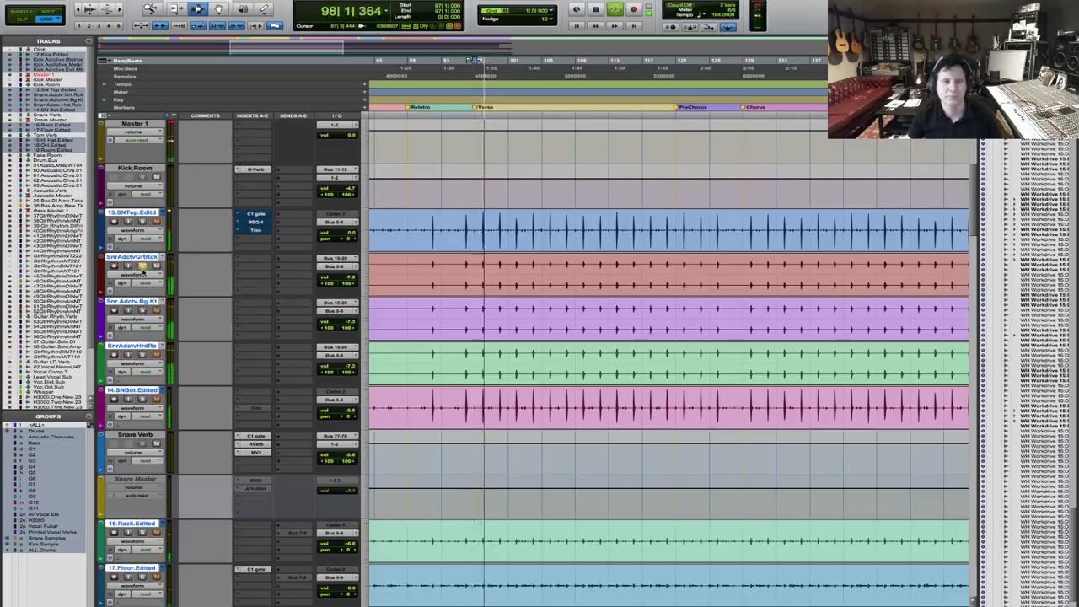
key(space)
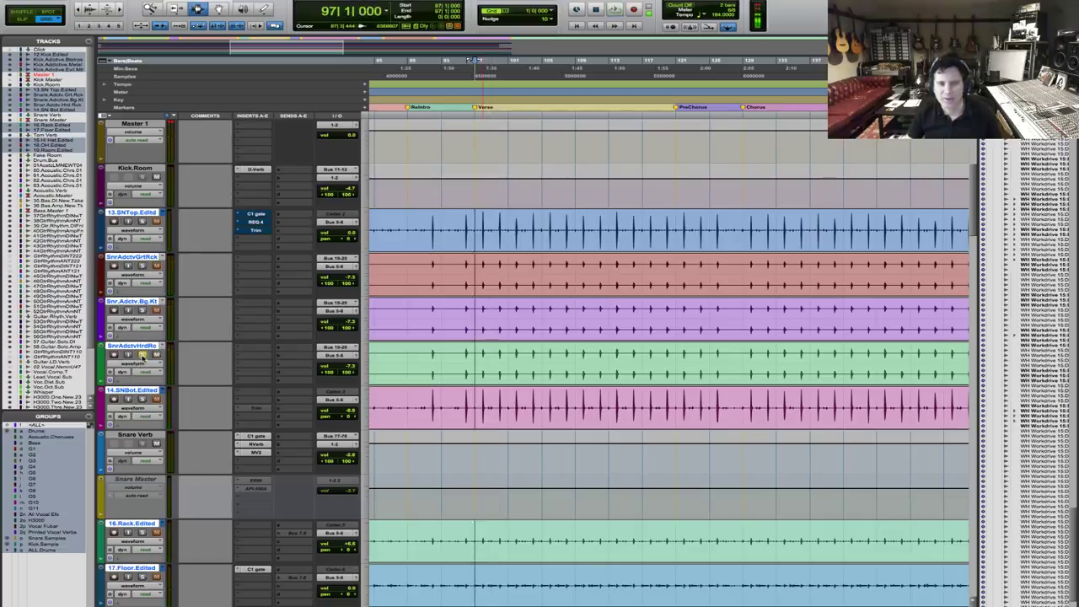
key(space)
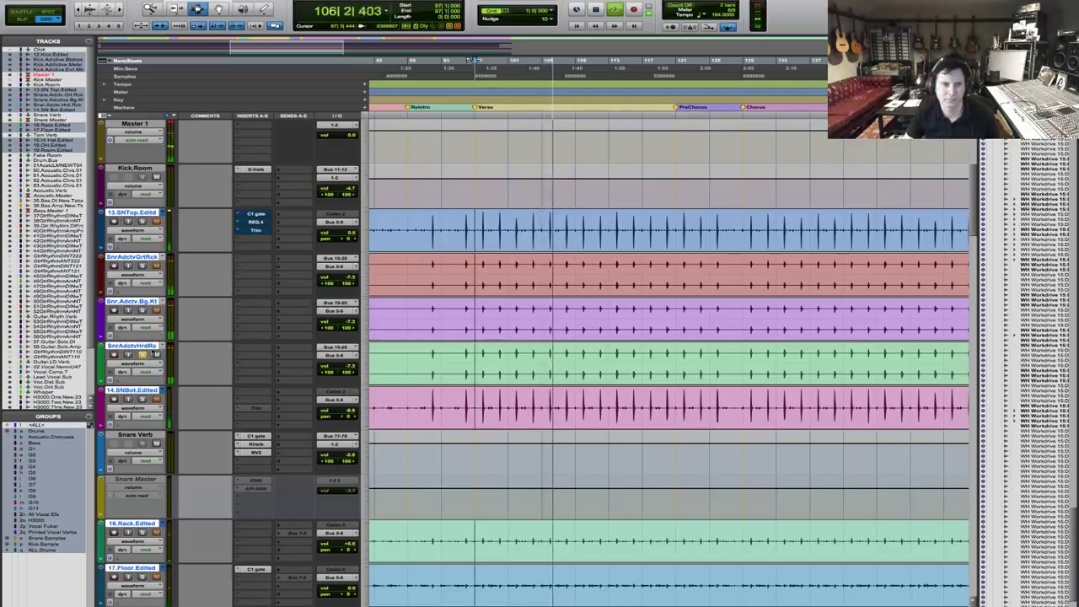
key(space)
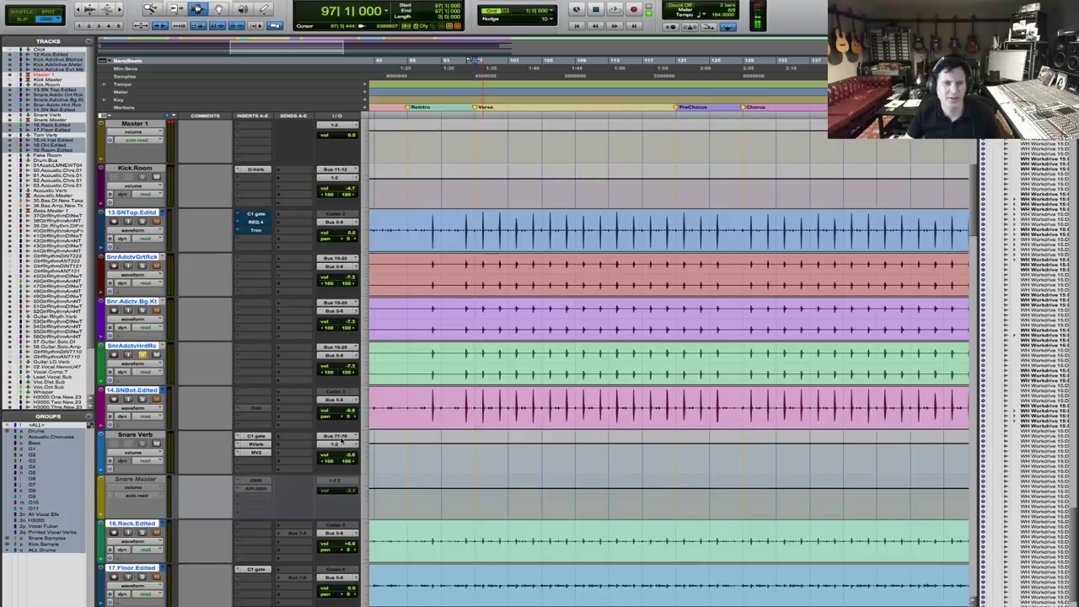
Add a send from SnrAdctvHrdRc to the Snare Verb on Bus 77-78 at 0.0 dB and audition it.
click(287, 349)
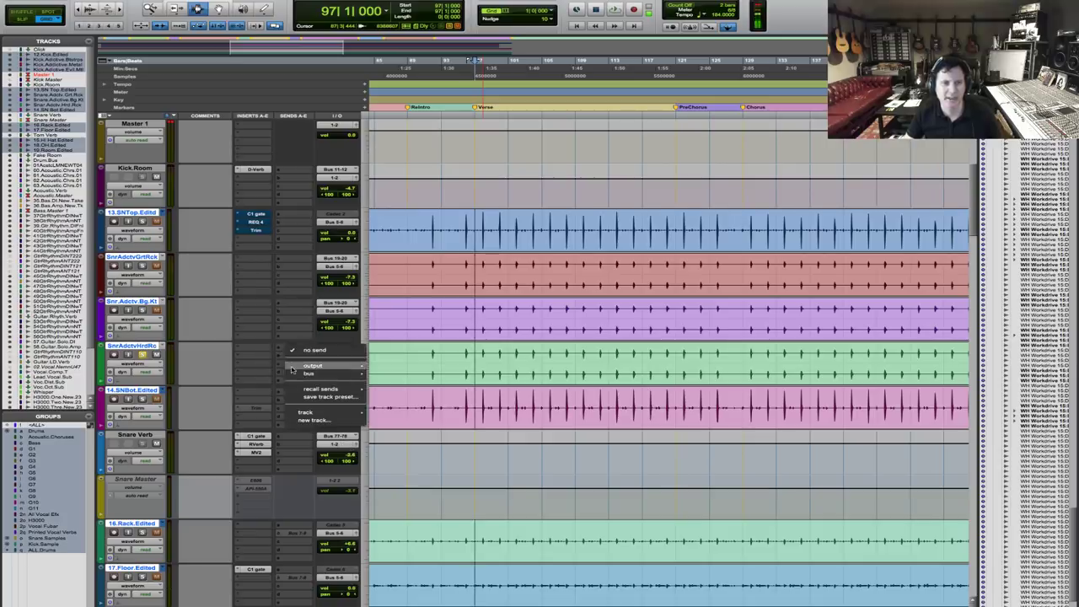
mouse_move(308, 373)
mouse_move(393, 375)
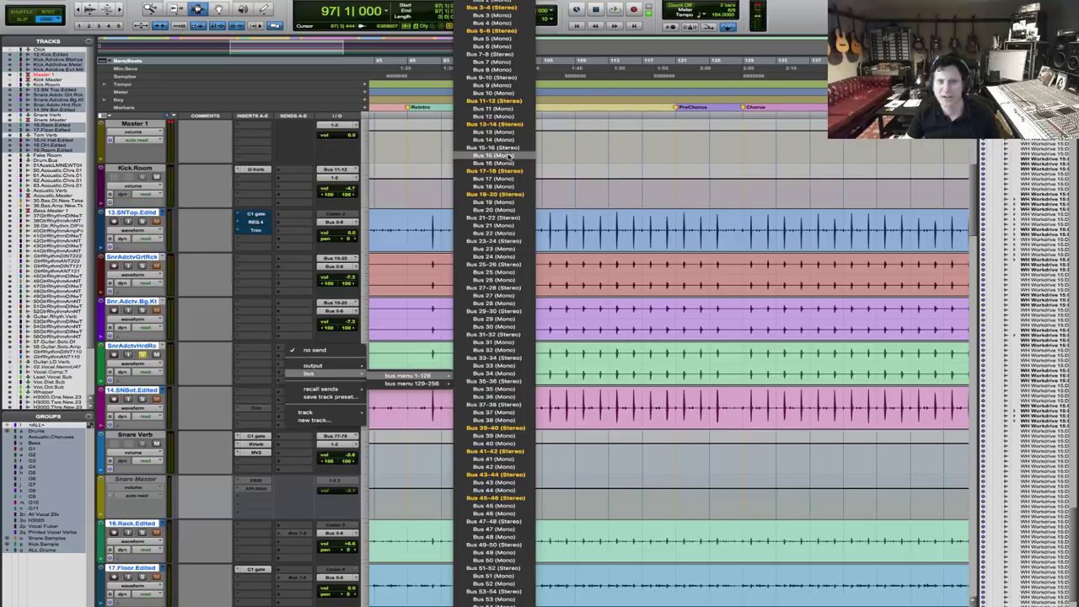
scroll(503, 556, down, 10)
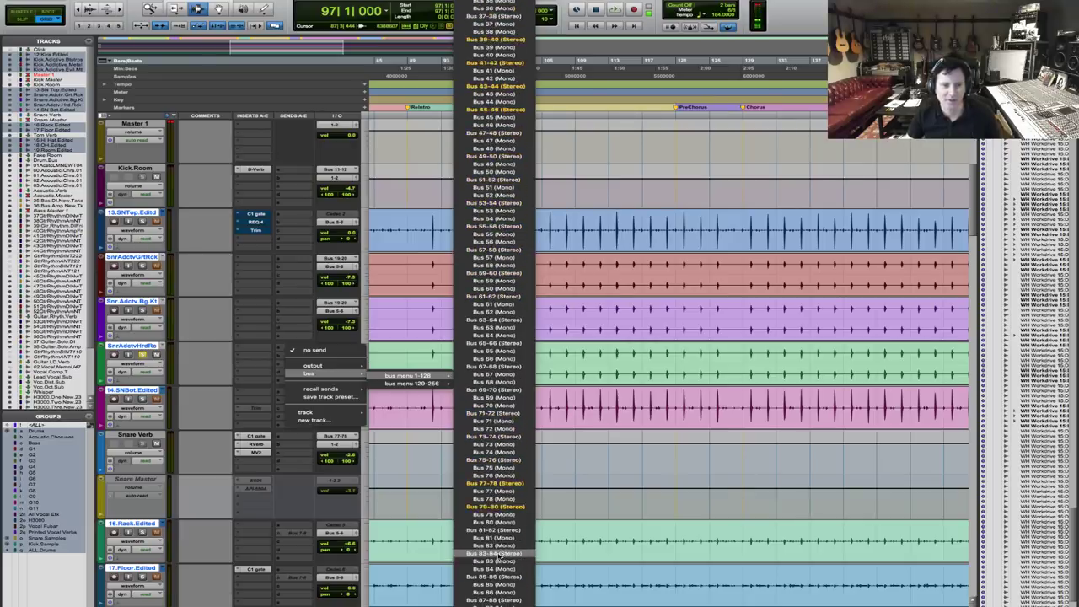
click(520, 490)
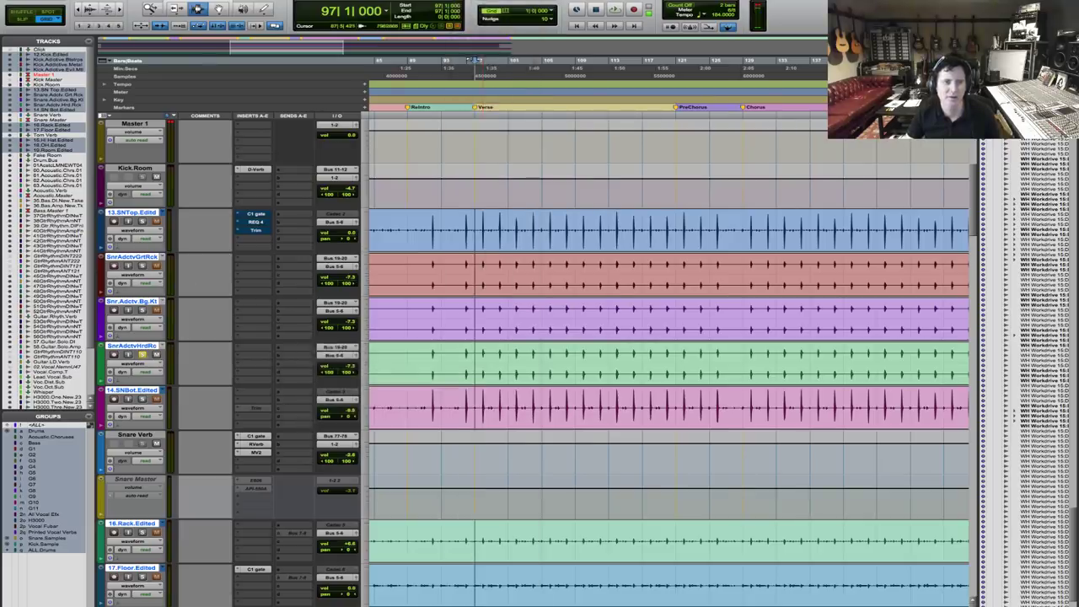
alt+click(308, 291)
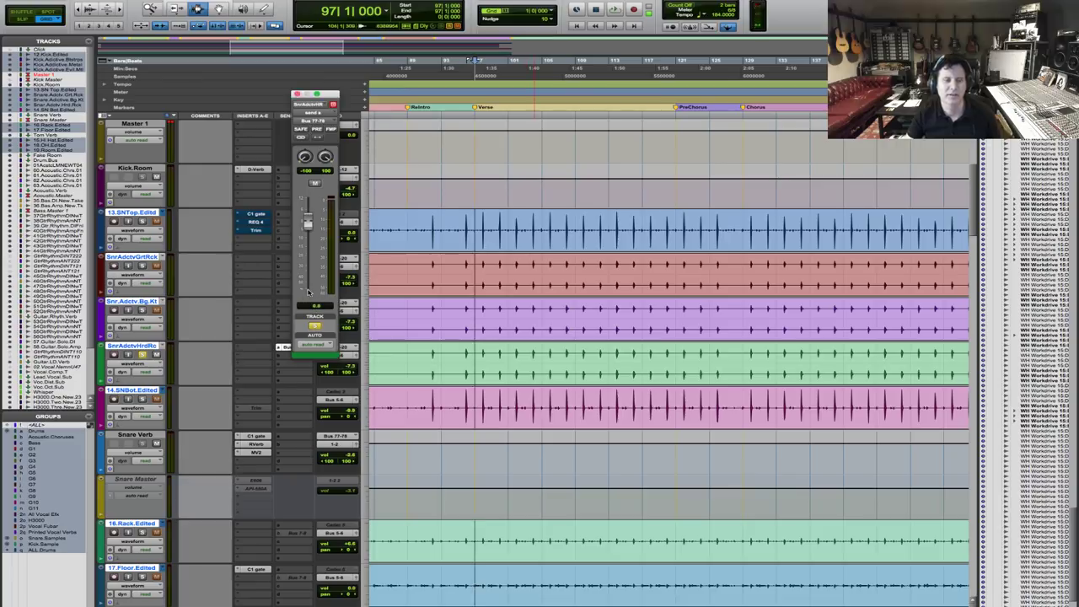
key(space)
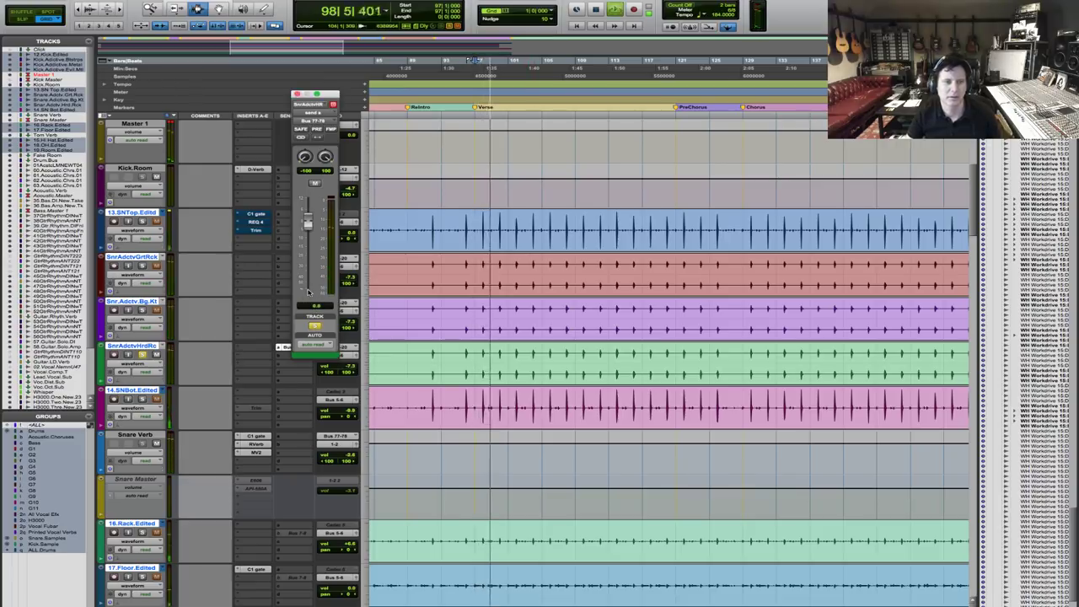
key(space)
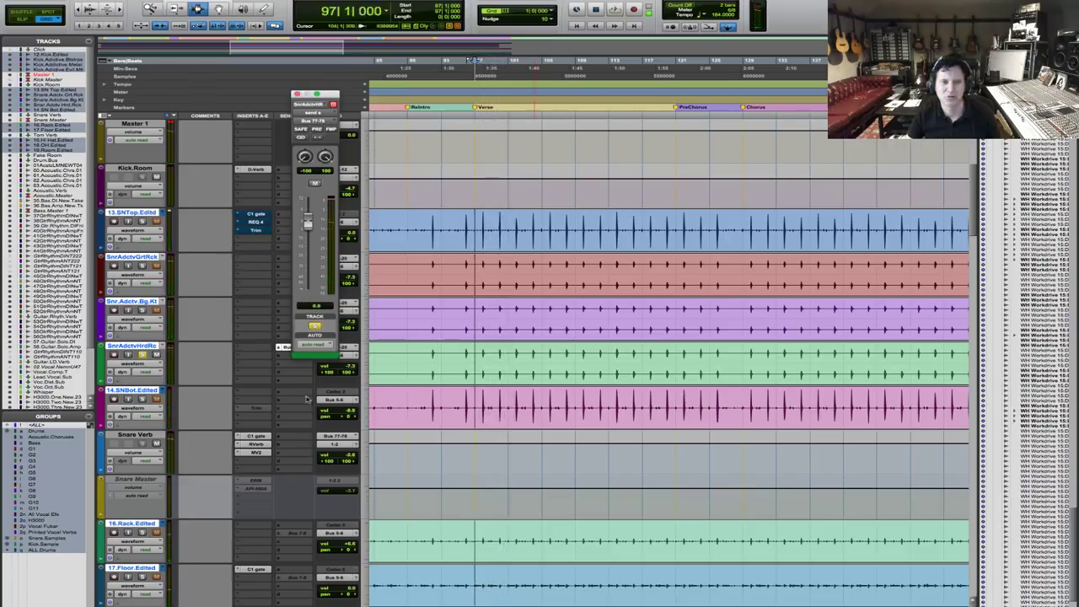
Open the RVerb plug-in on the Snare Verb track and set its reverb time to 0.75.
click(257, 444)
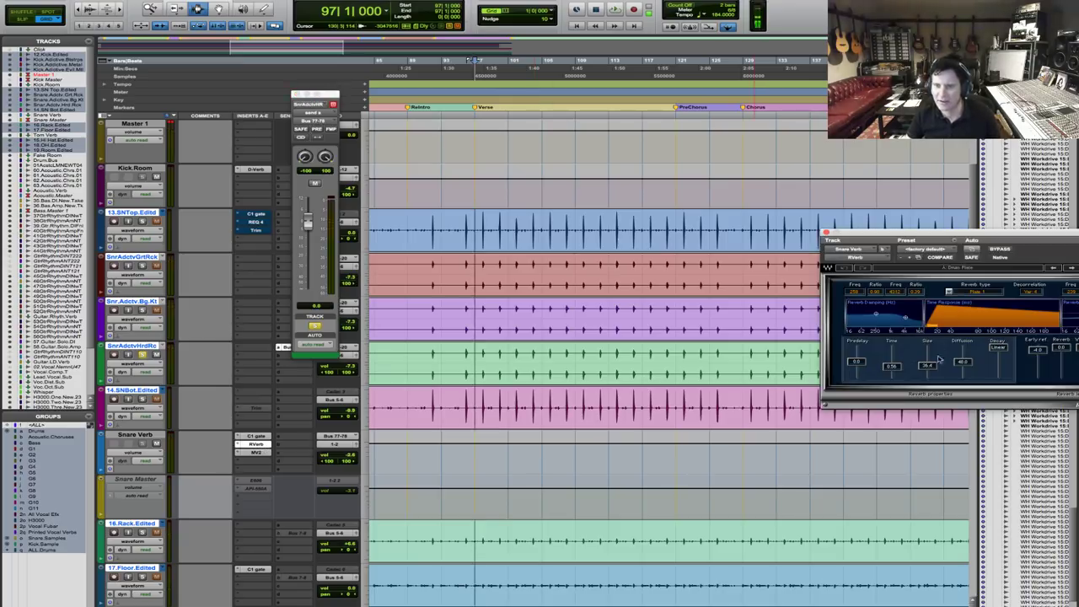
drag(897, 368, 897, 388)
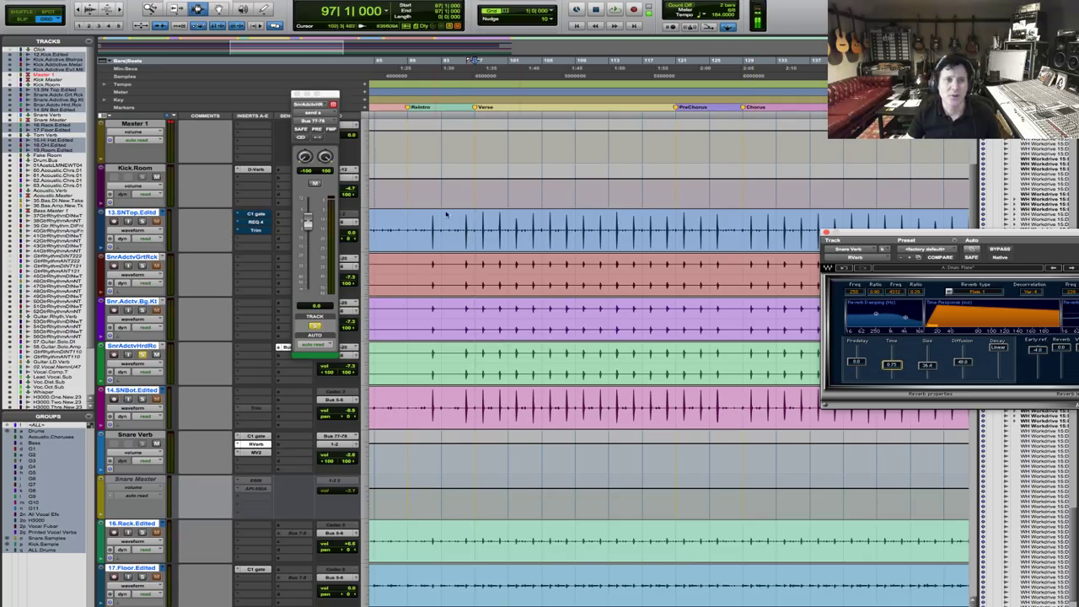
Switch the main time scale to Min:Secs and select from the Verse snare hit at 1:36.847 to the next kick at 1:37.791.
click(126, 67)
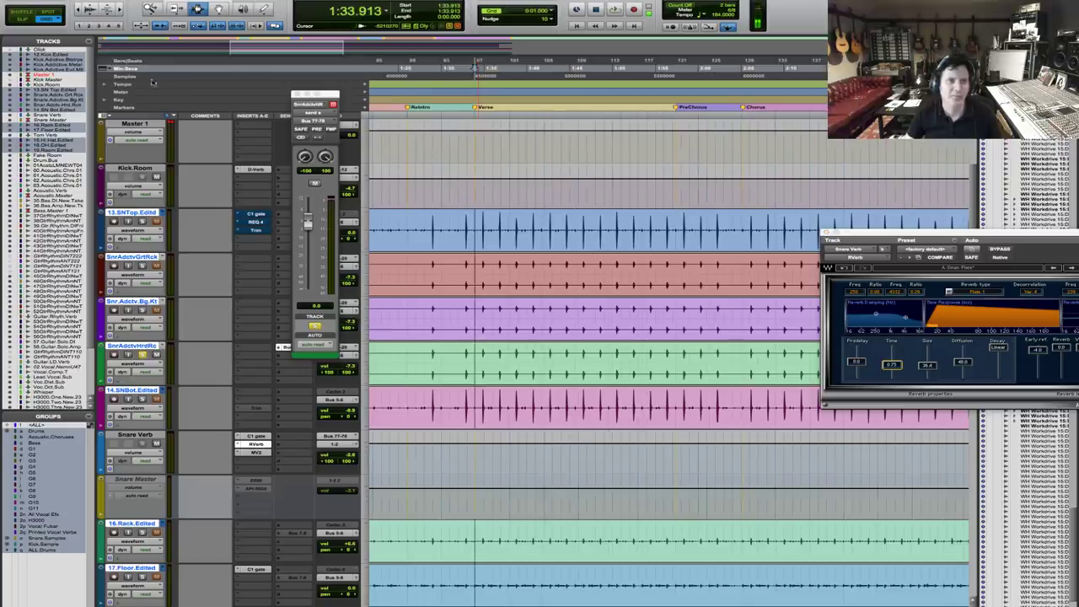
key(ctrl+bracketright)
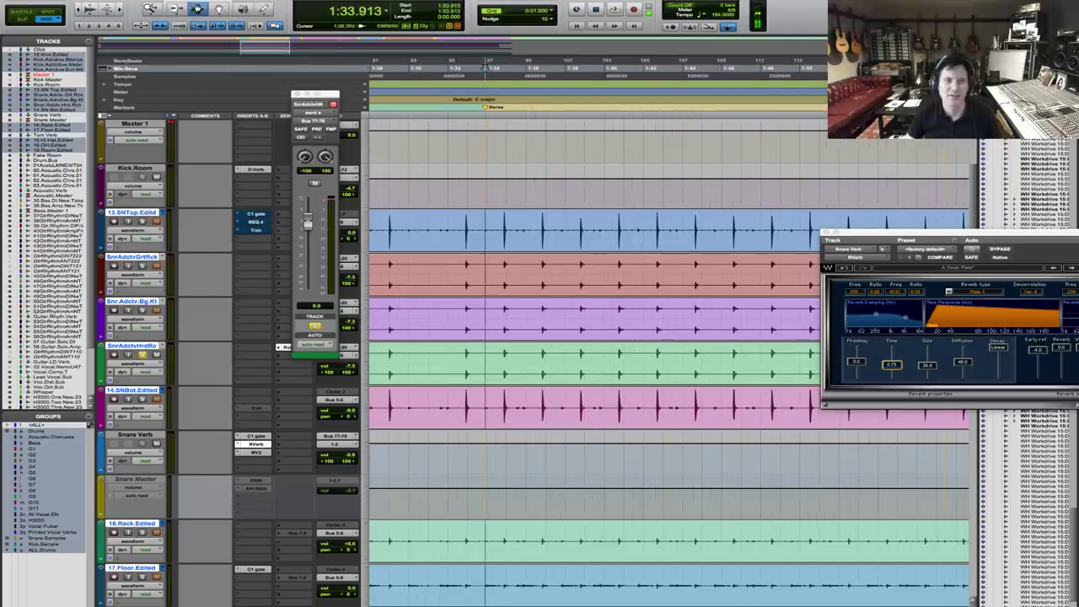
key(ctrl+bracketright)
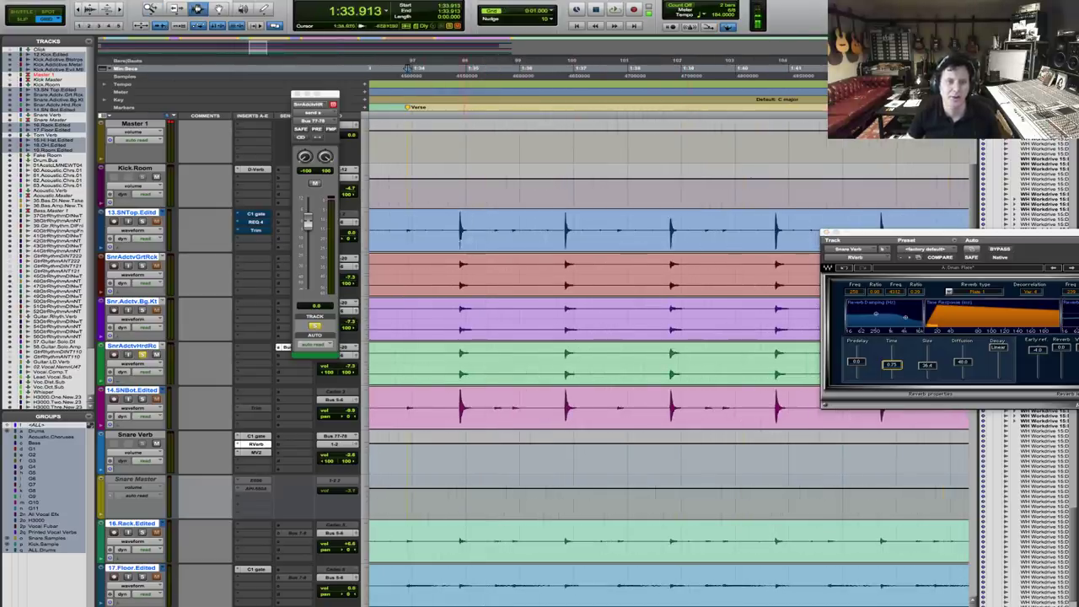
click(459, 237)
scroll(460, 238, up, 4)
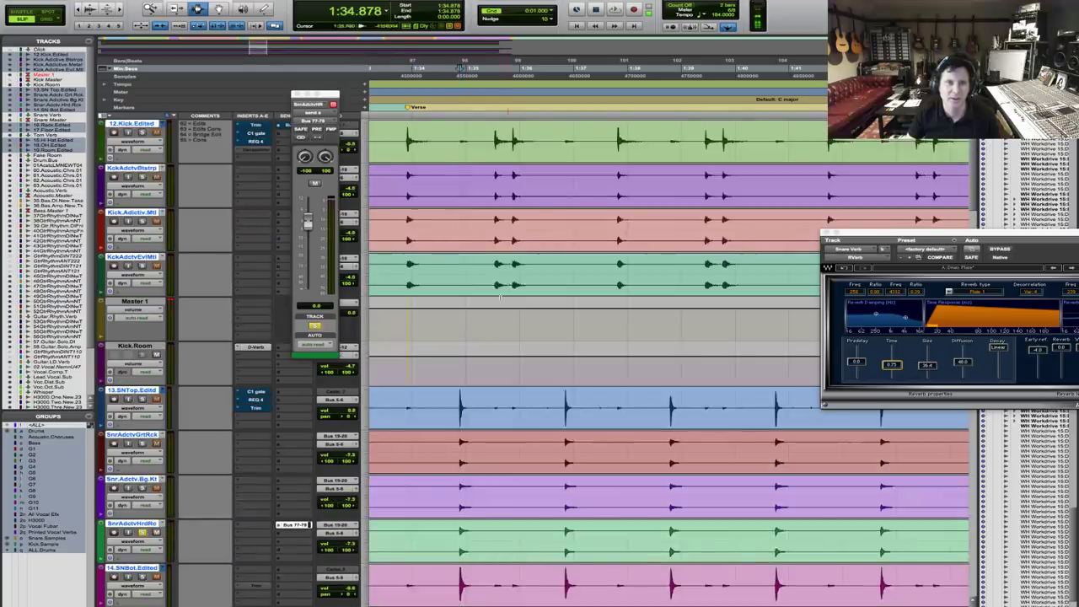
key(space)
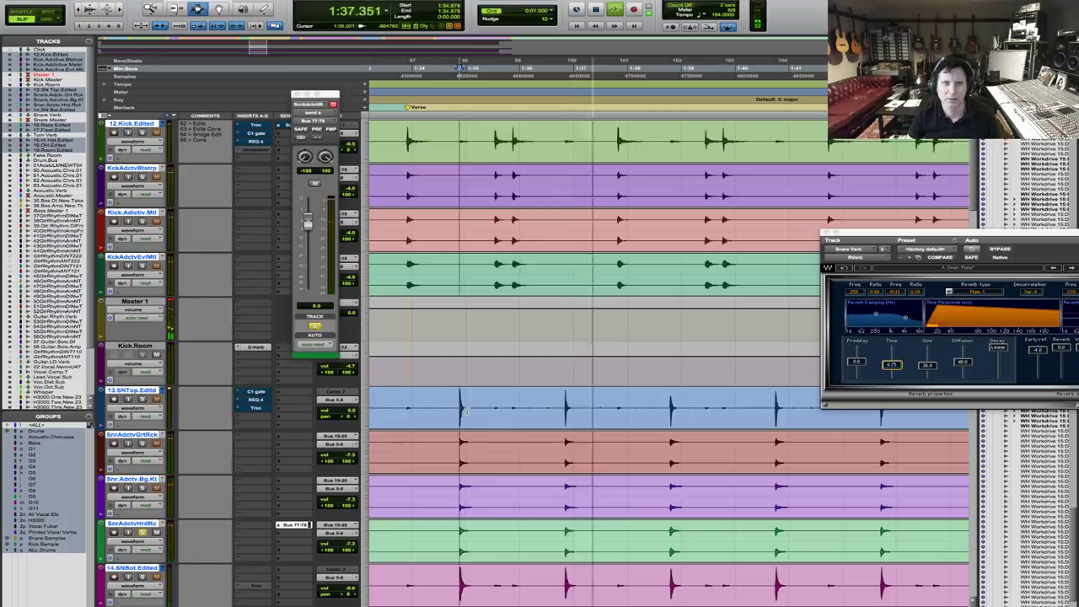
key(space)
click(566, 411)
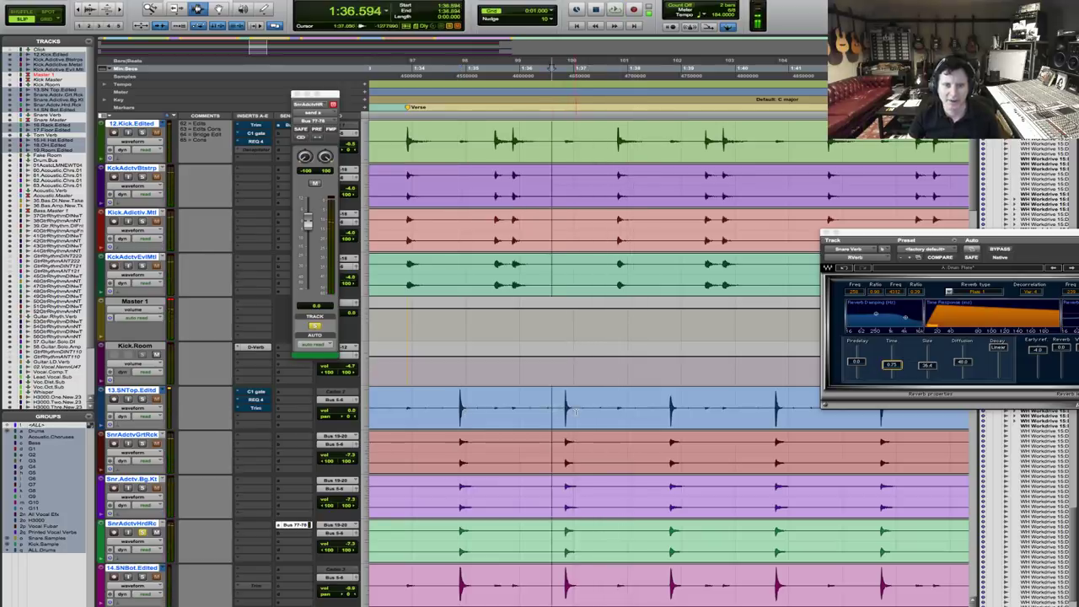
drag(575, 411, 615, 413)
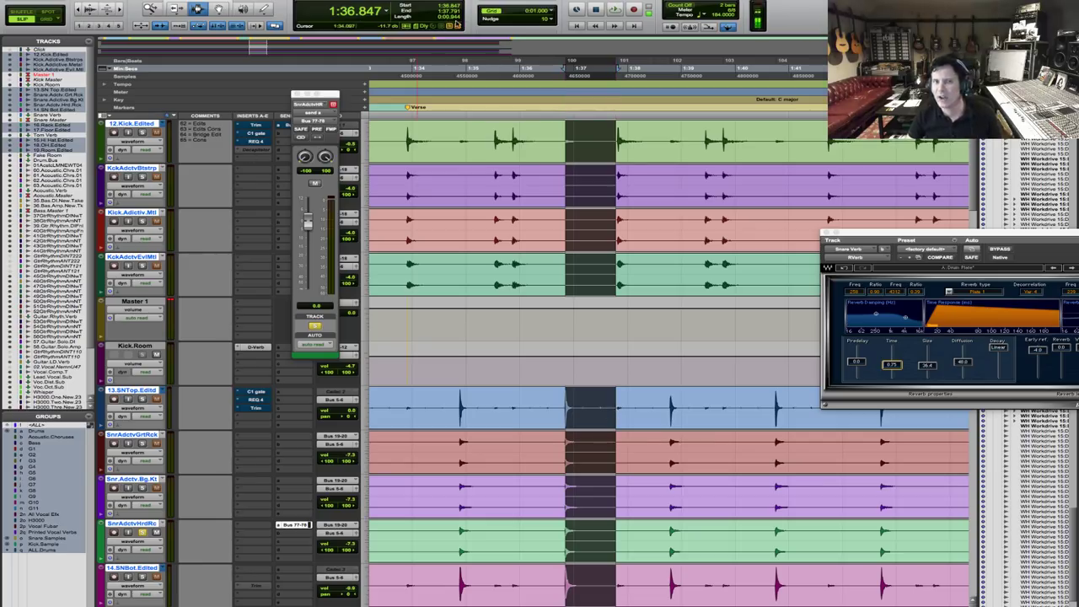
Set the Snare Verb's RVerb time to 0.87, move its window fully into view and play the selected snare-to-kick gap.
drag(903, 369, 904, 364)
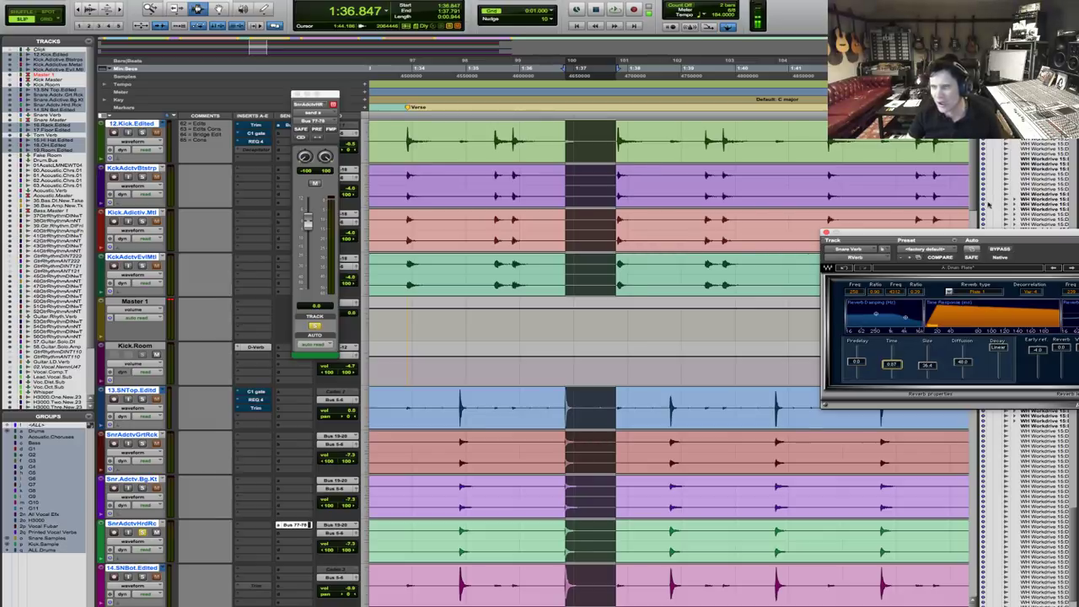
drag(997, 232, 915, 225)
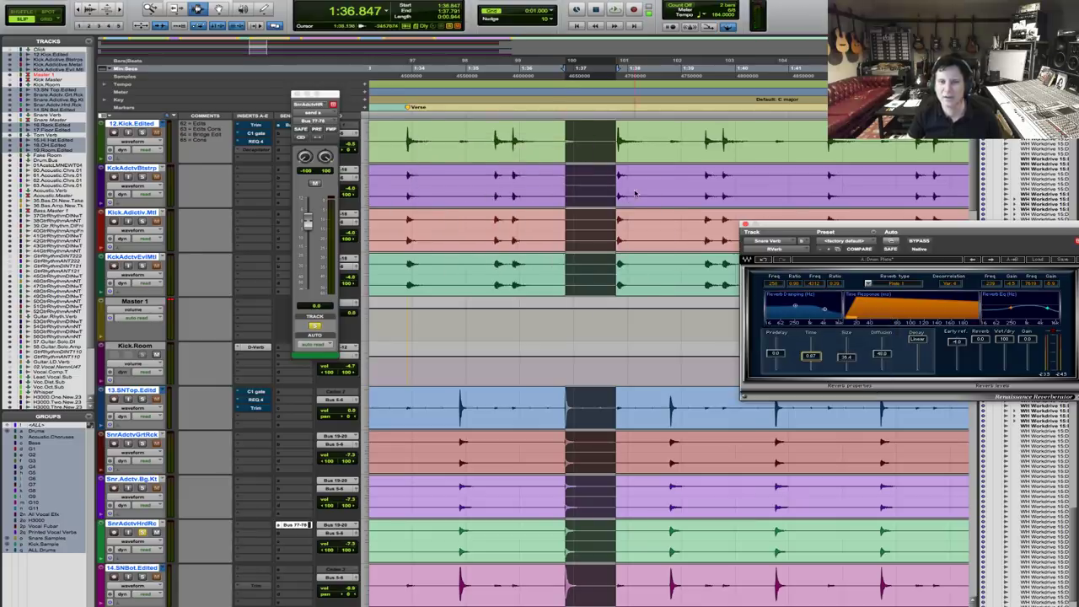
key(space)
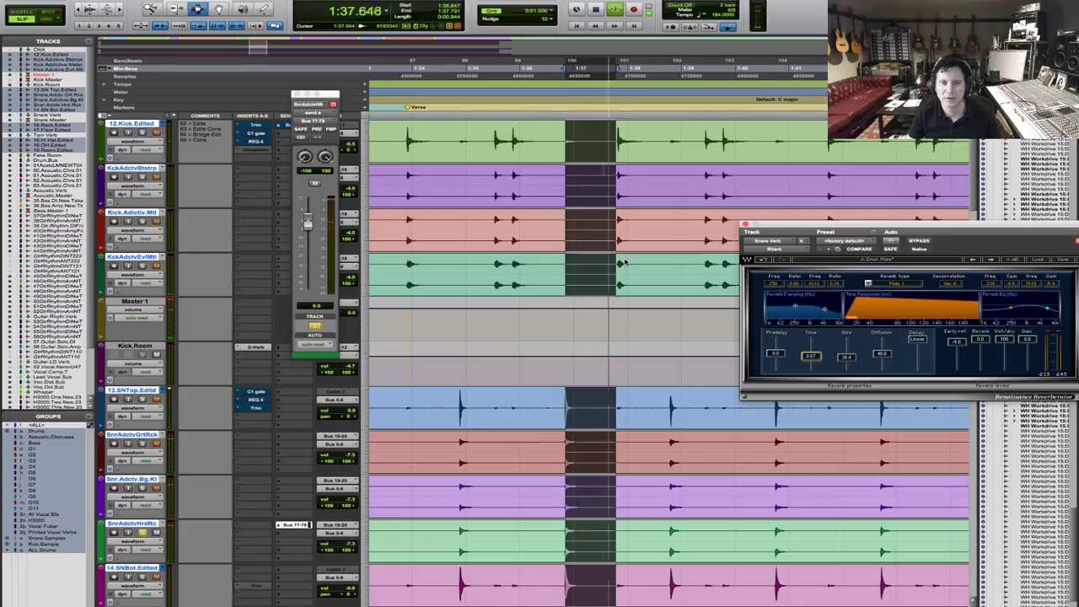
key(space)
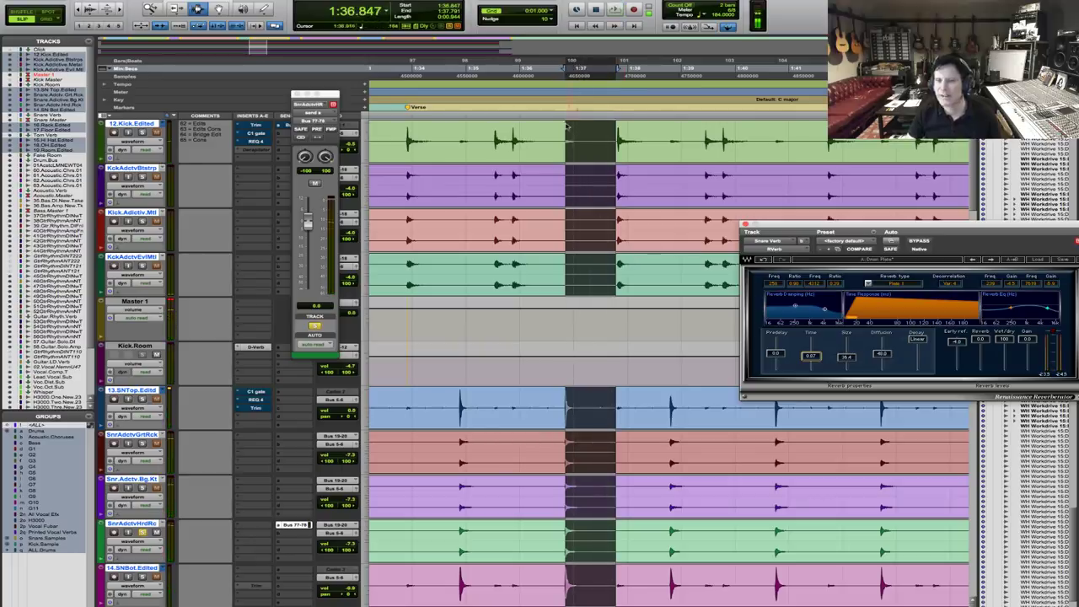
Set the RVerb time to 0.95 and audition the soloed snare sample with reverb from 1:35.305.
click(481, 167)
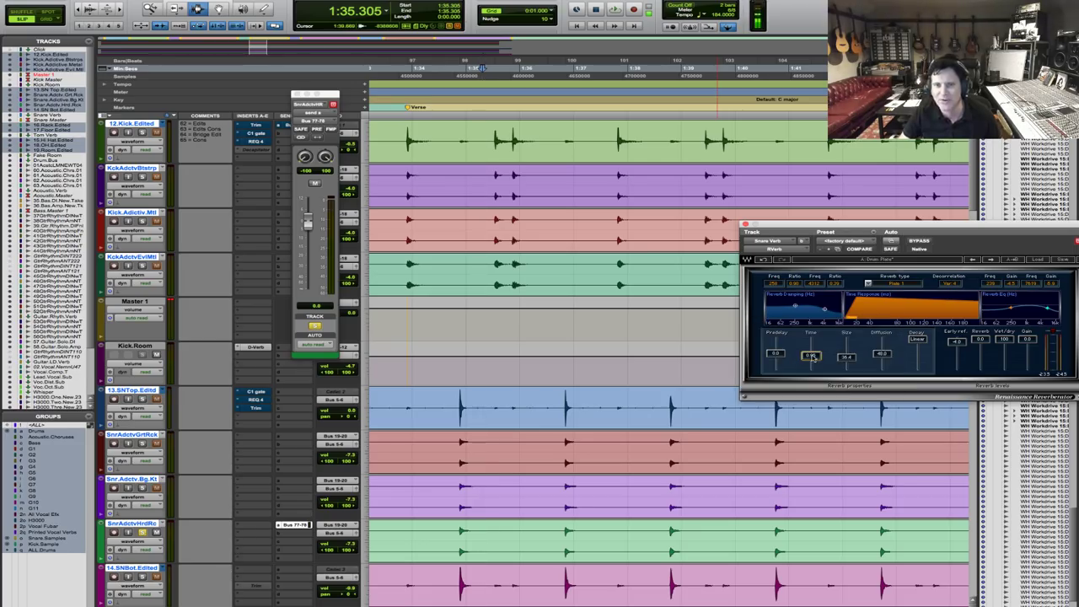
key(space)
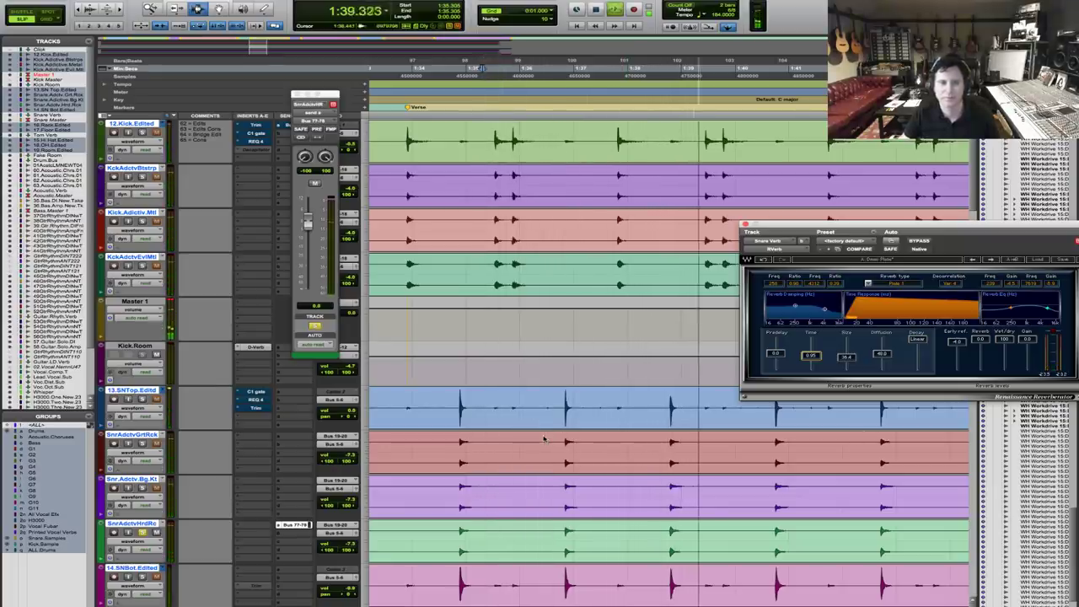
key(space)
scroll(456, 480, down, 3)
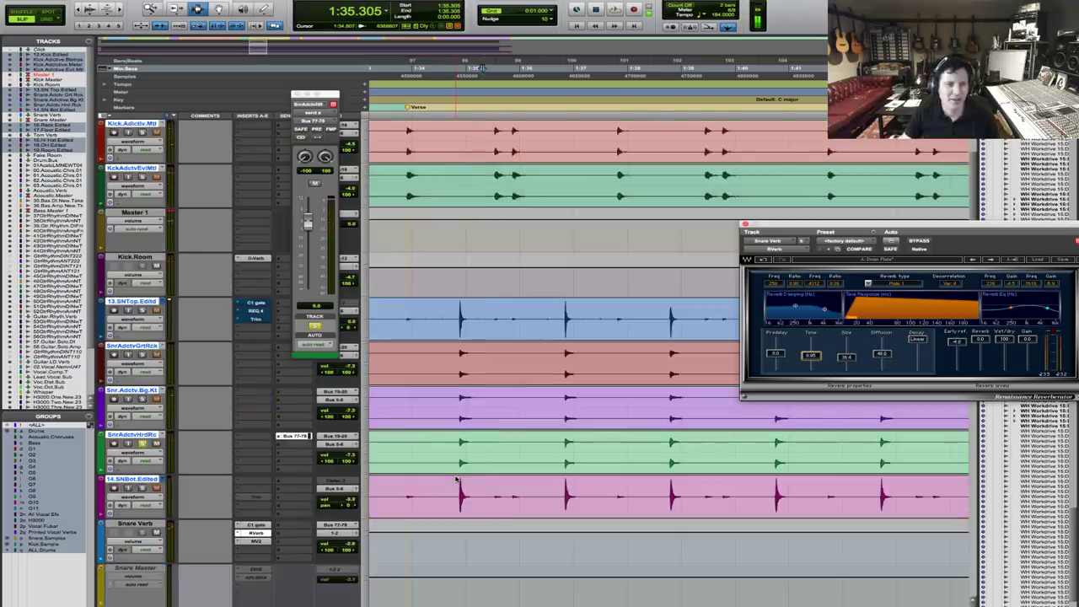
Reposition the Snare Verb's RVerb window and adjust its reverb EQ bands while auditioning the soloed snare sample from 1:35.305.
scroll(456, 481, down, 4)
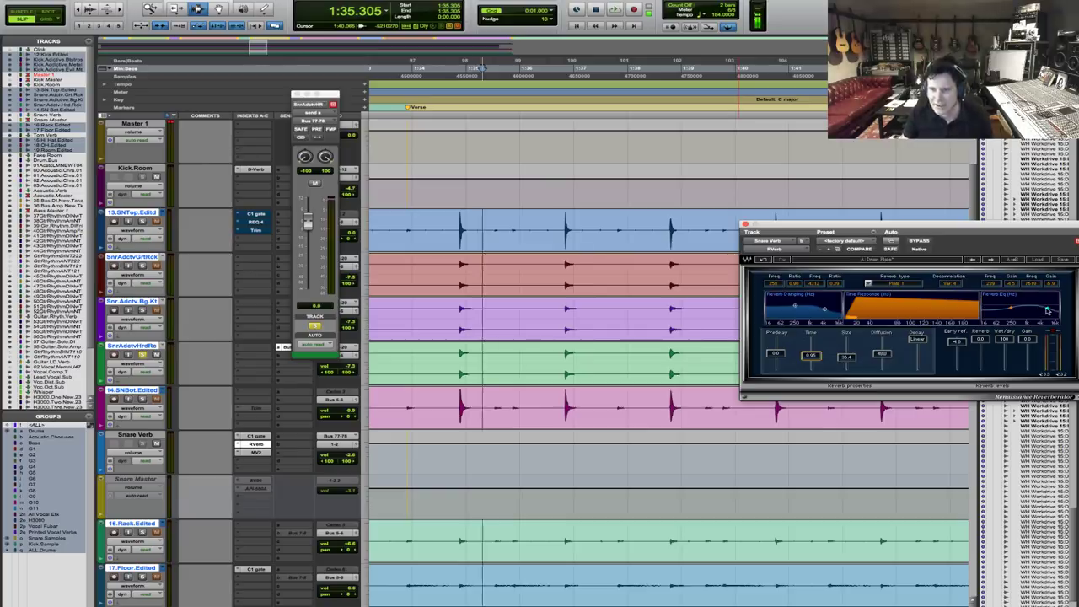
drag(1016, 226, 849, 268)
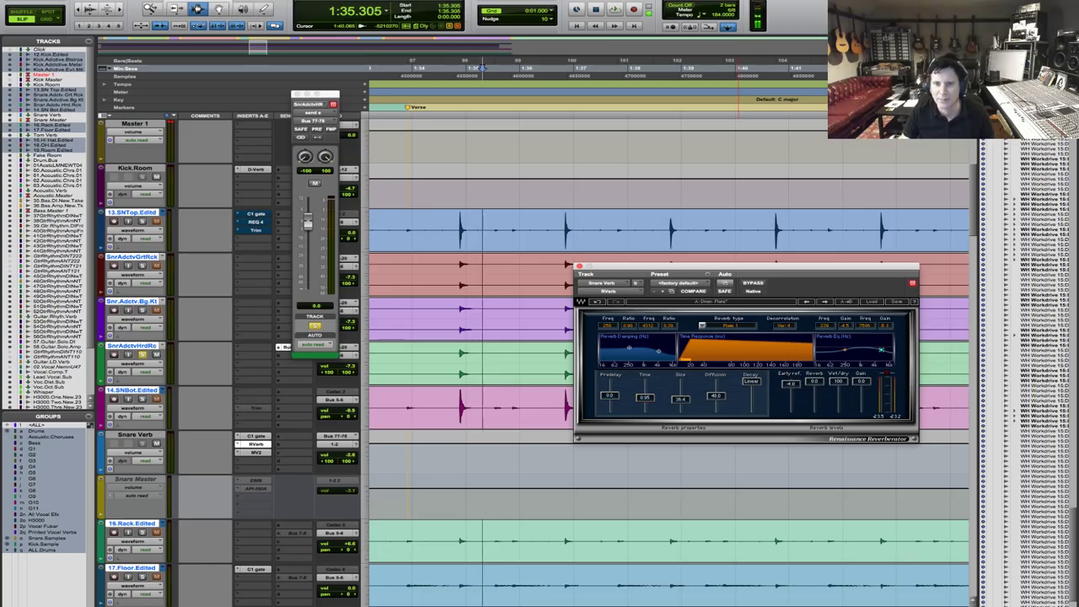
key(space)
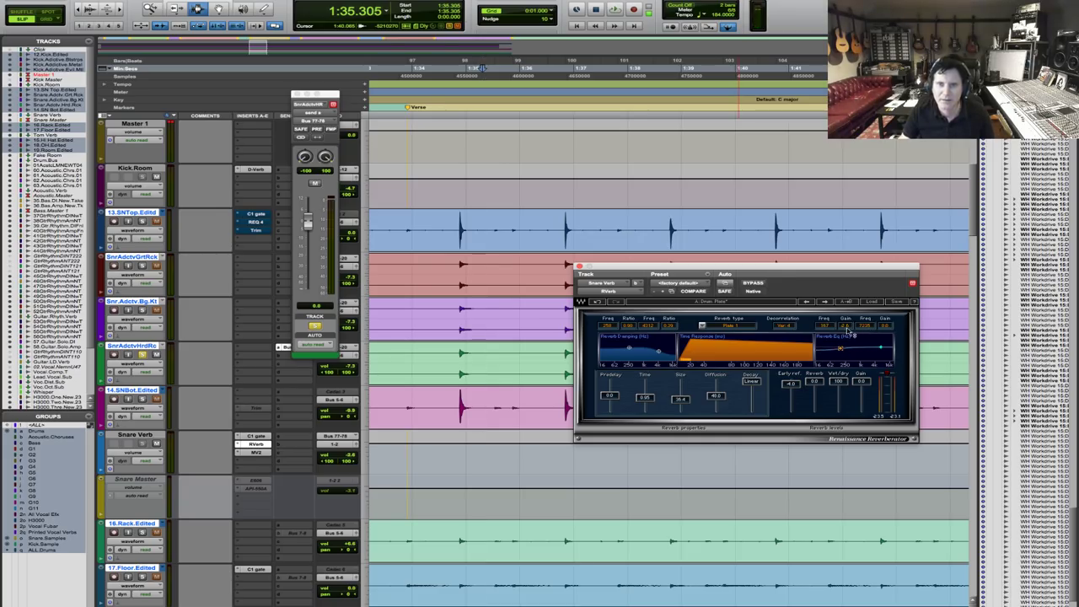
key(space)
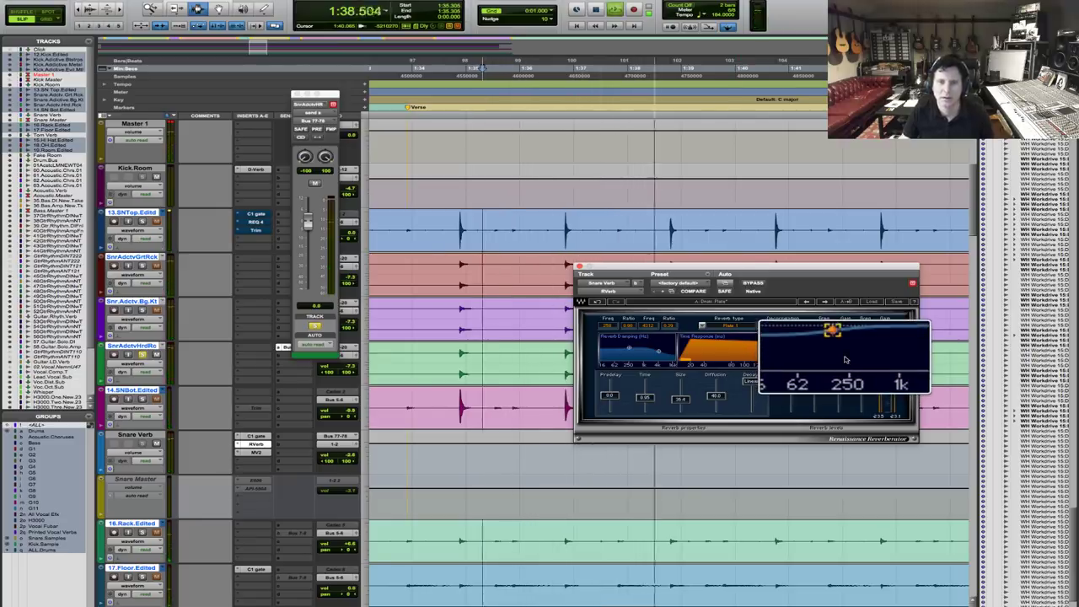
key(space)
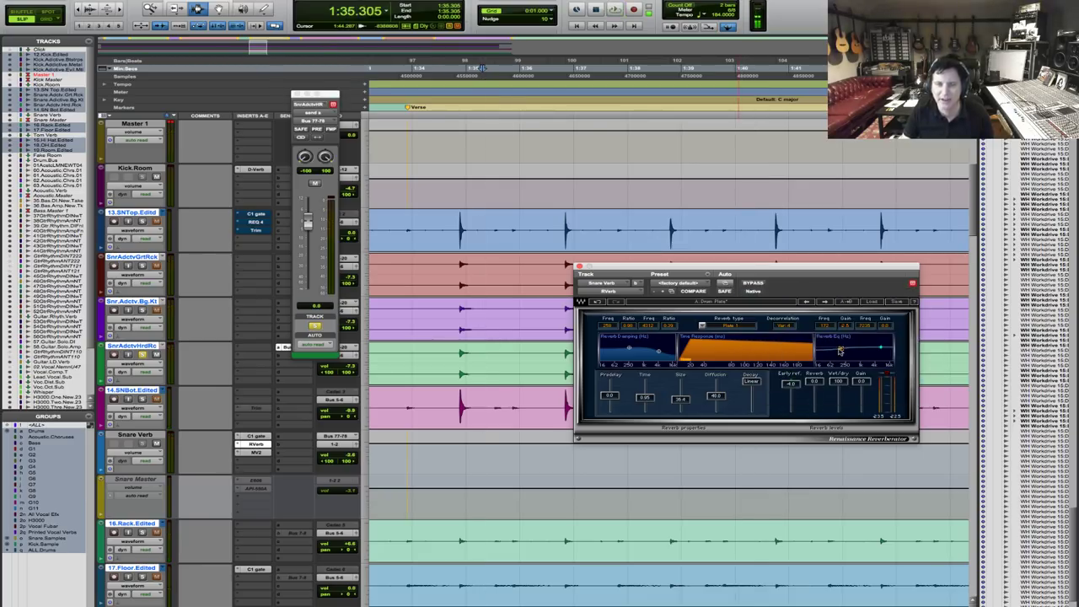
key(space)
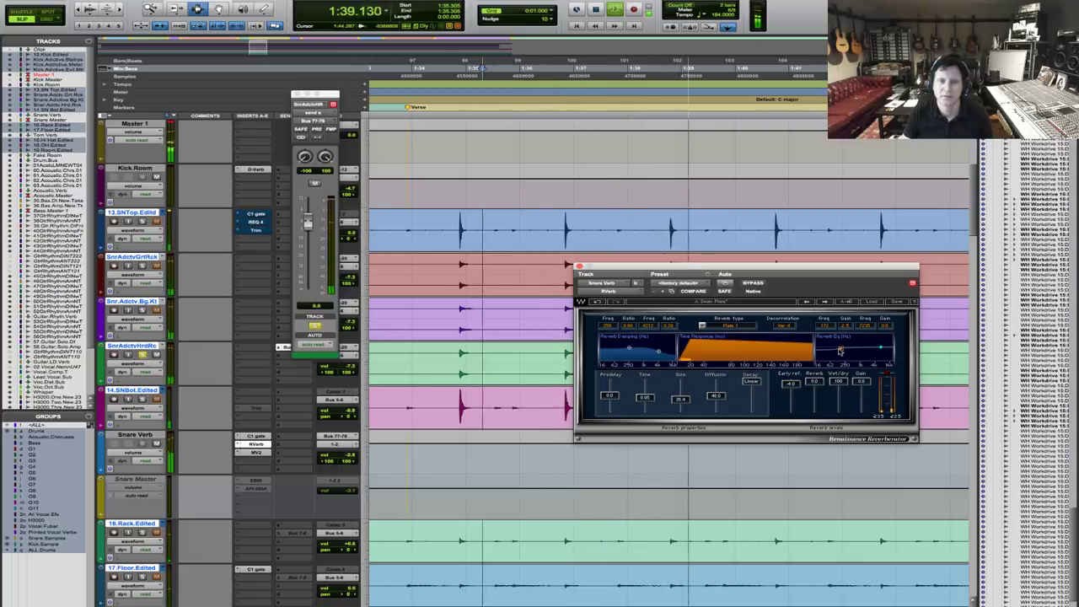
key(space)
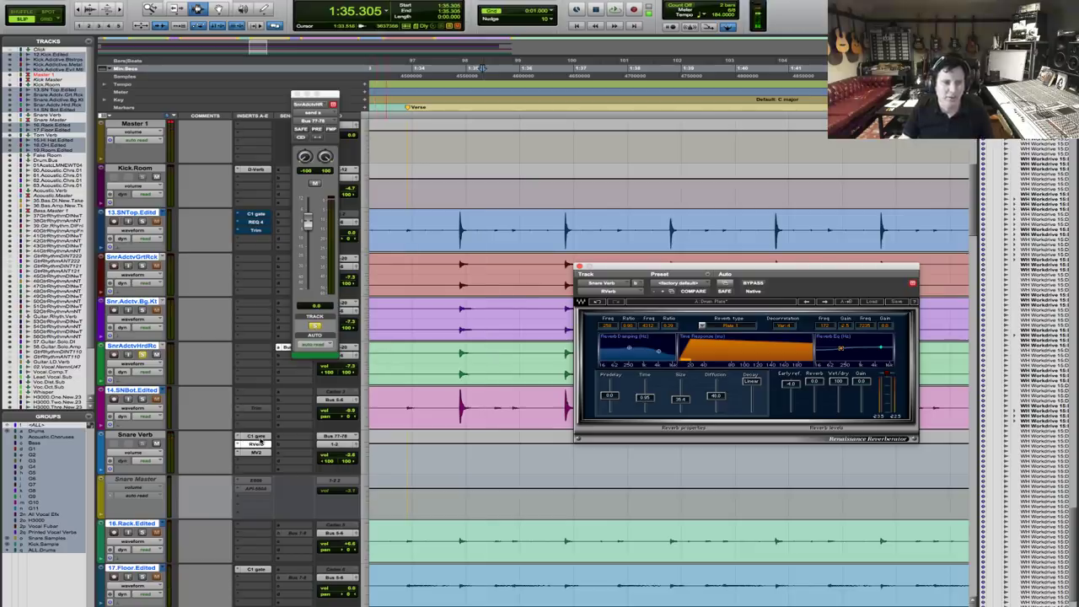
Open the C1 gate on the Snare Verb track and audition the gated snare reverb from 1:35.305.
click(257, 436)
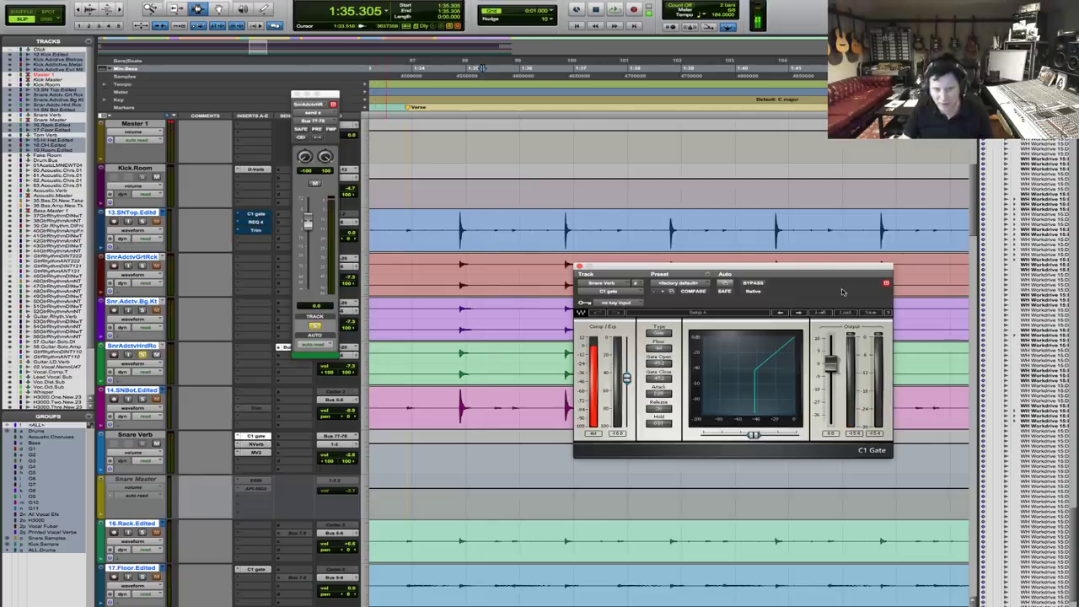
key(space)
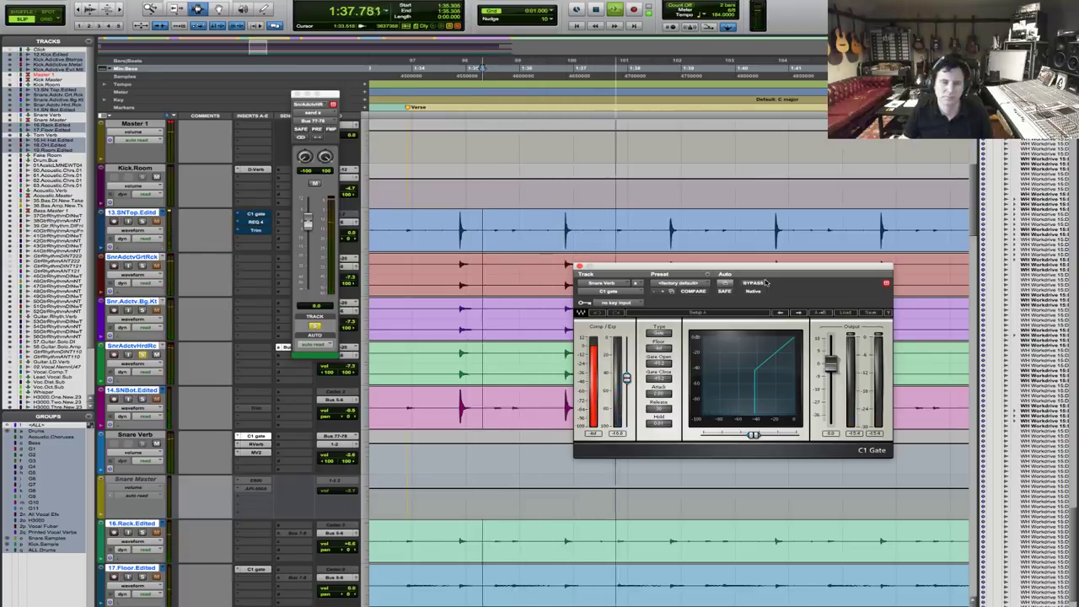
key(space)
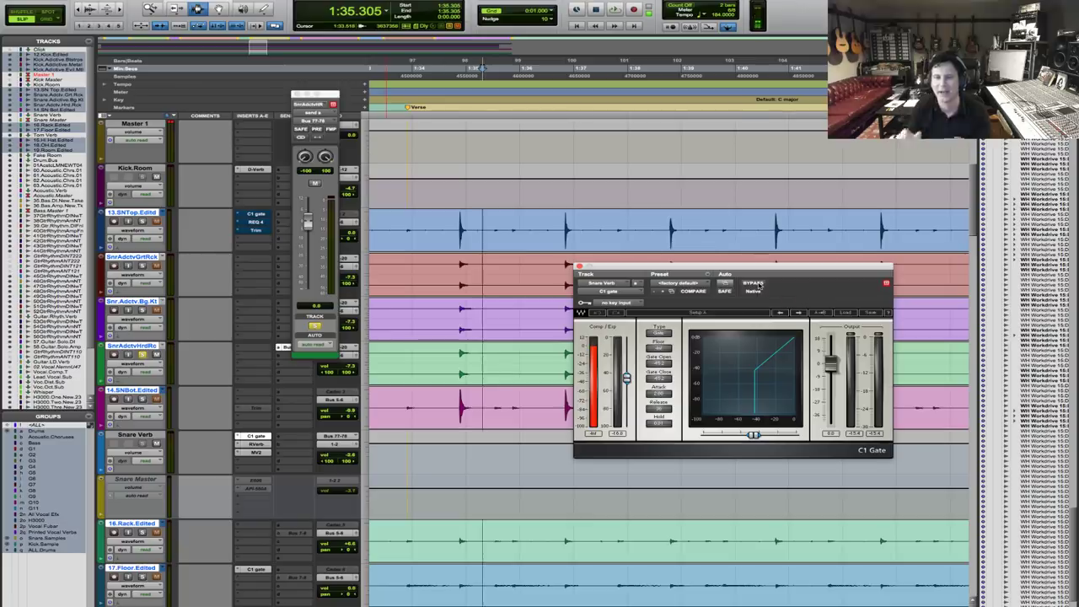
Compare the snare reverb with the C1 gate bypassed and engaged during playback from 1:35.305.
click(755, 284)
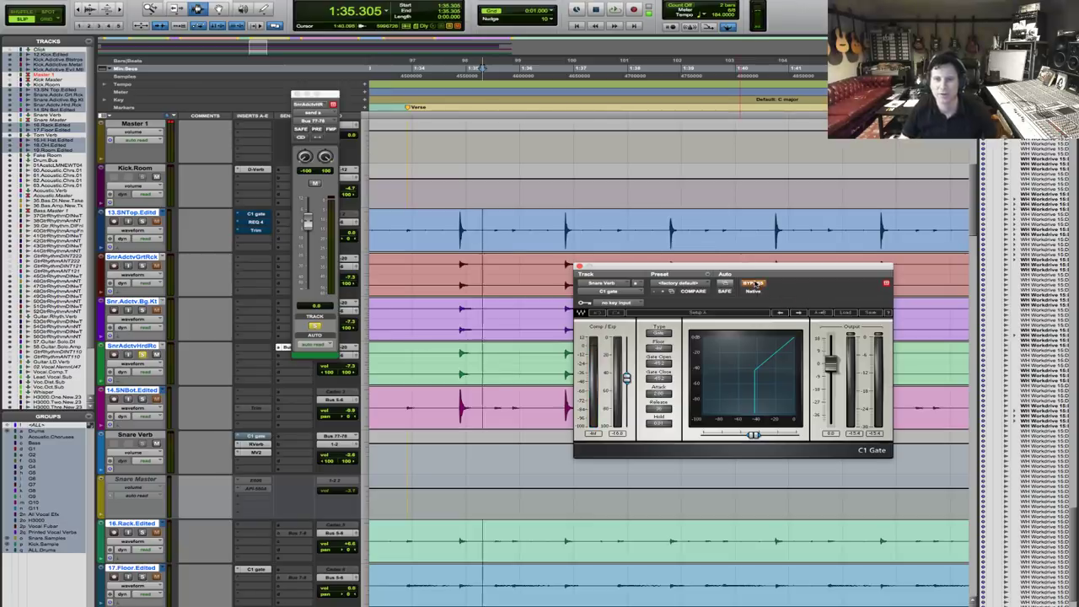
key(space)
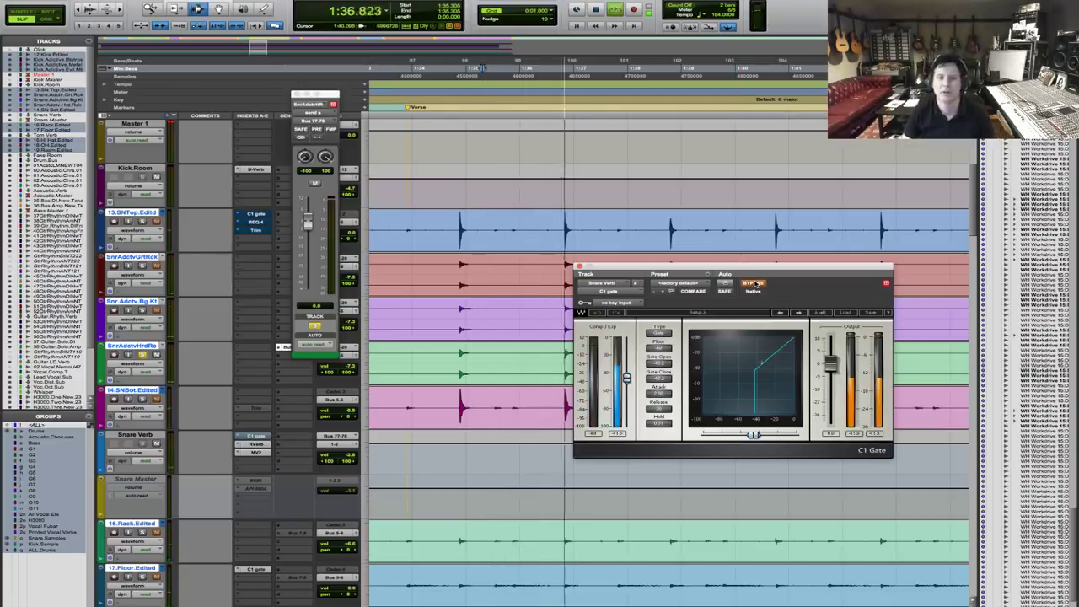
click(756, 284)
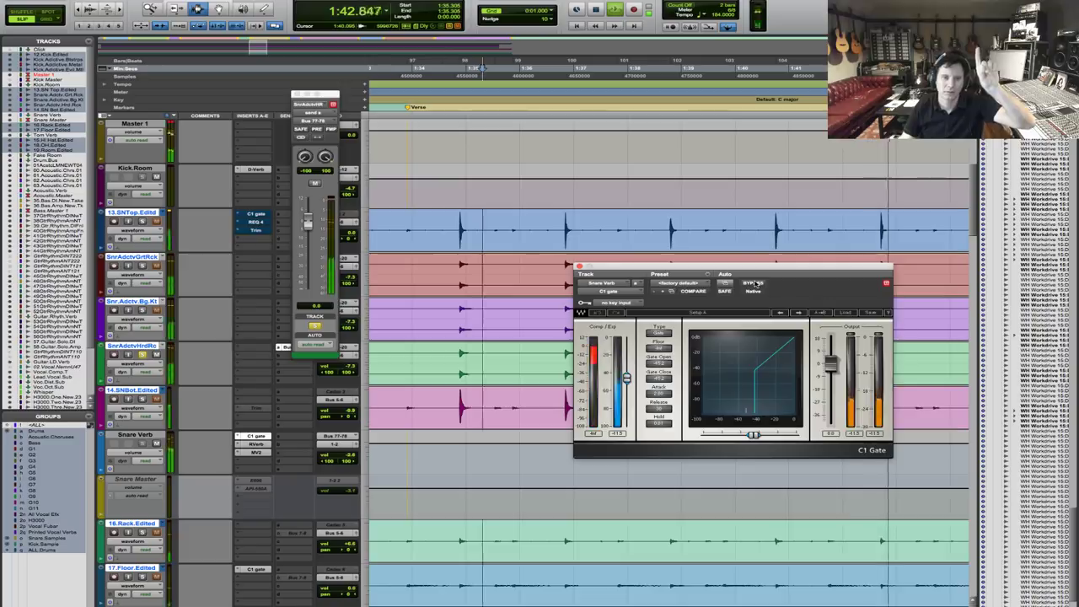
click(755, 284)
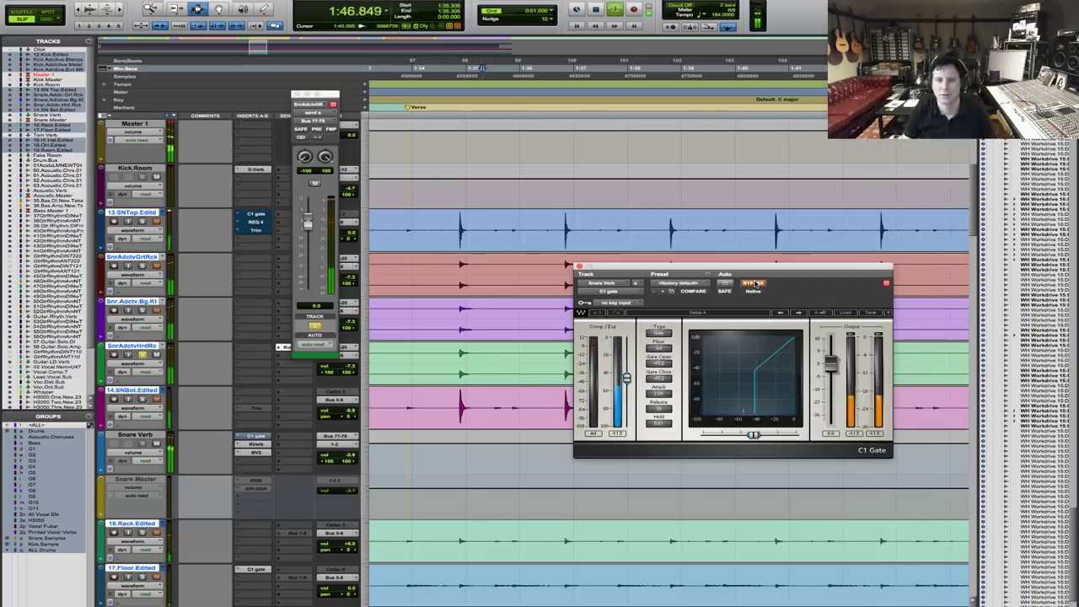
click(756, 284)
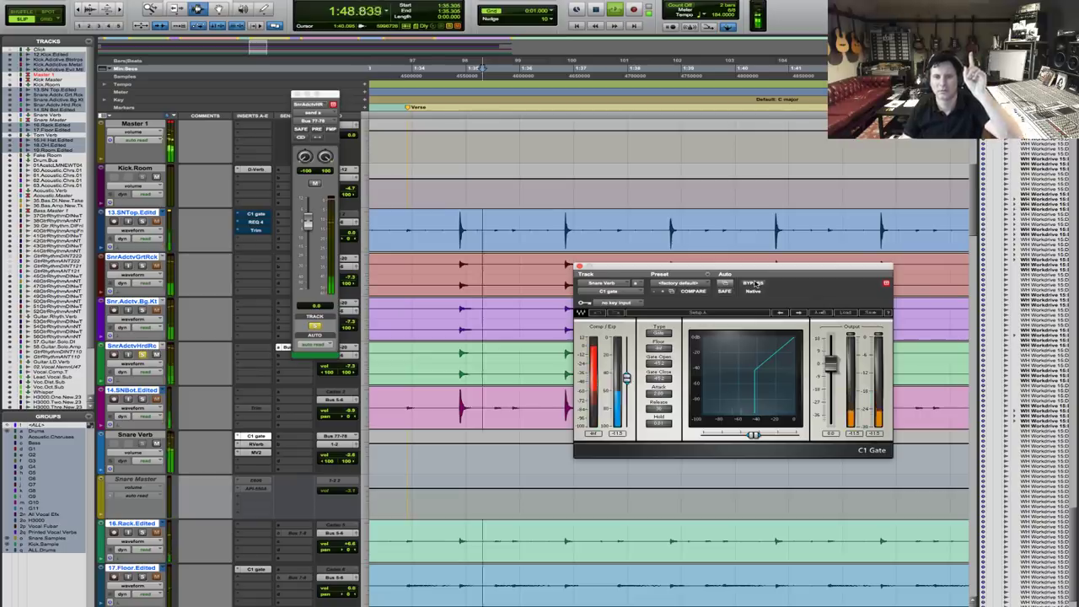
key(space)
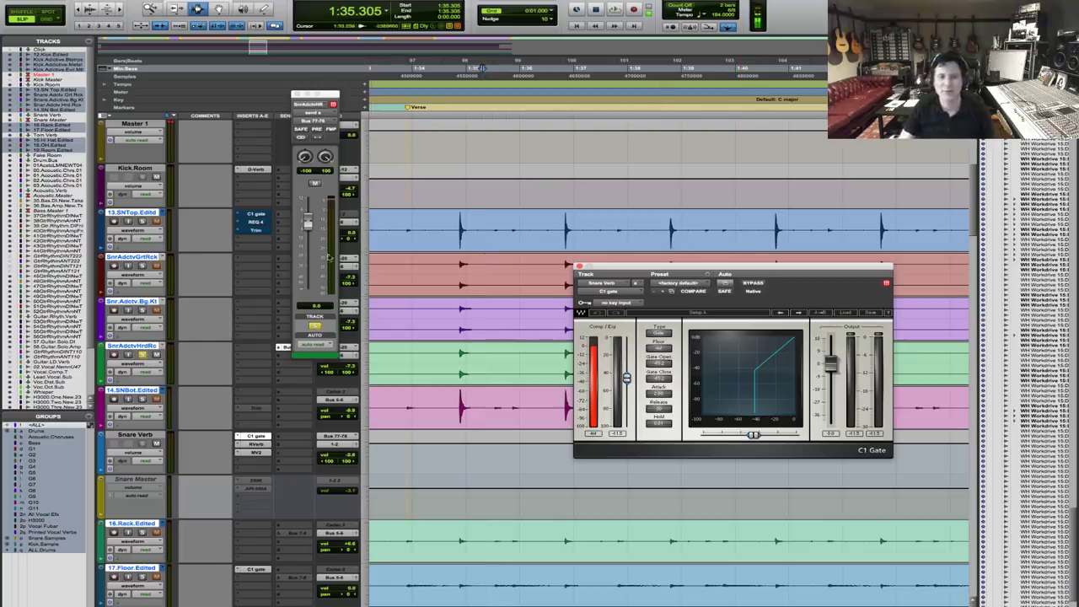
Play from 1:34.615 and compare the snare reverb's tail with the C1 gate engaged and bypassed.
click(445, 226)
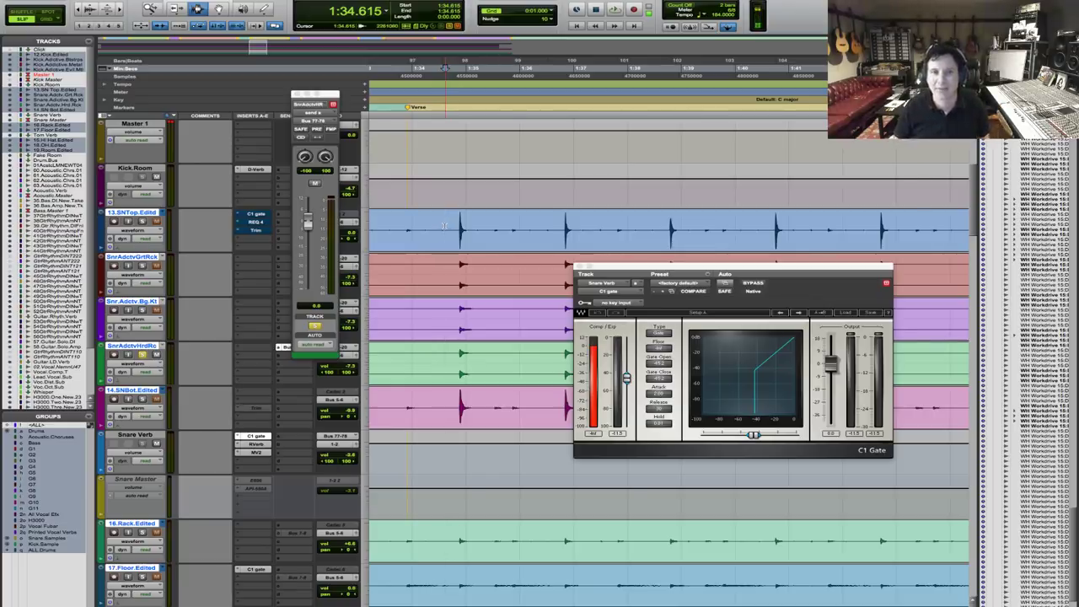
key(space)
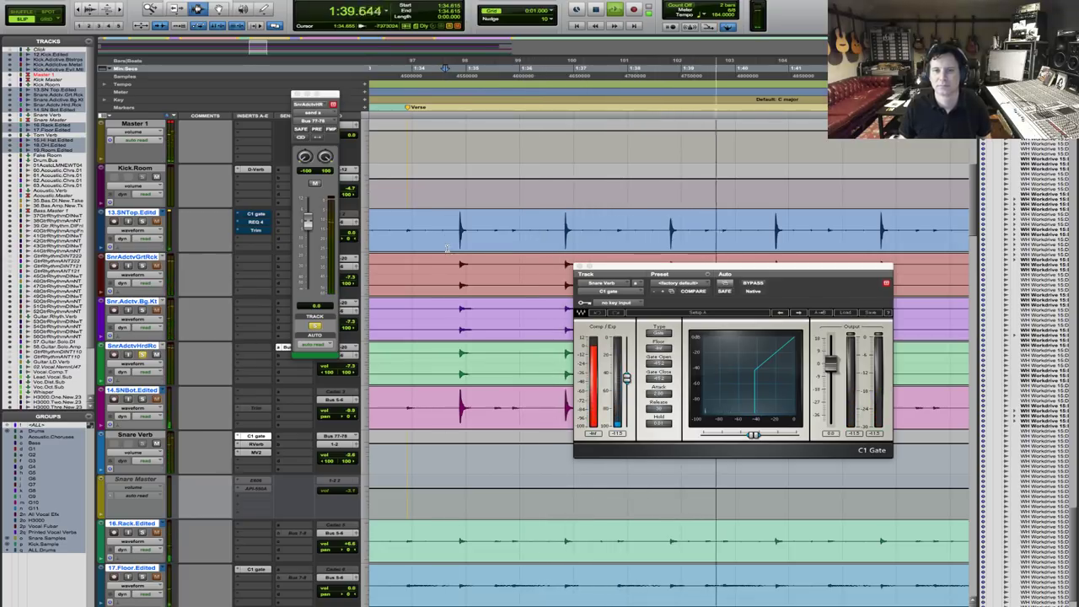
click(755, 283)
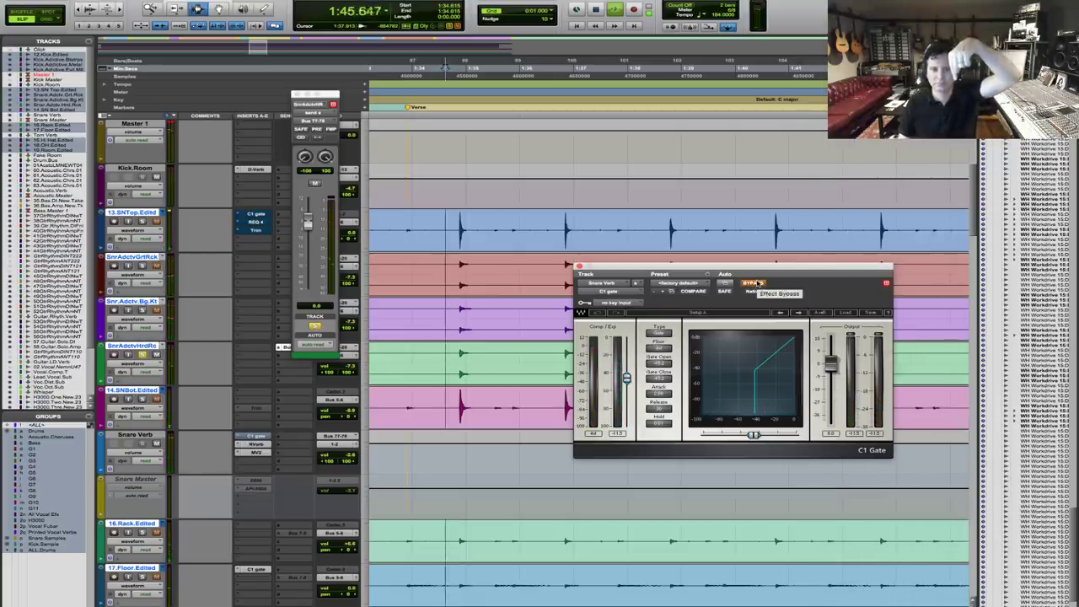
click(757, 283)
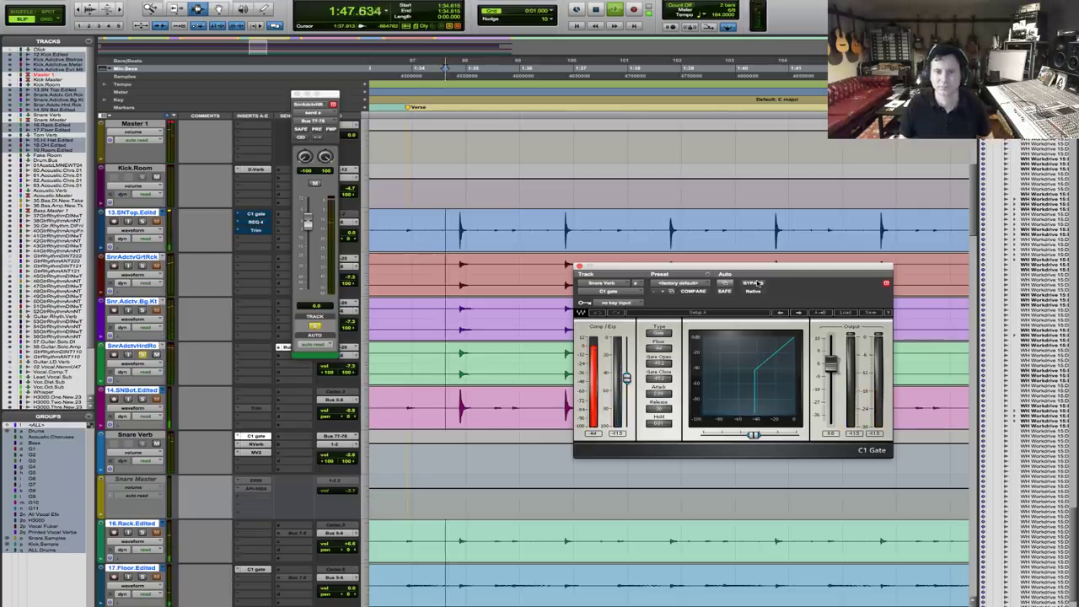
key(space)
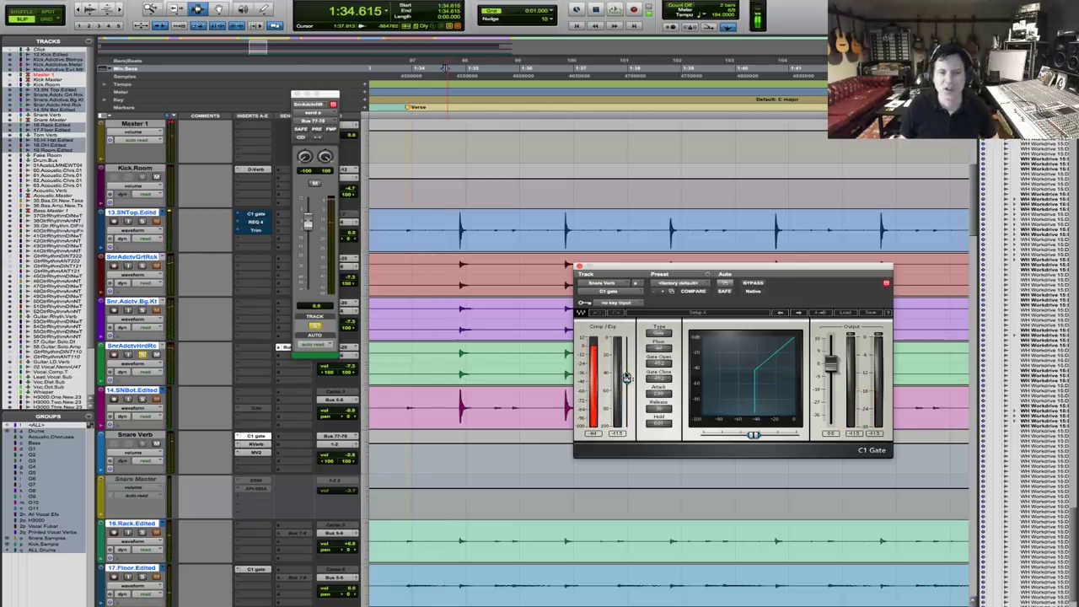
Close and bypass the Snare Verb's C1 gate, and audition the reverb with the track's MV2 plug-in open.
click(579, 266)
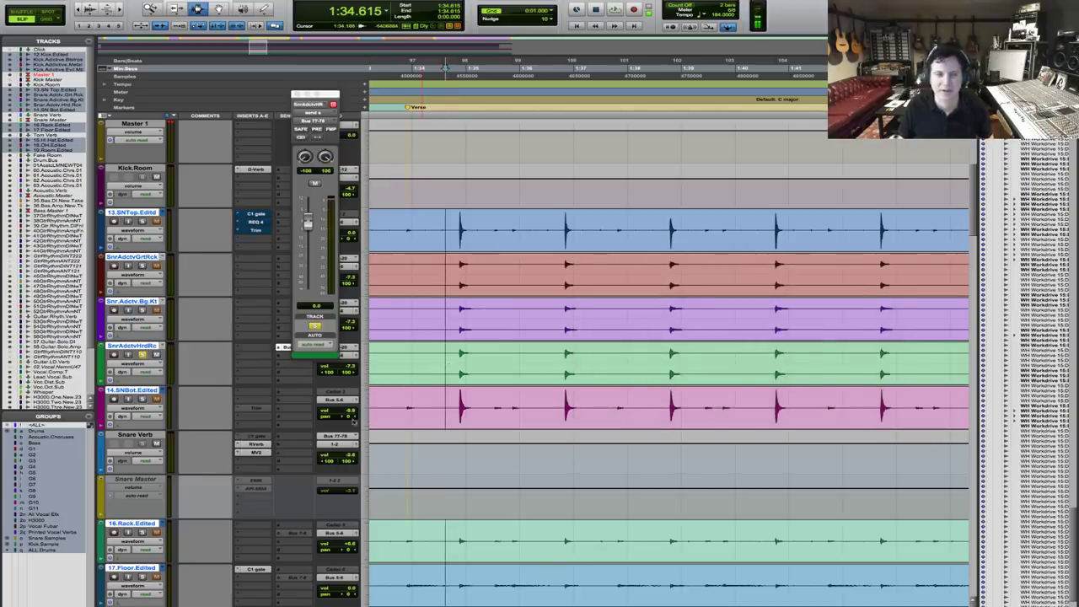
drag(256, 438, 259, 439)
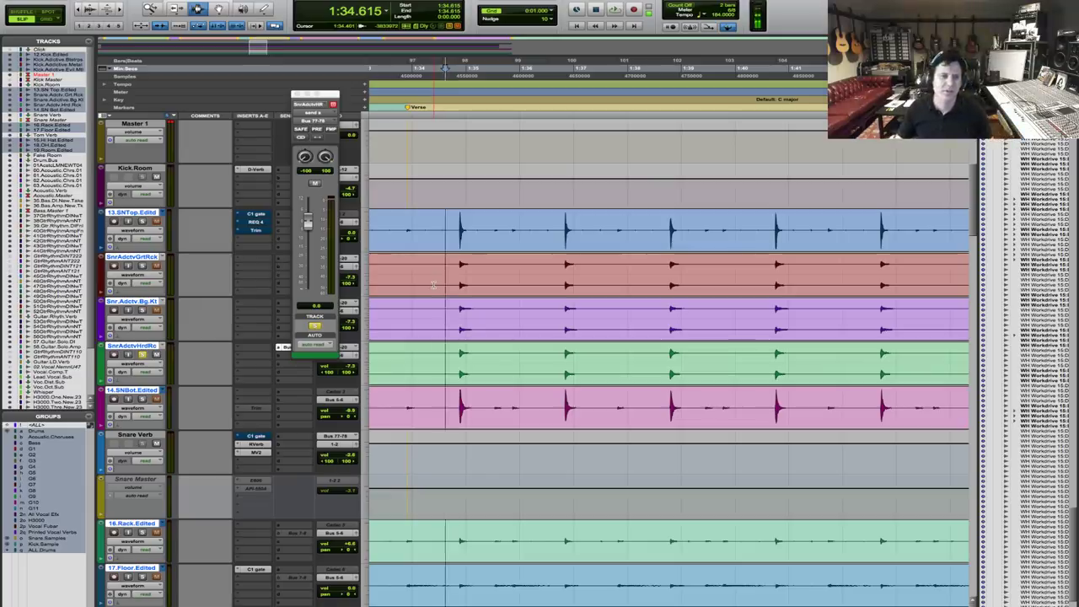
click(257, 453)
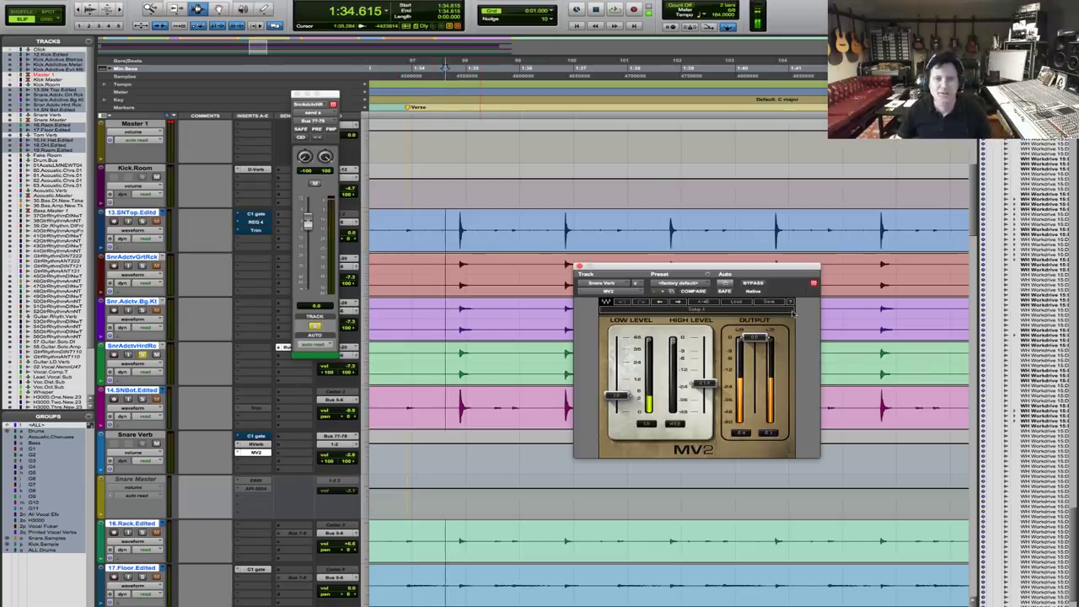
key(space)
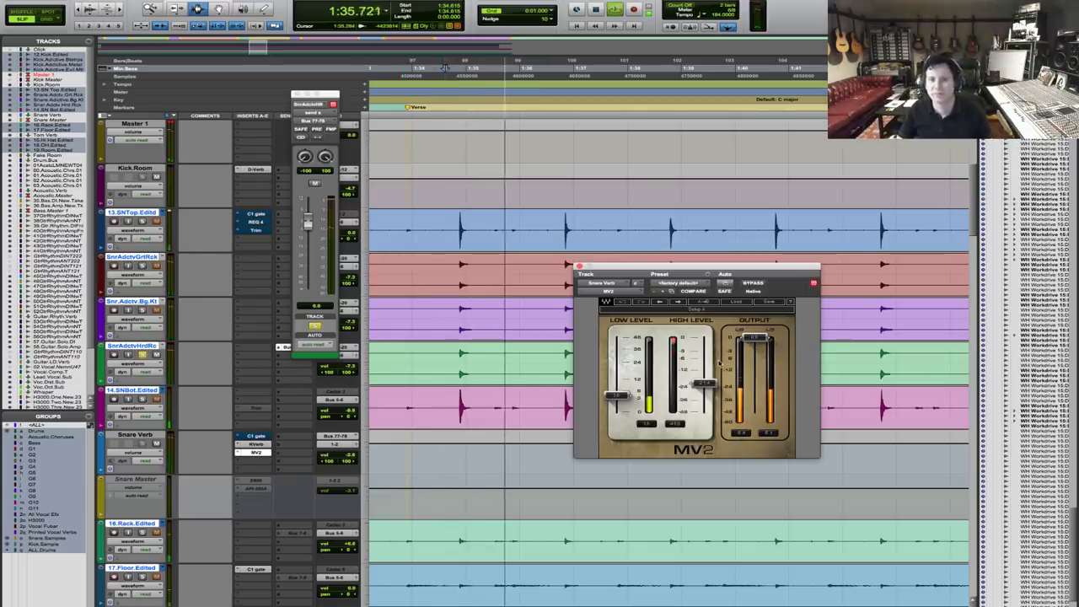
key(space)
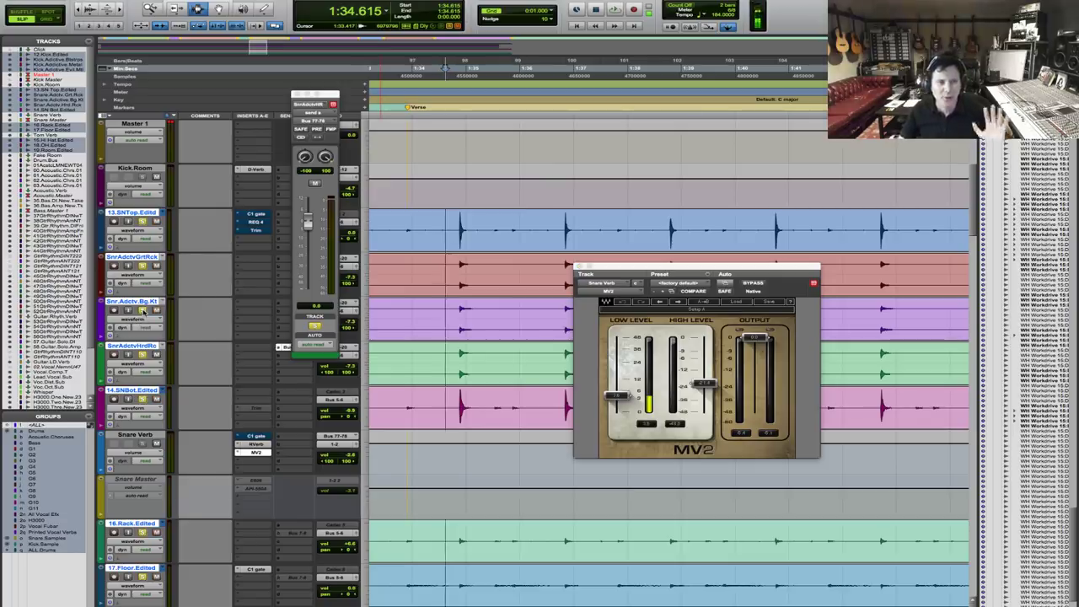
Solo the edited drum tracks and lower the output level of the Snare Verb's MV2 during playback.
key(space)
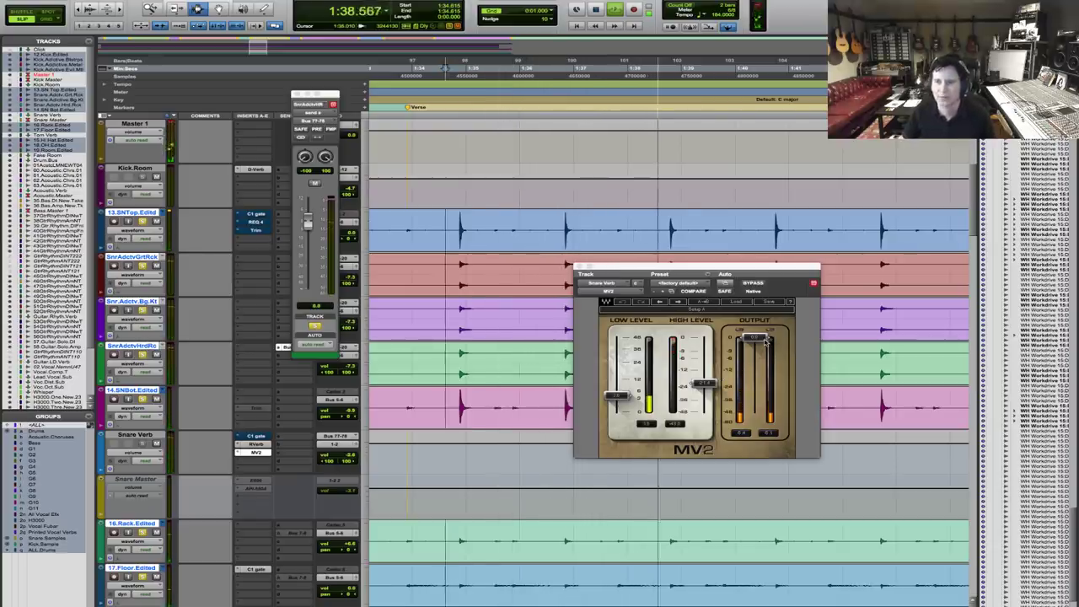
click(764, 340)
drag(754, 338, 754, 364)
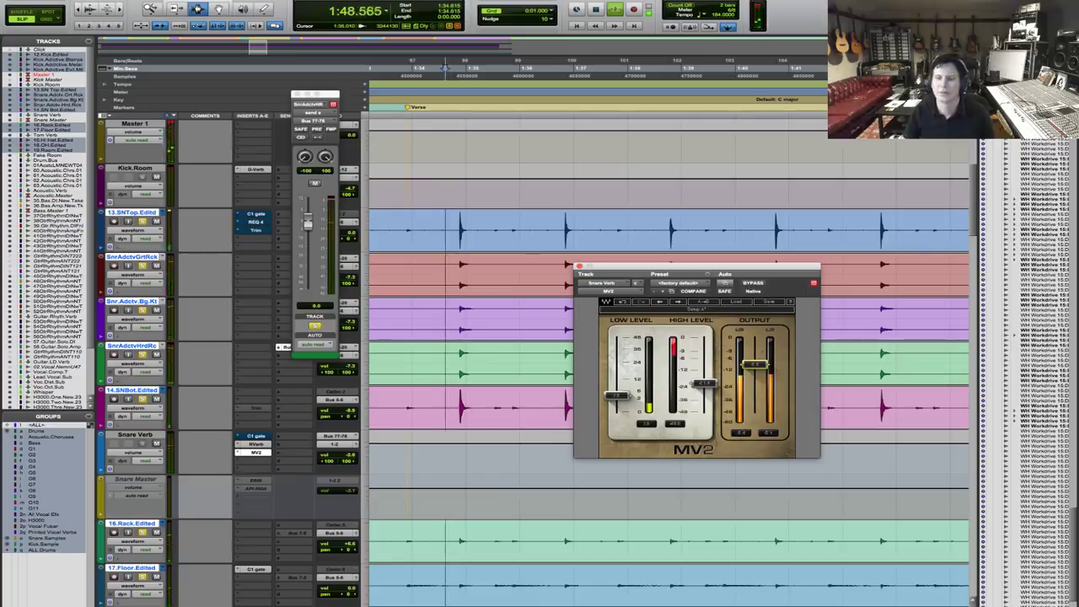
key(space)
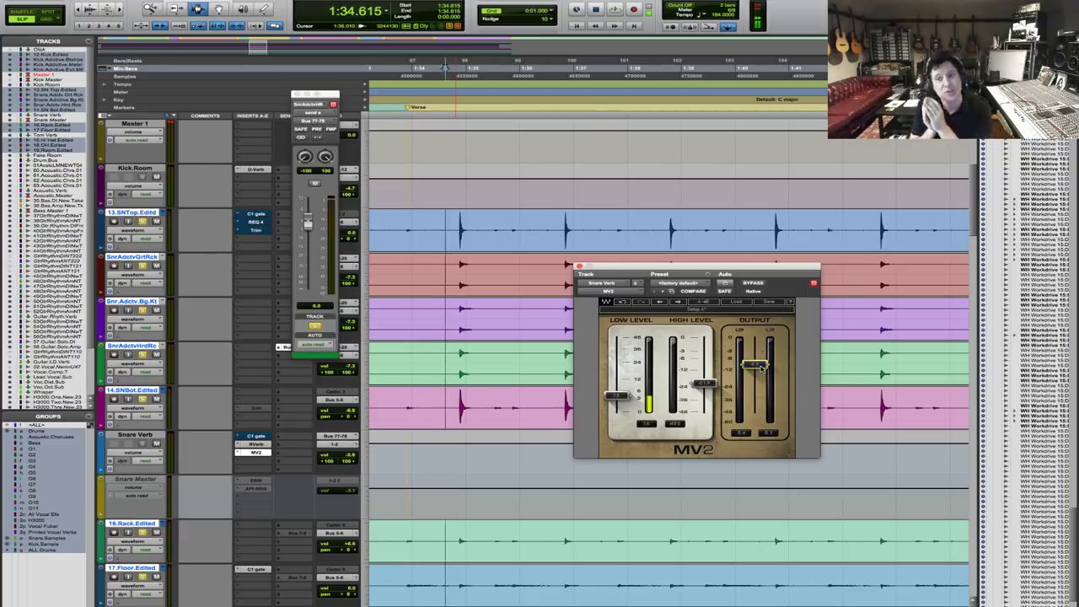
Audition the soloed drums with the snare reverb from 1:34.615, and clear the drum solos to hear the full mix.
key(space)
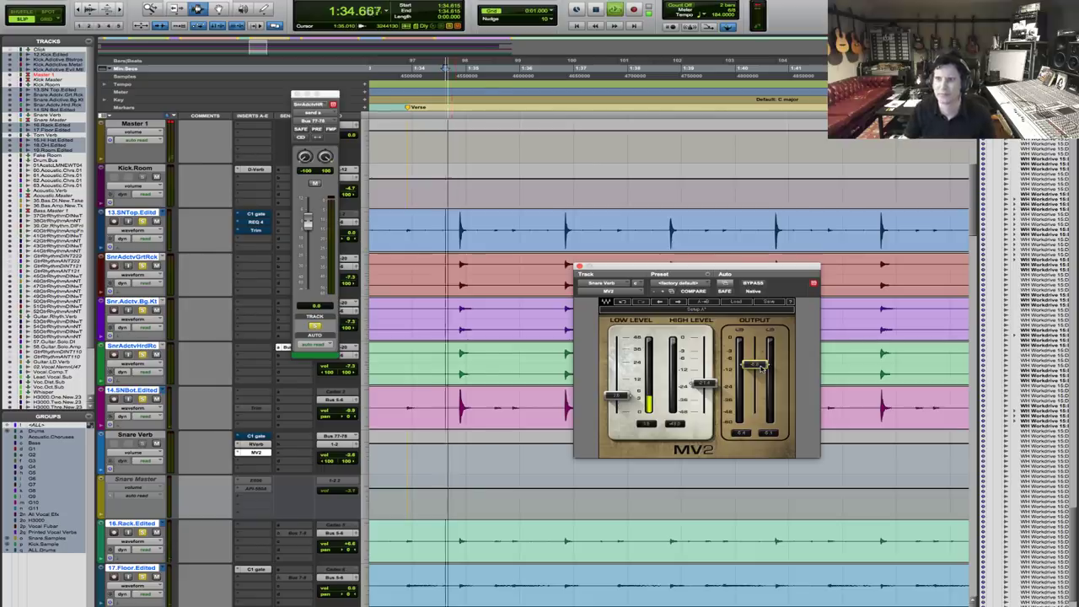
key(space)
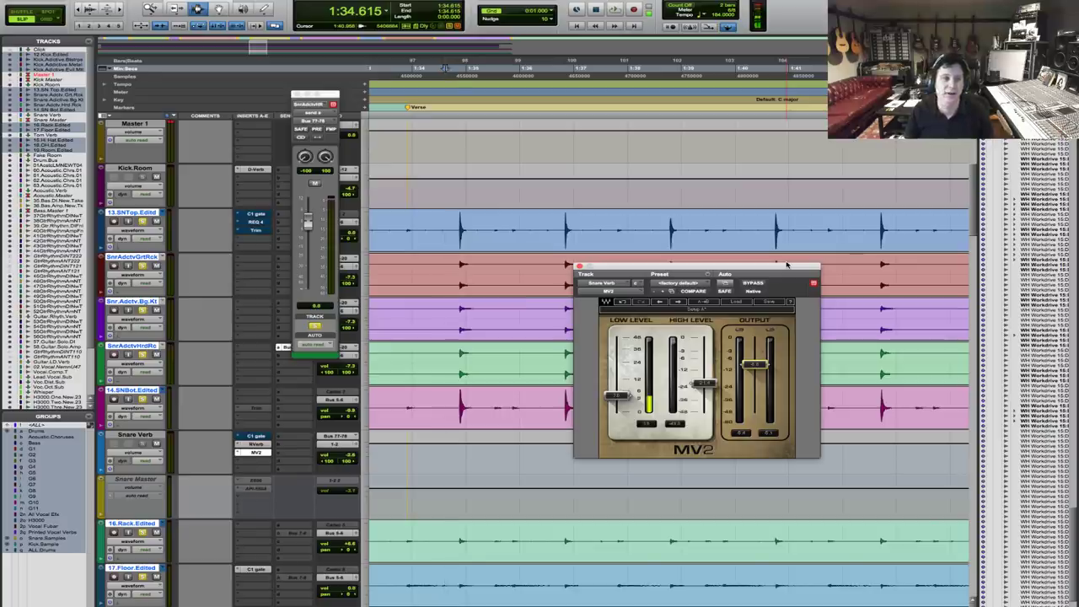
key(space)
key(space)
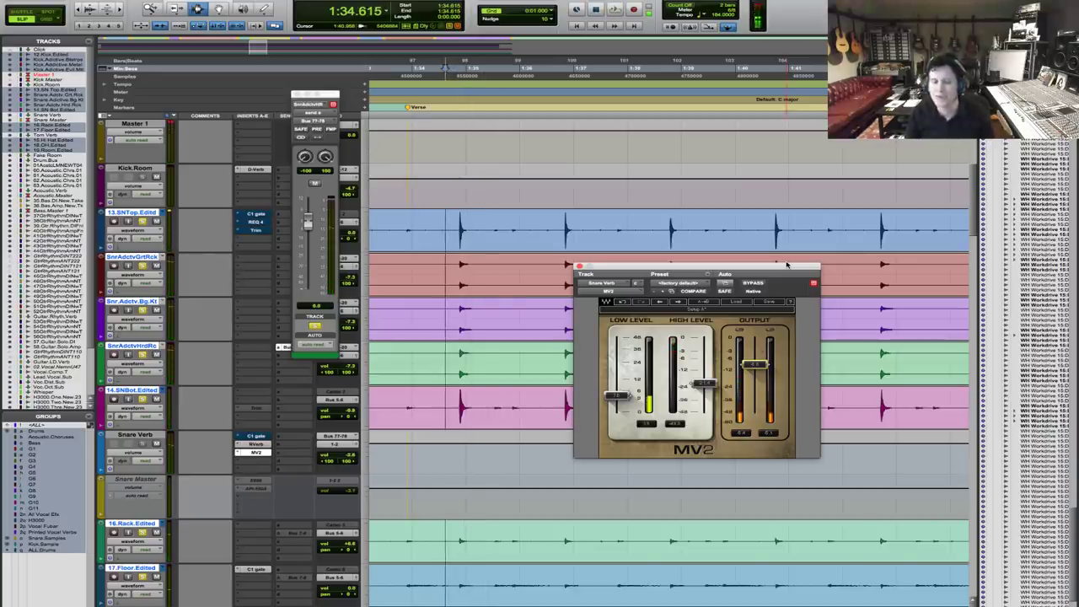
key(space)
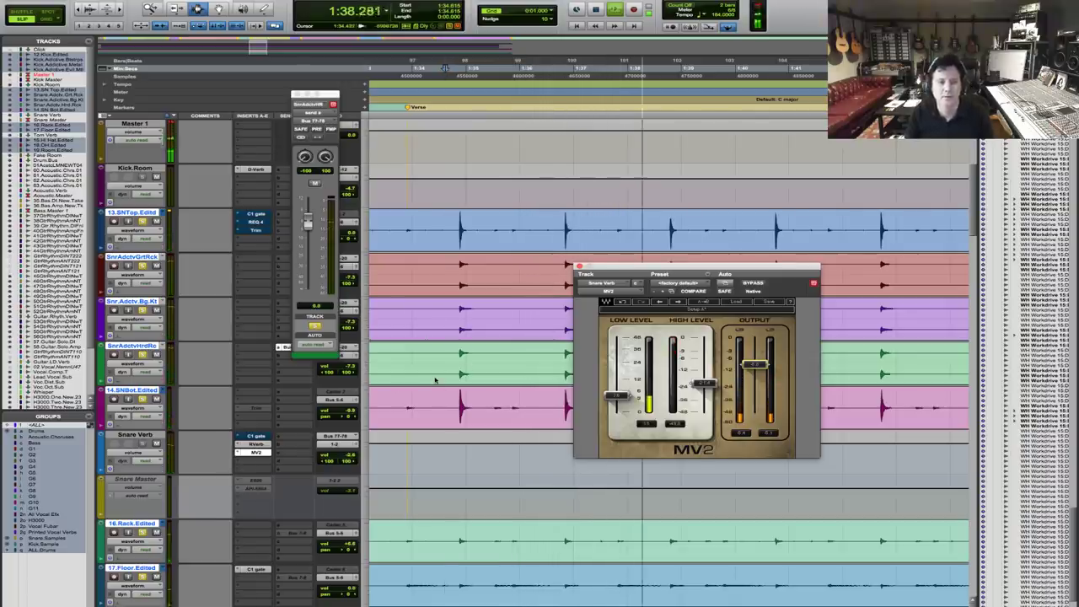
key(space)
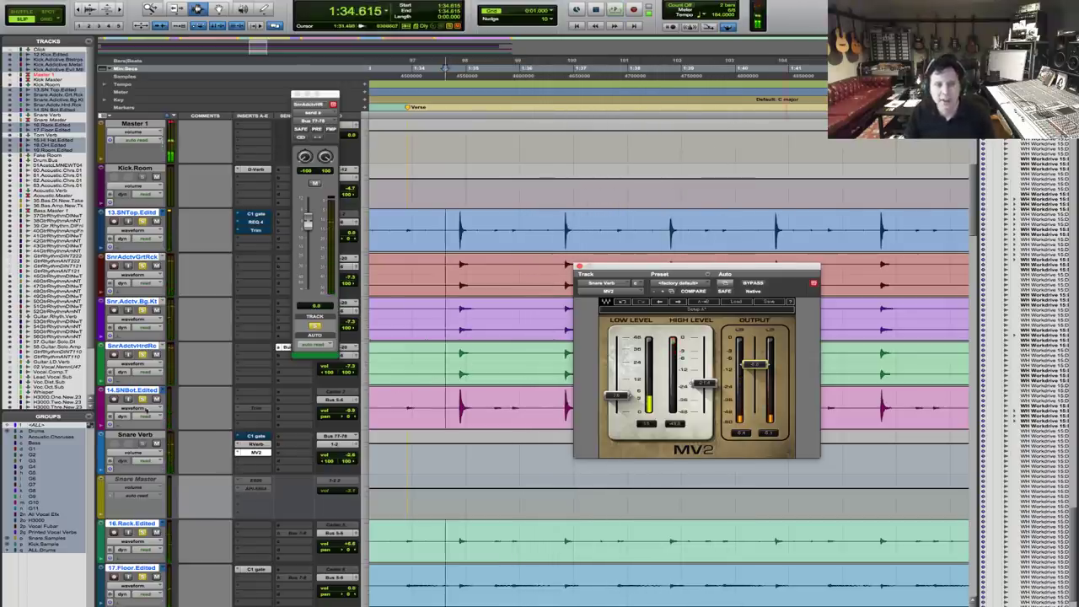
key(space)
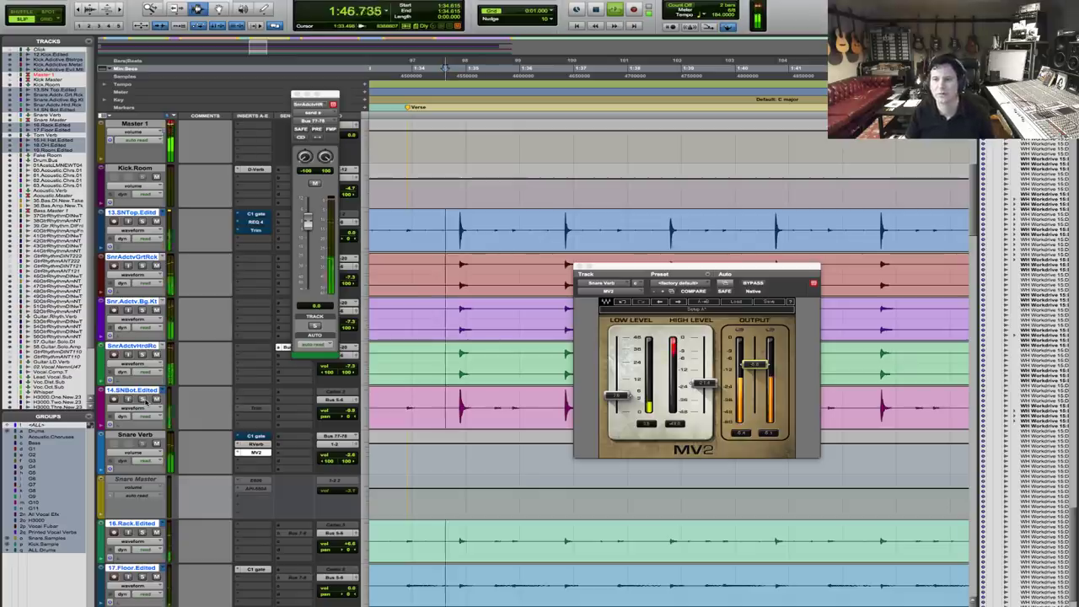
Close the Snare Verb's MV2 plug-in while the full mix plays, and stop playback.
key(super+bracketleft)
key(super+bracketleft)
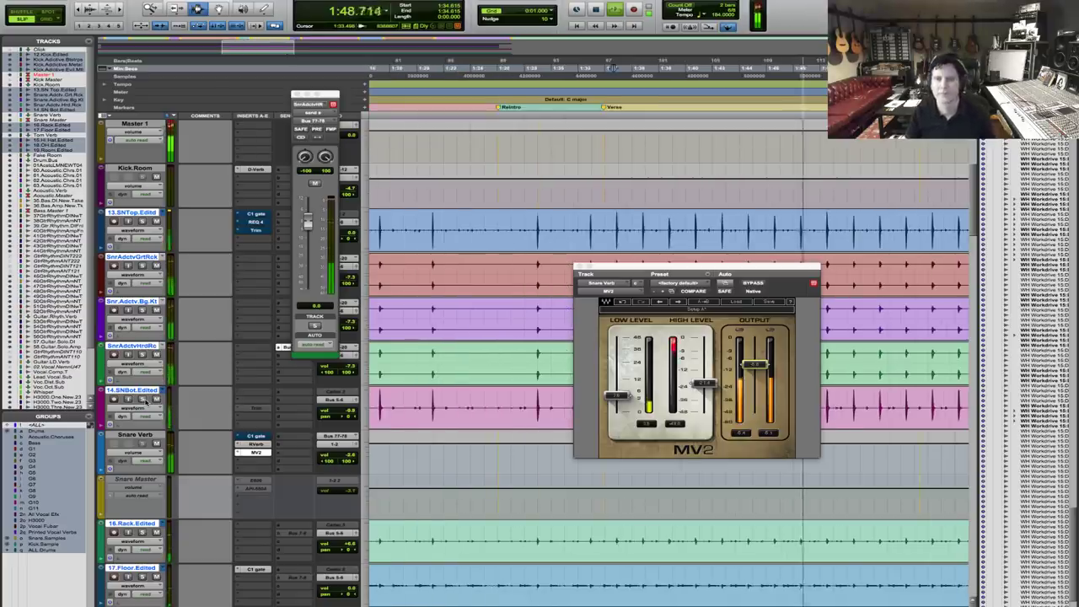
key(super+w)
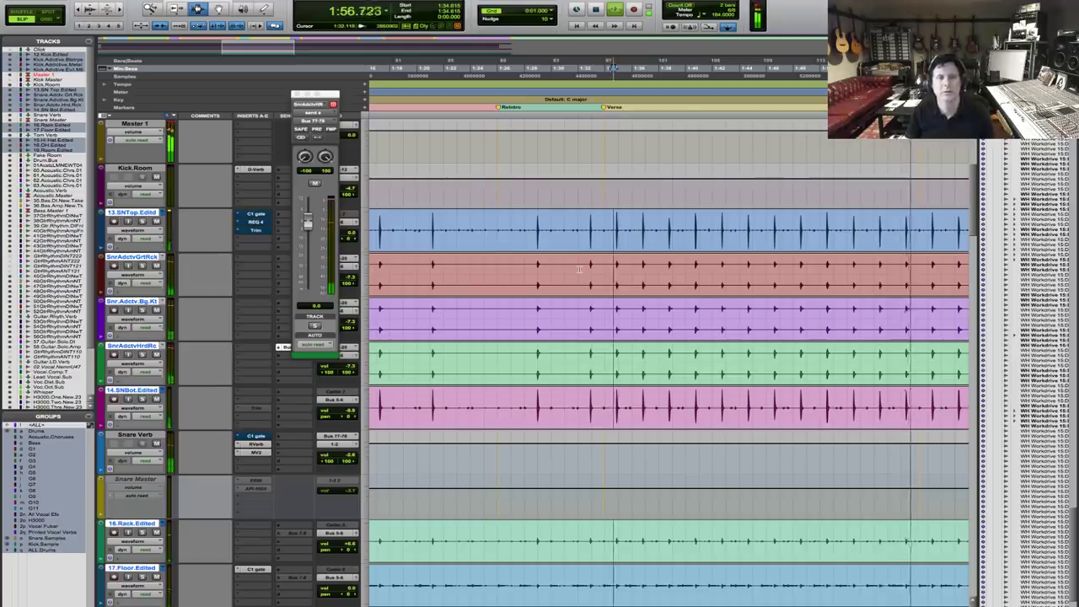
key(space)
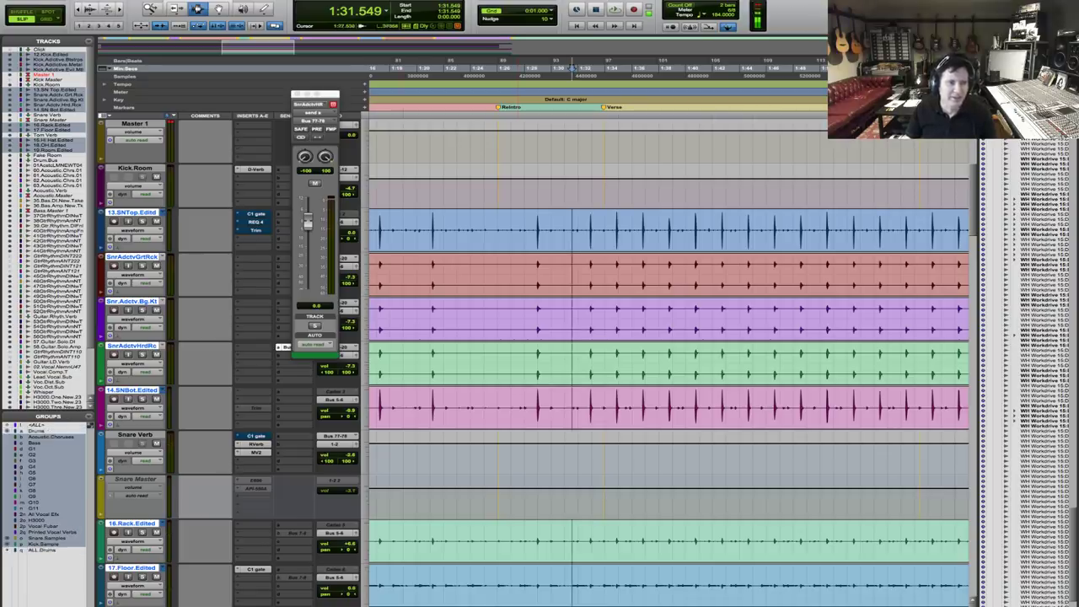
Solo the edited snare top, snare bottom and three snare sample tracks, and audition them together from 1:32.442.
drag(523, 261, 595, 274)
click(536, 229)
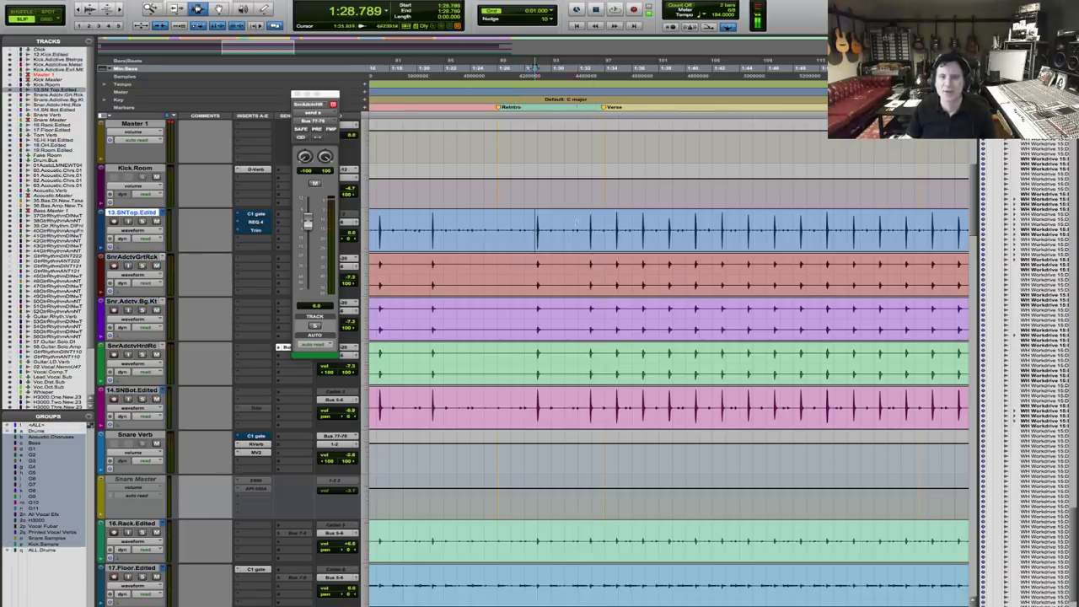
click(583, 281)
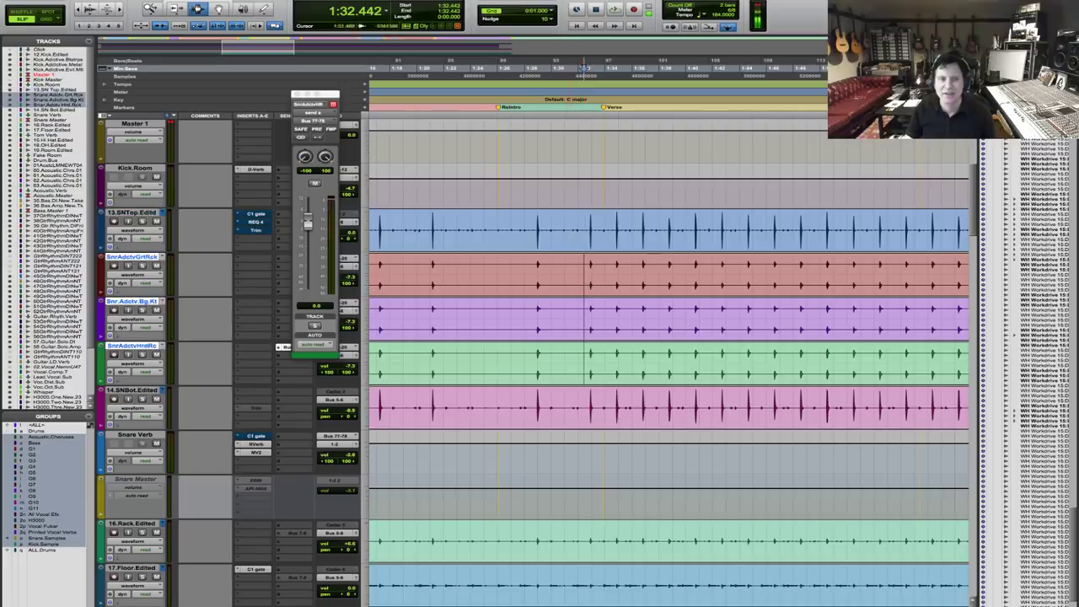
shift+click(574, 236)
shift+click(581, 410)
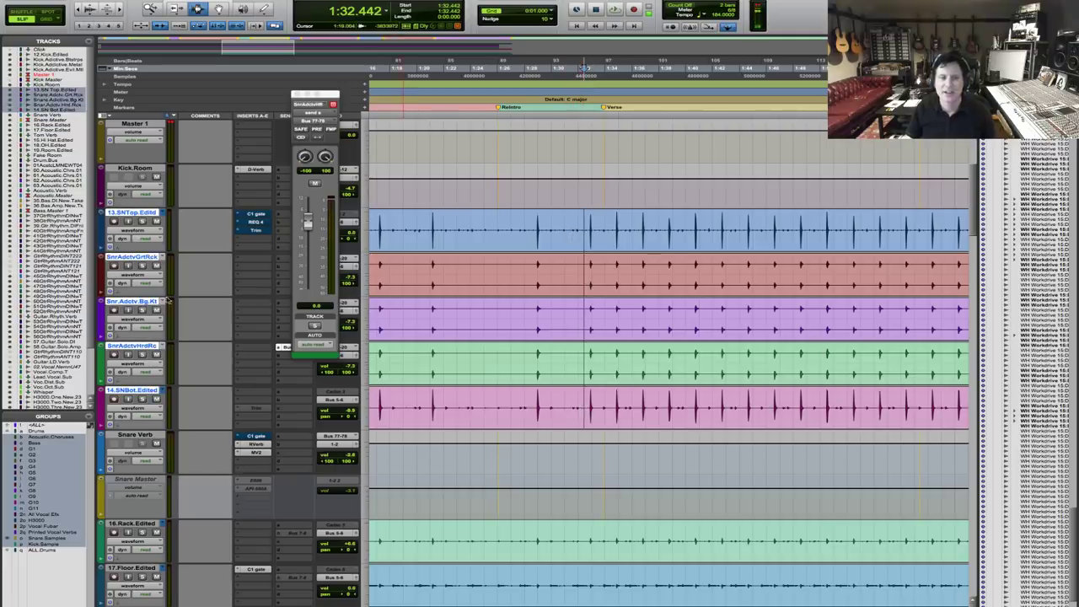
click(142, 267)
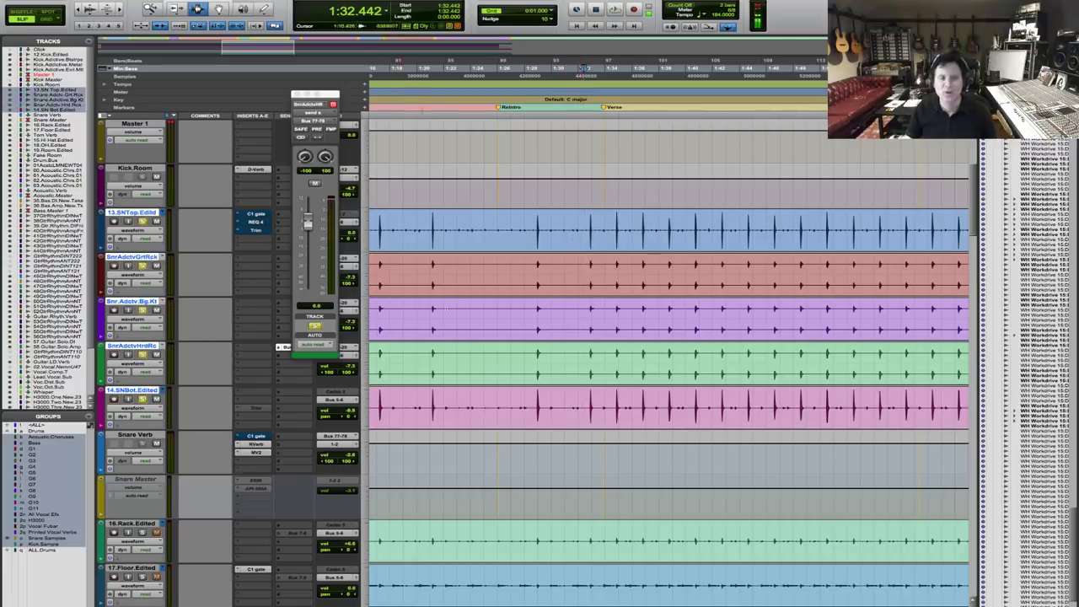
key(space)
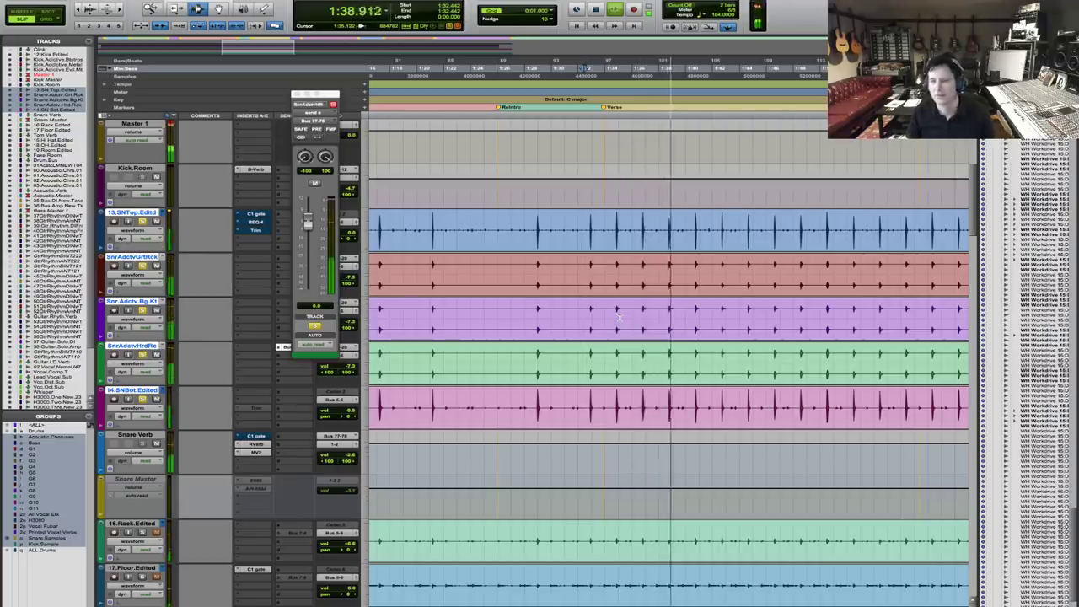
key(space)
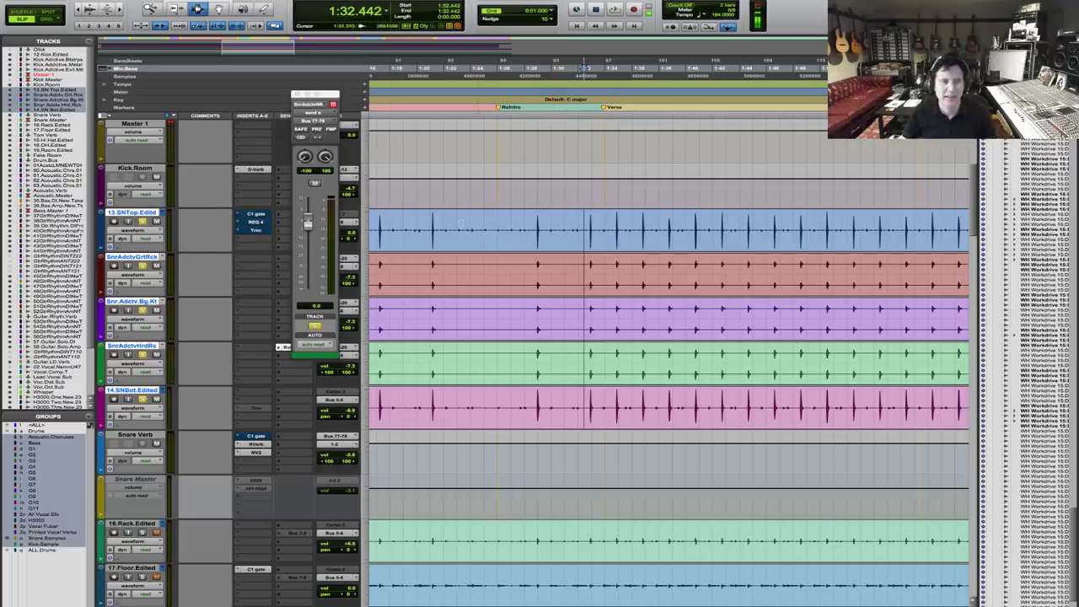
Close the send window and route the outputs of all five selected snare tracks to Bus 21-22 (Stereo).
click(333, 103)
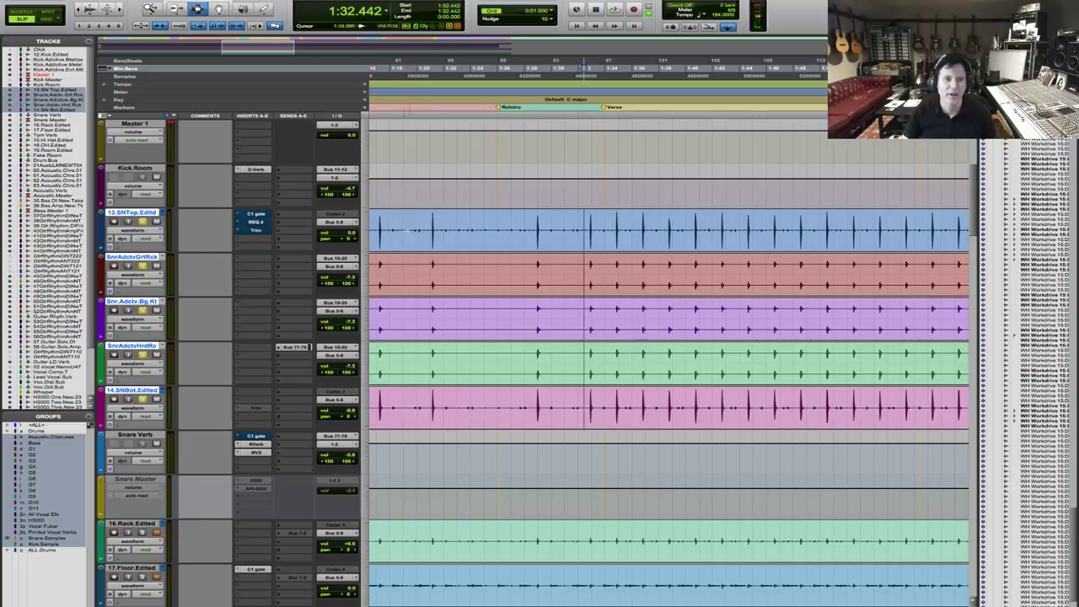
click(347, 222)
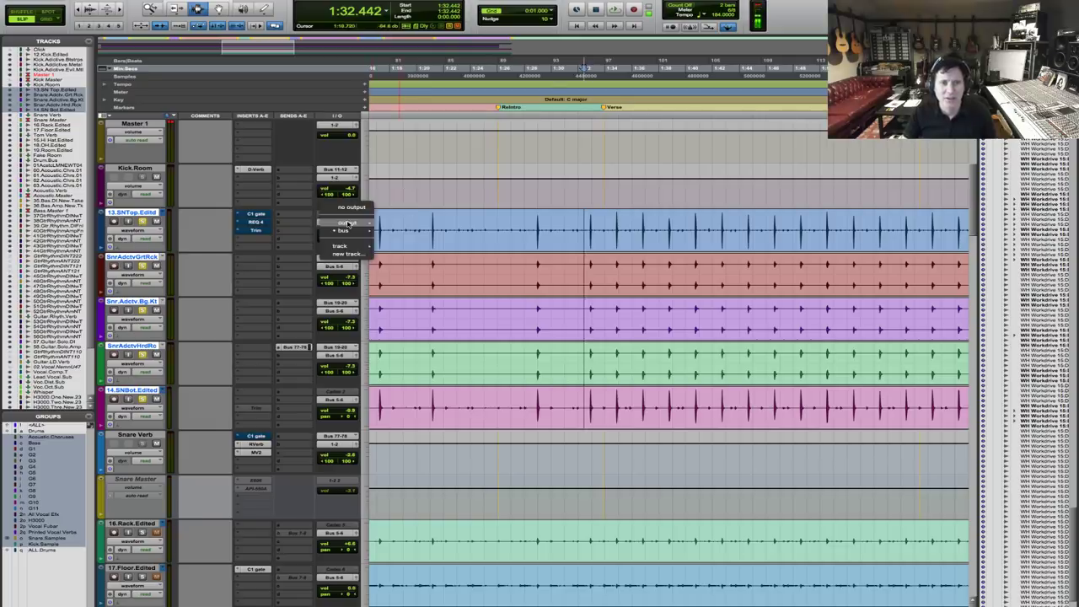
mouse_move(344, 230)
mouse_move(417, 233)
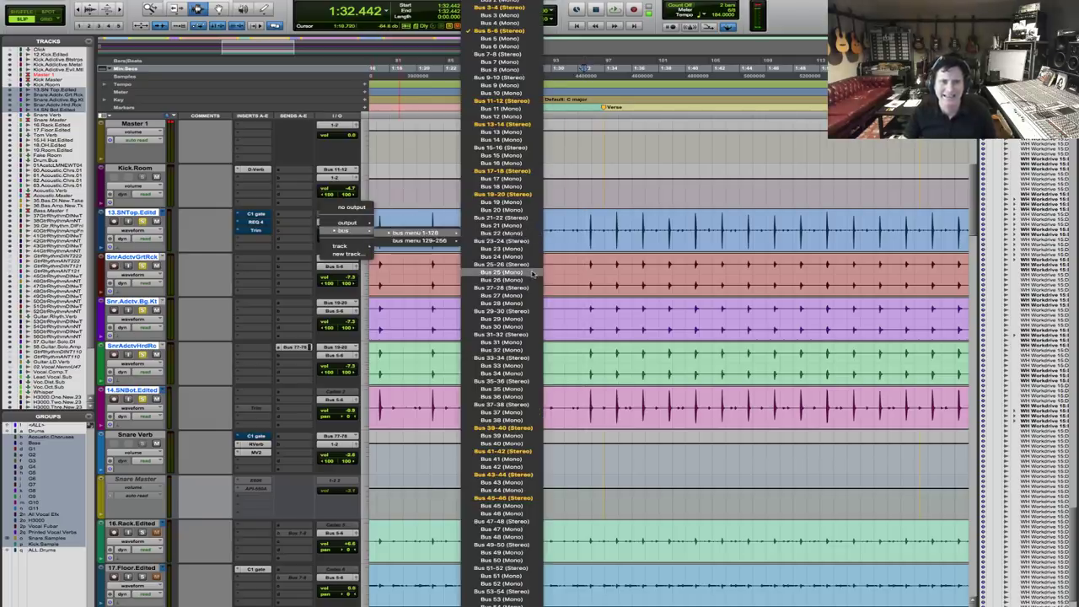
click(529, 220)
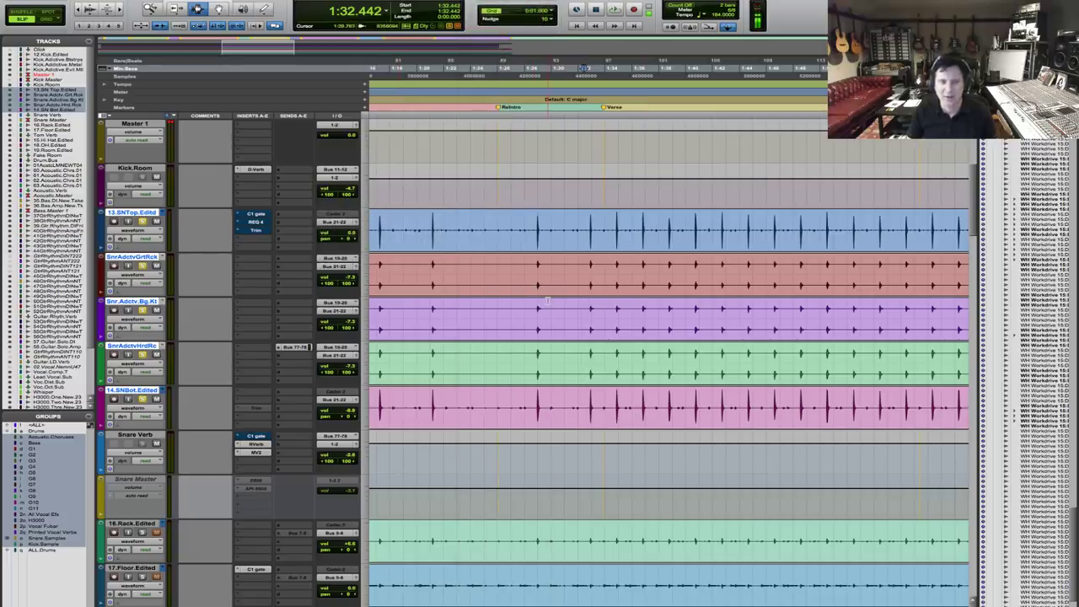
Create a stereo aux input track below the snare tracks and set its output to Bus 5-6 (Stereo).
key(ctrl+shift+n)
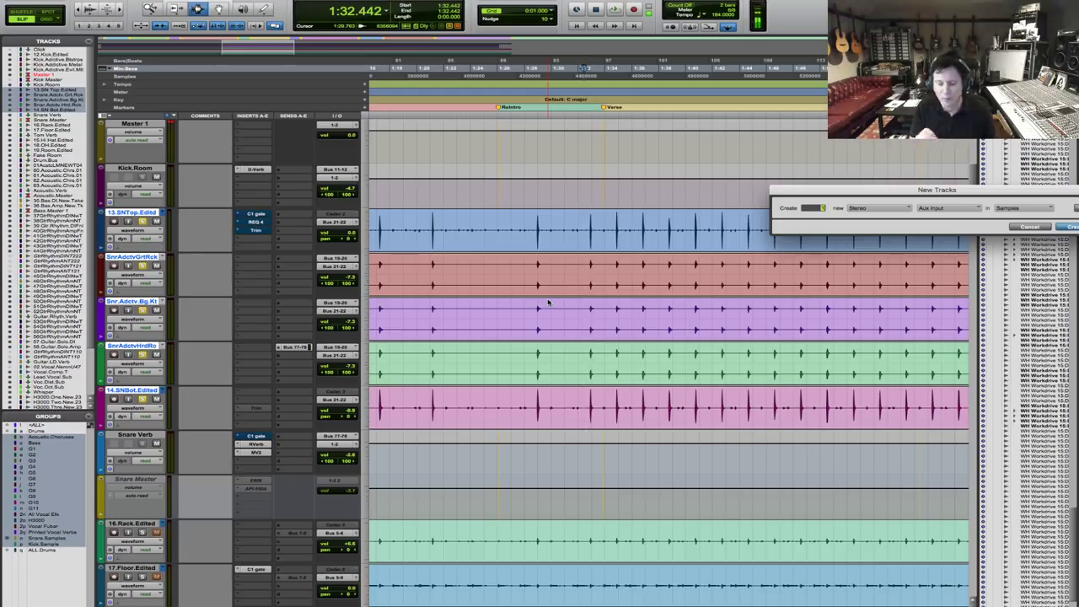
key(Return)
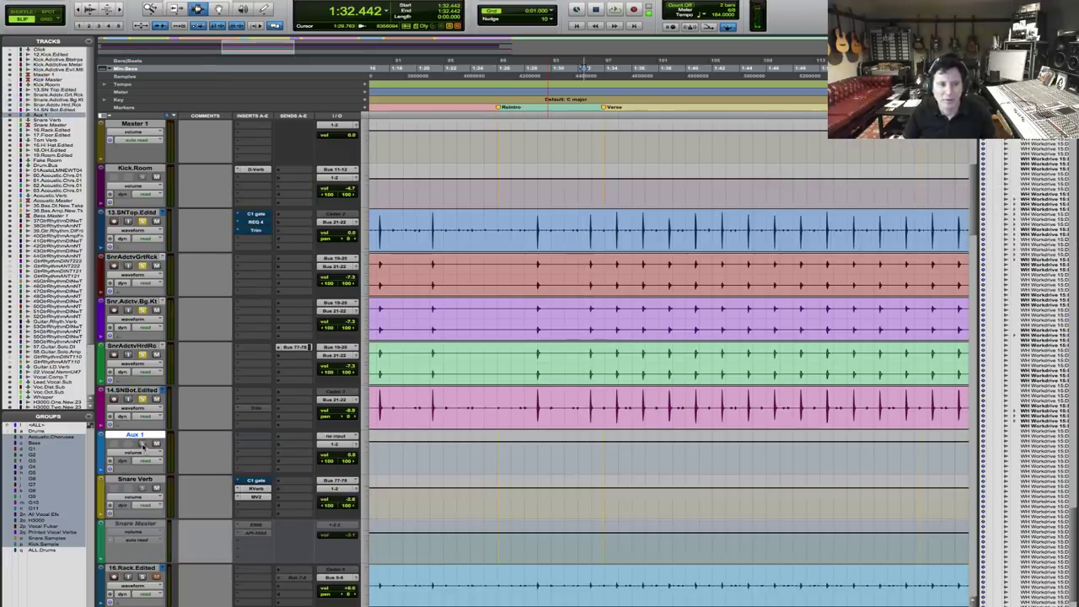
click(334, 447)
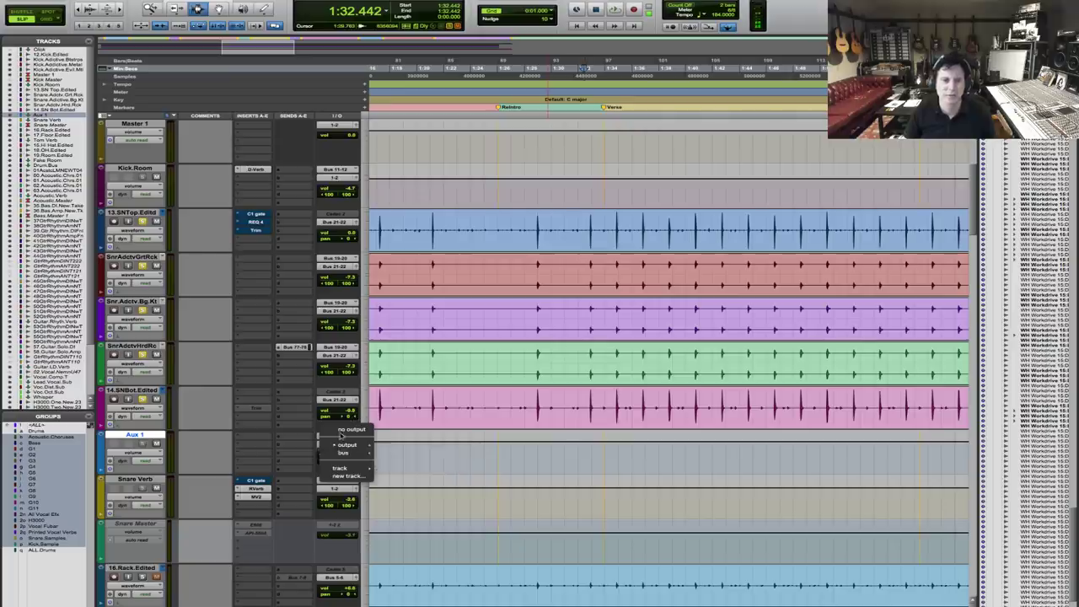
mouse_move(435, 460)
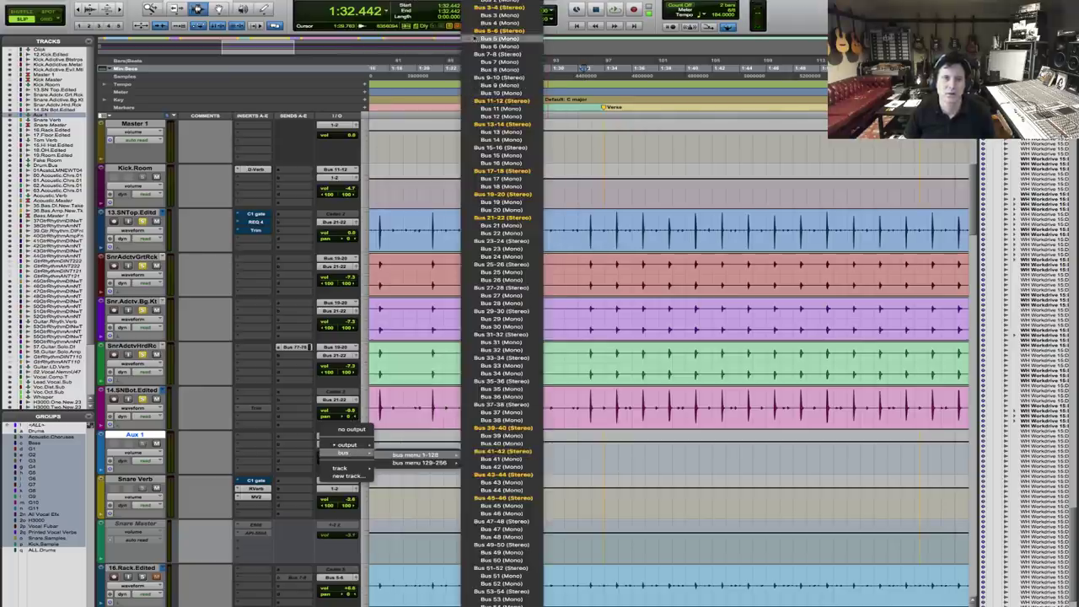
click(496, 30)
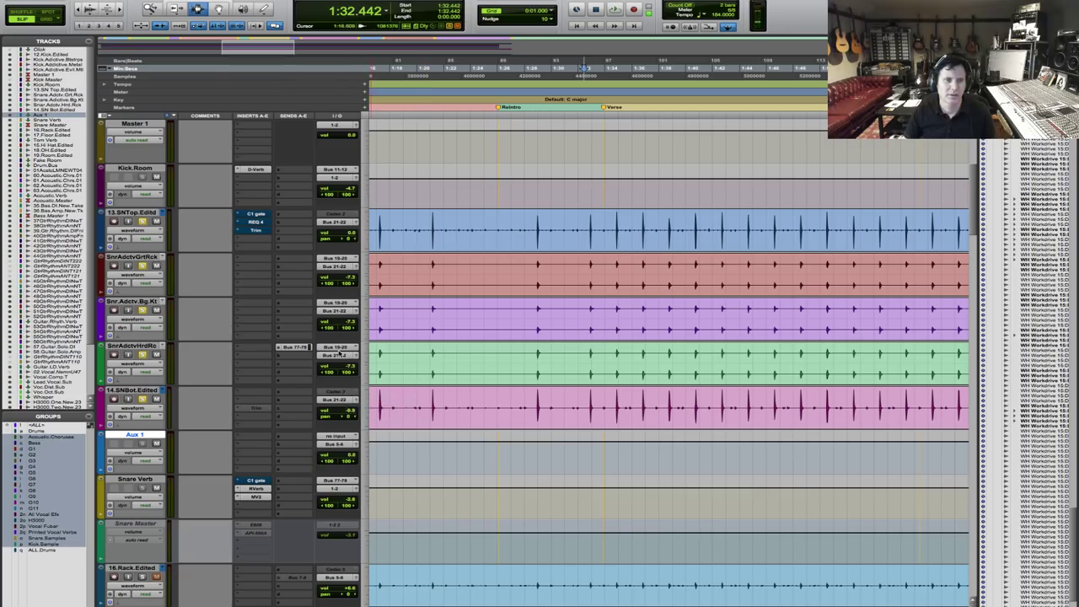
Set the new aux track's input to Bus 21-22 (Stereo) and play from 1:31.468 to check the routing.
click(343, 441)
mouse_move(344, 462)
mouse_move(413, 464)
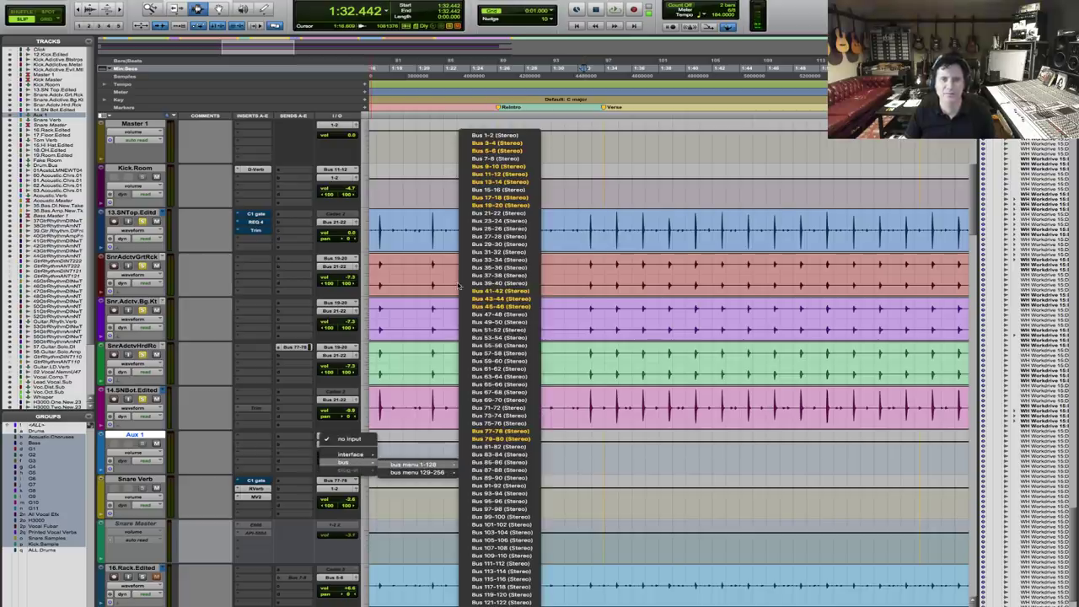
click(504, 212)
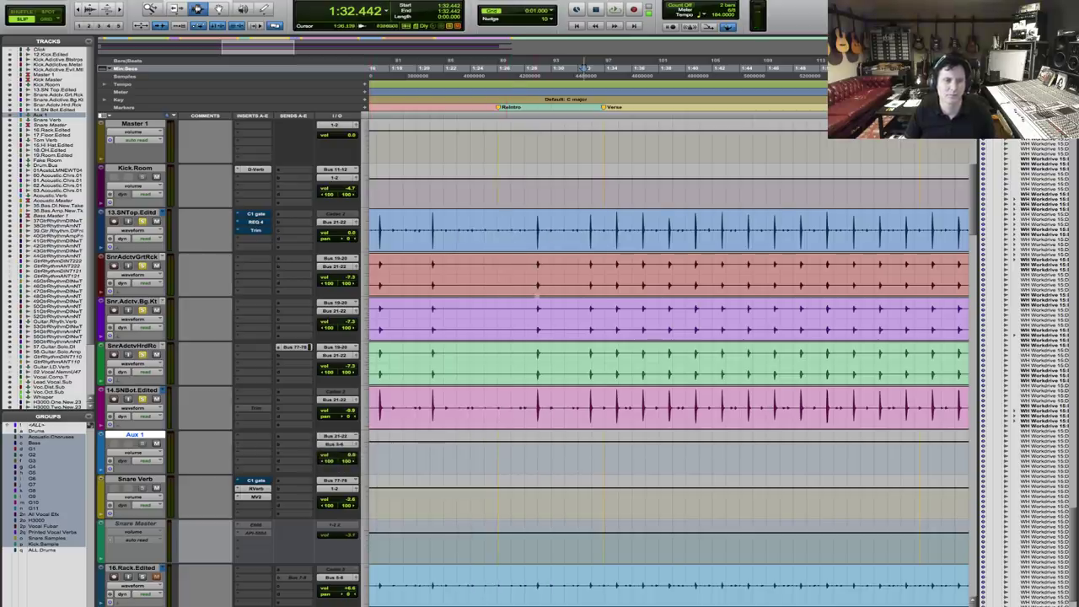
drag(571, 270, 571, 362)
key(space)
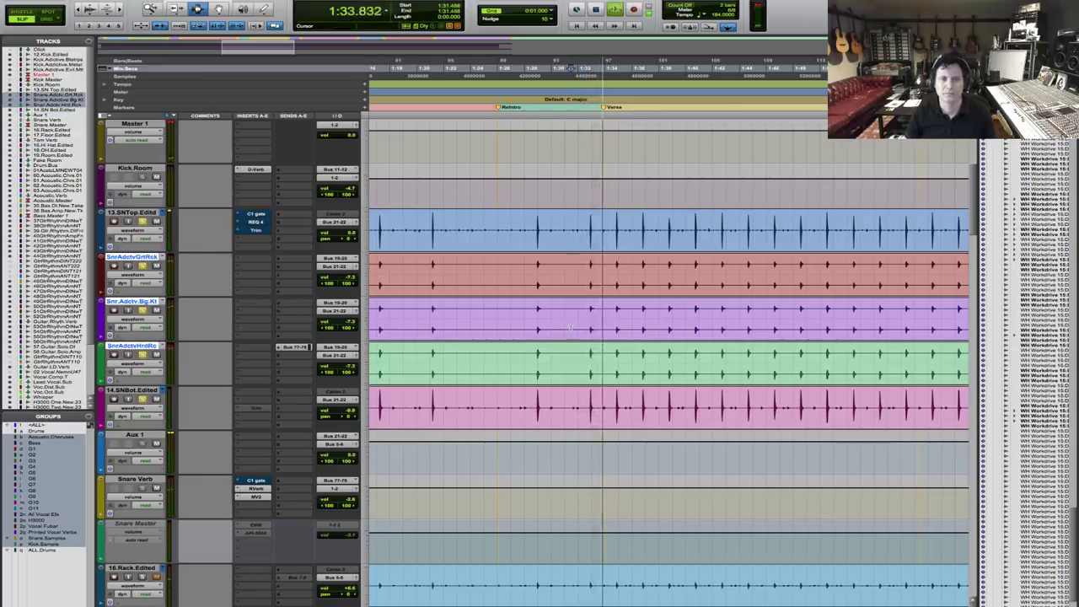
key(space)
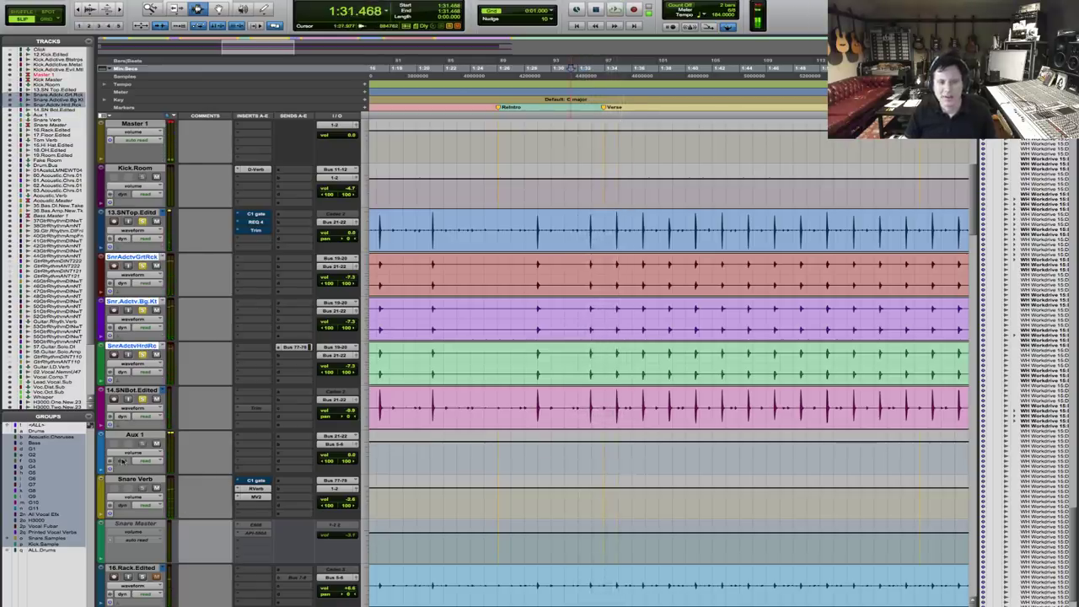
Rename the aux track as Snare.Bus and audition the soloed snares through it from 1:32.361.
double_click(134, 436)
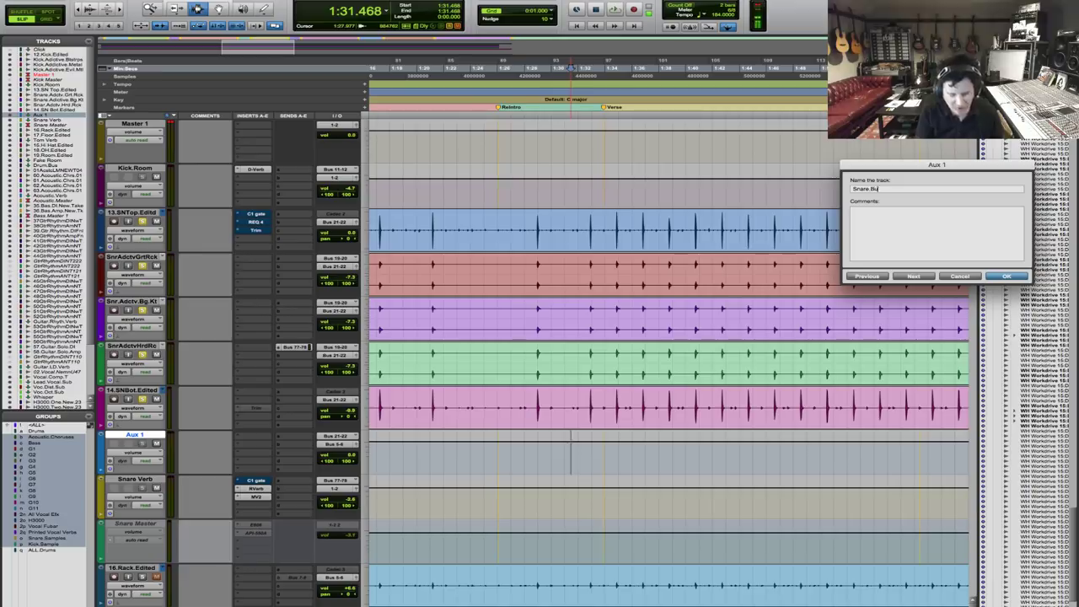
key(Return)
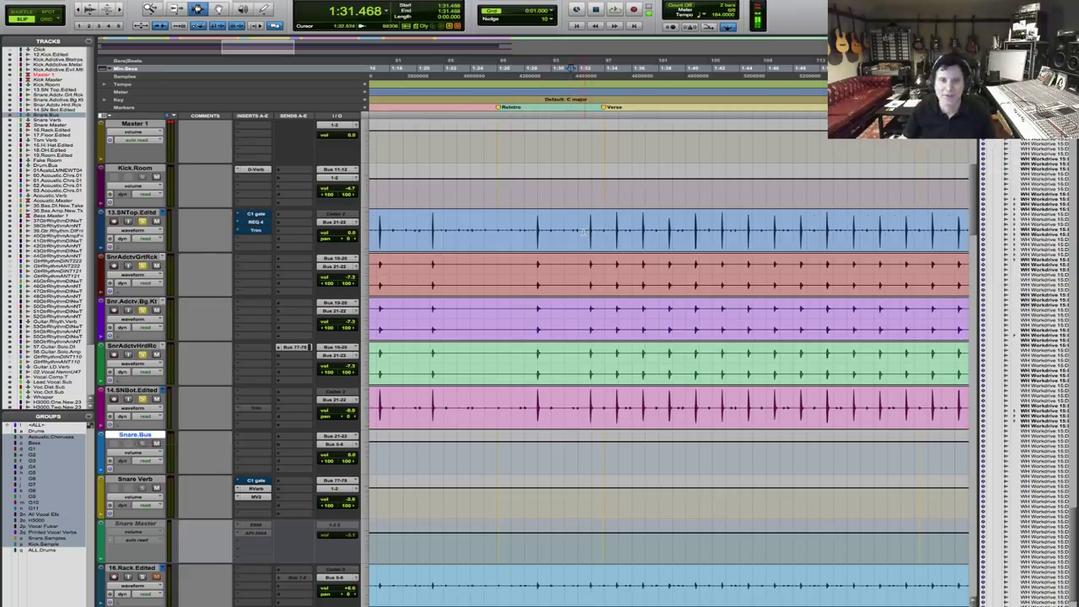
click(583, 230)
key(space)
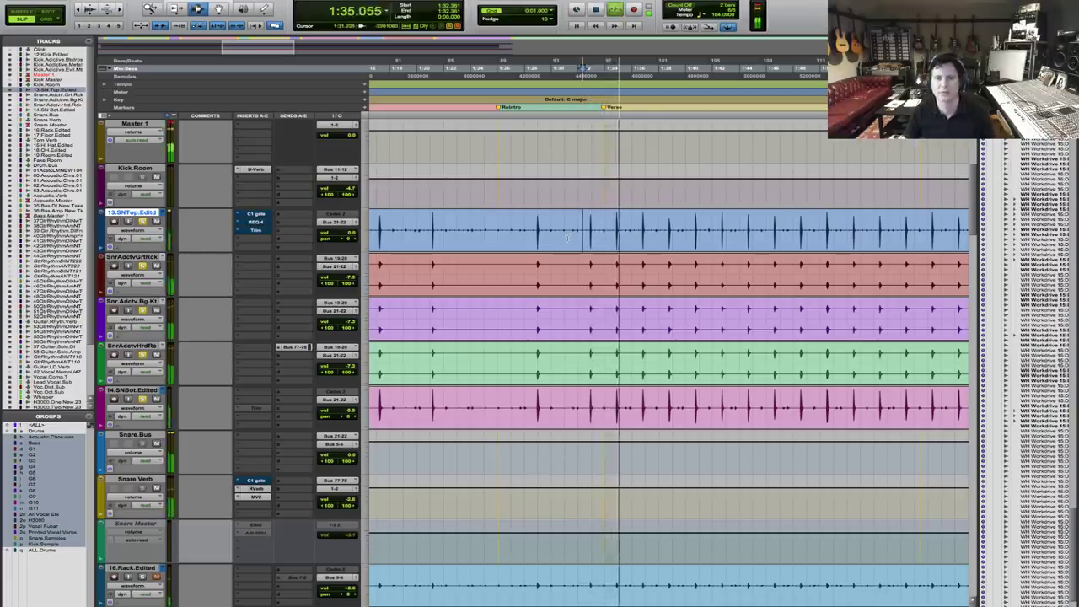
key(space)
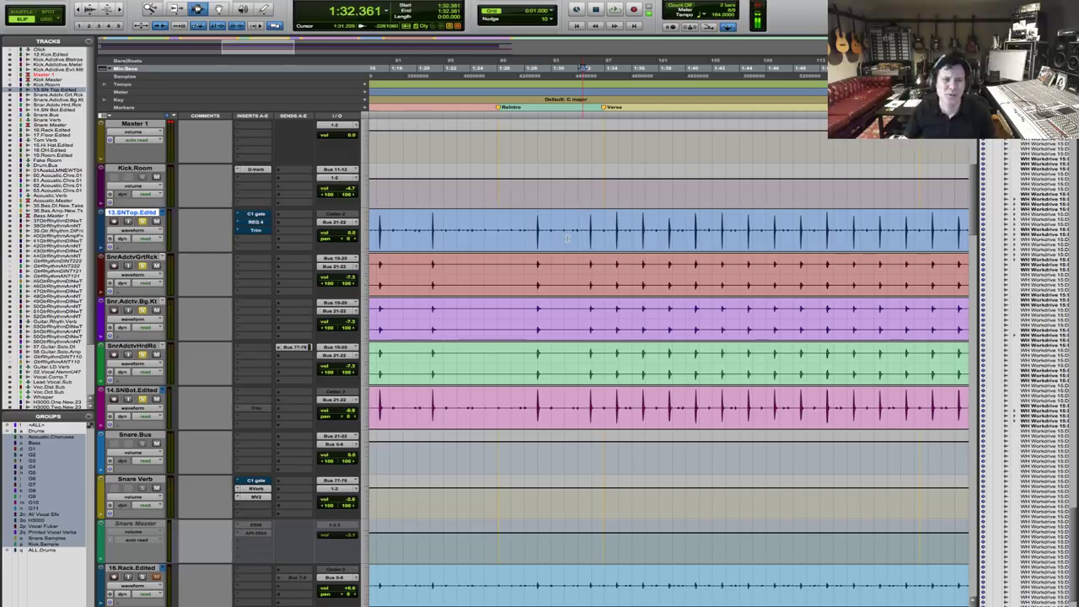
Insert the multichannel bx_console SSL 4000 E plug-in in the first insert slot of Snare.Bus.
drag(580, 271, 580, 371)
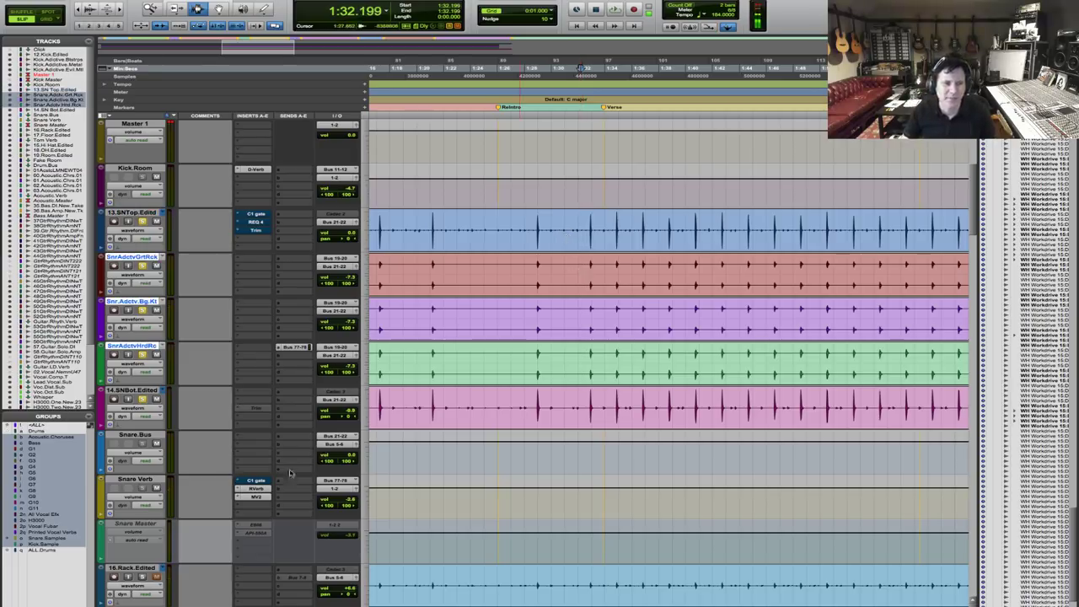
click(251, 440)
mouse_move(287, 454)
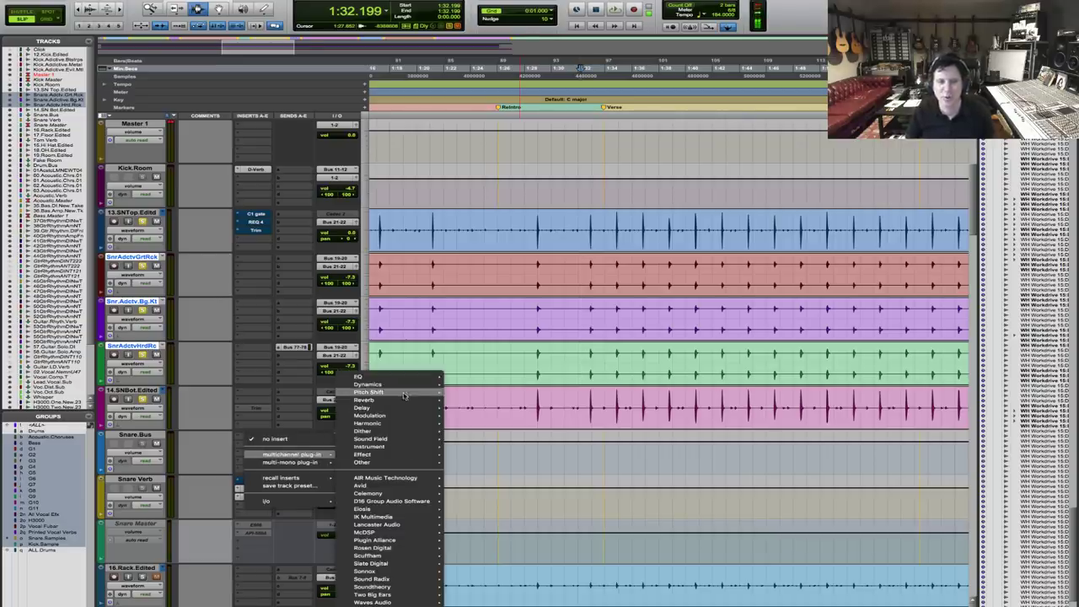
mouse_move(411, 390)
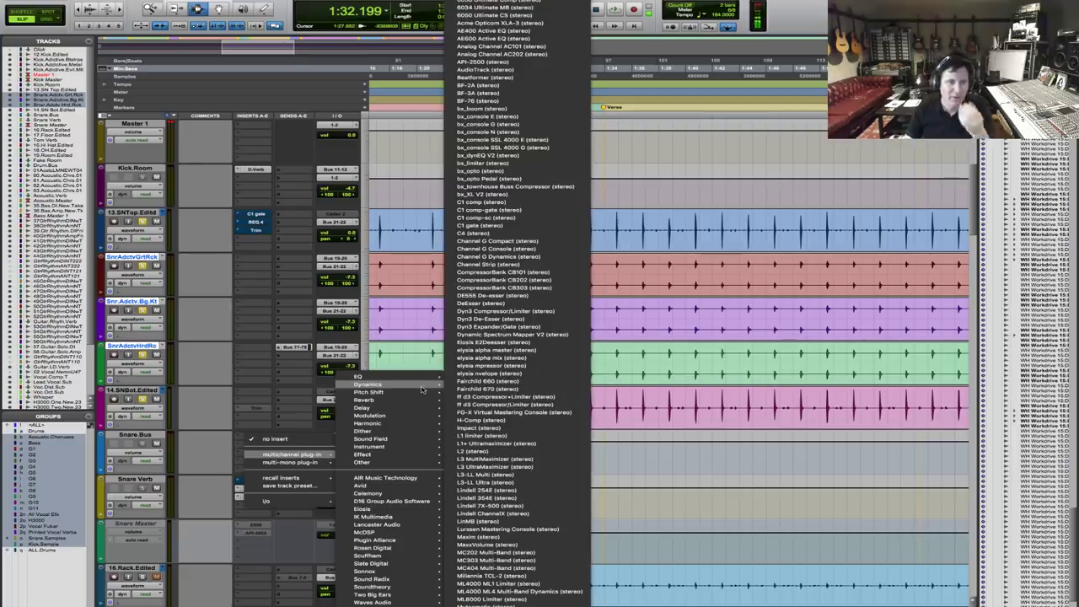
click(578, 145)
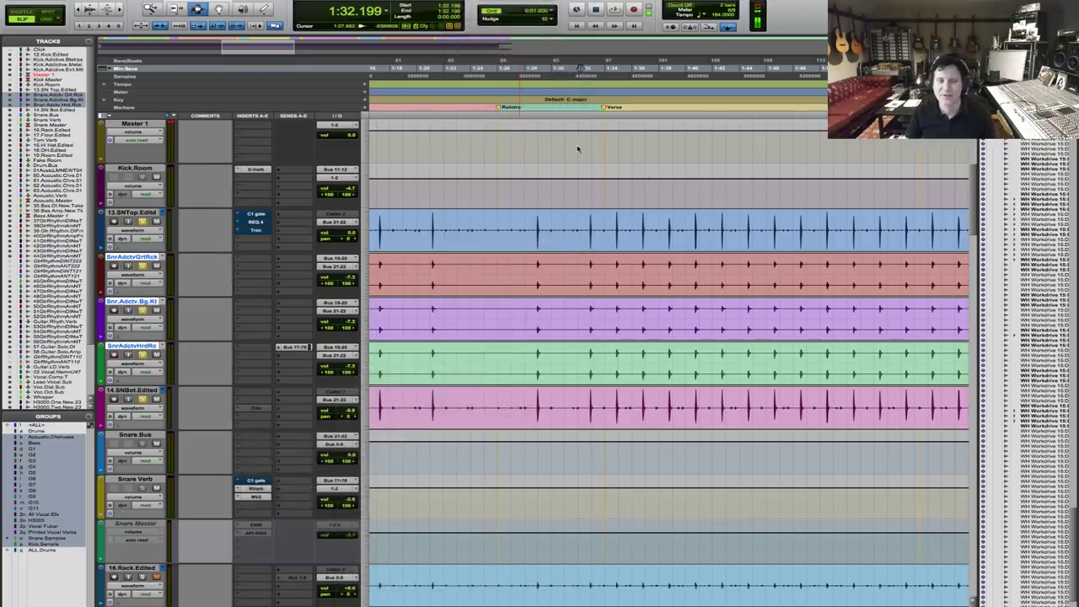
Play the snares from 1:28.058 and raise the high-pass filter in the Snare.Bus channel strip.
click(525, 283)
key(space)
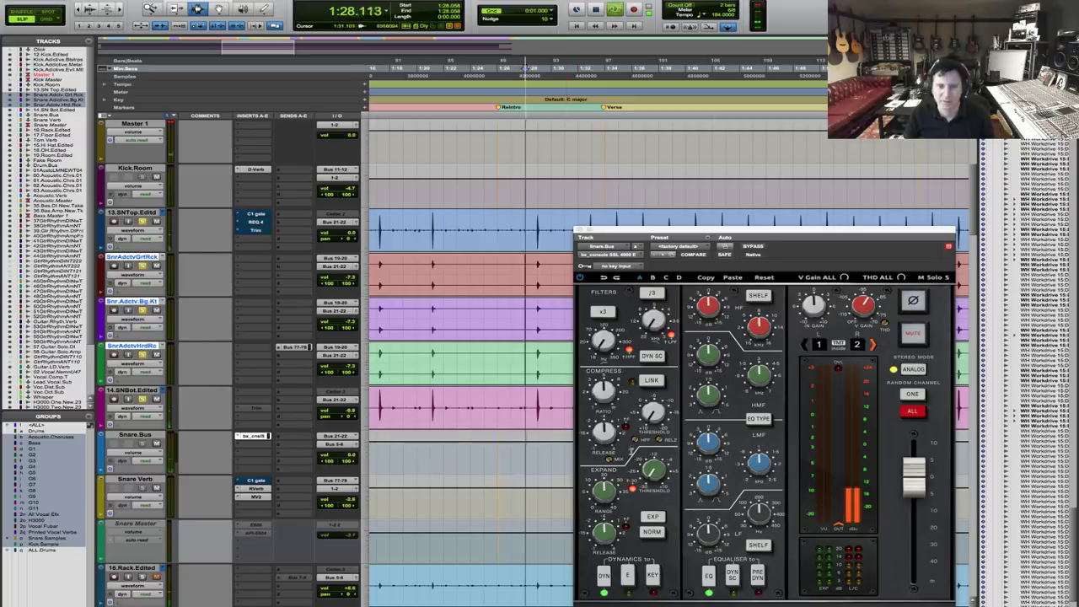
click(602, 340)
drag(602, 340, 603, 344)
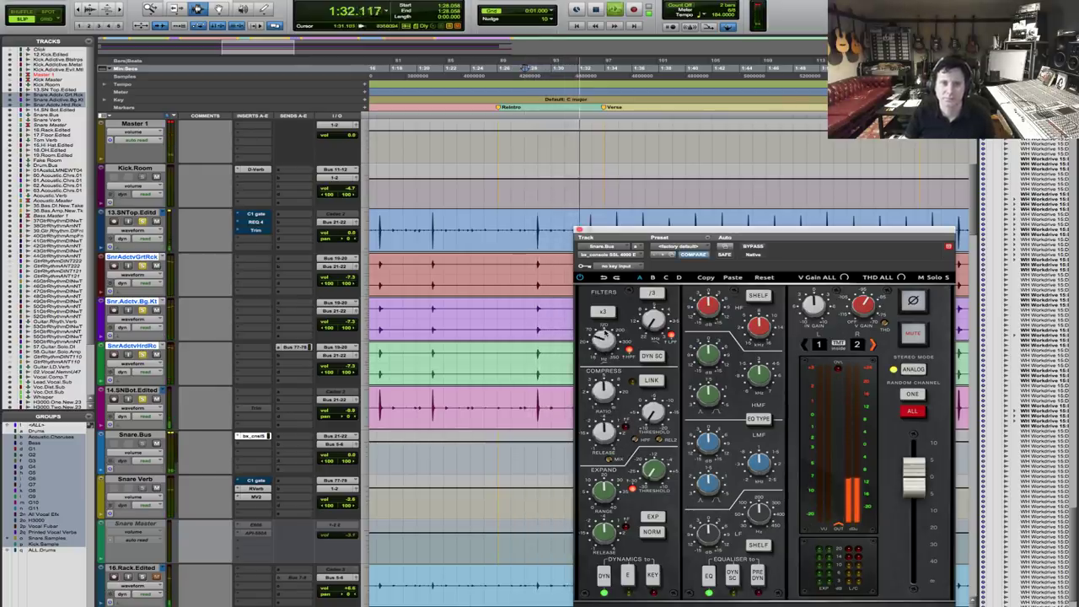
key(space)
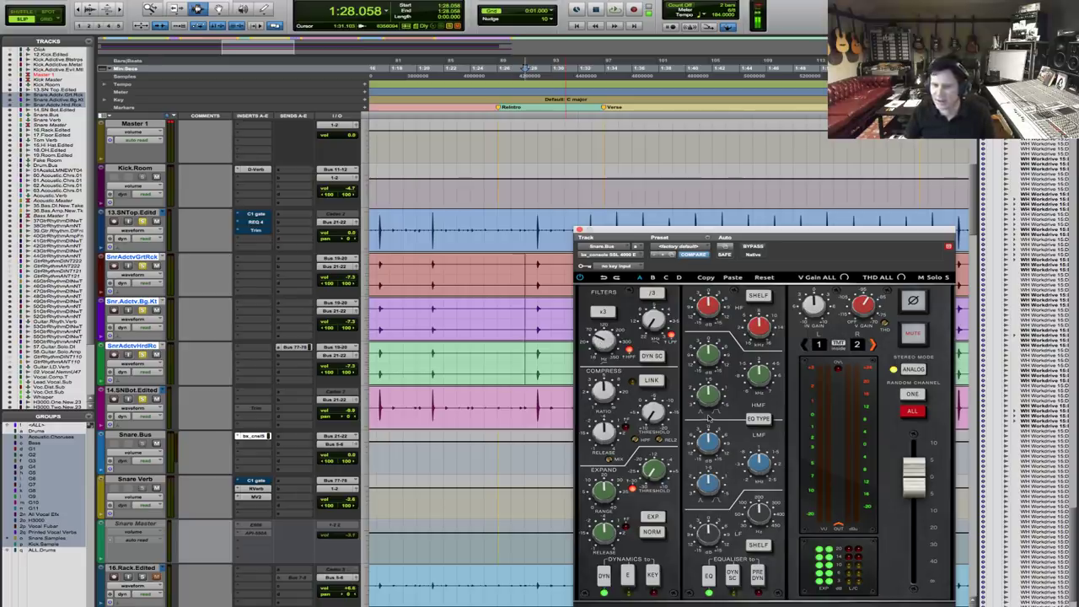
Play the soloed snares from 1:28.058 and boost the low-frequency (LF) gain in the Snare.Bus channel strip.
mouse_move(754, 512)
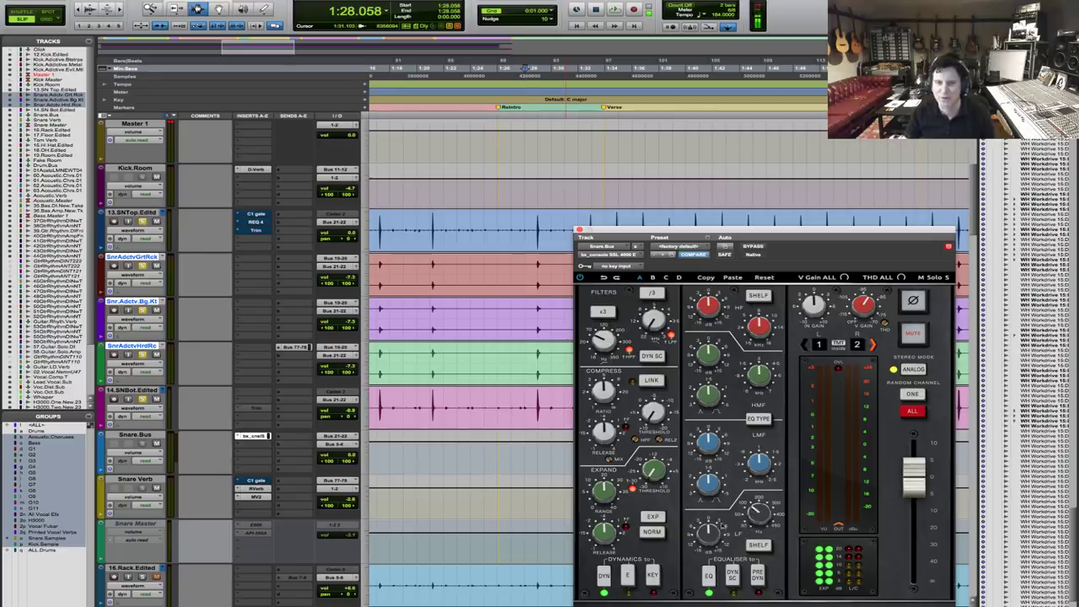
key(space)
mouse_move(711, 529)
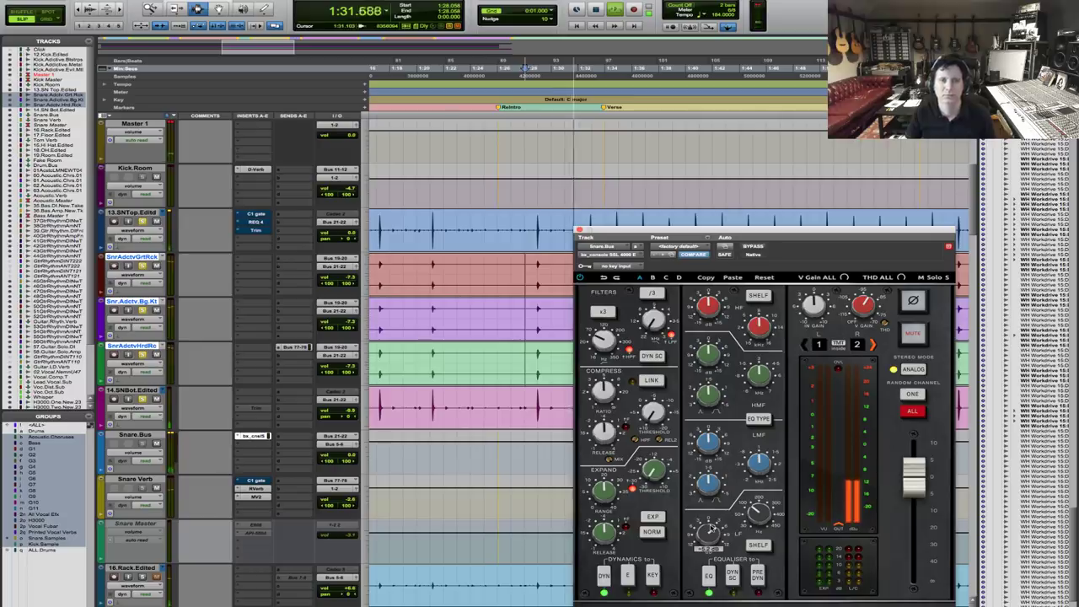
scroll(712, 528, up, 1)
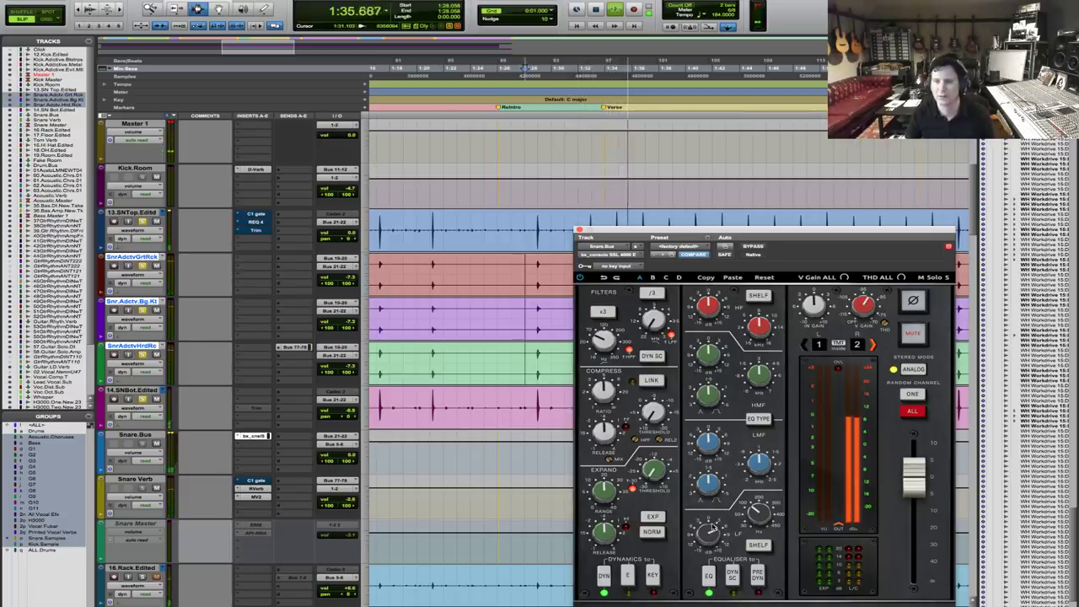
drag(759, 230, 720, 177)
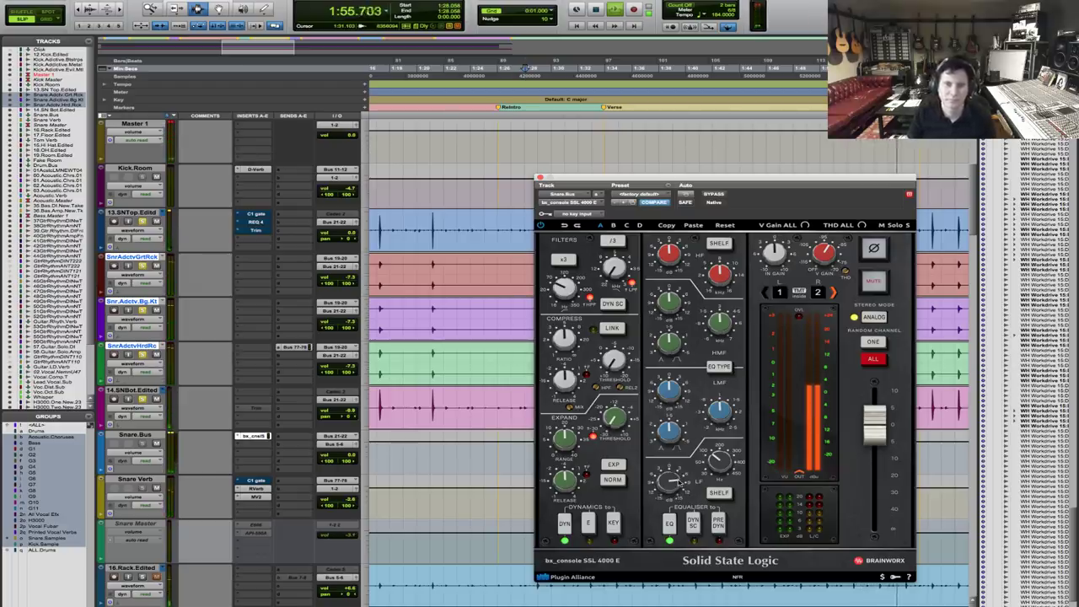
key(space)
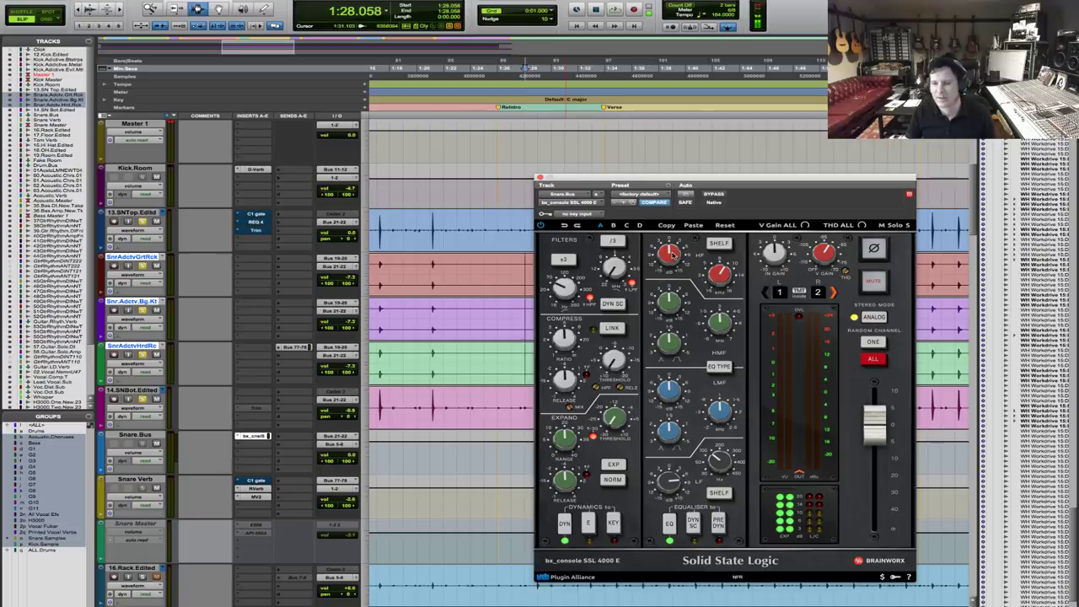
Boost the high-frequency (HF) gain in the Snare.Bus channel strip while the snares play from 1:28.058.
key(space)
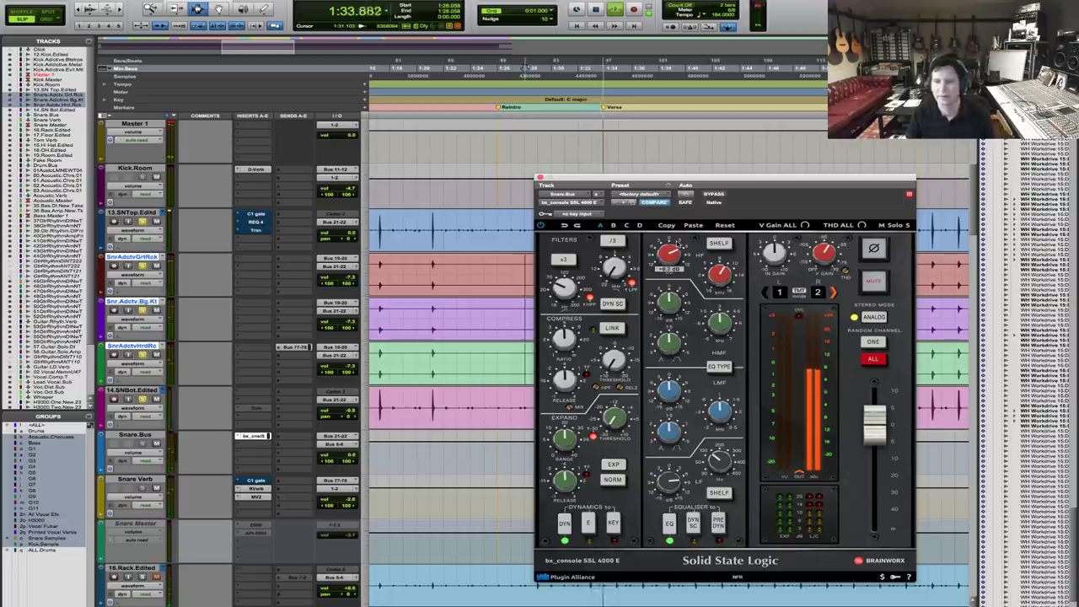
drag(722, 180, 725, 204)
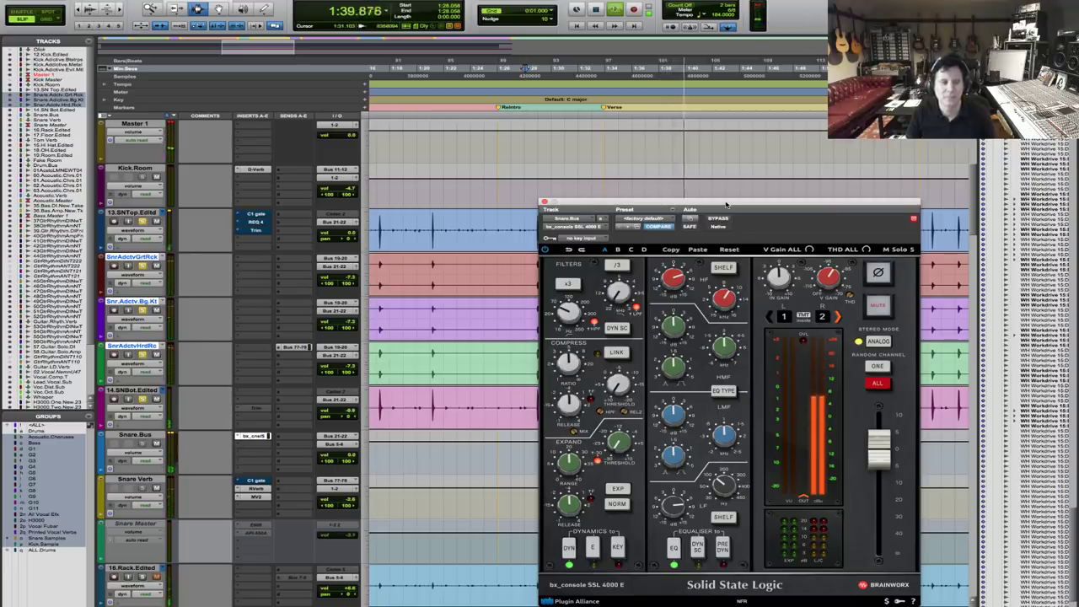
key(space)
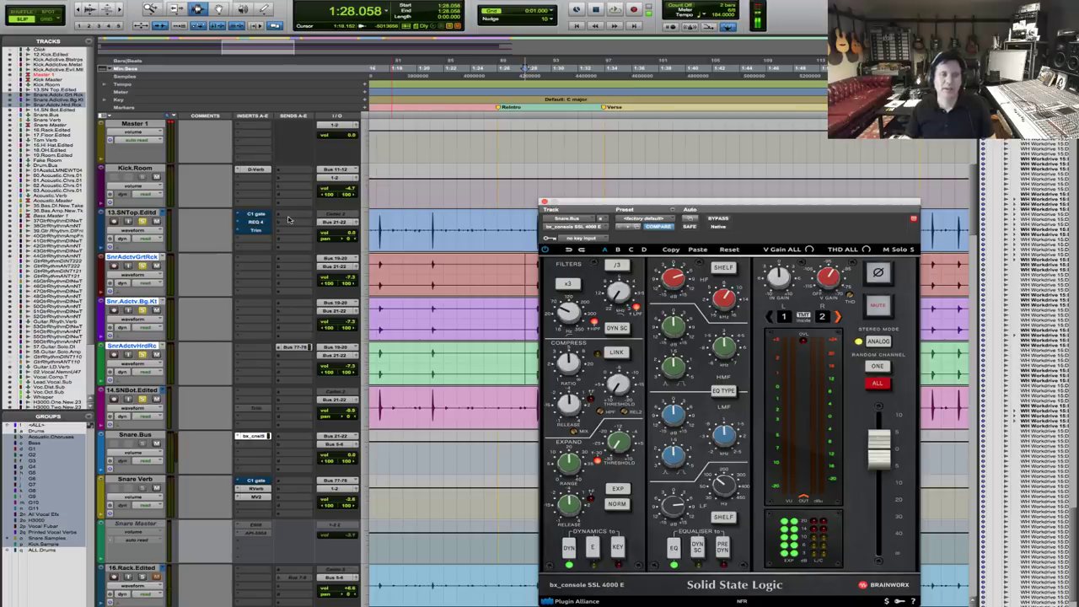
Toggle the ALL.Drums group, clear the snare solos and audition the full drums from 1:28.058.
click(49, 550)
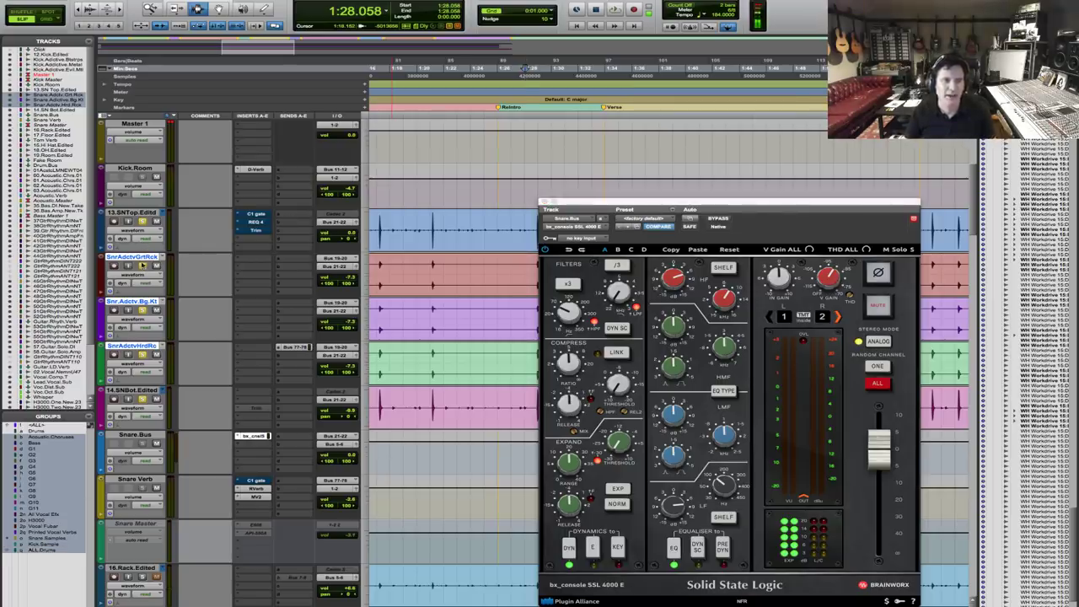
key(space)
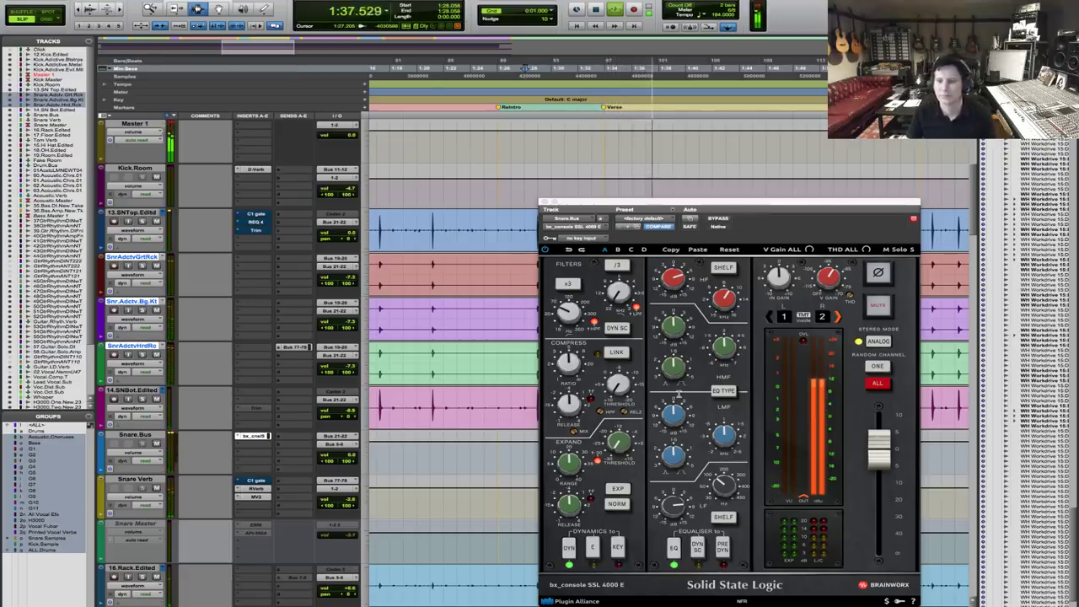
key(space)
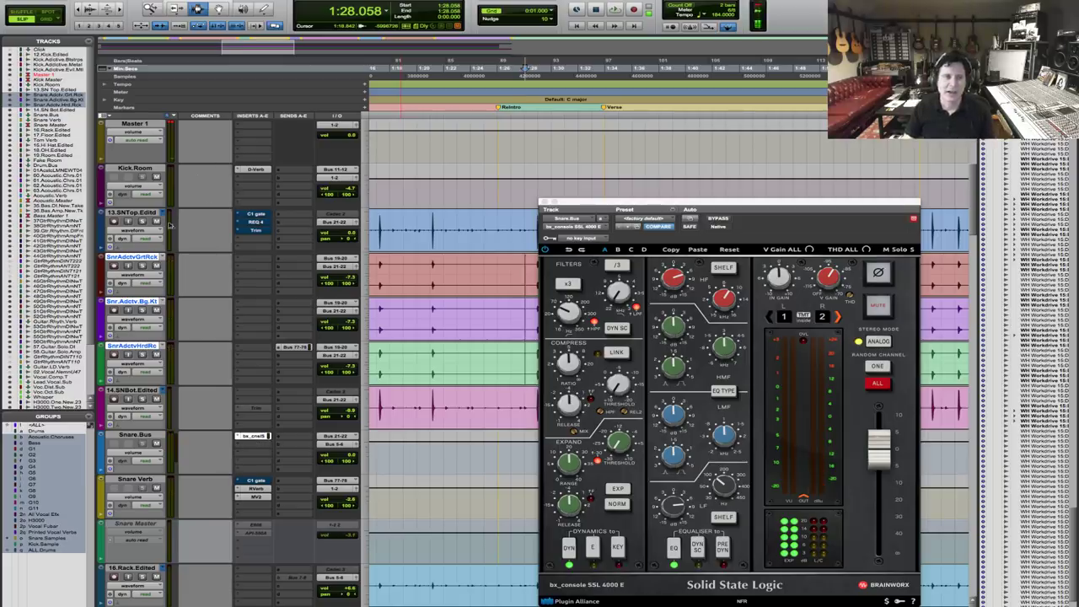
Solo the drums, open the REQ 4 equalizer on the top snare track and take it out of bypass.
click(143, 221)
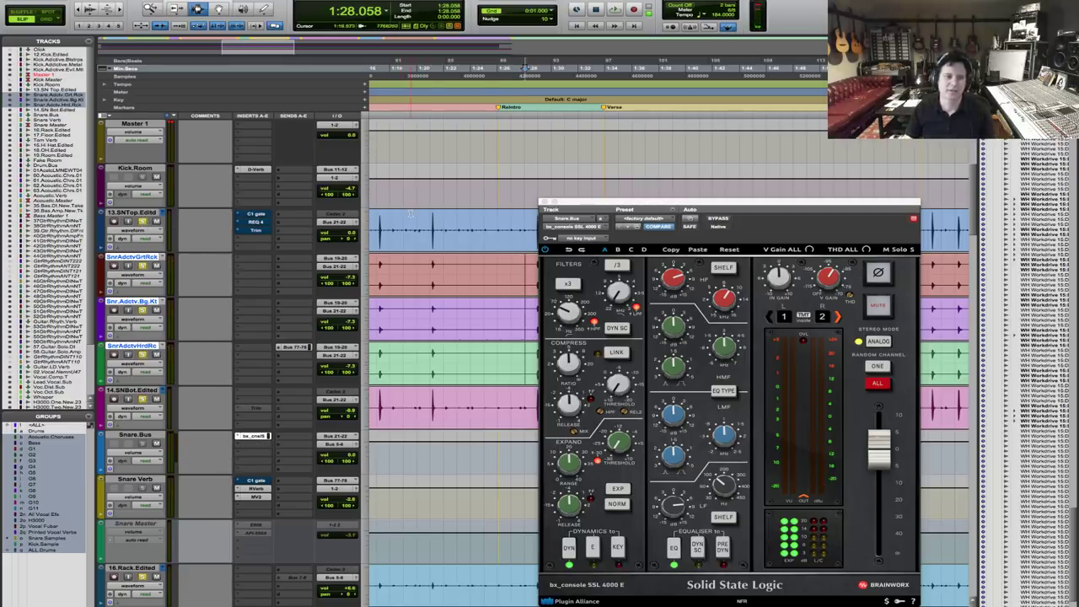
drag(602, 203, 627, 265)
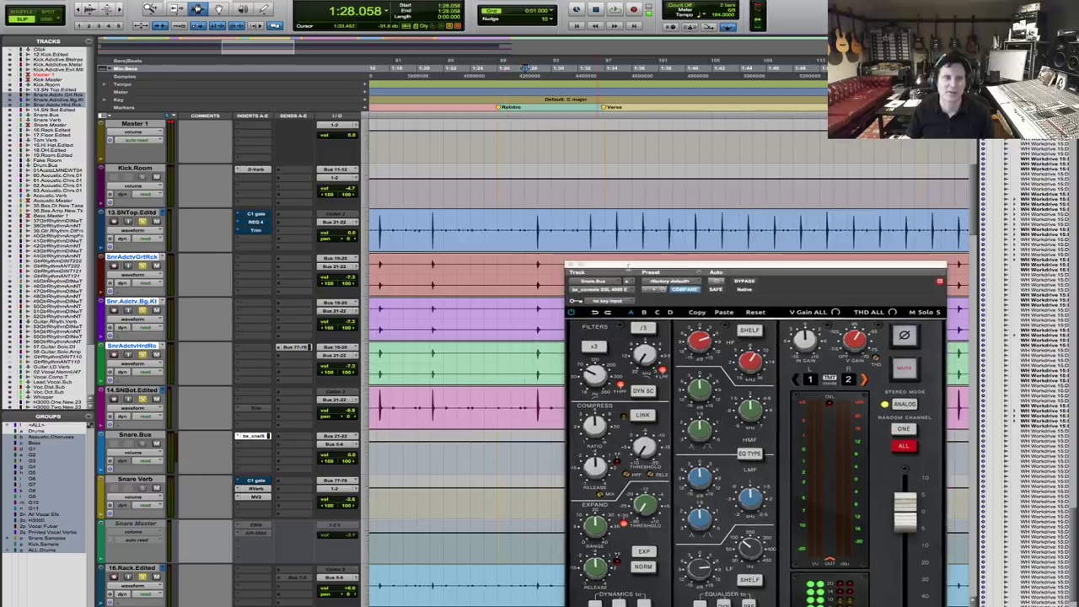
click(257, 222)
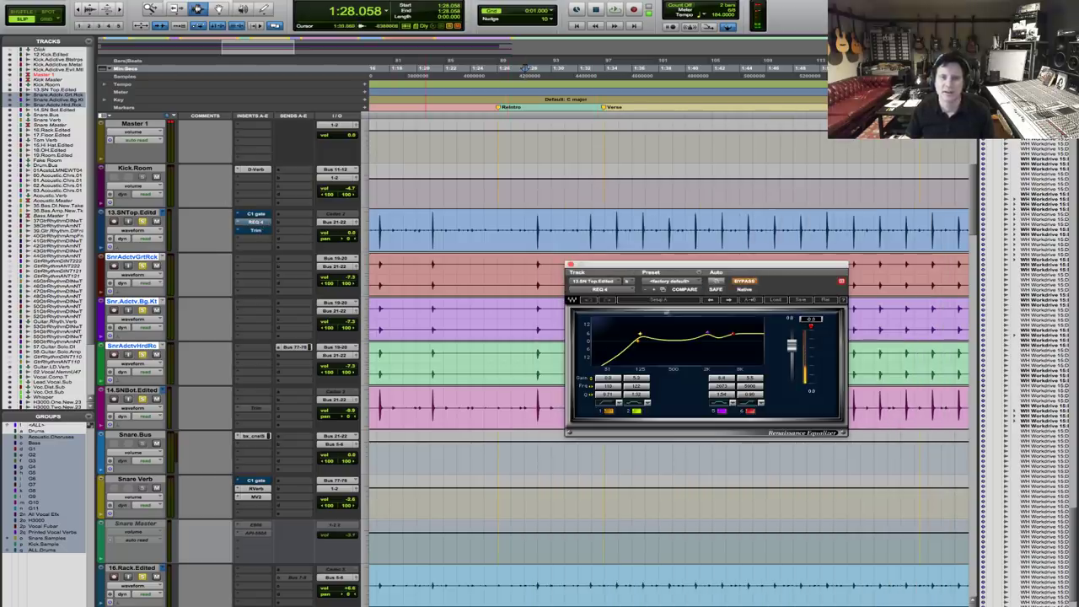
click(748, 283)
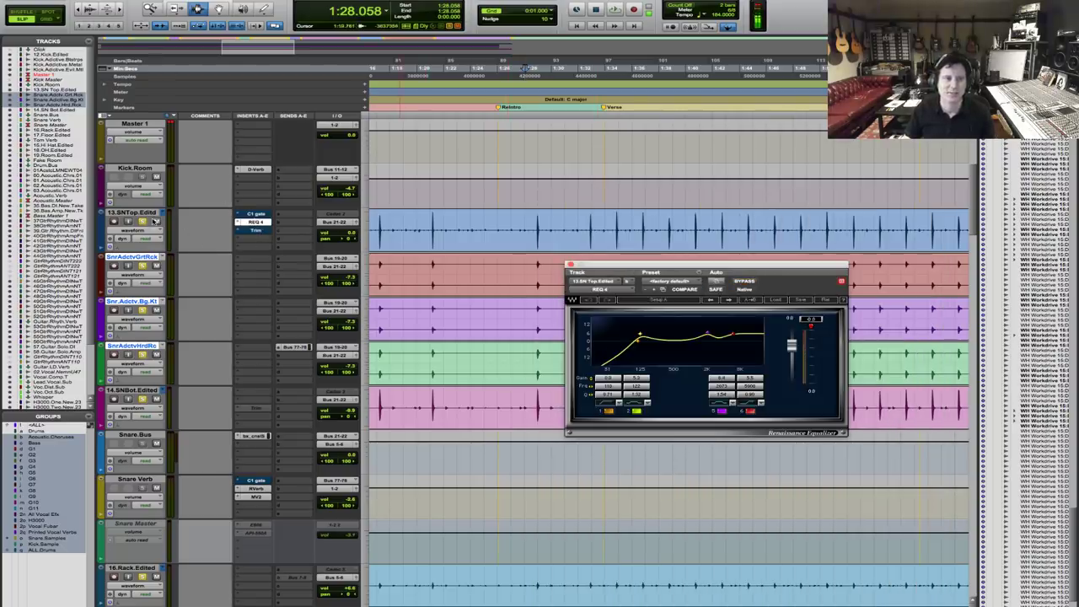
Solo only the top snare track and play from 1:32.483, comparing REQ 4 bypassed and active.
click(143, 222)
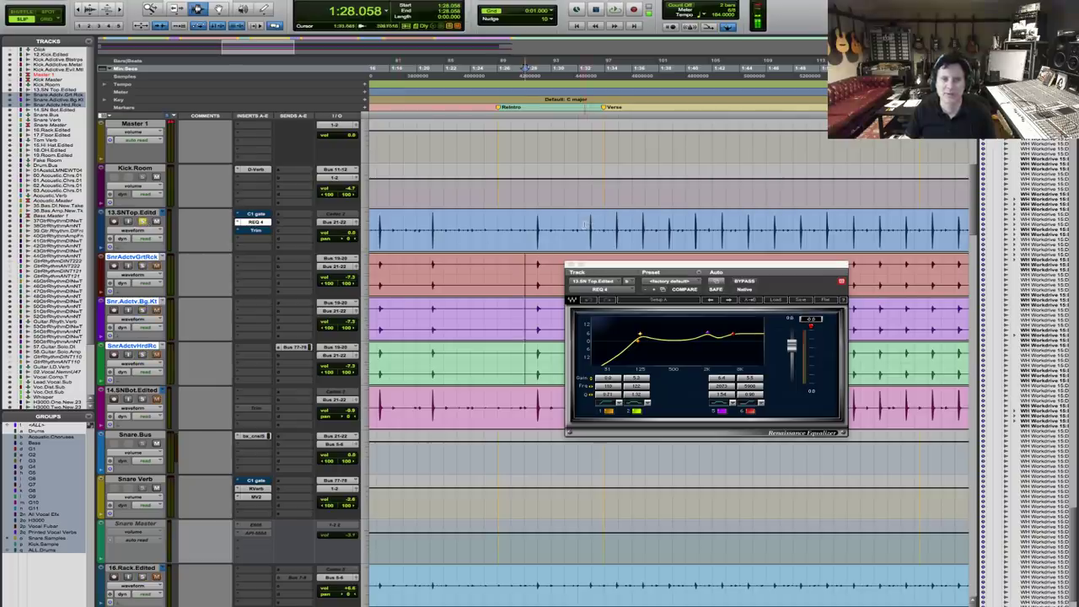
click(584, 224)
key(space)
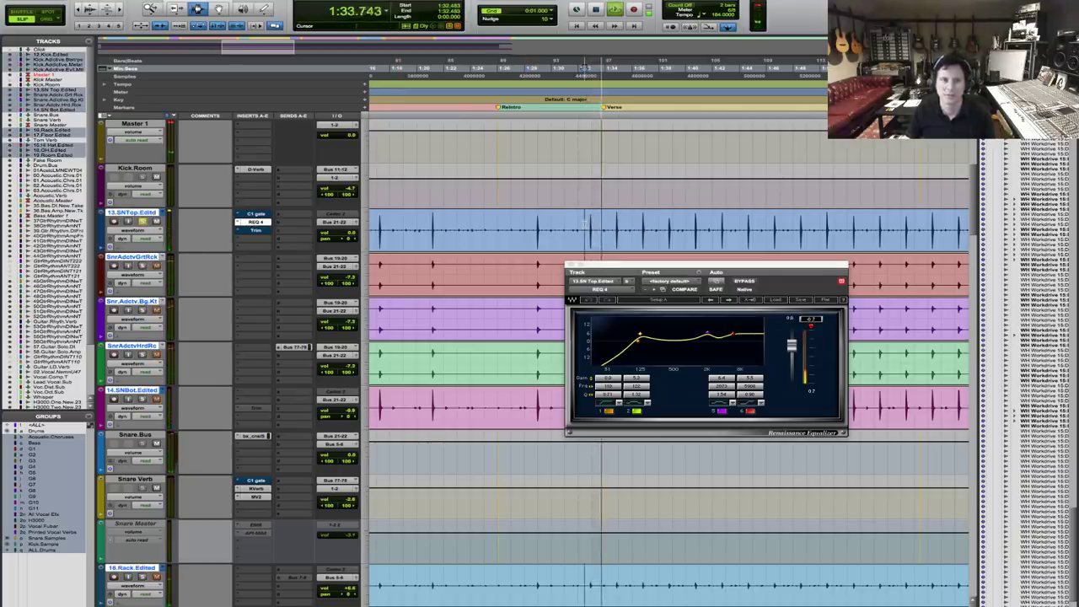
click(750, 283)
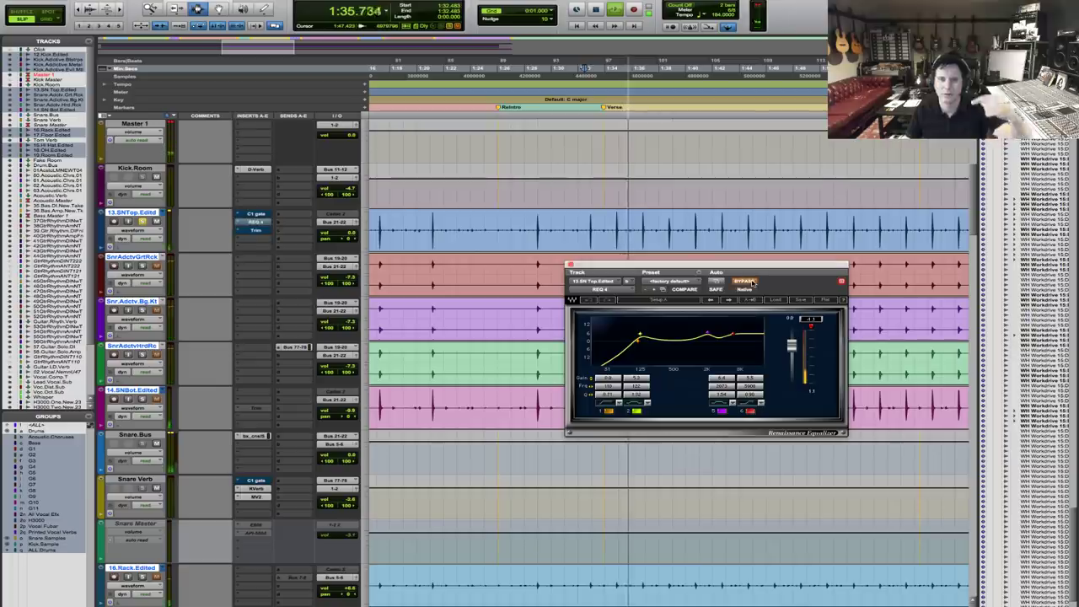
click(746, 282)
key(space)
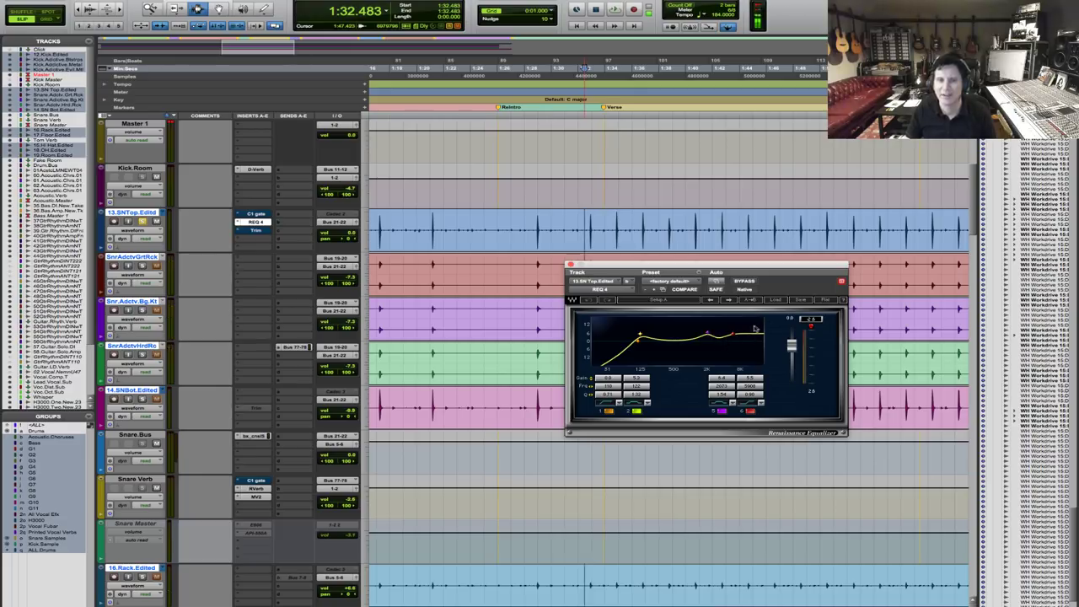
Solo the bottom snare with the top snare and raise its volume to about -6.6 dB during playback.
key(space)
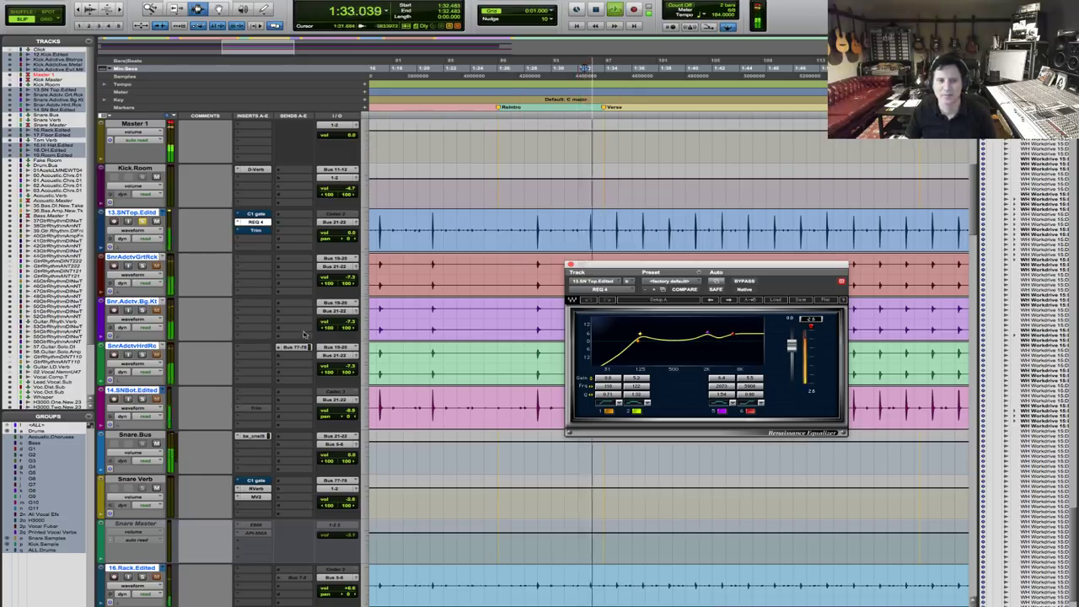
key(space)
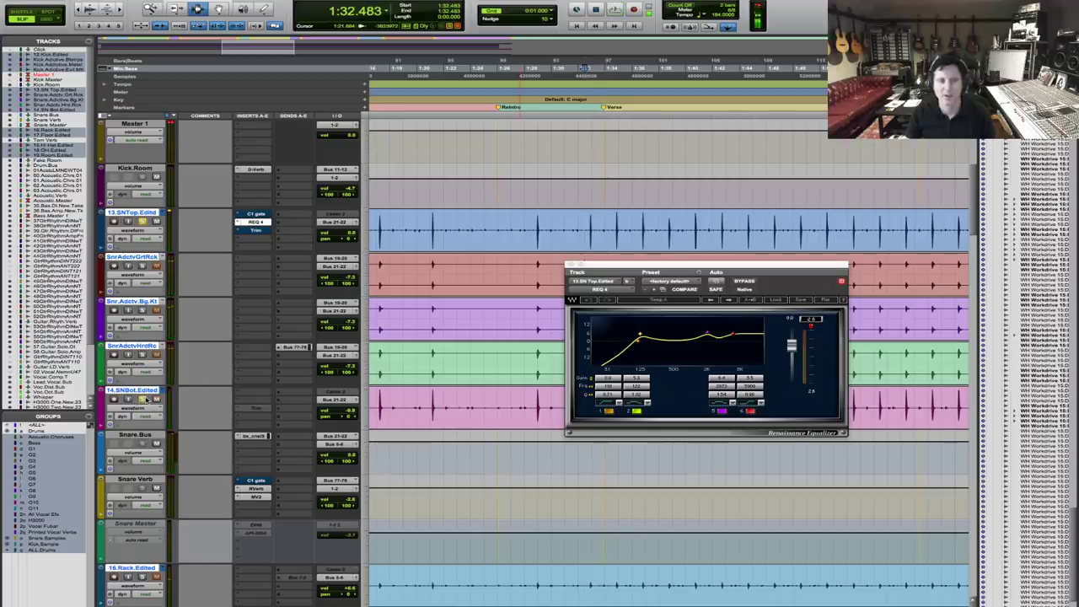
key(space)
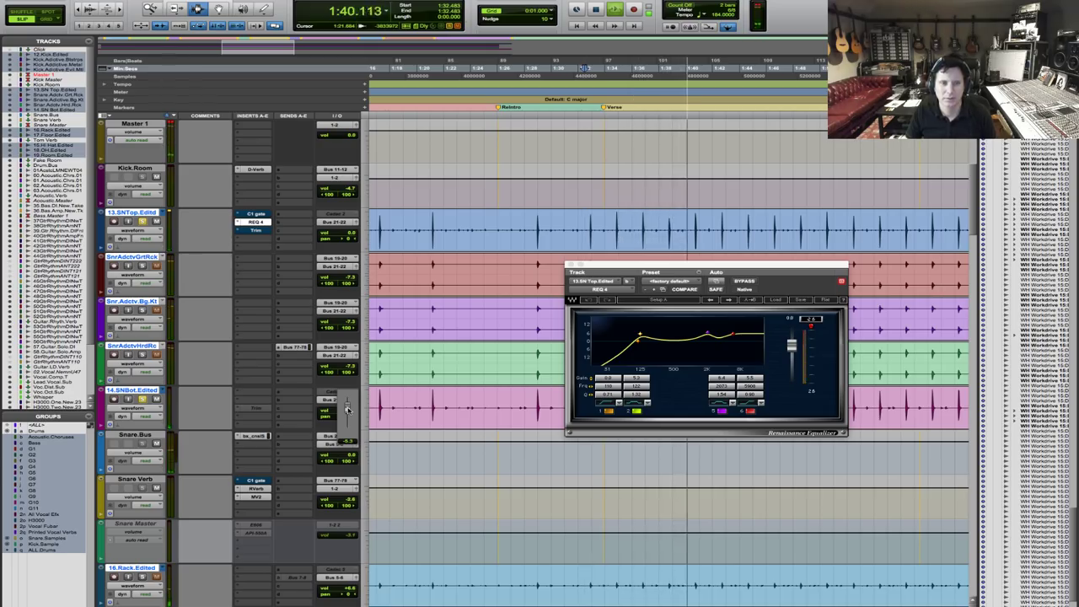
key(space)
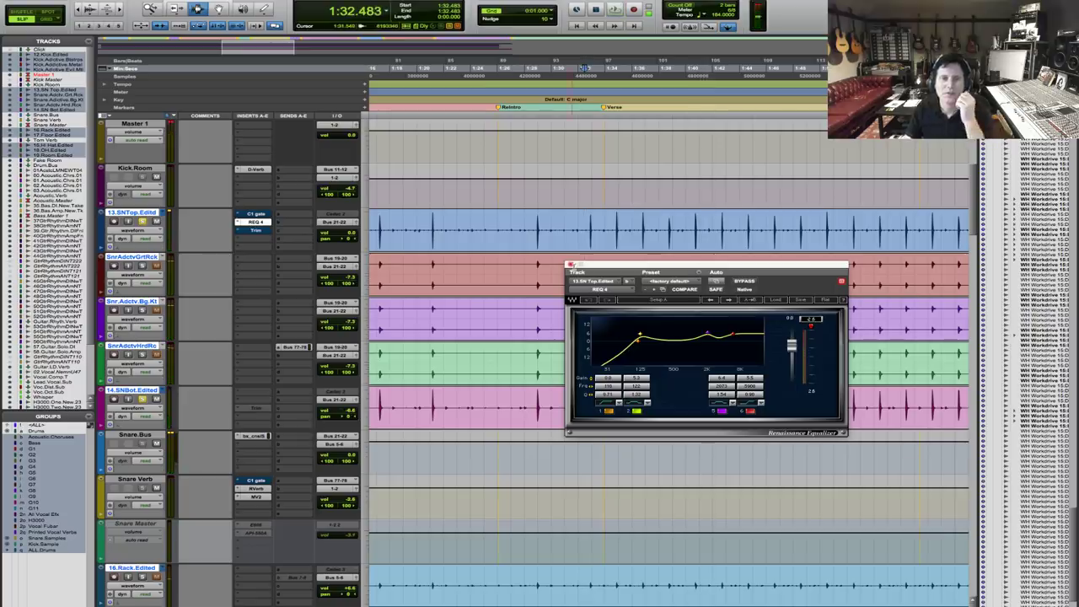
click(570, 264)
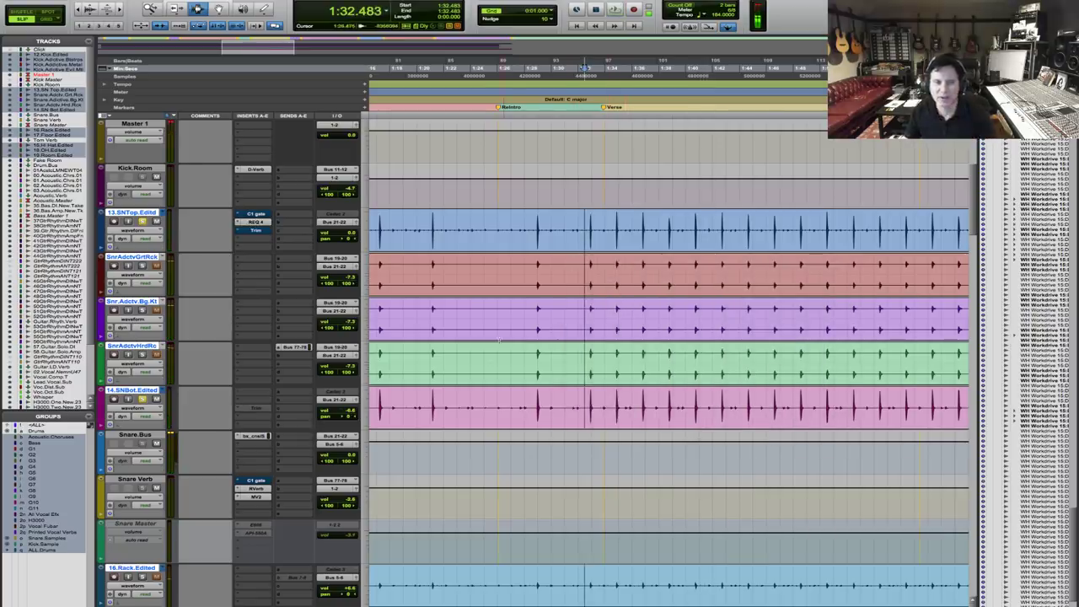
click(251, 395)
mouse_move(260, 409)
click(354, 472)
Audition the top and bottom snare tracks together from 2:04.925, just before the second chorus.
scroll(718, 253, down, 2)
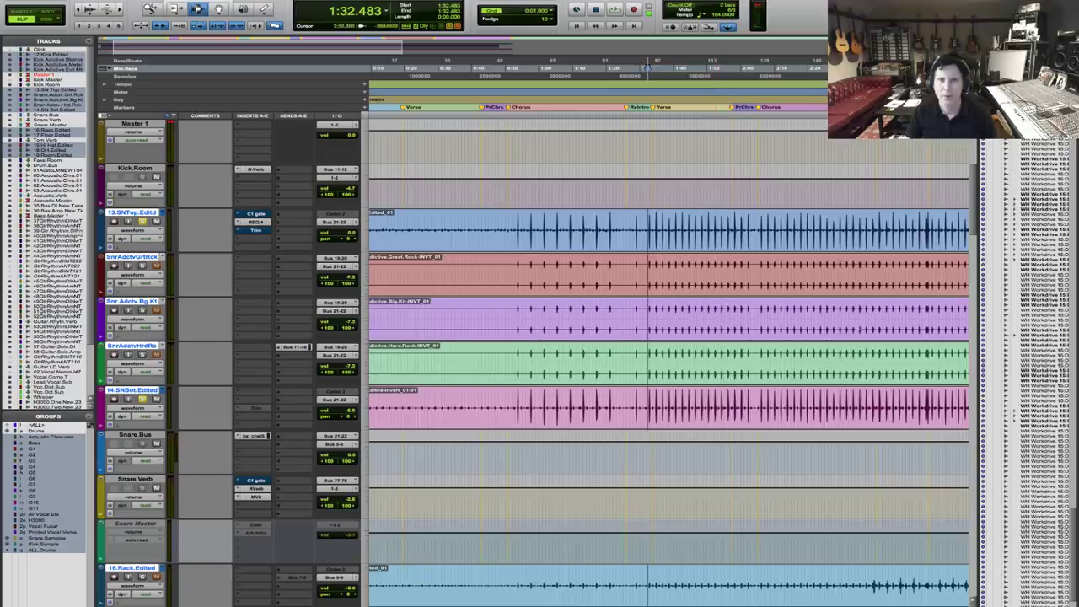
scroll(530, 268, right, 3)
click(486, 239)
key(space)
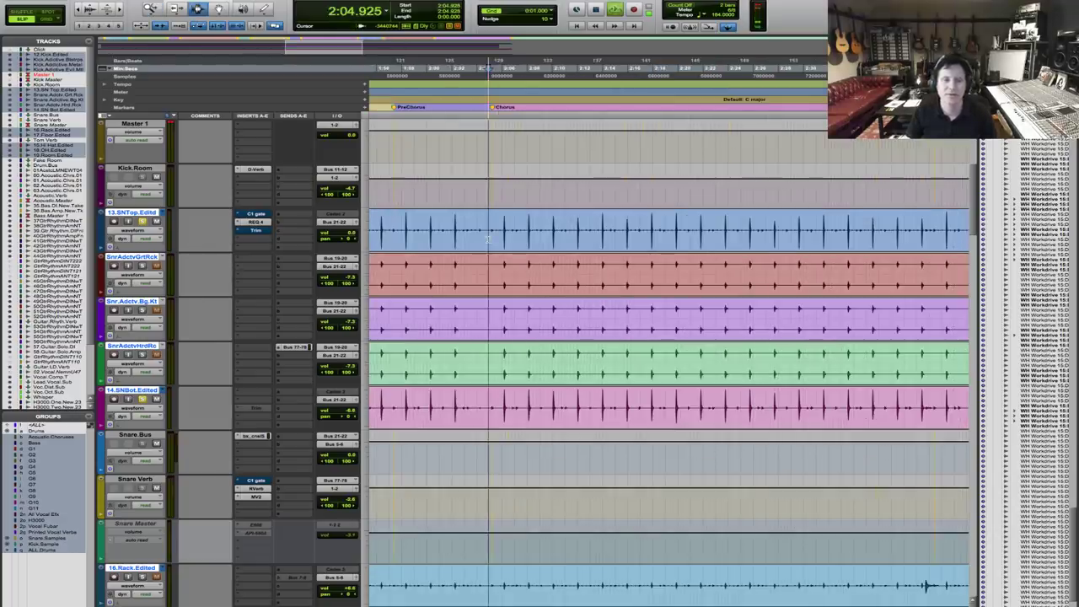
scroll(672, 269, up, 2)
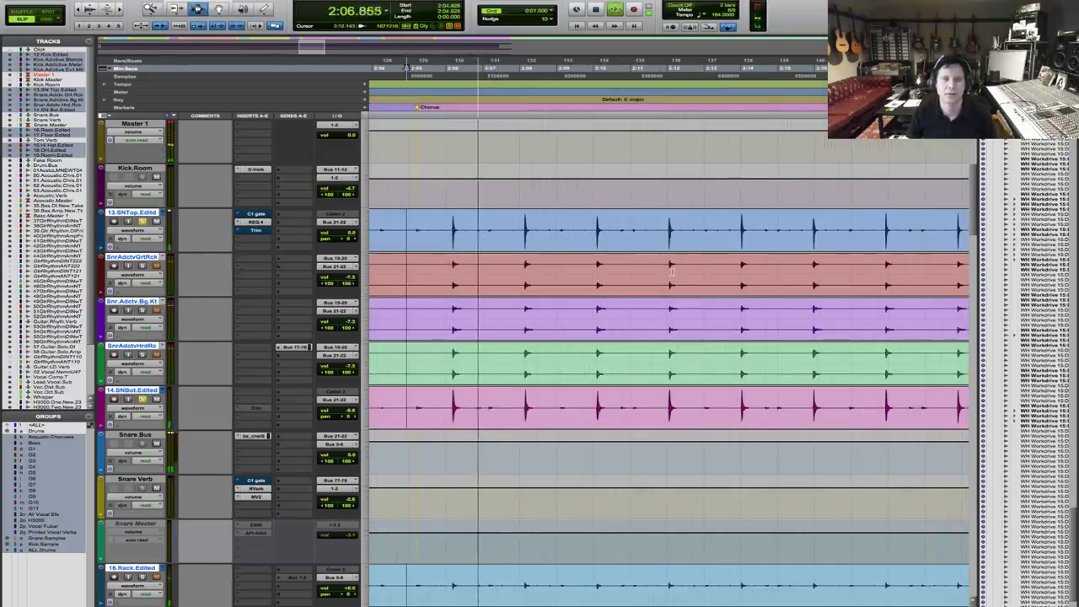
scroll(672, 269, down, 3)
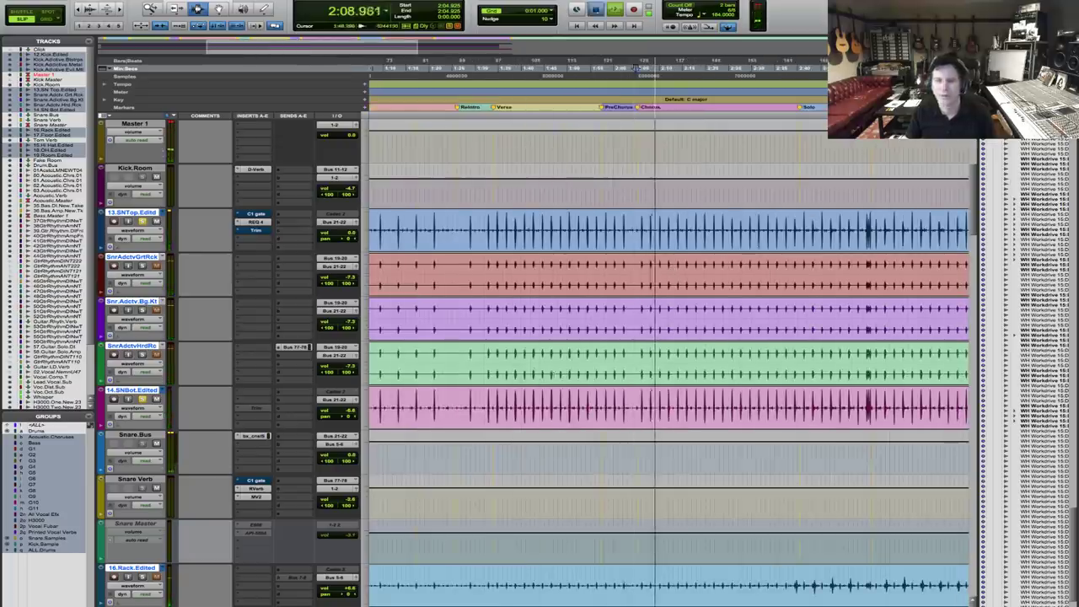
key(space)
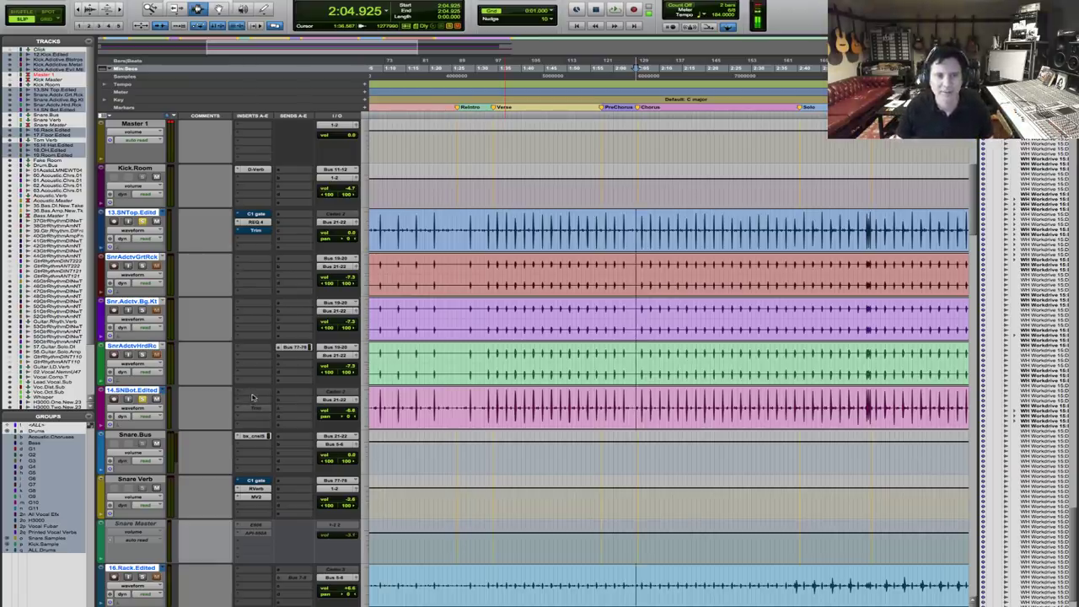
Insert the RCompressor (Renaissance Compressor) plug-in in the first insert slot of the bottom snare track.
click(251, 397)
mouse_move(279, 409)
mouse_move(415, 382)
scroll(514, 217, down, 3)
scroll(516, 522, down, 5)
click(520, 526)
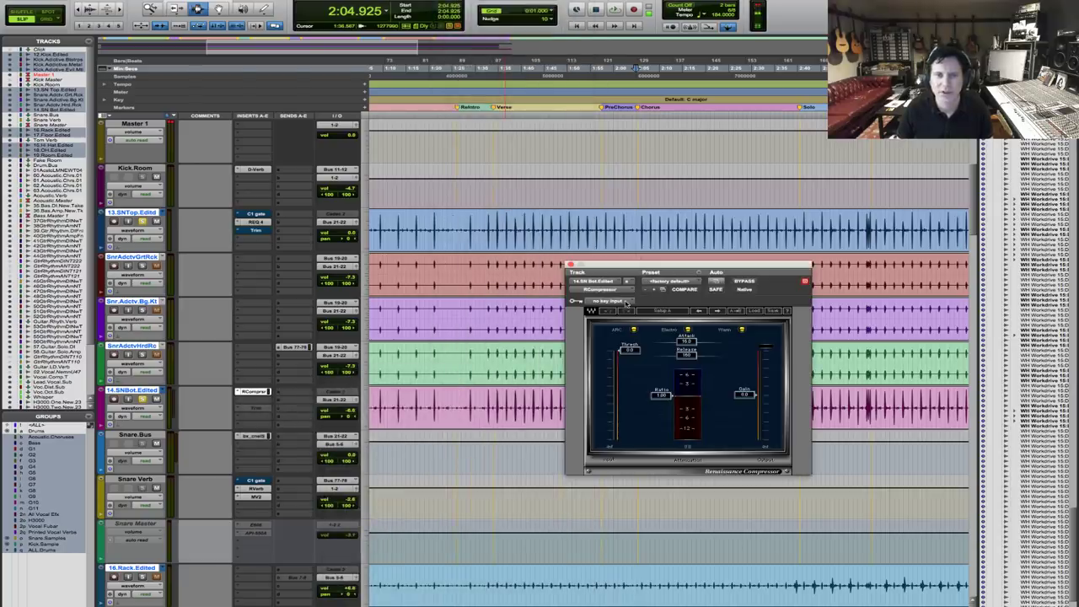
Set the RCompressor's side-chain key input on the bottom snare track to Bus 128 (Mono).
click(626, 301)
mouse_move(611, 327)
mouse_move(683, 328)
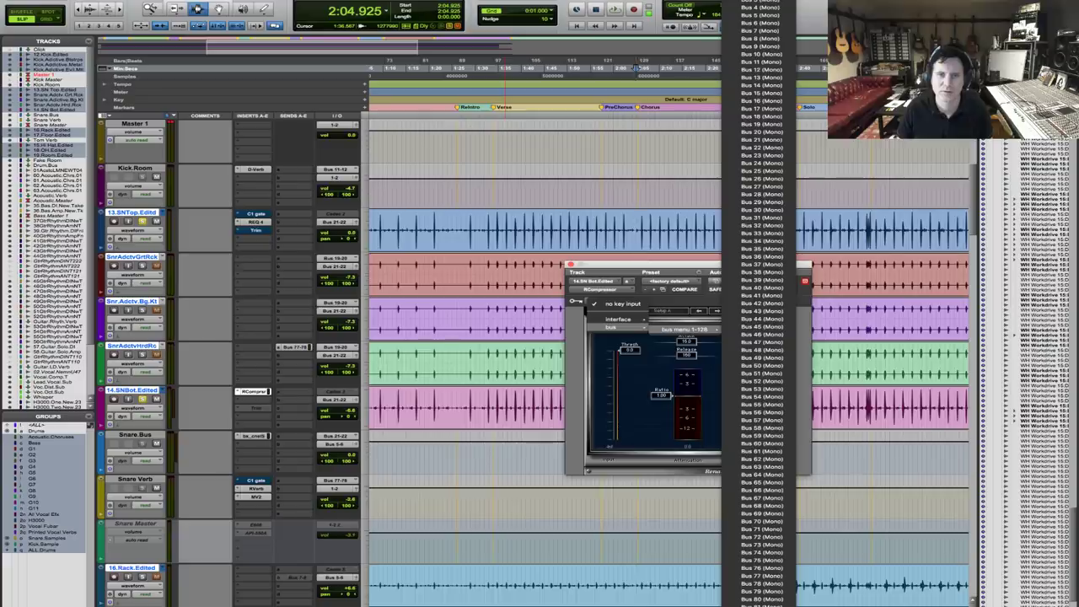
scroll(758, 337, down, 6)
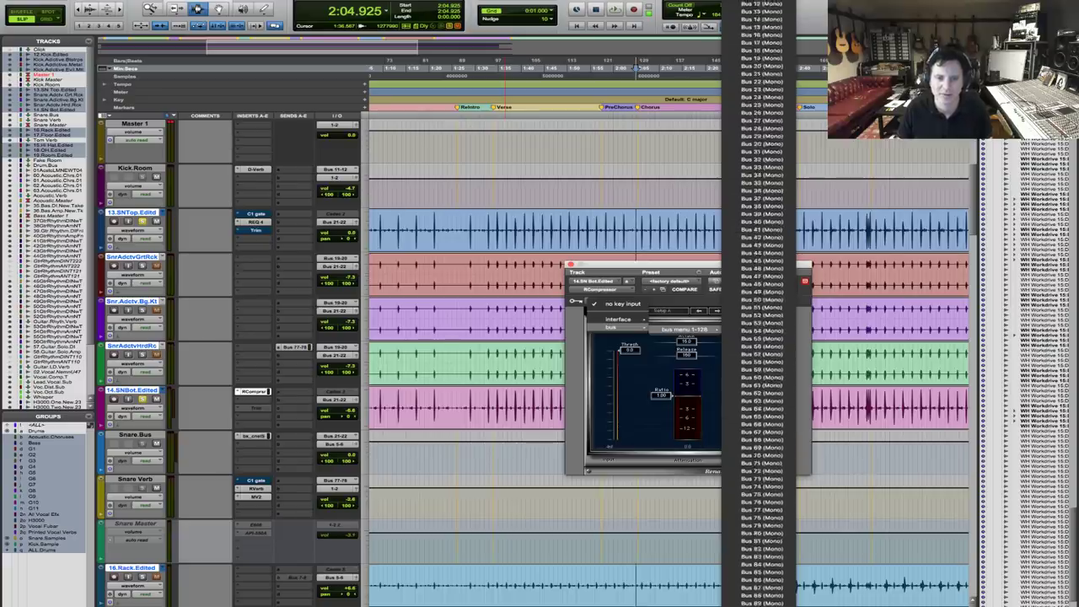
scroll(763, 337, down, 9)
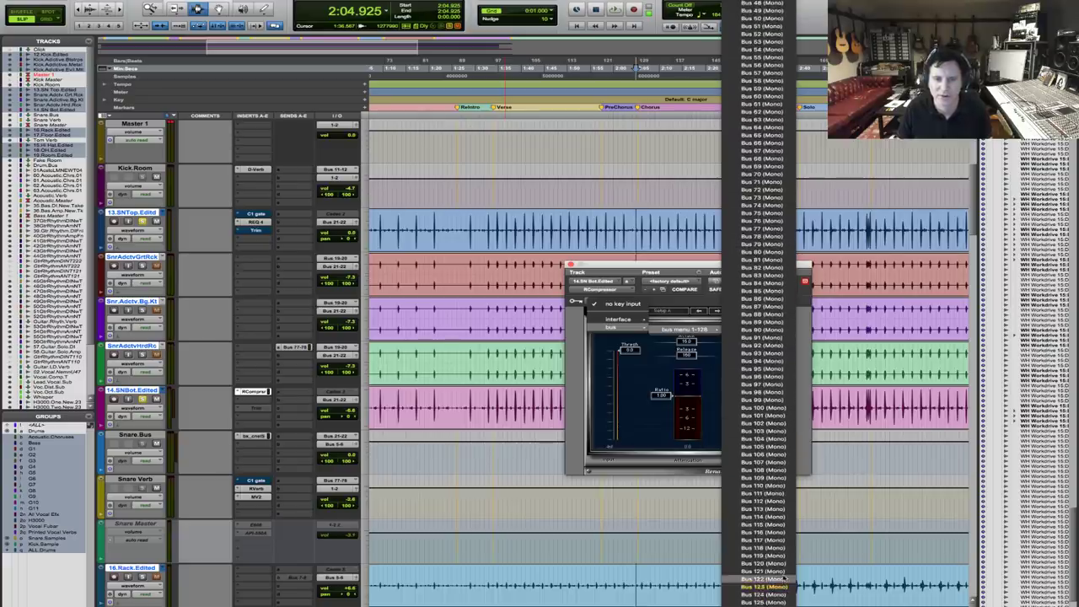
click(523, 381)
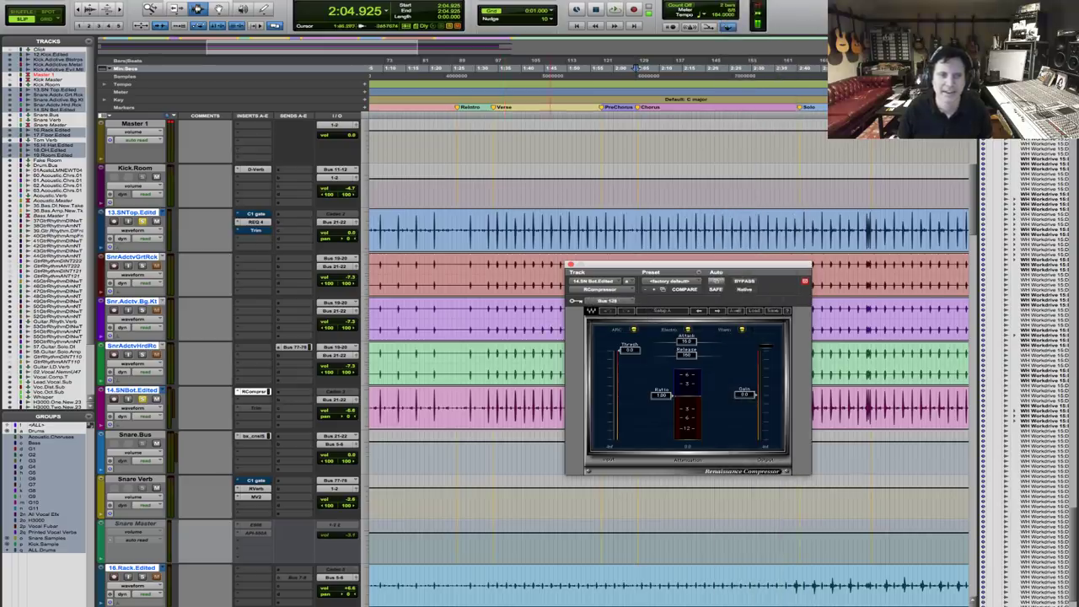
scroll(796, 226, up, 4)
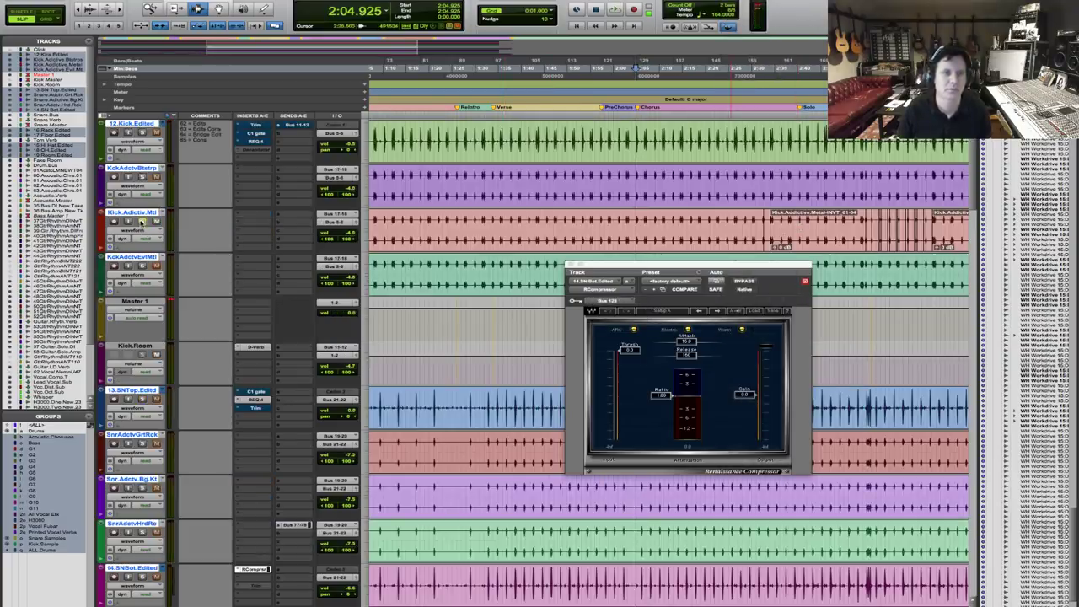
Audition the soloed Kick.Adictiv.Mtl track from 2:04.925 with the timeline zoomed in.
key(space)
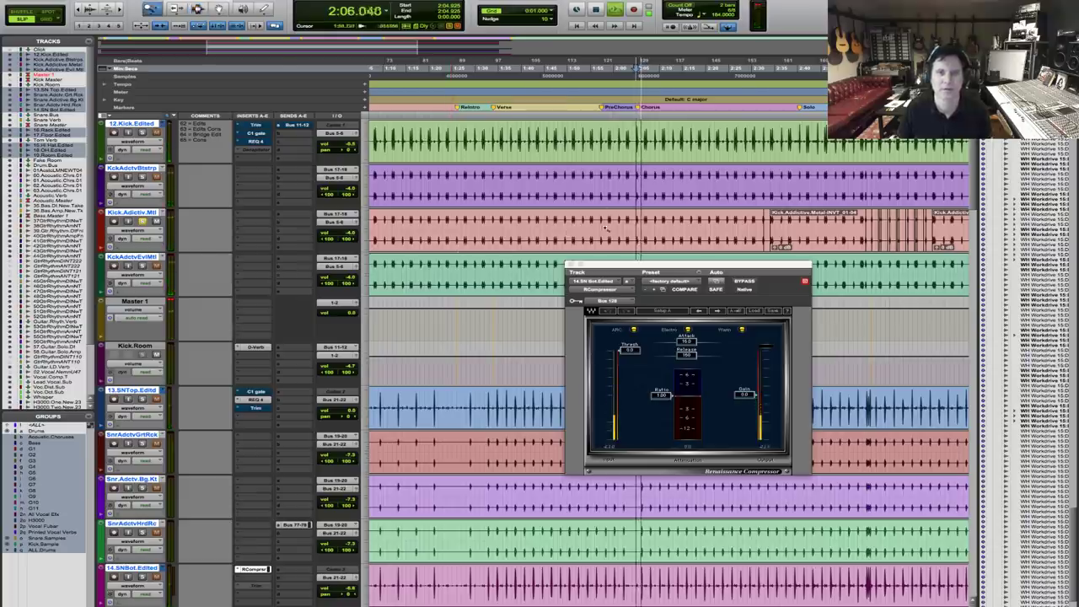
key(ctrl+bracketright)
key(space)
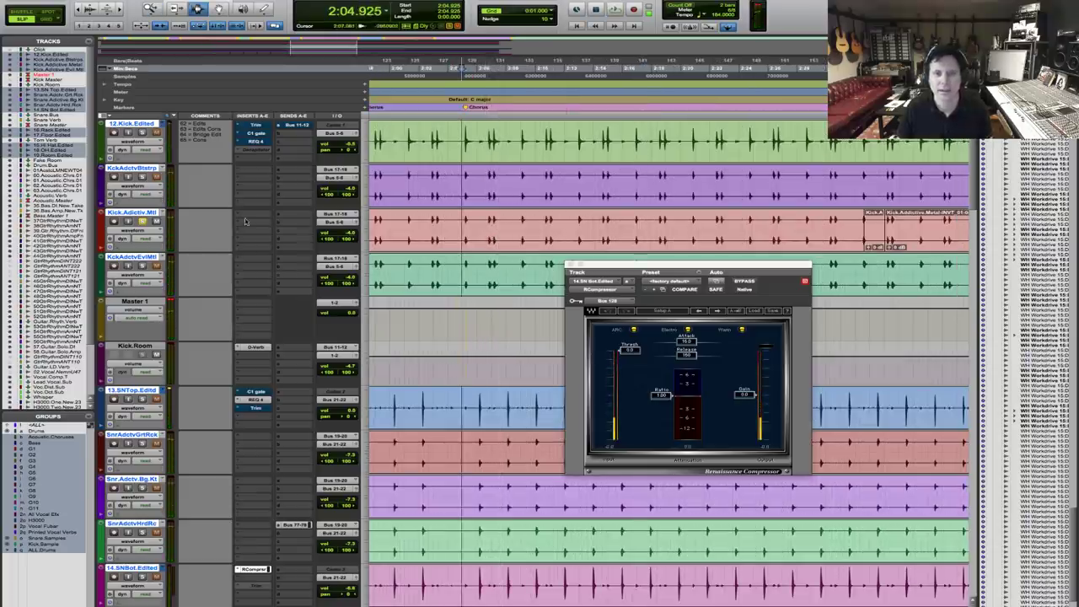
Add a send to Bus 128 (Mono) in the first send slot of the Kick.Adictiv.Mtl track.
click(288, 217)
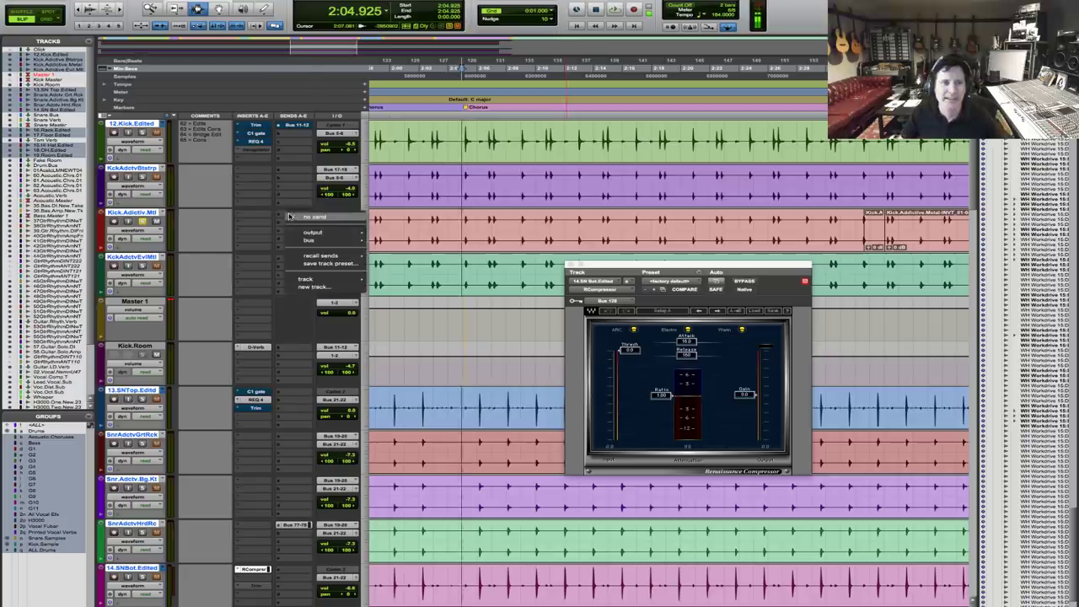
mouse_move(305, 241)
mouse_move(410, 242)
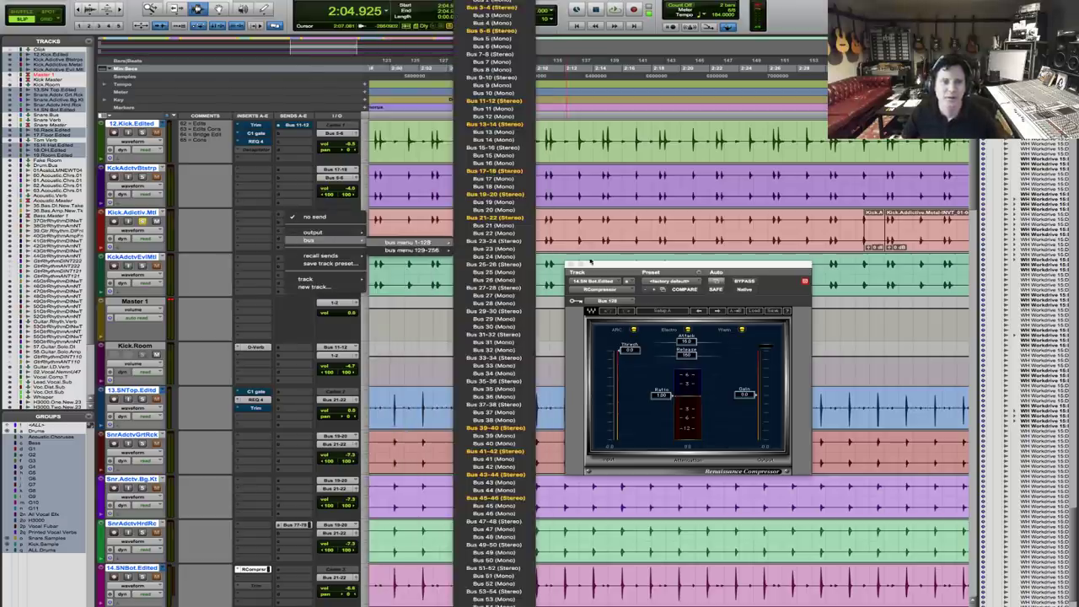
scroll(496, 337, down, 15)
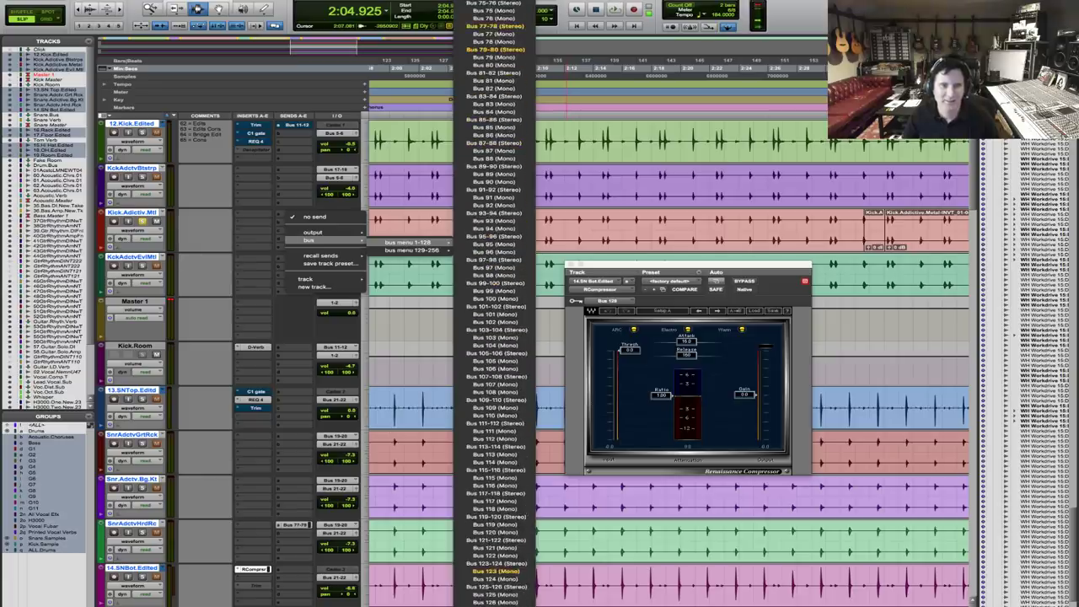
click(494, 571)
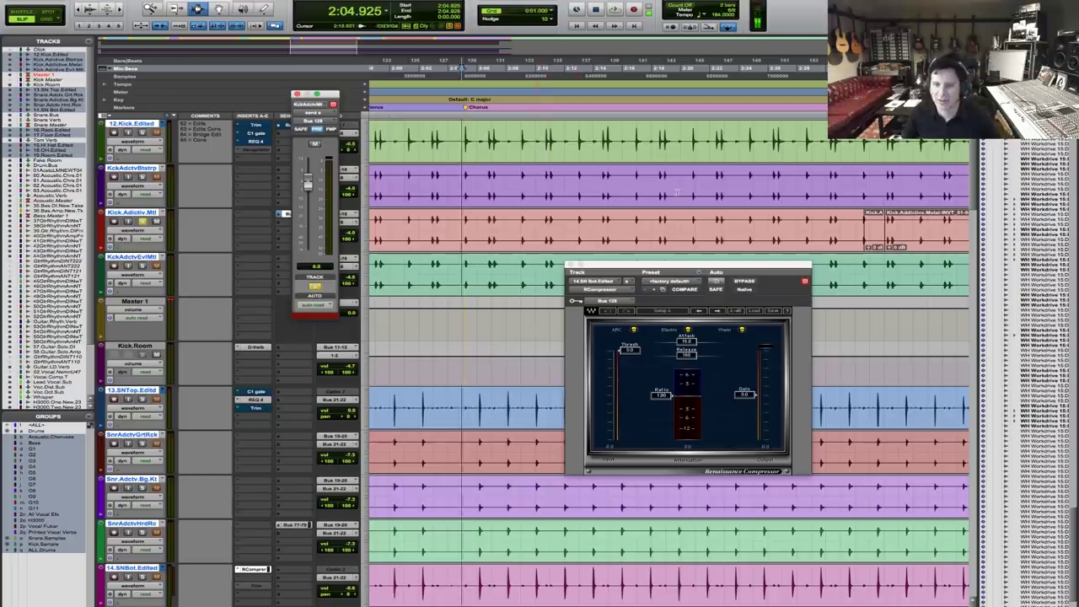
Audition the kick feeding Bus 128, and play the soloed bottom snare on its own from 2:04.925.
key(space)
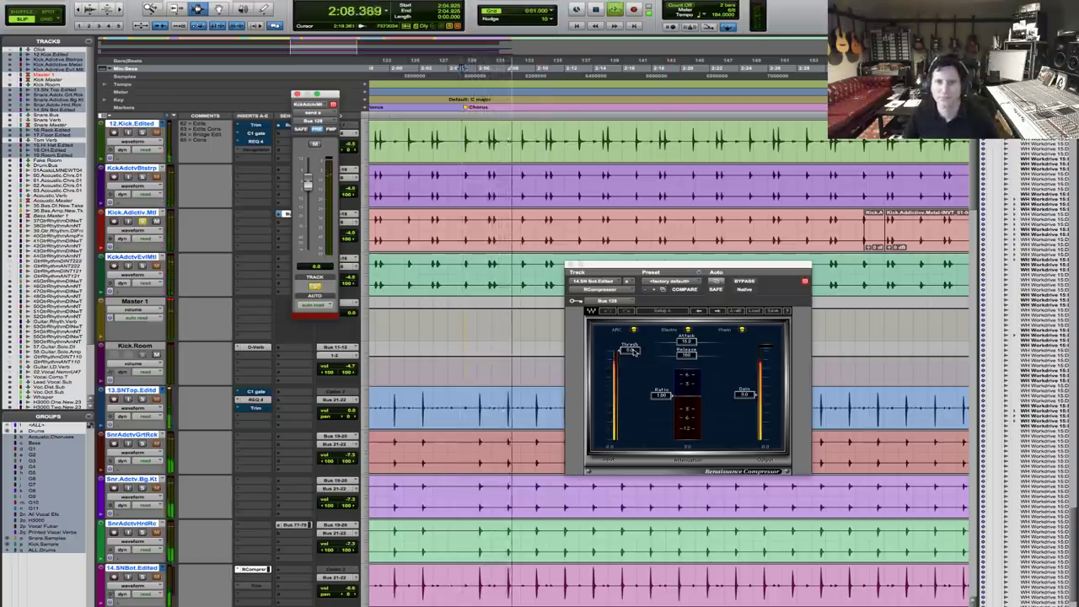
key(space)
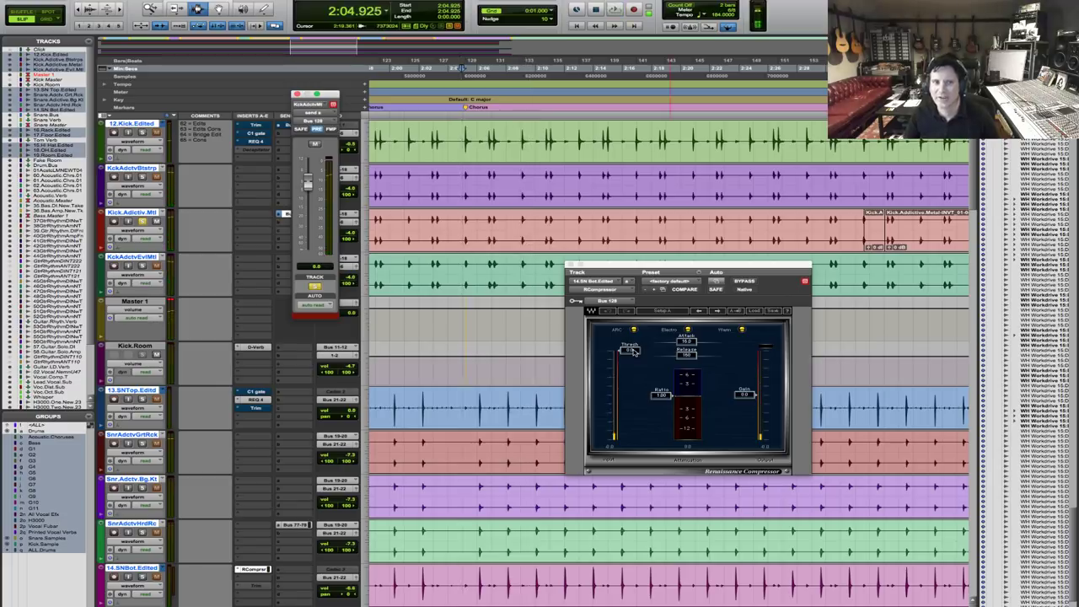
click(634, 352)
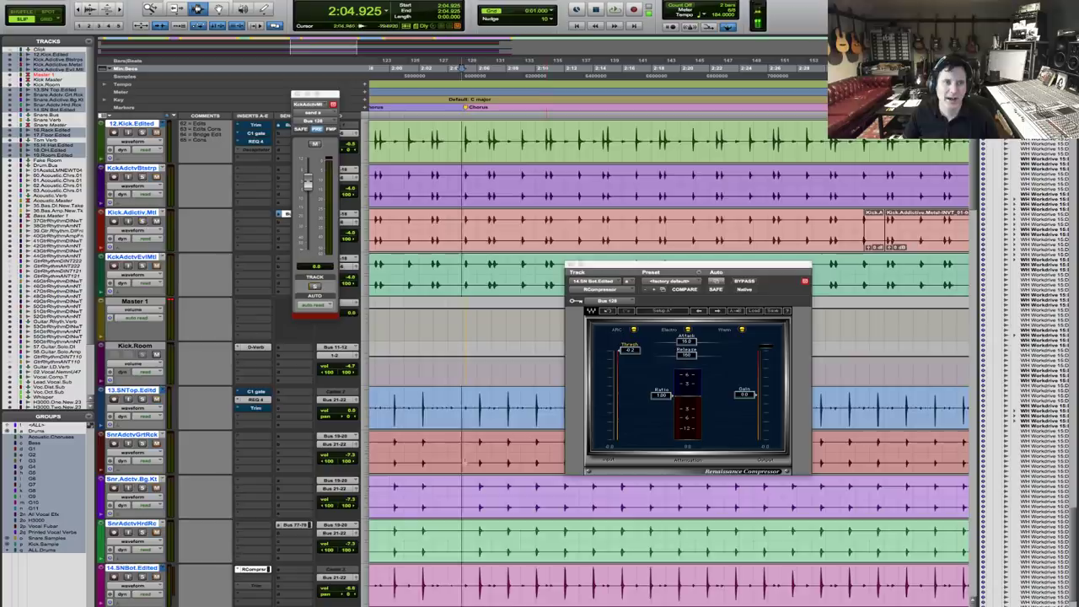
scroll(141, 333, down, 5)
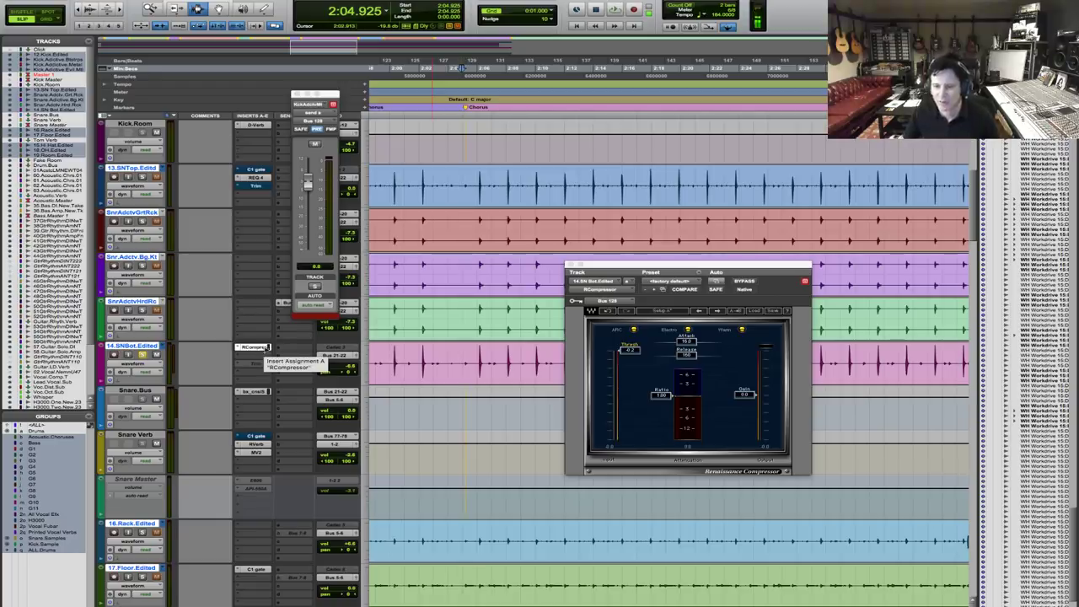
key(space)
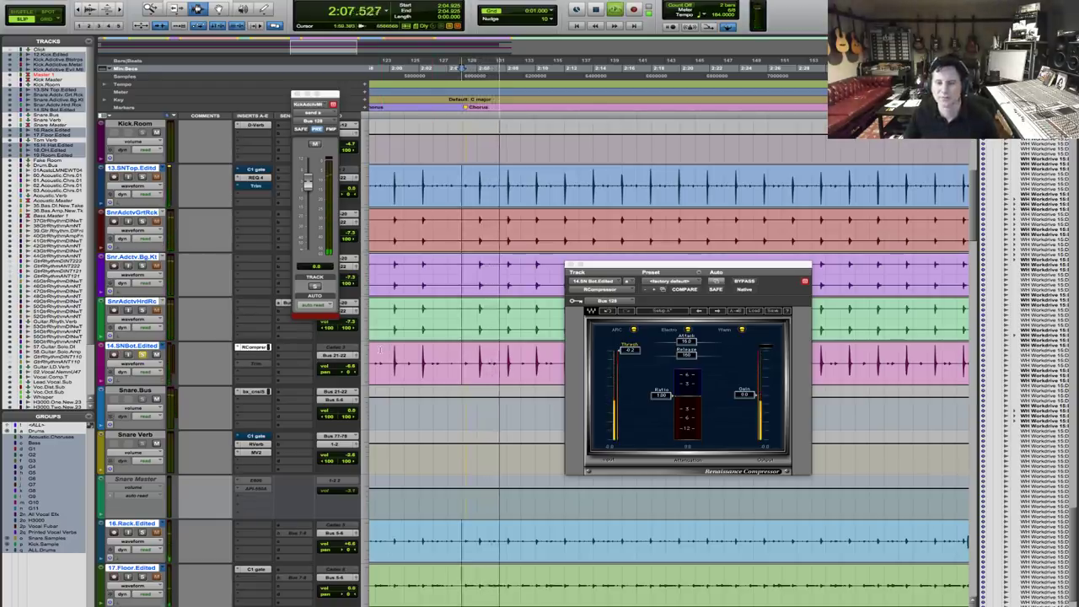
key(space)
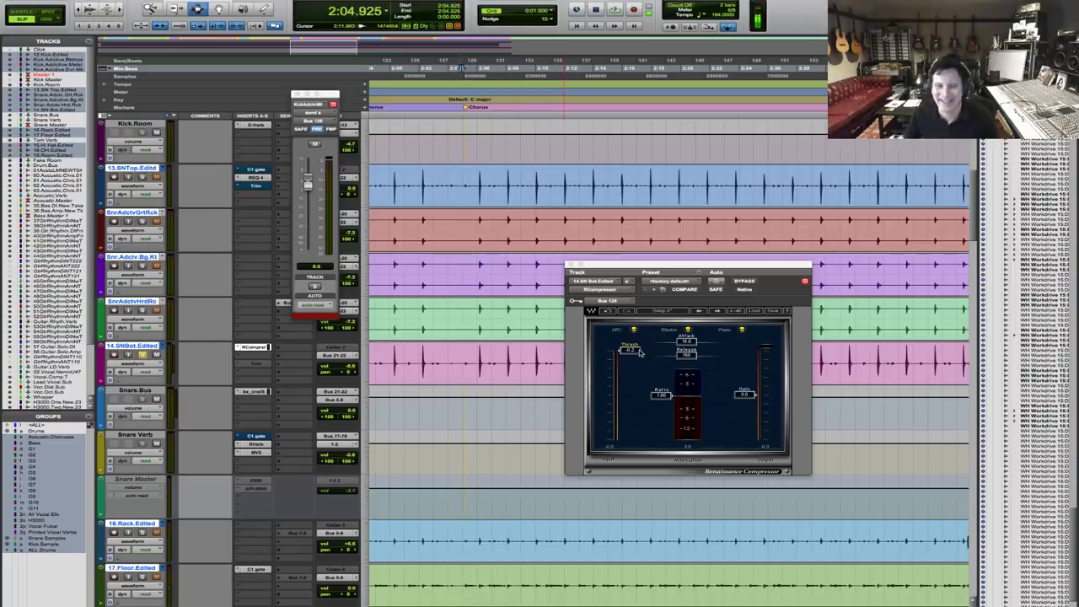
Set the bottom snare's RCompressor threshold to about -27.4 and its ratio to about 3.47 during playback.
key(space)
drag(629, 356, 630, 372)
drag(664, 405, 664, 419)
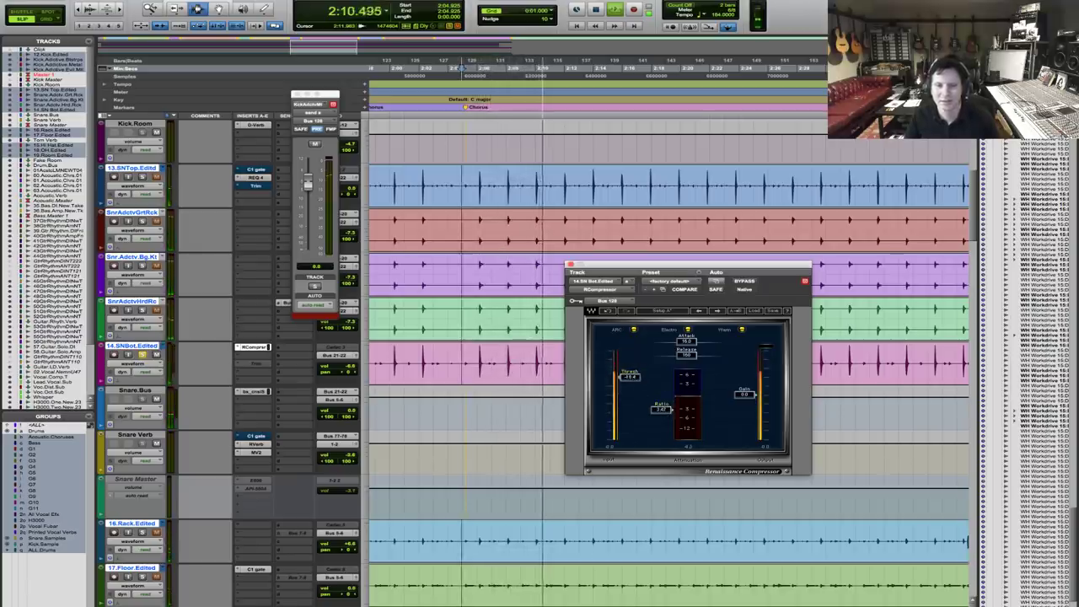
drag(630, 376, 630, 383)
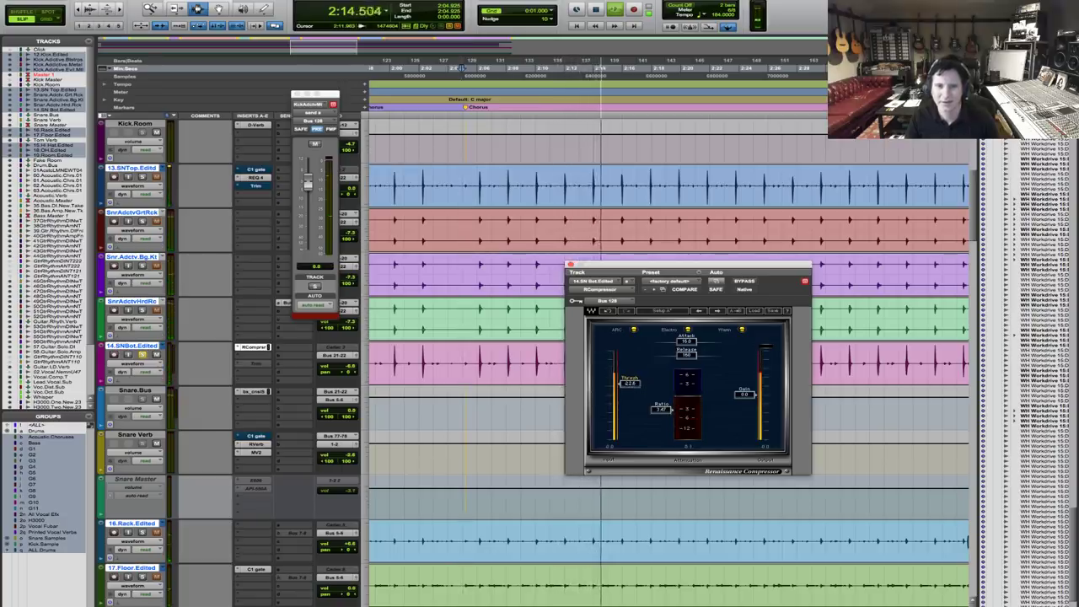
drag(630, 386, 628, 407)
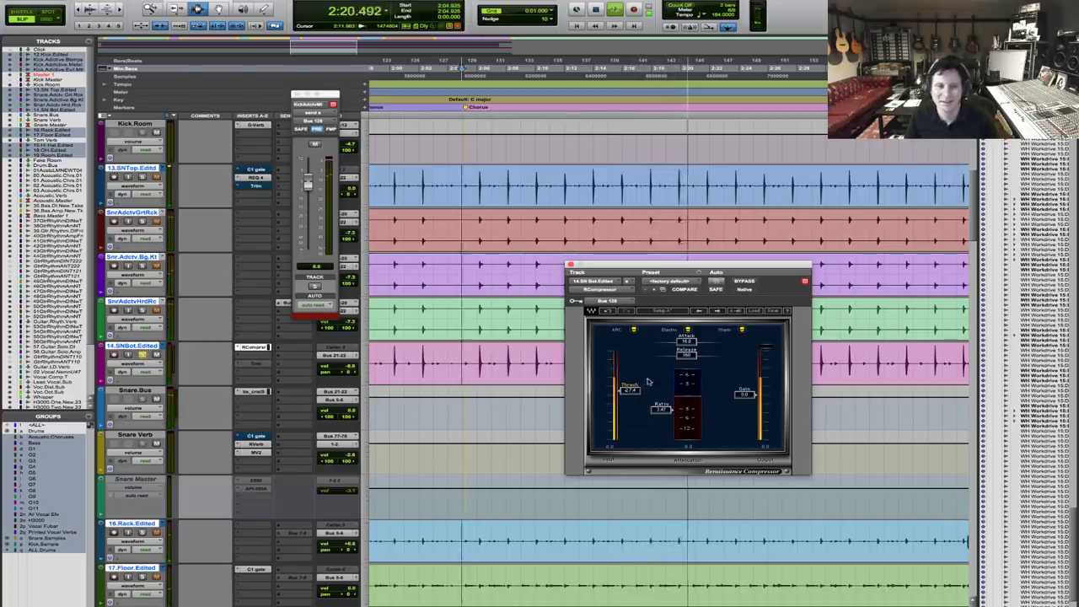
Compare the bottom snare with the RCompressor bypassed and active during playback, leaving the compressor active.
click(745, 281)
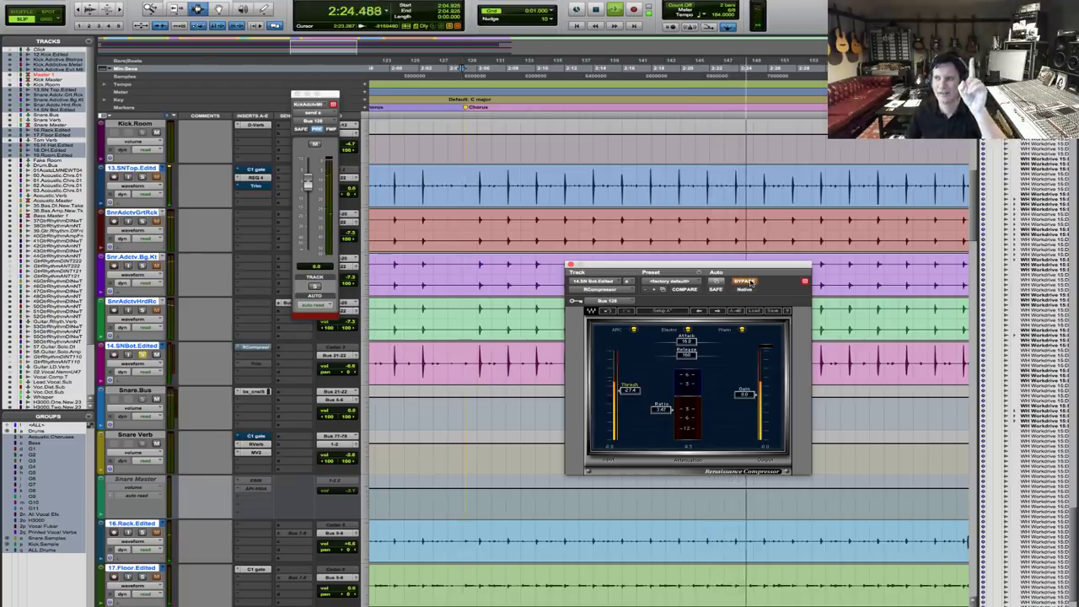
click(747, 282)
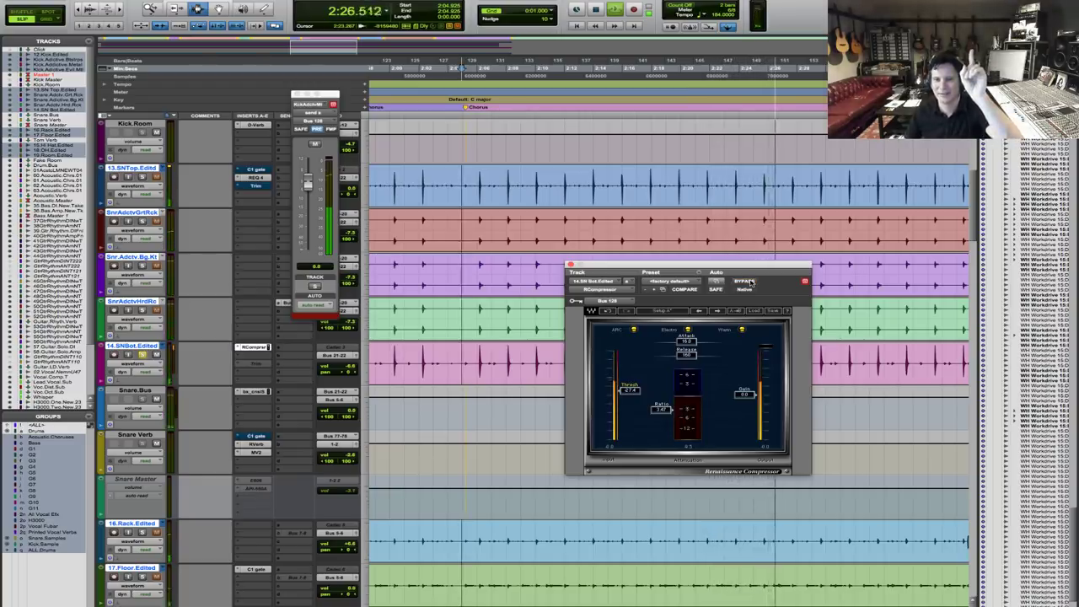
click(747, 281)
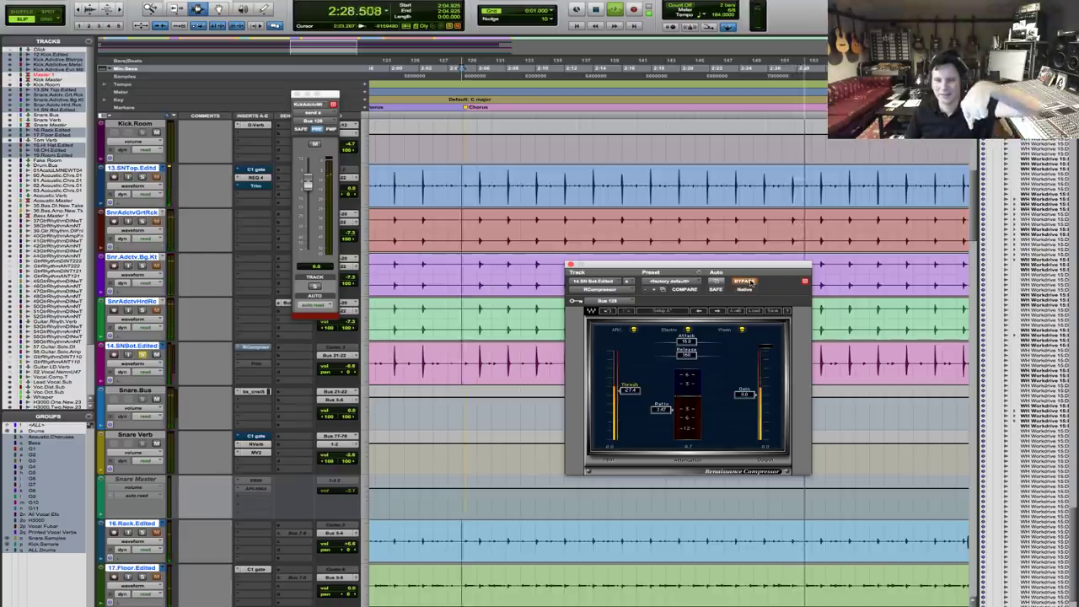
click(746, 282)
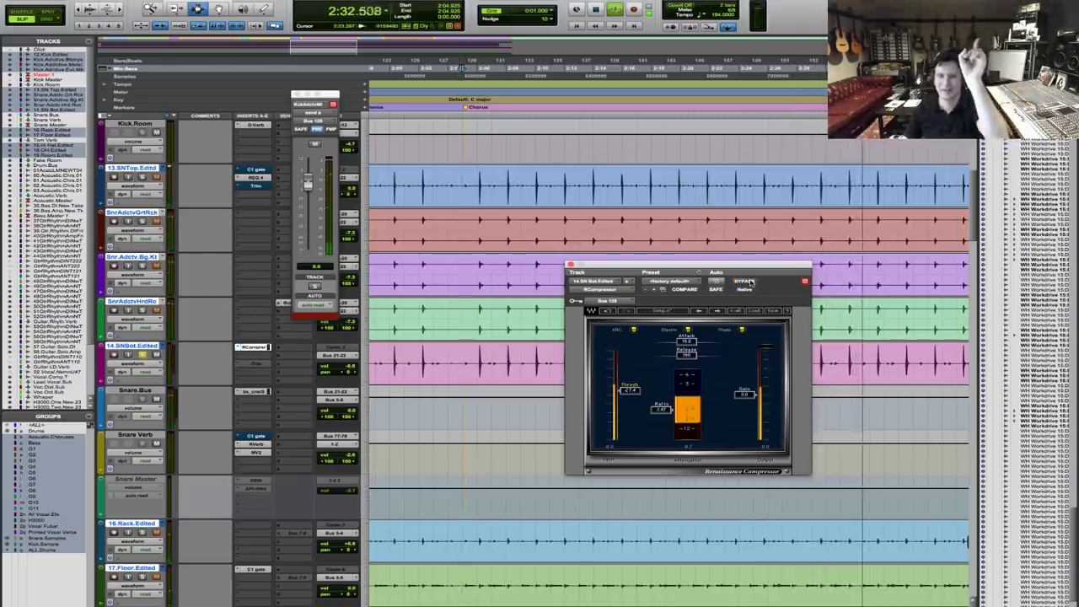
key(space)
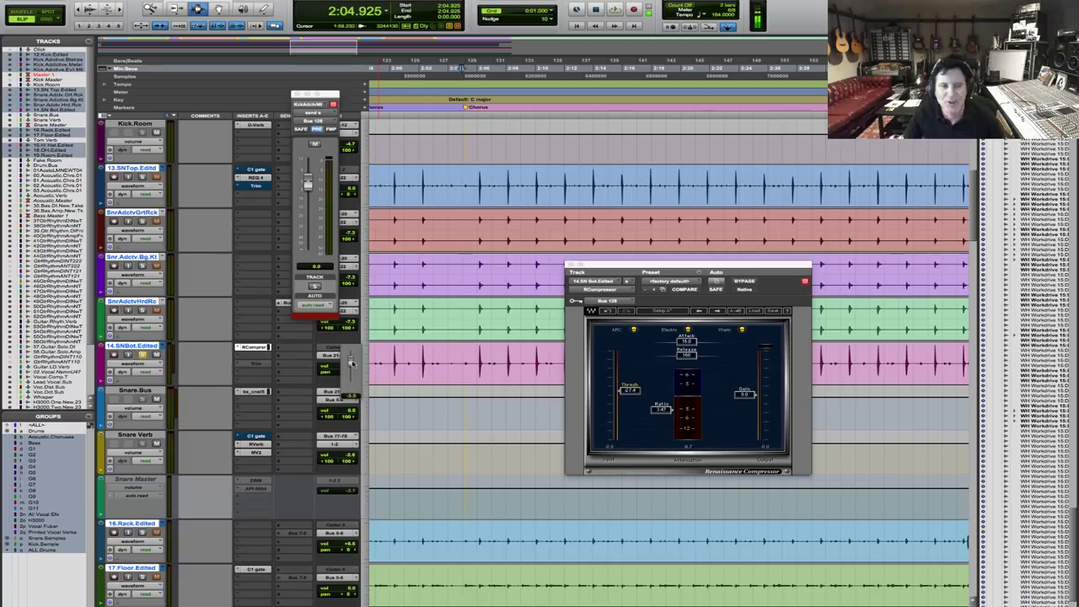
Raise the bottom snare's volume to about -3.3 dB and lower its RCompressor threshold to about -29.4 during playback.
drag(351, 362, 352, 365)
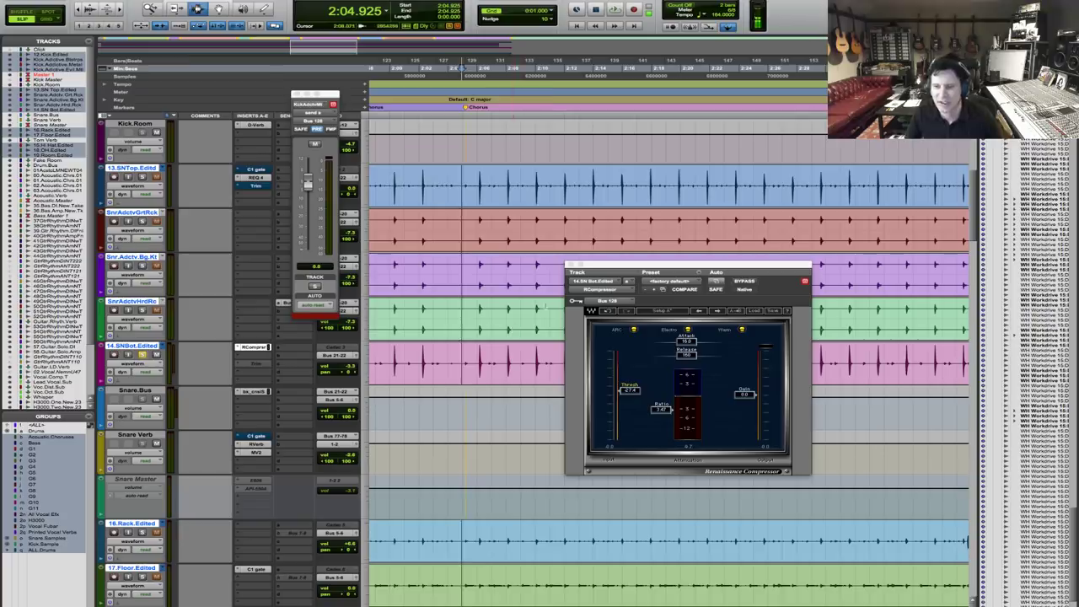
key(space)
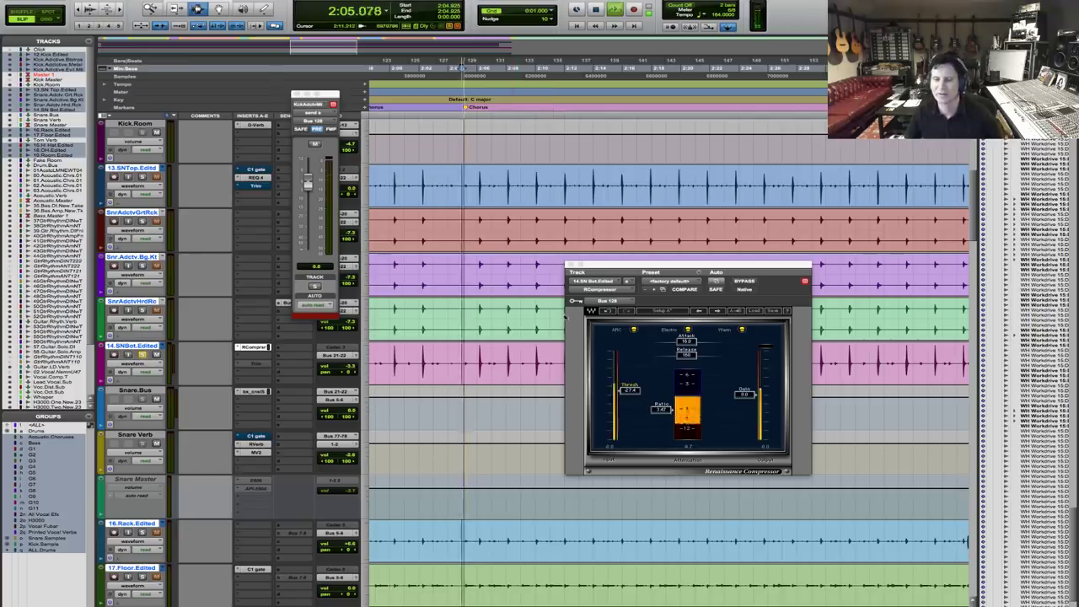
drag(633, 389, 635, 393)
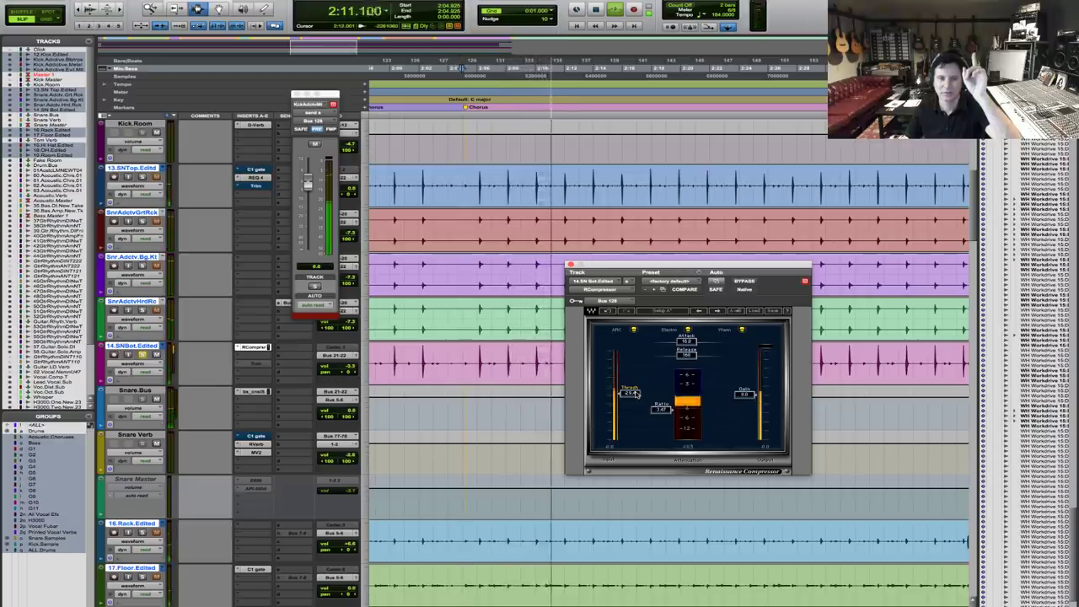
Compare the louder bottom snare with and without the stronger side-chained compression, leaving the RCompressor active at the end.
click(747, 282)
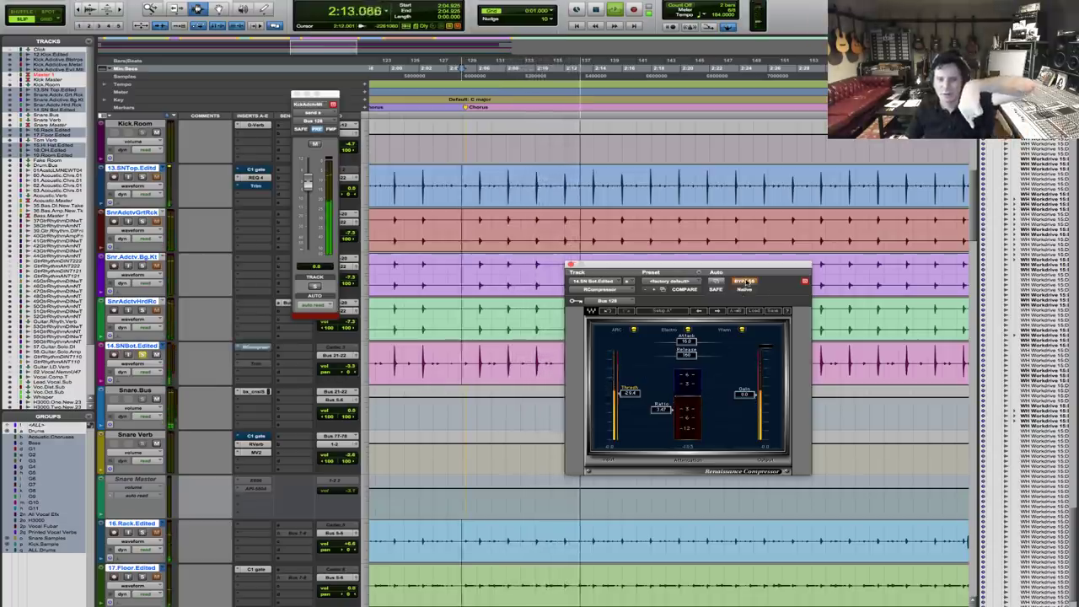
click(746, 282)
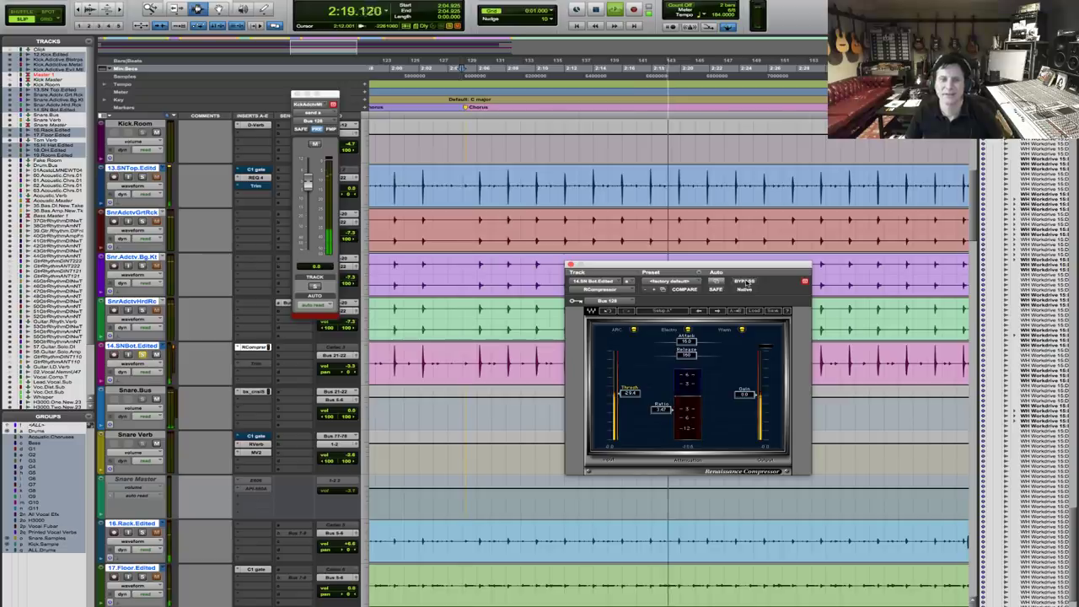
key(space)
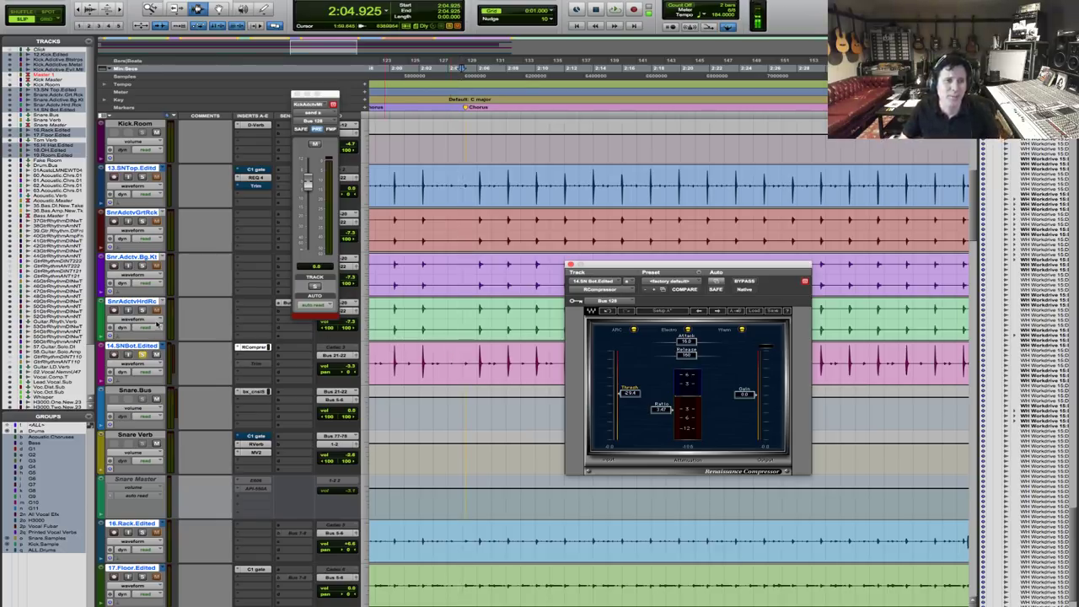
Solo all the grouped drum tracks and audition them with the side-chained bottom snare from 2:04.925.
click(142, 310)
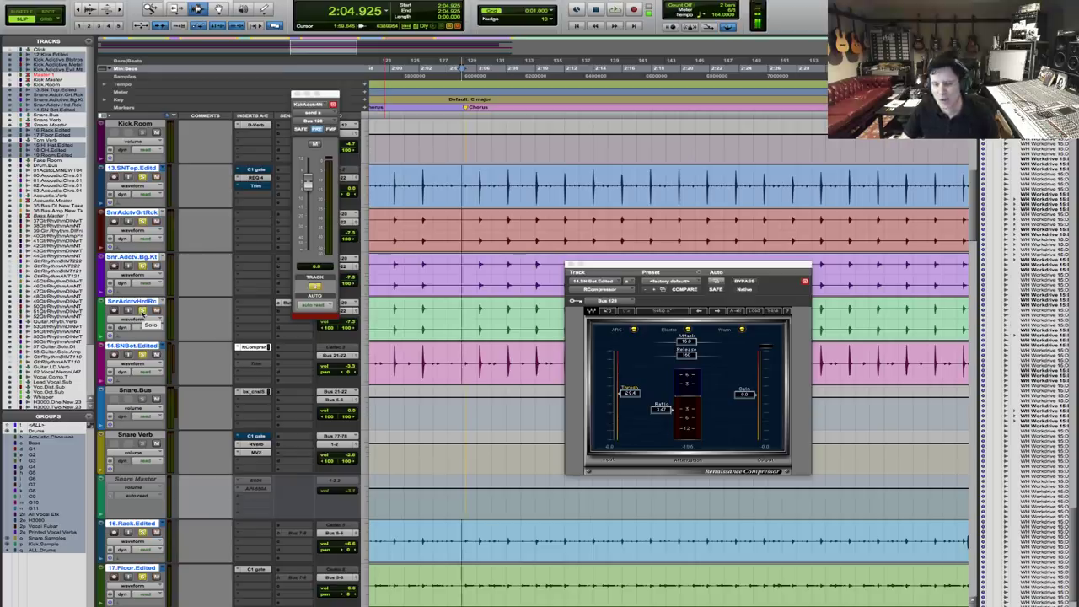
key(space)
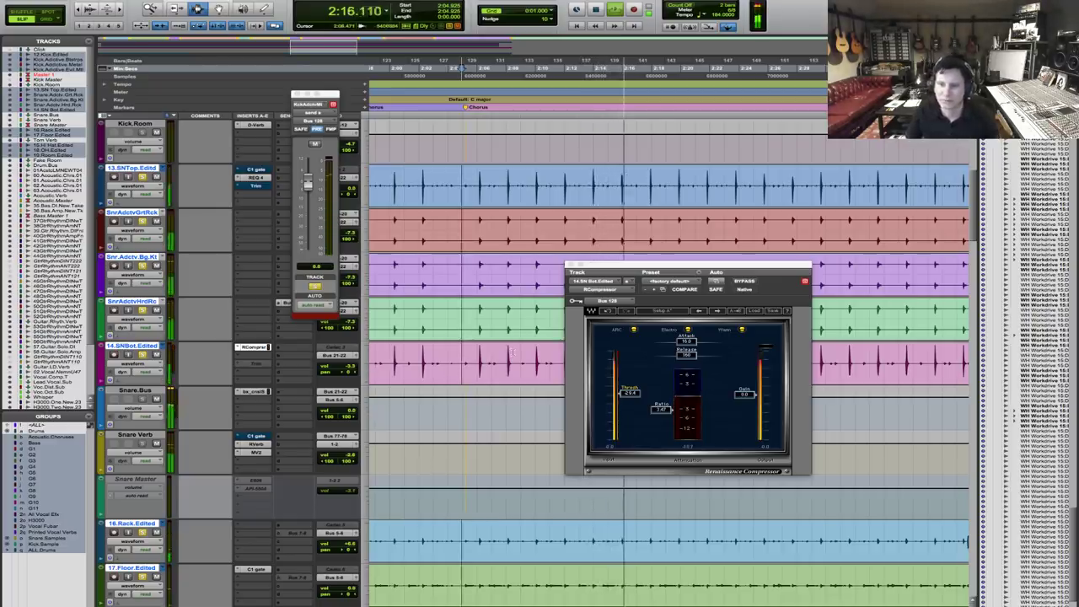
key(space)
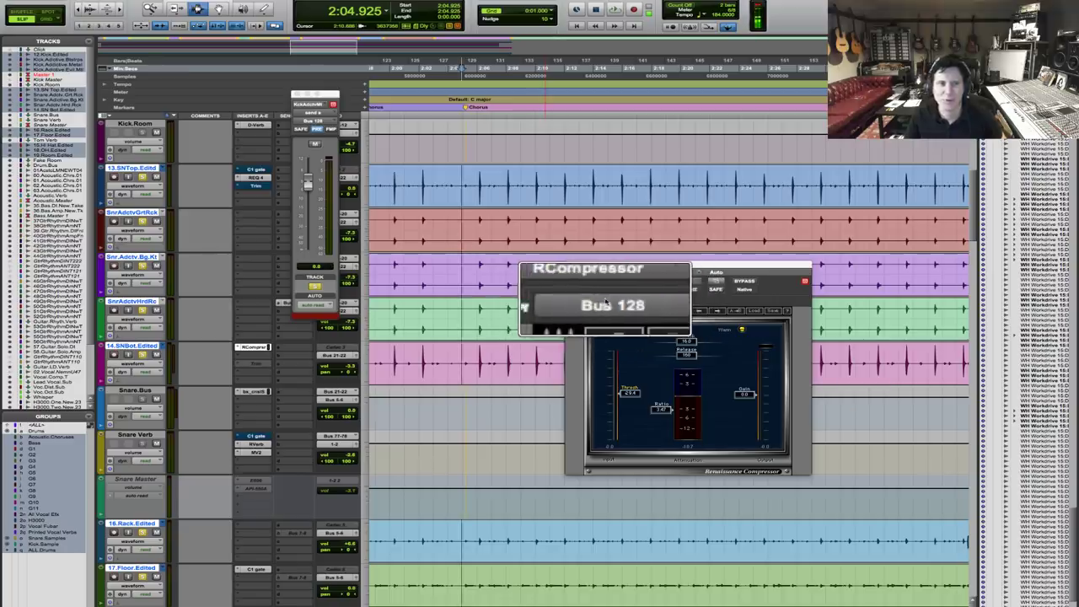
Close the kick track's send window and move the RCompressor window up, clear of the bottom snare's waveform.
scroll(666, 354, up, 3)
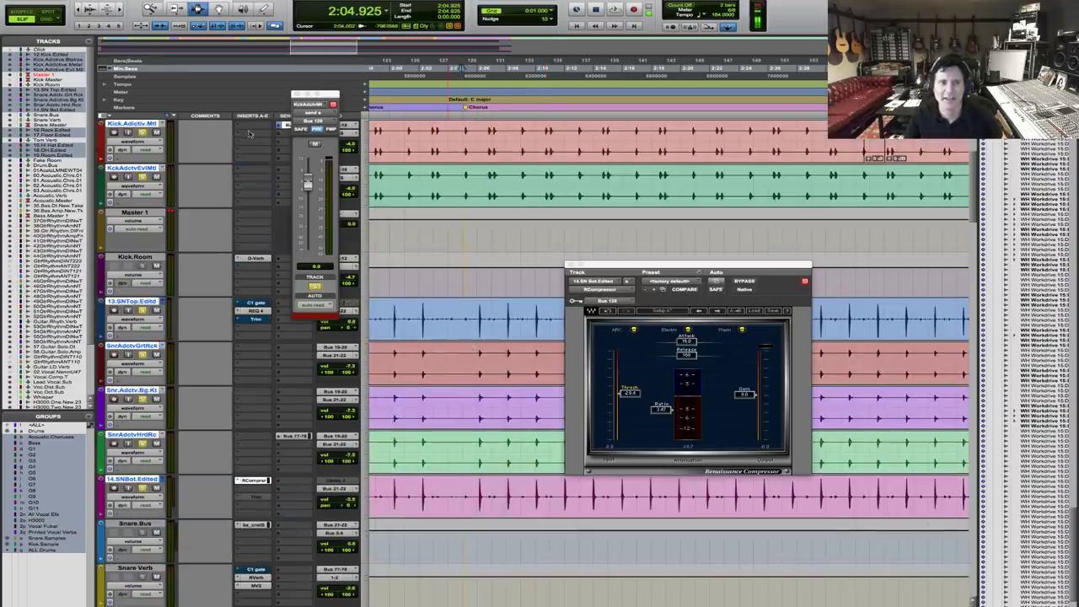
click(296, 95)
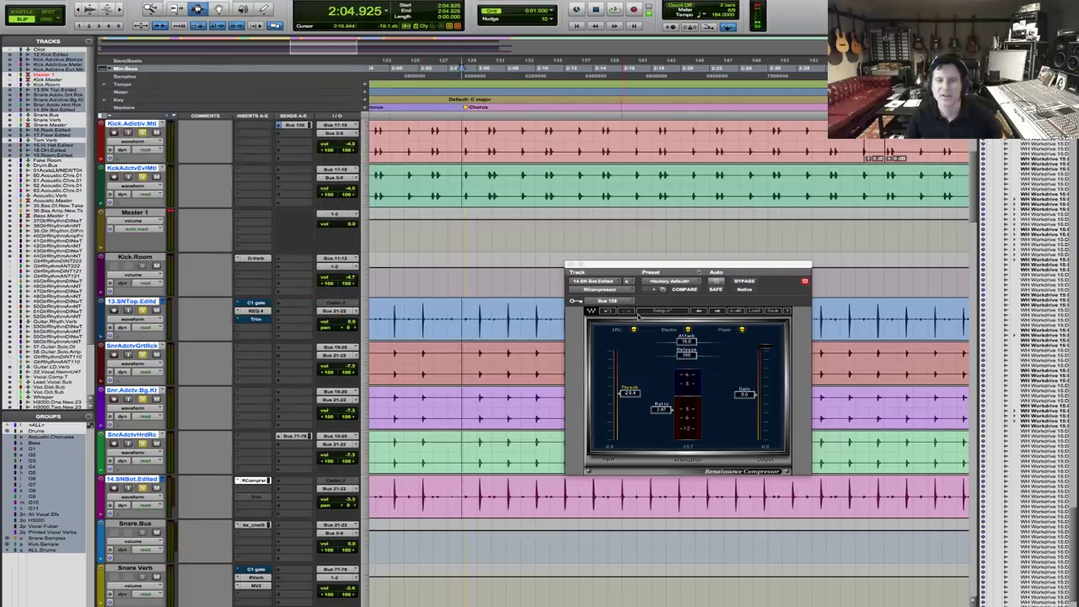
drag(683, 266, 661, 174)
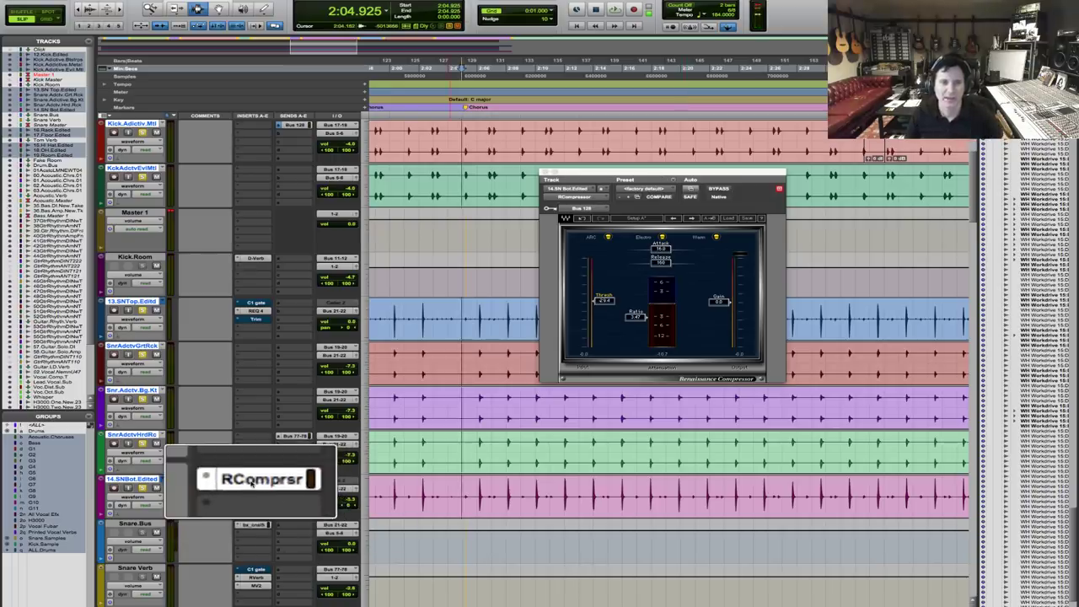
Audition the soloed drums from 2:04.925 and place the edit cursor at 2:05.316 on the bottom snare track.
key(space)
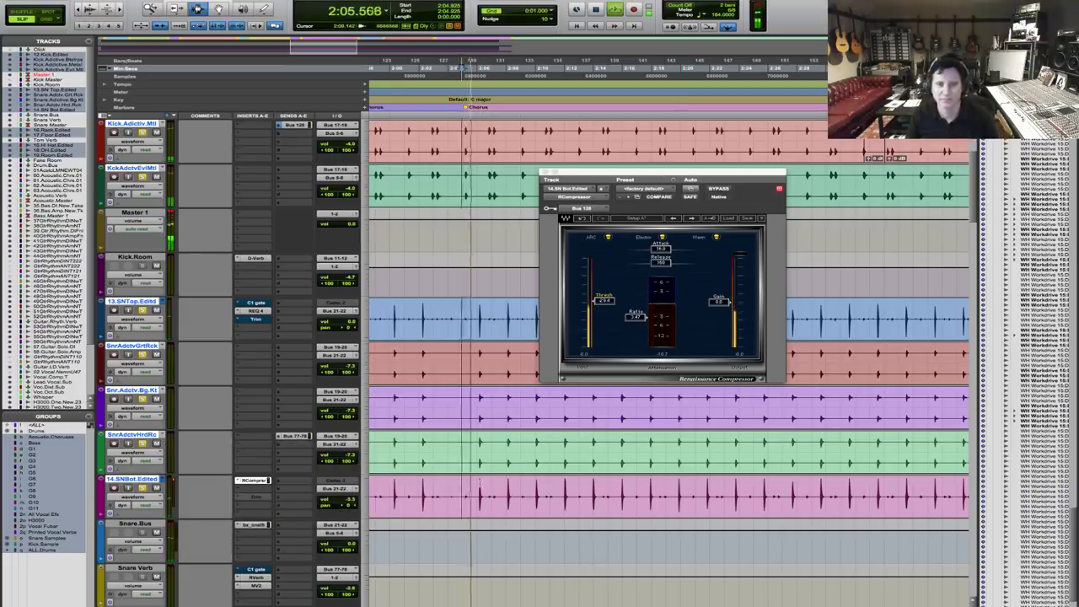
key(space)
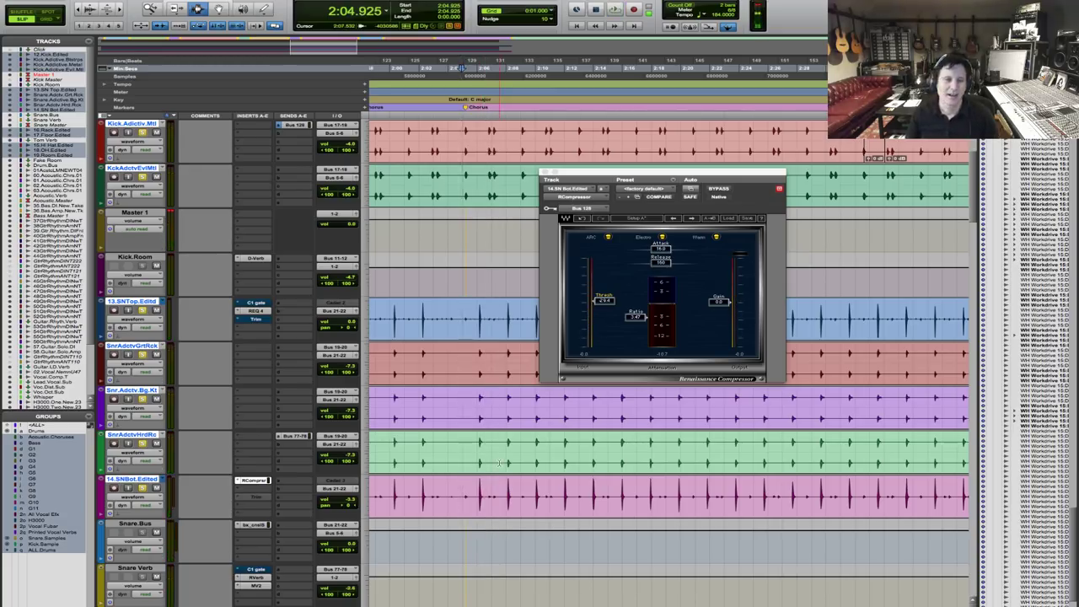
scroll(498, 463, down, 2)
click(465, 397)
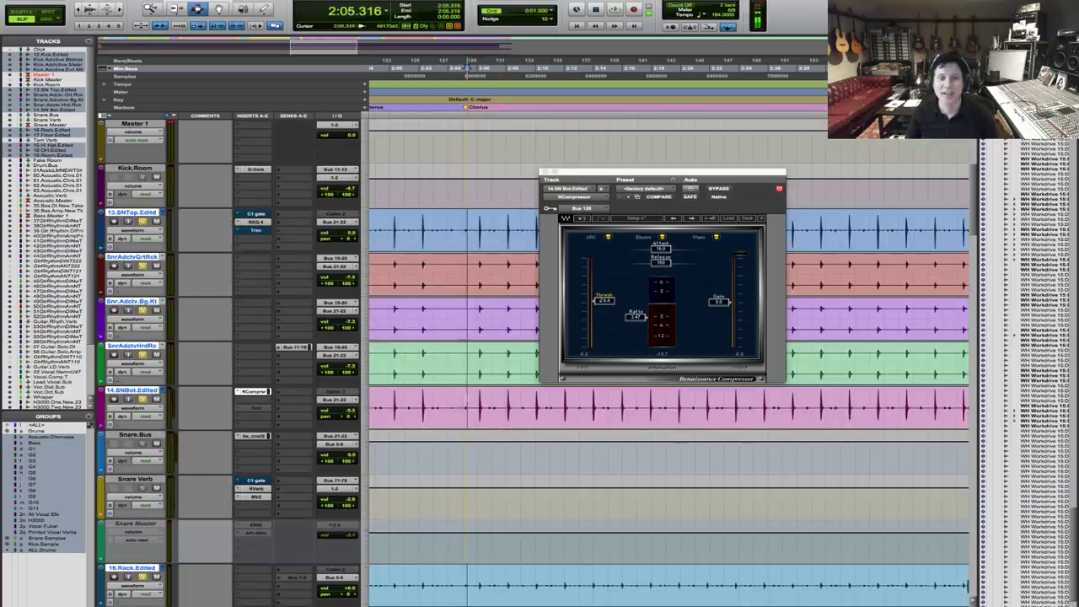
Place the edit cursor at 2:05.166 on the bottom snare track and audition the soloed drums from there with the side-chained compression.
click(462, 397)
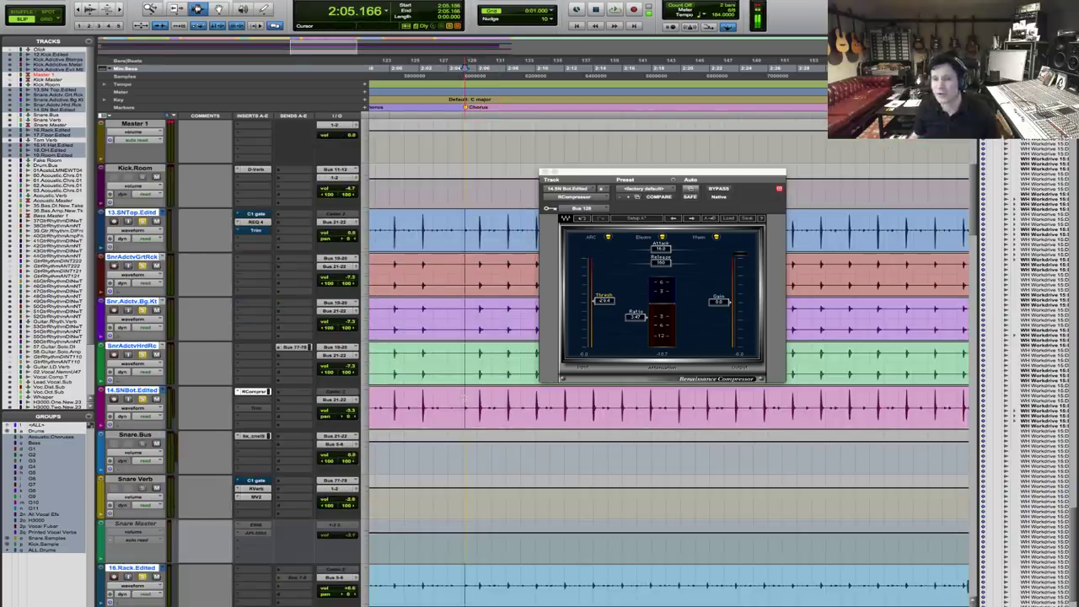
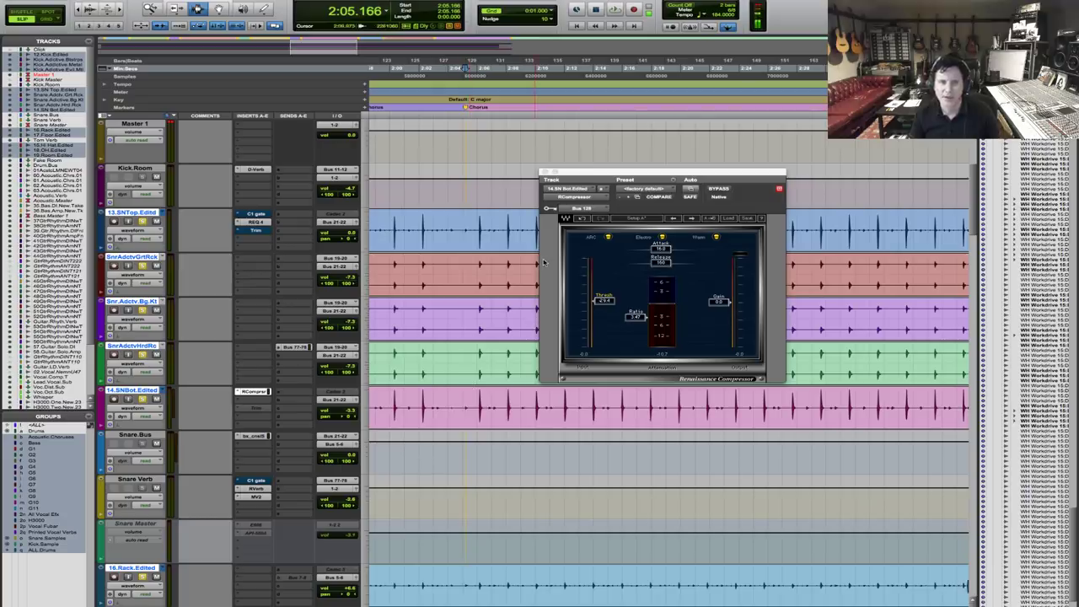
key(space)
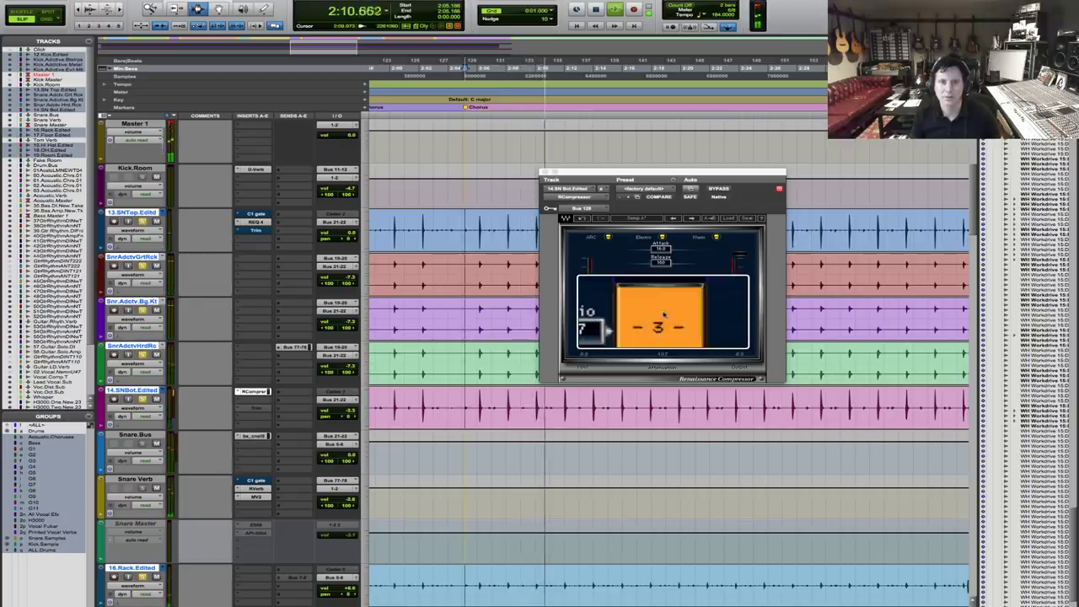
key(space)
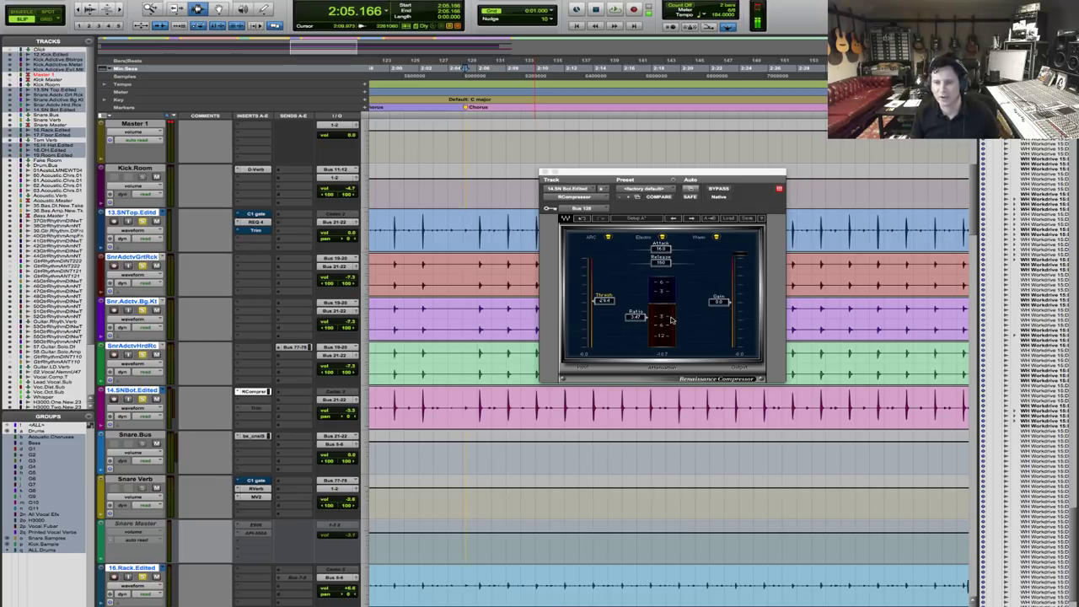
key(space)
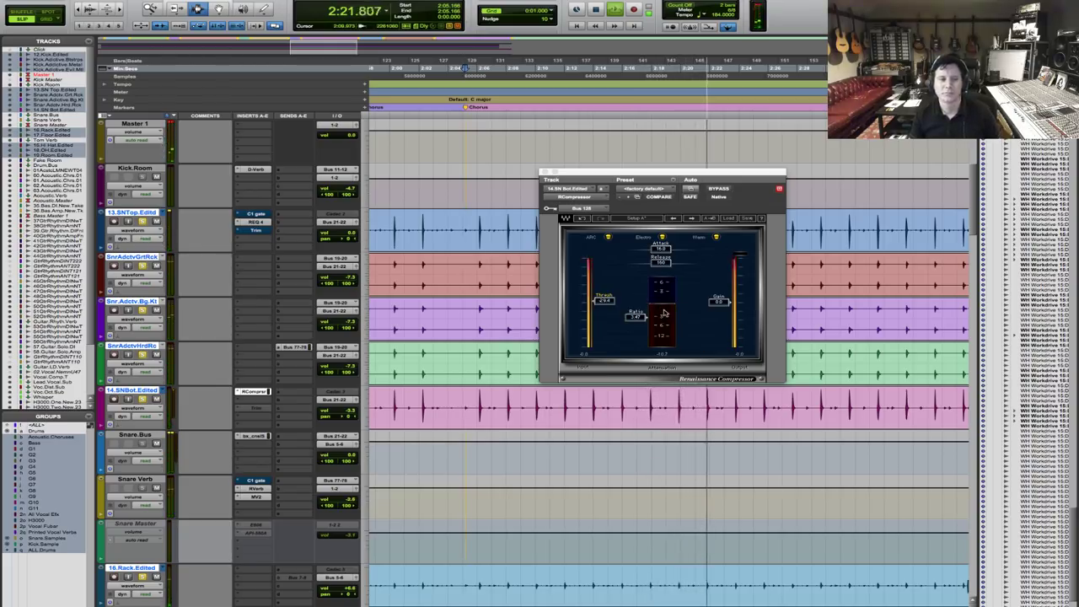
key(space)
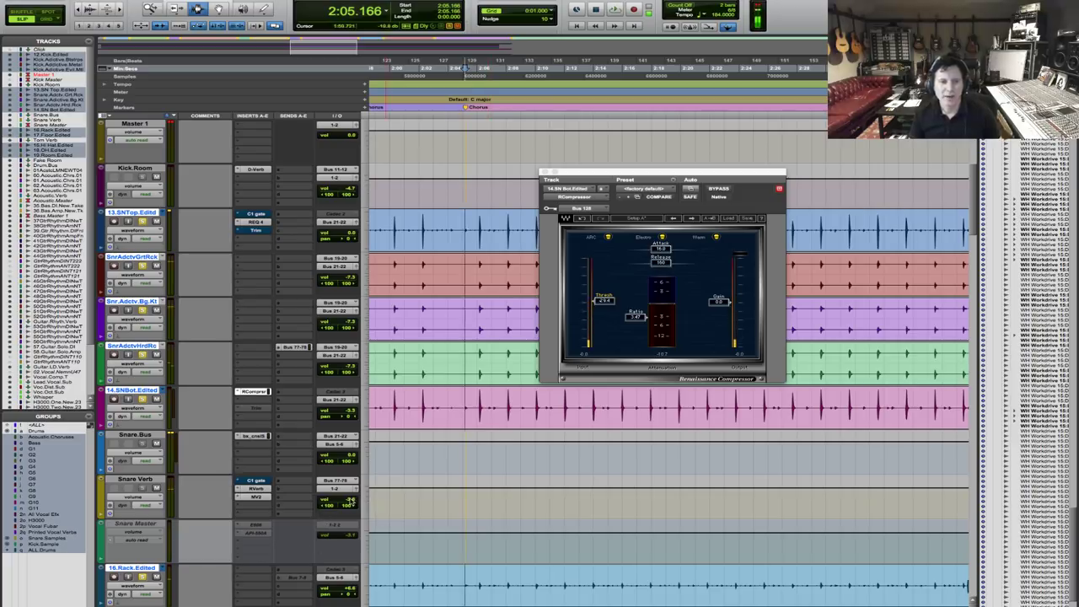
Set the Snare Verb track's volume to -3.2 dB.
click(349, 501)
drag(348, 501, 349, 503)
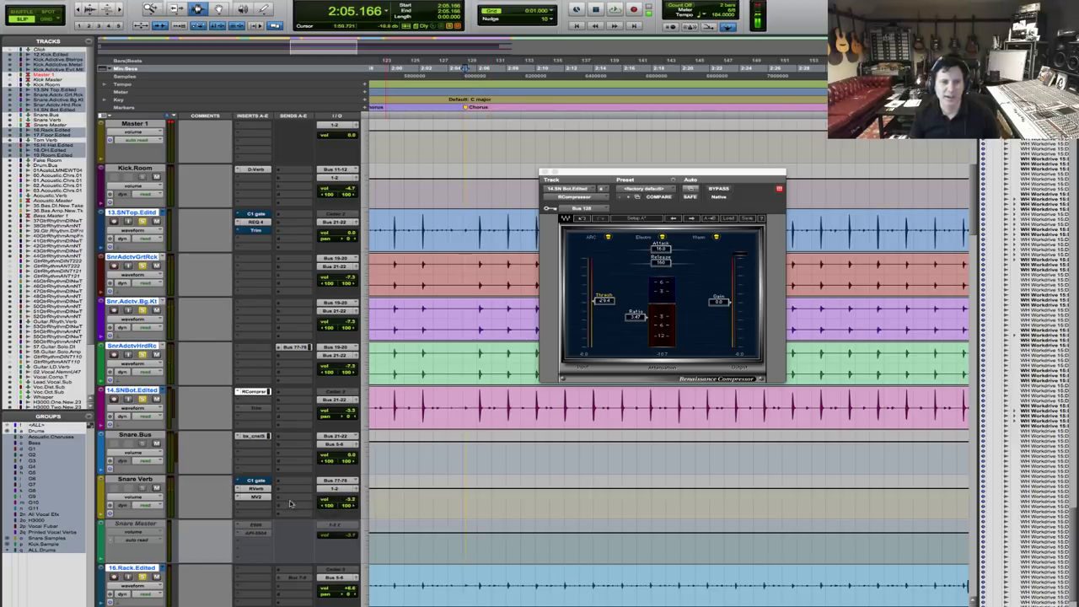
Shift the Snare Verb's RVerb and MV2 inserts down one slot and insert a multichannel REQ 2 equalizer ahead of the reverb.
click(237, 481)
click(198, 514)
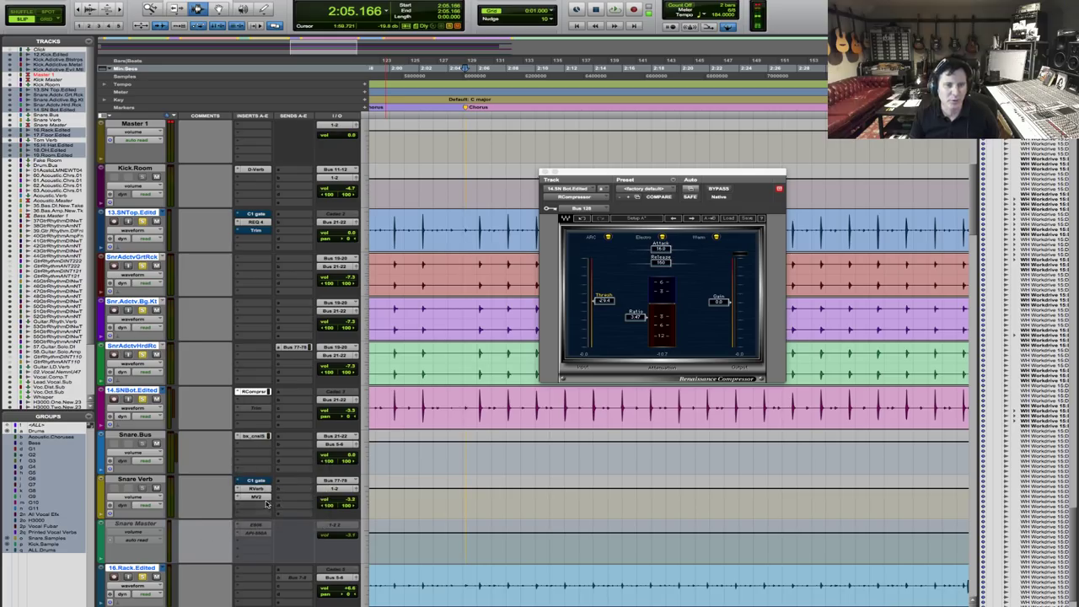
drag(259, 505, 259, 505)
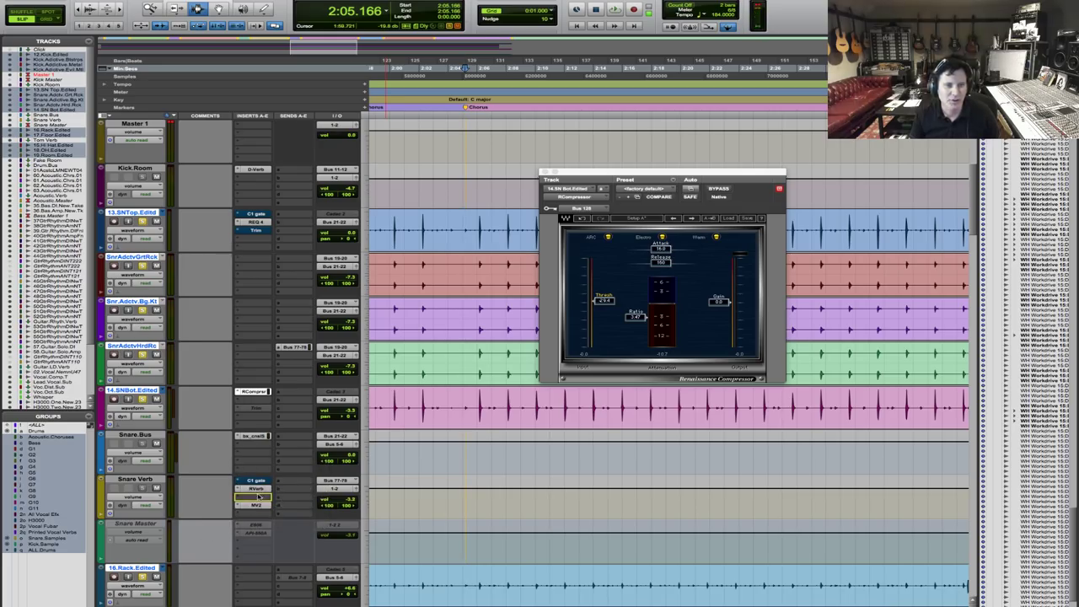
click(256, 497)
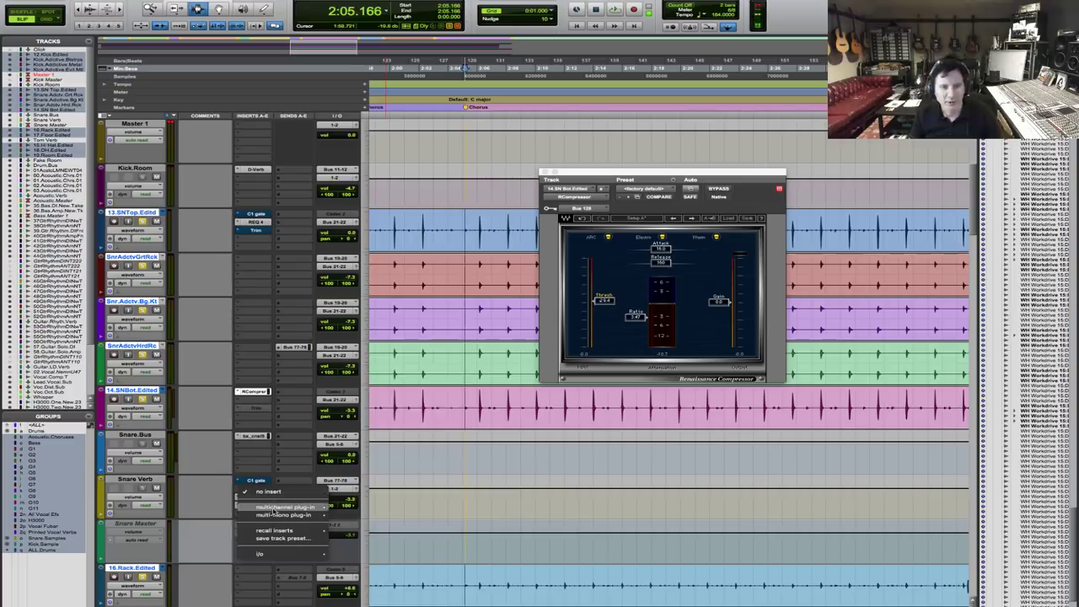
mouse_move(286, 507)
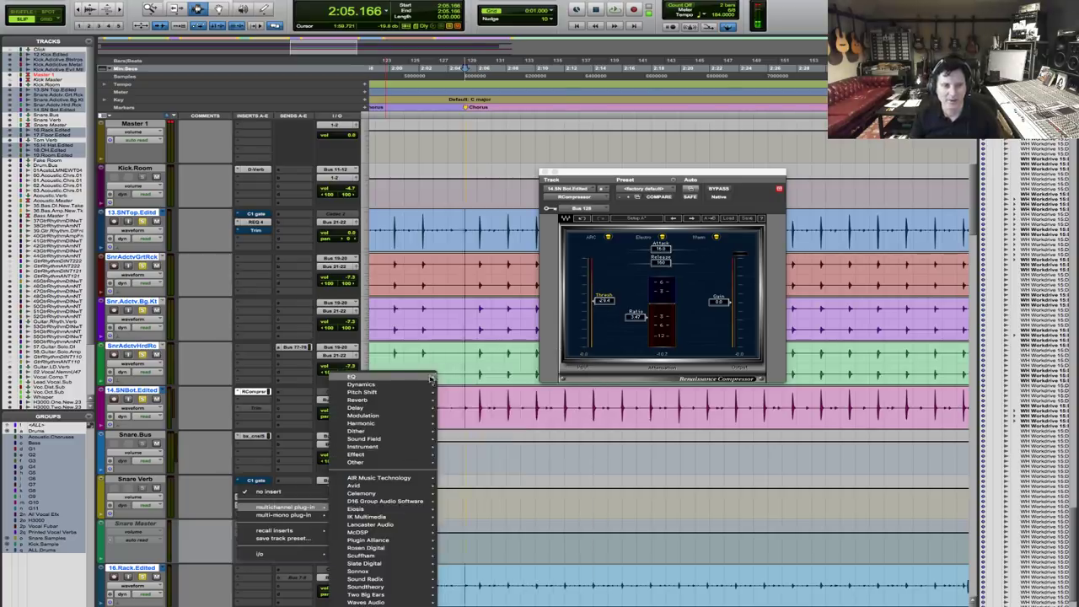
mouse_move(375, 377)
click(520, 568)
Boost the Snare Verb's REQ 2 high band slightly and compare the drums with the EQ active and bypassed, leaving it active.
drag(725, 286, 674, 294)
key(space)
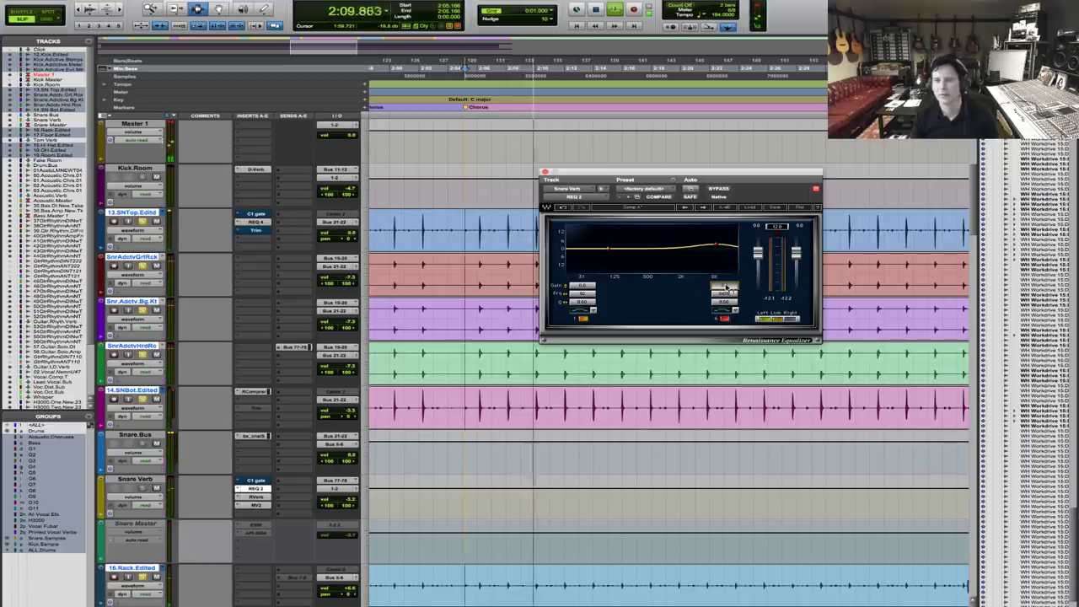
click(721, 189)
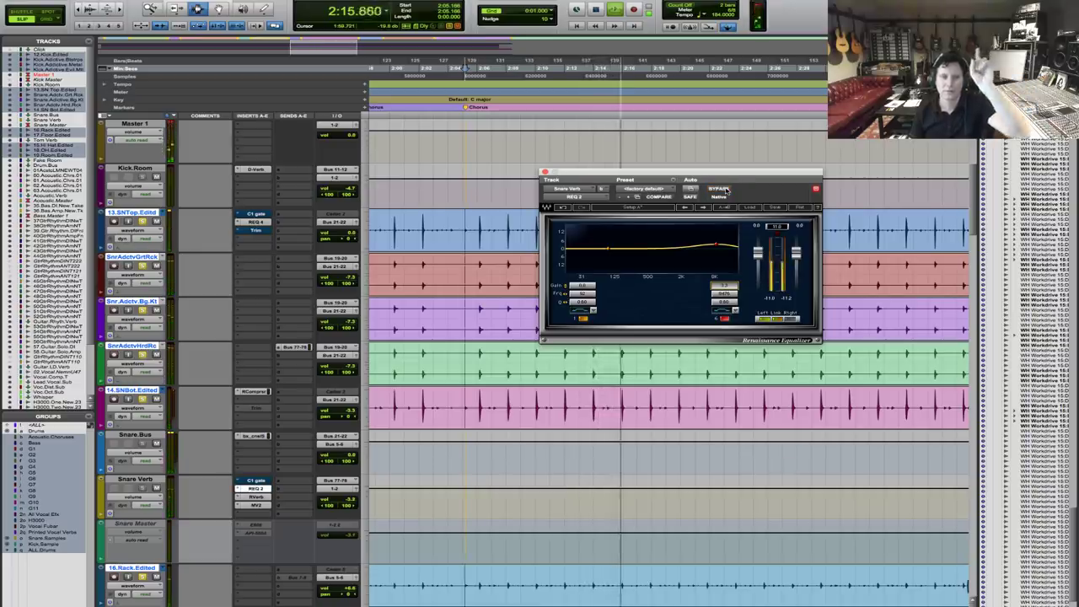
key(space)
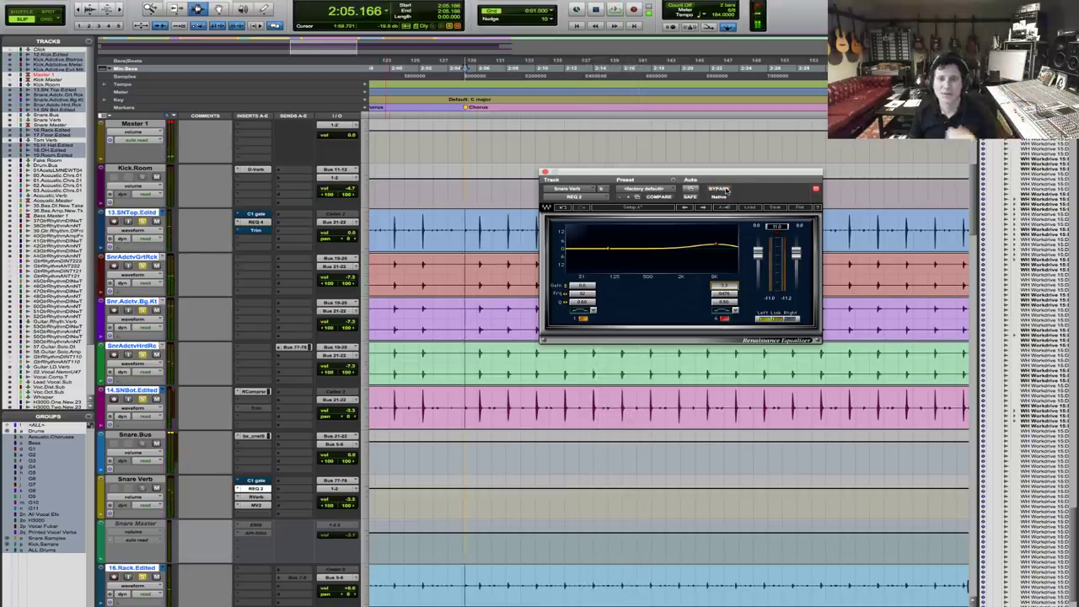
click(724, 189)
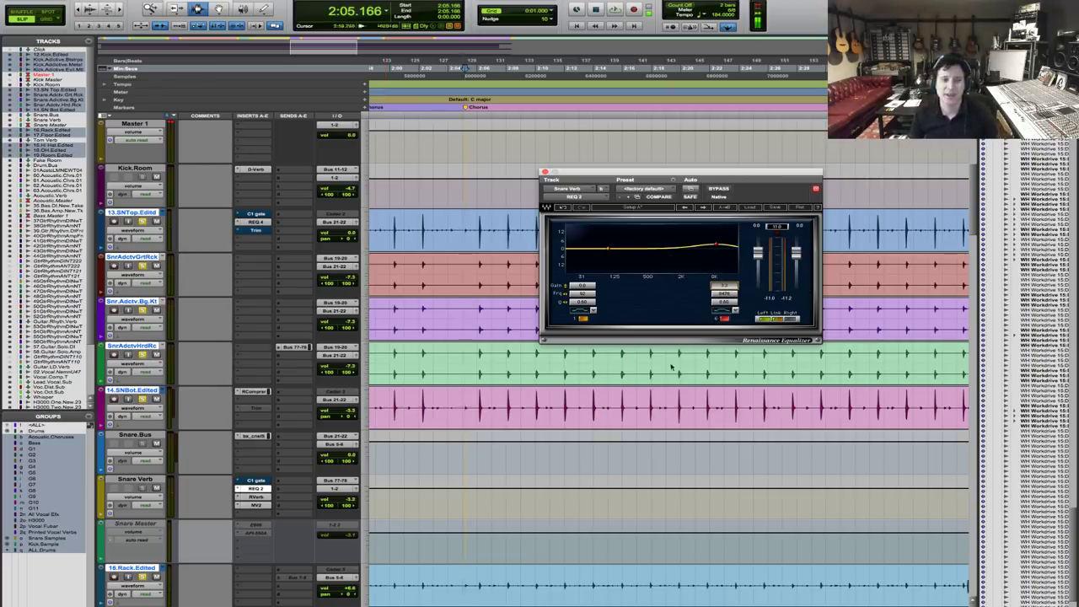
Audition the Snare Verb EQ in the drums and boost its low band gently, moving that band's frequency to about 125 Hz.
key(space)
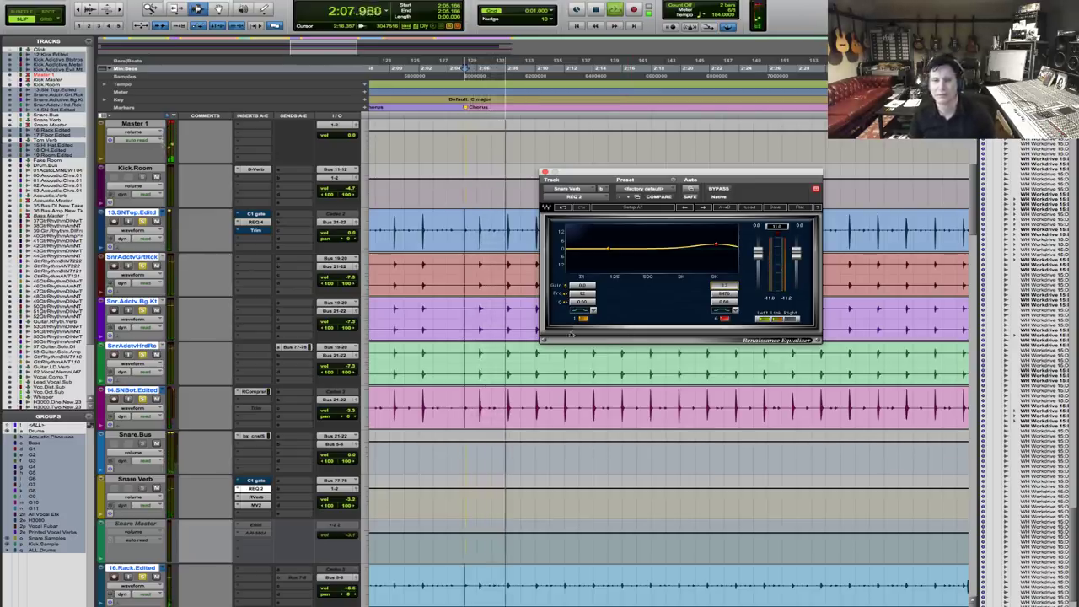
key(space)
drag(590, 301, 588, 288)
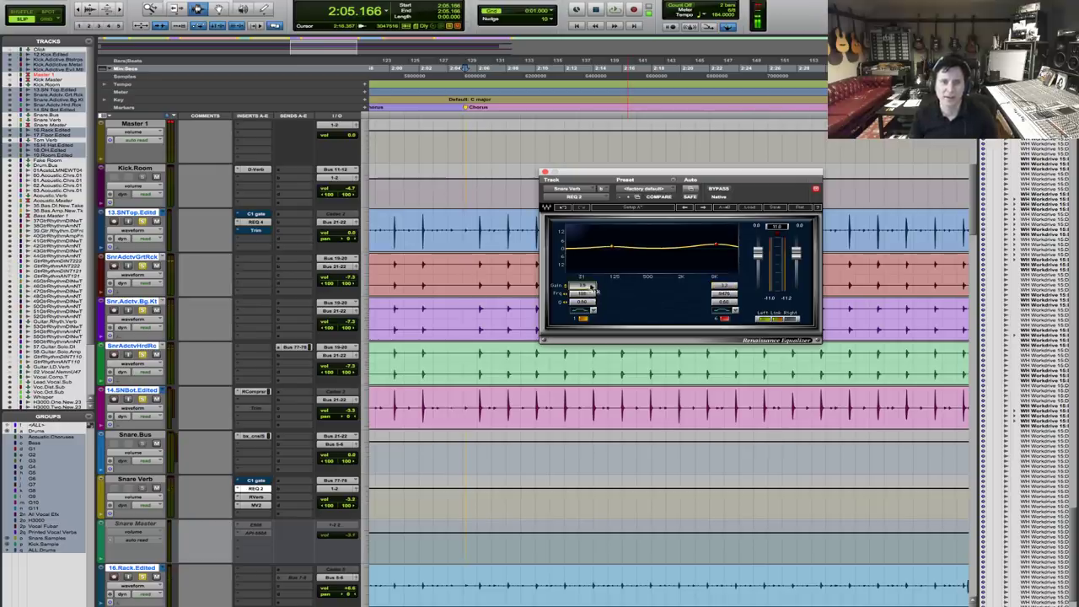
key(space)
drag(588, 292, 587, 286)
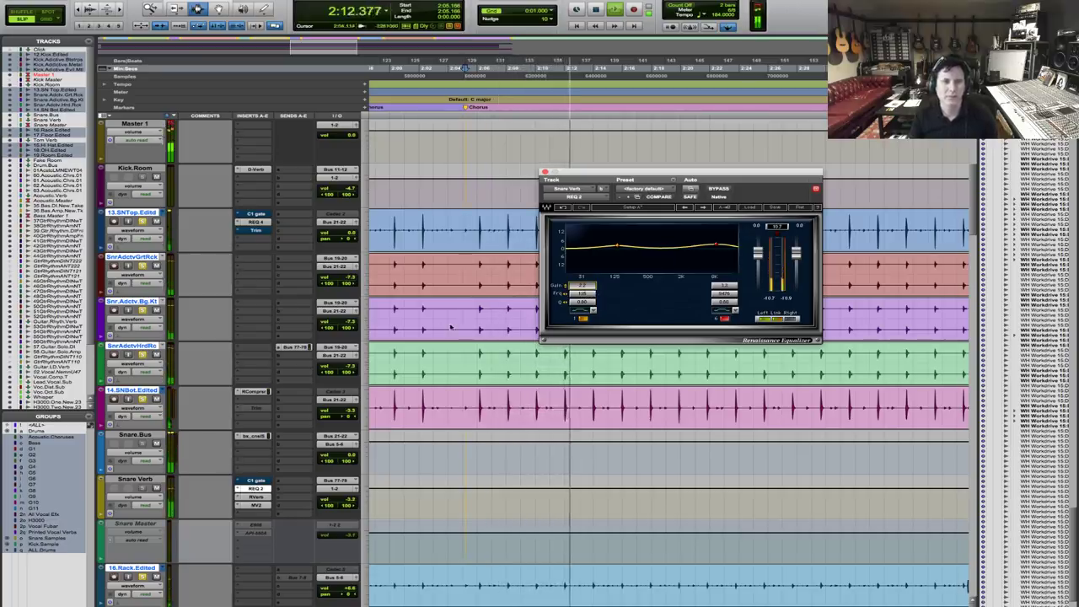
key(space)
Open the bx_console SSL 4000 E on the Snare.Bus track and audition the drums repeatedly from 2:04.978.
click(462, 67)
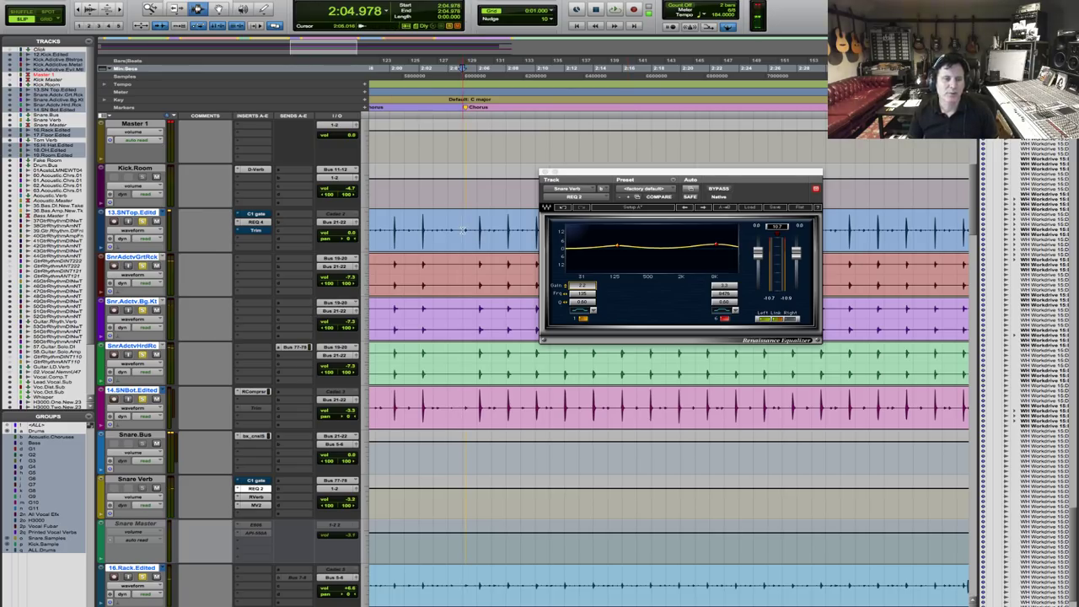
click(255, 437)
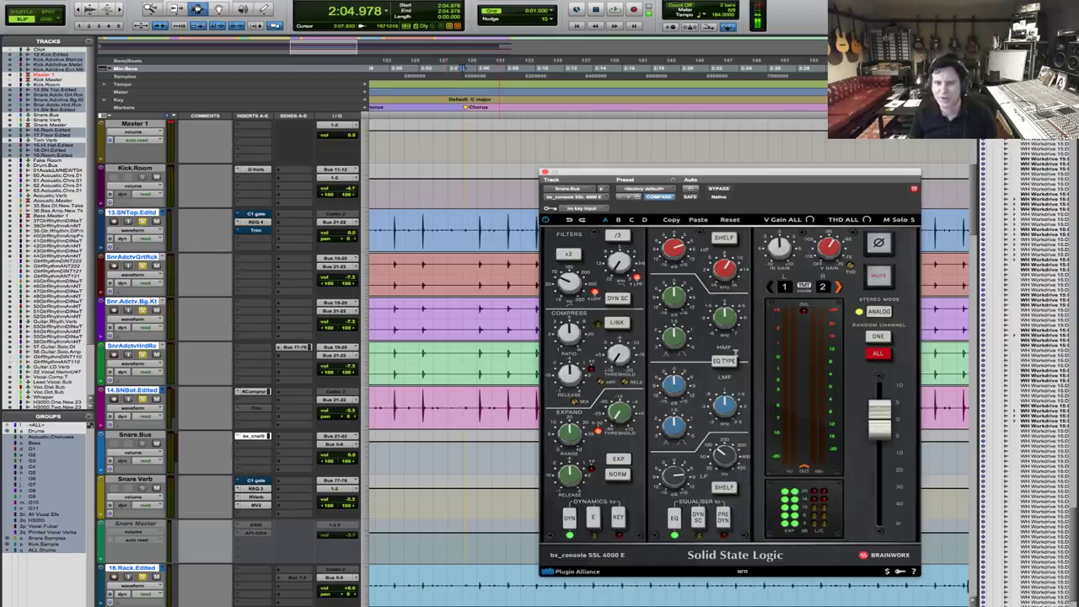
key(space)
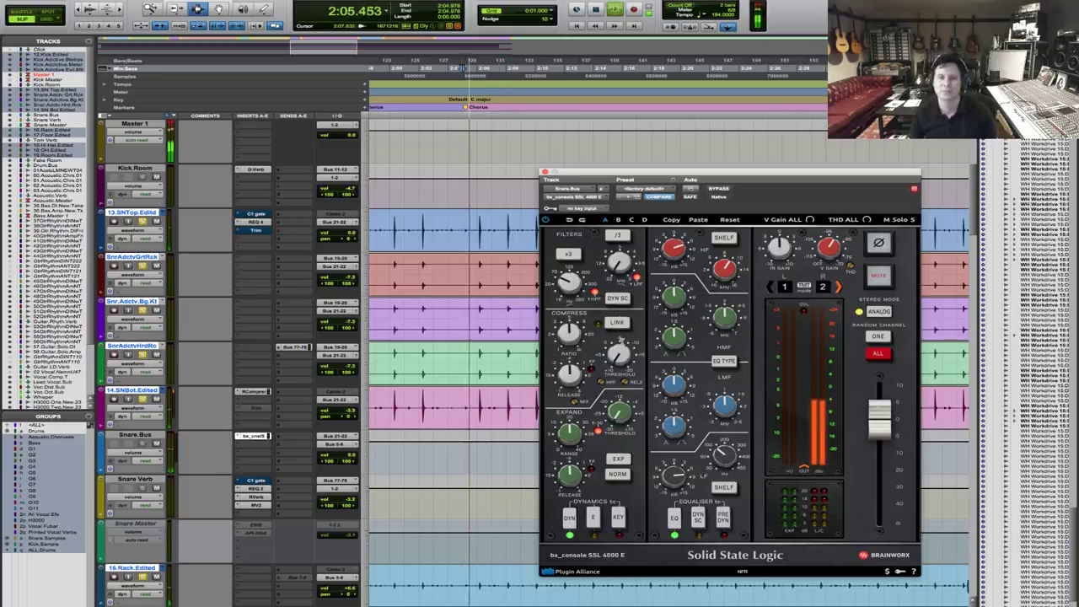
key(space)
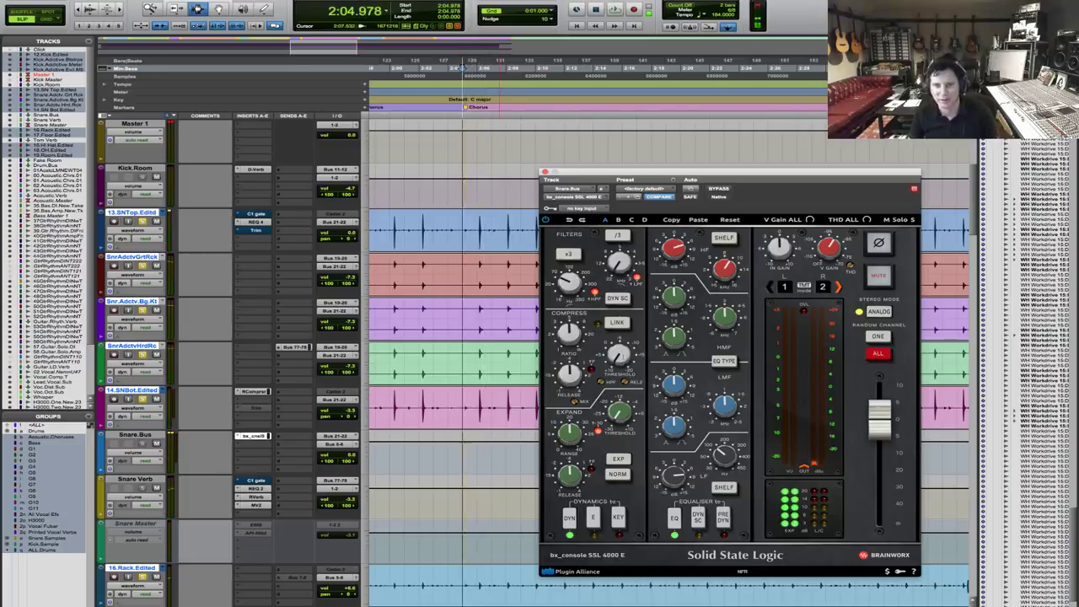
key(space)
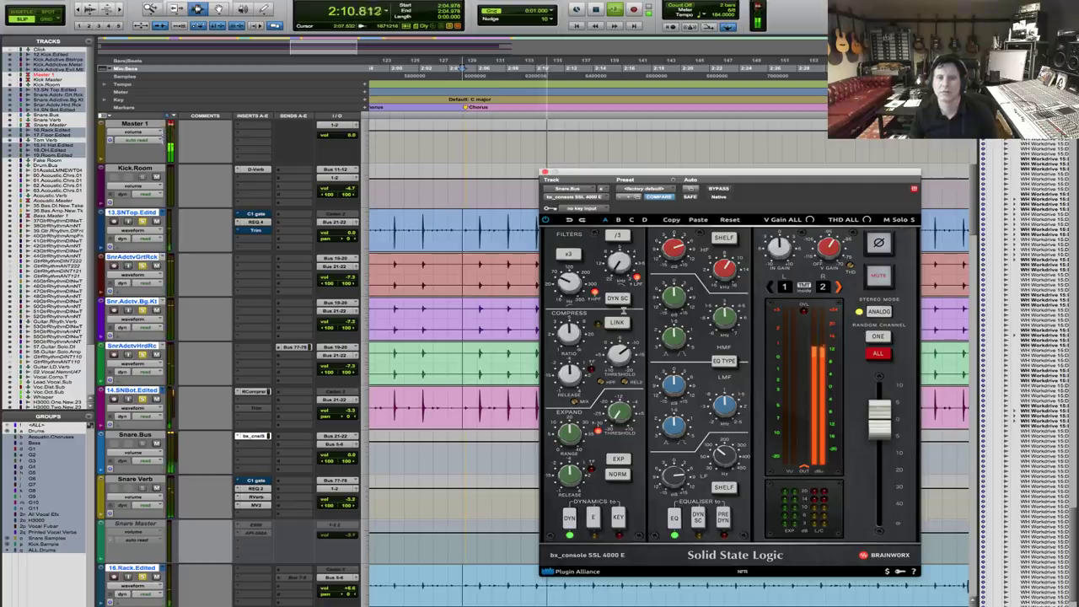
key(space)
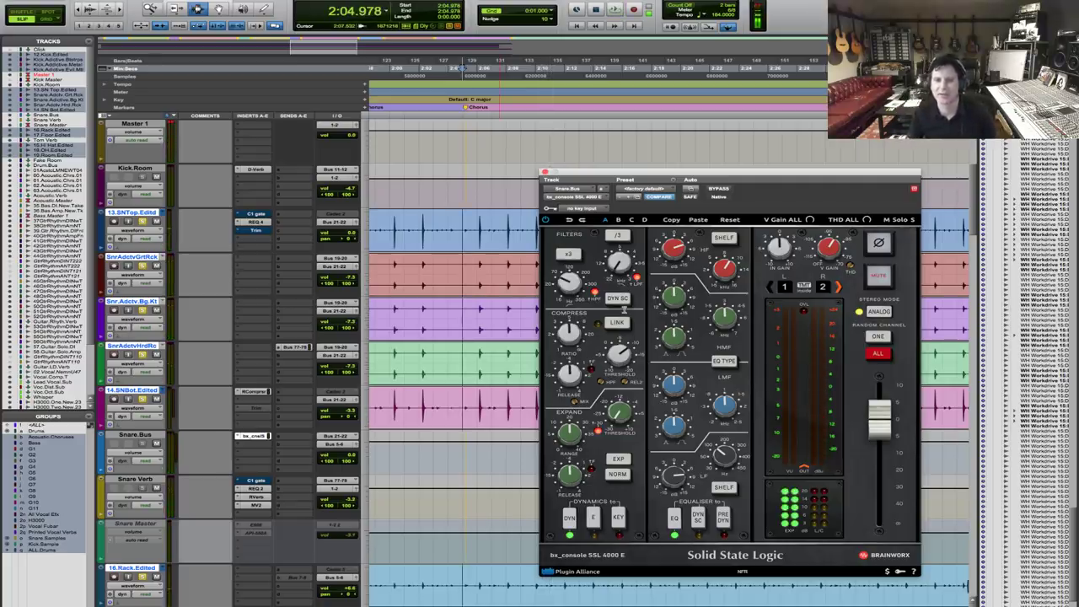
key(space)
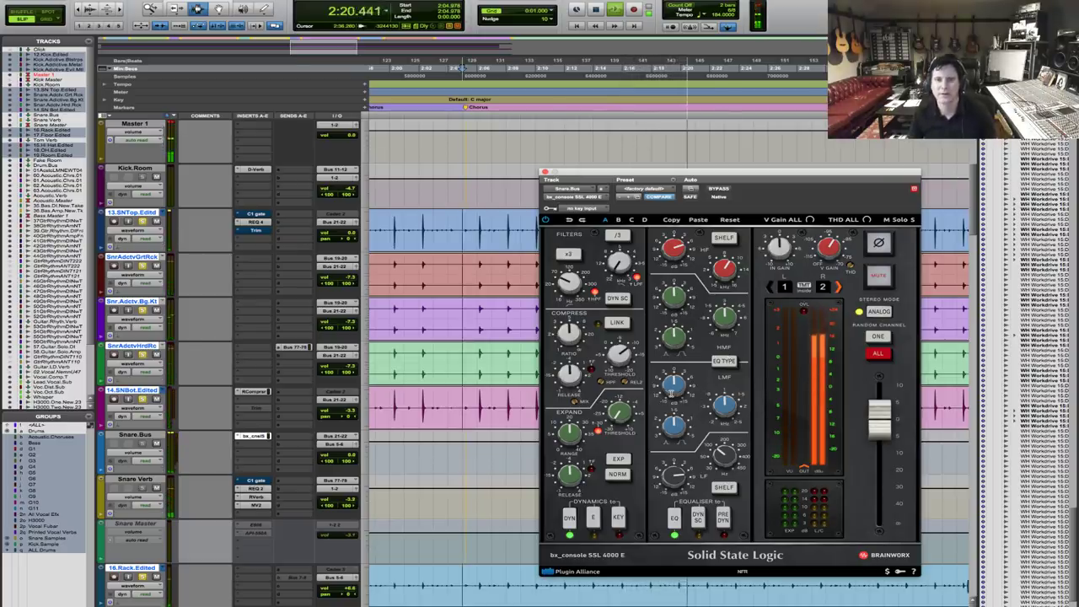
key(space)
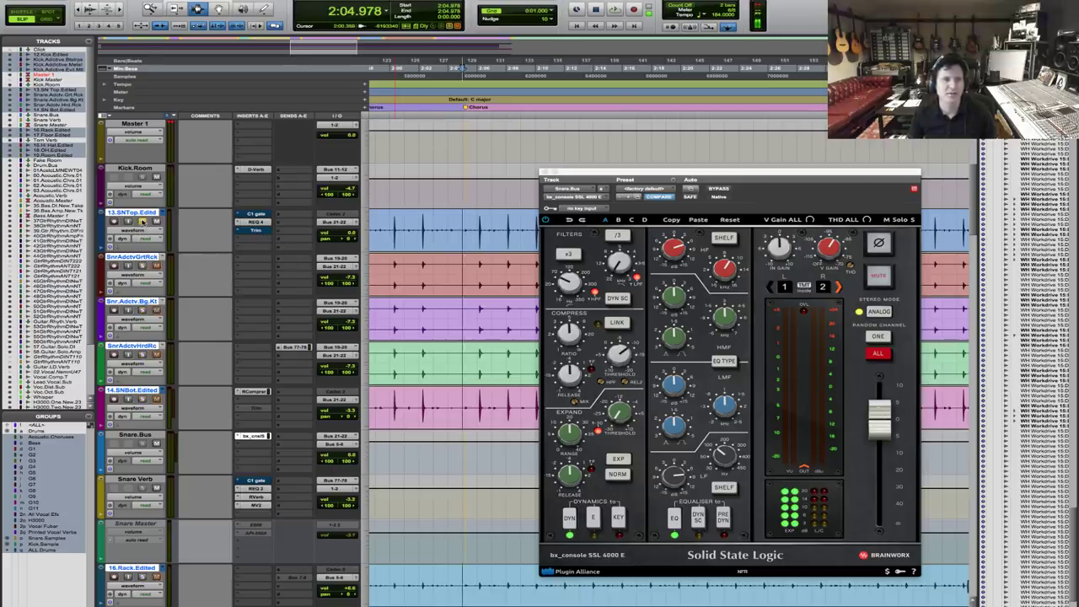
Audition the soloed top snare track, review its REQ 4 equalizer curve during playback, and close the EQ window.
key(space)
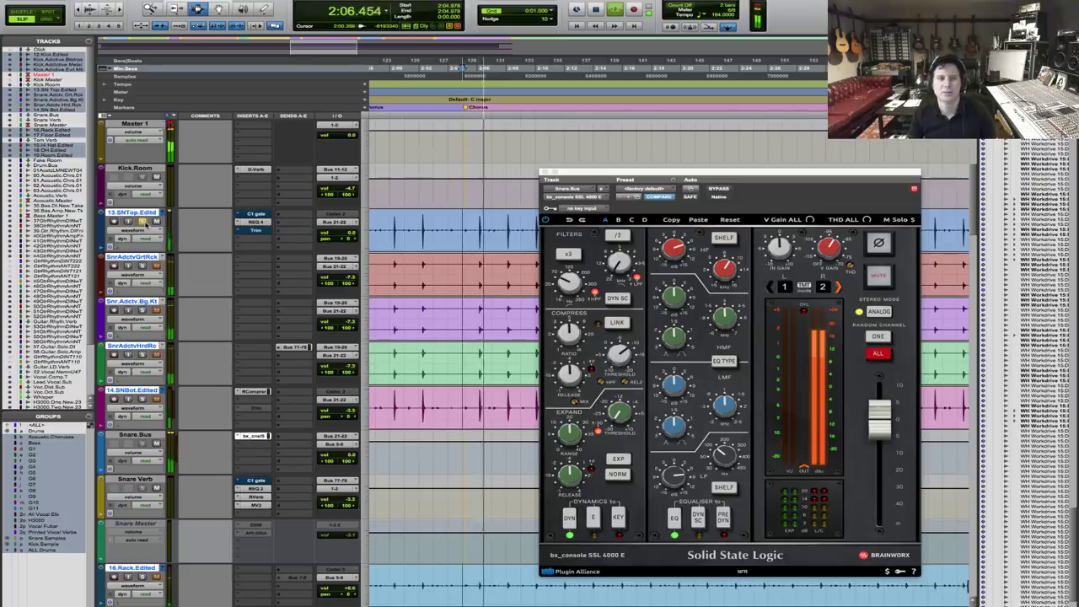
key(space)
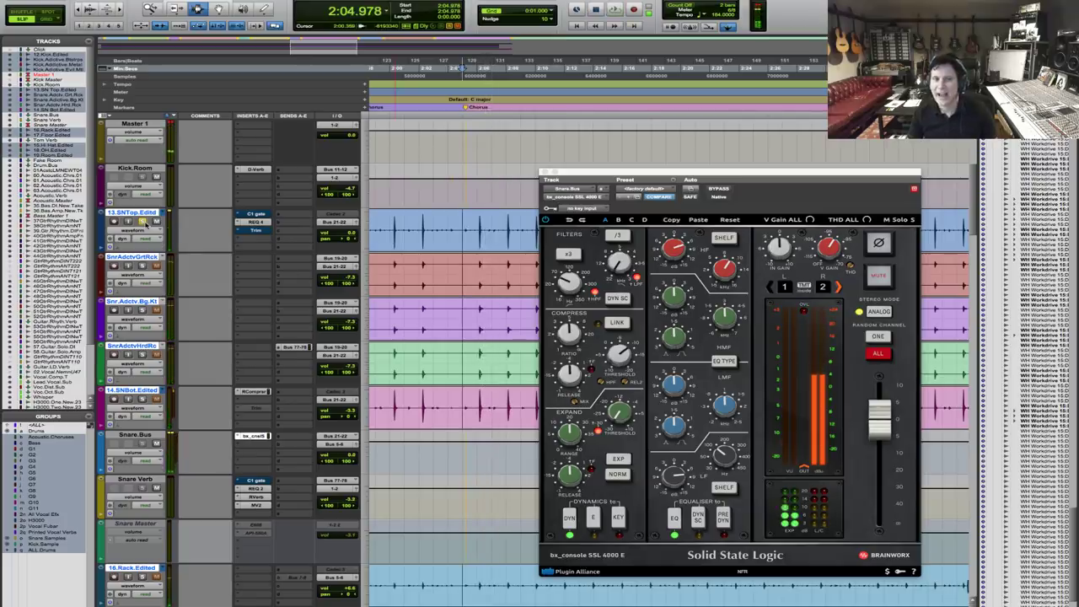
key(space)
click(262, 223)
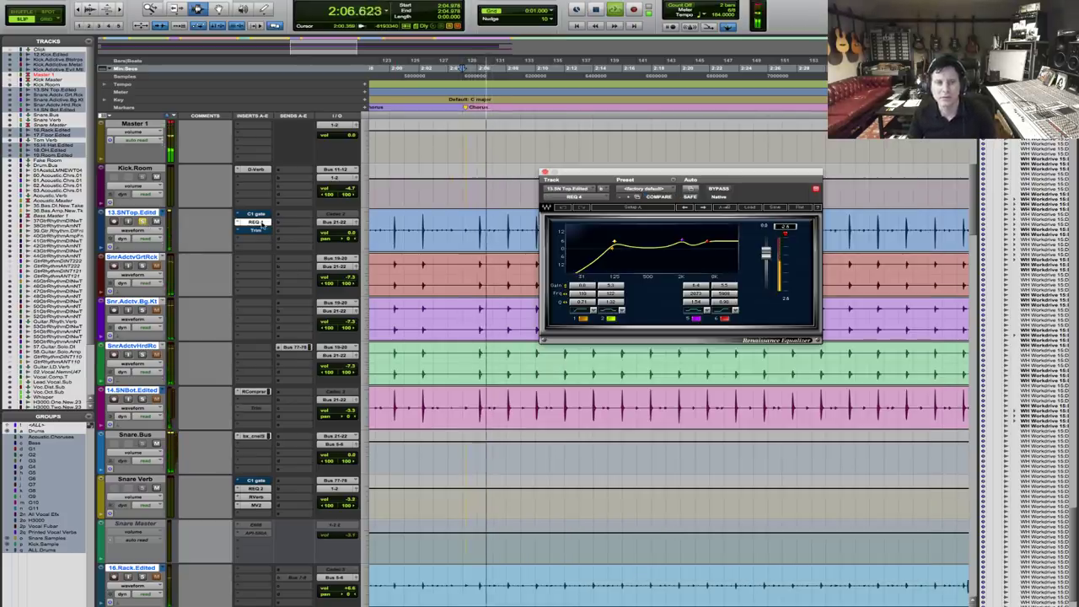
key(space)
click(545, 172)
Zoom in closely on the first snare hit after the chorus marker to compare the waveform alignment of the top, bottom and sampled snares.
key(ctrl+bracketright)
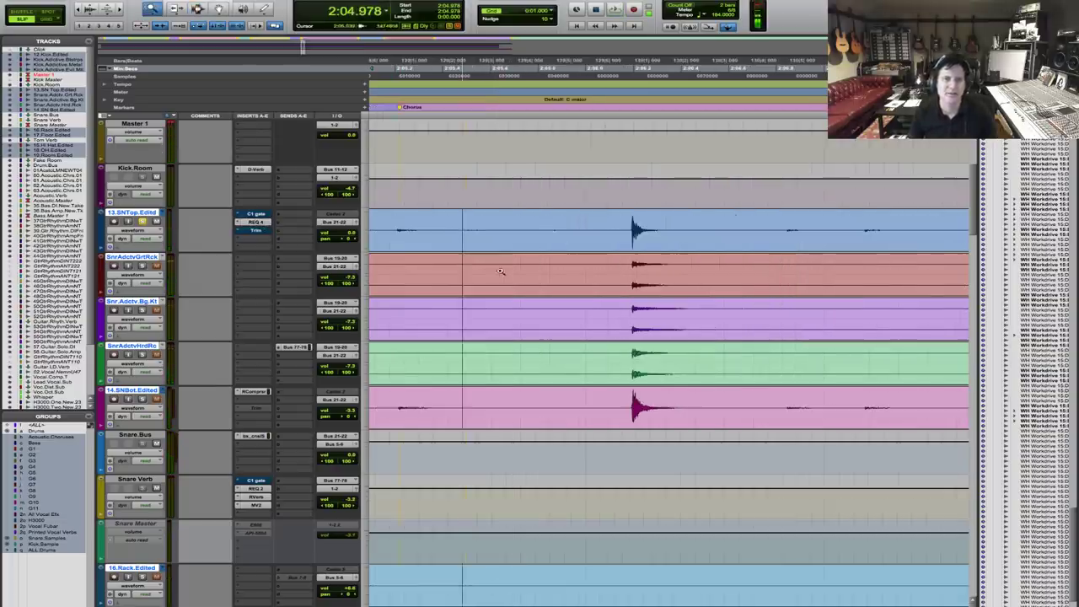
drag(622, 262, 662, 266)
drag(515, 256, 578, 279)
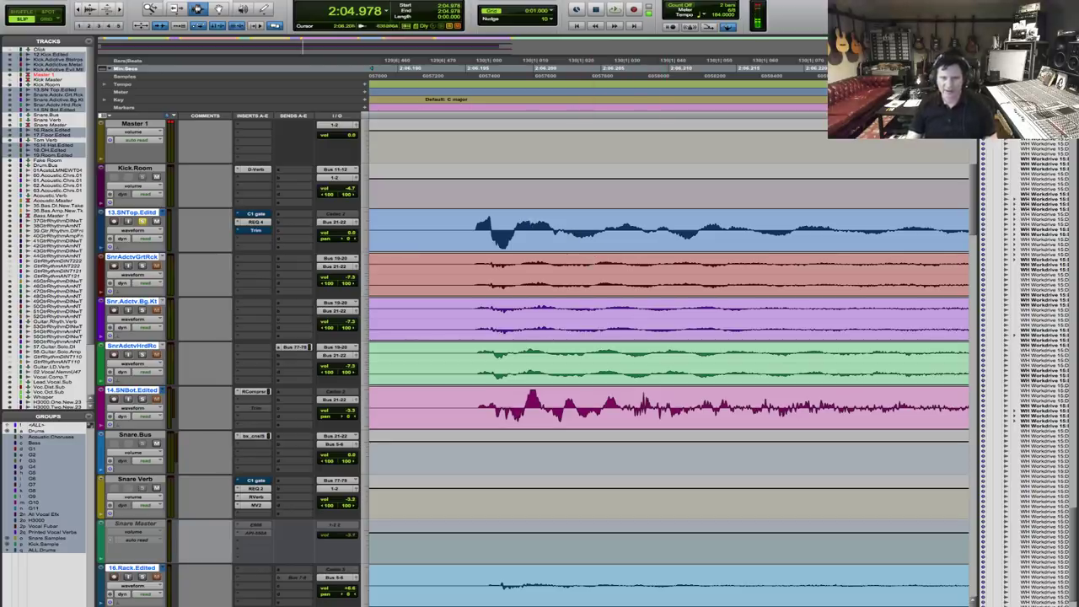
Solo the SnrAdctvHrdRc sample track instead of the top snare and audition it from 2:04.978.
click(140, 355)
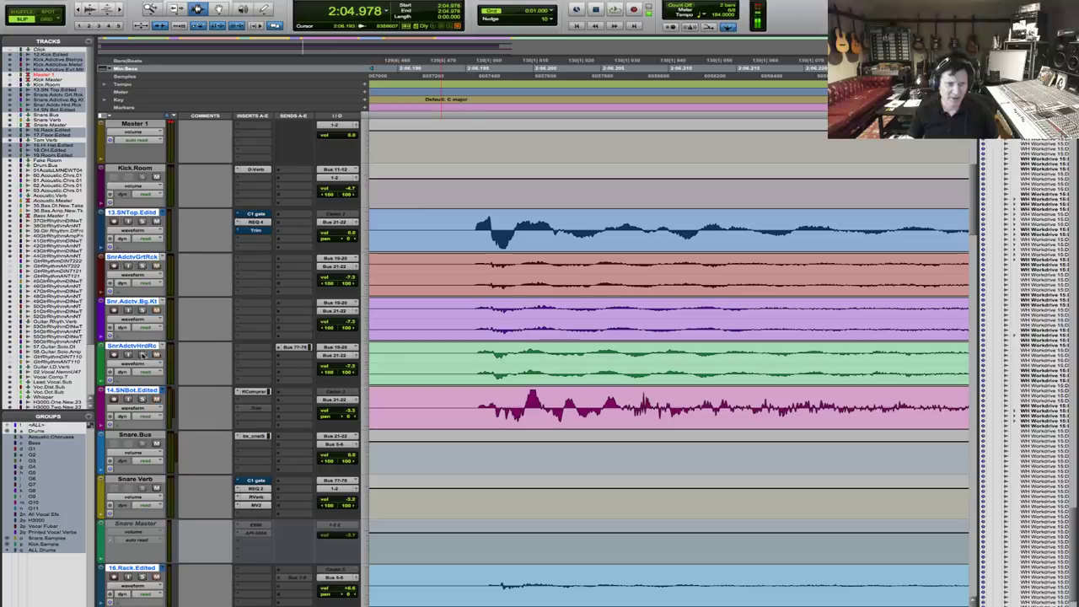
key(space)
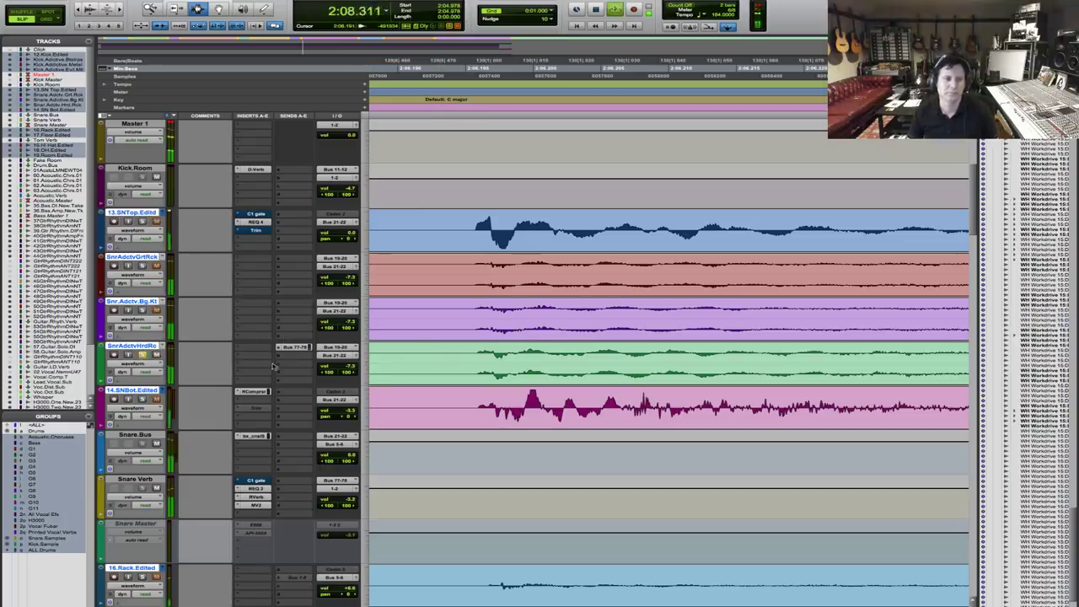
key(space)
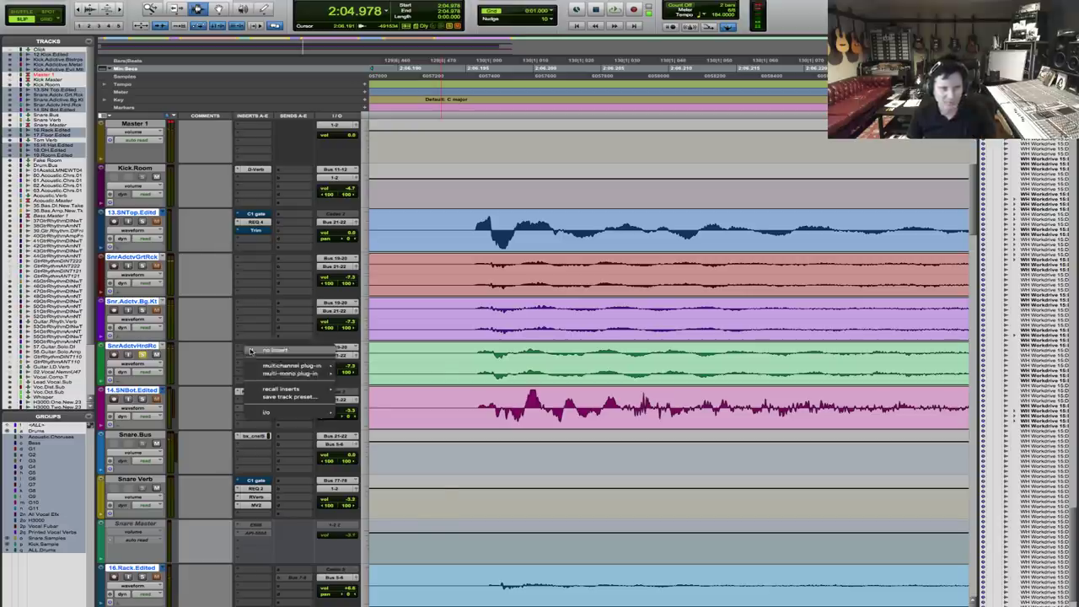
Insert a multichannel REQ 2 equalizer in the first insert slot of the SnrAdctvHrdRc track.
click(250, 351)
mouse_move(266, 367)
mouse_move(405, 369)
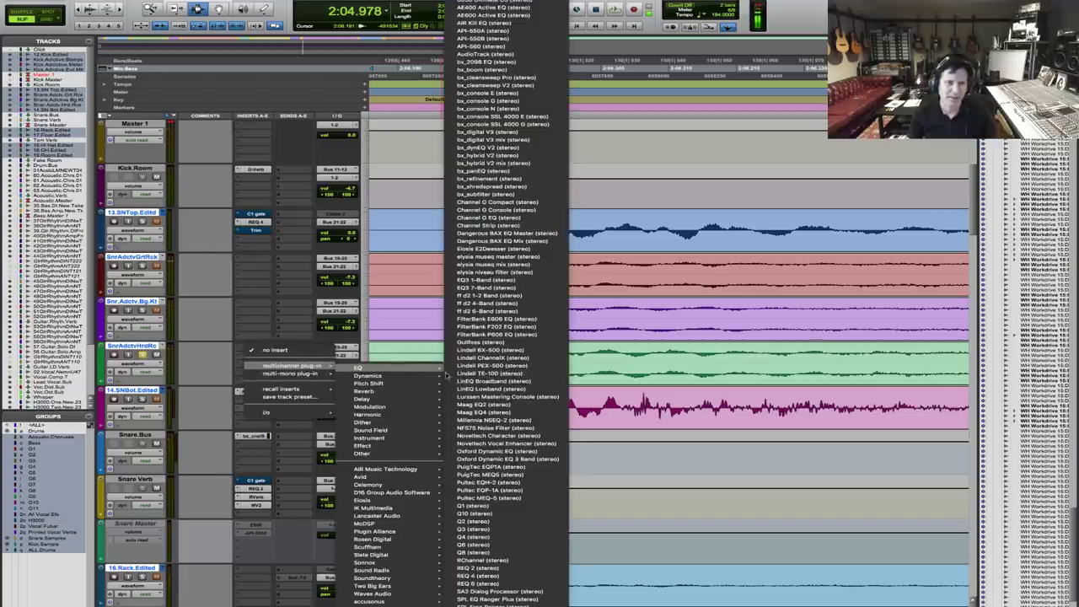
click(549, 571)
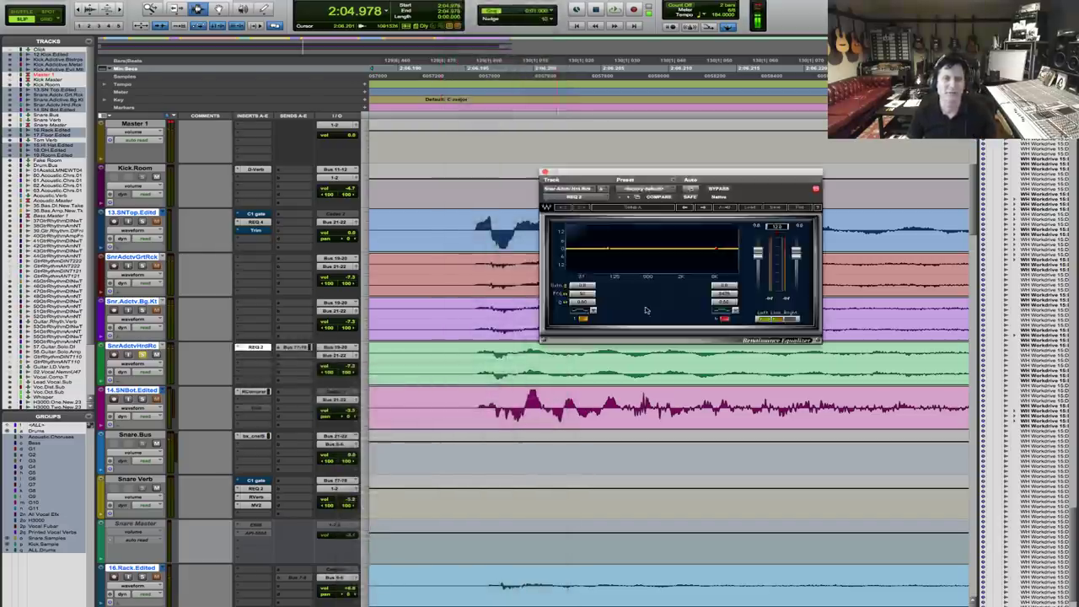
Browse the multichannel Plugin Alliance plug-ins for a replacement for the REQ 2 on the SnrAdctvHrdRc track.
click(237, 348)
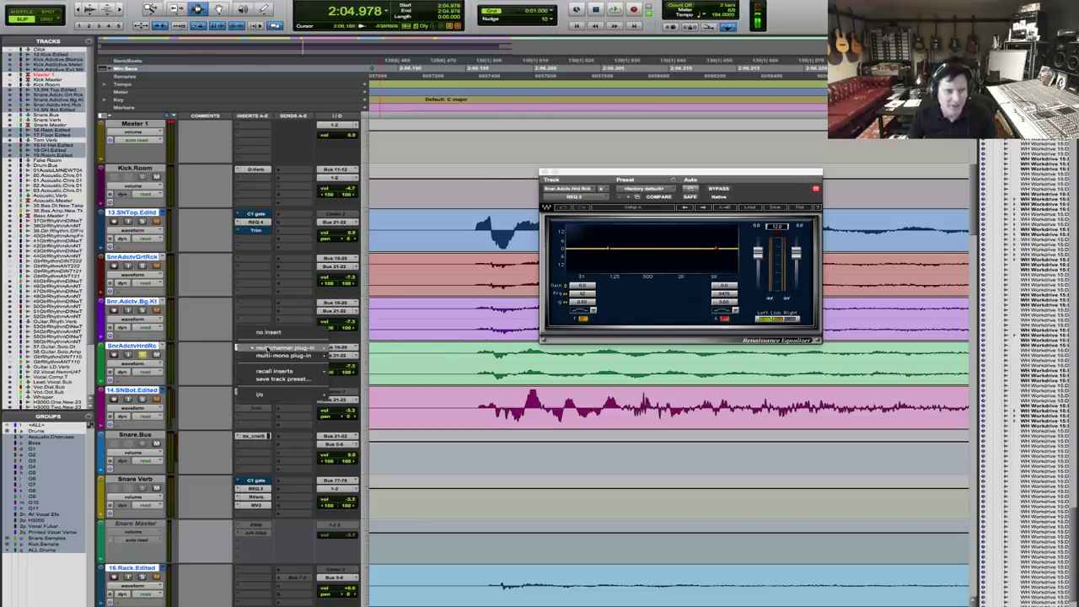
mouse_move(290, 348)
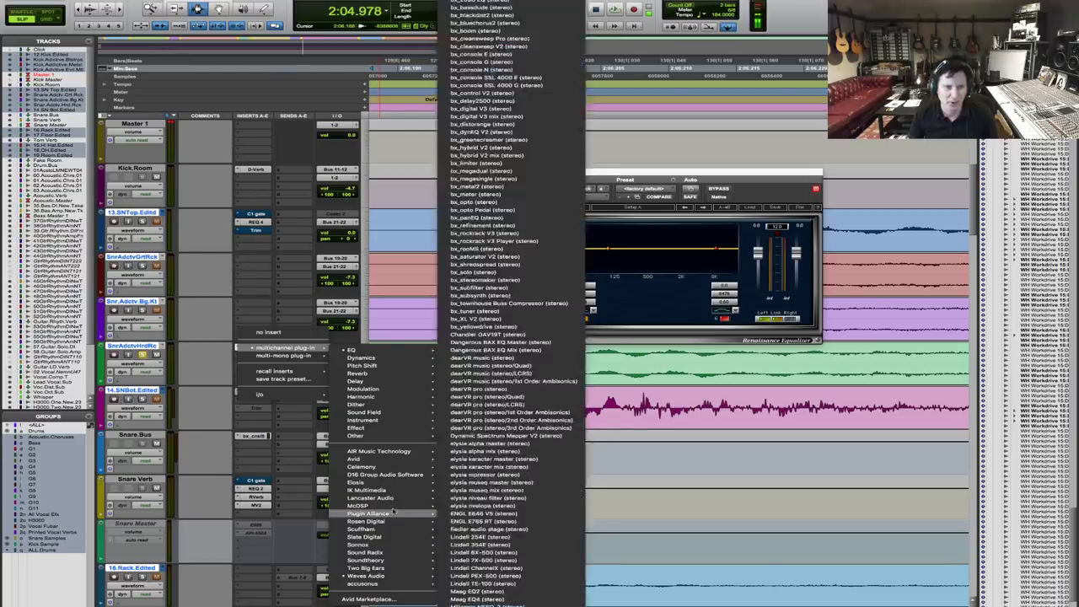
Replace the EQ insert on the SnrAdctvHrdRc track with a stereo FilterBank E606 and set its high-pass frequency to 27.86 Hz during playback.
mouse_move(394, 508)
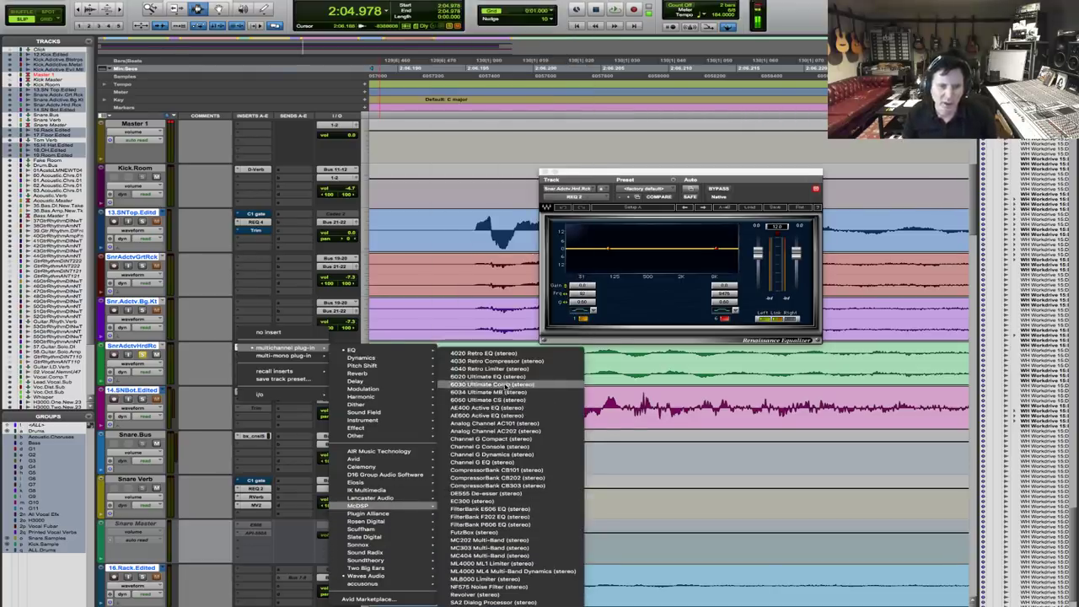
key(Escape)
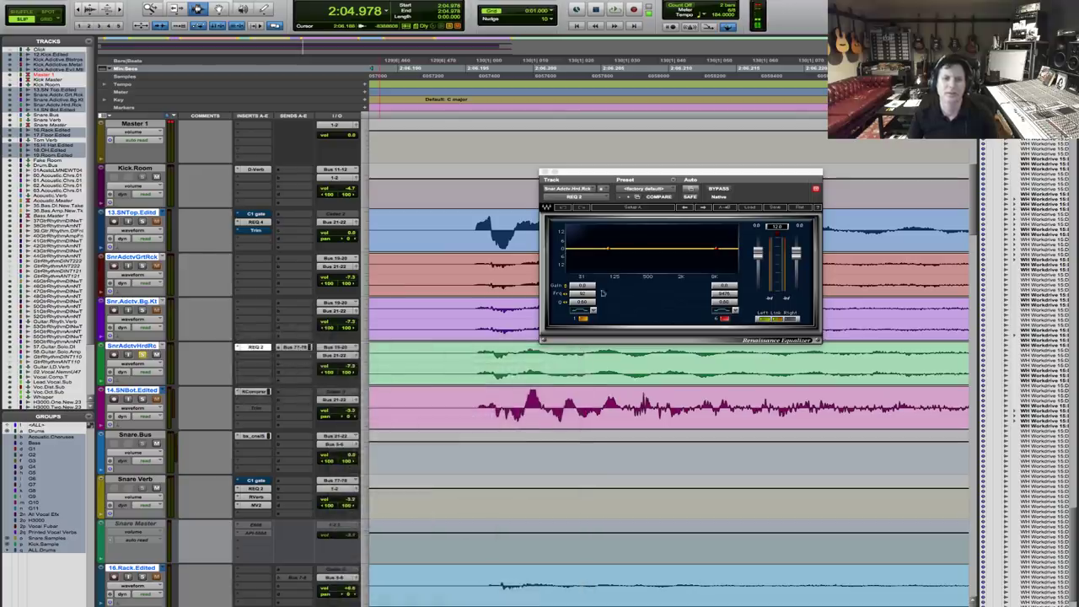
key(space)
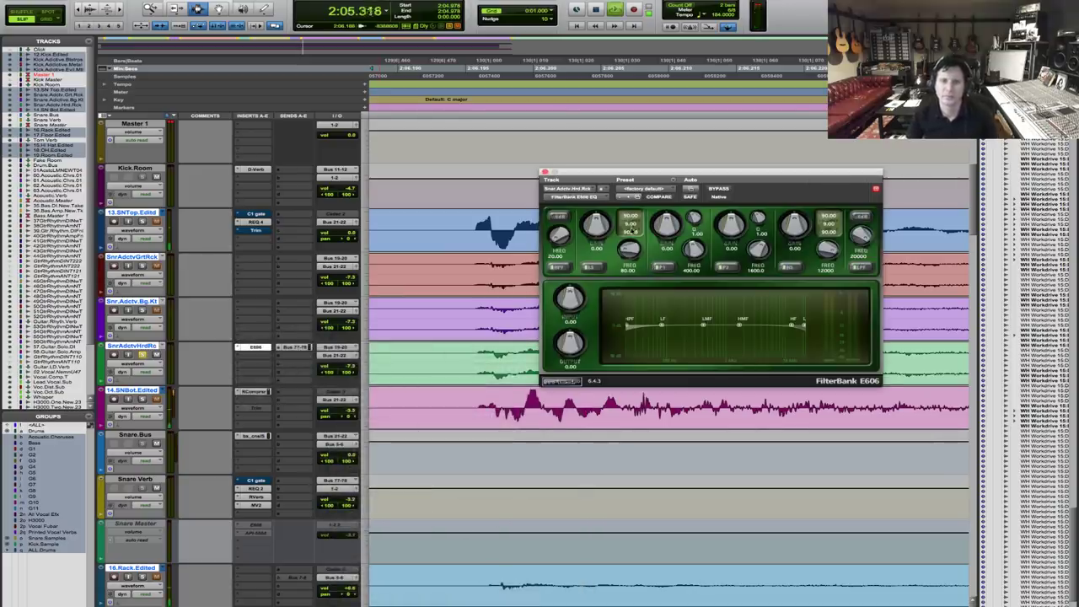
drag(559, 235, 559, 226)
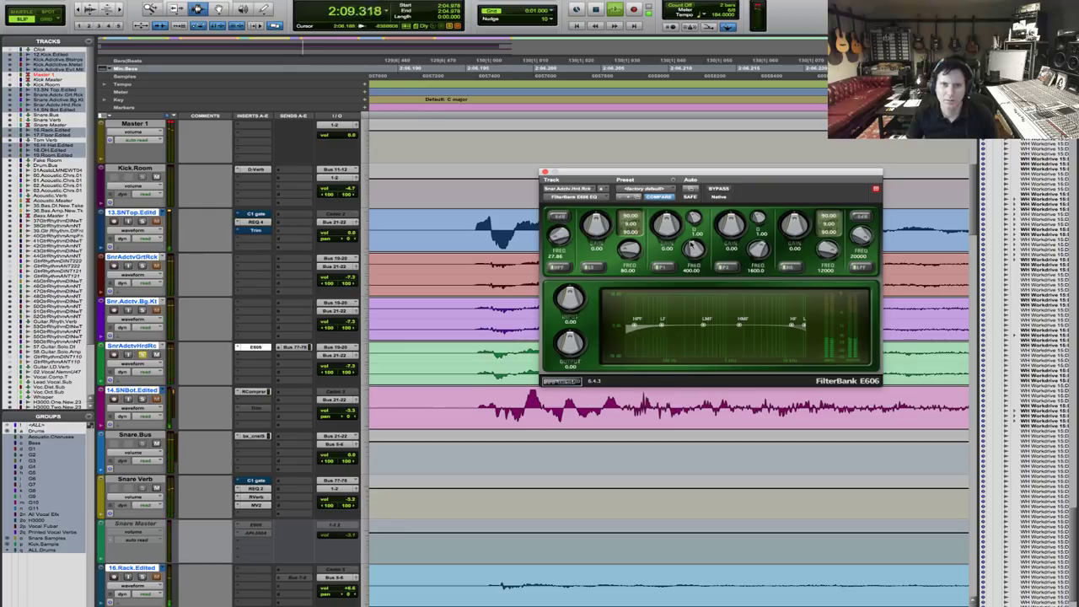
Boost the E606 low-mid band about 3 dB at 184.53 Hz and the high-mid band 3.00 dB at 6369.7 Hz while auditioning the snare.
drag(690, 249, 667, 220)
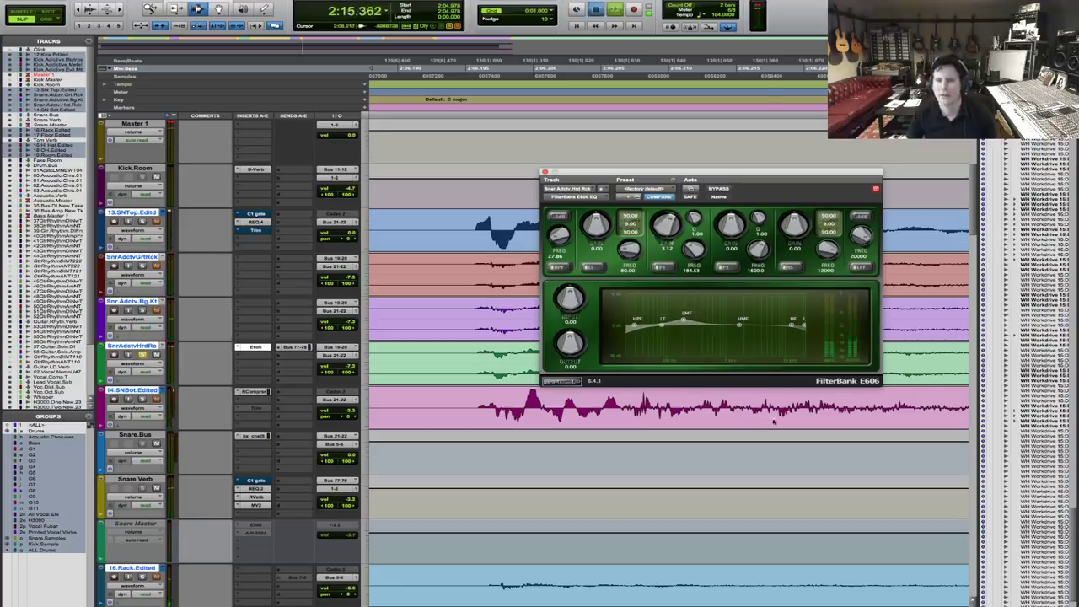
key(space)
key(space)
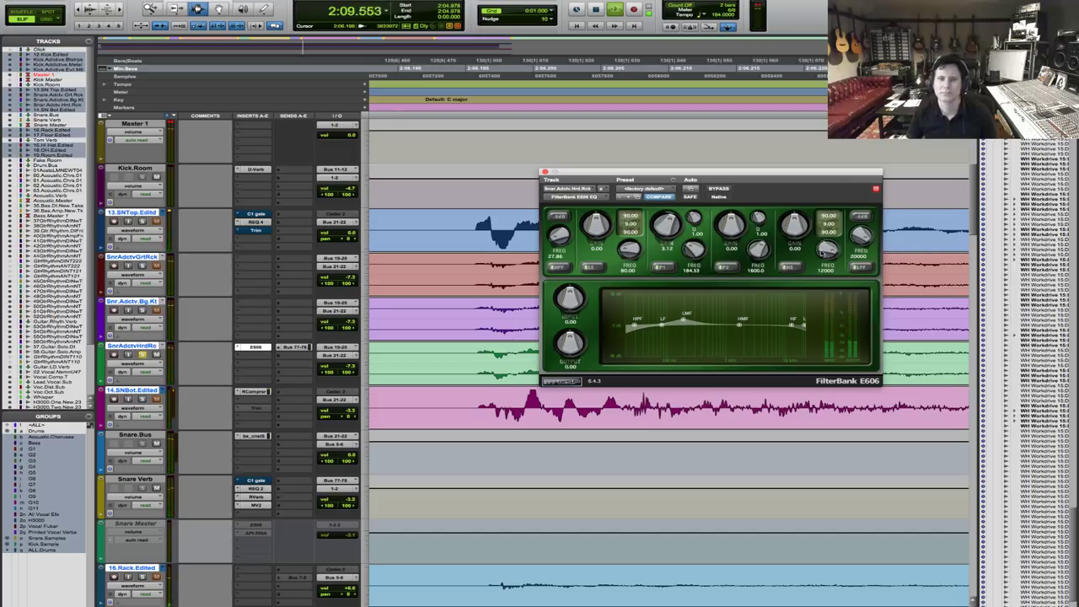
drag(758, 244, 733, 236)
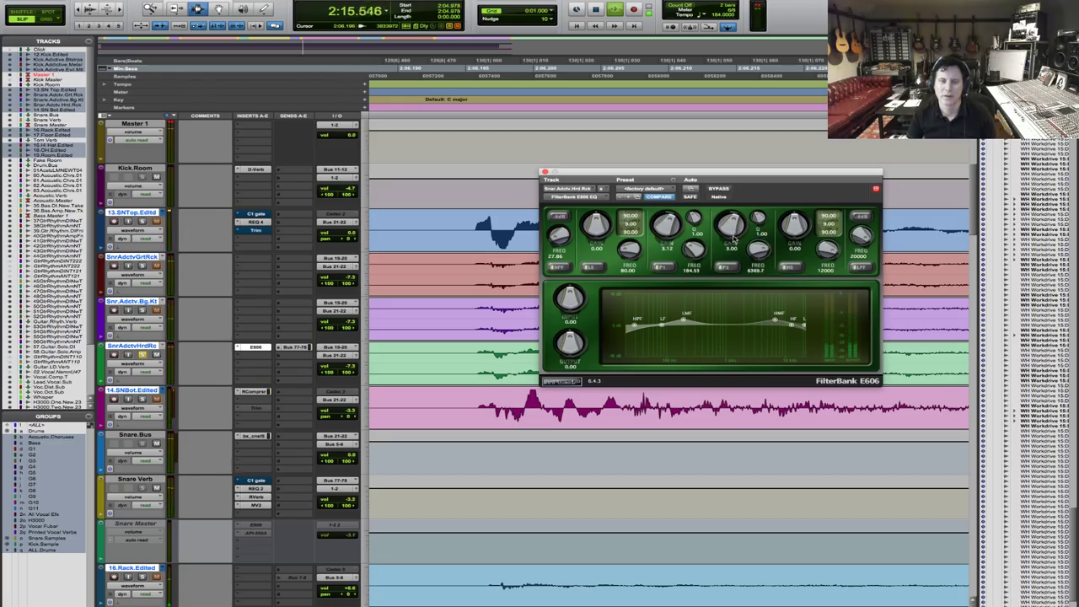
alt+click(733, 240)
key(space)
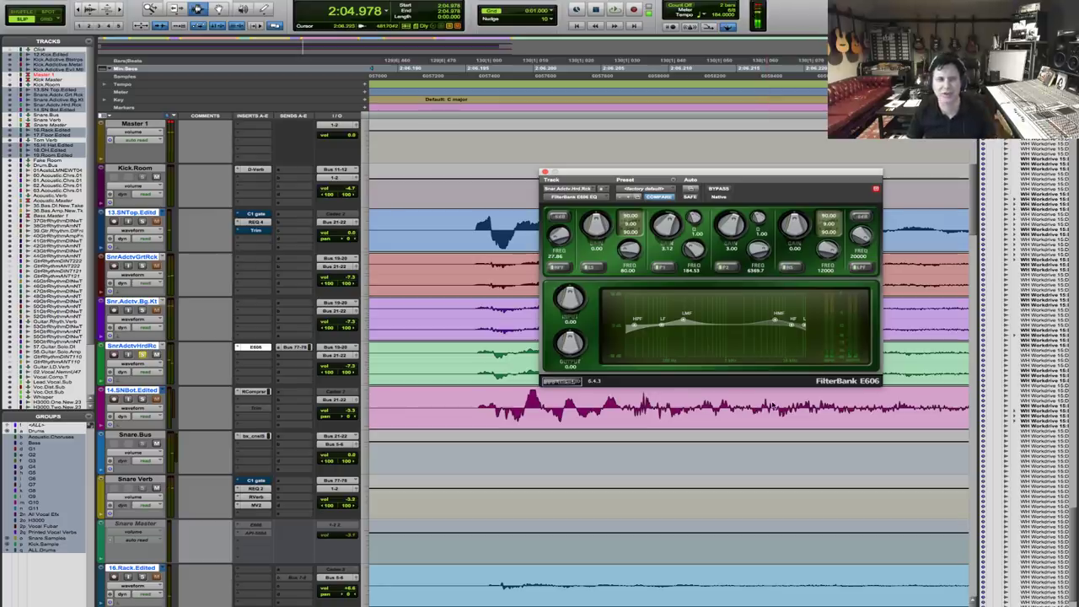
Solo the drum group and slightly lower the high-frequency gain on the Snare.Bus SSL 4000 E console during playback.
click(142, 310)
key(space)
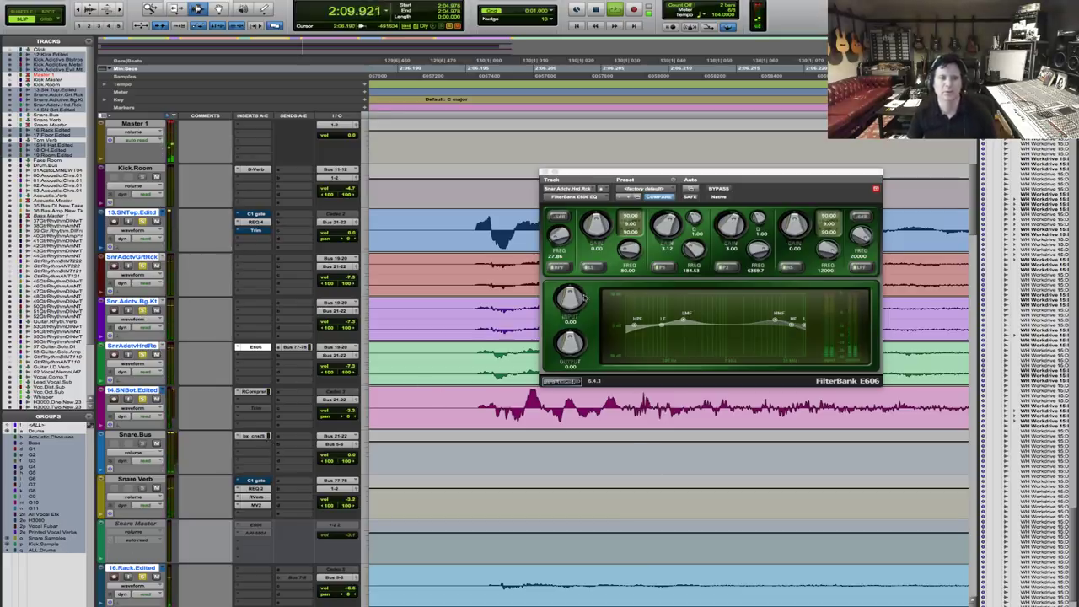
click(253, 436)
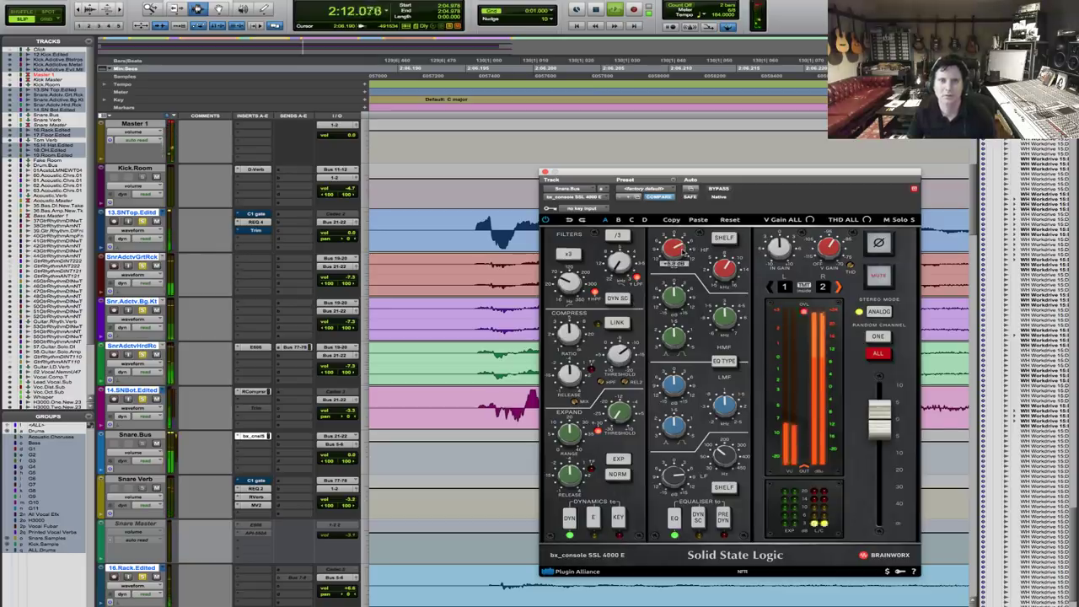
drag(674, 247, 674, 250)
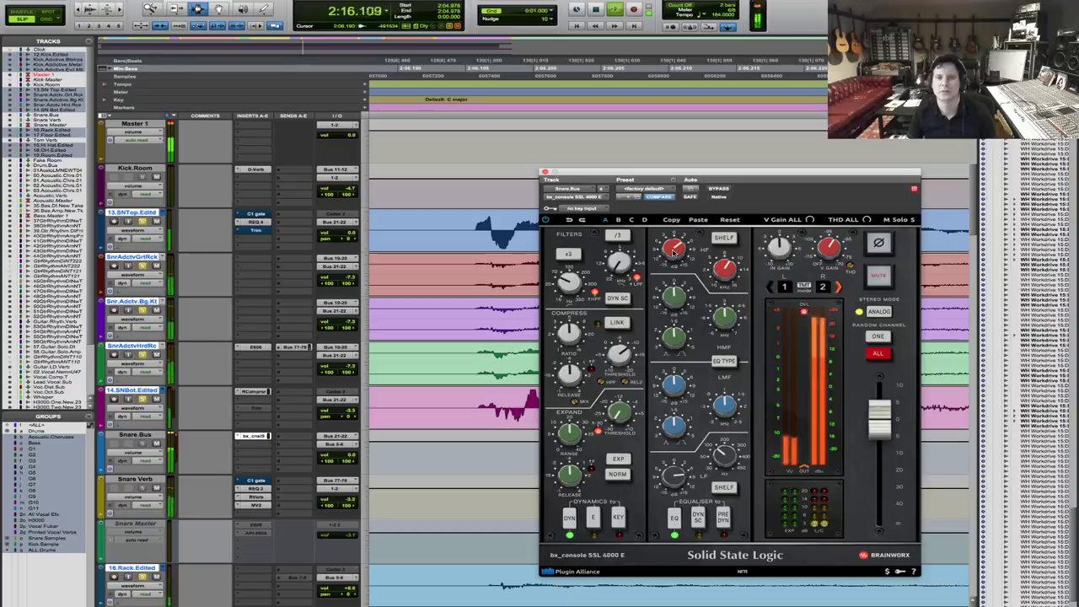
key(space)
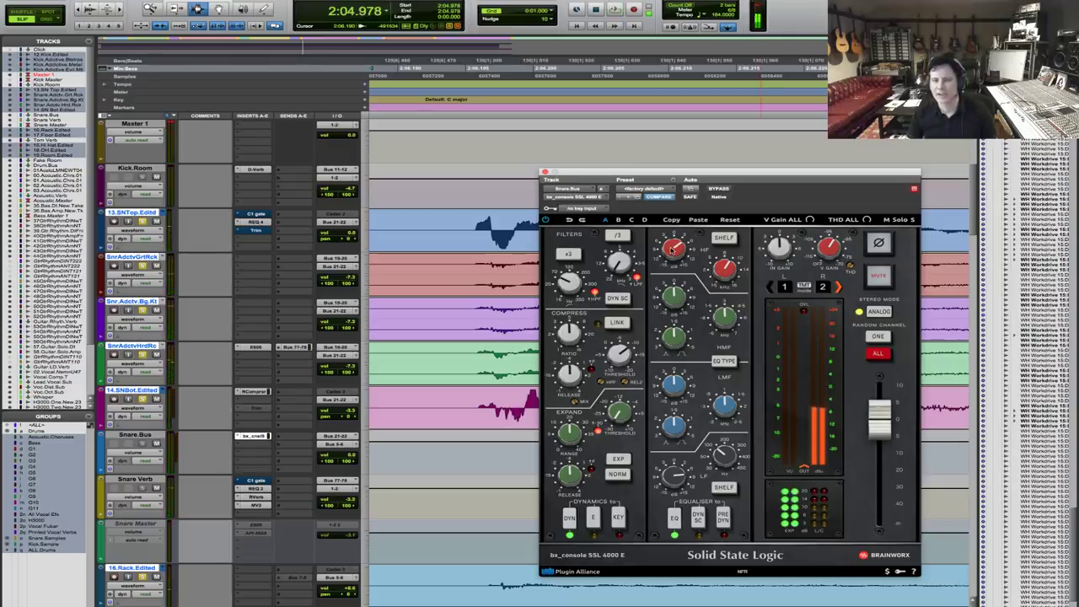
Adjust the high-band gain of the REQ 2 equalizer on the Snare Verb track while the soloed drums play.
click(258, 489)
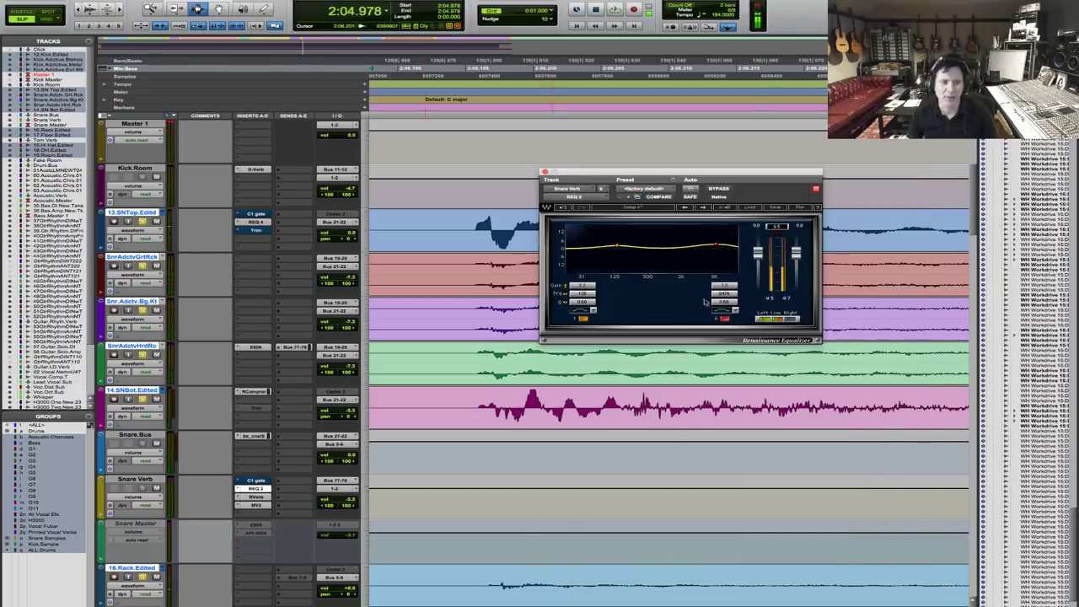
key(space)
click(729, 291)
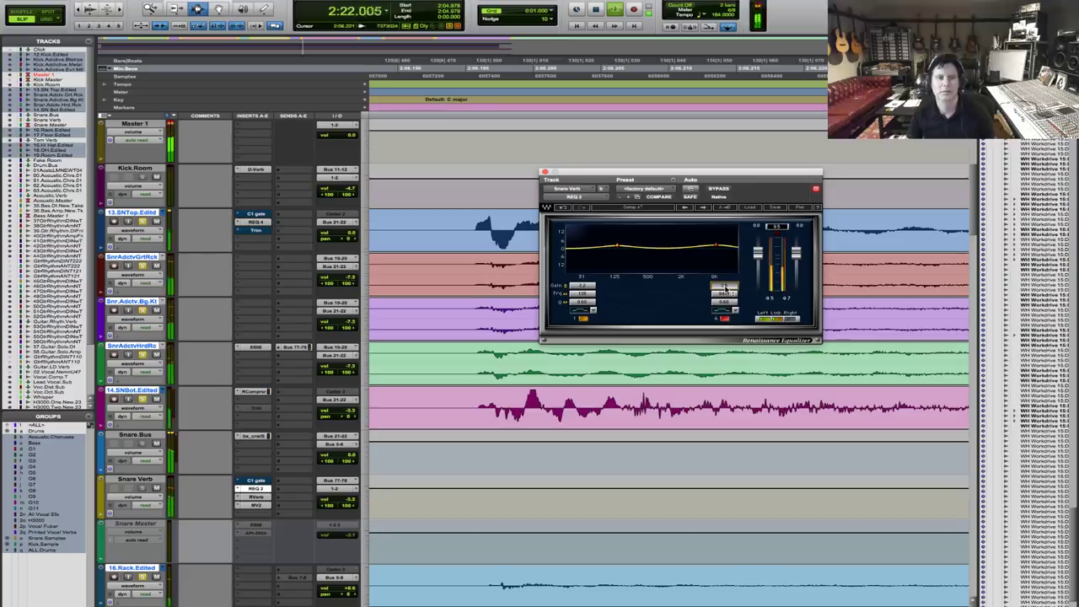
key(space)
Unsolo the drum group and audition the full mix with the Snare.Bus console open, closing the plug-in window during playback.
click(143, 224)
key(space)
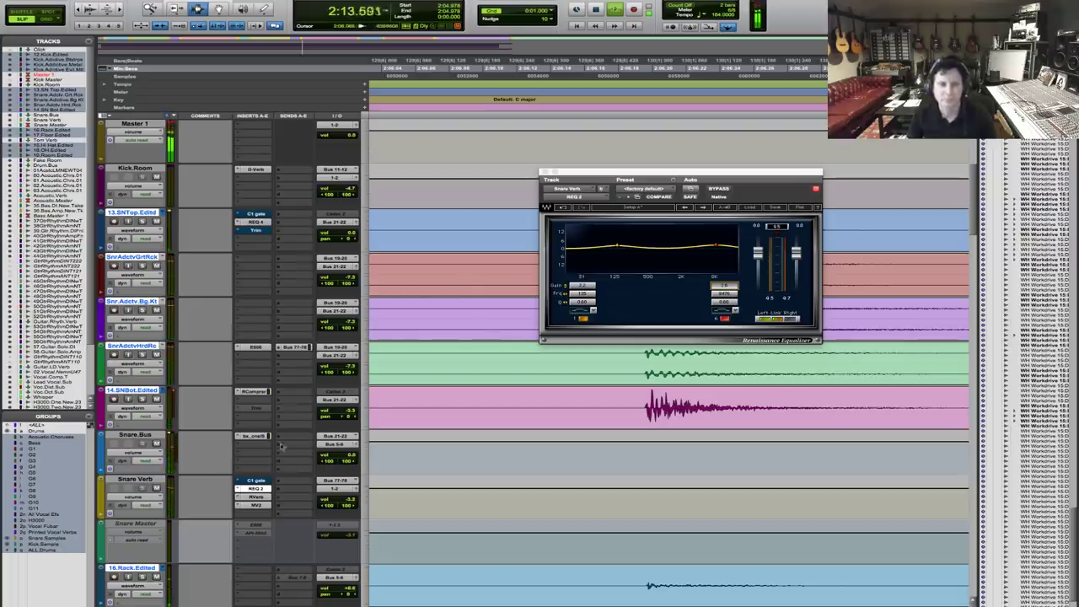
click(253, 436)
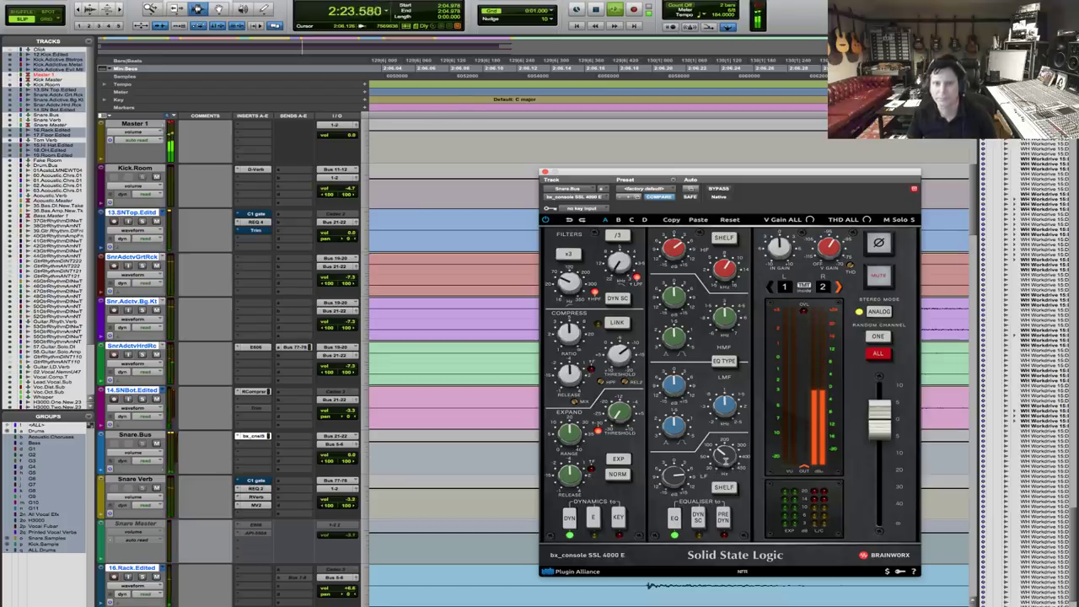
key(space)
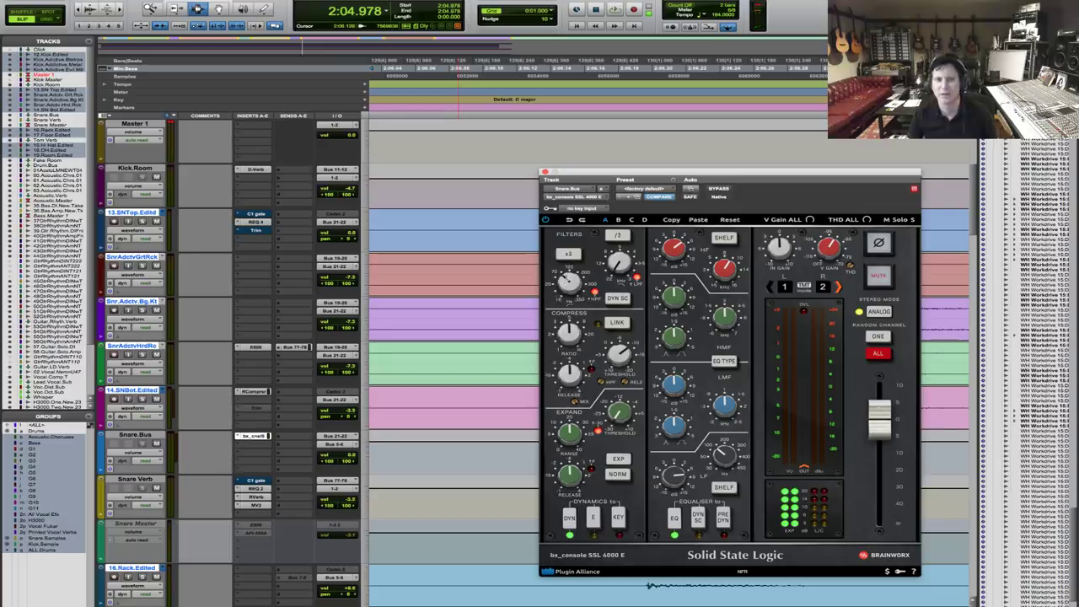
key(space)
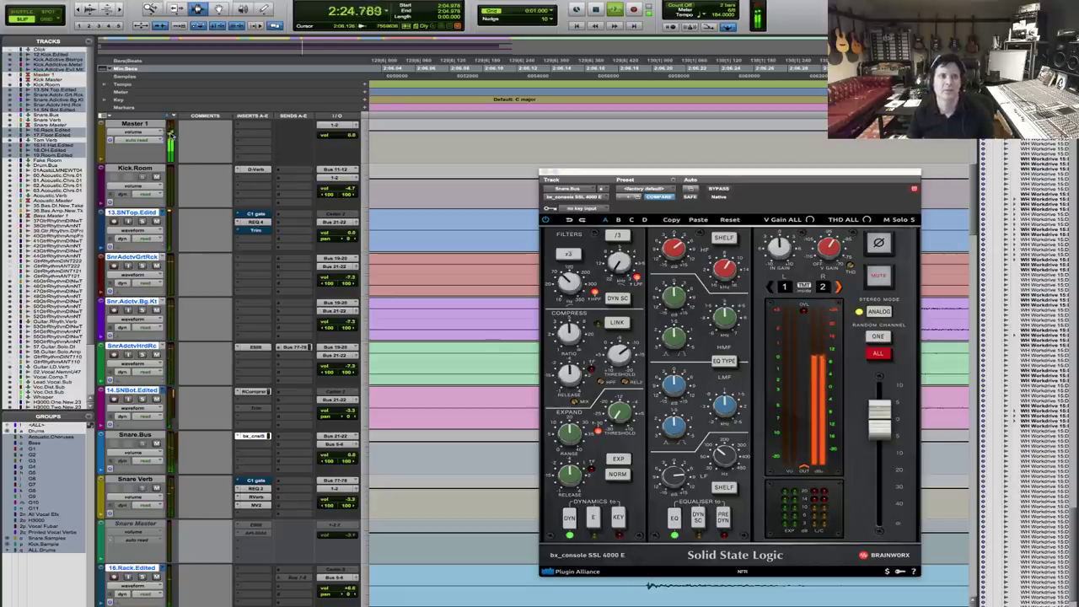
key(super+w)
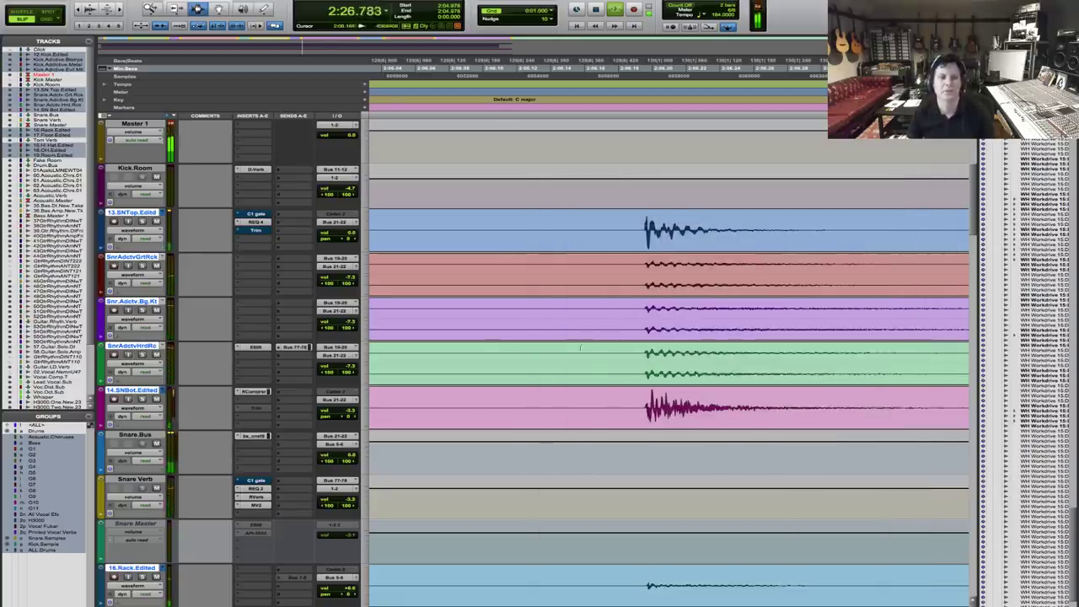
Review the drum tracks down to Drum.Bus during playback, with the timeline widened around the PreChorus and Chorus markers.
scroll(593, 368, down, 8)
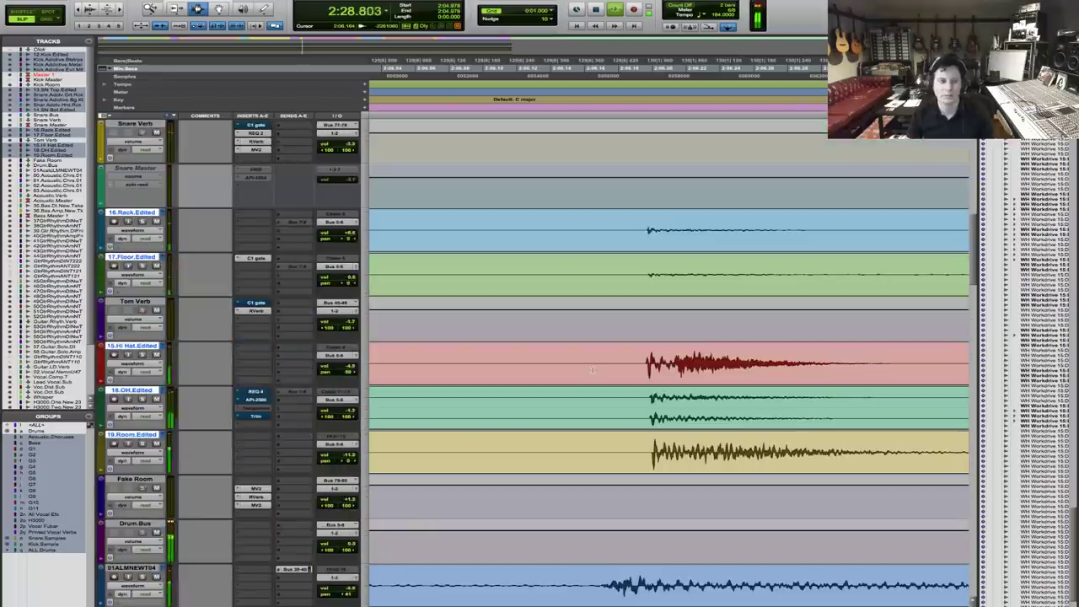
scroll(592, 369, down, 4)
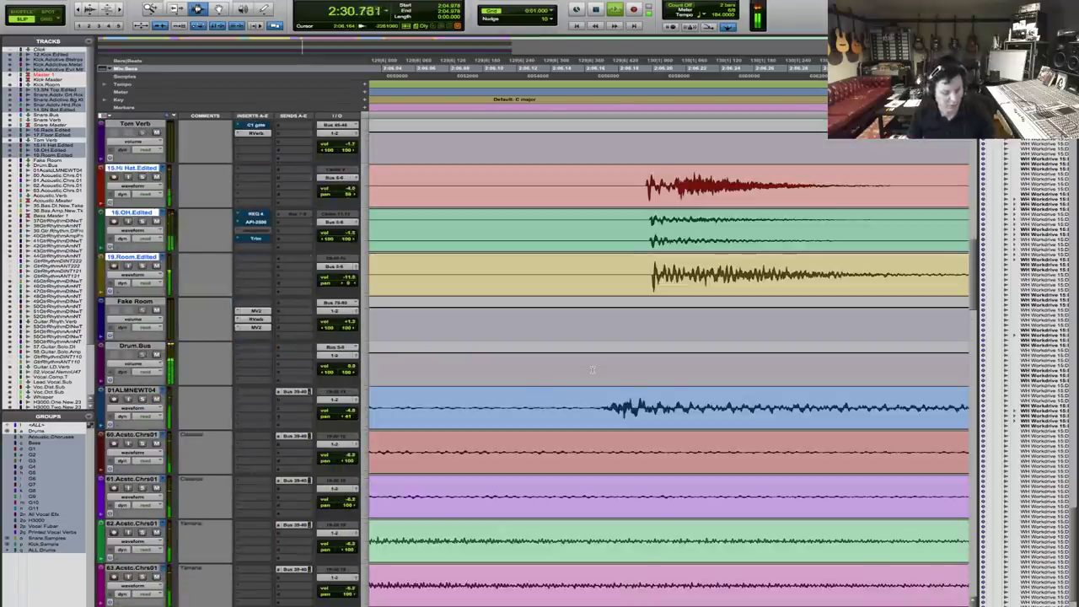
key(r)
key(r)
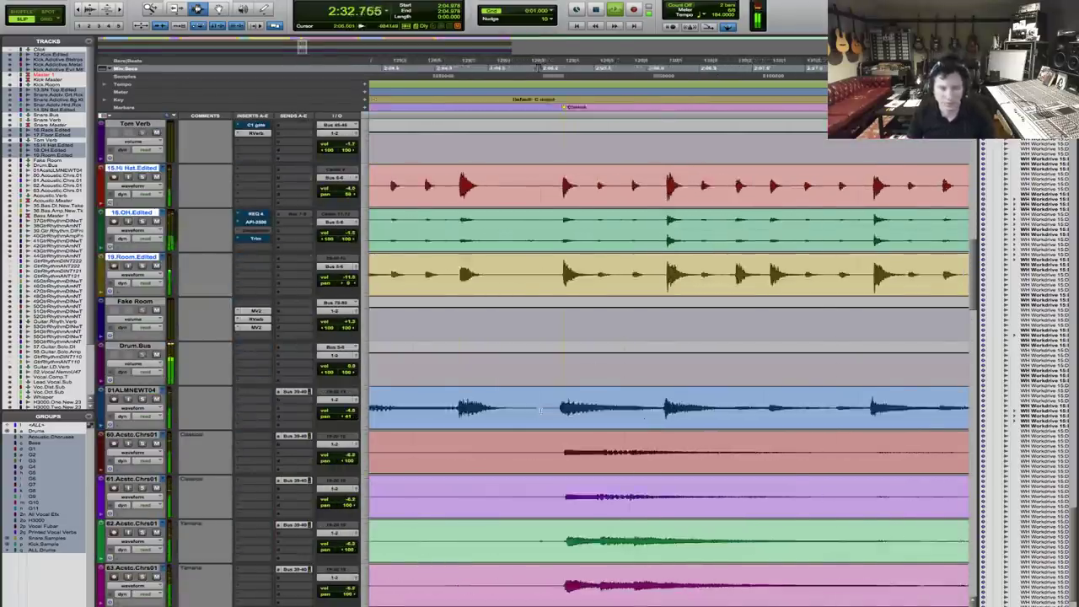
key(r)
key(r)
key(space)
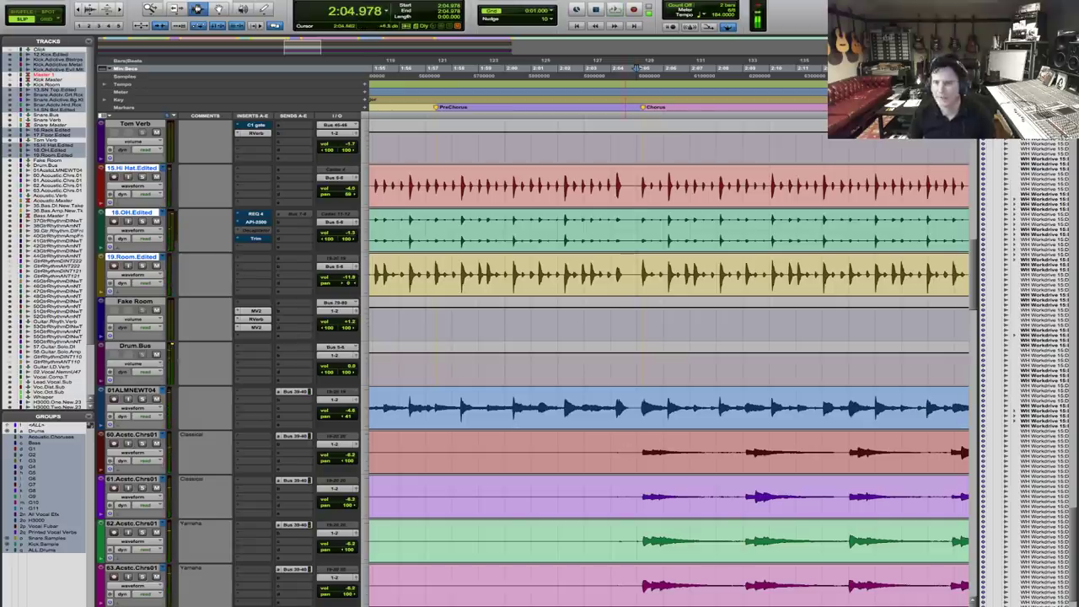
Set the playback start to 2:02.229, just before the Chorus, and audition the soloed drum tracks from there.
scroll(666, 363, up, 3)
scroll(666, 362, down, 1)
click(564, 314)
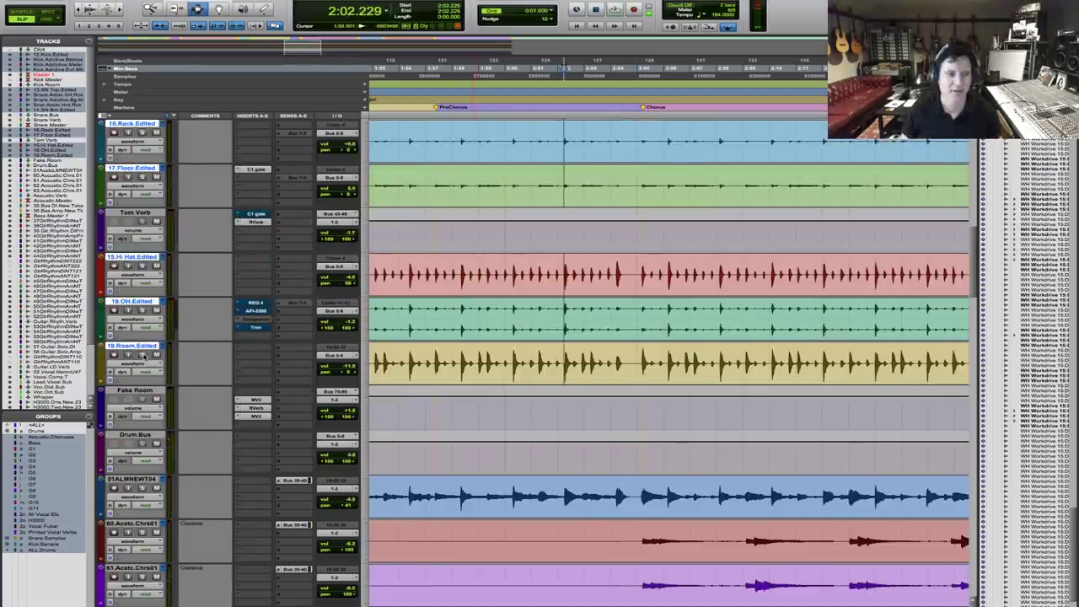
key(space)
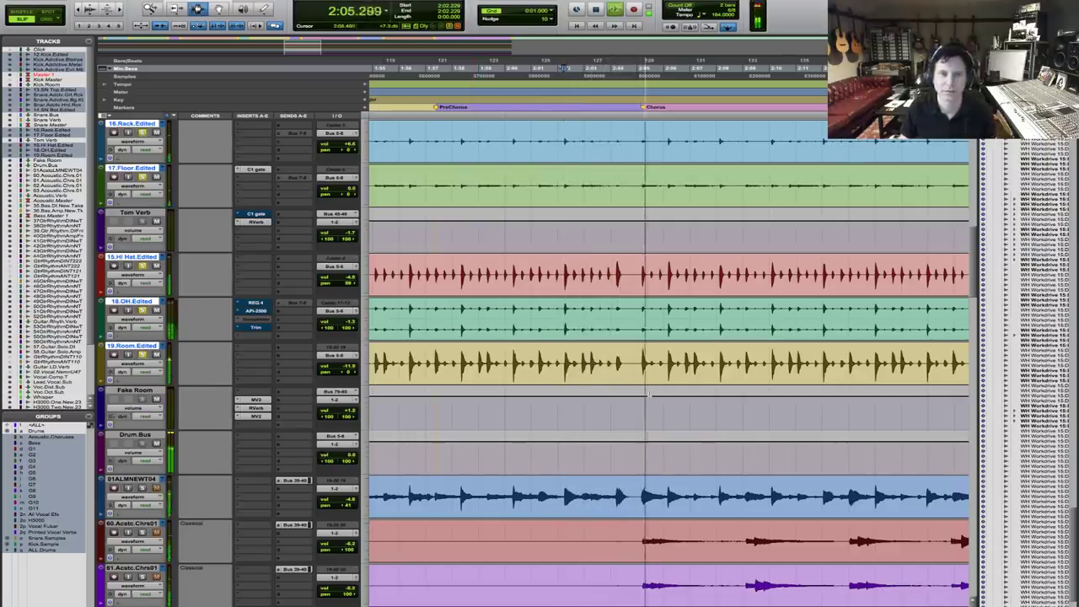
scroll(649, 394, up, 4)
scroll(649, 394, down, 6)
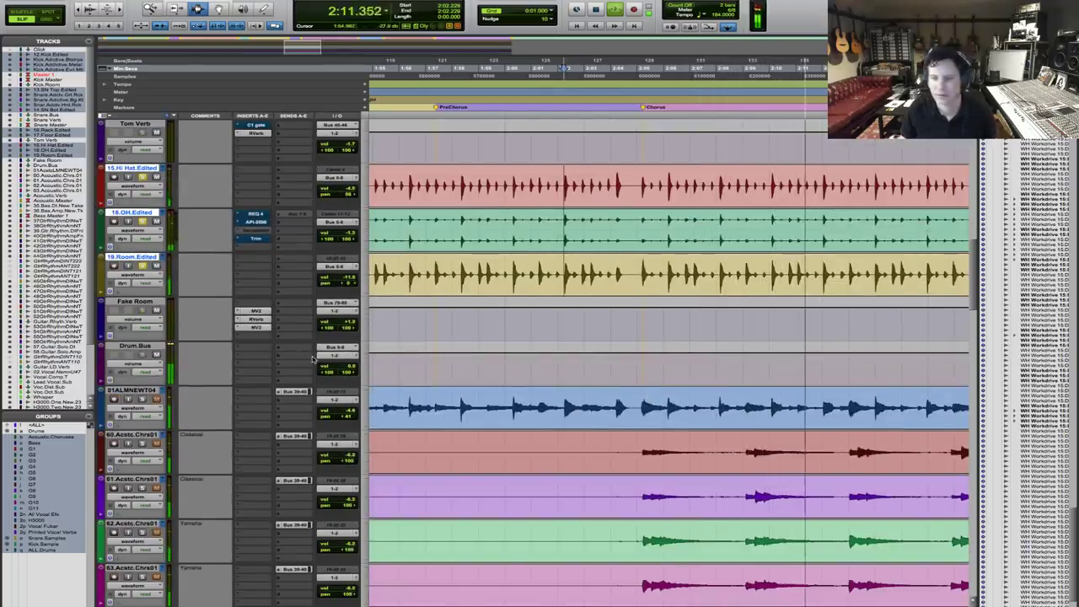
key(space)
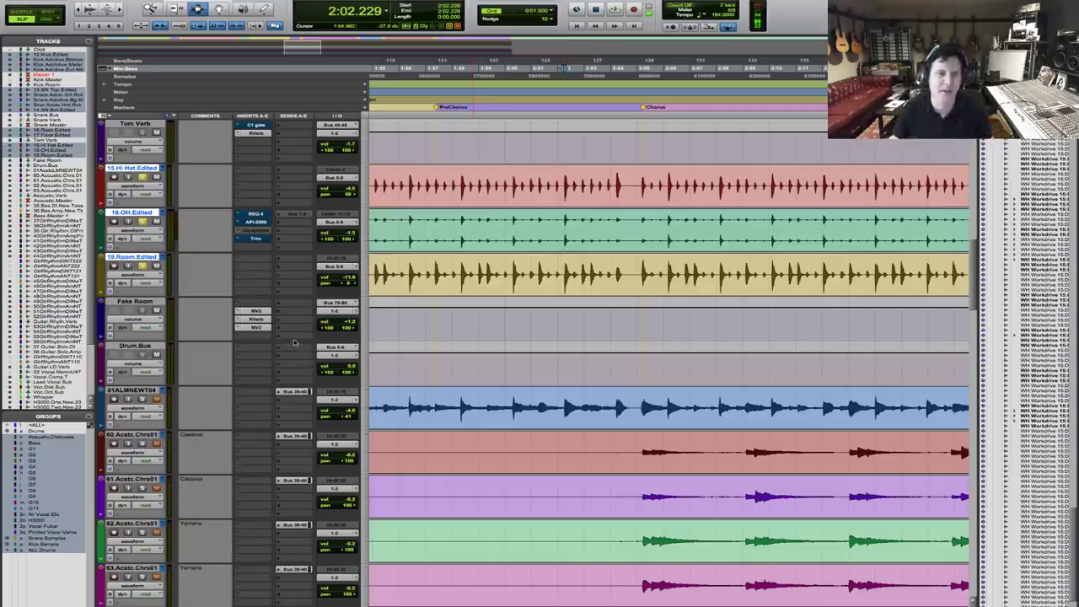
Insert a stereo bx_console SSL 4000 G plug-in on the first insert slot of Drum.Bus.
click(258, 349)
mouse_move(329, 366)
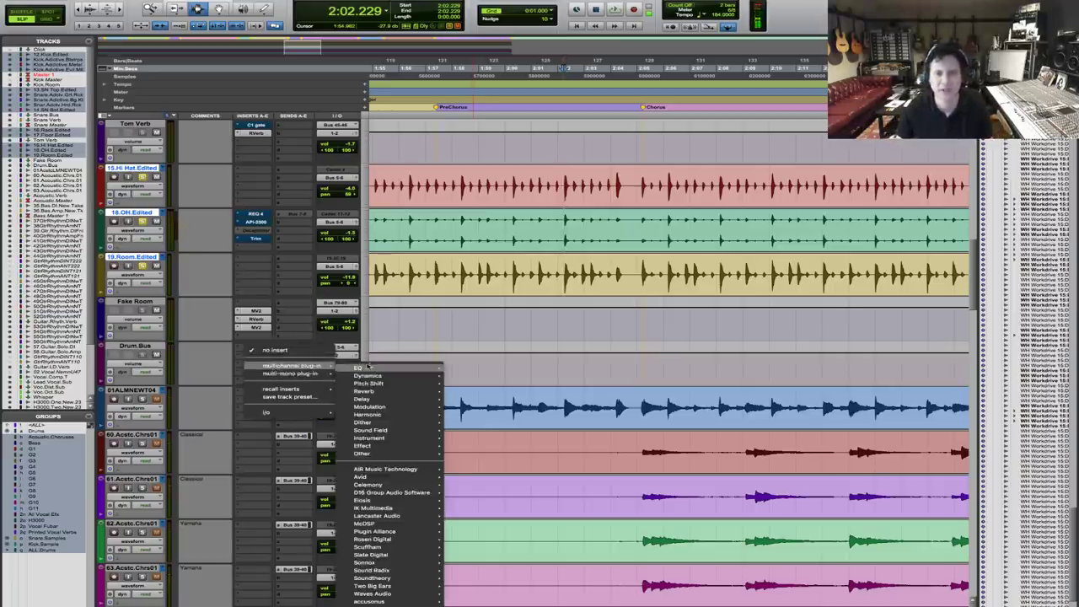
mouse_move(367, 375)
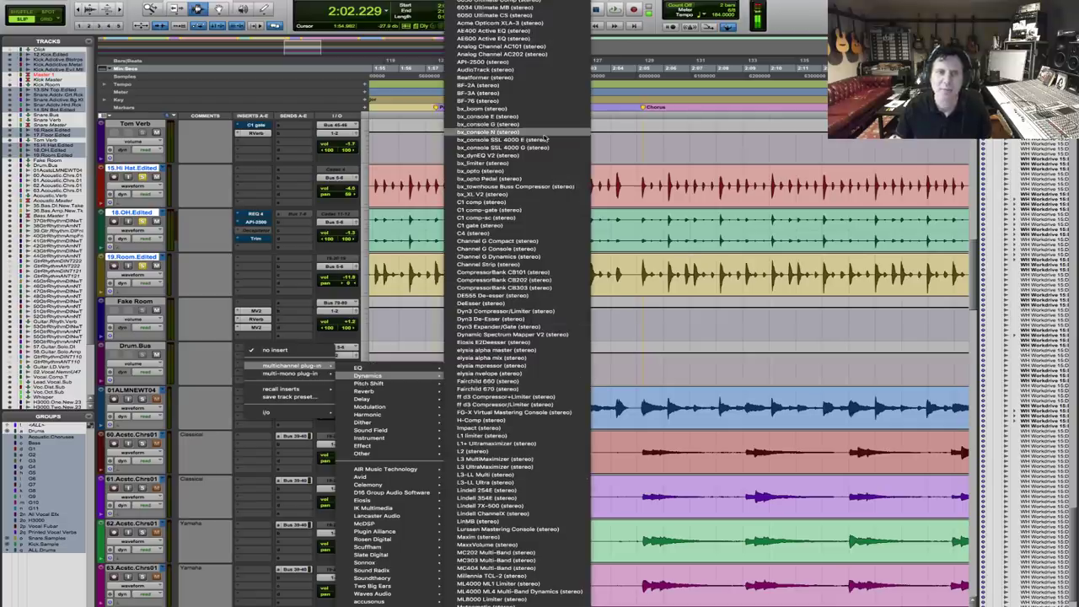
click(545, 148)
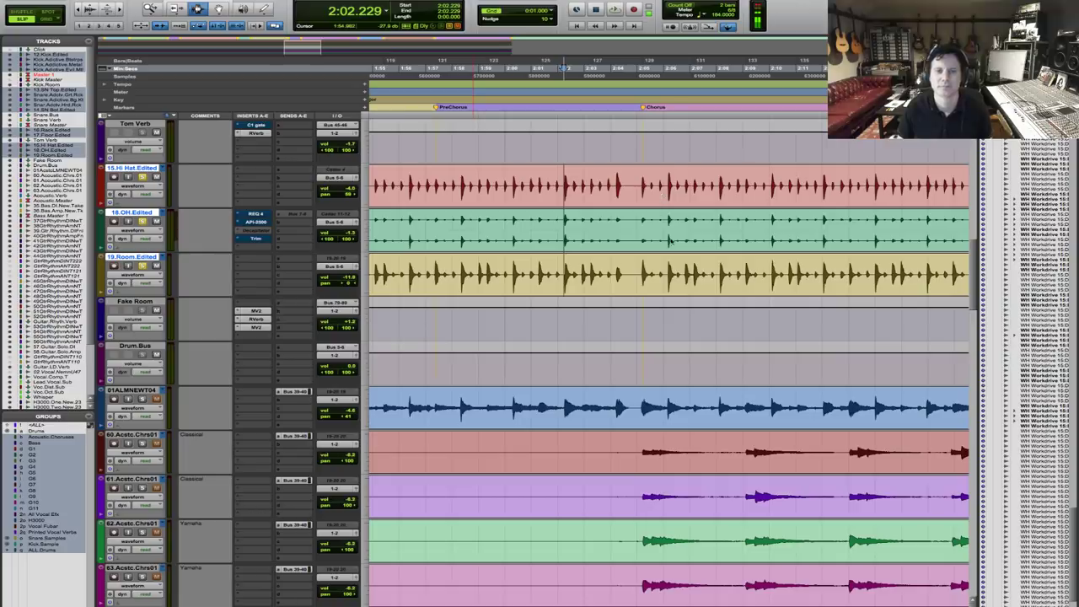
Set the Drum.Bus console's high-pass filter to about 19 Hz and bypass the plug-in during playback to compare the sound.
key(space)
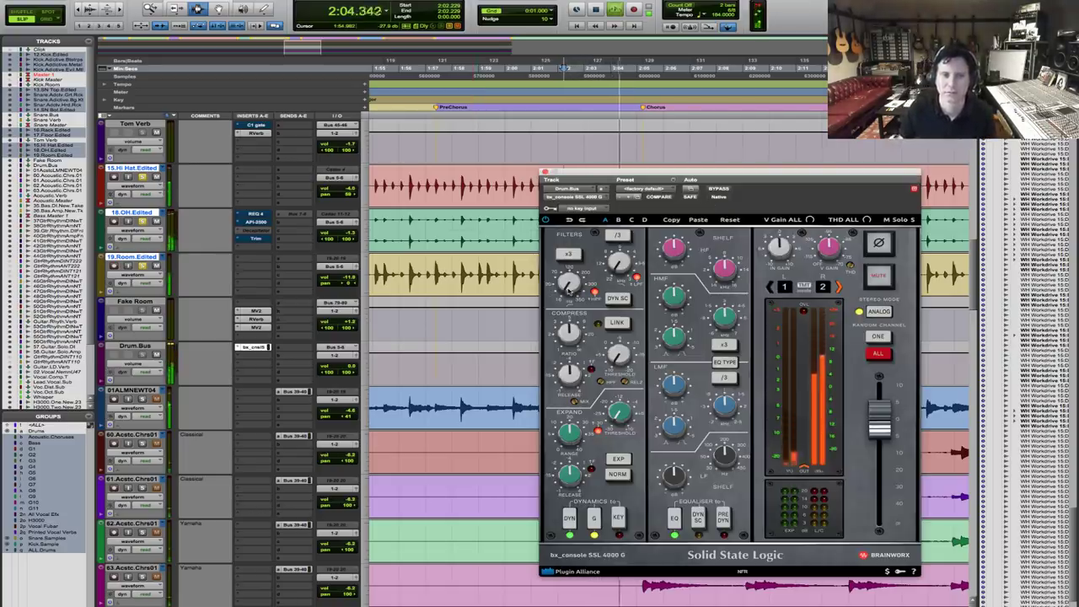
key(space)
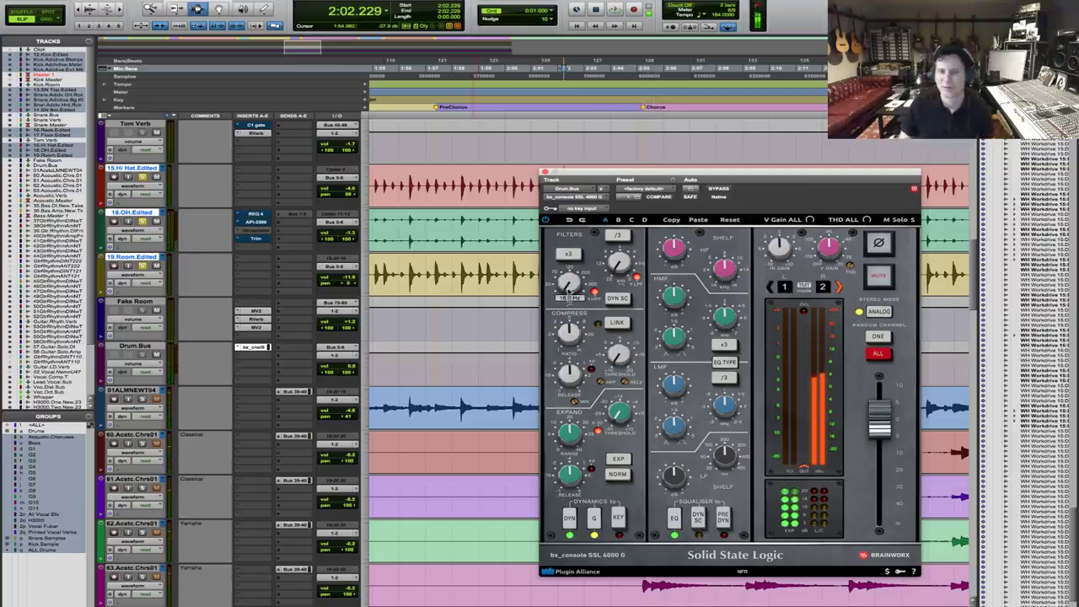
drag(567, 287, 569, 282)
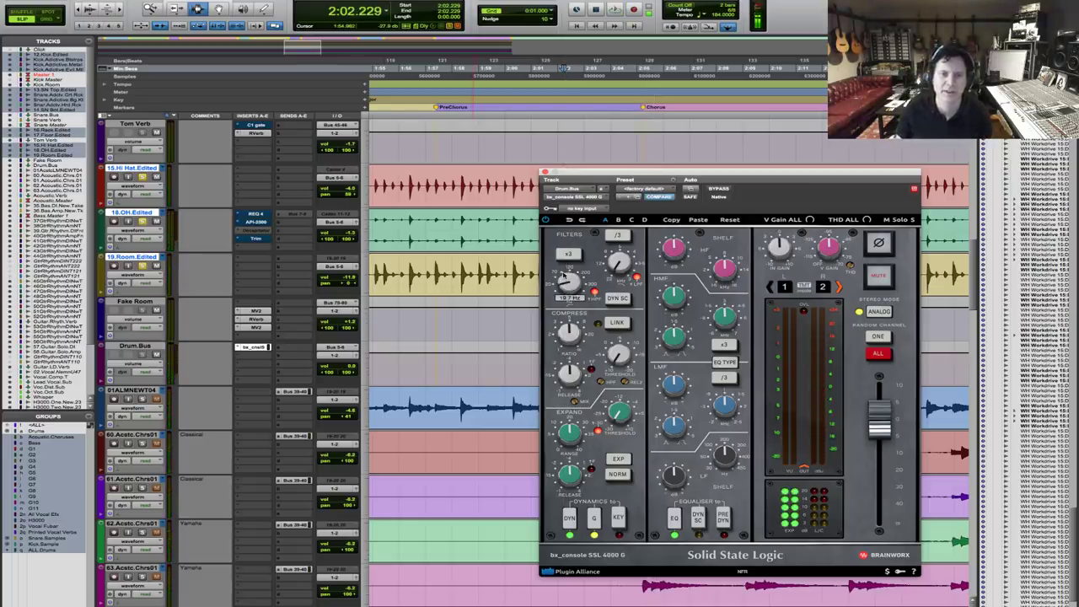
key(space)
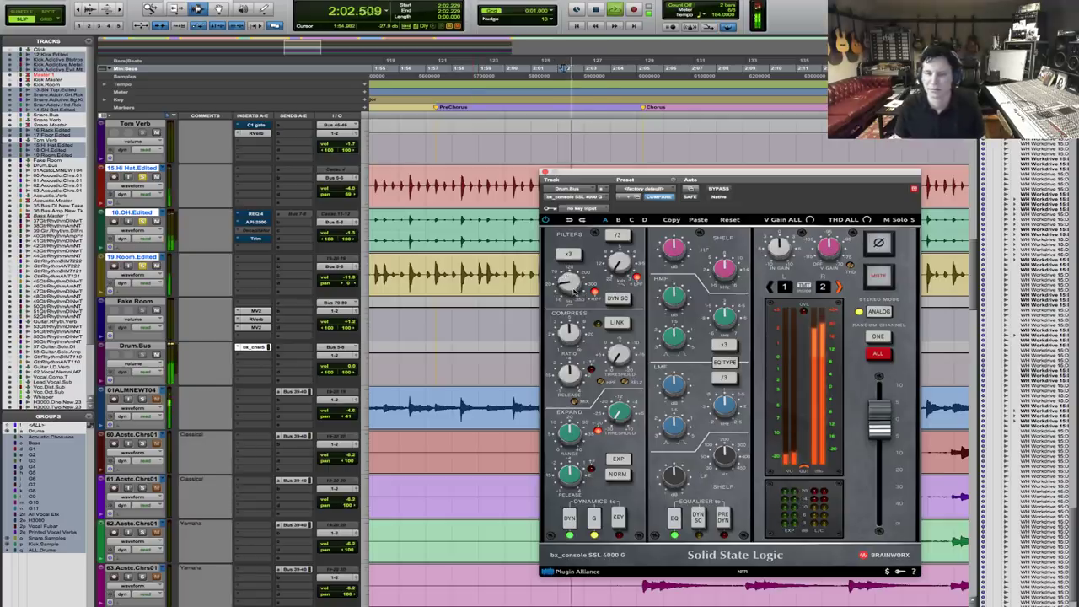
click(723, 189)
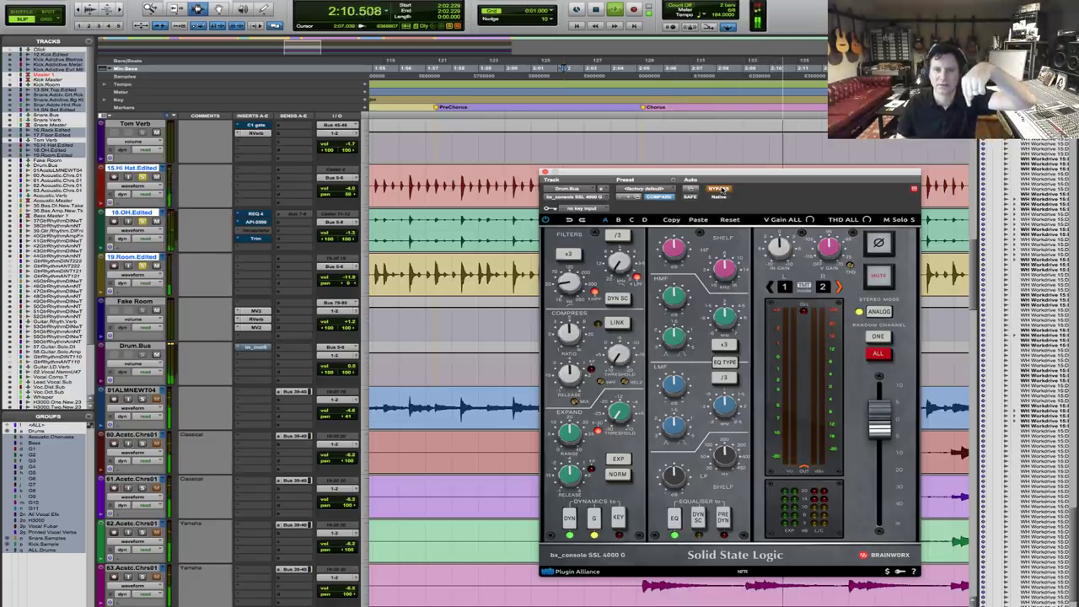
Compare the drum bus with and without its SSL console by toggling bypass during playback, leave it active, and close the plug-in window.
click(722, 189)
key(space)
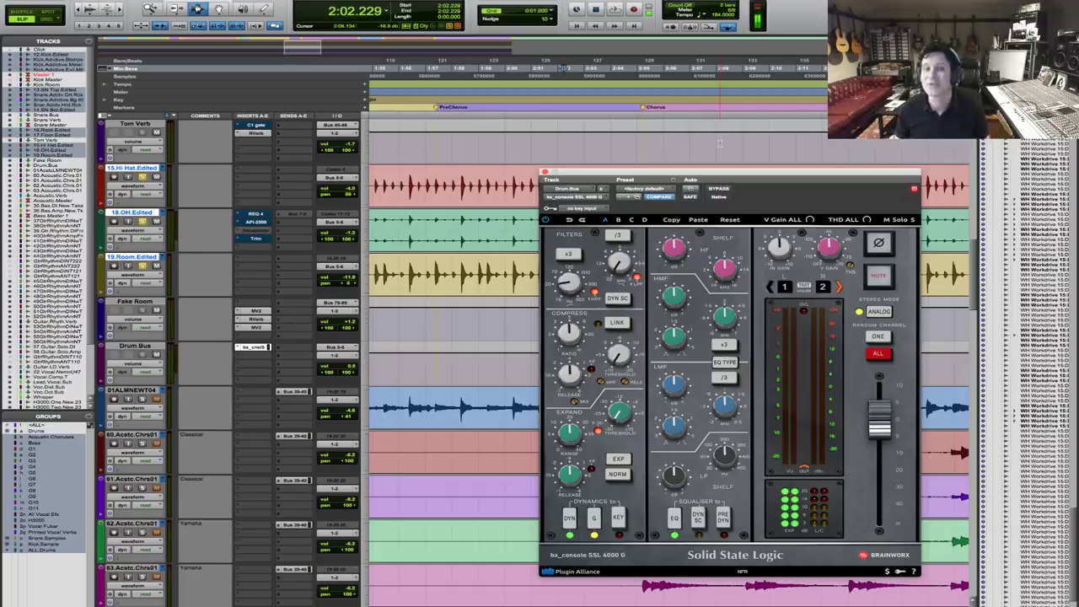
drag(730, 174, 701, 143)
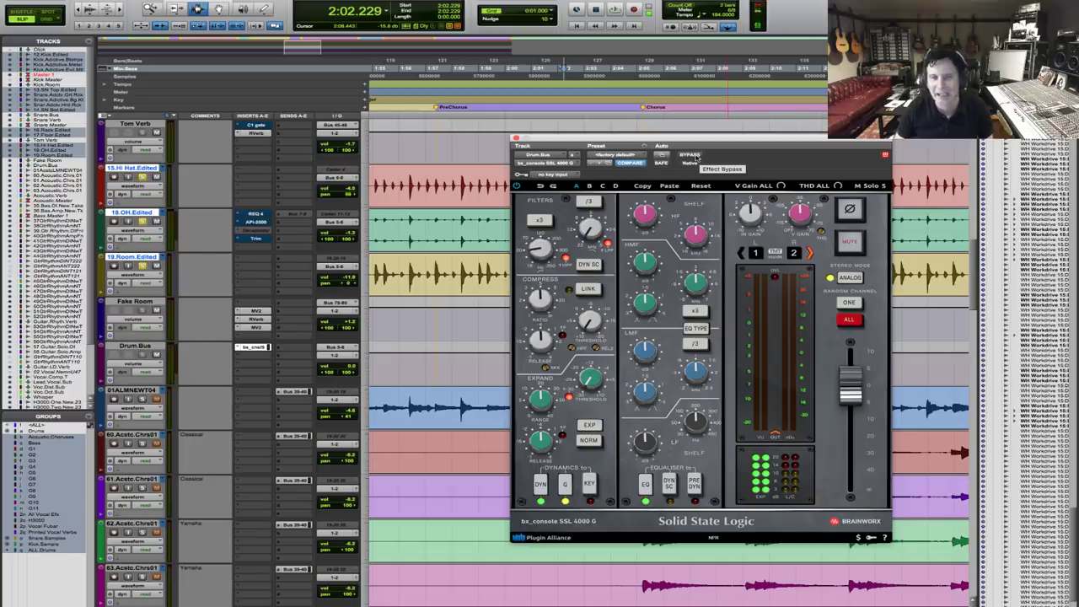
click(697, 157)
key(space)
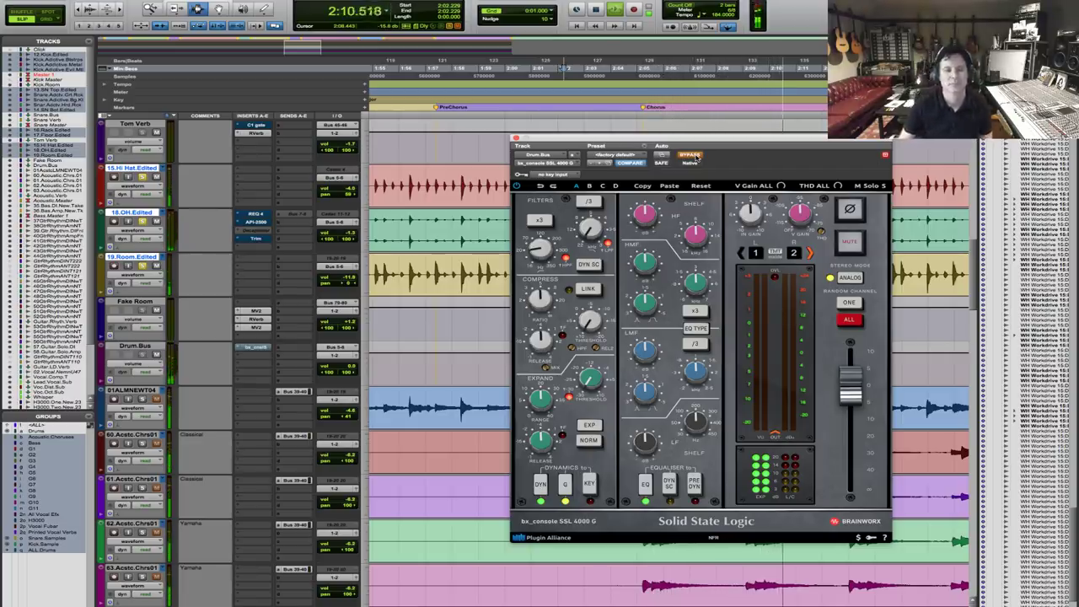
click(690, 156)
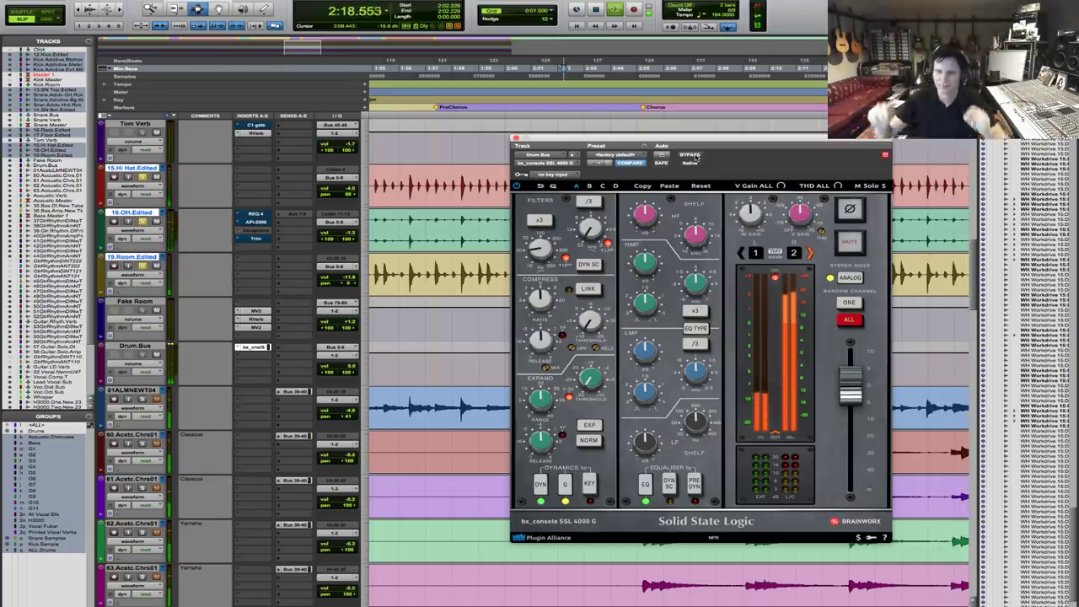
key(space)
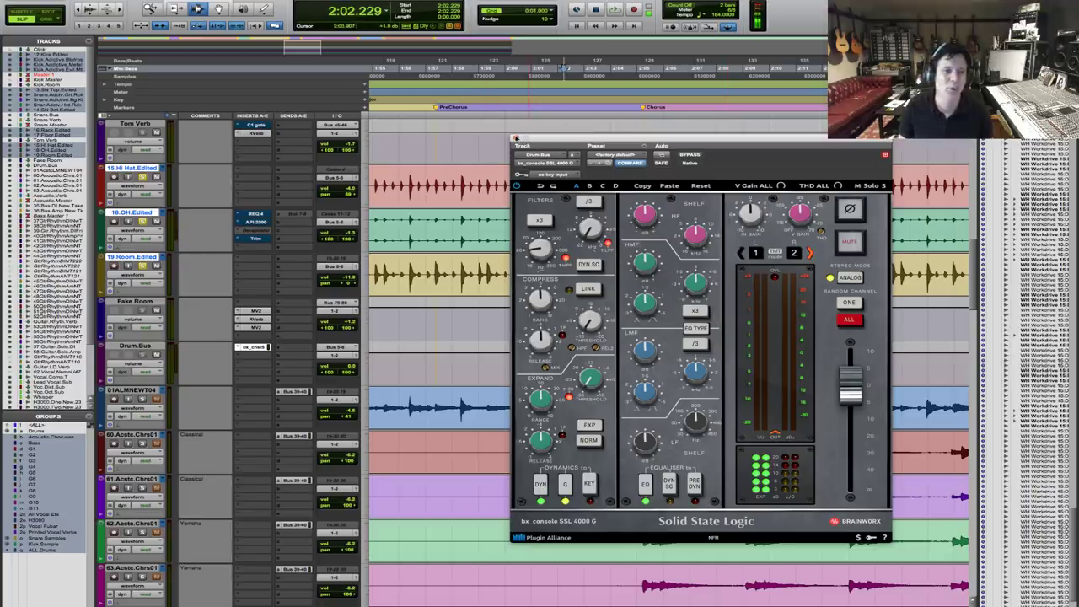
click(516, 137)
Solo 12.Kick.Edited and audition it from 2:02.229.
scroll(638, 250, up, 10)
scroll(638, 250, up, 1)
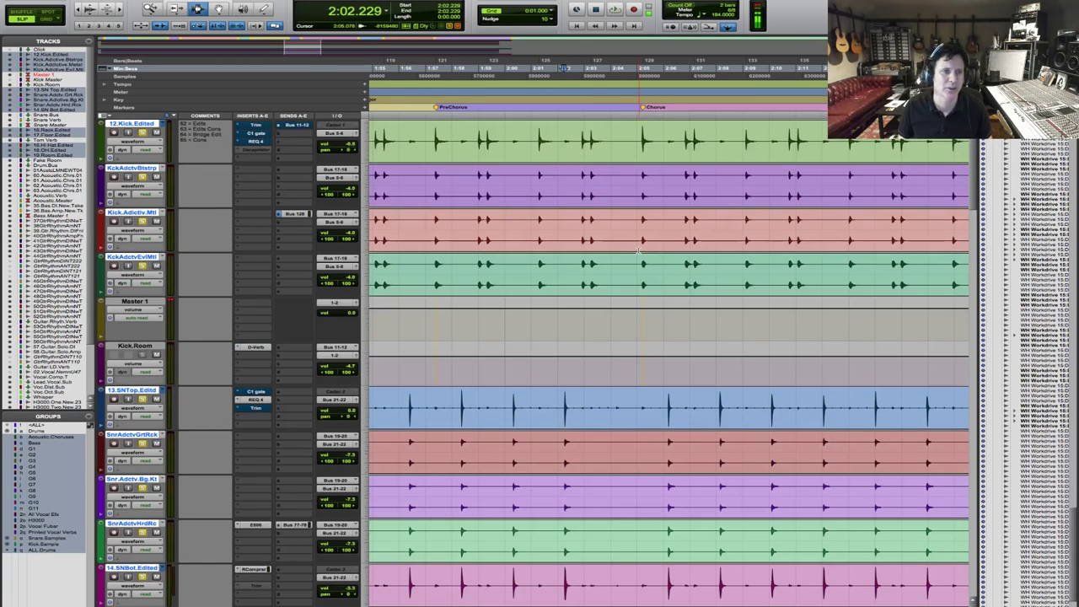
click(144, 132)
key(space)
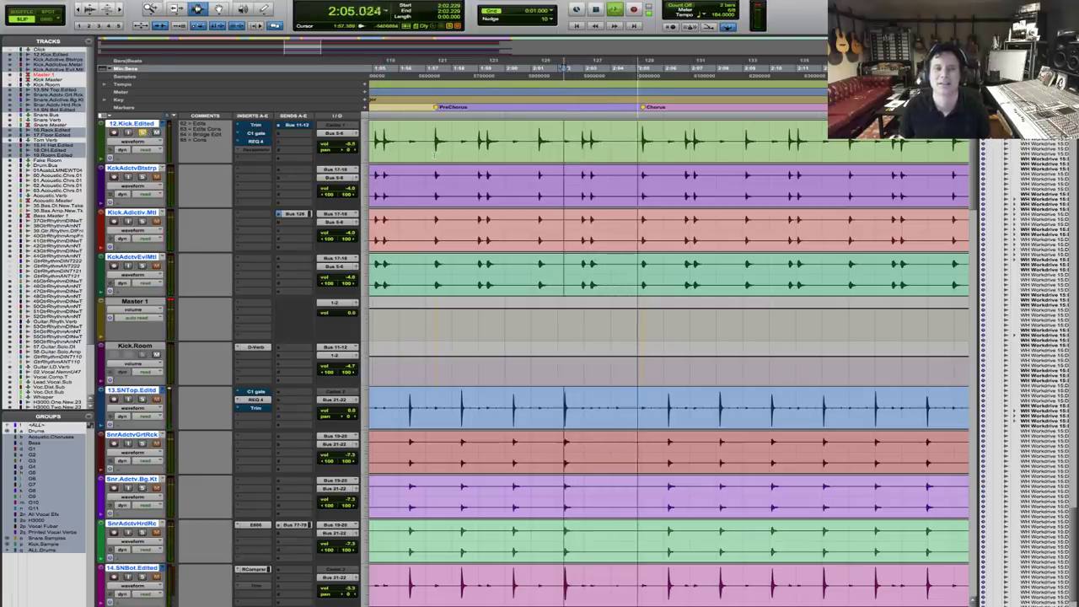
key(space)
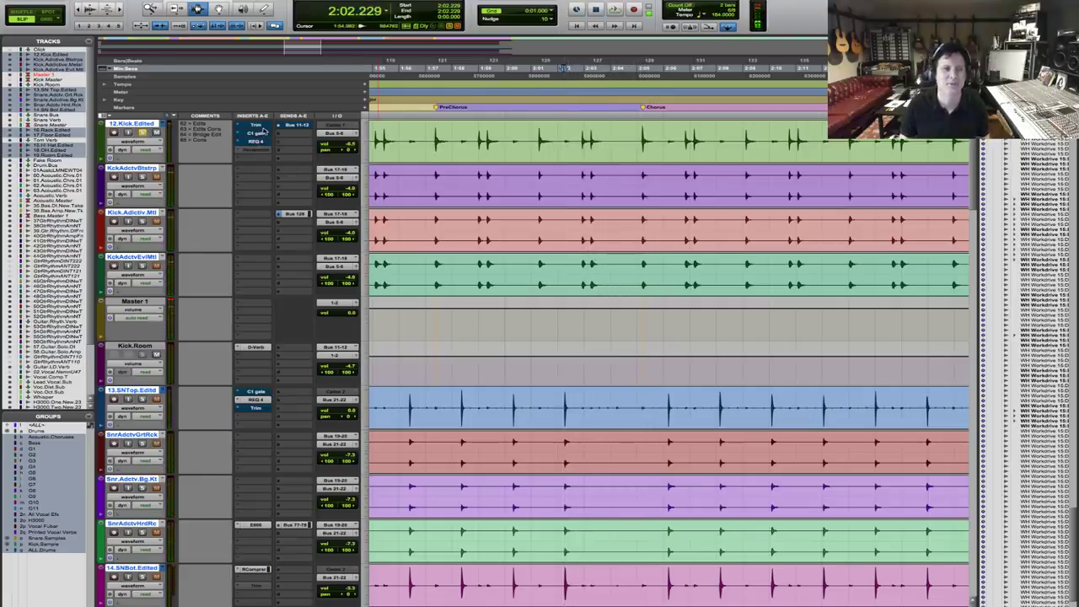
Compare 12.Kick.Edited with and without its existing REQ 4 during playback, and leave that equalizer inactive.
click(255, 140)
click(688, 155)
key(space)
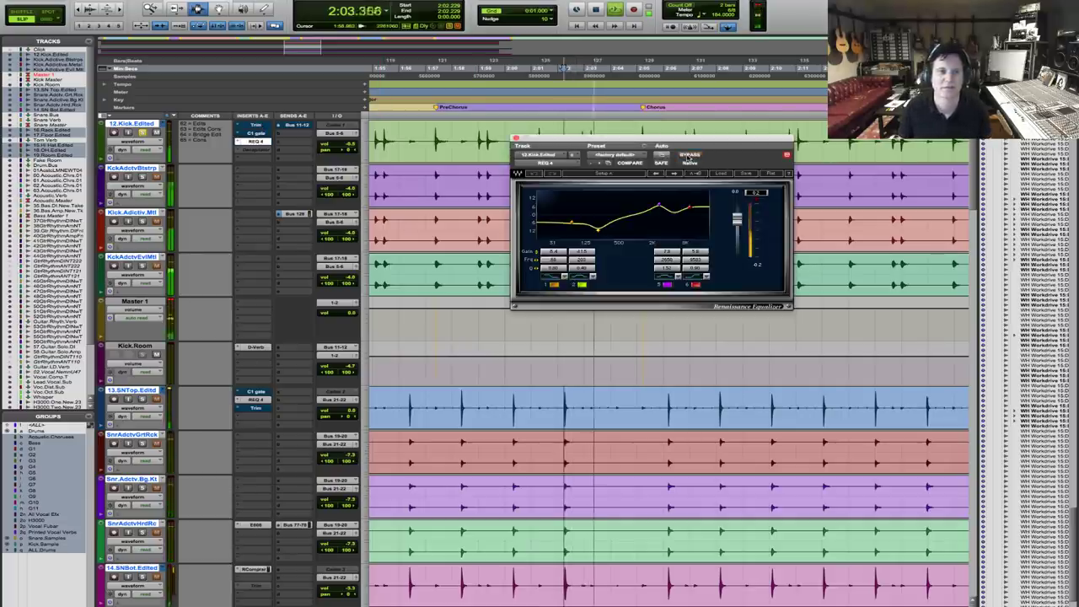
key(space)
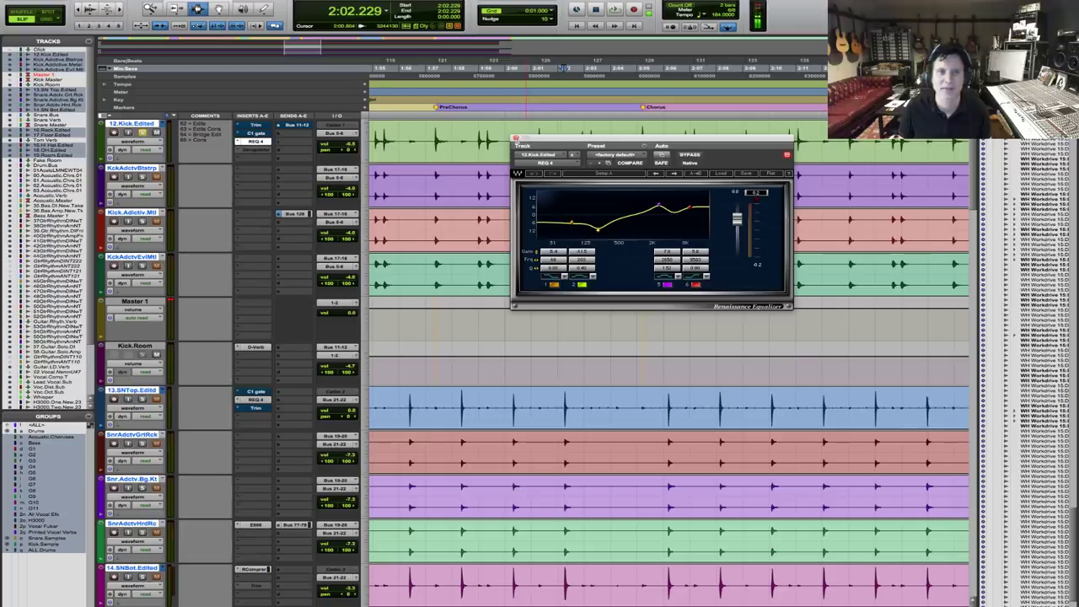
click(516, 137)
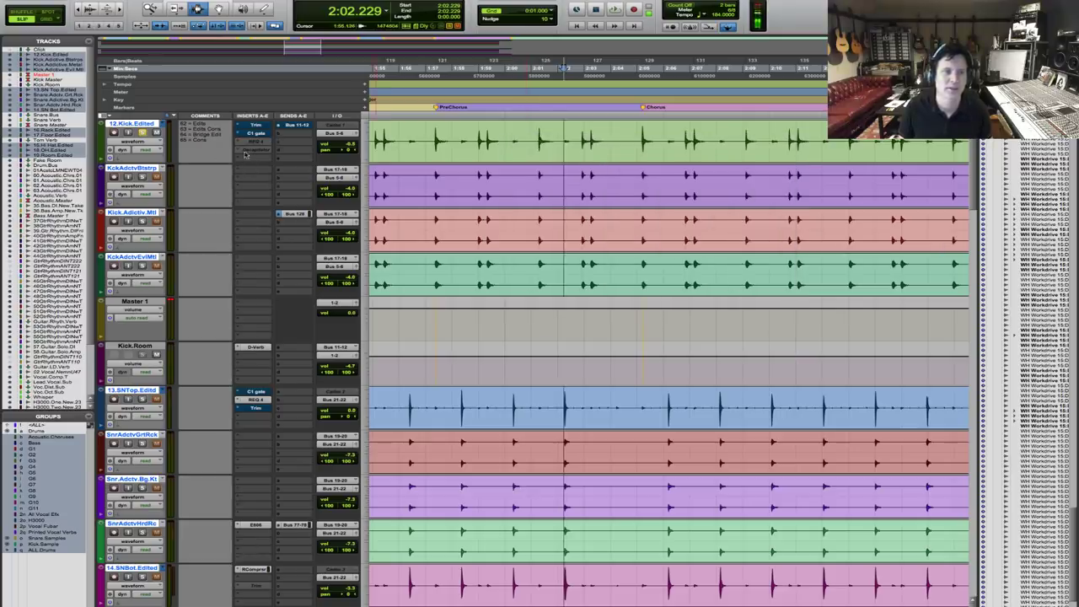
Insert a mono REQ 2 on the fifth insert slot of 12.Kick.Edited and set its low band to a high-pass at about 39 Hz.
click(243, 159)
mouse_move(266, 177)
mouse_move(342, 179)
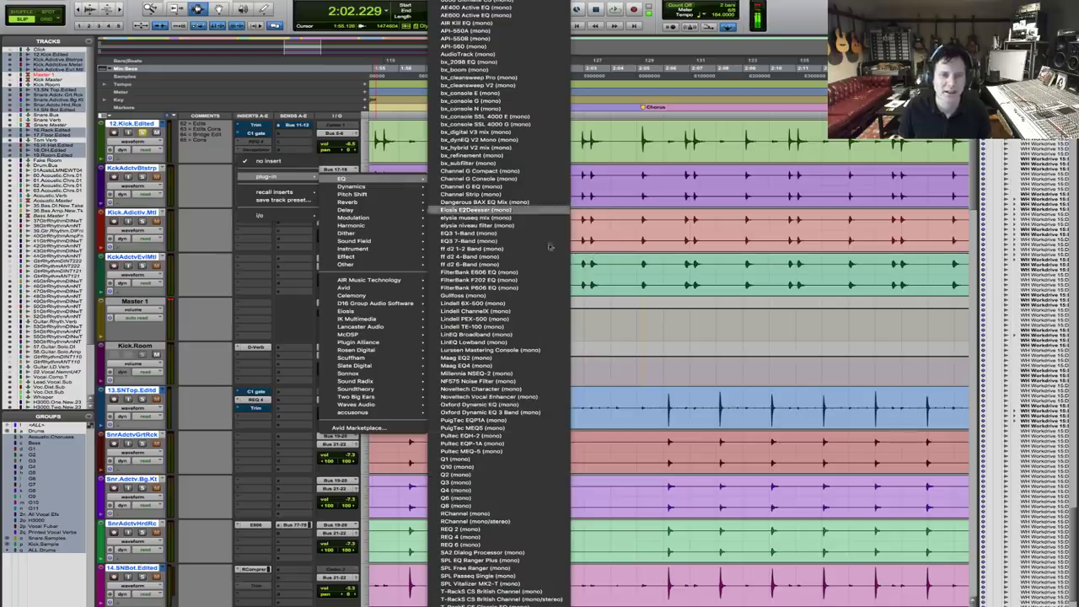
click(519, 528)
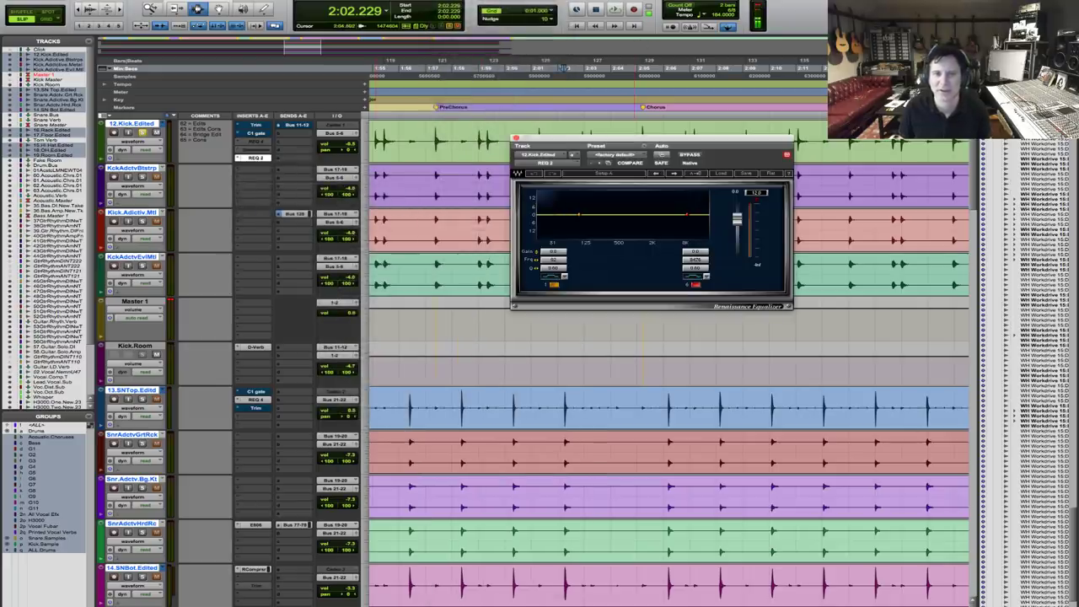
click(553, 277)
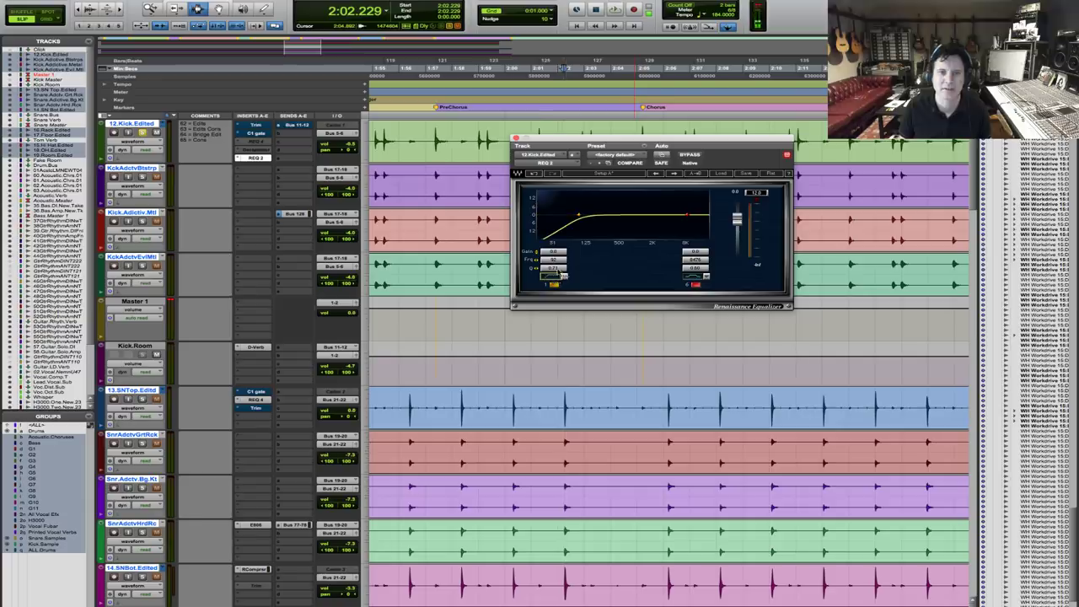
drag(554, 265, 553, 285)
Set the REQ 2's second band to 60 Hz and boost it by about 4 dB.
click(695, 260)
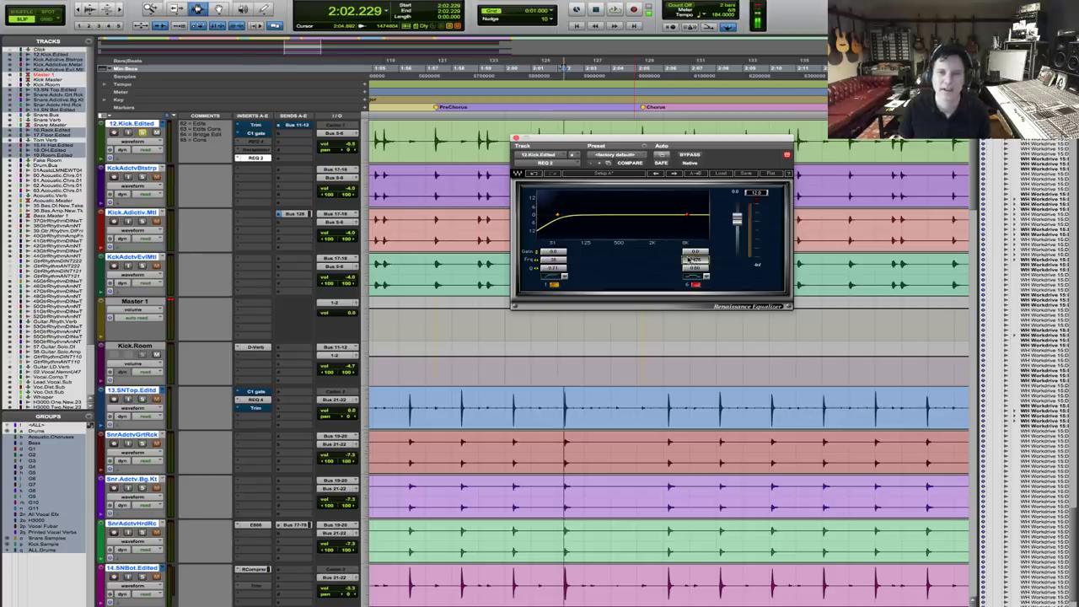
text(60)
key(Return)
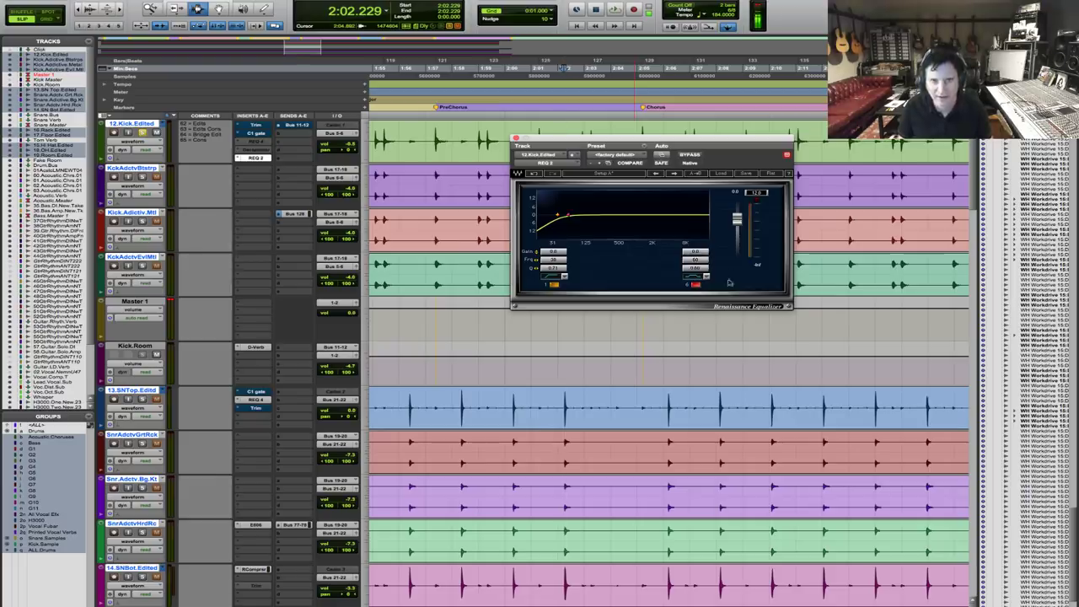
drag(696, 249, 697, 242)
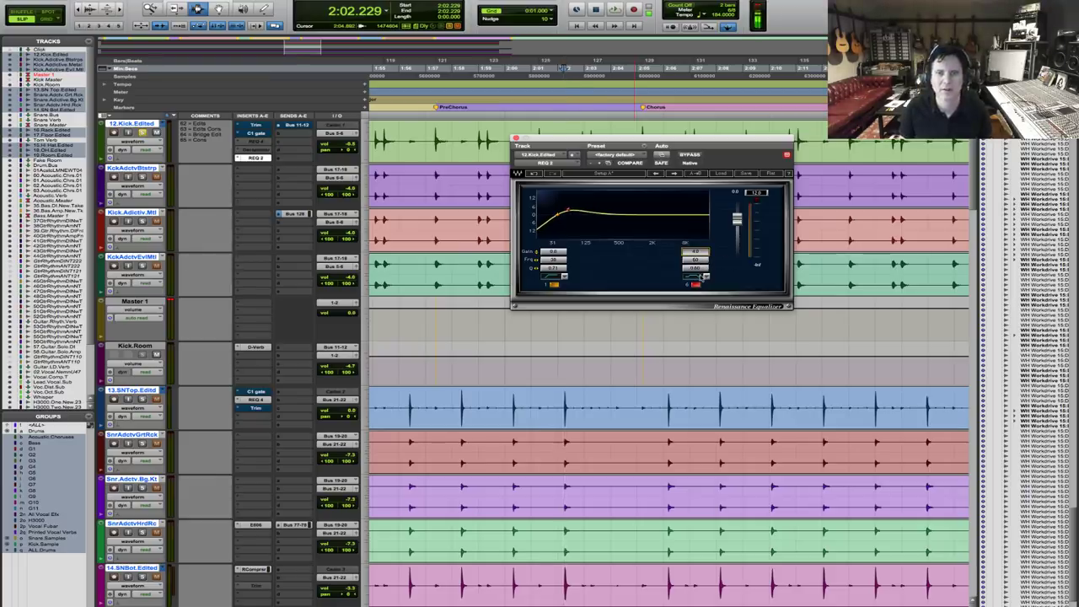
Play the kick from 2:02.229 and toggle the REQ 2's bypass to compare the sound.
key(space)
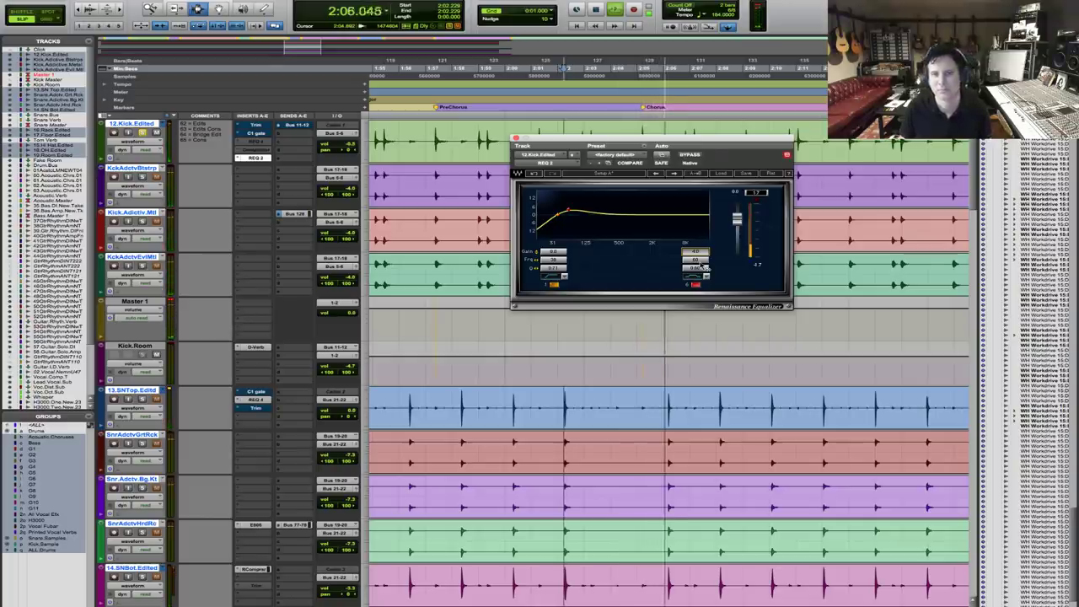
click(691, 156)
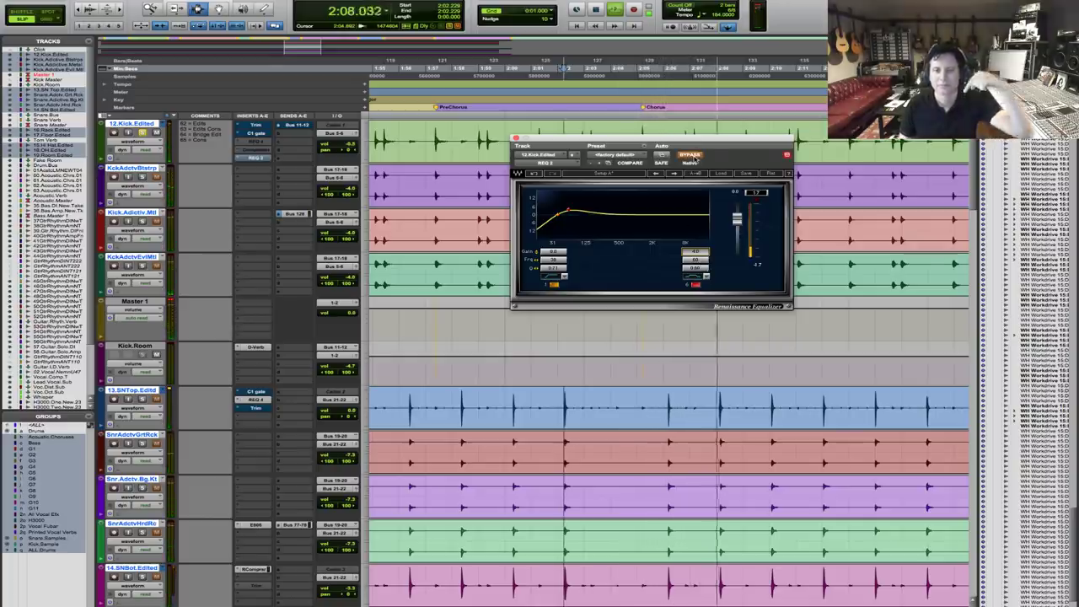
click(691, 156)
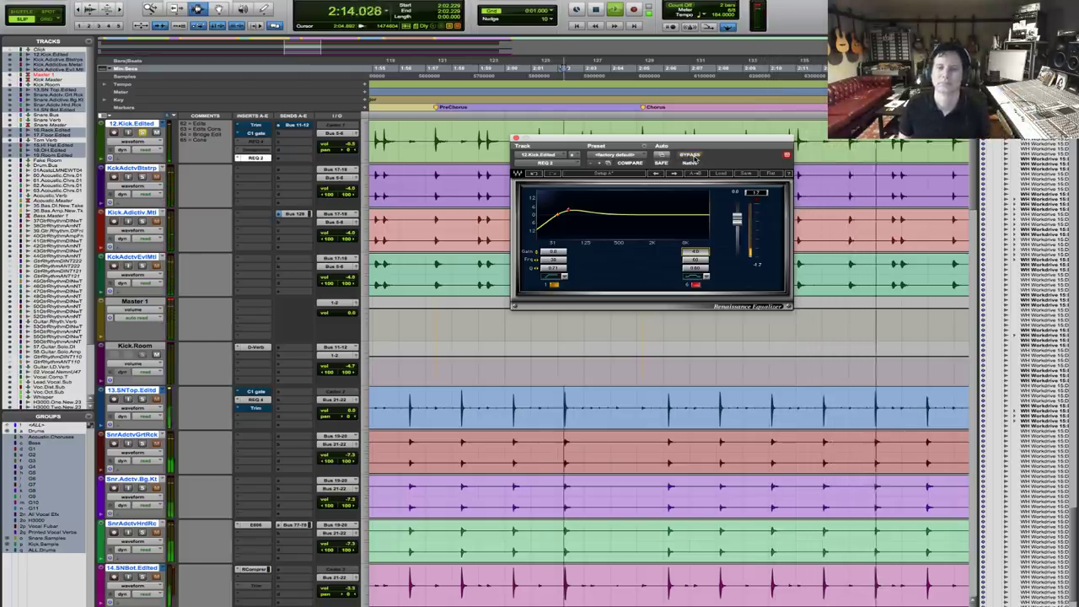
key(space)
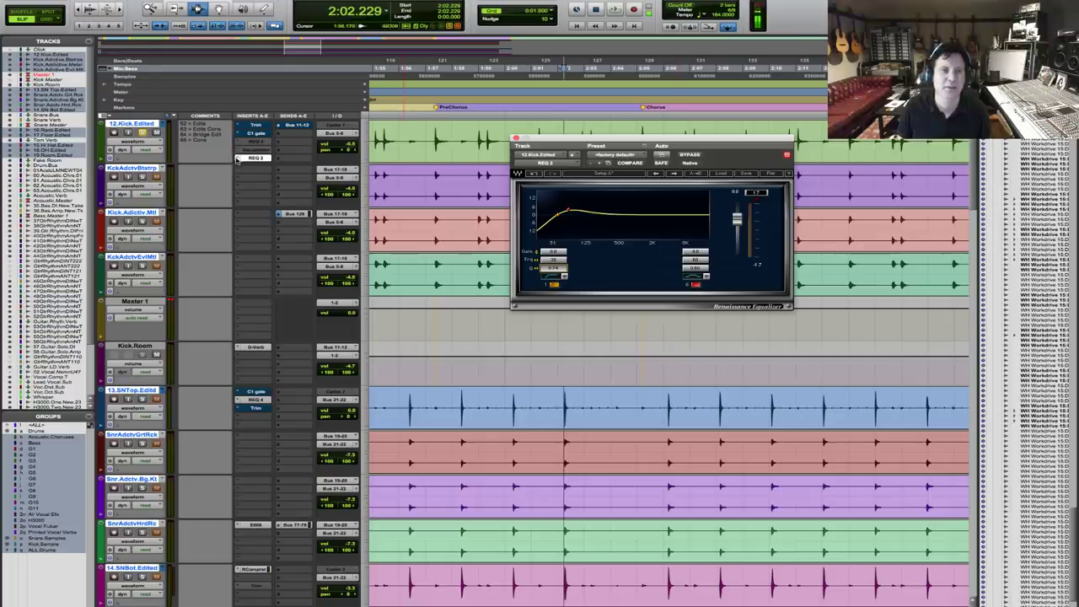
Replace the REQ 2 on 12.Kick.Edited with a mono REQ 4 in the same insert slot.
click(237, 159)
mouse_move(327, 159)
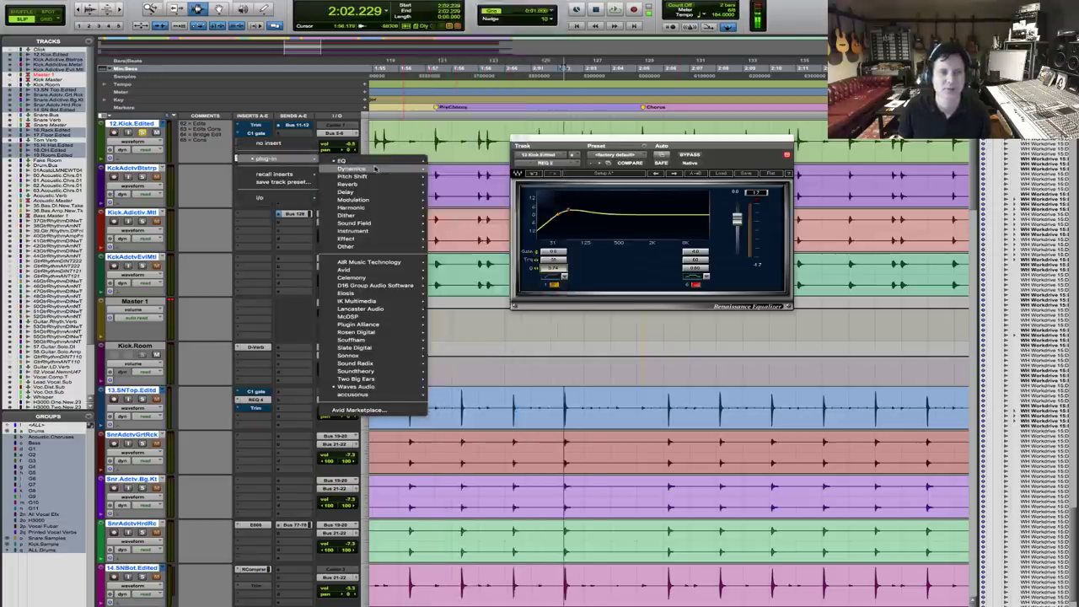
mouse_move(379, 161)
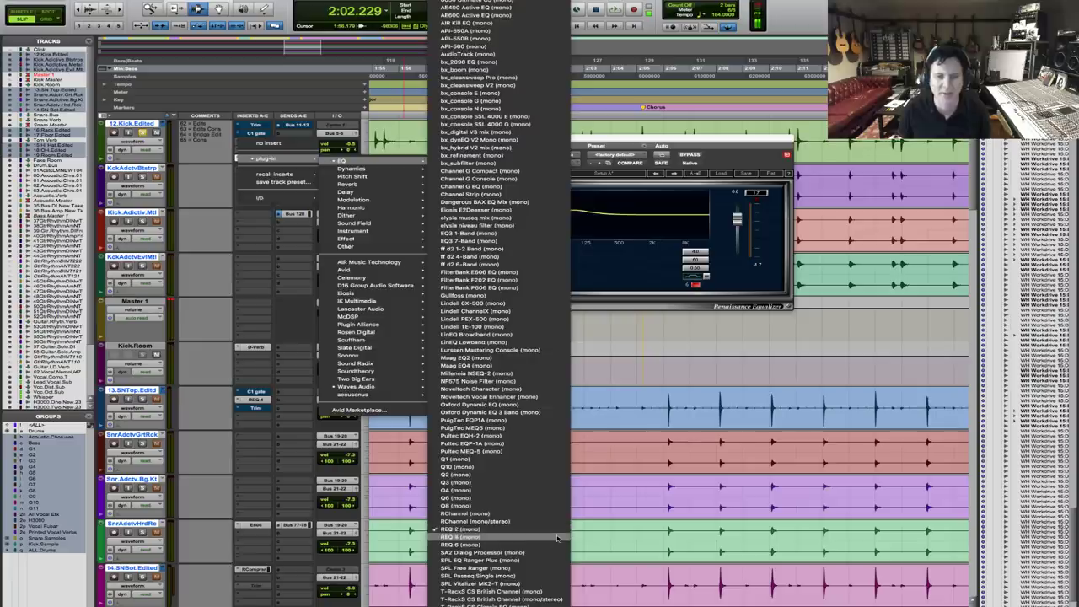
click(461, 536)
Enable band 2 of the kick's new REQ 4, cut about 7 dB around 350 Hz, and listen to the result.
click(581, 285)
drag(581, 252, 581, 240)
key(space)
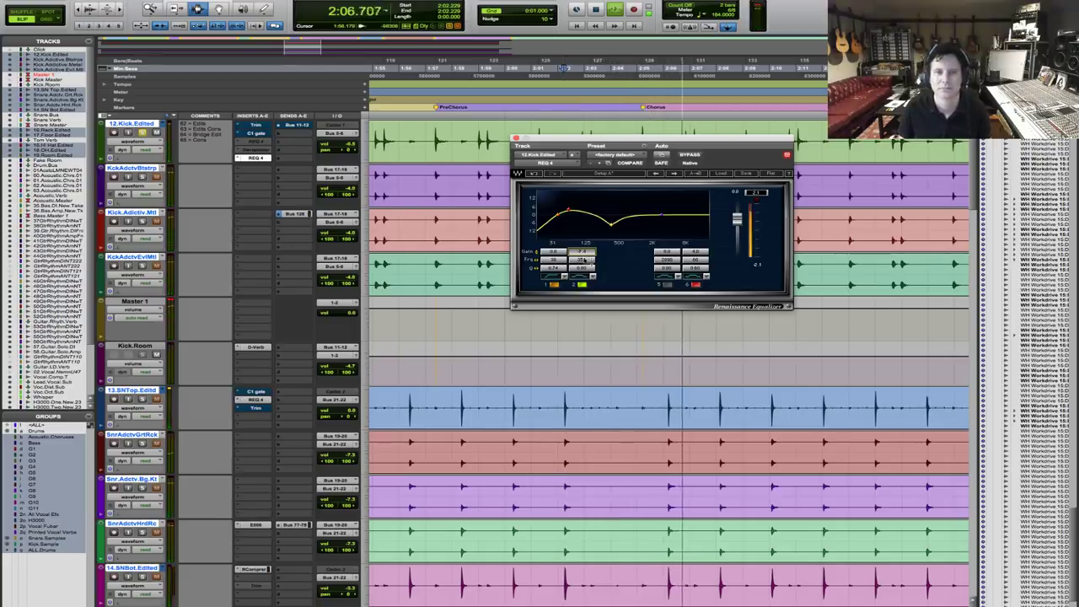
key(space)
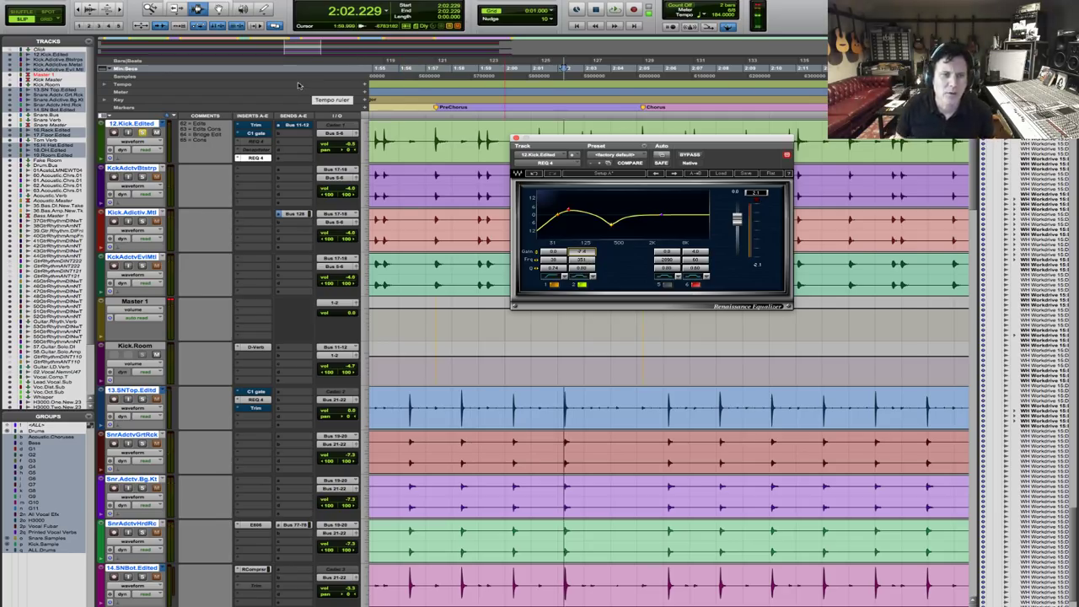
Audition the drums from 2:02.229 twice to judge the kick with its REQ 4 settings.
key(space)
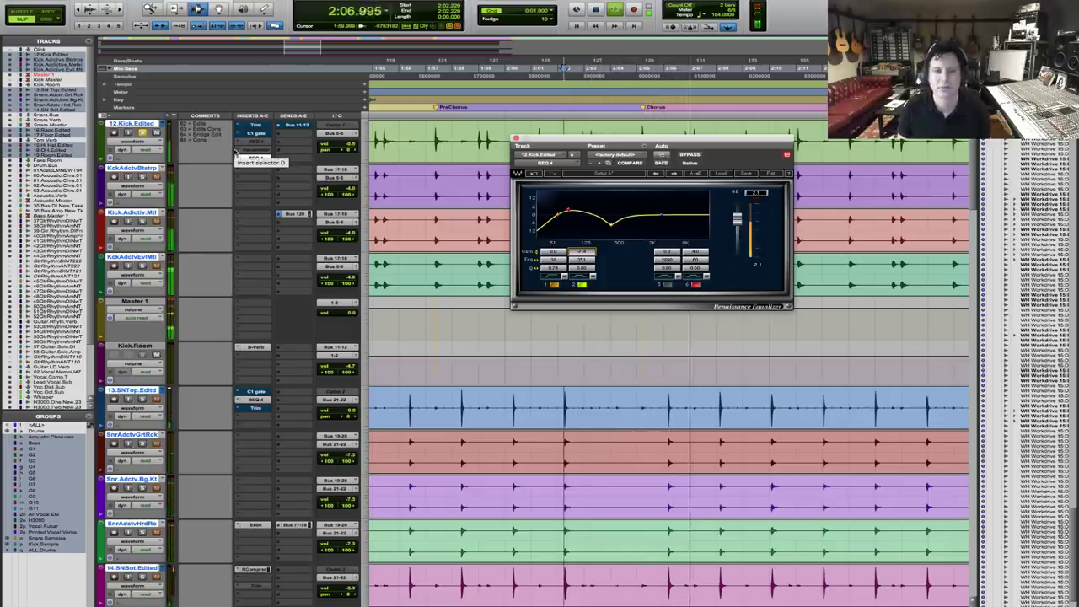
key(space)
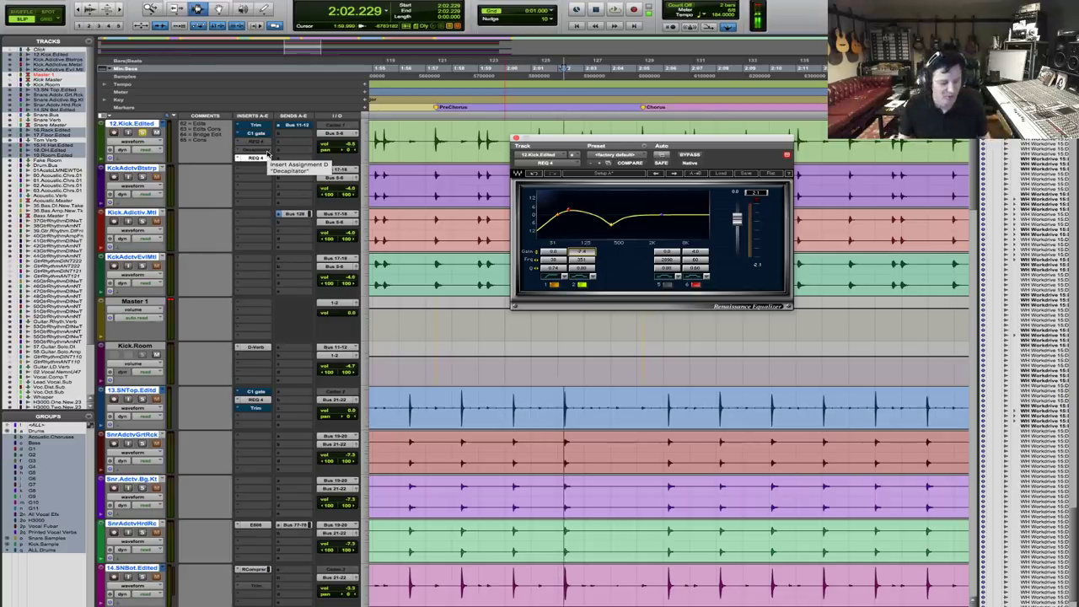
key(space)
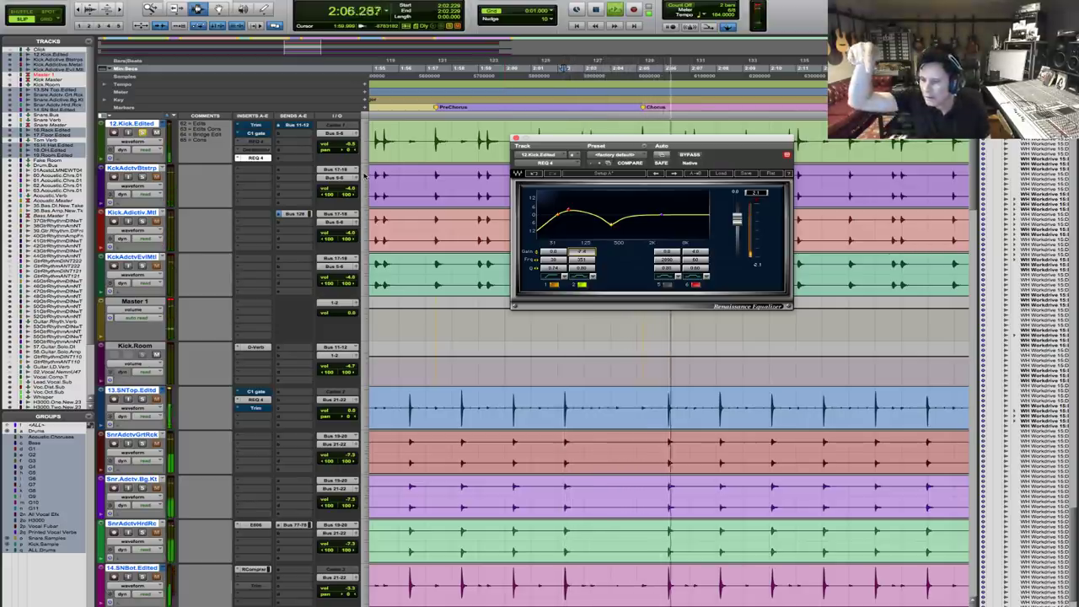
key(space)
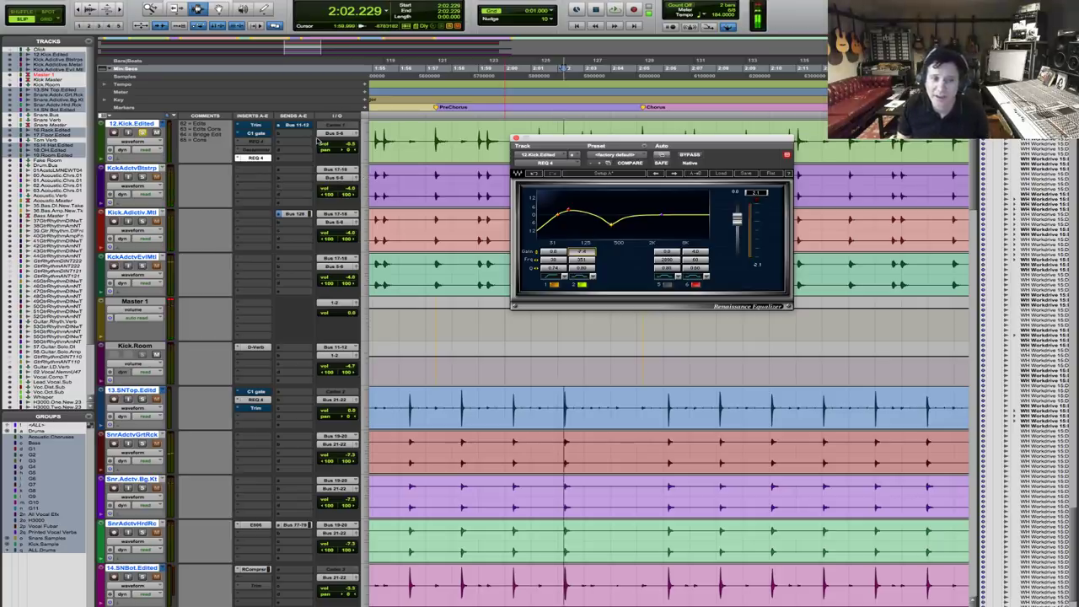
click(296, 135)
mouse_move(309, 153)
click(404, 30)
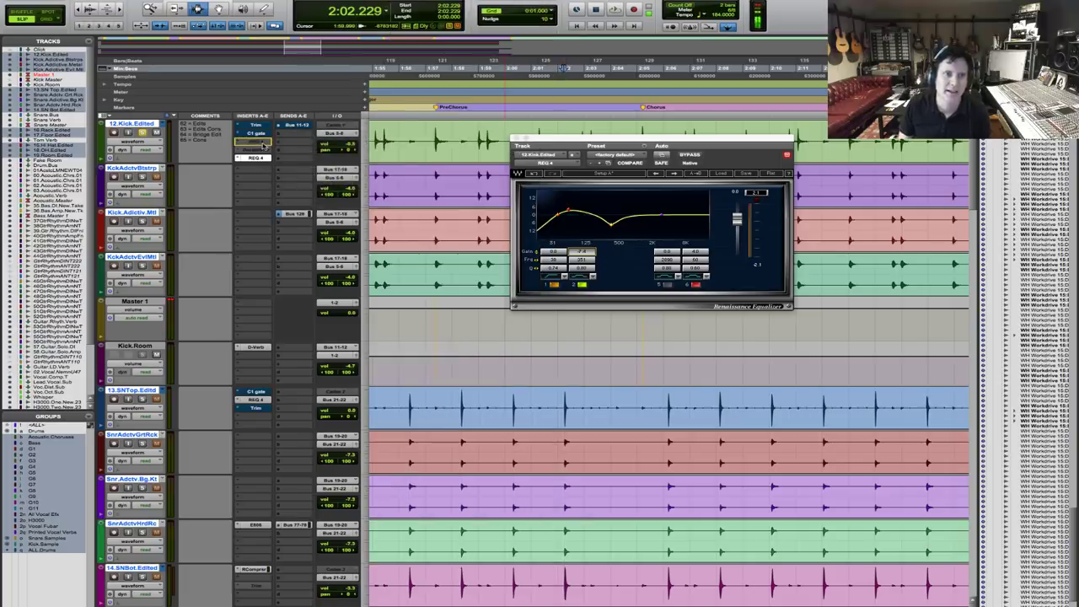
Move the kick's new REQ 4 to the third insert slot in place of the inactive one, and insert a mono RCompressor on the fifth slot.
drag(264, 145, 257, 144)
click(240, 160)
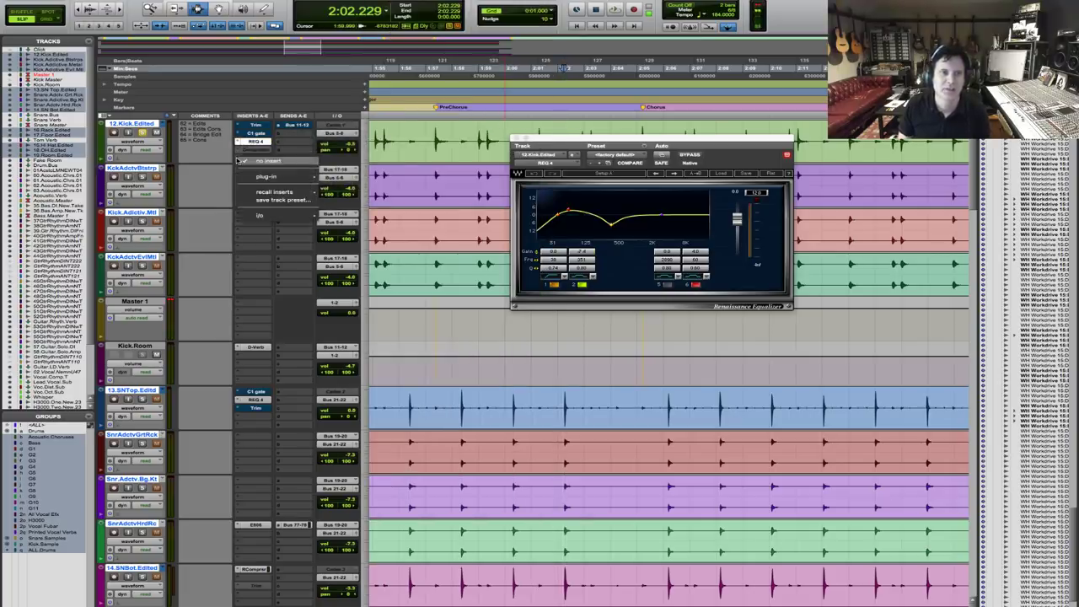
mouse_move(268, 176)
mouse_move(371, 187)
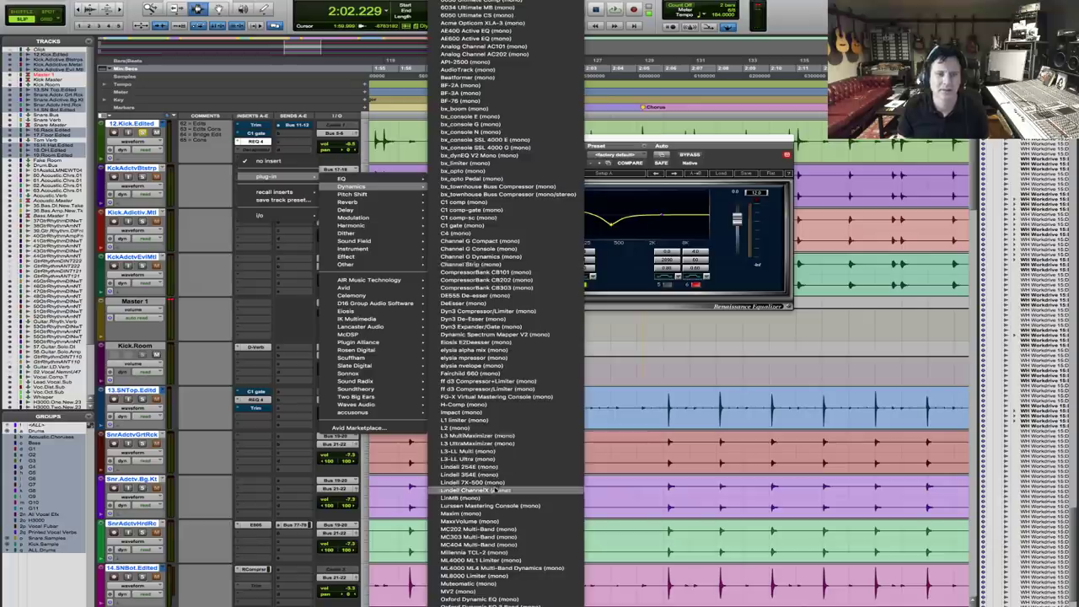
scroll(516, 538, down, 8)
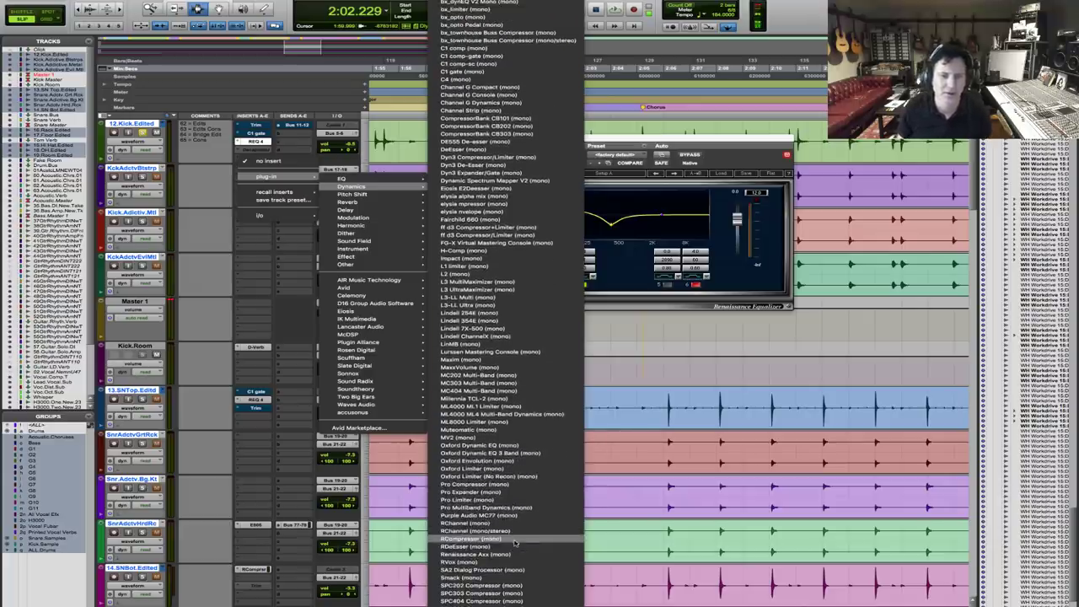
click(515, 540)
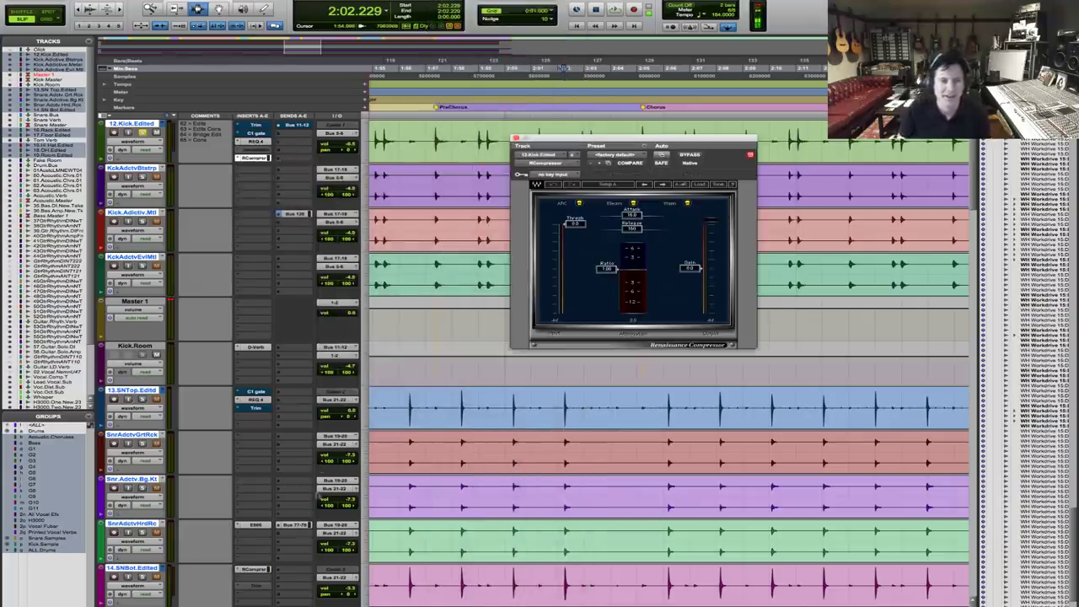
Audition the Snr.Adctv.Bg.Kt and SnrAdctvHrdRc snare samples one after the other in solo from 2:02.229.
click(143, 488)
key(space)
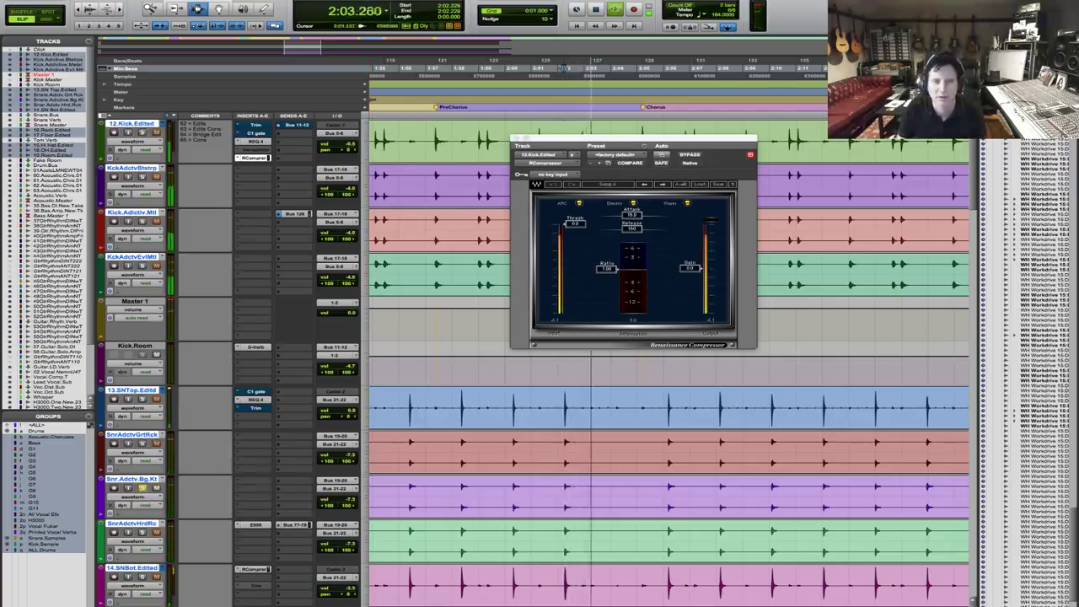
key(space)
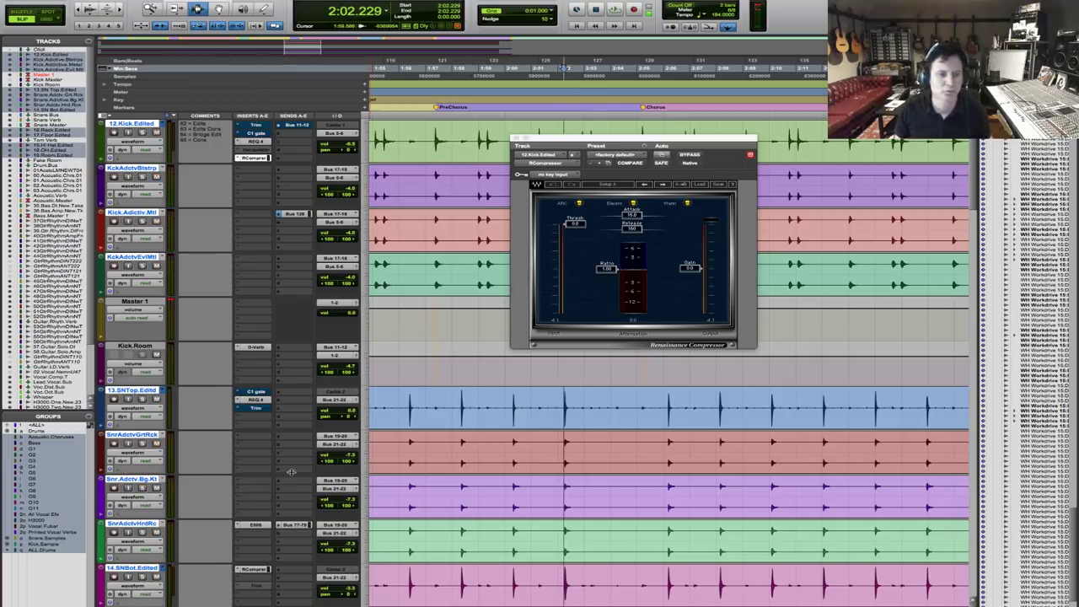
click(143, 532)
key(space)
key(space)
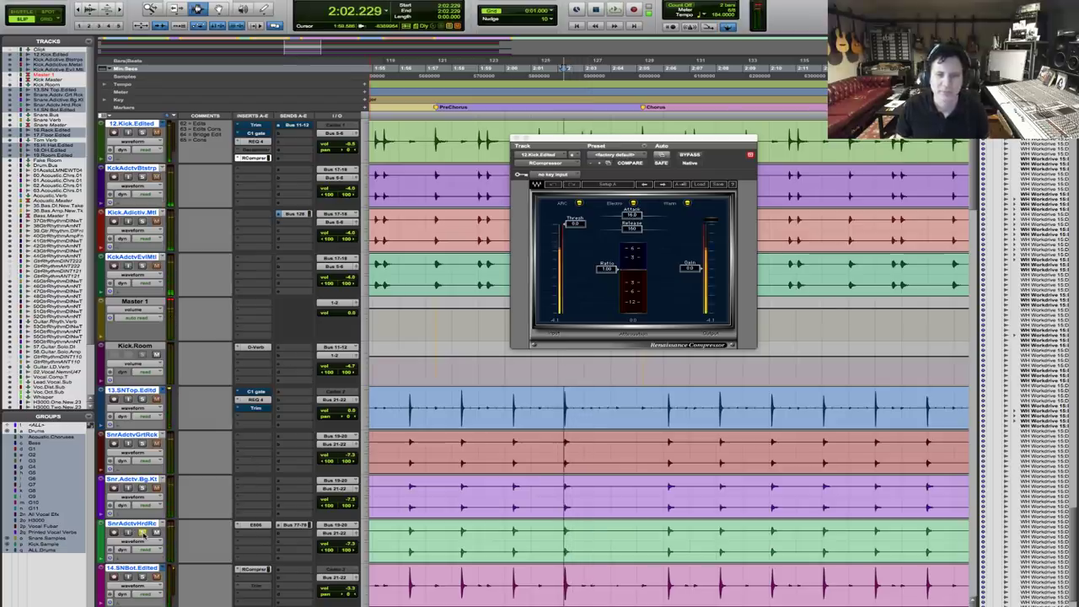
Add a send to Bus 63 (Mono) on the SnrAdctvHrdRc track in the slot below its existing send.
click(288, 537)
mouse_move(360, 560)
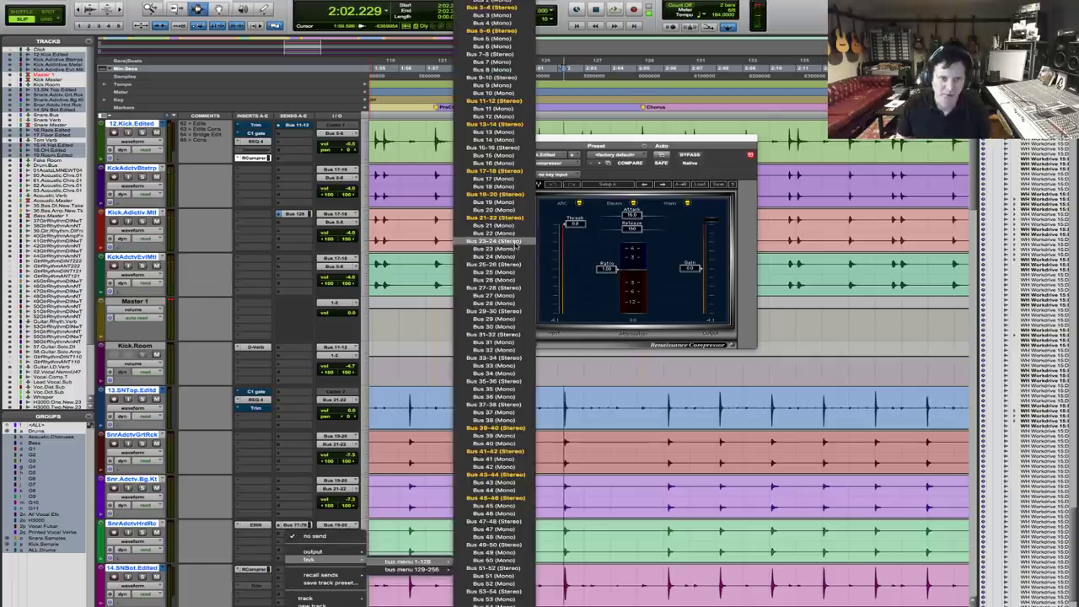
scroll(493, 520, down, 10)
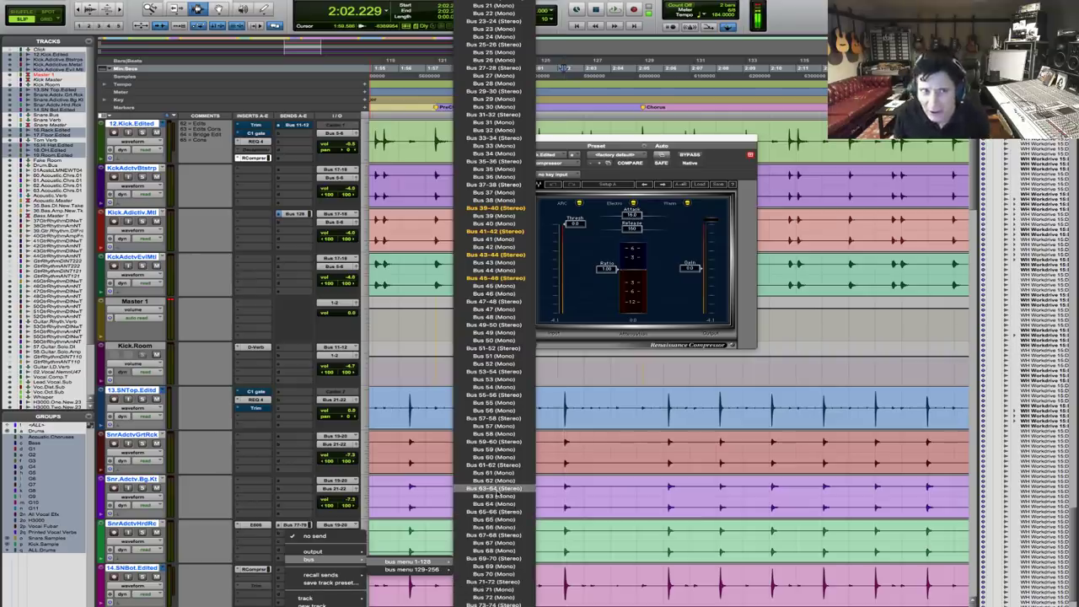
click(497, 500)
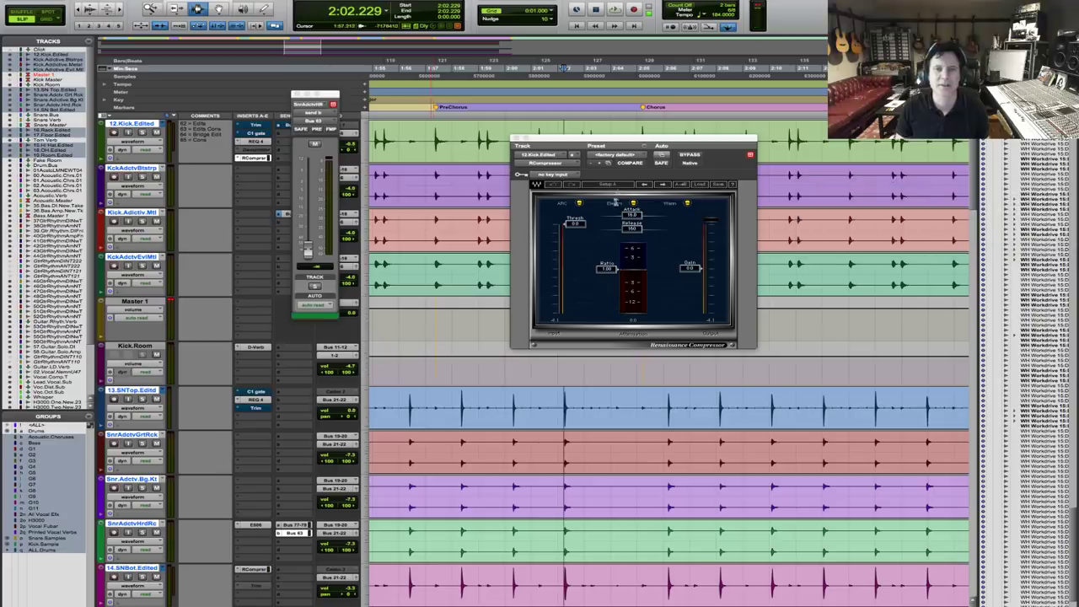
Set the key input of the kick's RCompressor to Bus 63 and close the snare sample's send window.
click(568, 175)
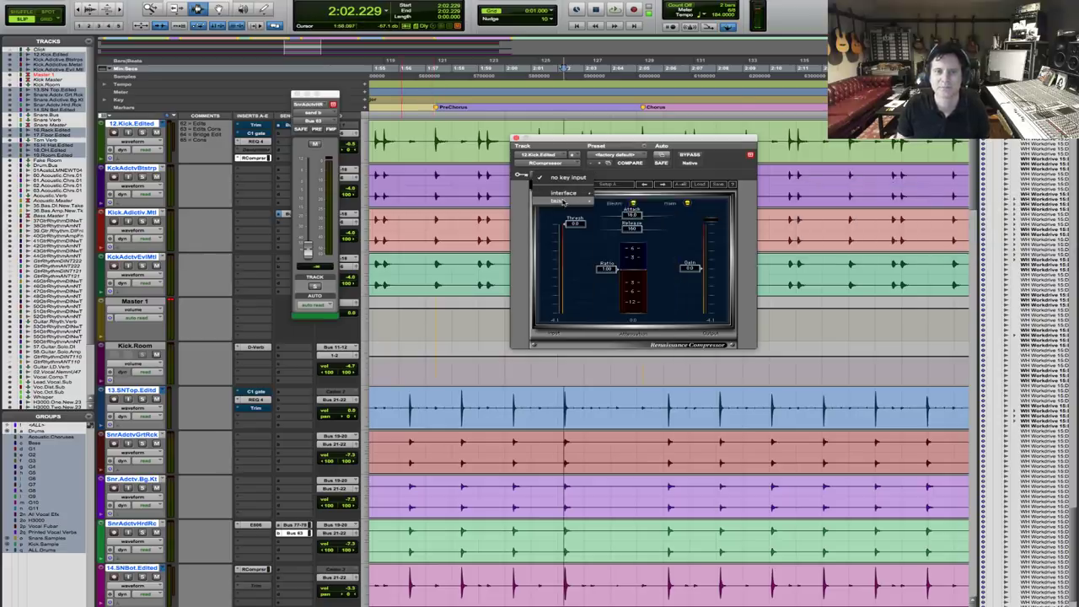
mouse_move(563, 200)
mouse_move(633, 204)
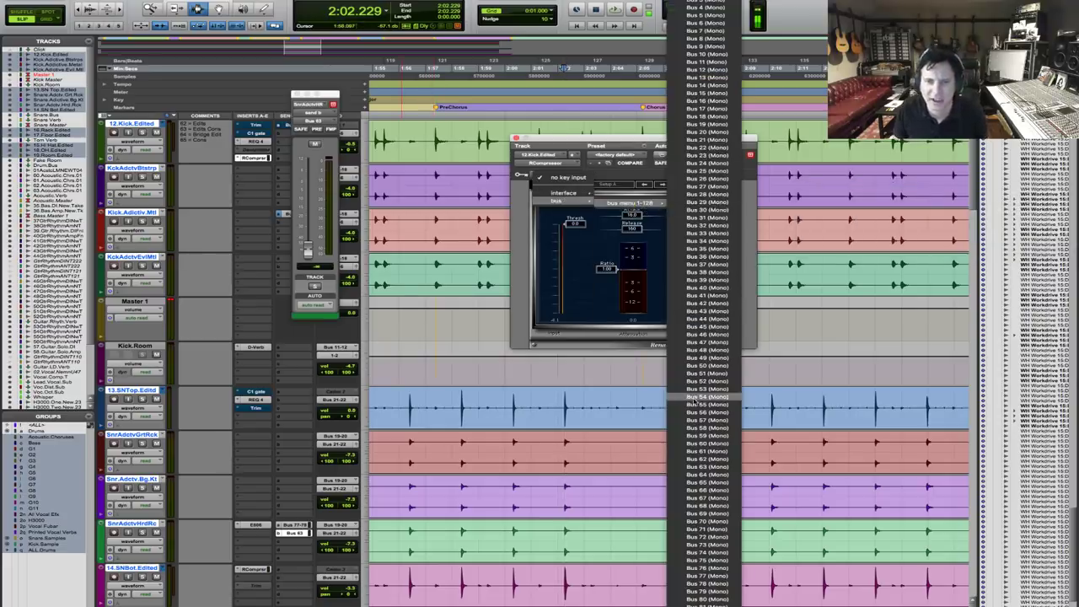
click(710, 467)
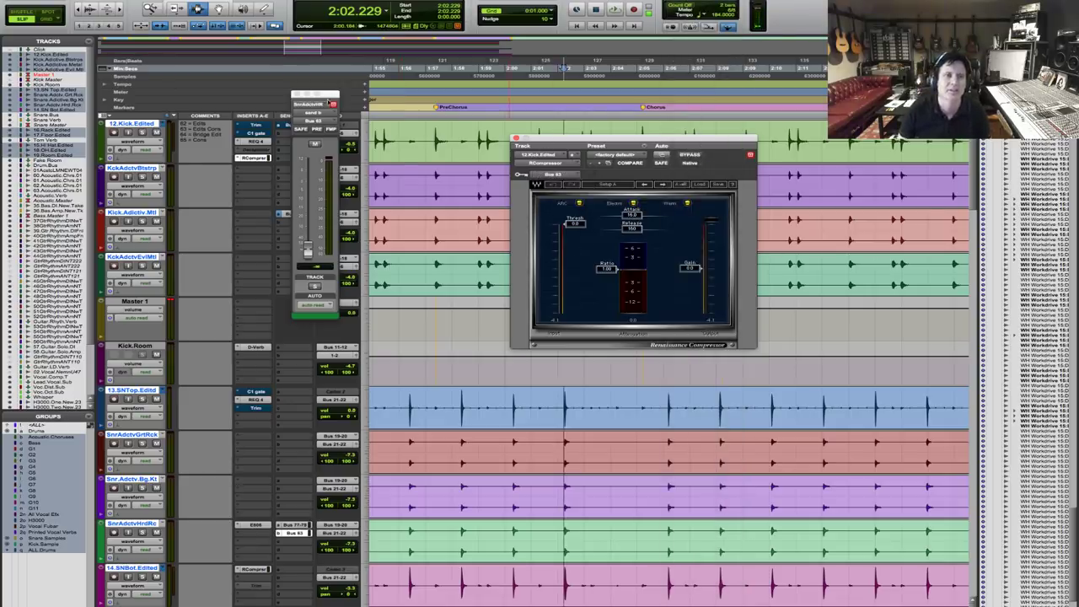
click(298, 96)
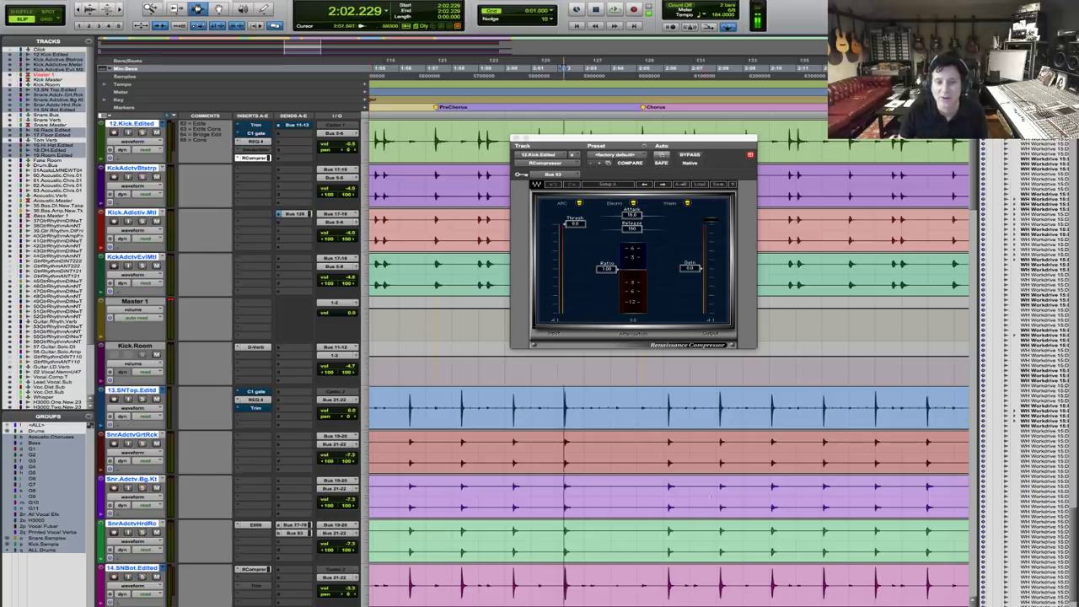
Place the playback start at 2:05.801 and make the Bus 63 send on SnrAdctvHrdRc pre-fader.
click(659, 68)
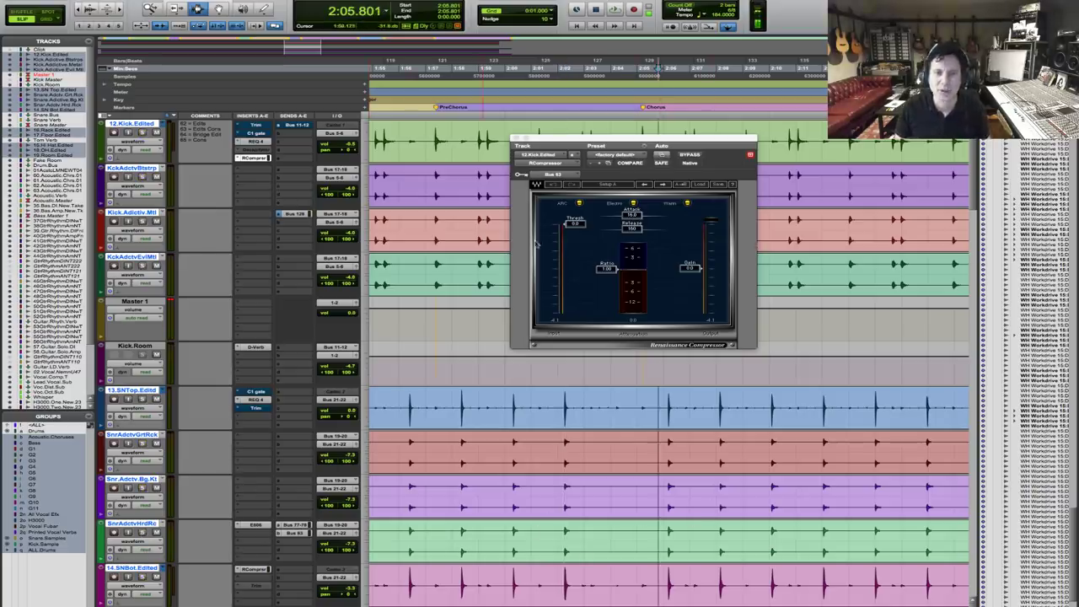
click(294, 532)
click(316, 130)
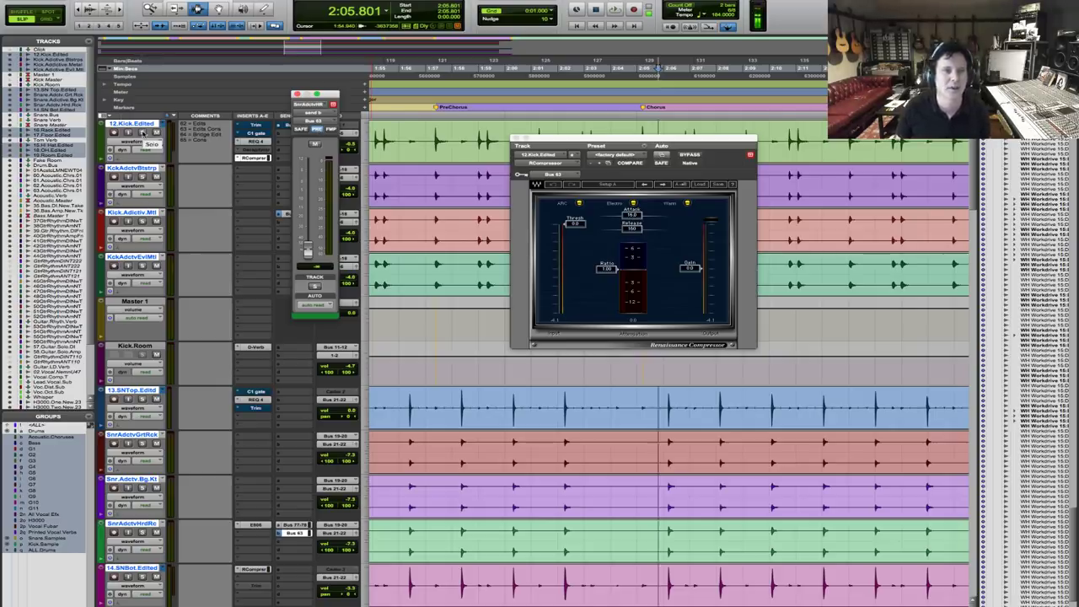
Play the soloed kick from 2:05.801 while setting its RCompressor's ratio to 4.11 and lowering the threshold to about mid-range.
key(space)
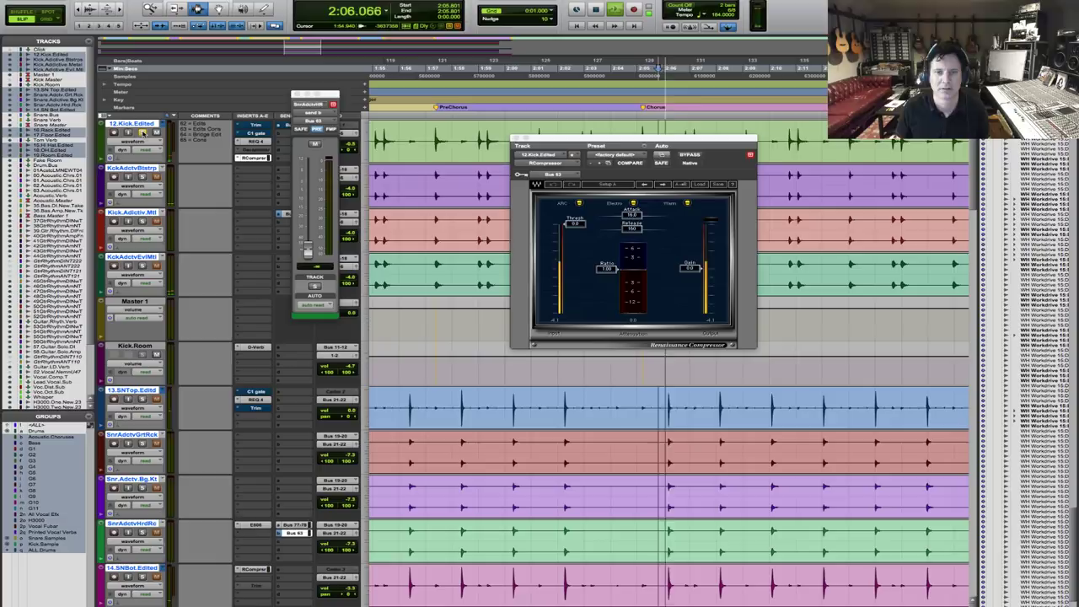
click(606, 268)
drag(607, 268, 580, 272)
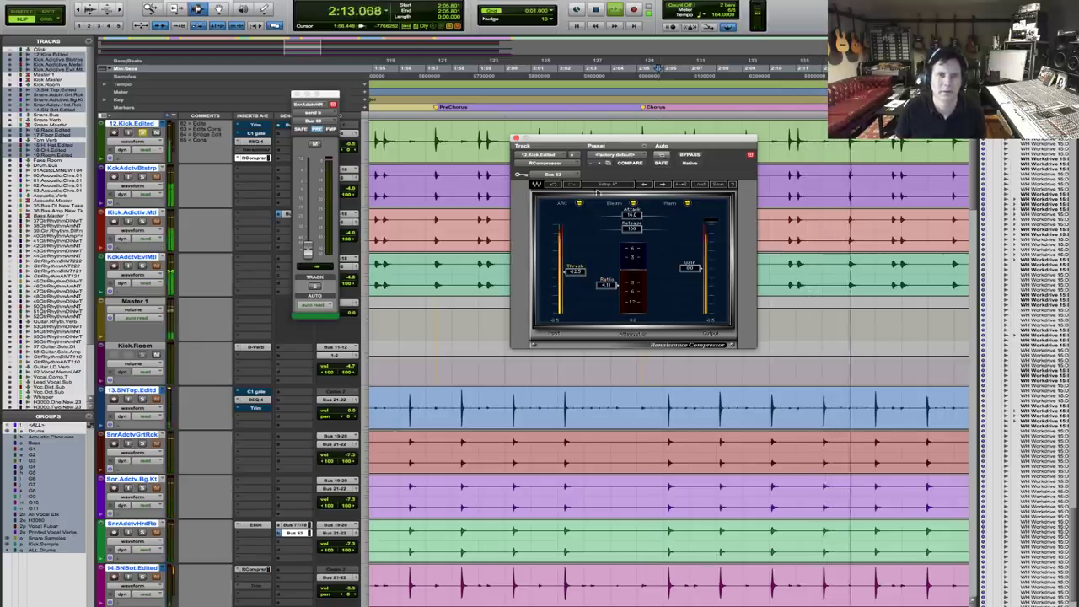
Raise the SnrAdctvHrdRc send to Bus 63 to 0.0 dB and listen to the snare-keyed compression on the kick.
drag(307, 250, 309, 184)
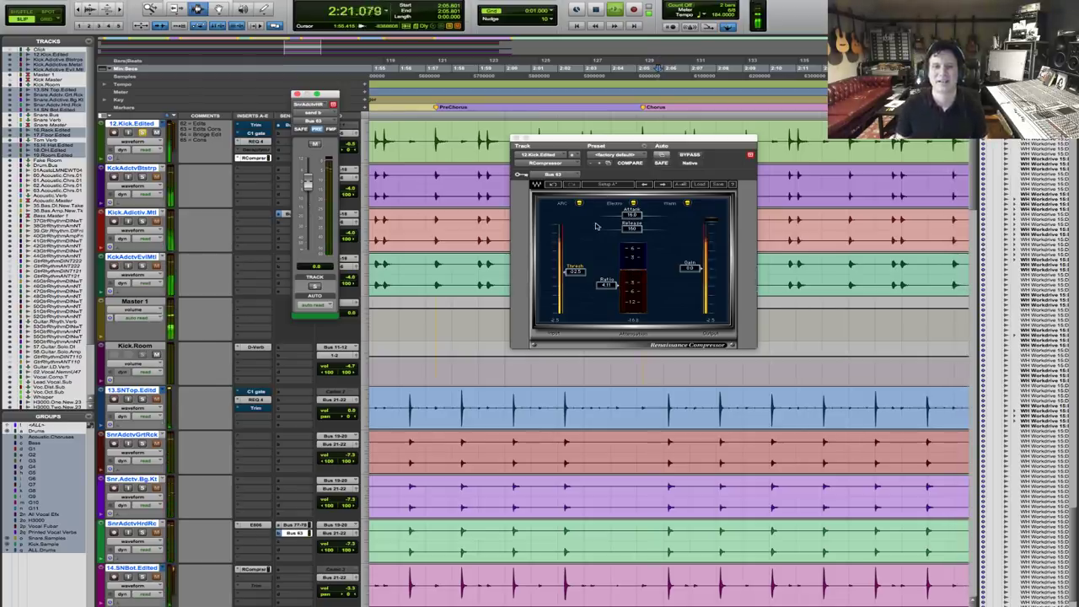
key(space)
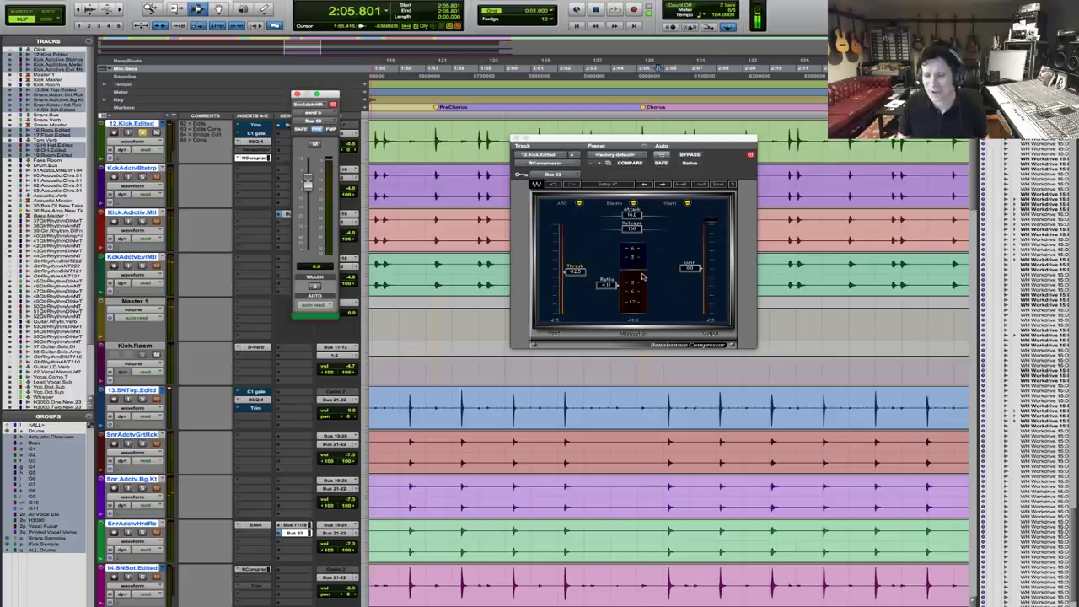
key(space)
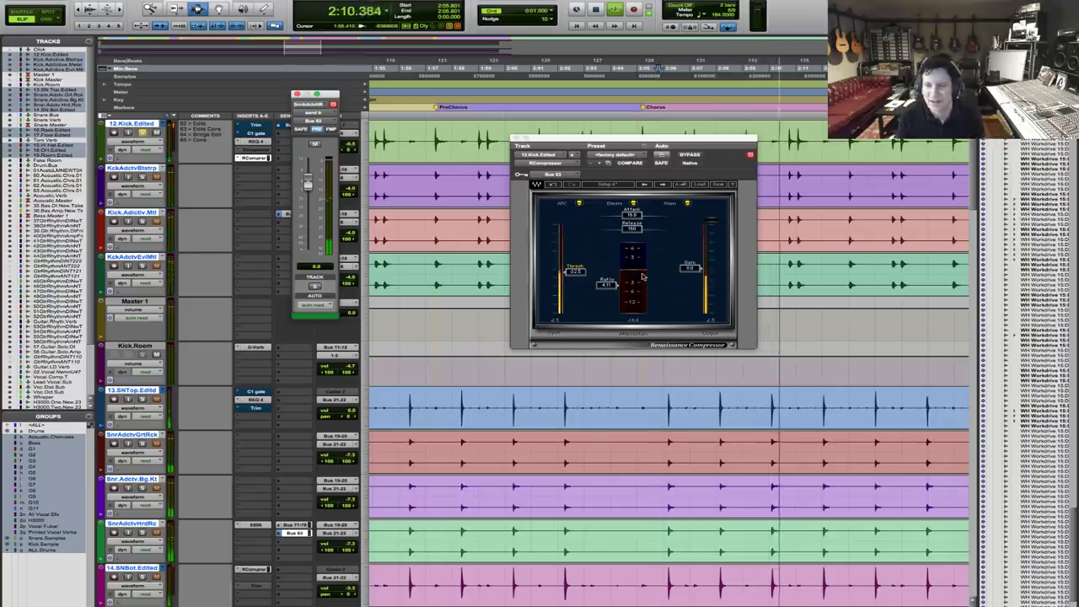
key(space)
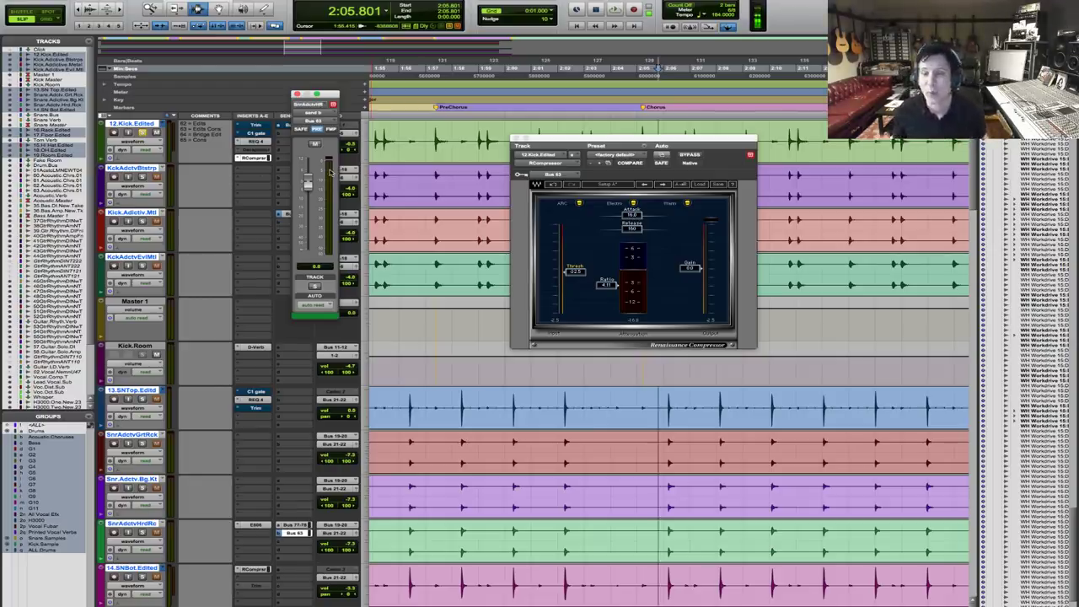
Compare the soloed kick with its RCompressor active and bypassed during repeated playback from 2:05.801.
key(space)
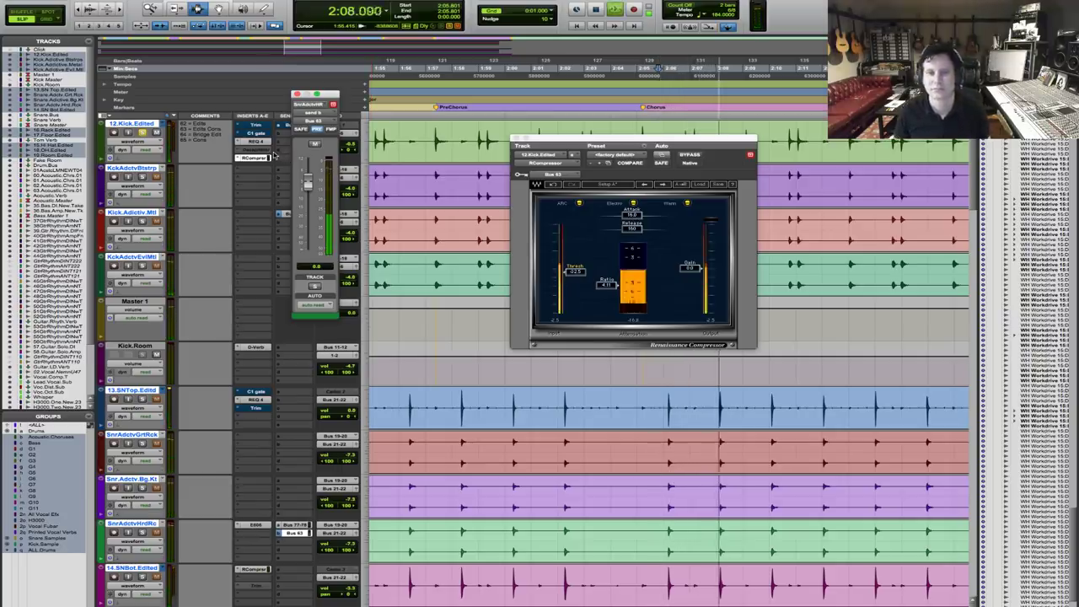
click(689, 155)
click(690, 155)
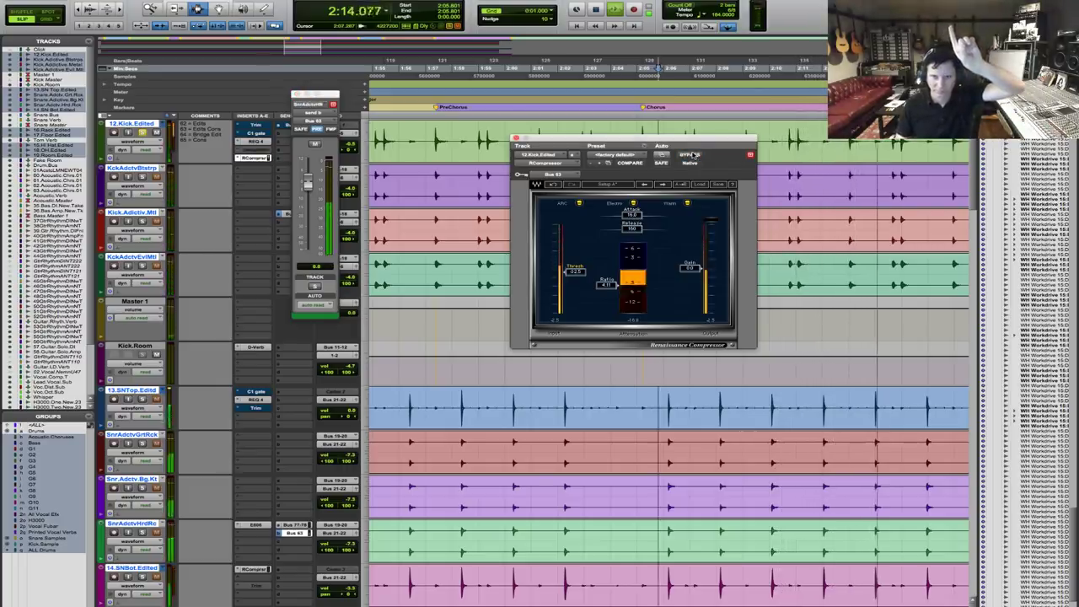
click(689, 155)
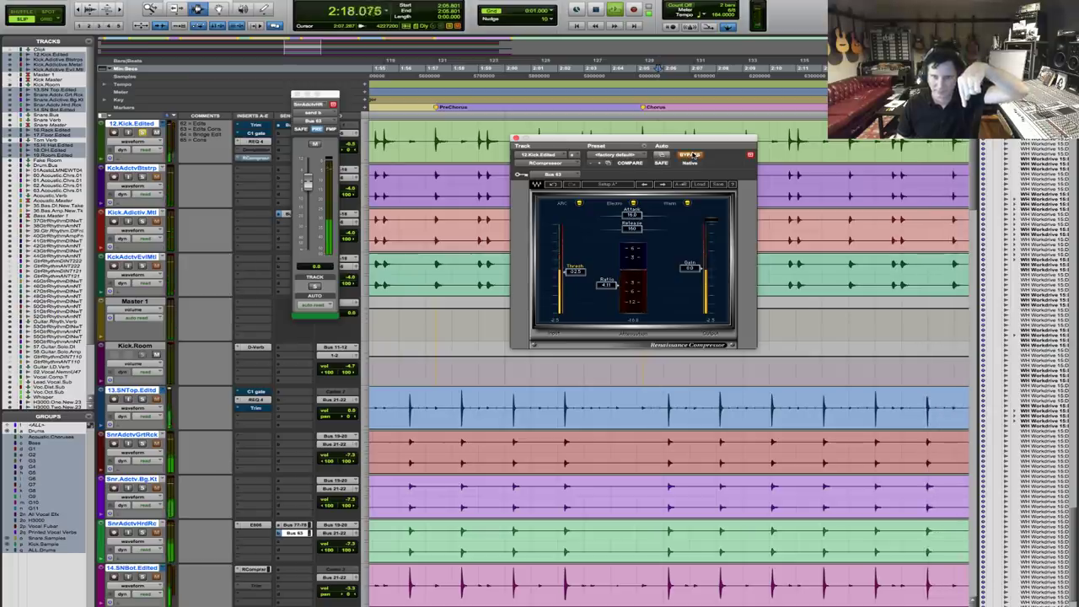
click(690, 156)
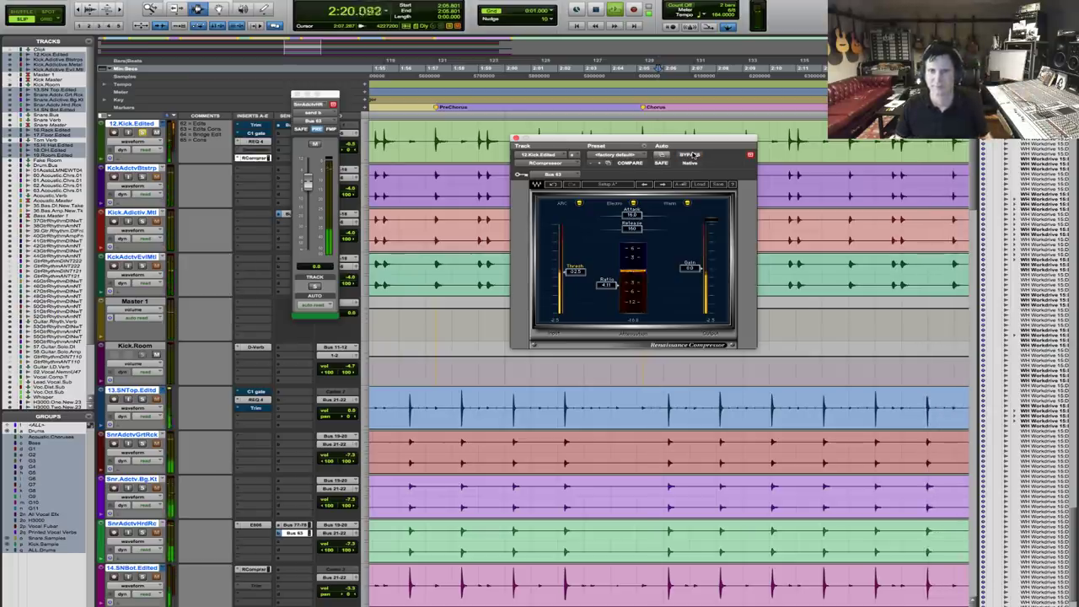
key(space)
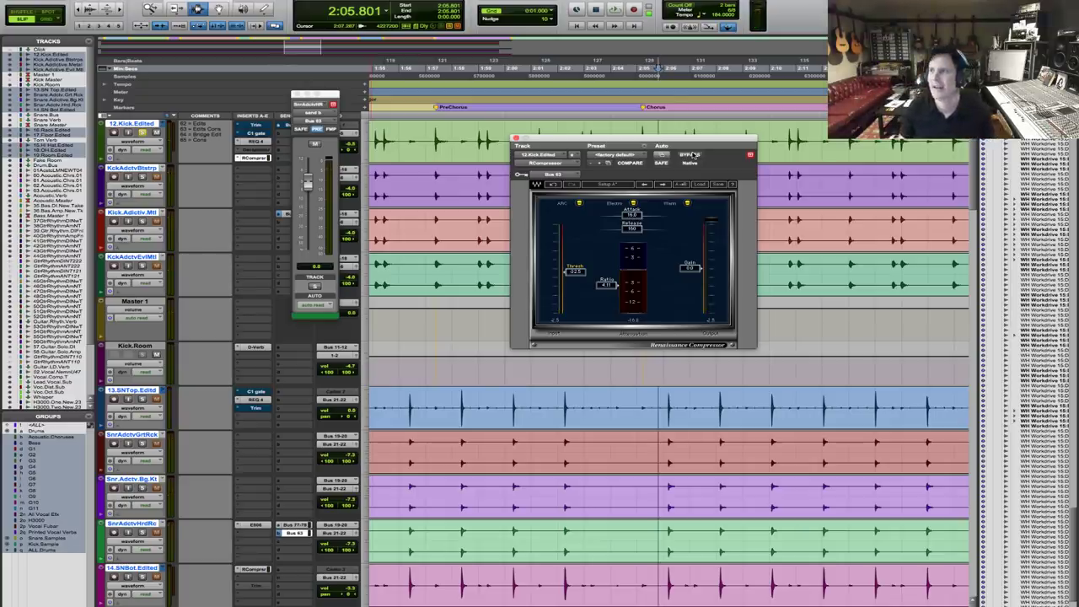
key(space)
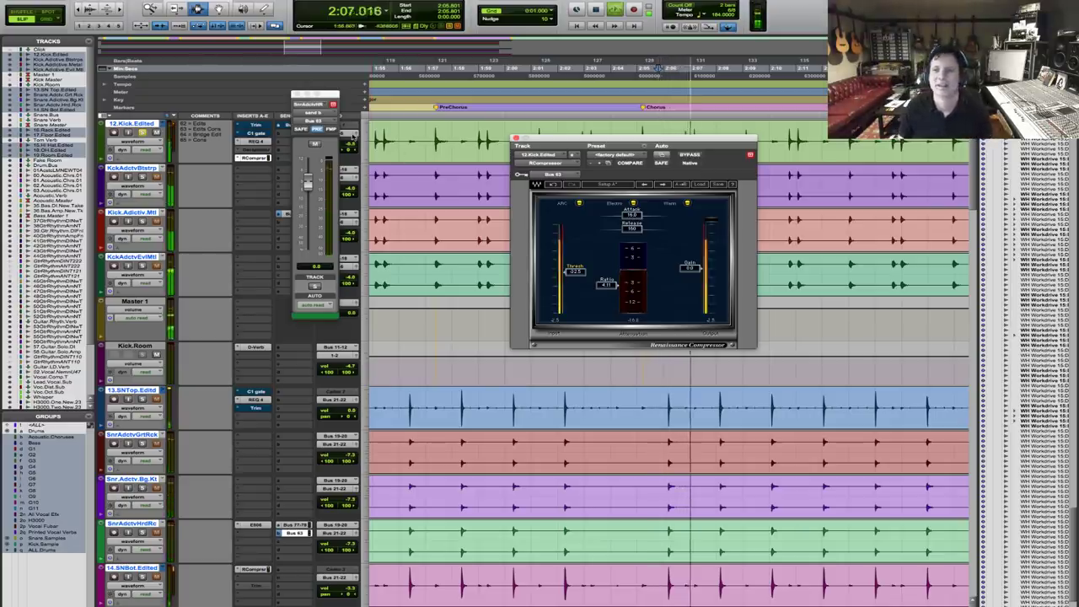
key(space)
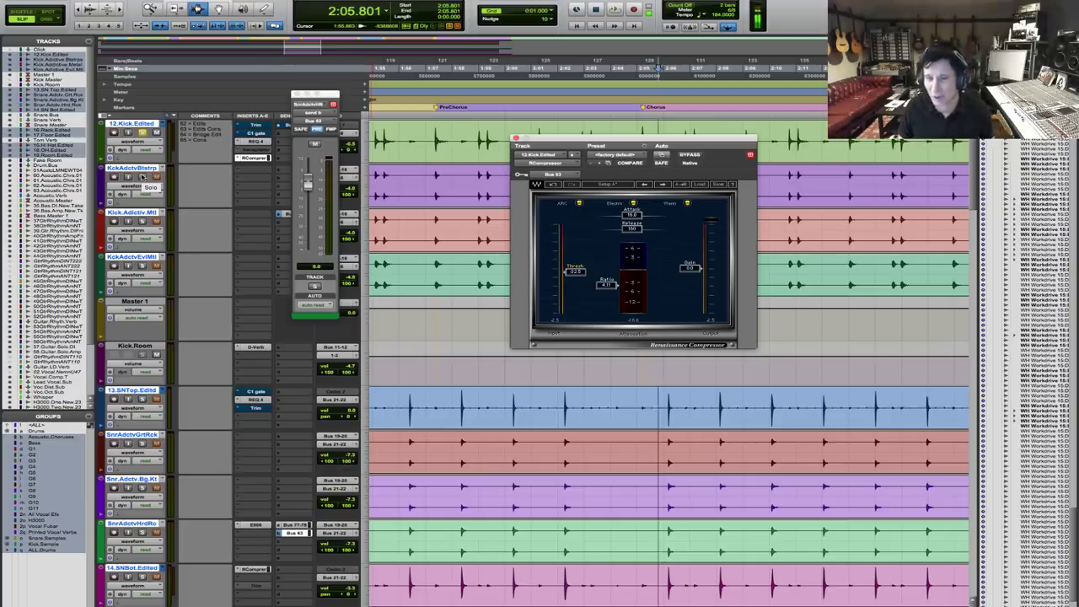
click(690, 155)
key(space)
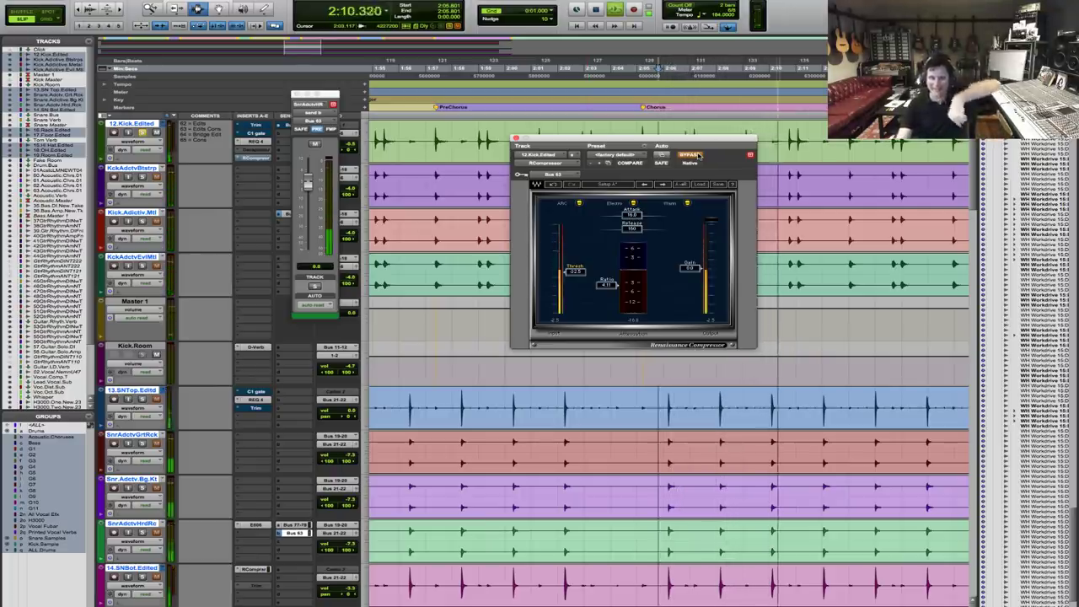
click(699, 155)
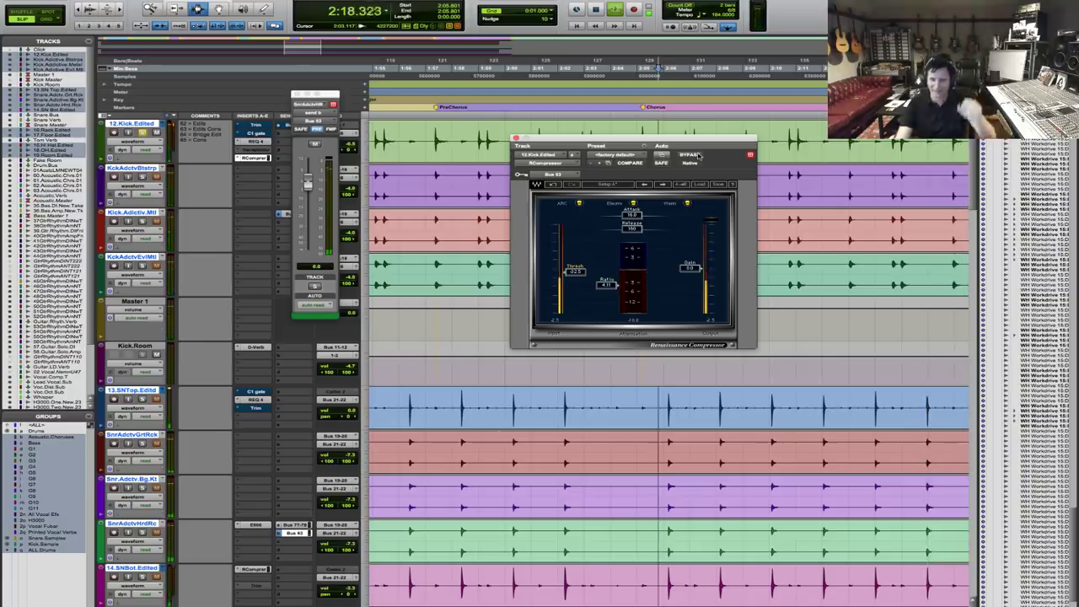
key(space)
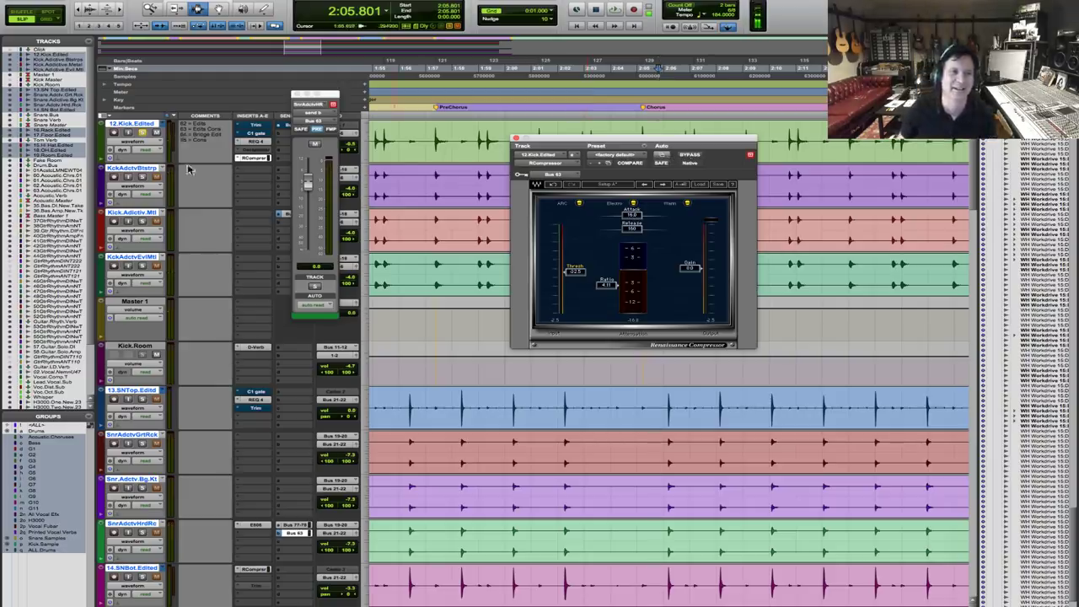
Solo all the grouped drum tracks, play them from 2:05.801, and close the RCompressor and send windows.
click(143, 177)
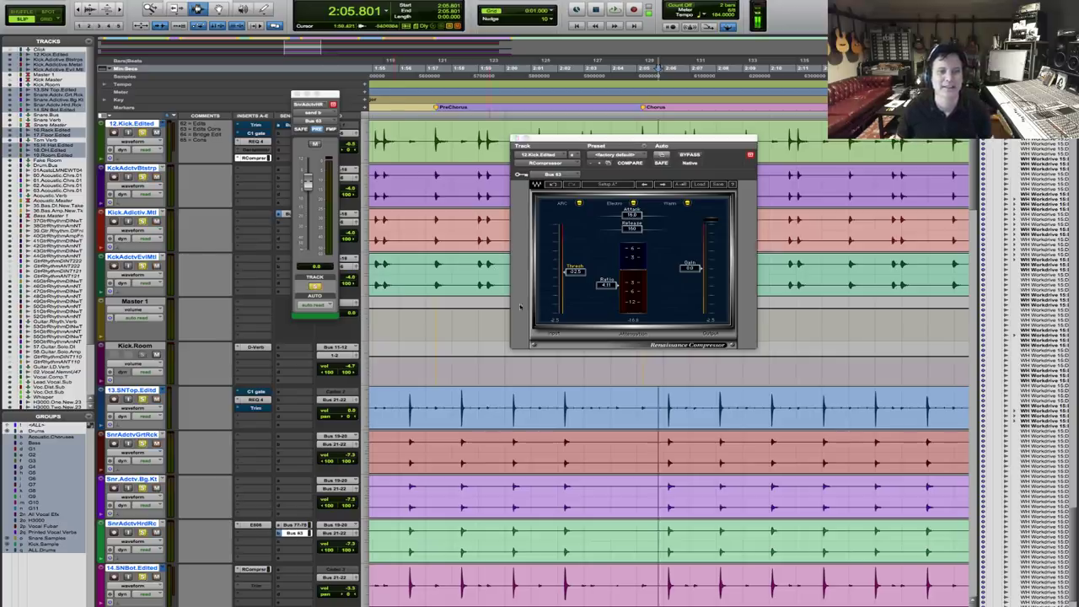
key(space)
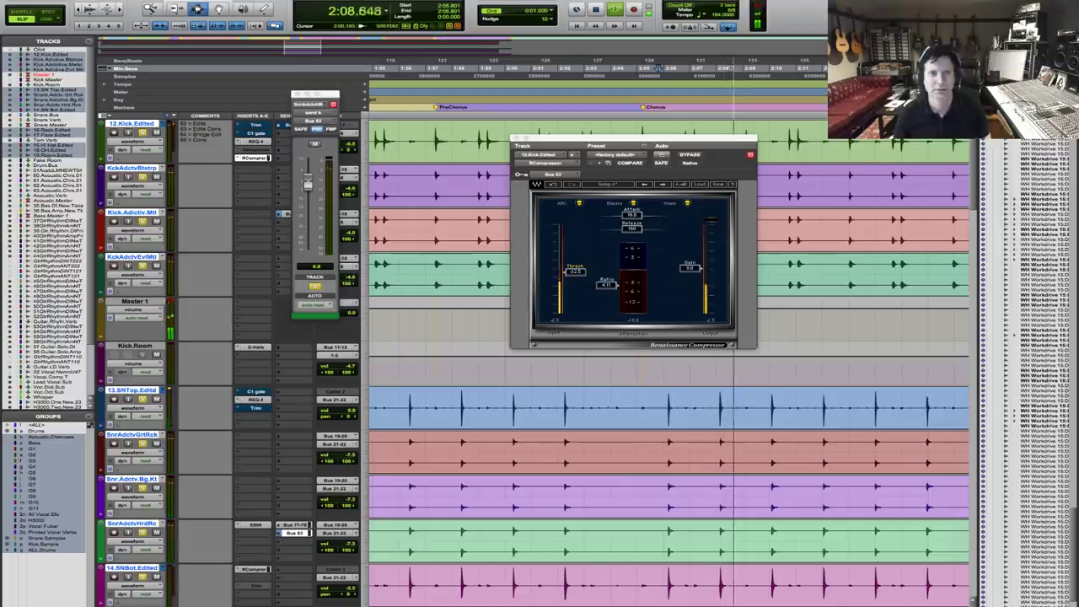
click(514, 135)
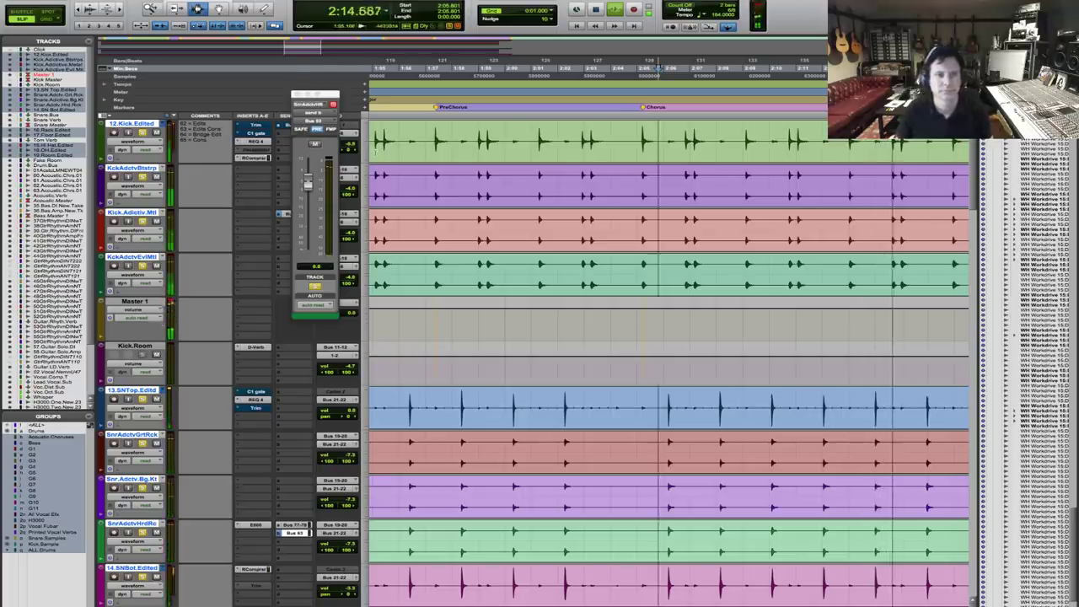
key(space)
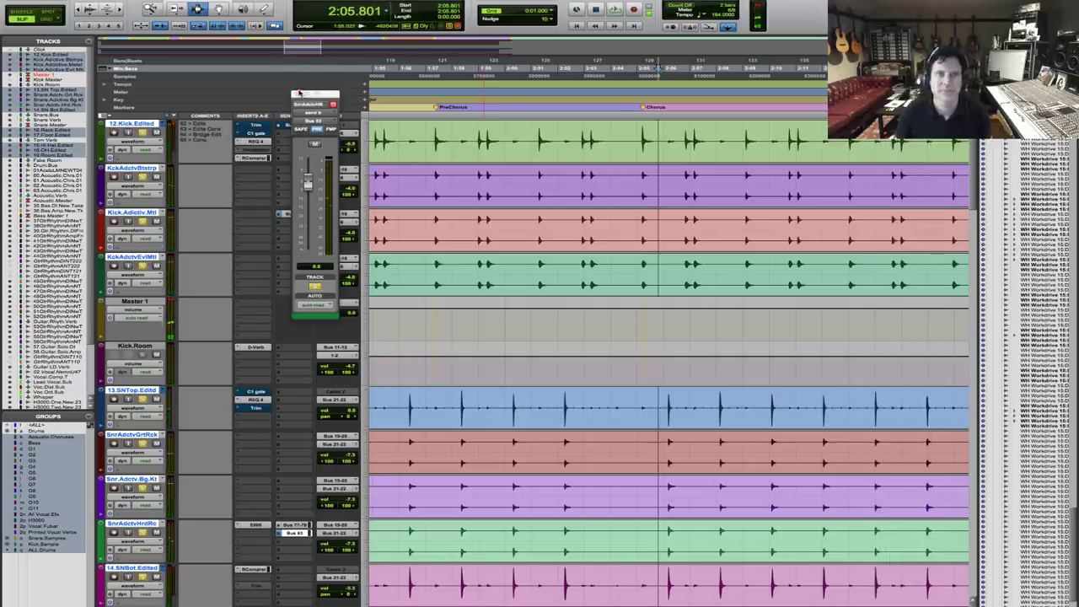
click(296, 95)
Suspend the track groups and place the edit cursor at 2:02.476 on the 12.Kick.Edited track alone.
click(634, 131)
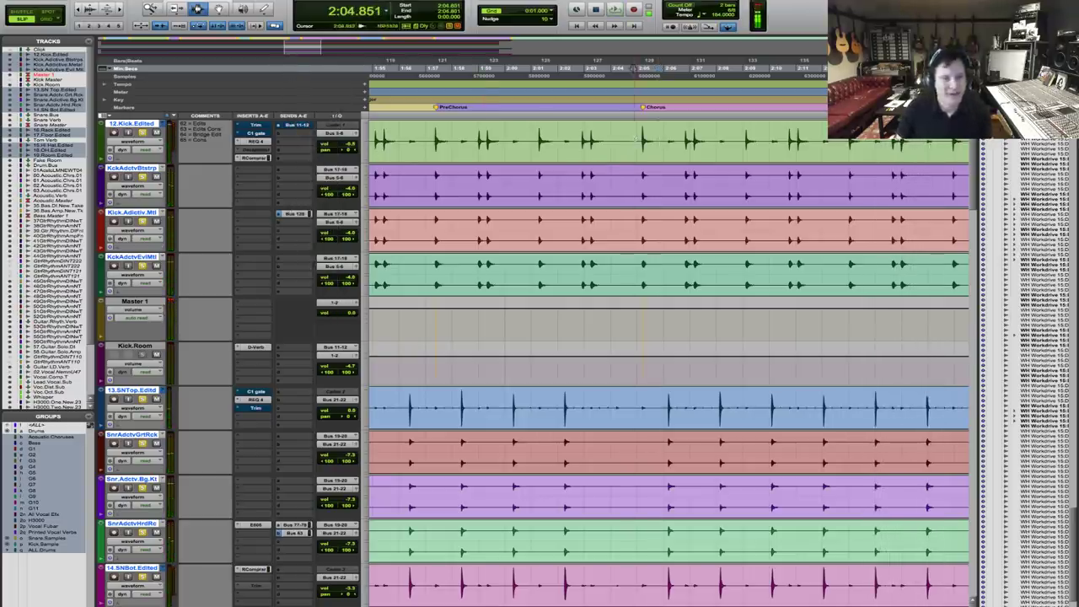
drag(634, 133, 625, 278)
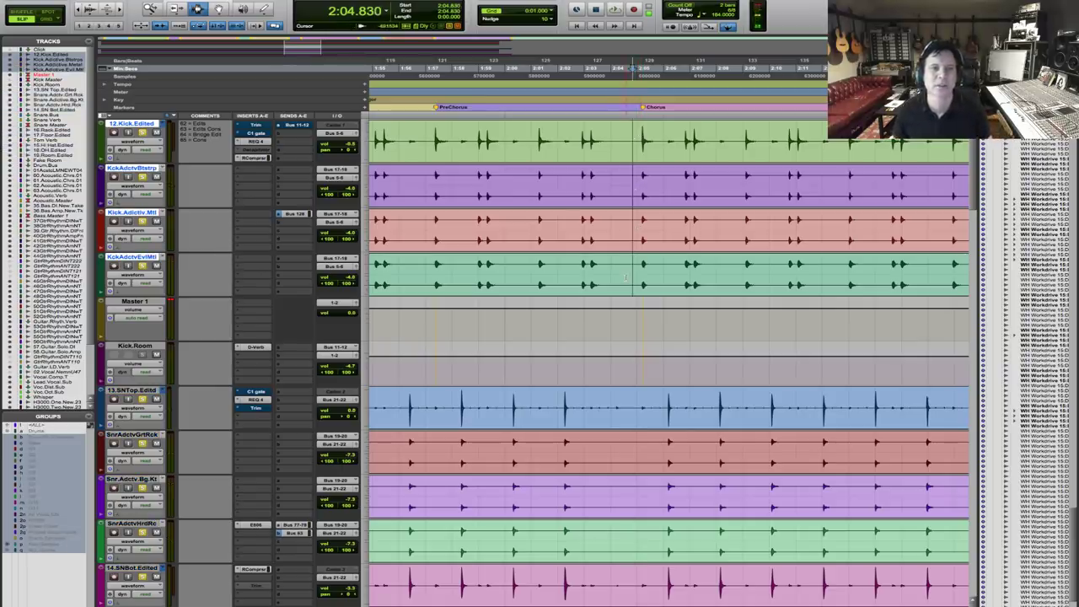
click(581, 179)
click(571, 135)
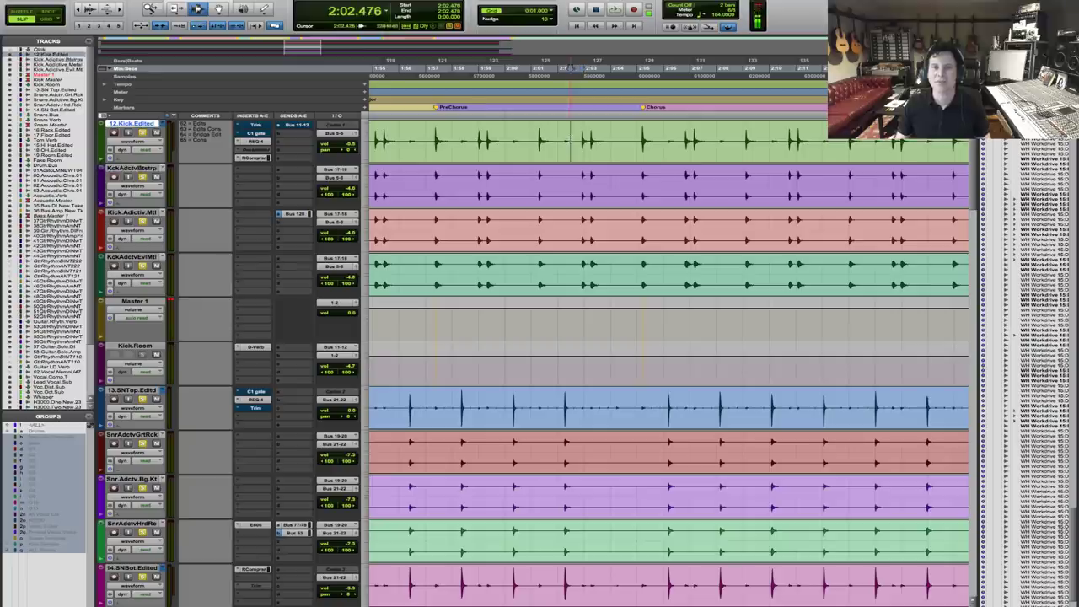
Extend the edit cursor down through the three kick sample tracks beneath 12.Kick.Edited.
drag(571, 187, 571, 266)
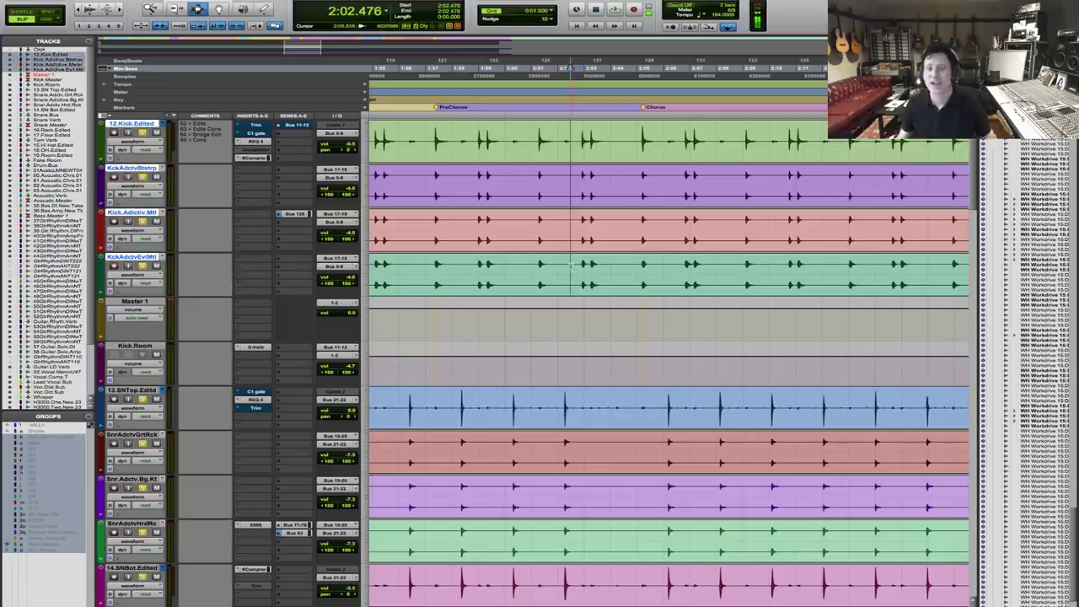
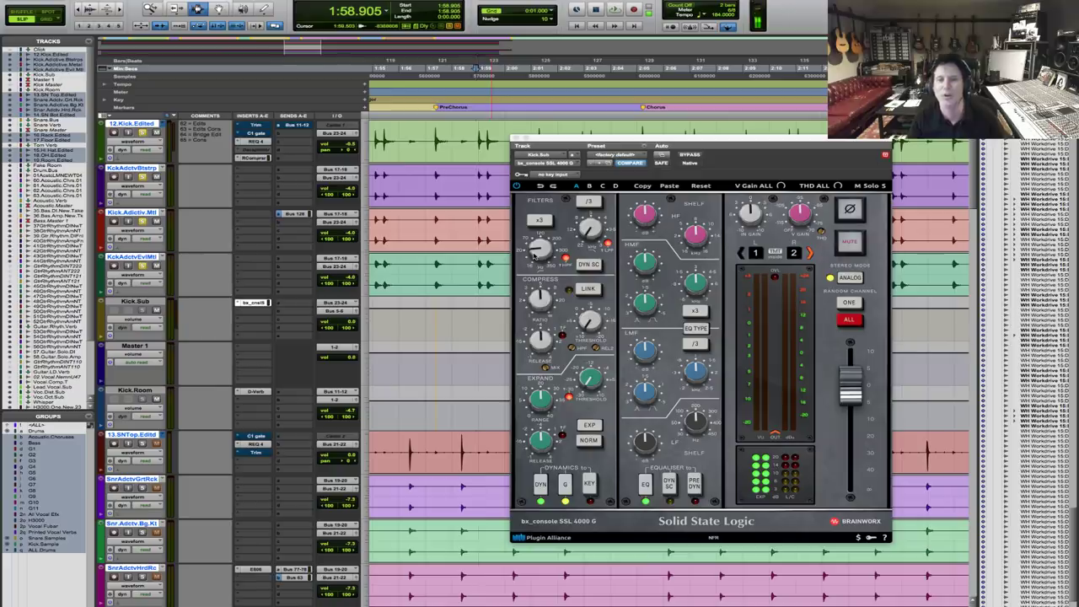
Adjust the LF shelf frequency and boost its gain in Kick.Sub's bx_console SSL 4000 G, listening to the kick from 1:58.905.
click(689, 424)
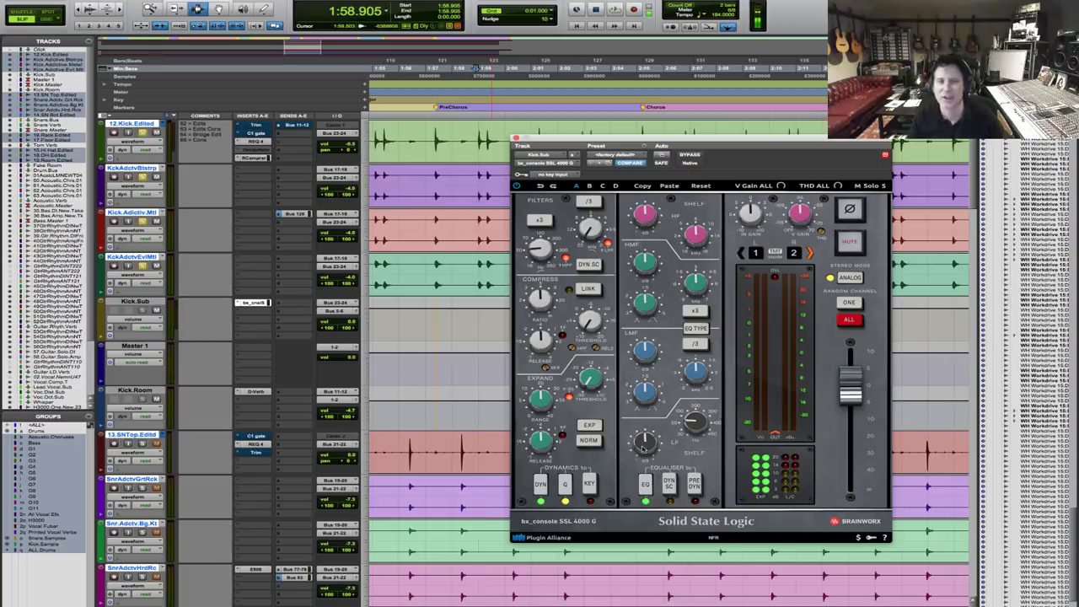
key(space)
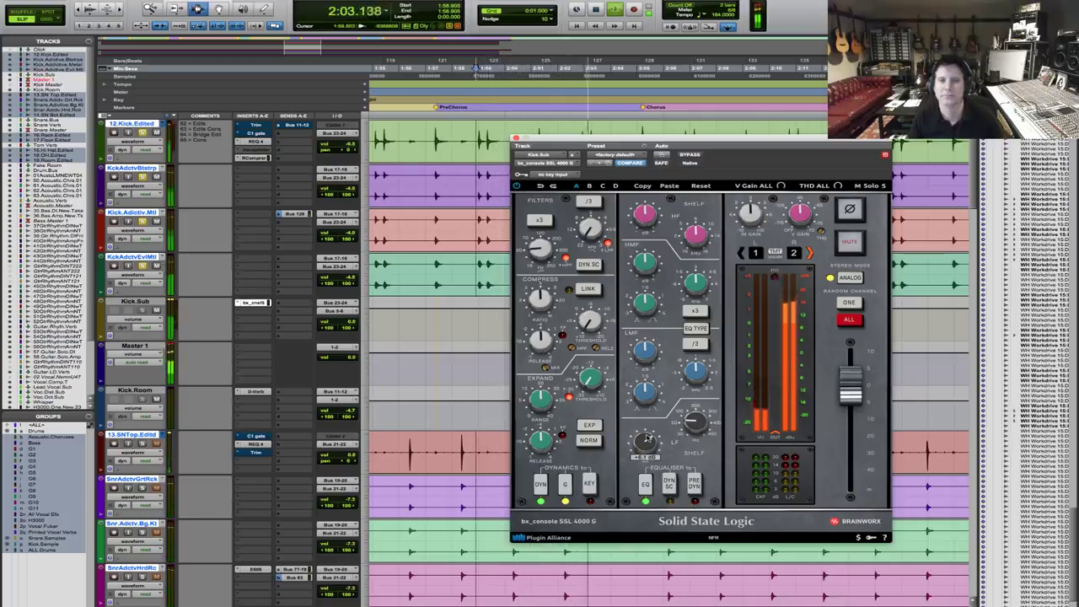
key(space)
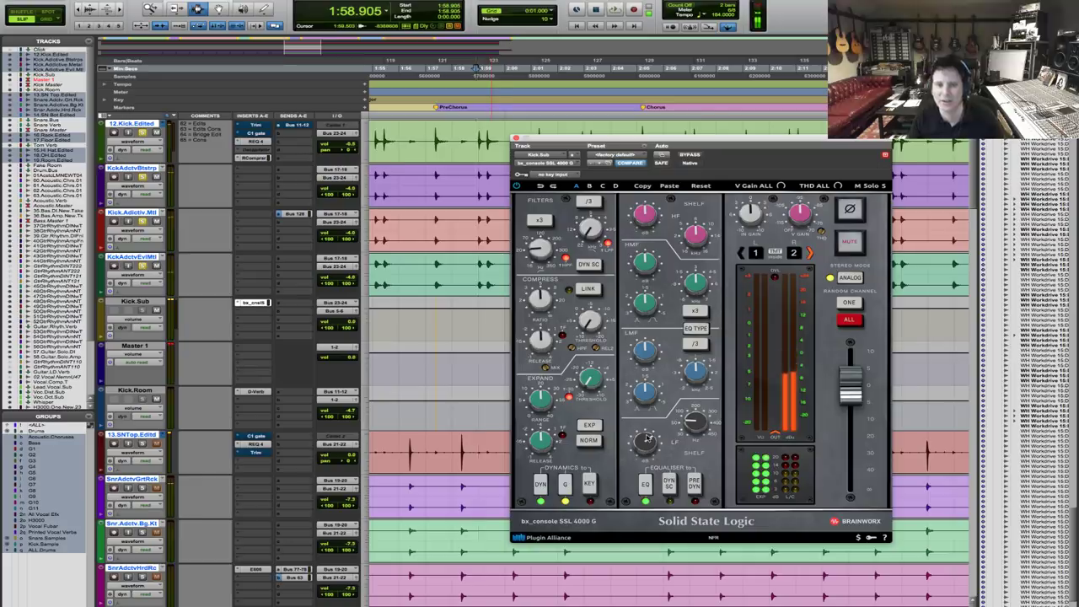
key(space)
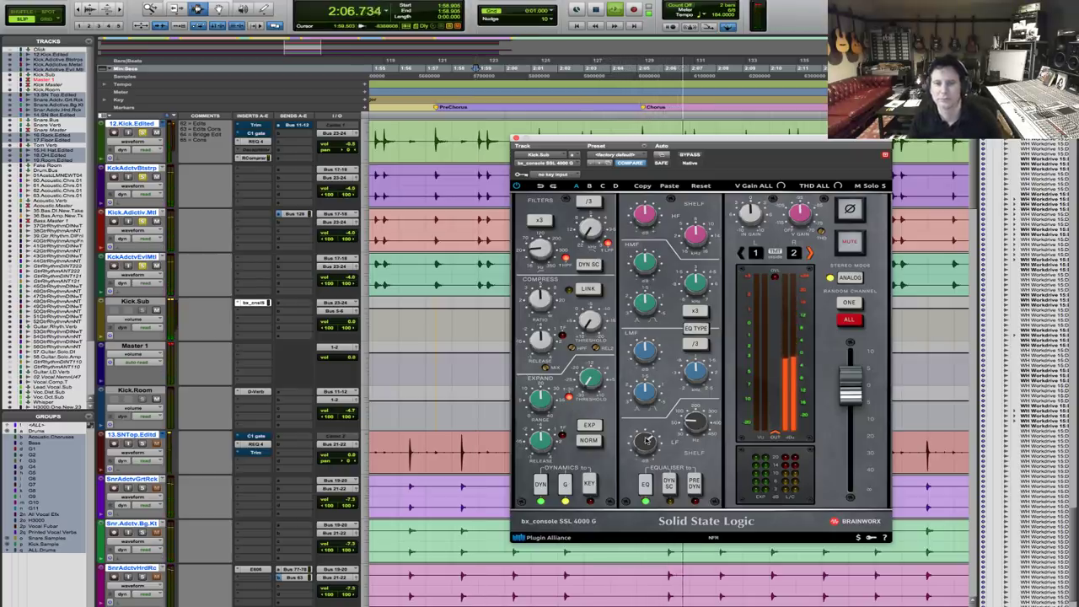
key(space)
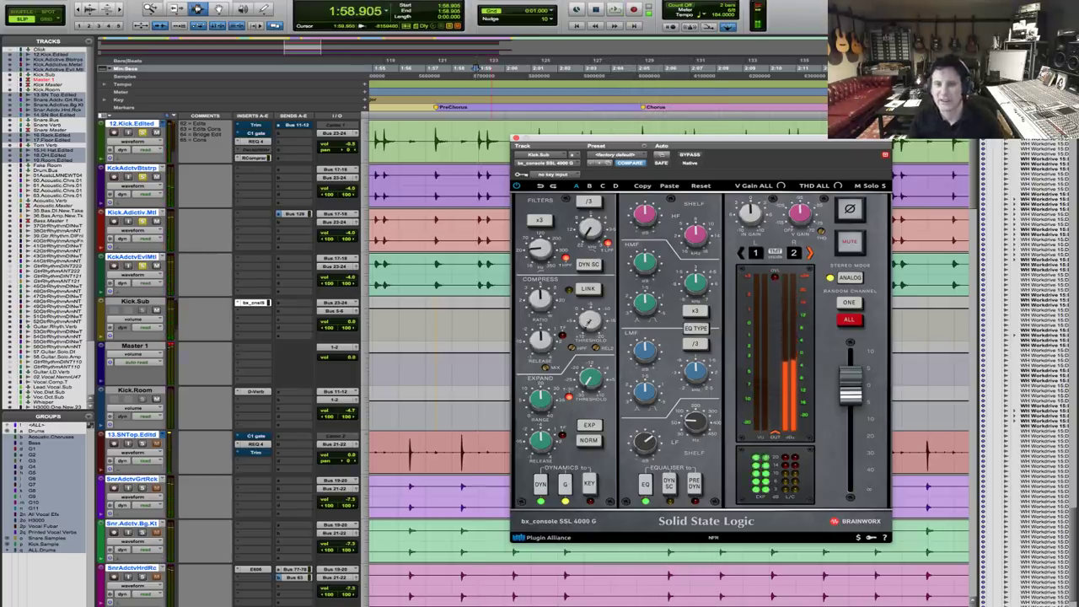
Move the Master 1 track out from between Kick.Sub and Kick.Room to below the snare tracks.
click(160, 348)
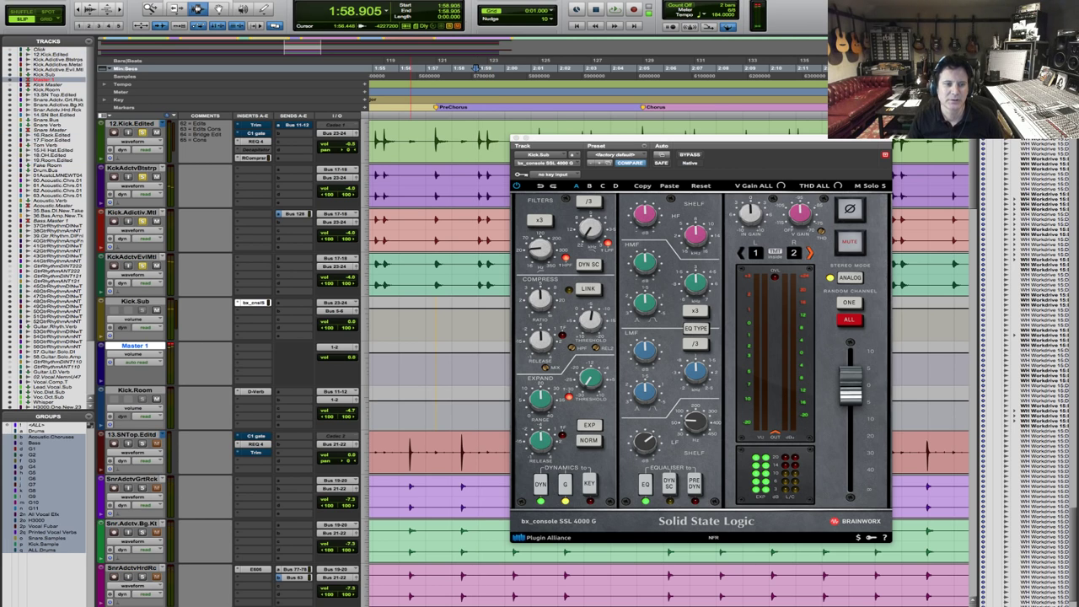
scroll(160, 348, down, 5)
scroll(441, 278, up, 3)
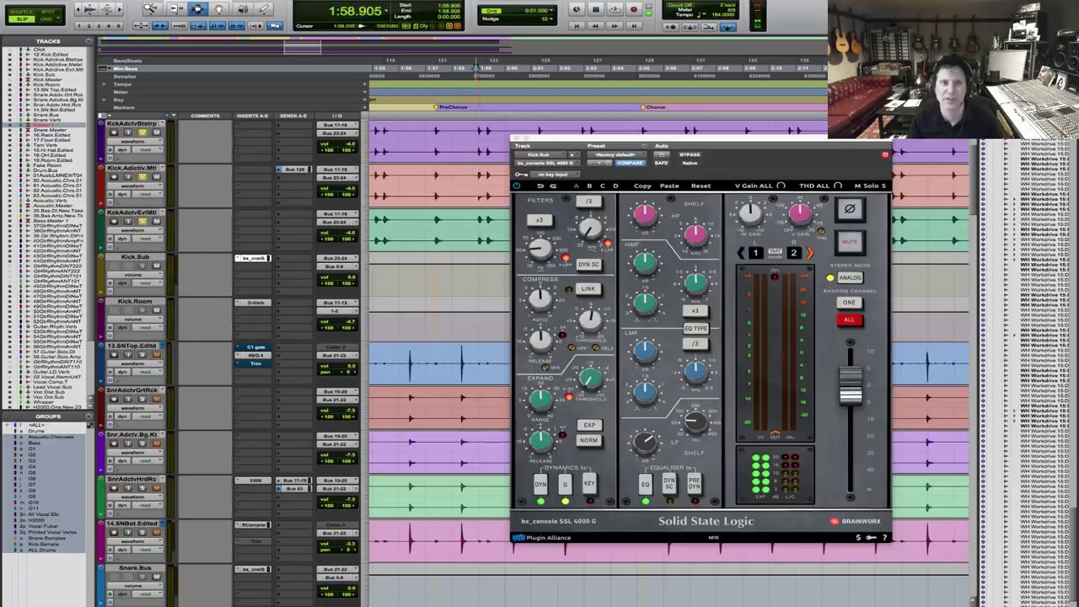
scroll(478, 201, up, 1)
Set the Kick.Sub channel strip's compressor threshold to about -8.1 dB while playing the kick from 1:56.861.
click(423, 67)
key(space)
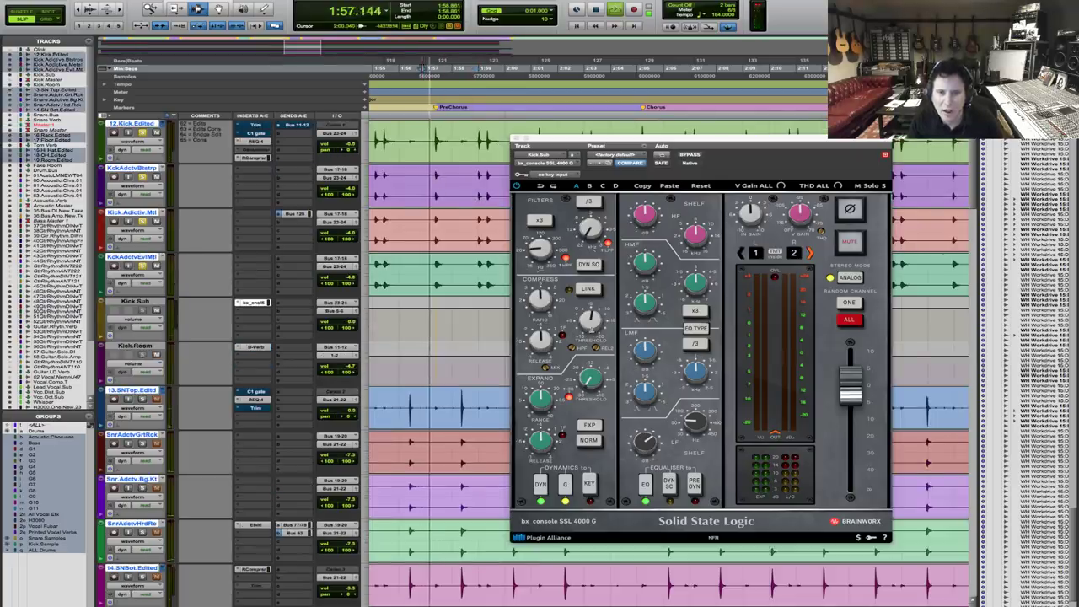
drag(590, 319, 590, 331)
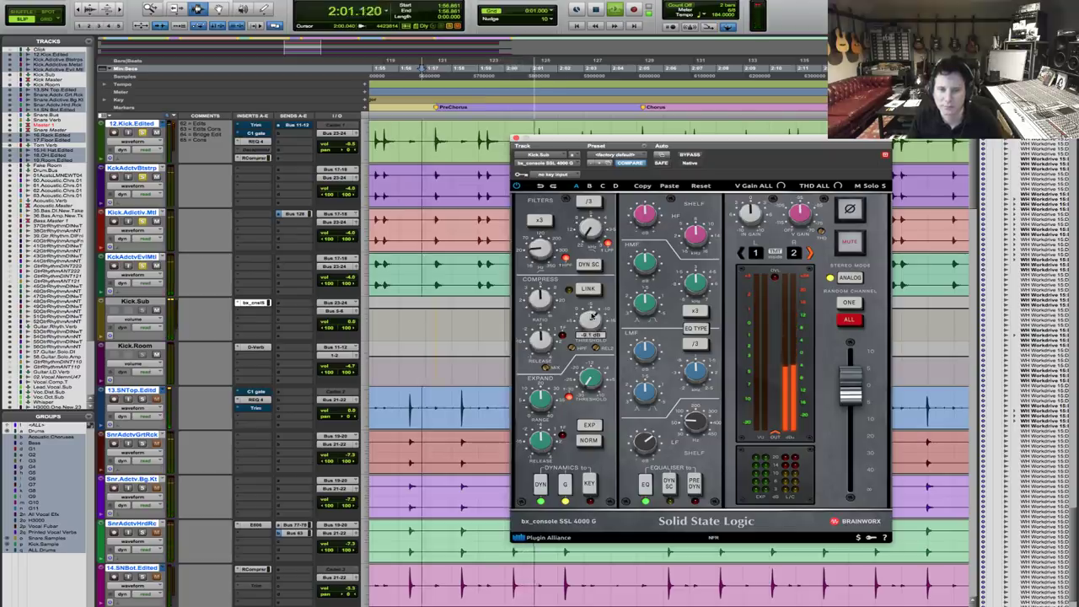
key(space)
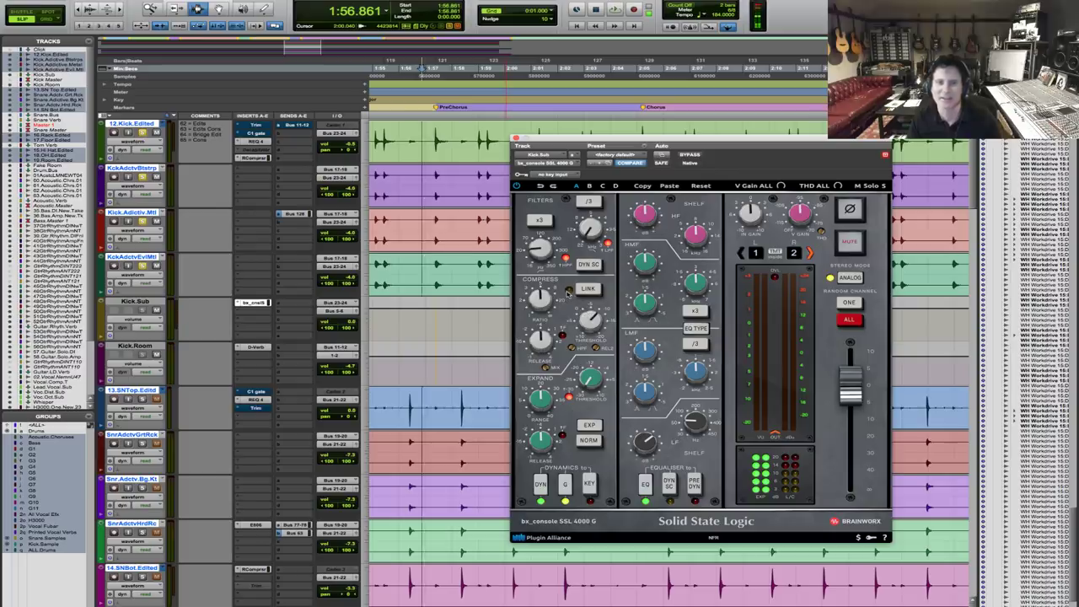
key(space)
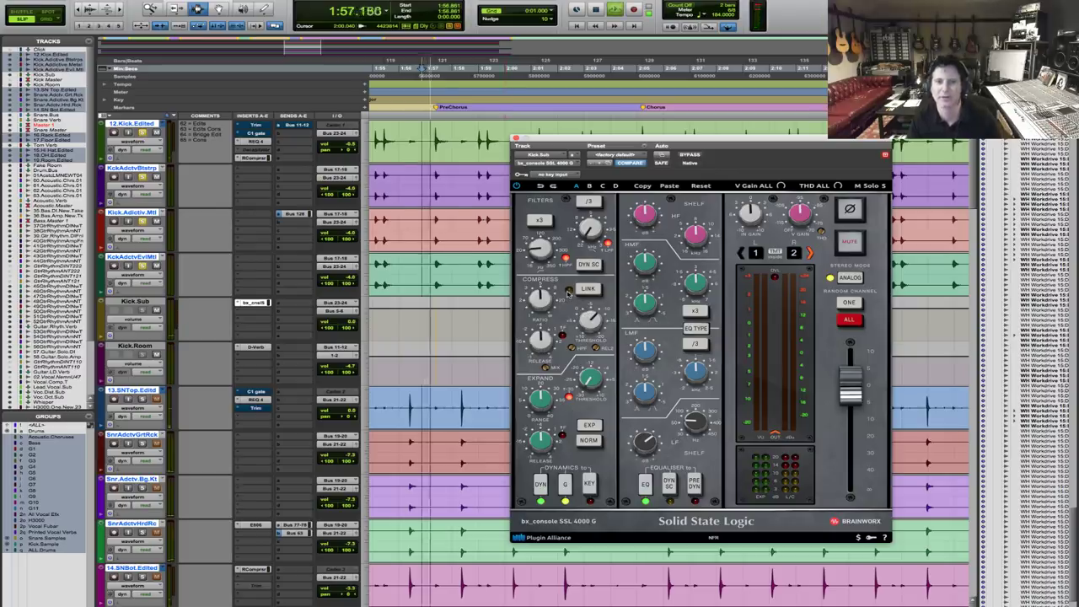
key(space)
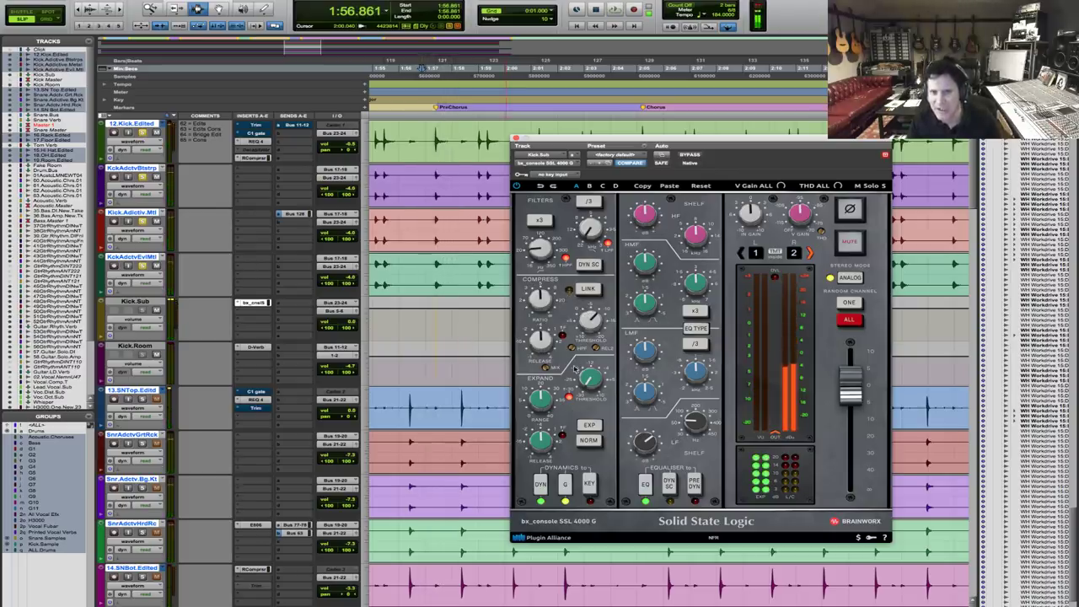
key(space)
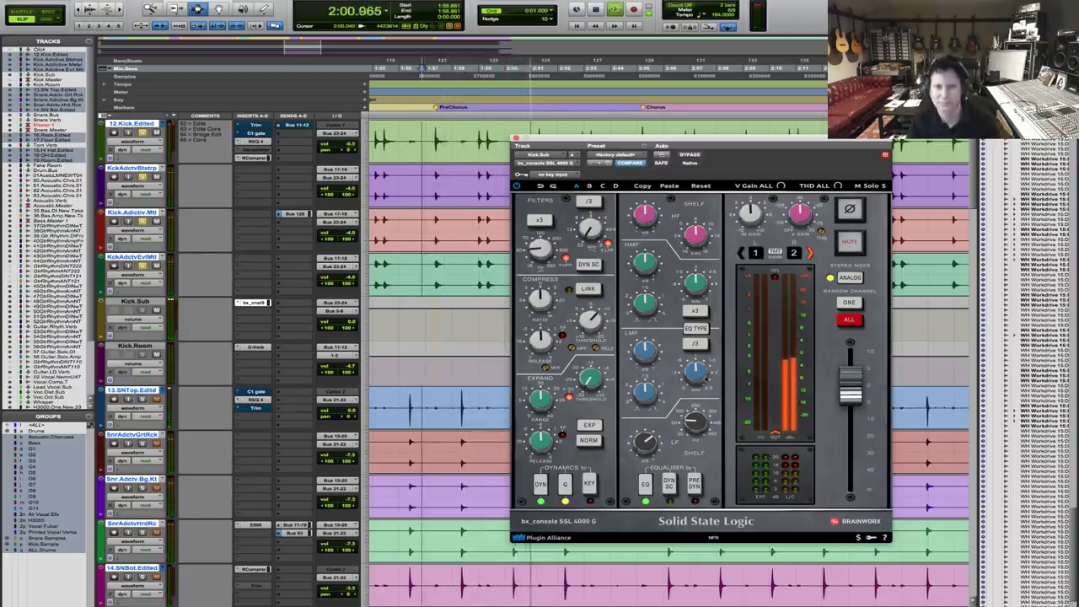
mouse_move(690, 380)
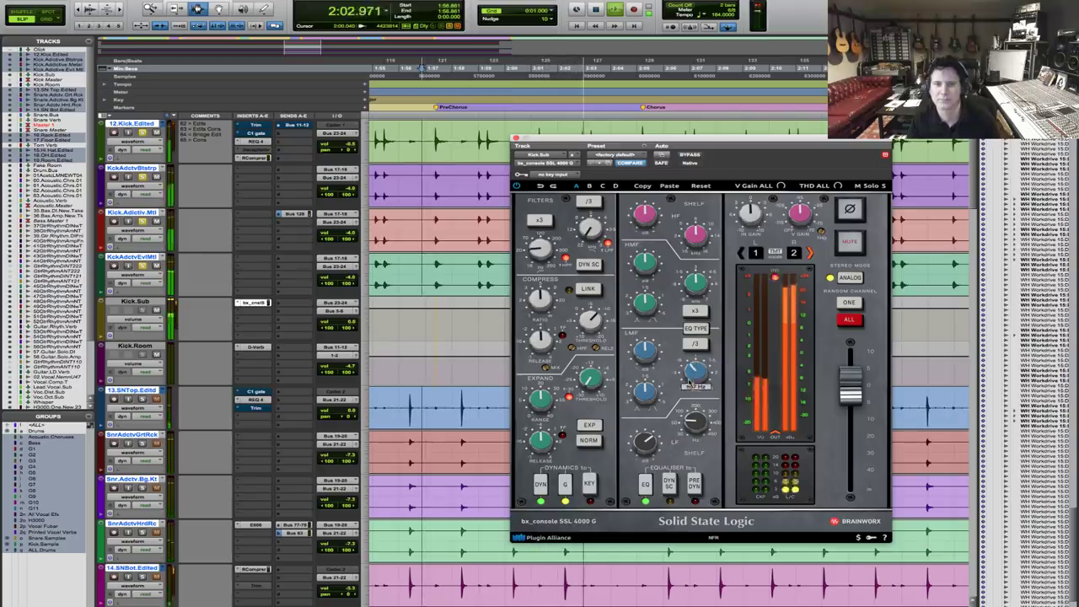
mouse_move(646, 358)
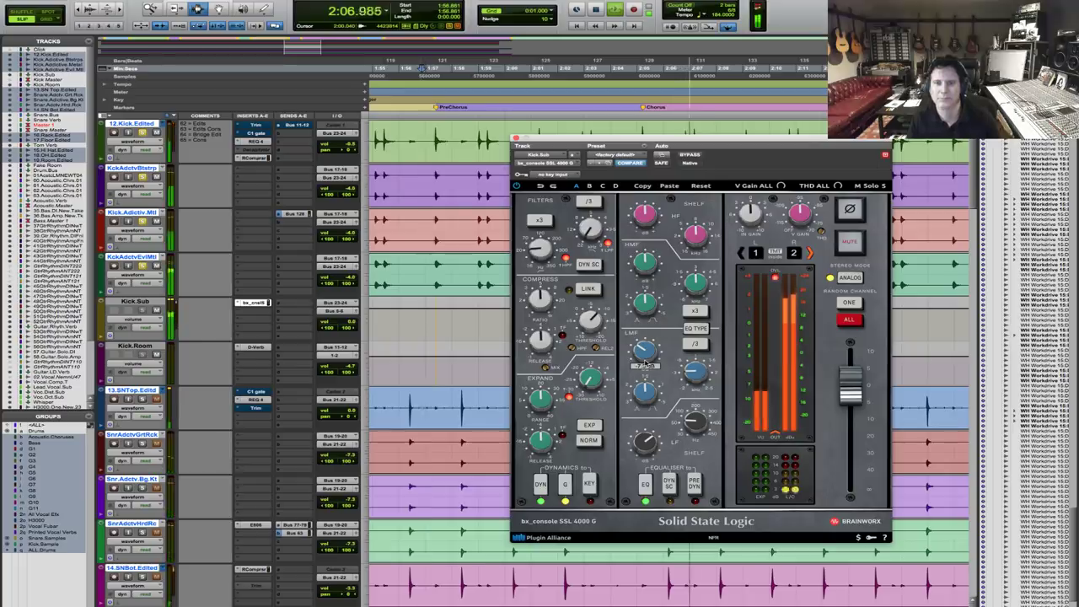
key(space)
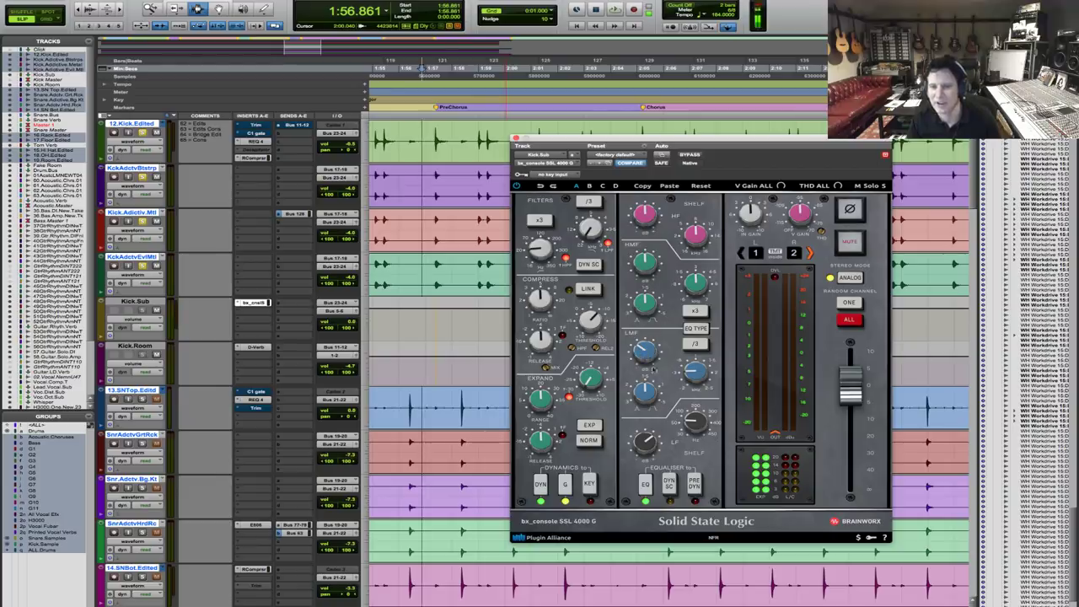
drag(647, 353, 647, 351)
click(695, 373)
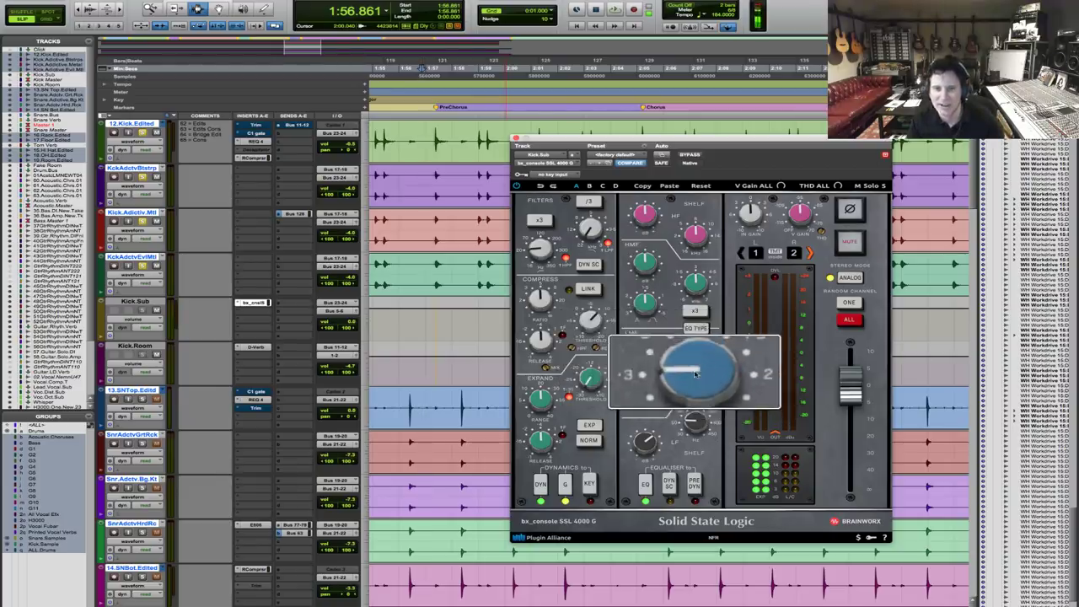
drag(652, 396, 663, 354)
Compare the kick with the LMF gain flat and cut during playback, leaving the gain at about -9 dB.
key(space)
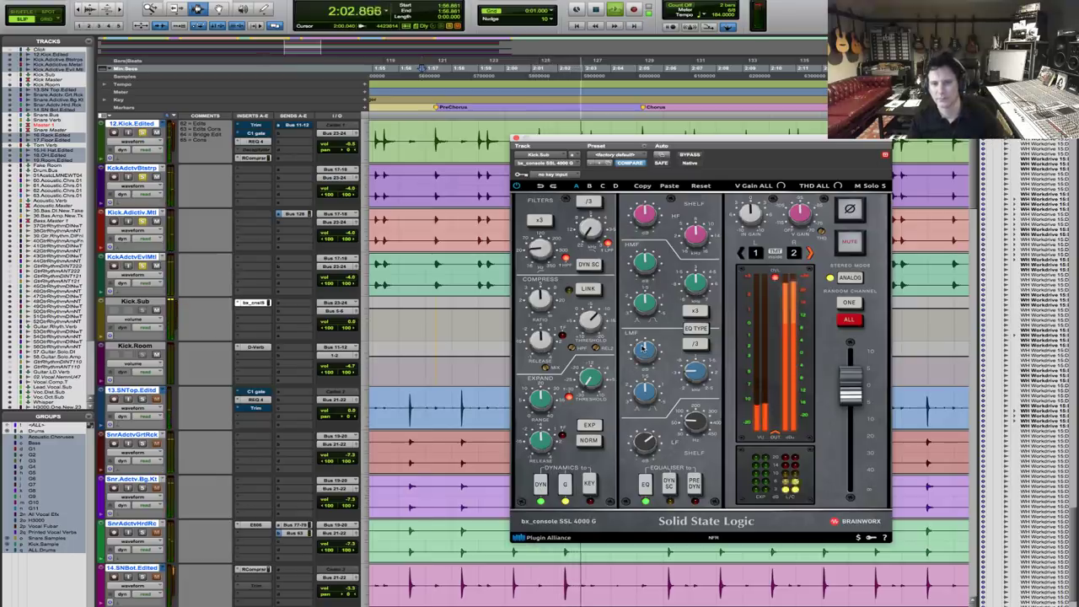
drag(644, 346, 636, 359)
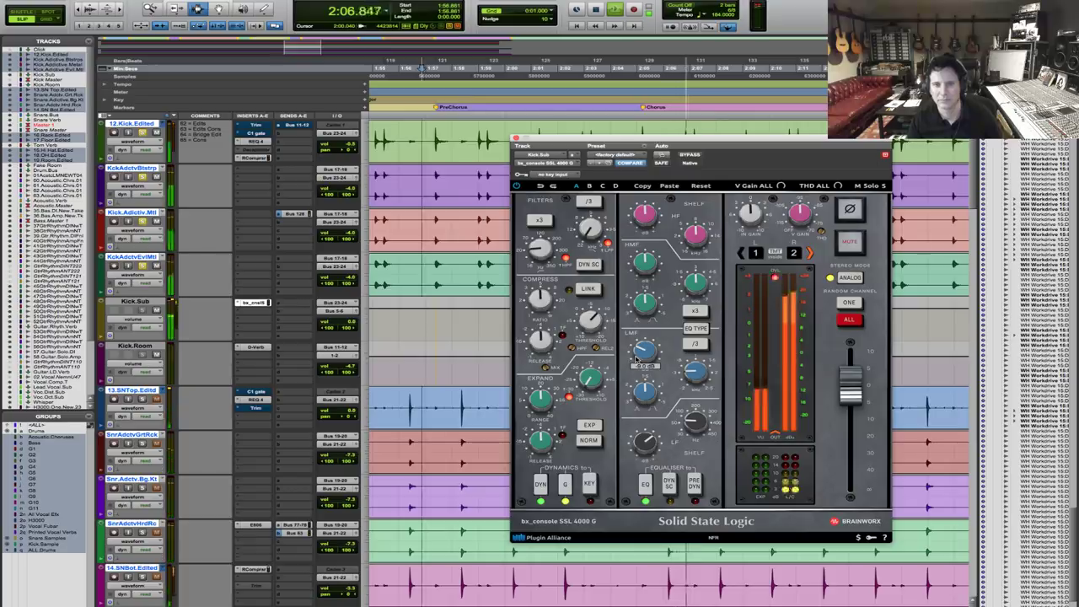
key(space)
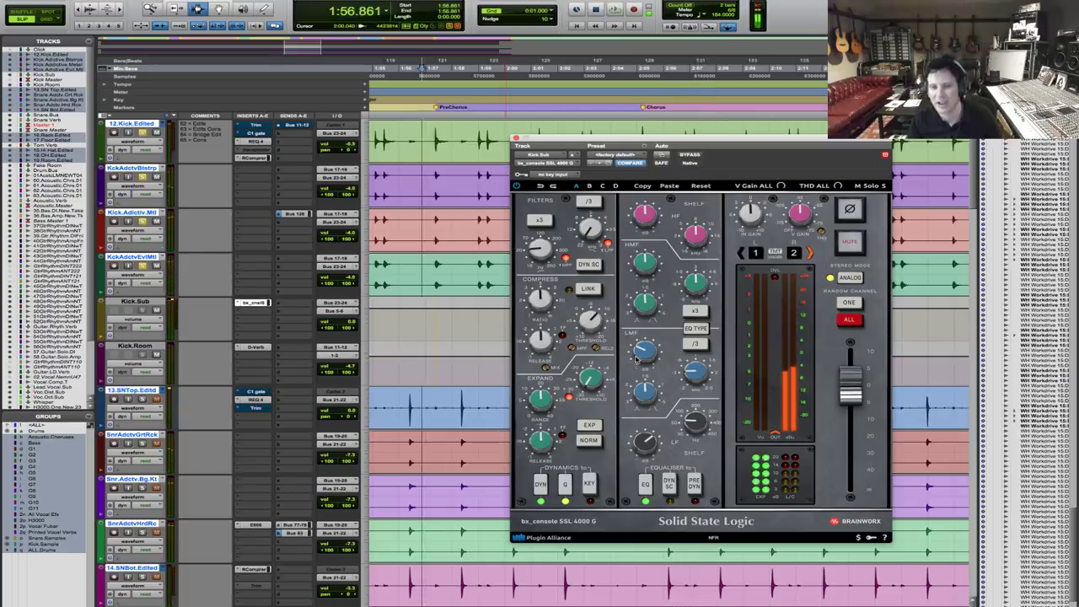
key(space)
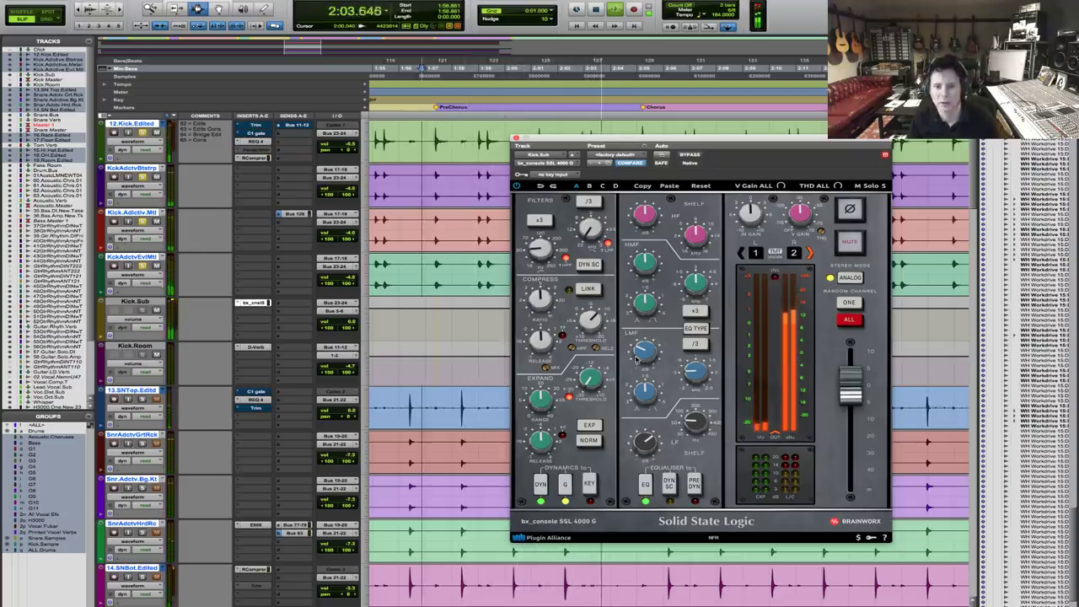
key(space)
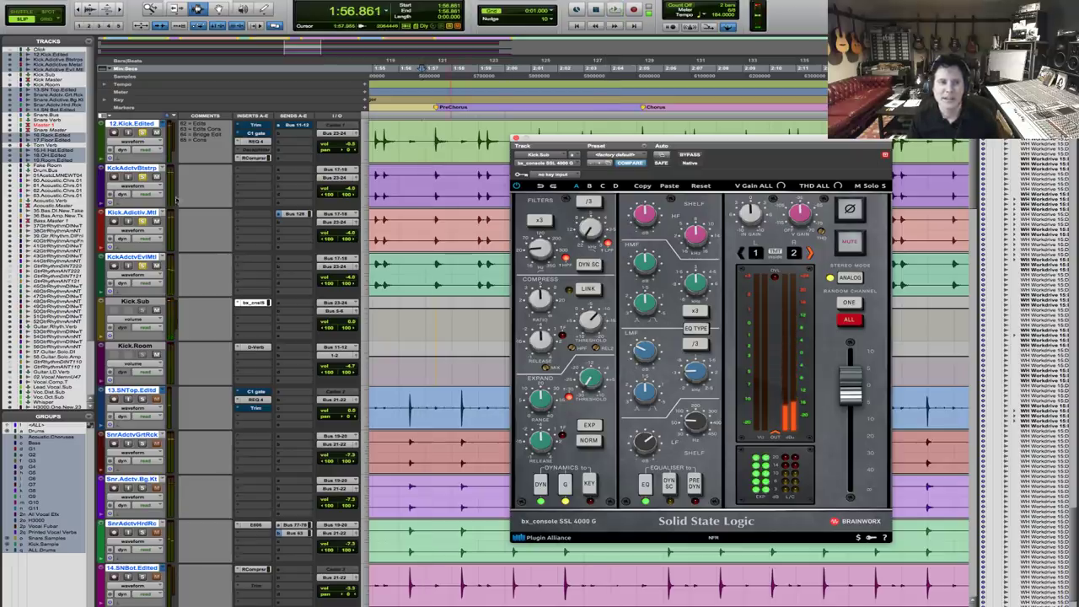
Leave only the Kick.Adictiv.Mtl track soloed among the kicks and play it from 1:56.861.
click(144, 222)
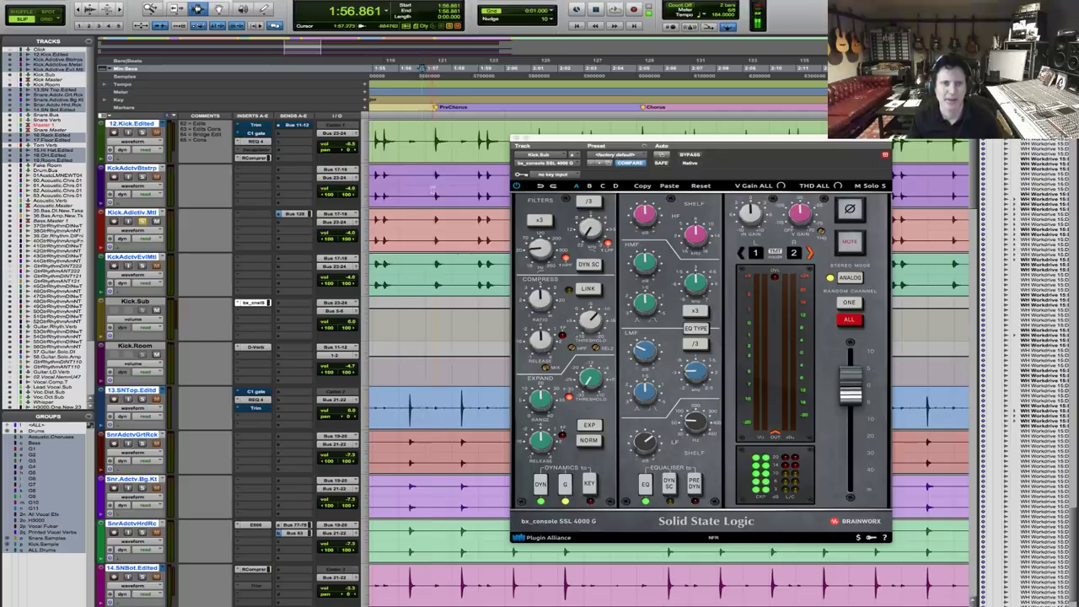
key(space)
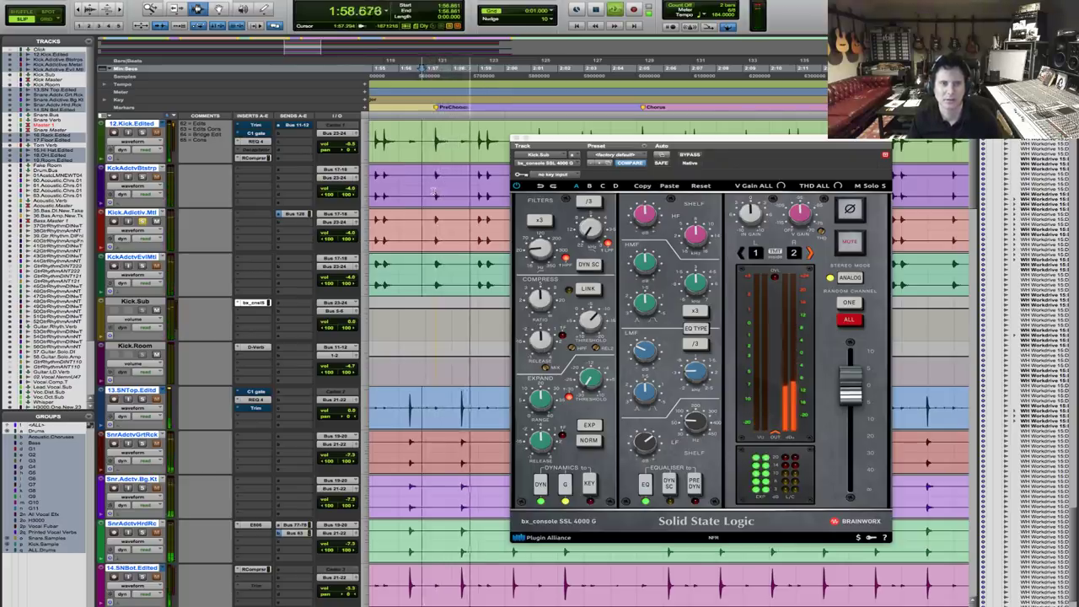
key(space)
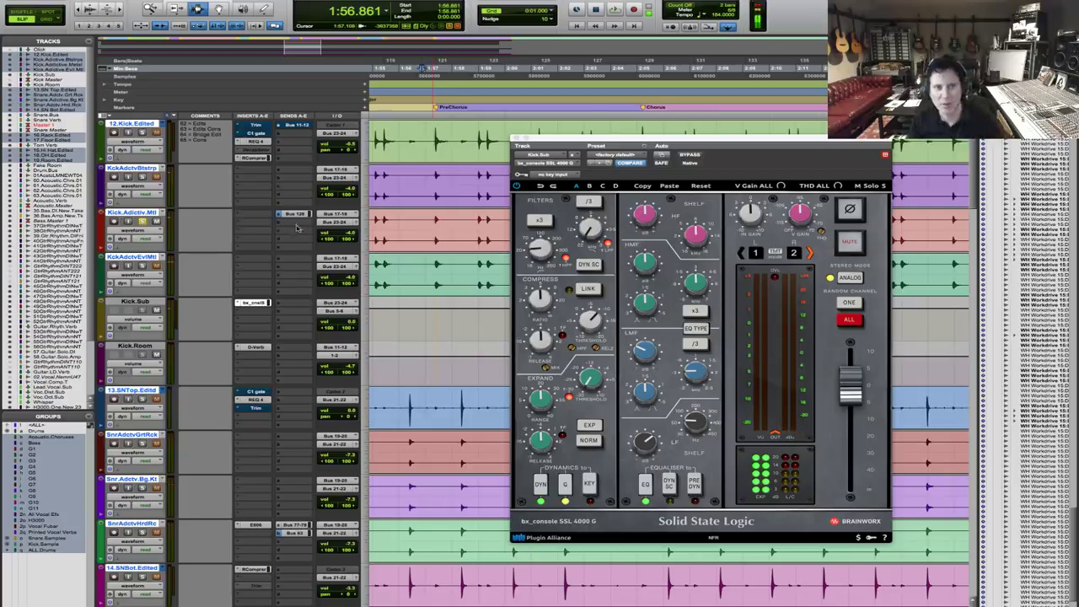
Add a Bus 11-12 send at 0.0 dB to Kick.Adictiv.Mtl, listen to it, and close the send window.
click(294, 215)
mouse_move(312, 248)
mouse_move(409, 250)
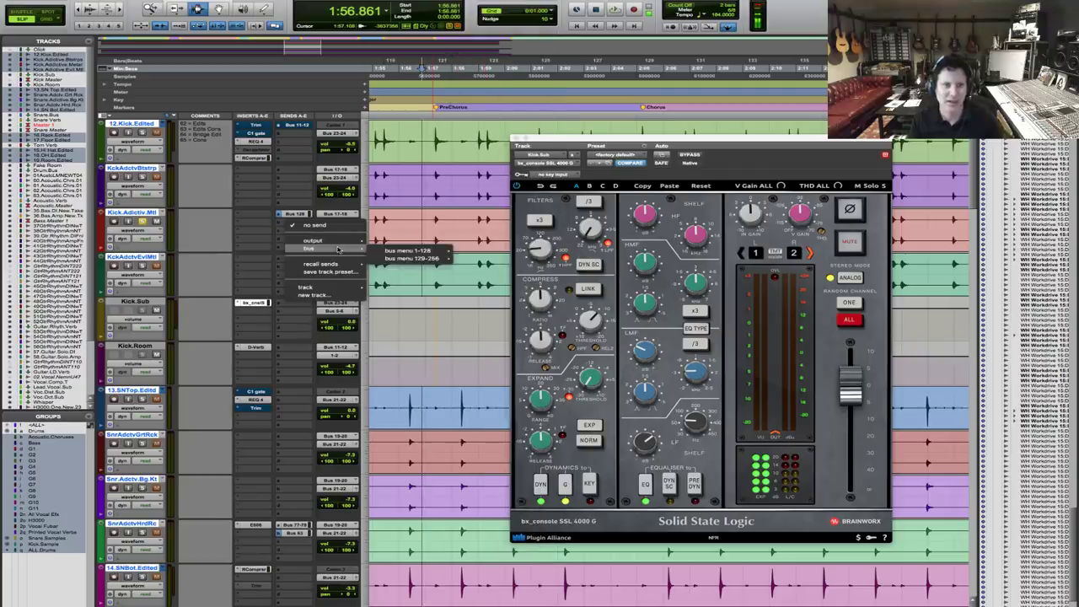
mouse_move(445, 251)
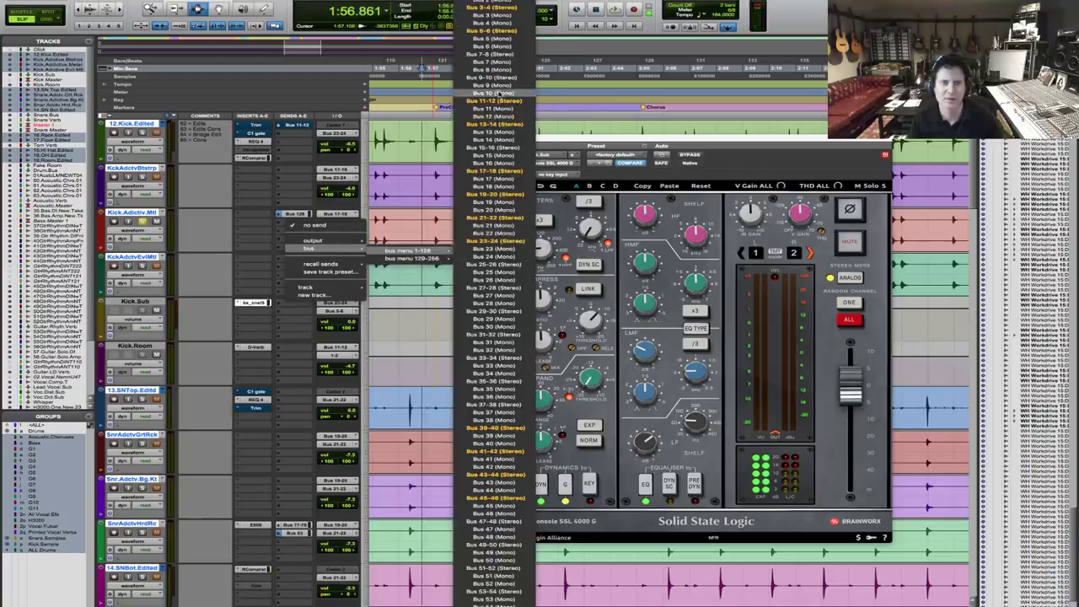
click(502, 100)
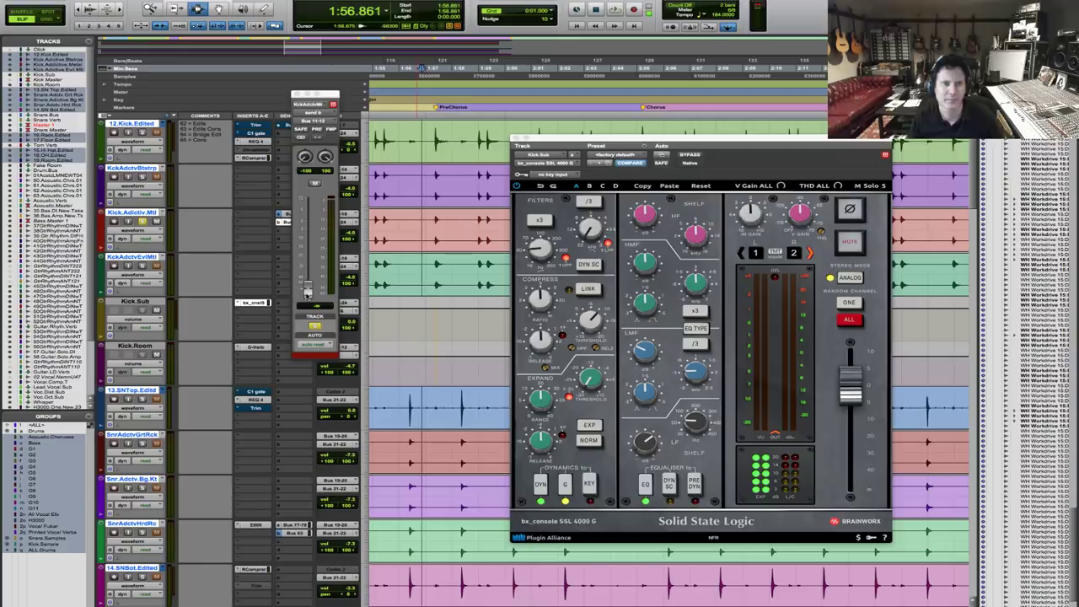
drag(308, 290, 308, 228)
key(space)
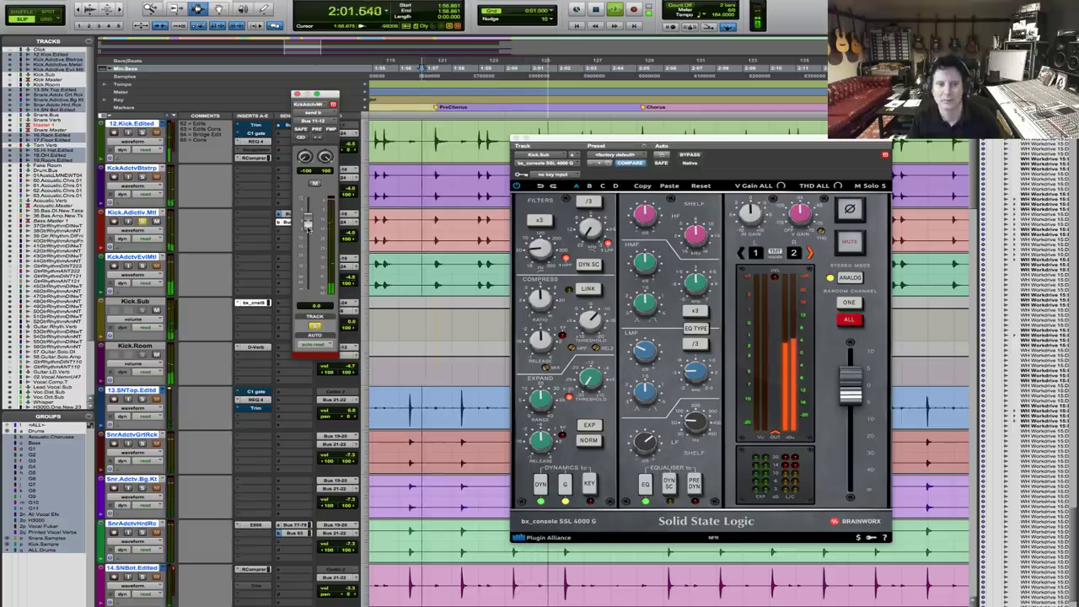
key(space)
click(296, 93)
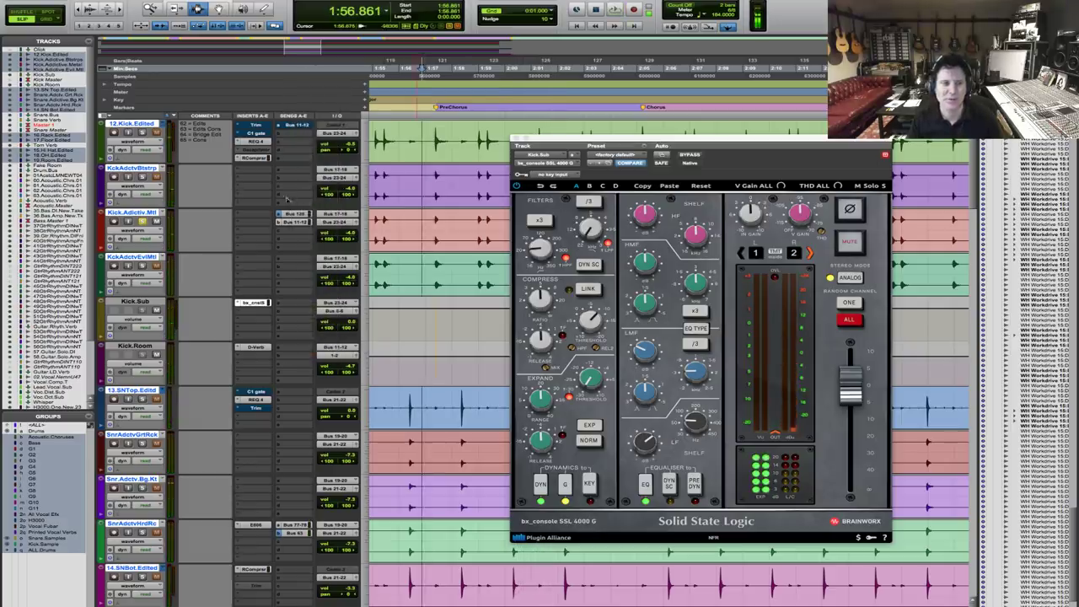
Move D-Verb down one insert slot on Kick.Room, insert REQ 2 ahead of it, and roll off the lows with a high-pass filter.
drag(258, 357, 253, 359)
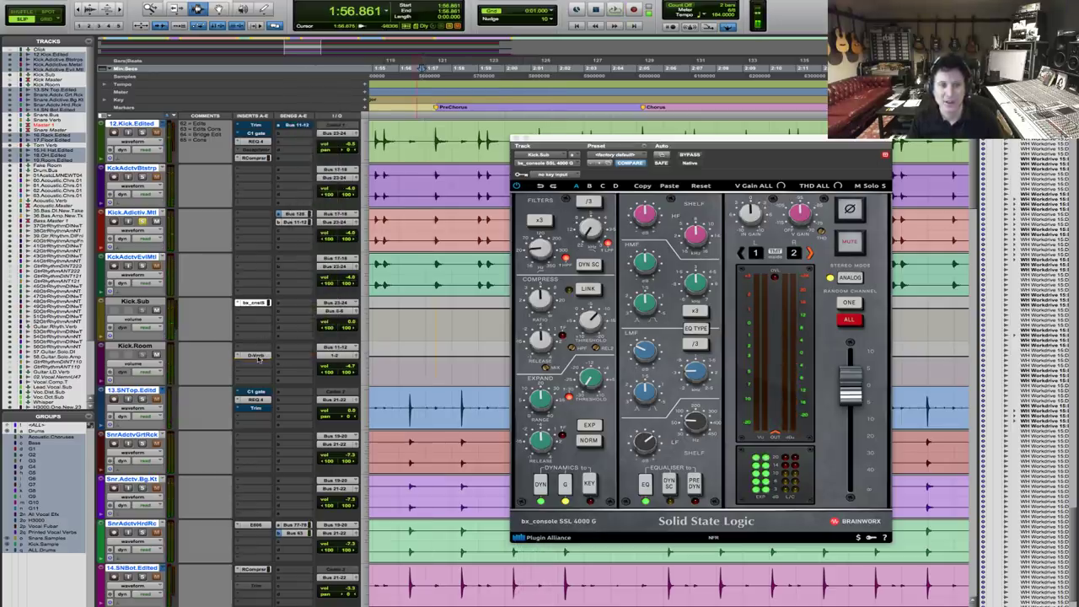
click(239, 349)
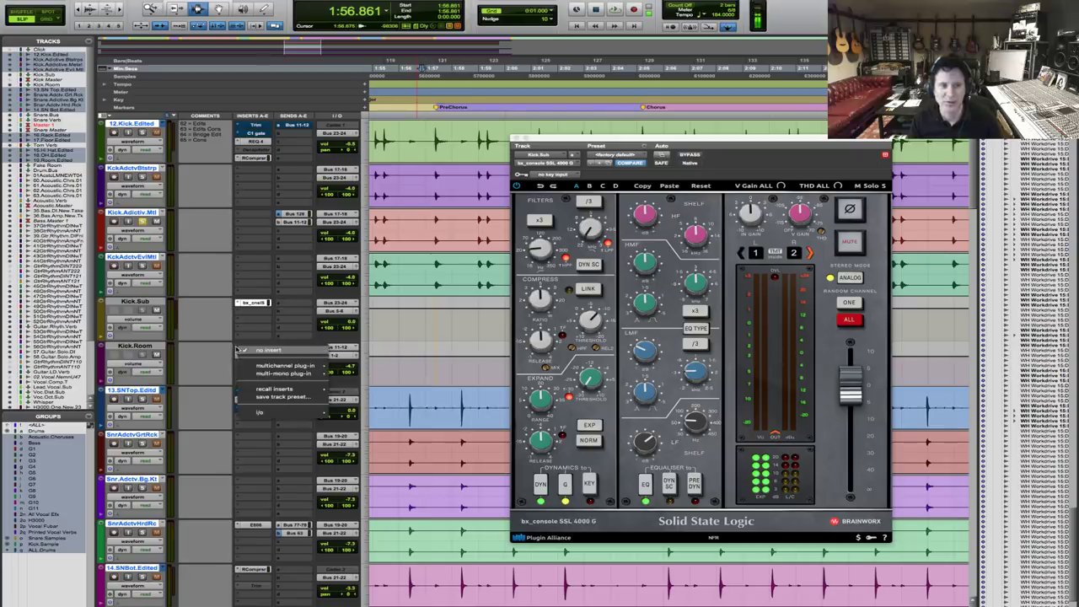
mouse_move(261, 366)
mouse_move(373, 371)
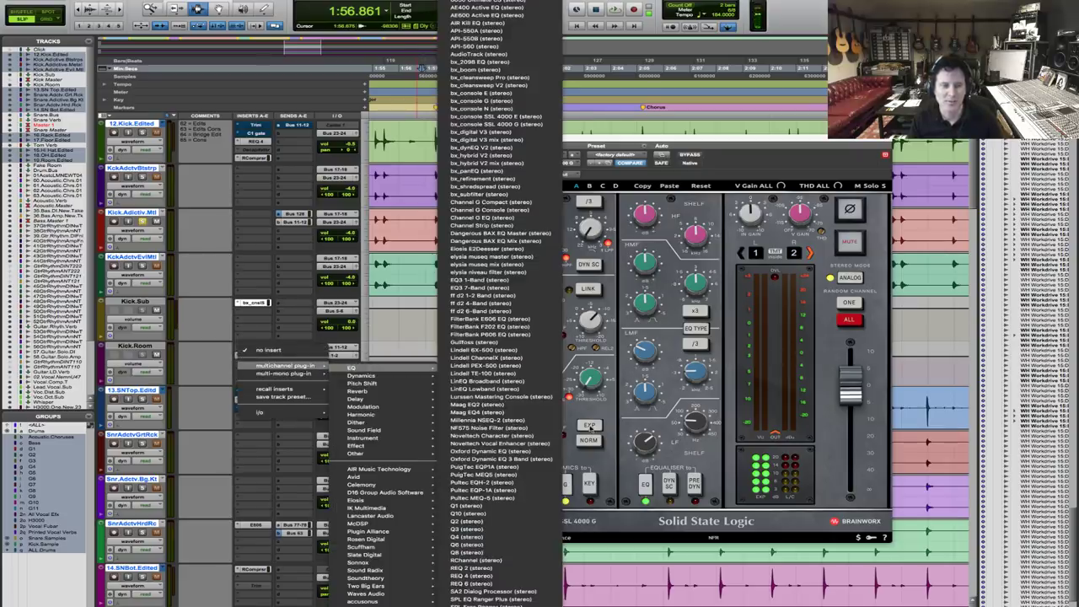
click(542, 570)
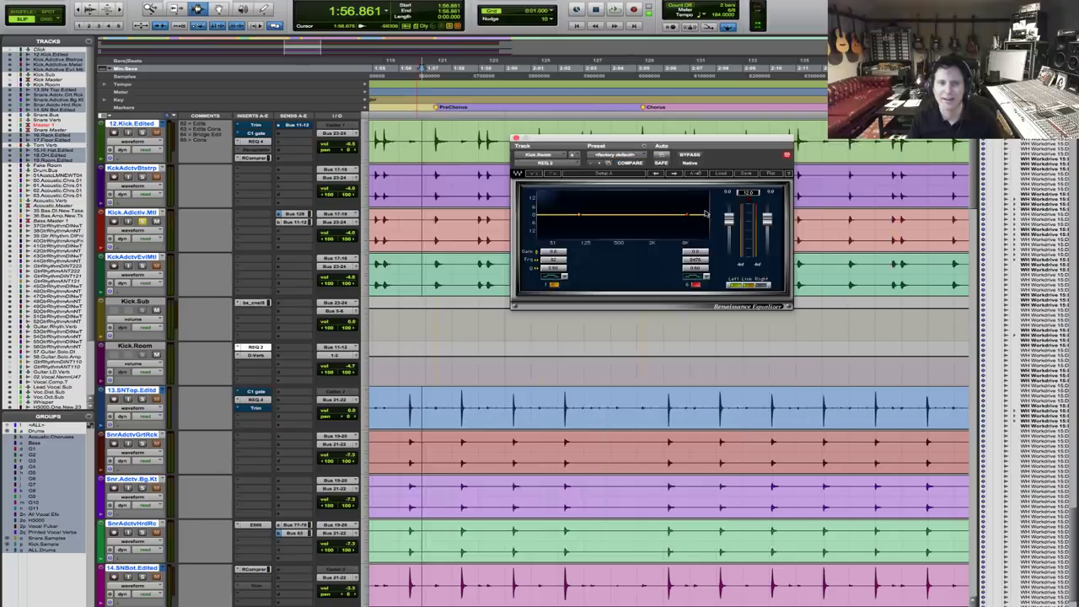
scroll(565, 265, up, 5)
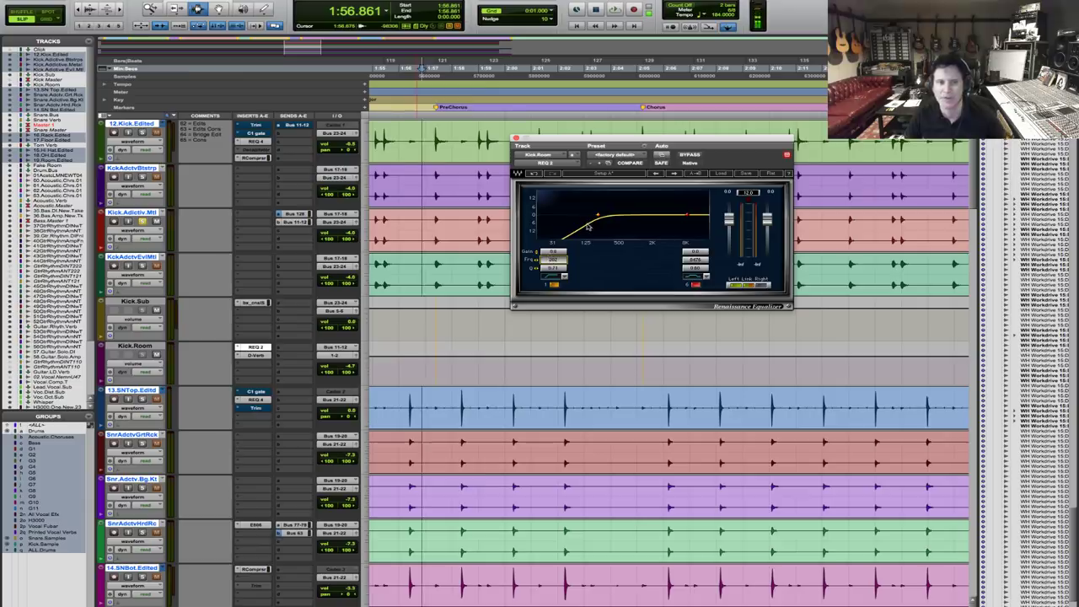
Add a low-pass filter at about 2.2 kHz to Kick.Room's REQ 2 while listening to the kick from 1:56.861.
key(space)
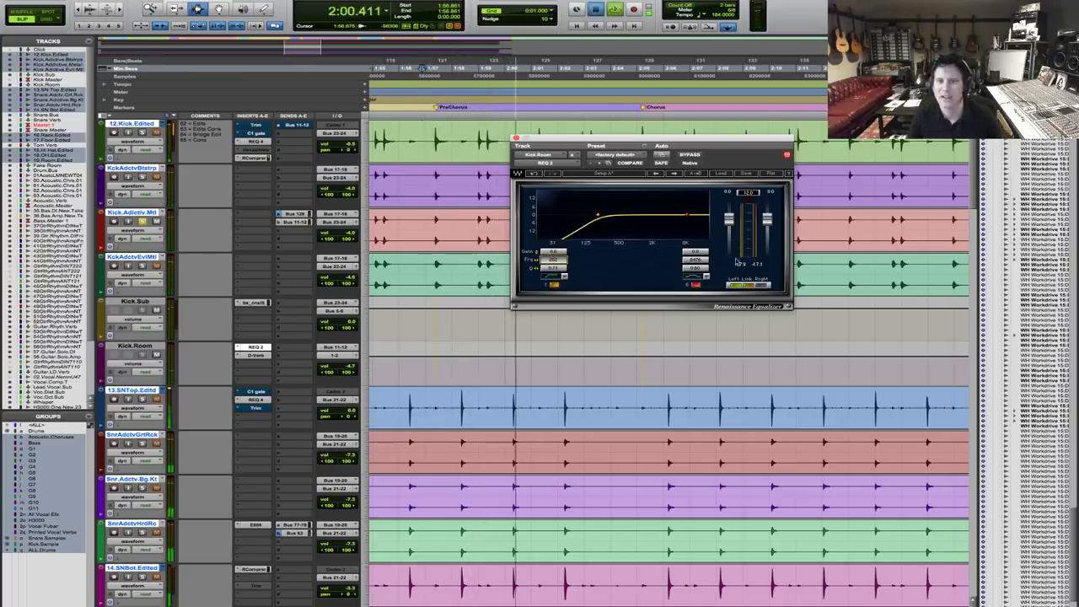
key(space)
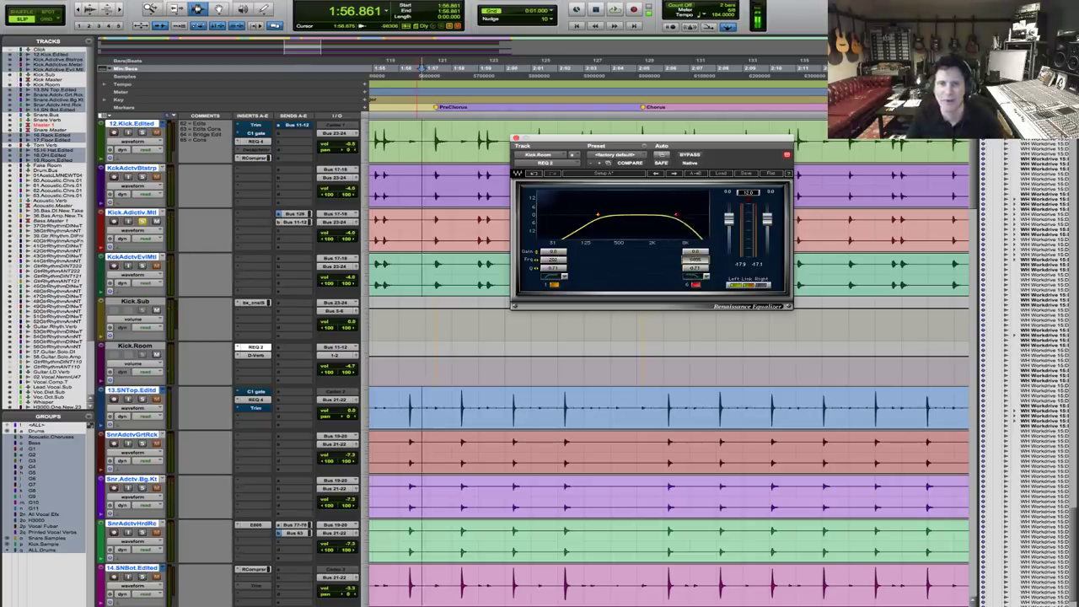
key(space)
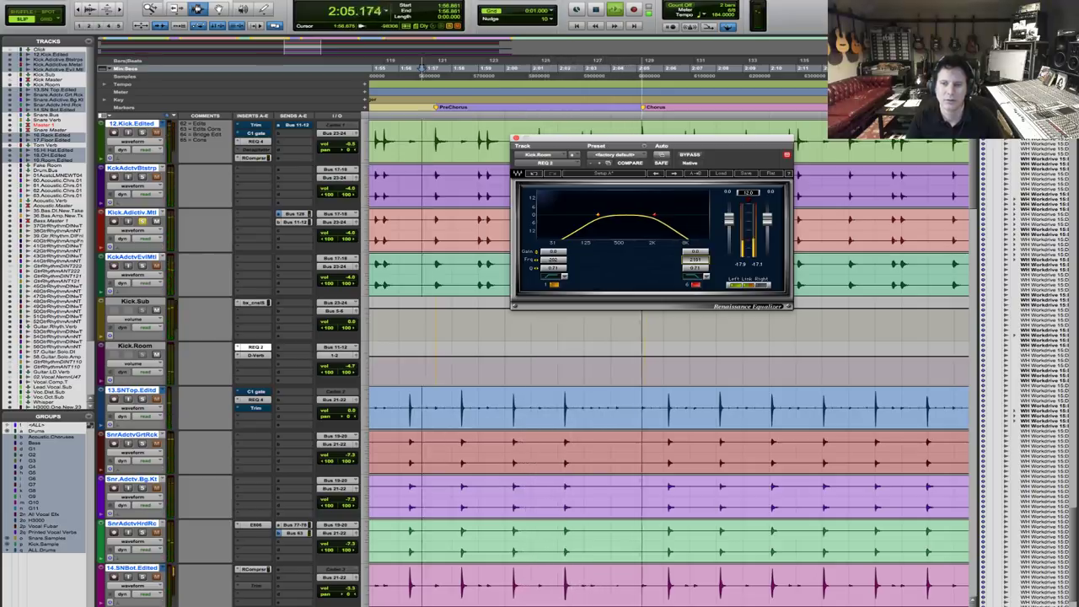
key(space)
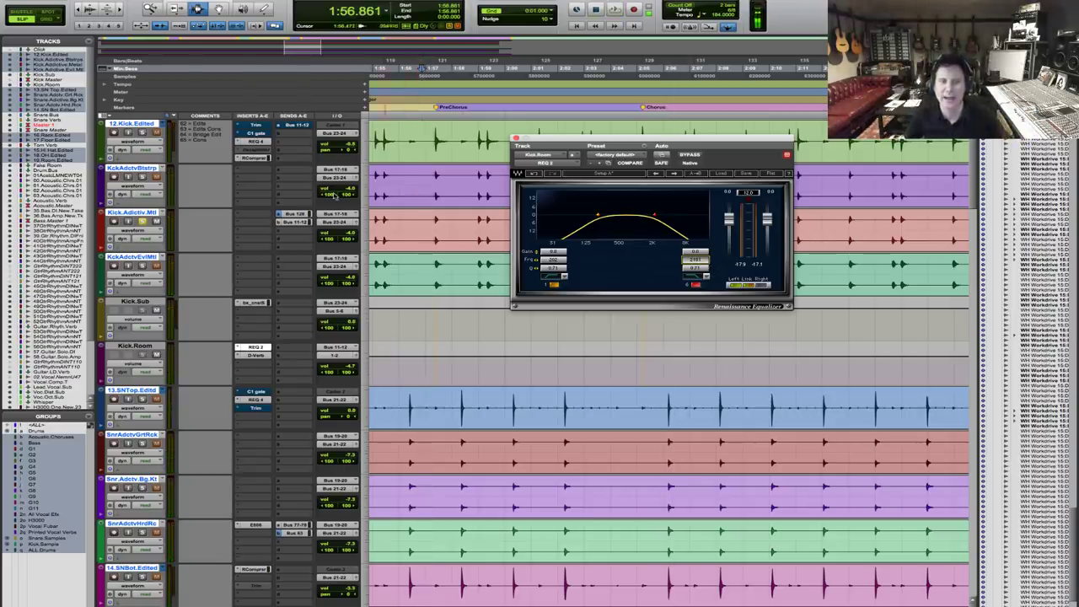
key(space)
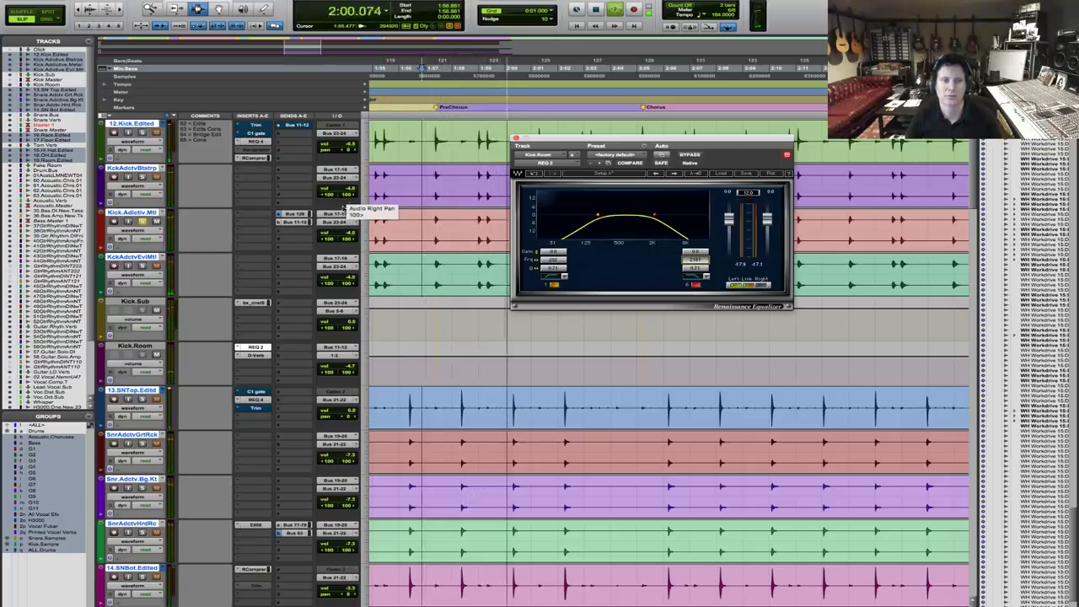
key(space)
Bring the other drum tracks back into solo, play the drums from 1:56.861, and close the Kick.Room equalizer.
click(143, 222)
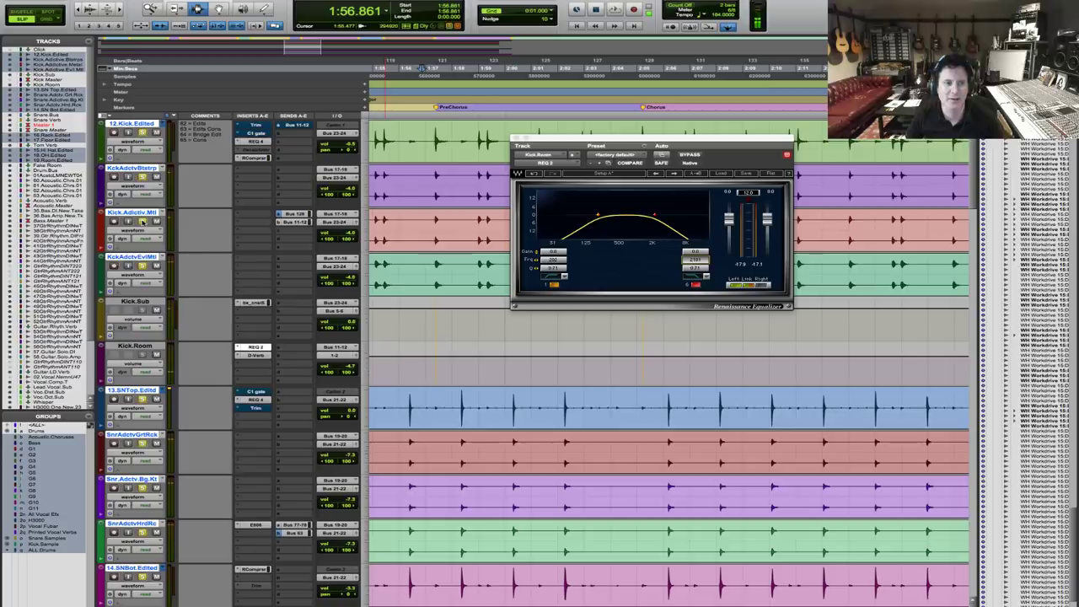
key(space)
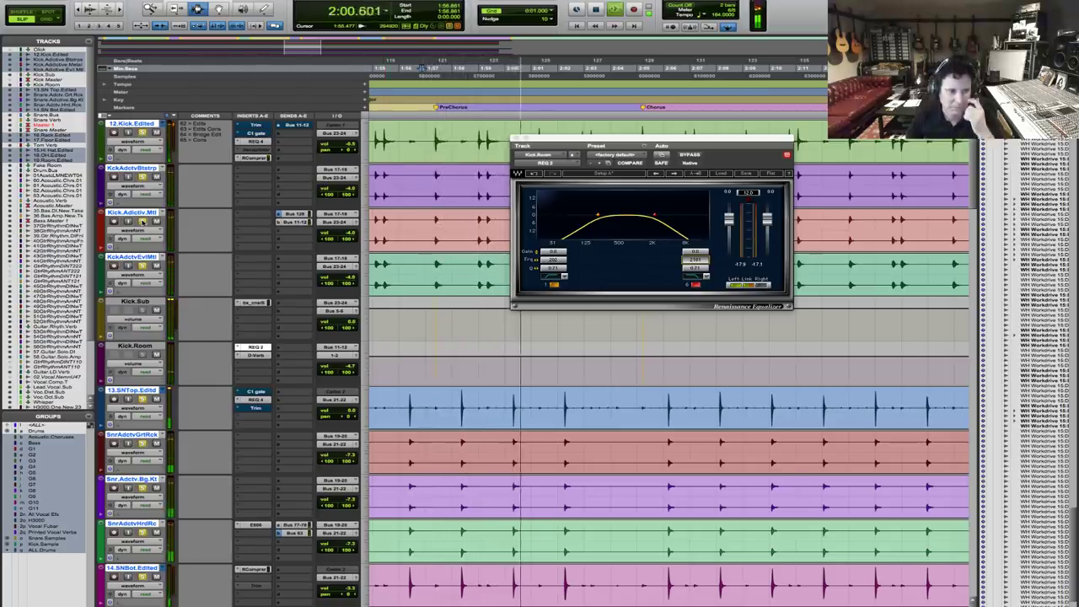
click(515, 138)
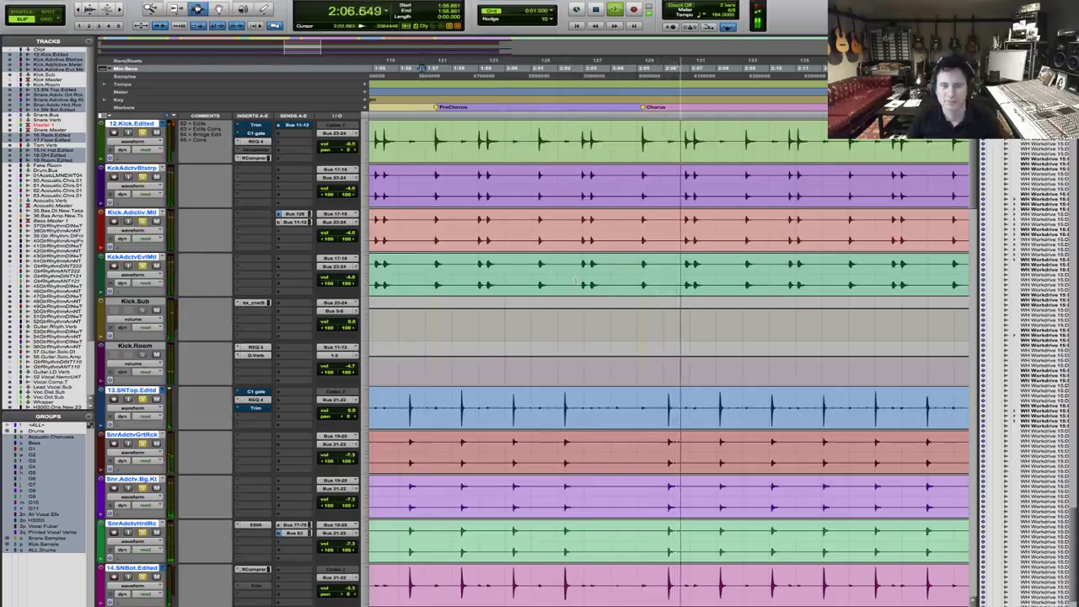
key(ctrl+bracketright)
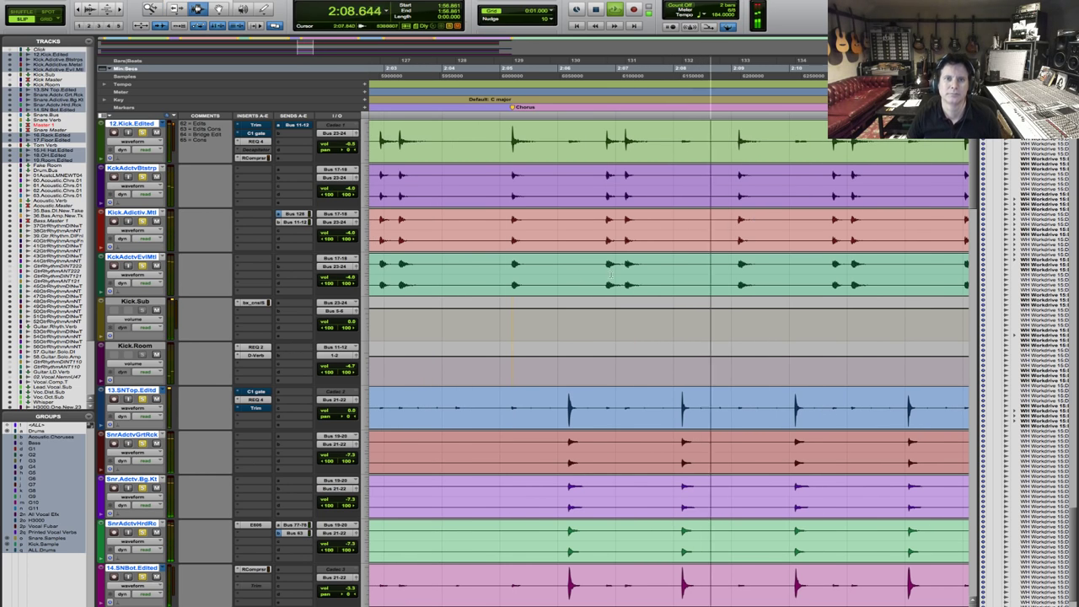
scroll(475, 268, down, 4)
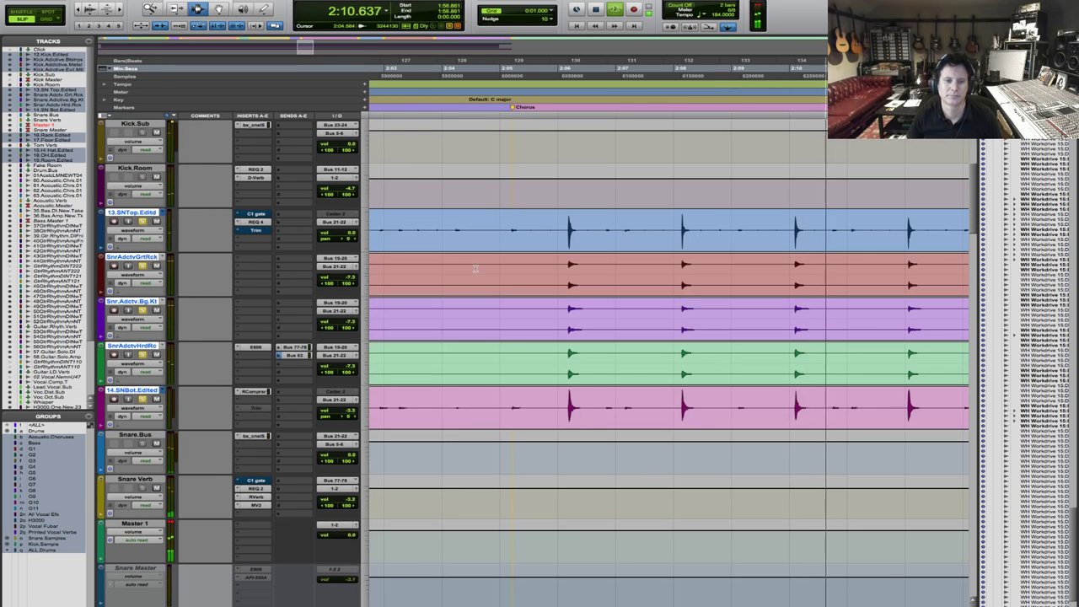
Solo only the 18.OH.Edited track and listen to it from 1:54.559.
scroll(474, 268, down, 7)
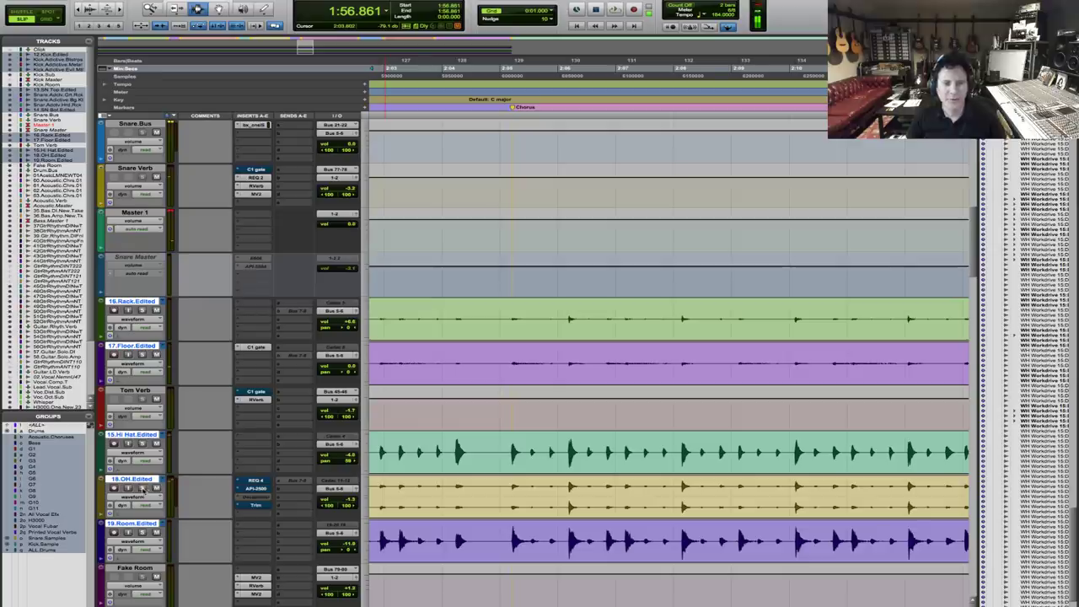
key(super+bracketleft)
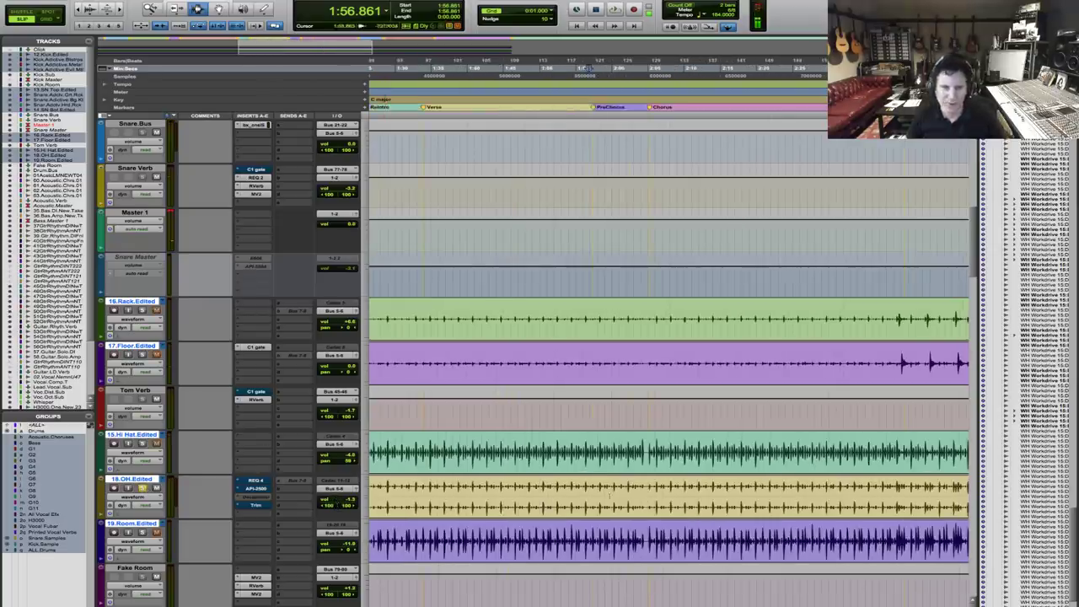
key(space)
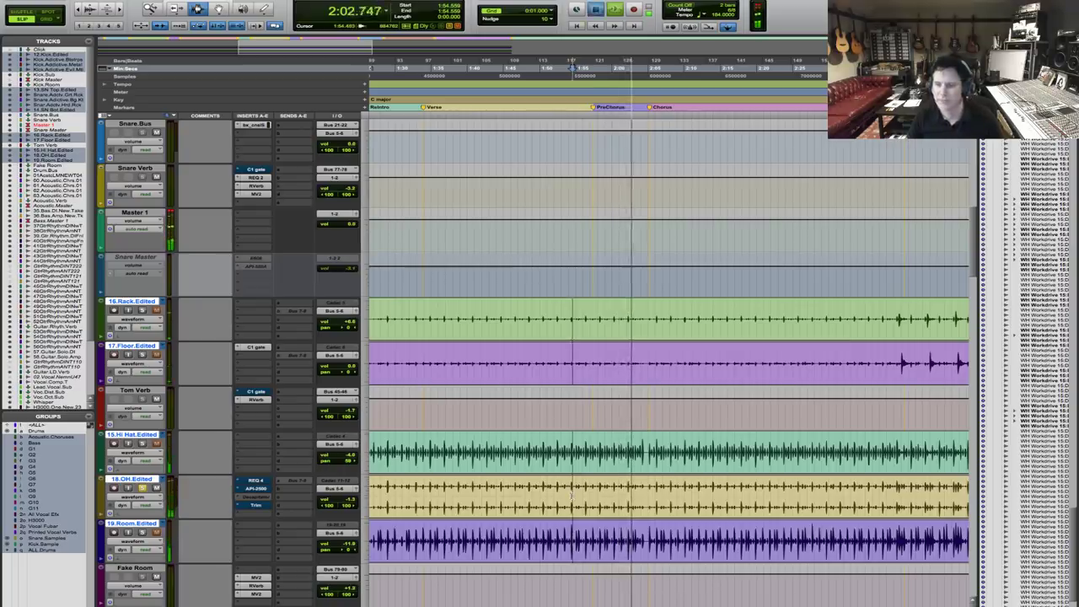
key(space)
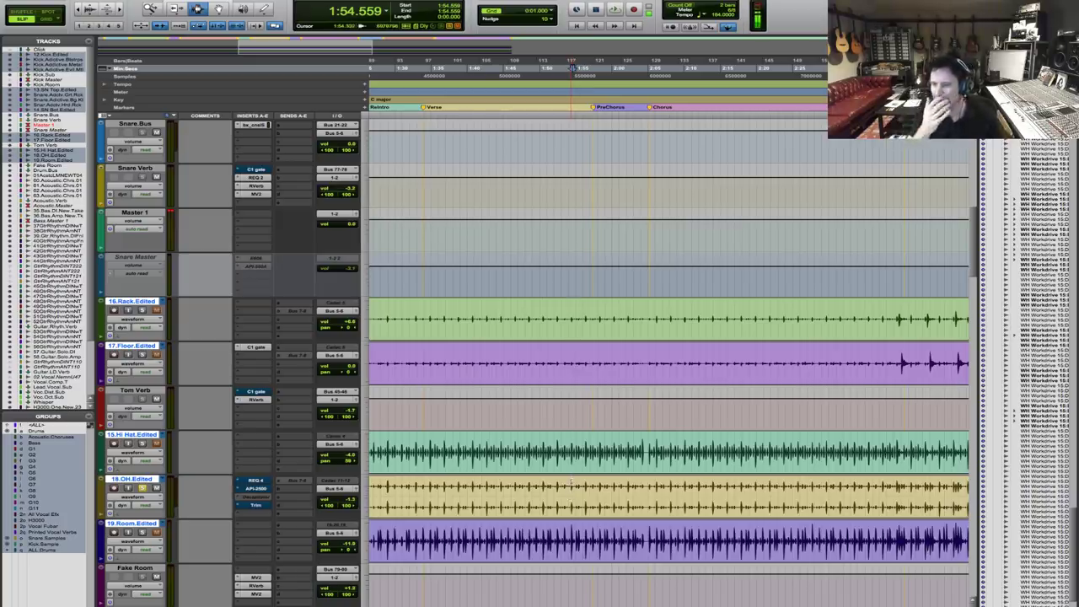
key(space)
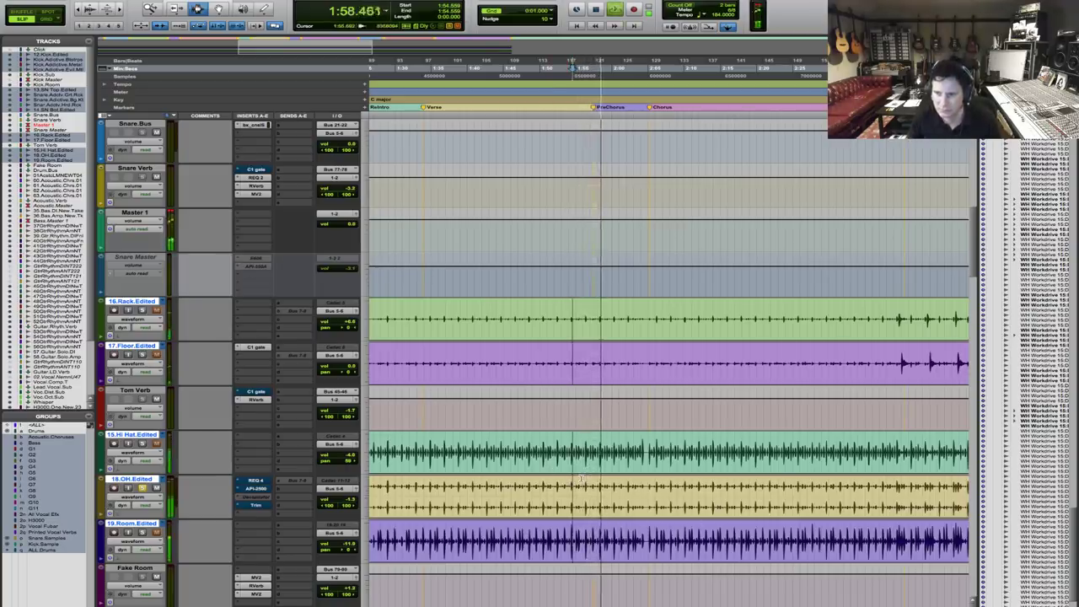
key(space)
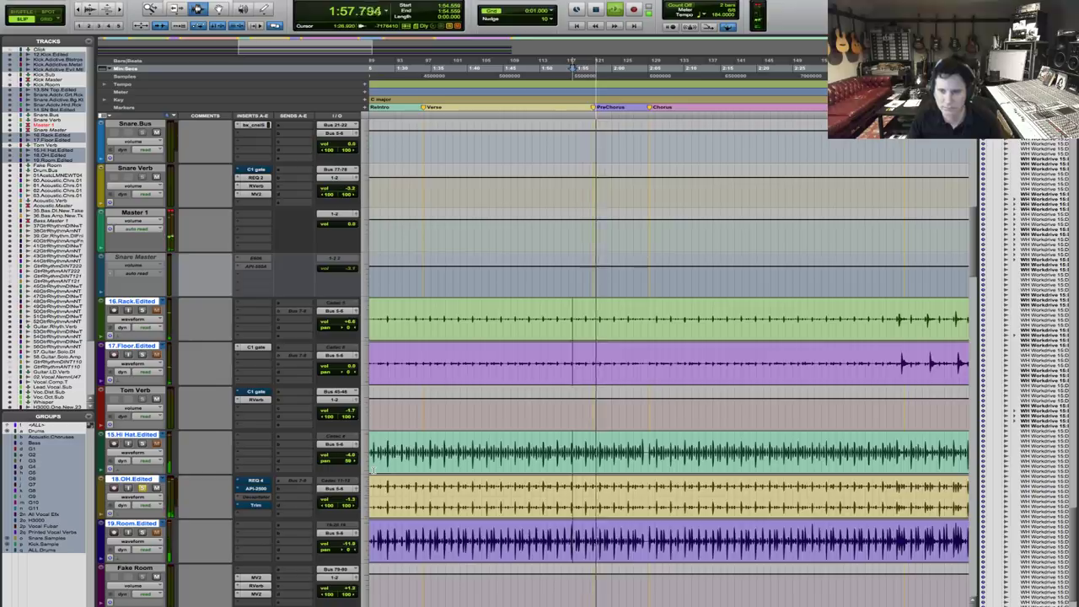
In REQ 4 on 18.OH.Edited, set the band 2 gain to -4.5 and the band 4 gain to 2.1 during playback.
key(space)
click(255, 481)
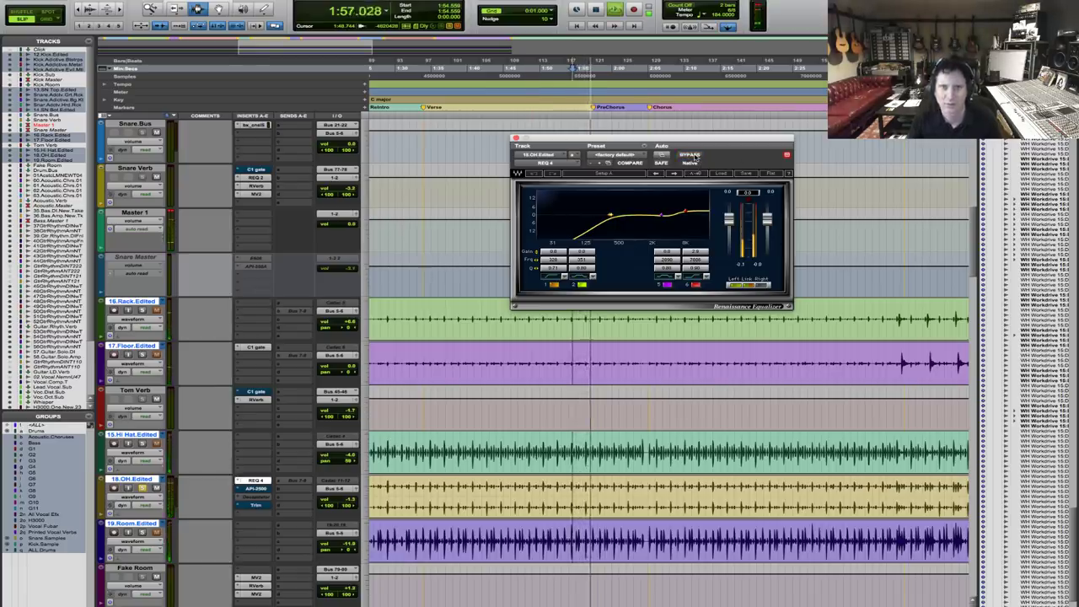
click(584, 252)
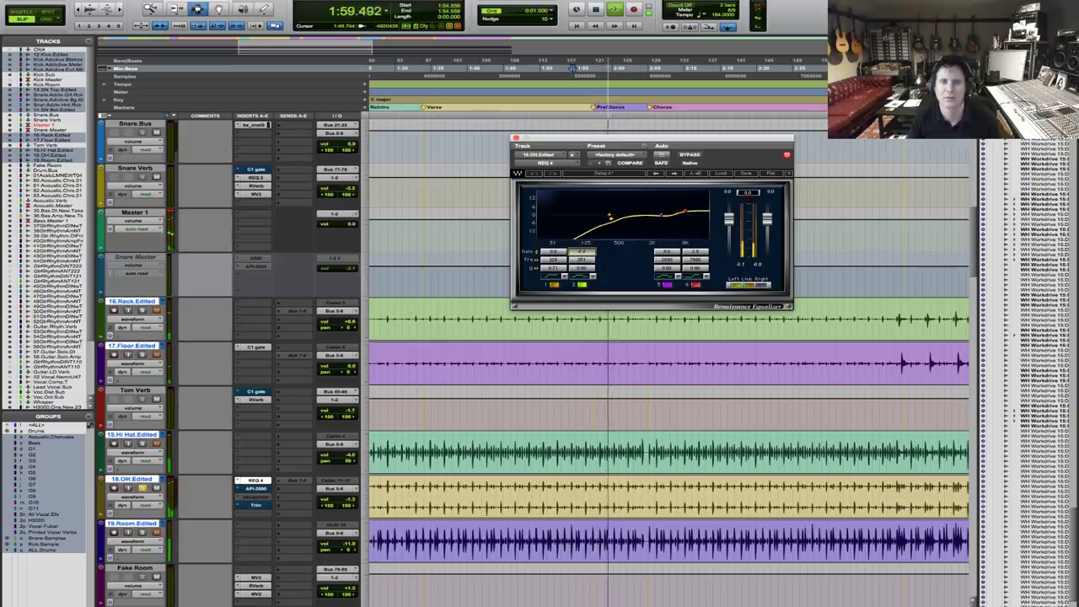
click(690, 251)
key(Down)
key(Down)
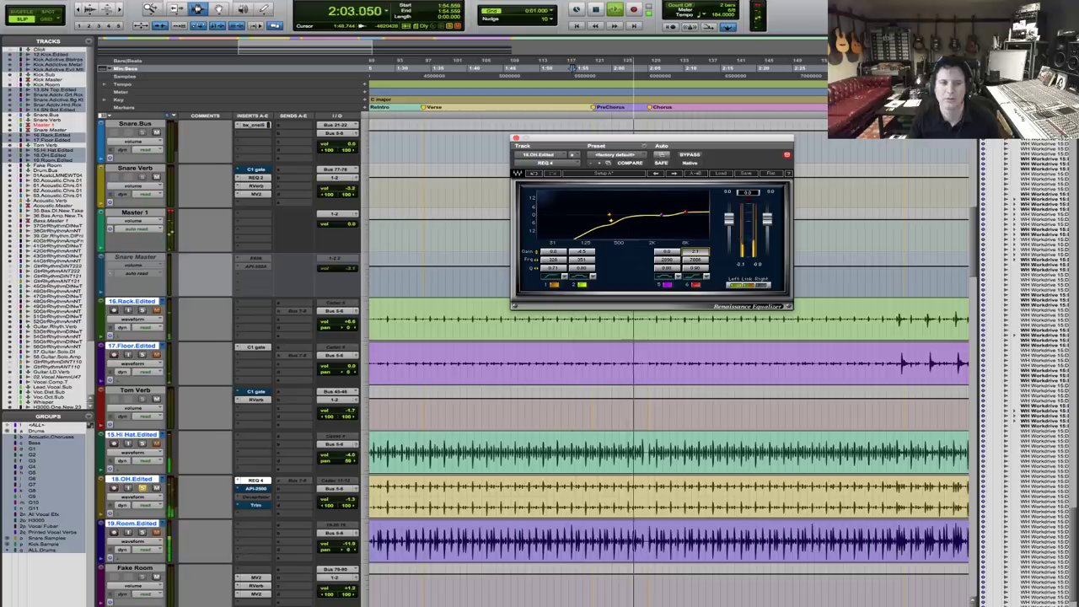
Solo all the drum tracks together again and listen to the overheads in the mix from 1:54.559.
click(147, 487)
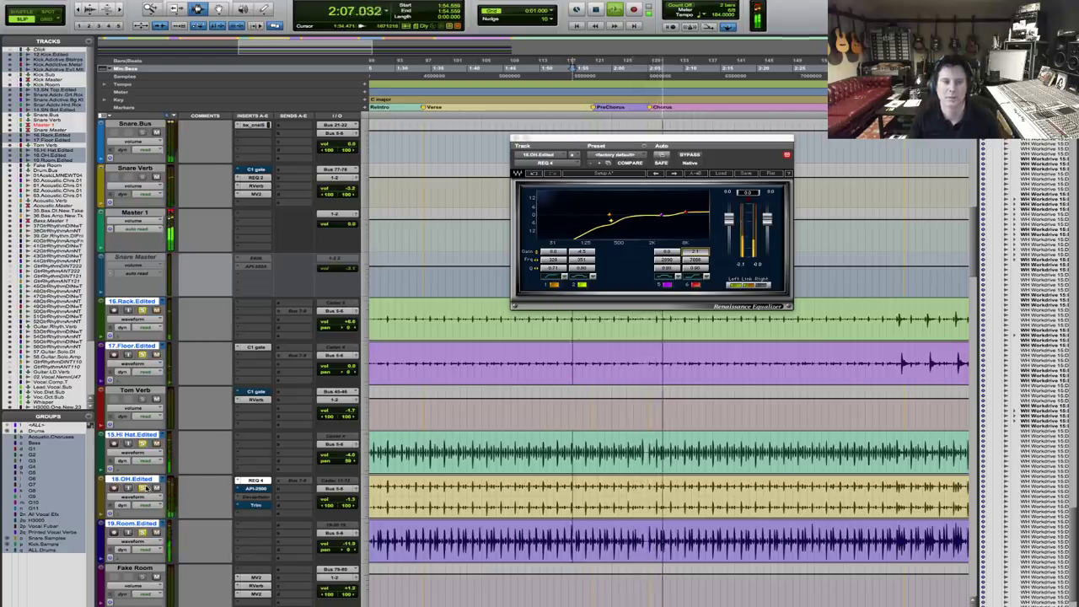
key(space)
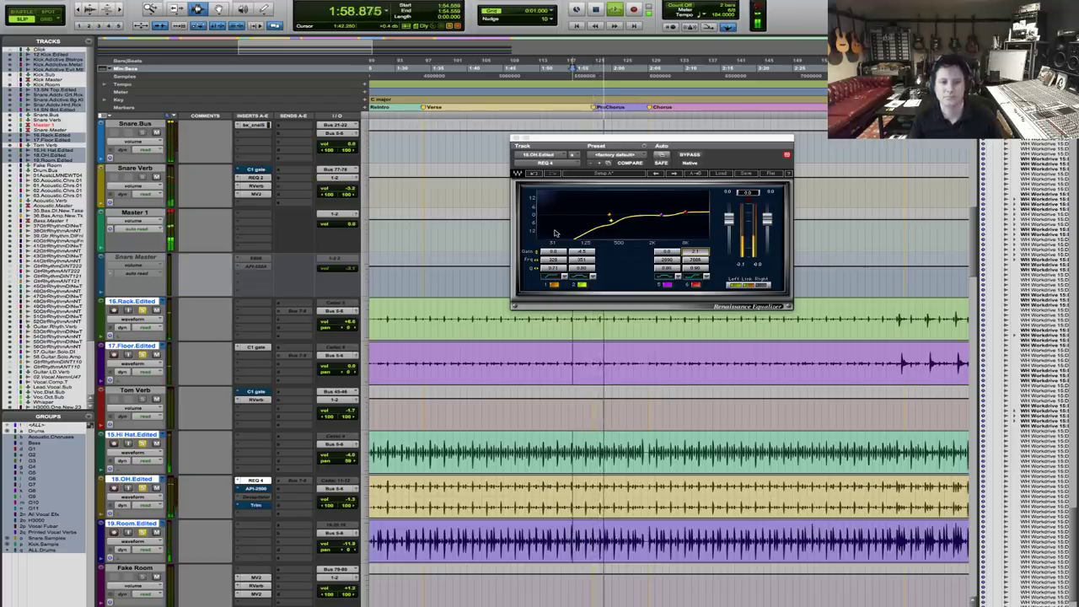
key(space)
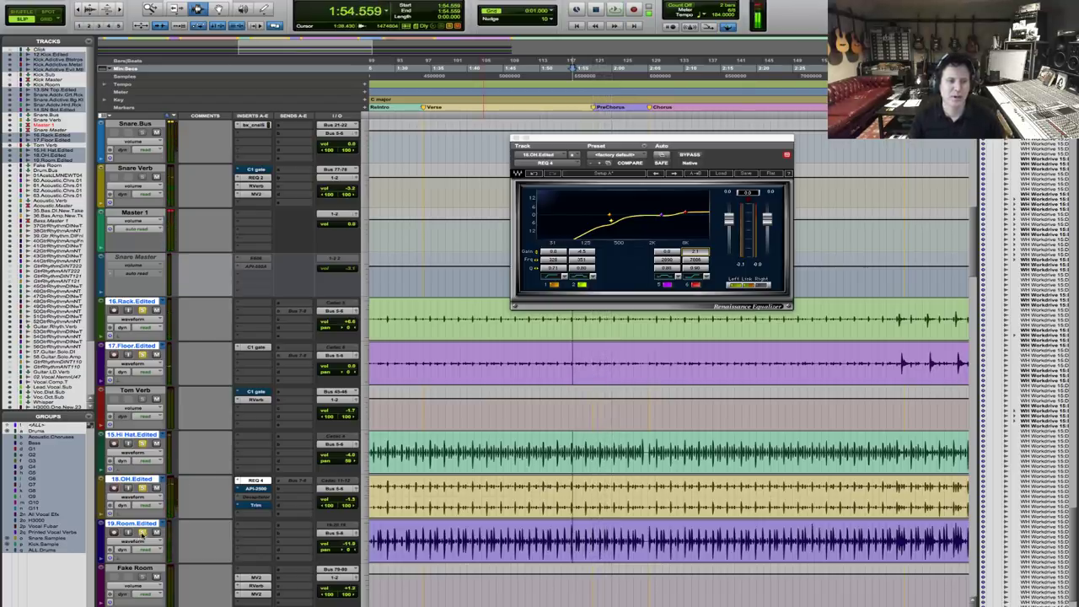
Listen to the 19.Room.Edited track soloed alone and move the playback start to 1:48.291.
key(space)
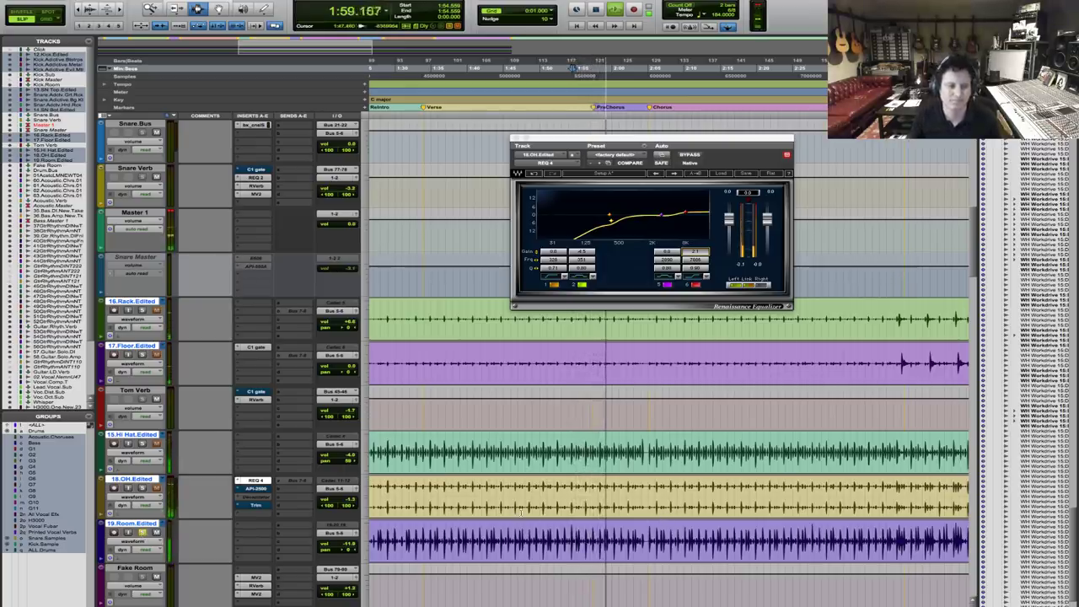
key(space)
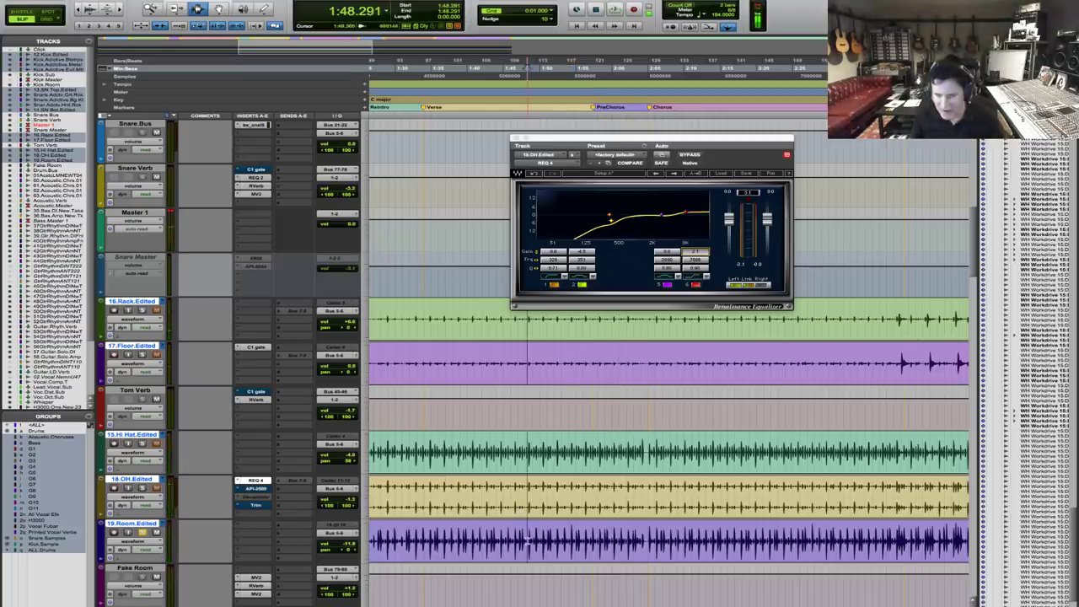
Insert the mono bx_townhouse Buss Compressor from Plugin Alliance on the first insert slot of the 19.Room.Edited track.
scroll(547, 534, down, 2)
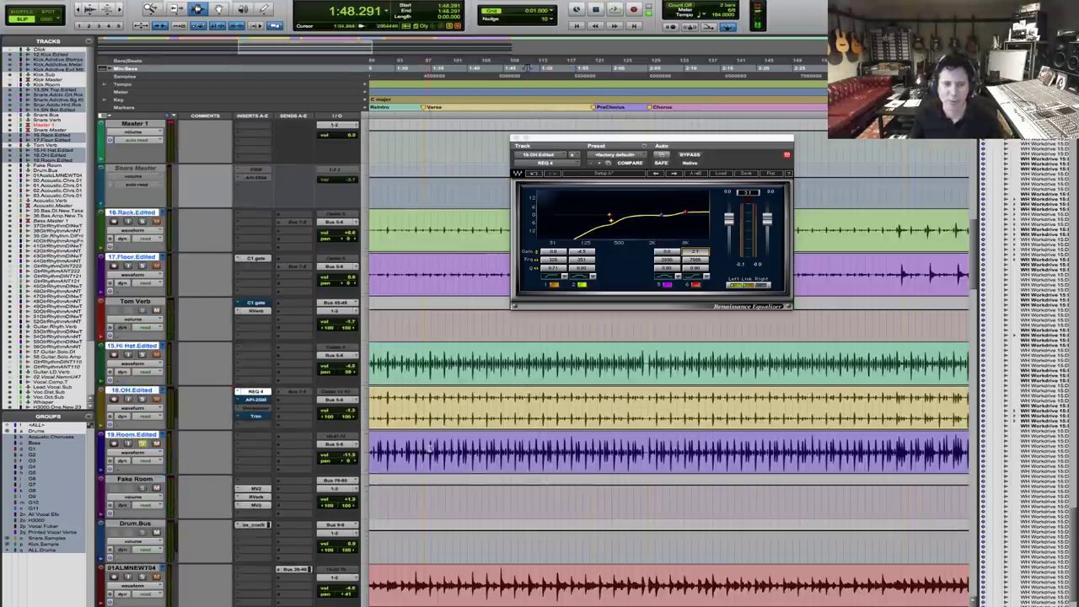
click(247, 439)
mouse_move(272, 455)
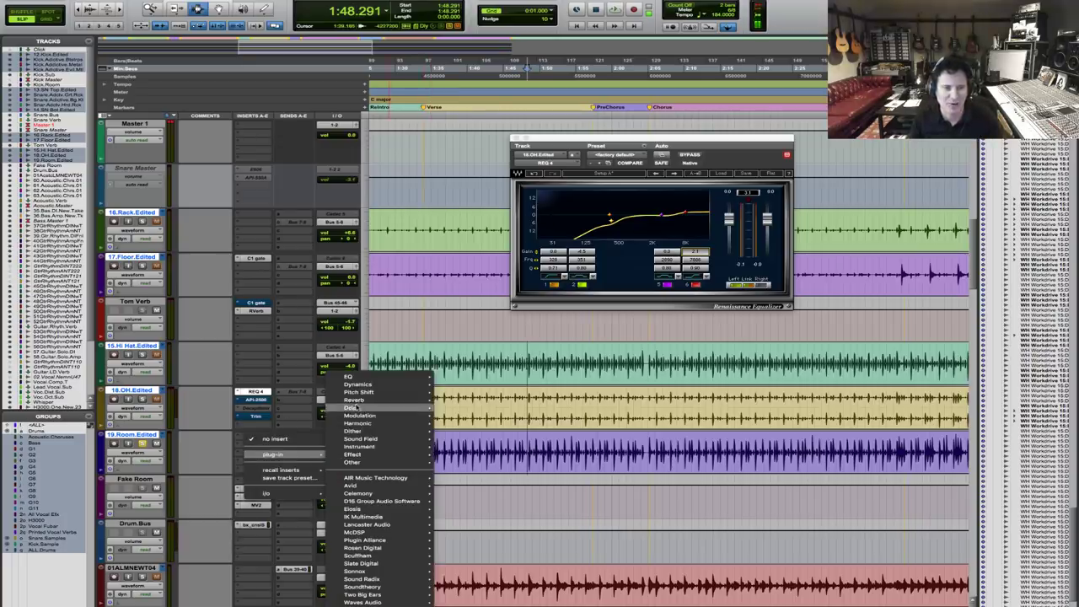
mouse_move(363, 588)
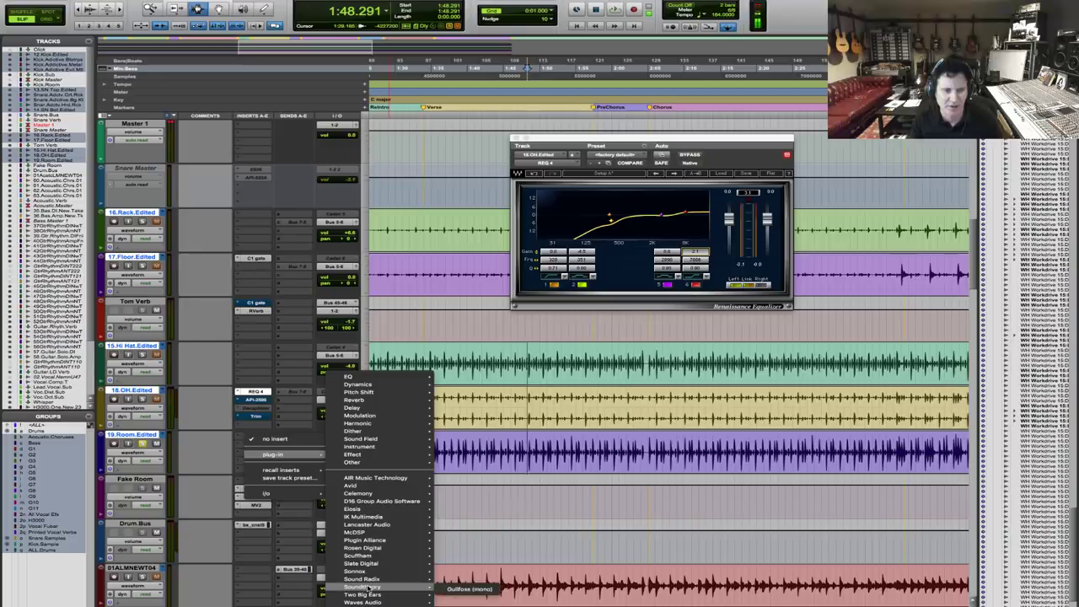
mouse_move(371, 539)
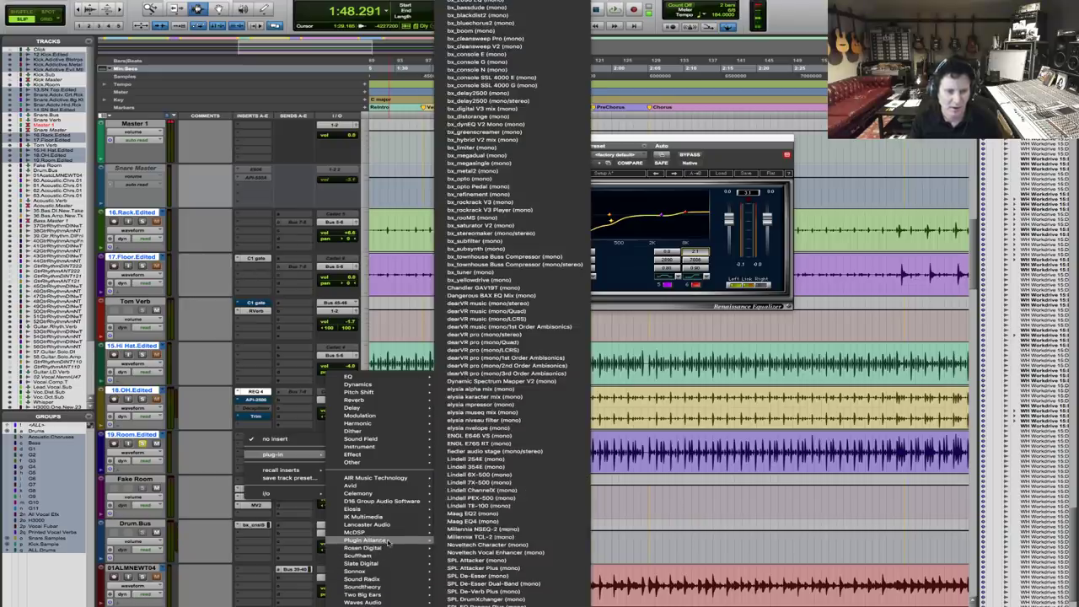
scroll(481, 490, down, 5)
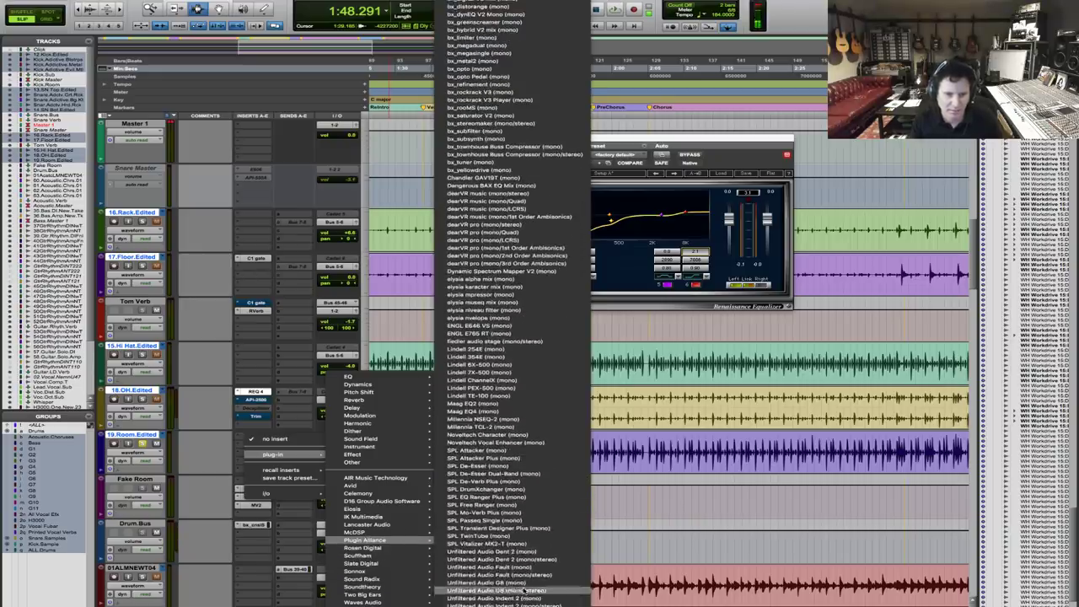
scroll(489, 581, down, 3)
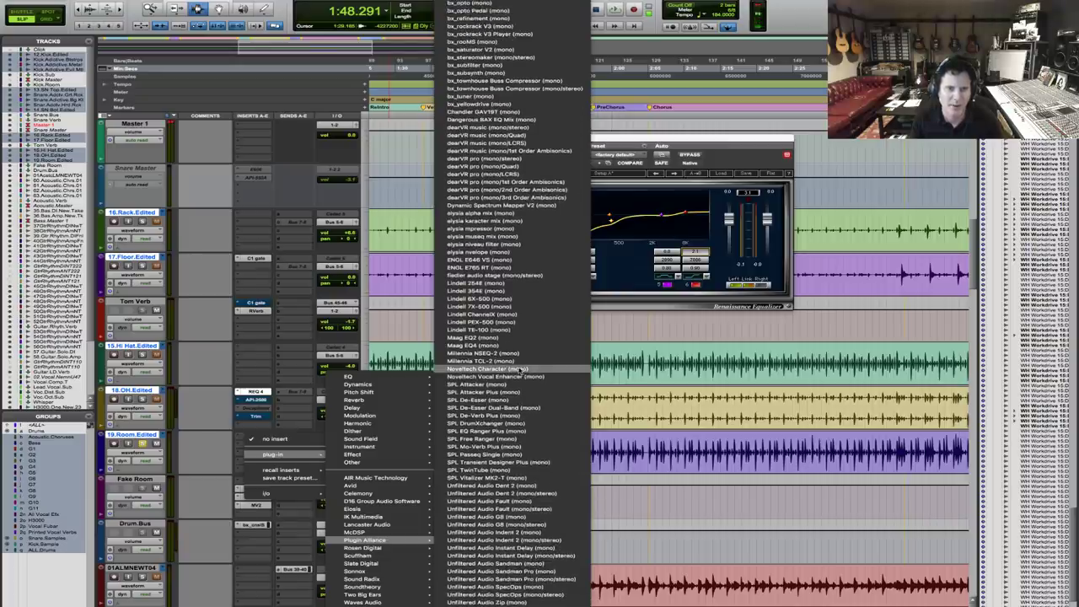
scroll(506, 122, up, 4)
scroll(506, 88, up, 1)
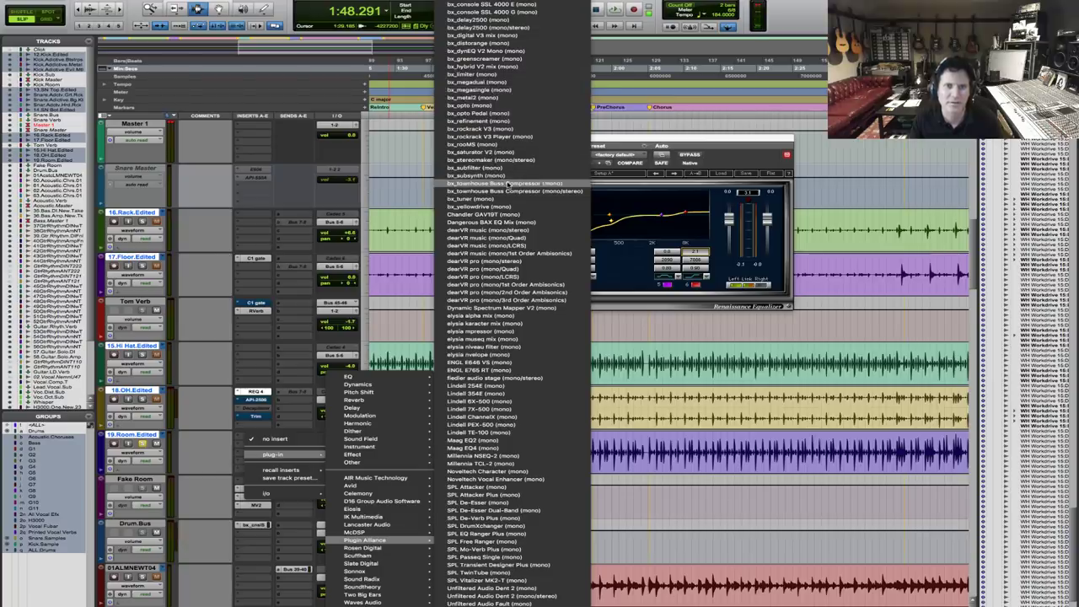
click(630, 230)
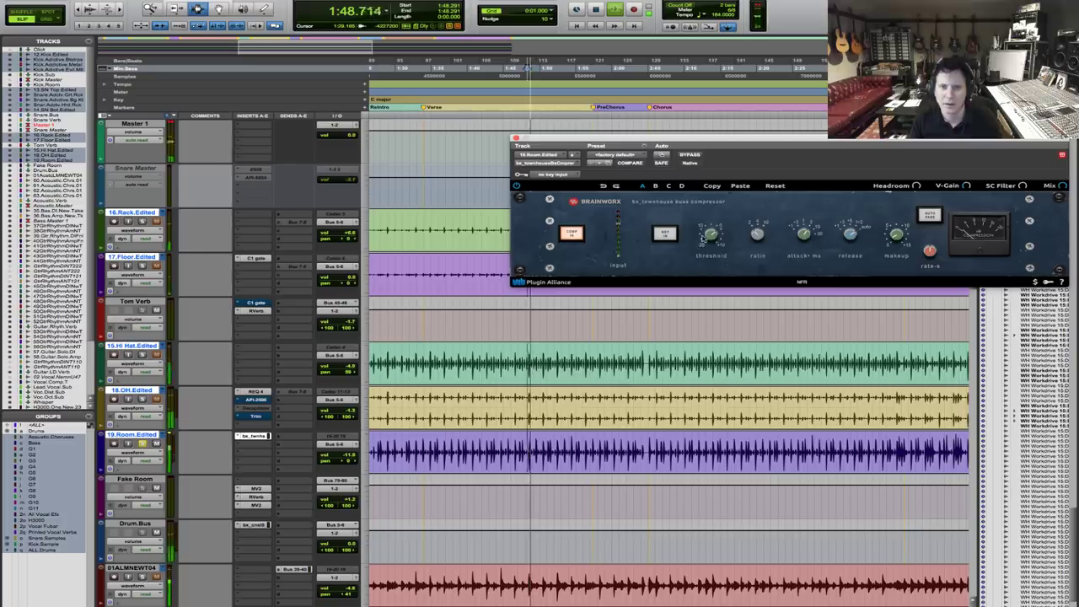
Adjust the room compressor's threshold and makeup gain while playing the soloed room track from 1:48.291.
drag(711, 234, 696, 271)
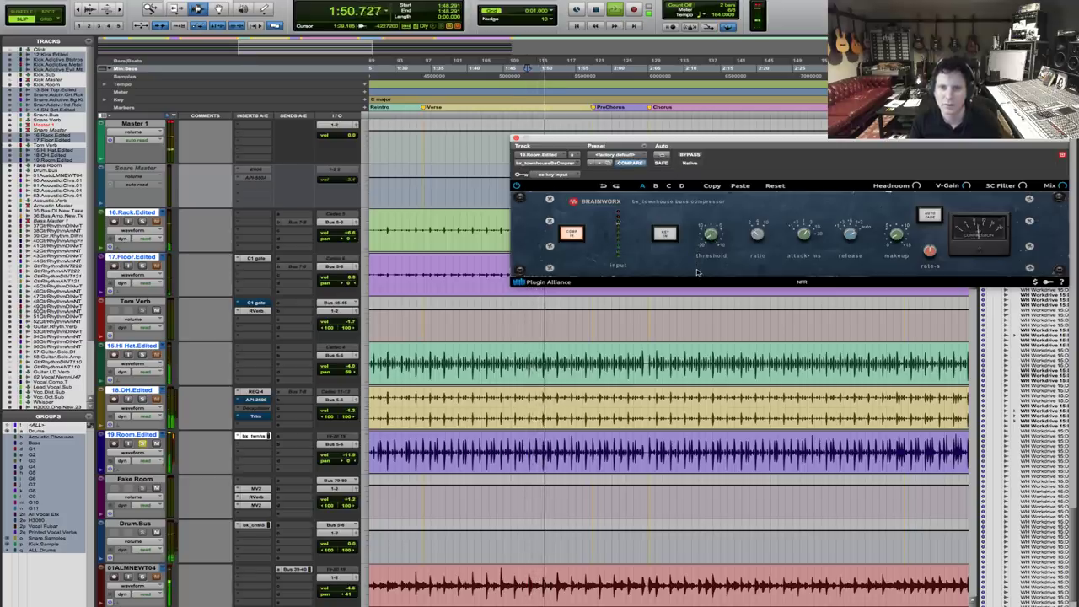
drag(897, 236, 896, 223)
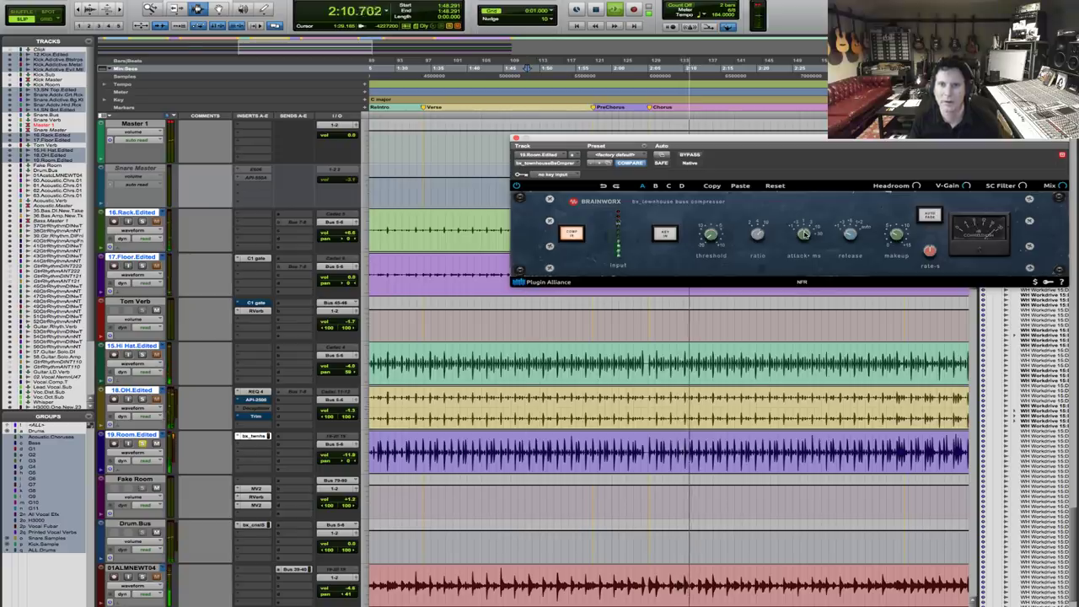
key(space)
Try different attack times on the room compressor during playback and settle at about 1 ms.
drag(809, 246, 806, 237)
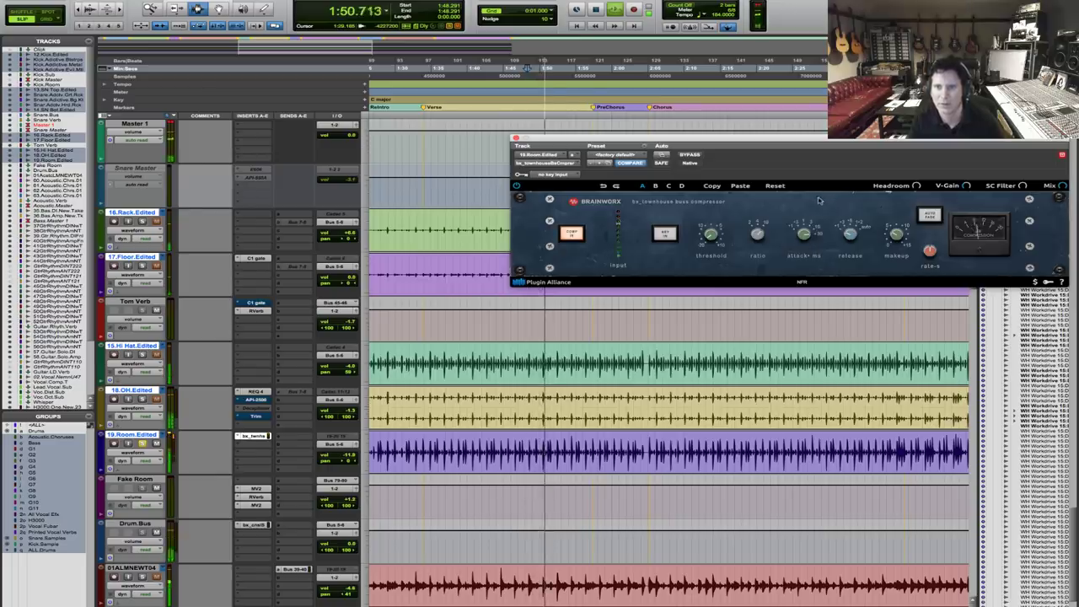
mouse_move(802, 239)
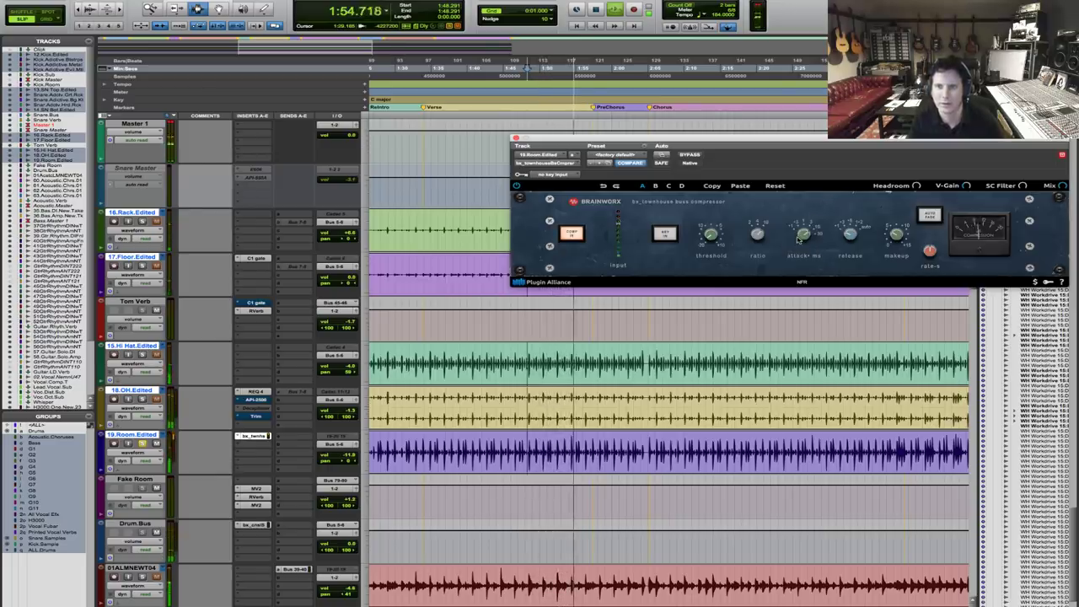
click(800, 238)
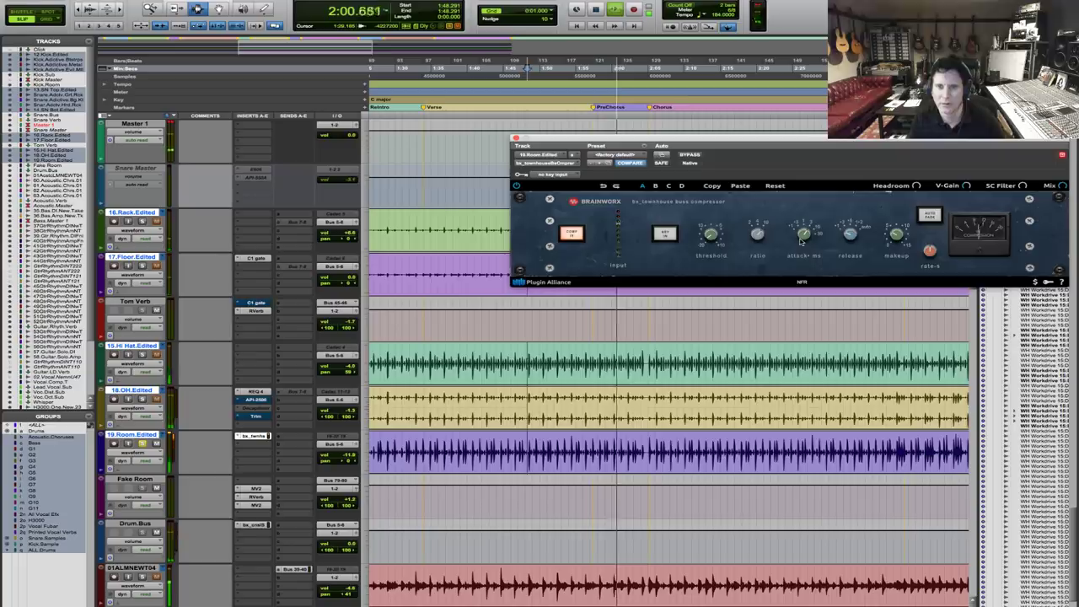
click(802, 238)
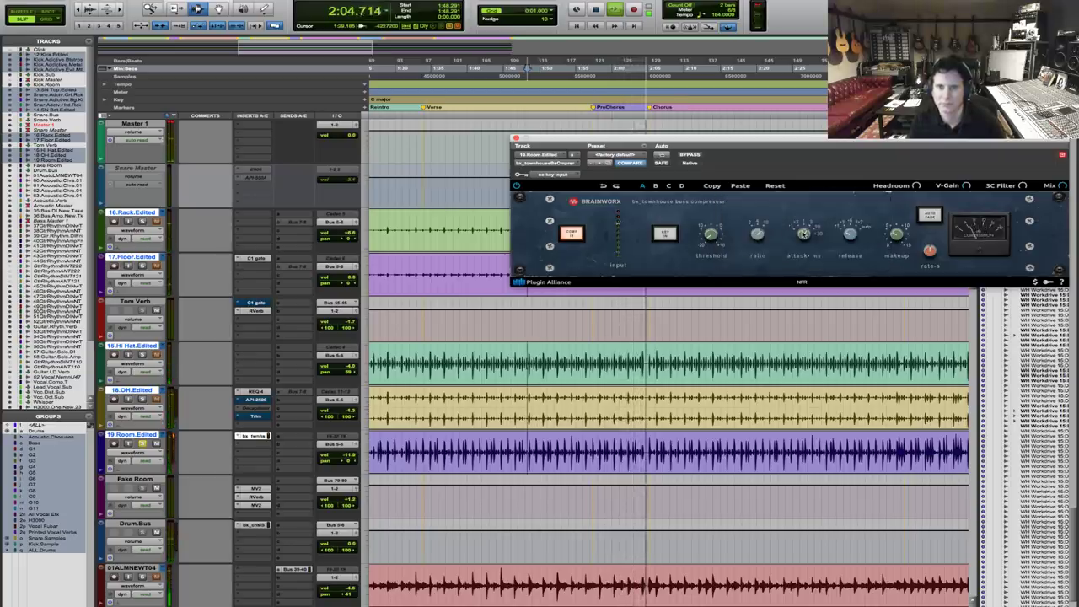
click(802, 236)
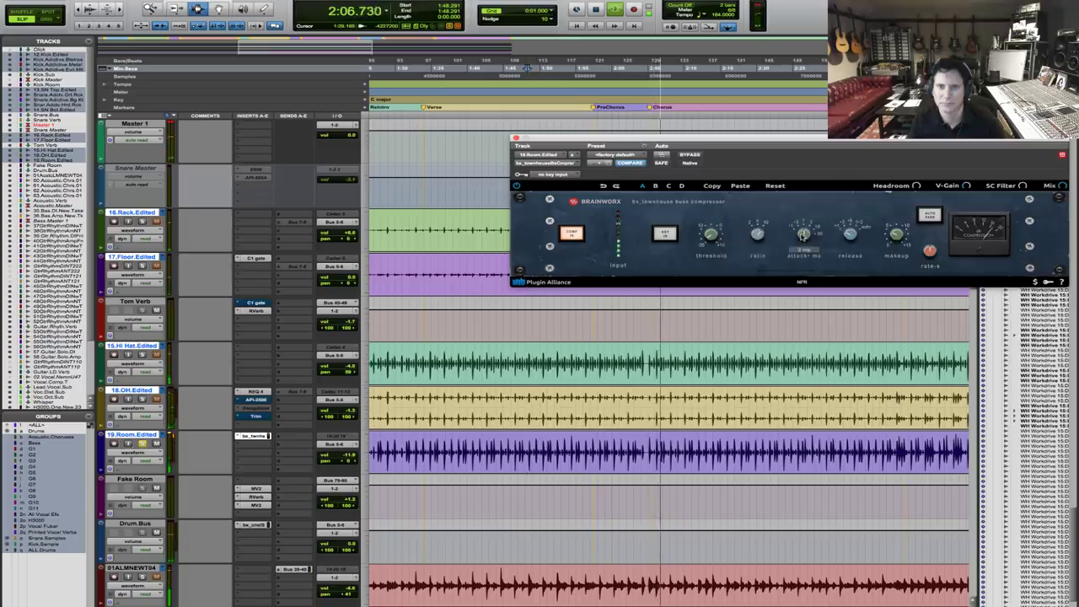
click(803, 235)
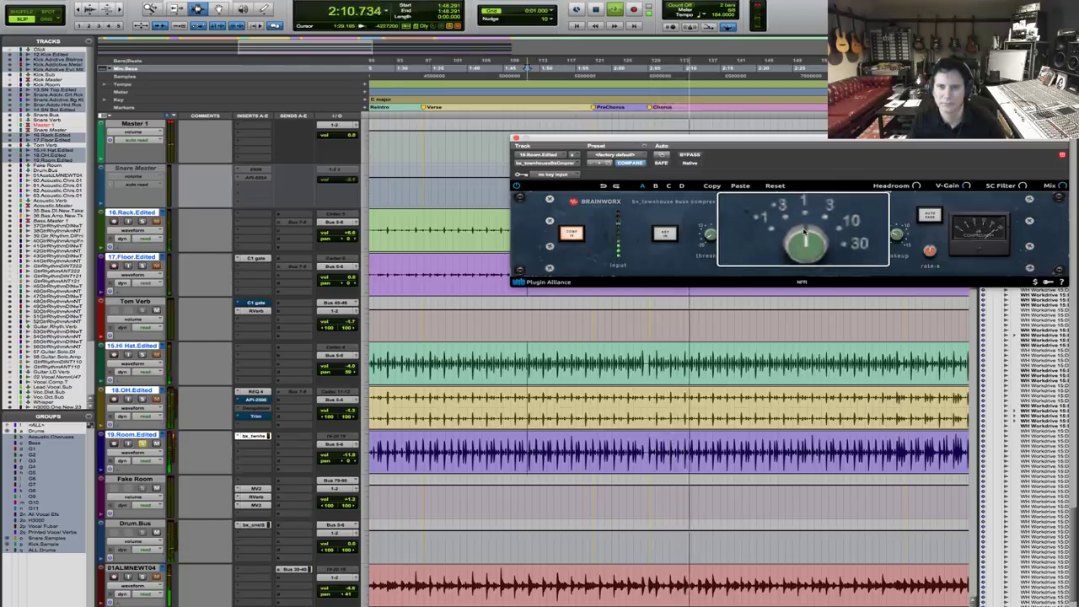
key(space)
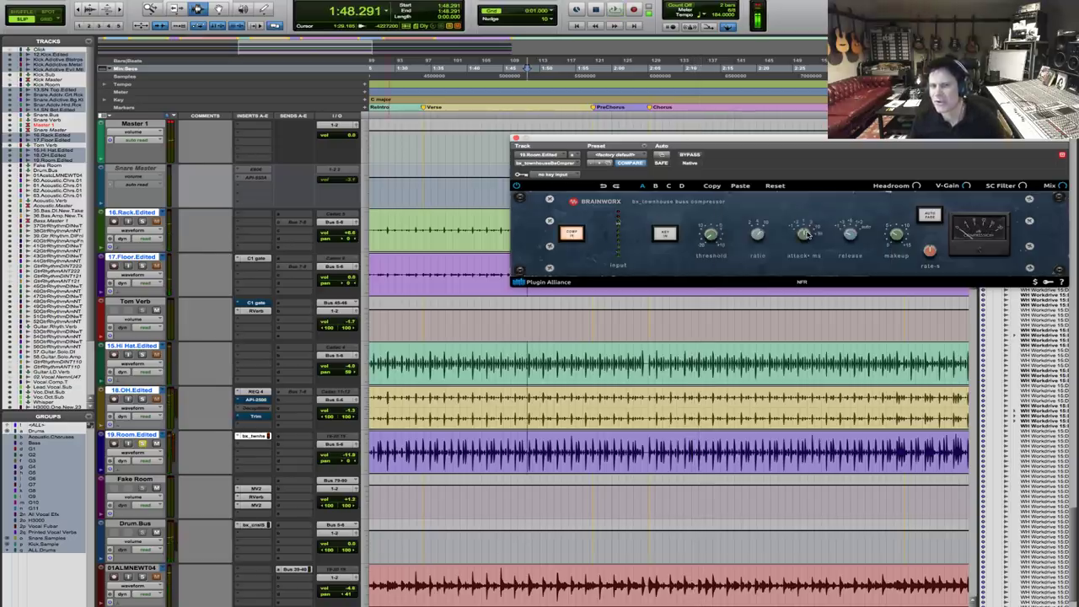
Fine-tune the bx_townhouse attack on 19.Room.Edited, auditioning short passes from 1:48.291.
click(805, 235)
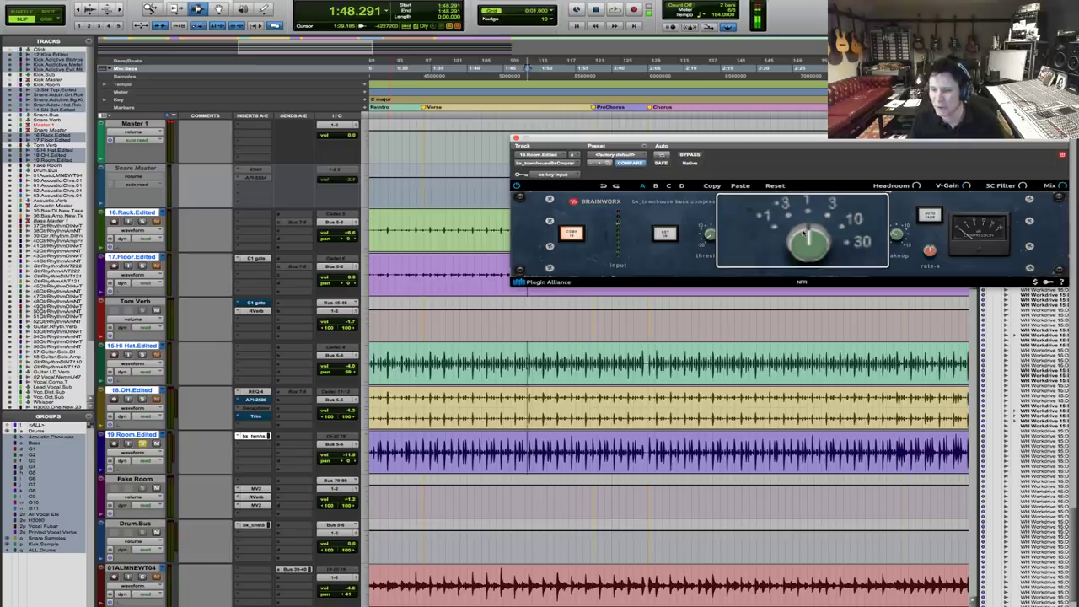
key(space)
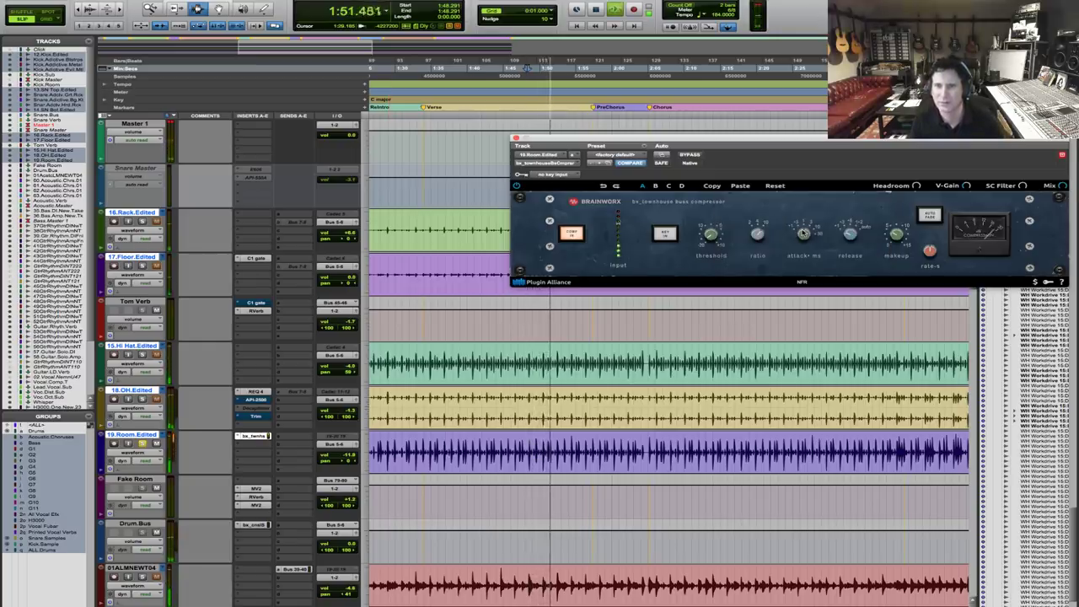
key(space)
click(804, 234)
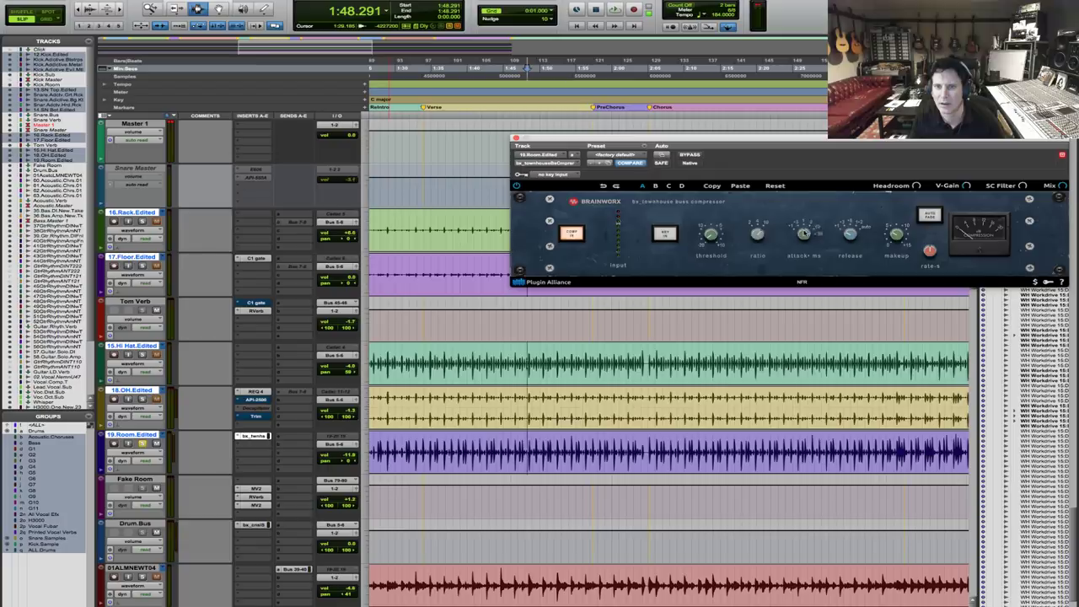
key(space)
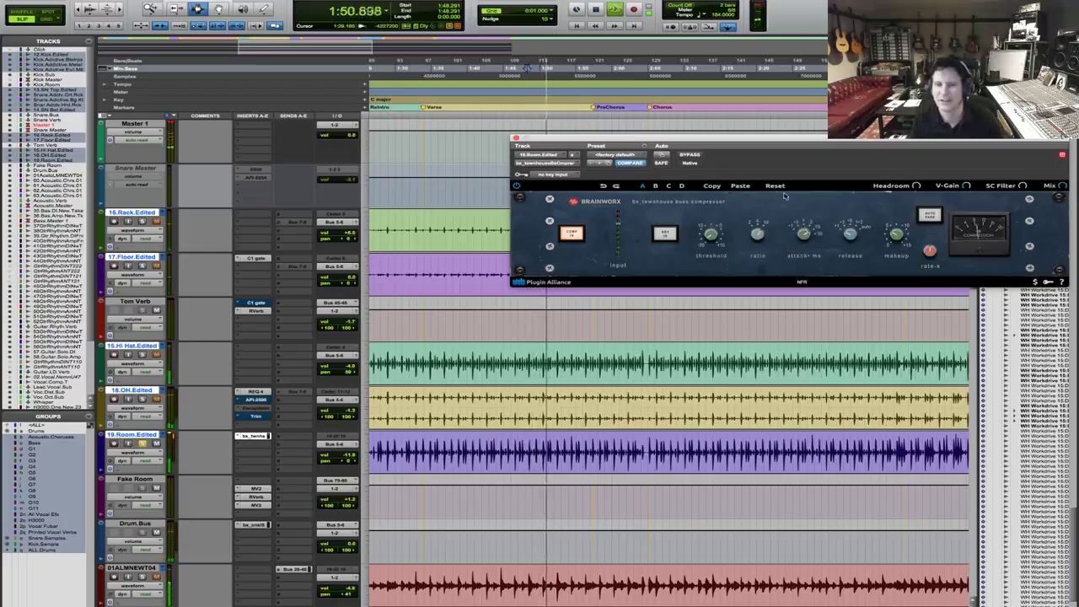
key(space)
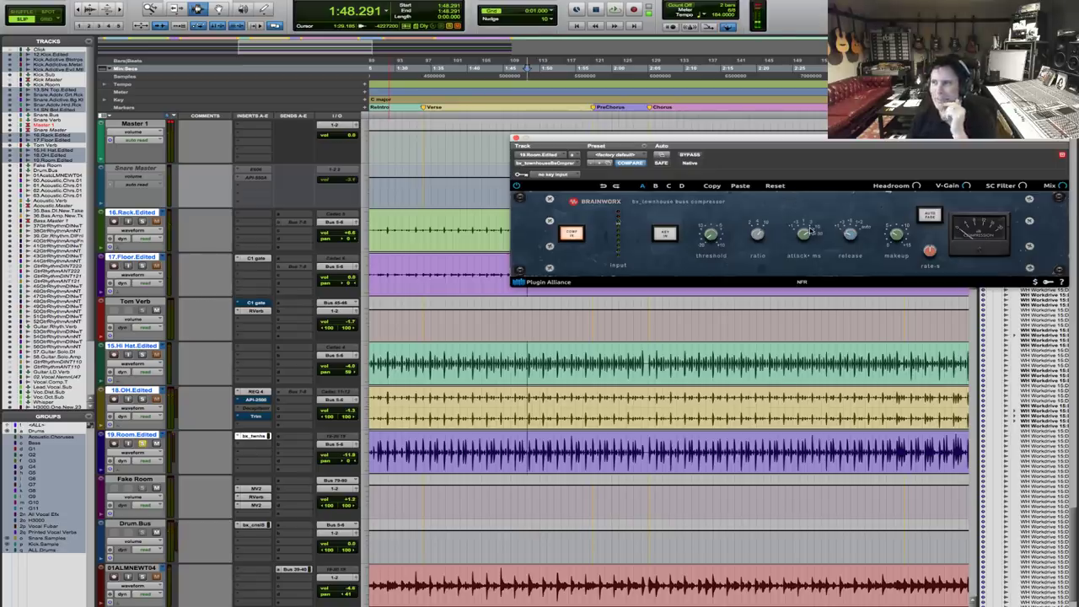
key(space)
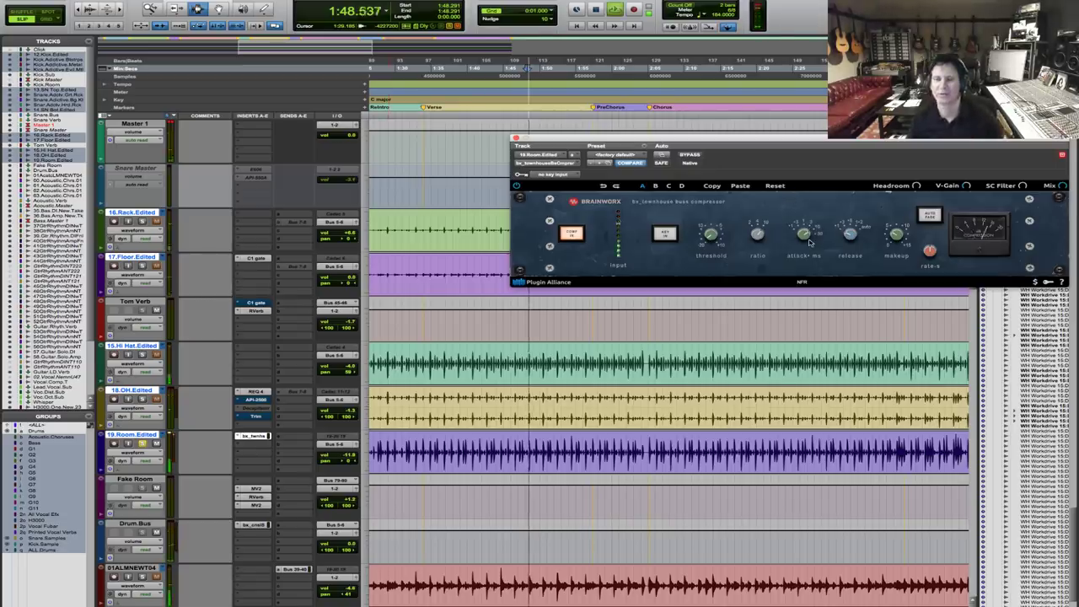
drag(808, 240, 805, 228)
key(space)
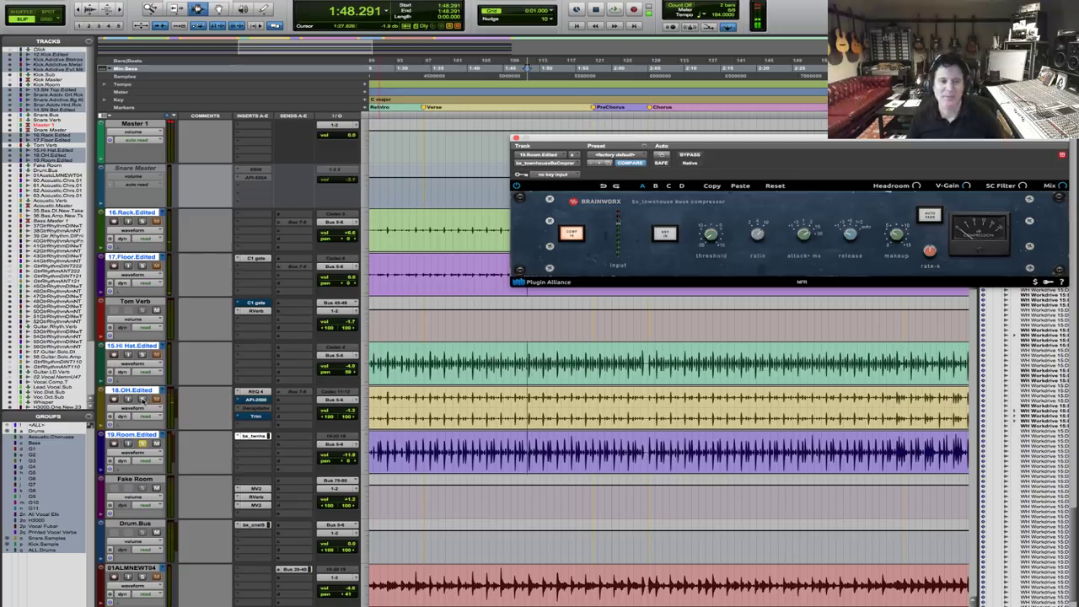
Raise the 19.Room.Edited volume to -3.3 and listen to it with all the drum tracks soloed from 1:48.291.
click(346, 455)
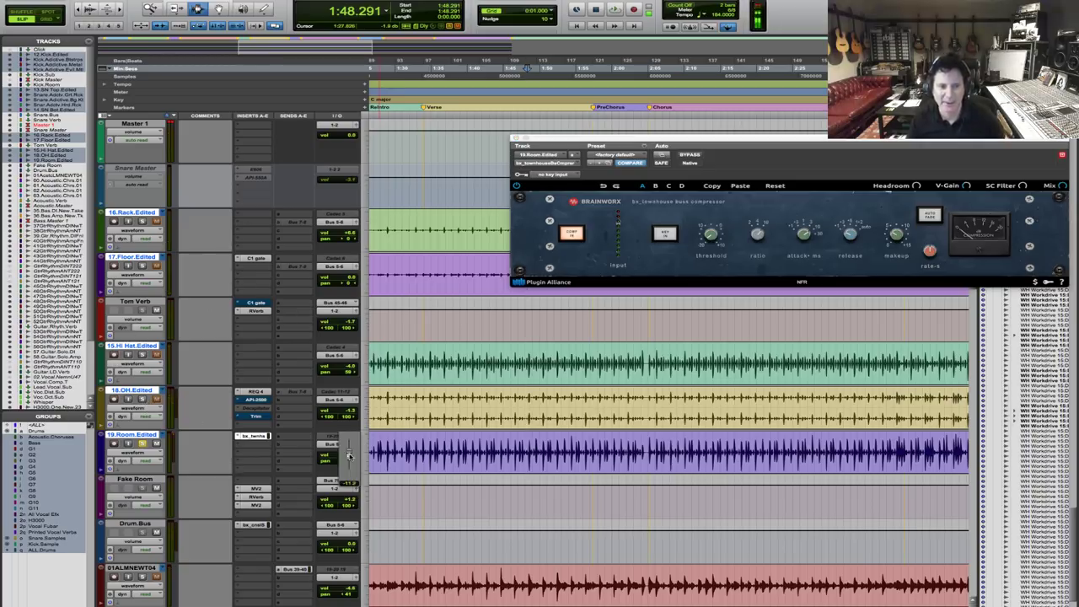
drag(348, 449, 333, 456)
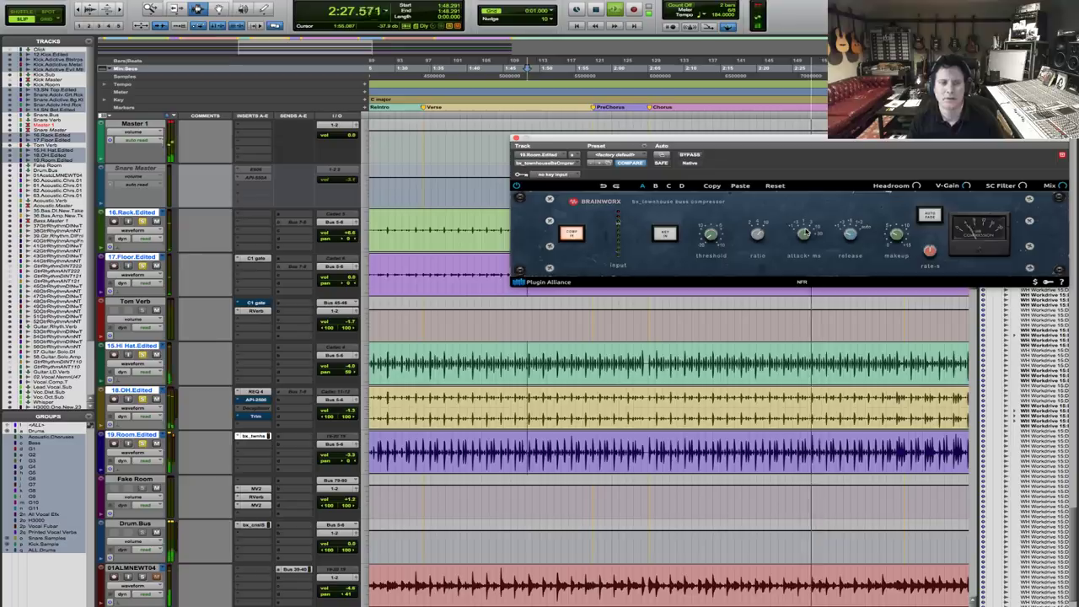
mouse_move(805, 234)
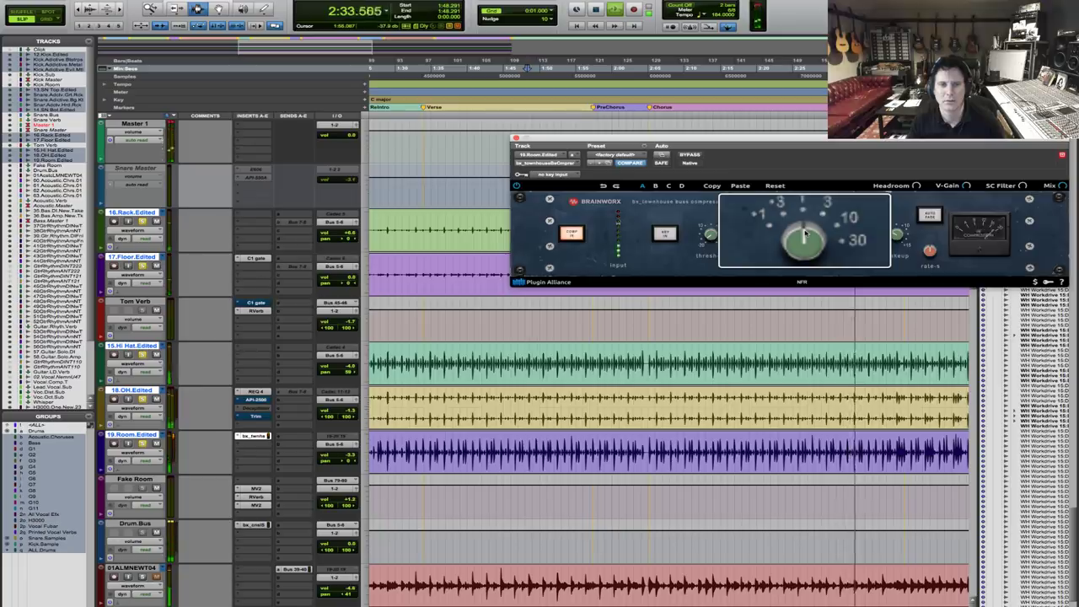
key(space)
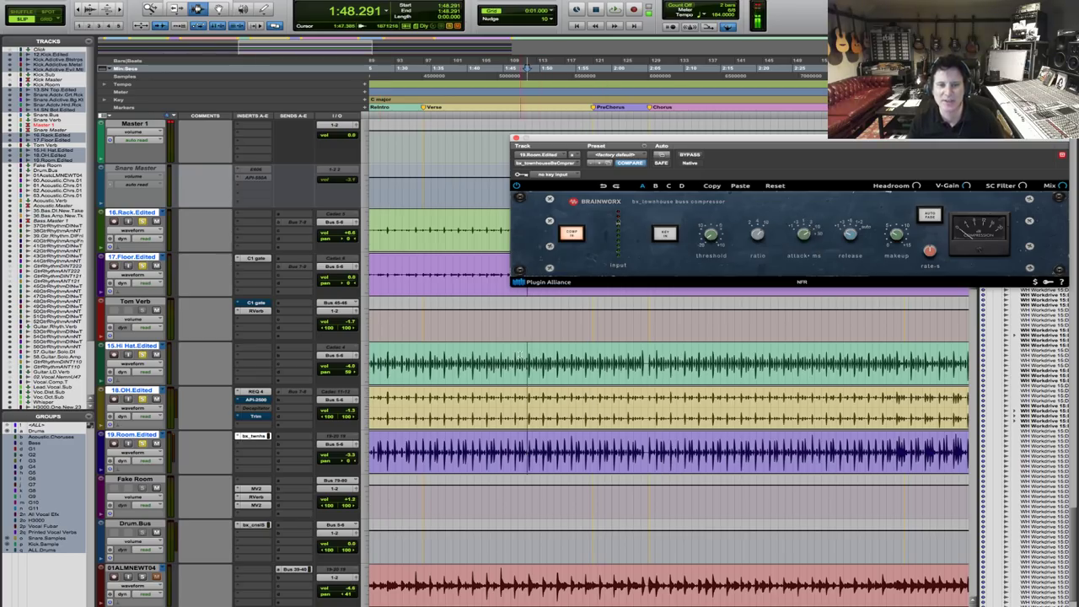
key(space)
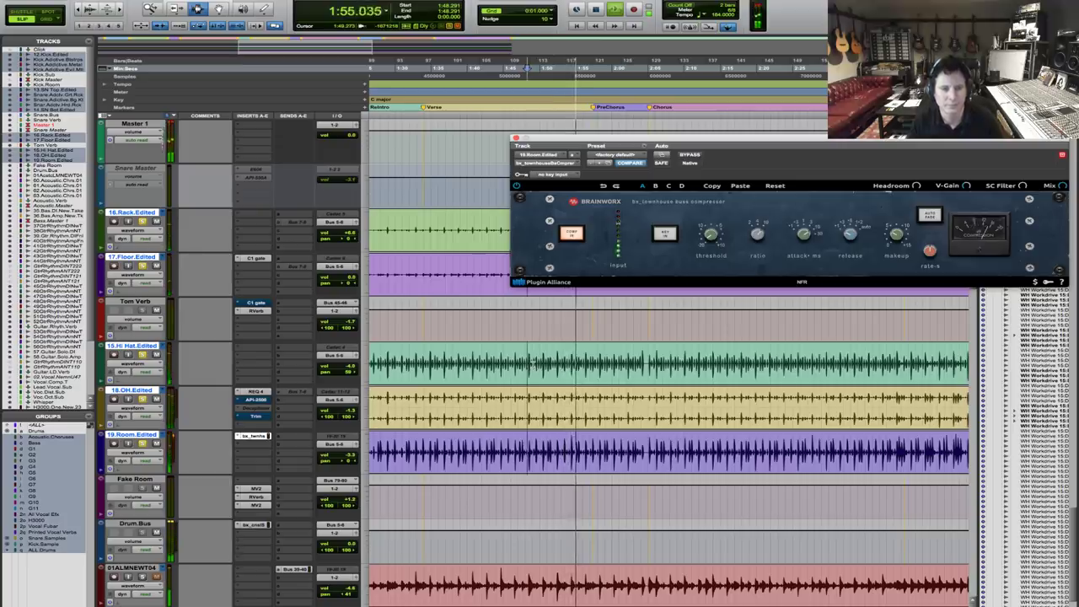
key(space)
Open the Renaissance Compressor on the 12.Kick.Edited track to examine its attack and release settings.
scroll(563, 386, up, 5)
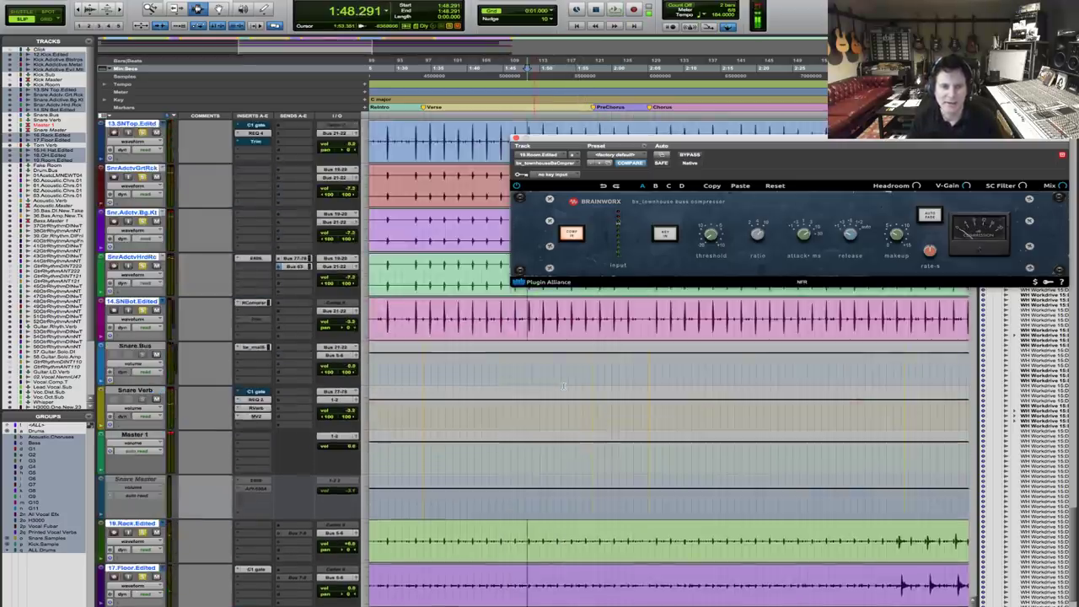
scroll(563, 386, up, 1)
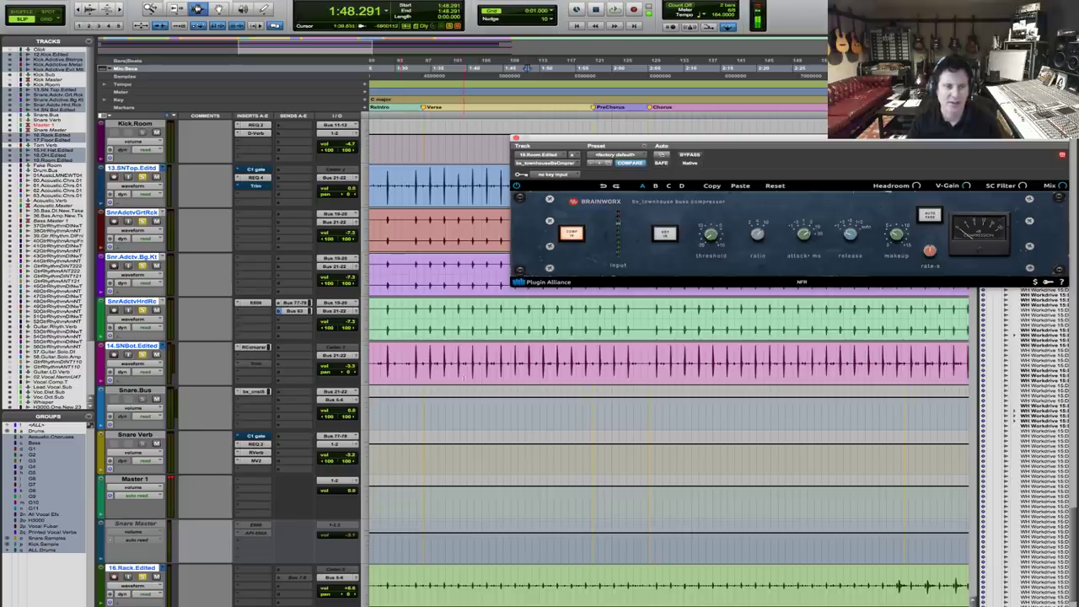
scroll(462, 379, down, 6)
scroll(463, 378, up, 8)
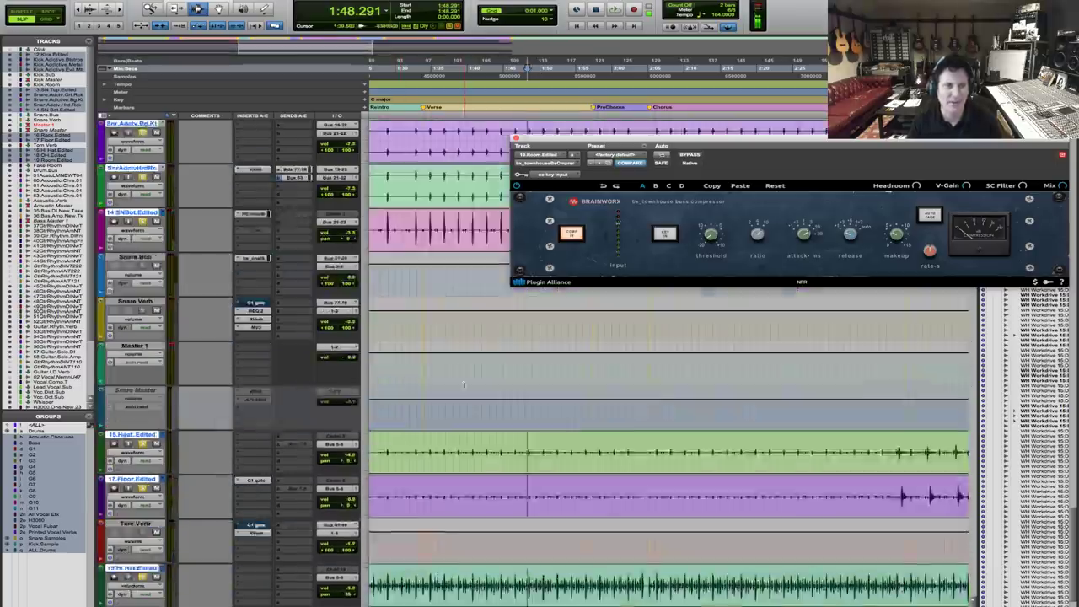
scroll(463, 385, up, 1)
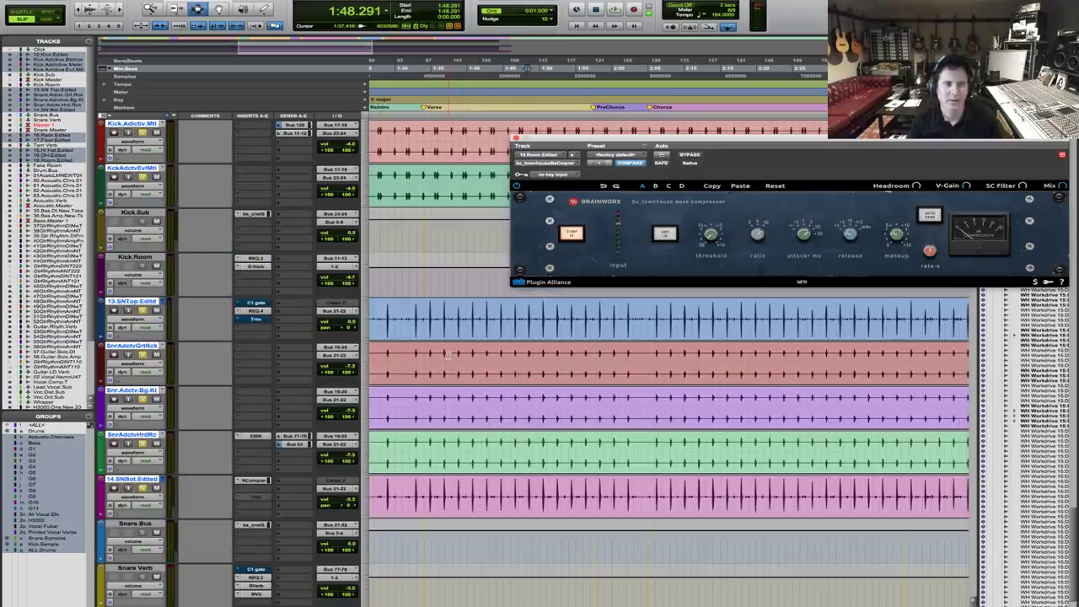
scroll(447, 355, up, 2)
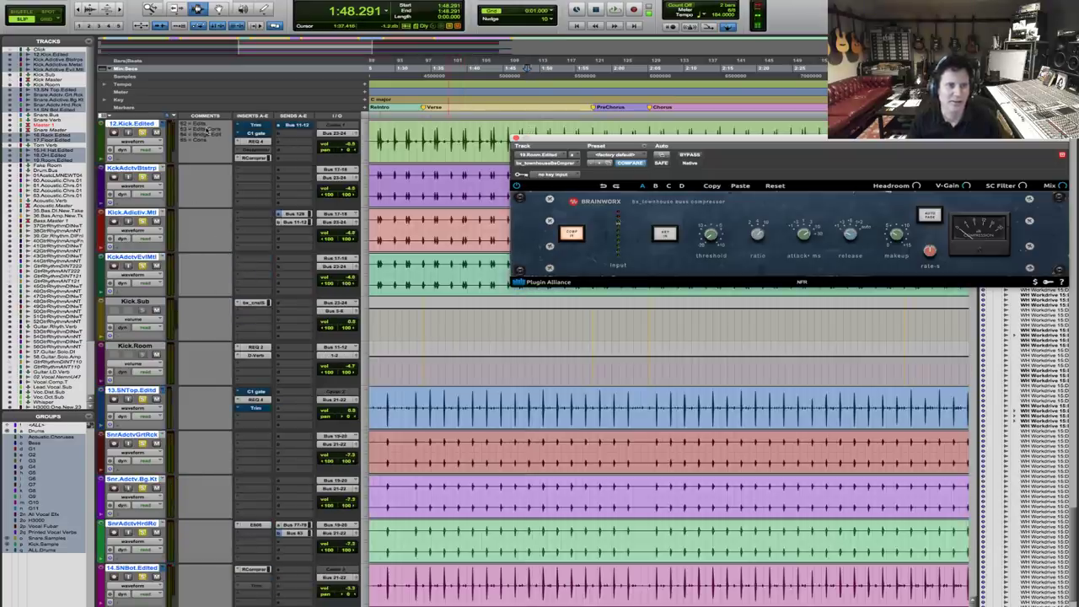
click(256, 158)
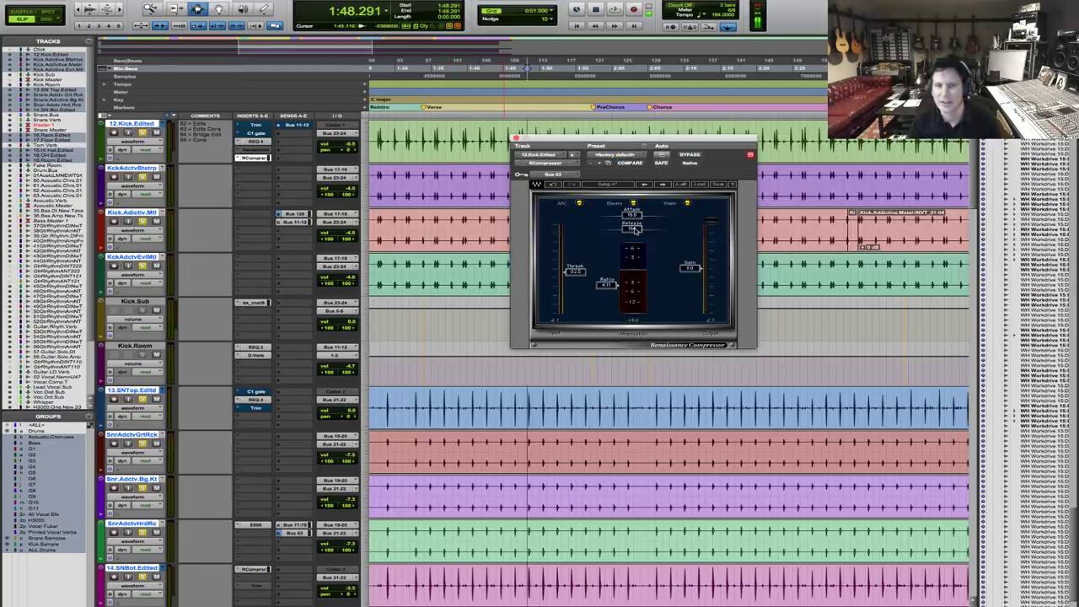
Listen to the drums from 1:48.291 with the 12.Kick.Edited Renaissance Compressor in view and close the plug-in.
key(space)
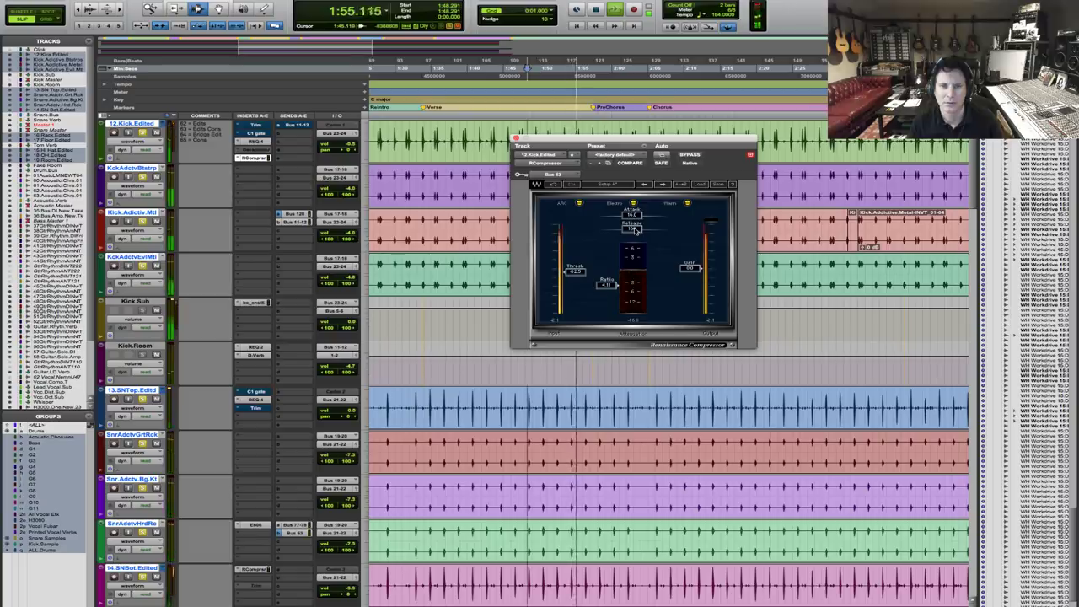
key(space)
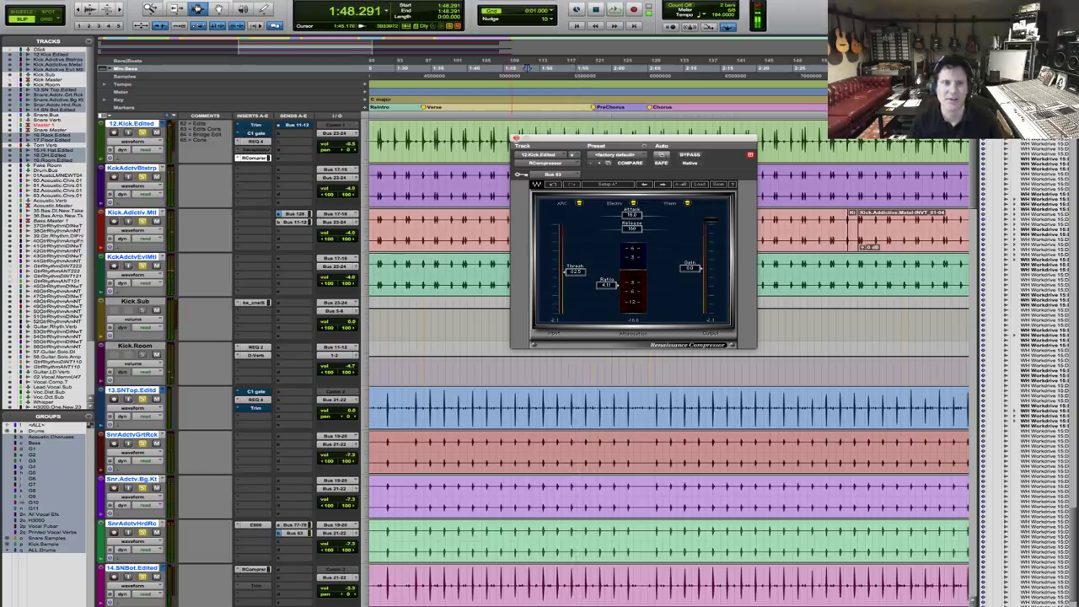
key(super+w)
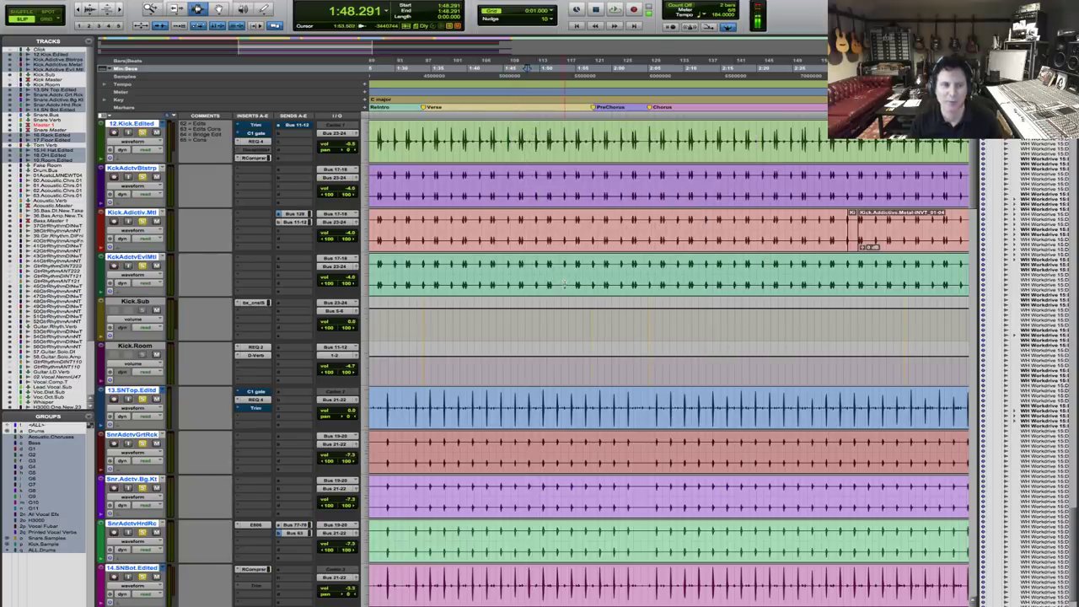
Shorten the compressor release in the bx_console SSL 4000 G on Kick.Sub, auditioning it from 1:48.291, and close the plug-in.
click(249, 303)
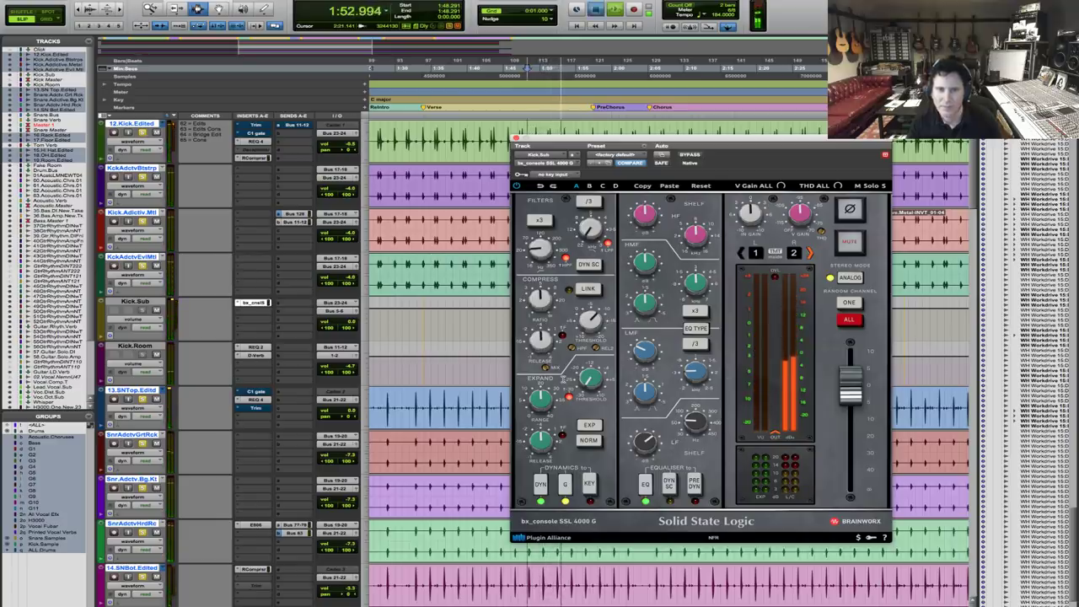
key(space)
drag(540, 338, 532, 339)
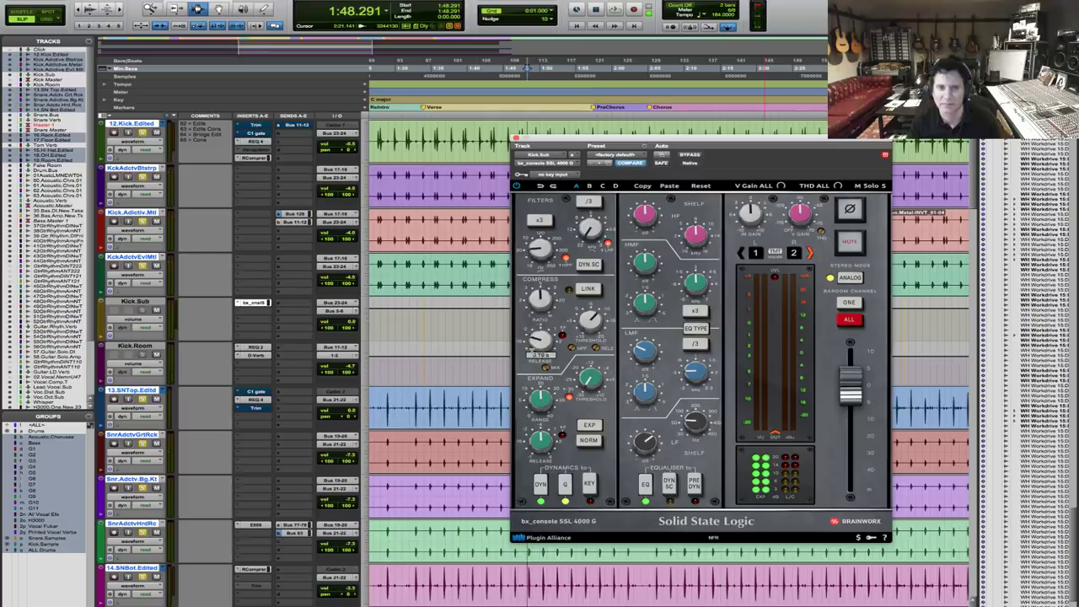
key(space)
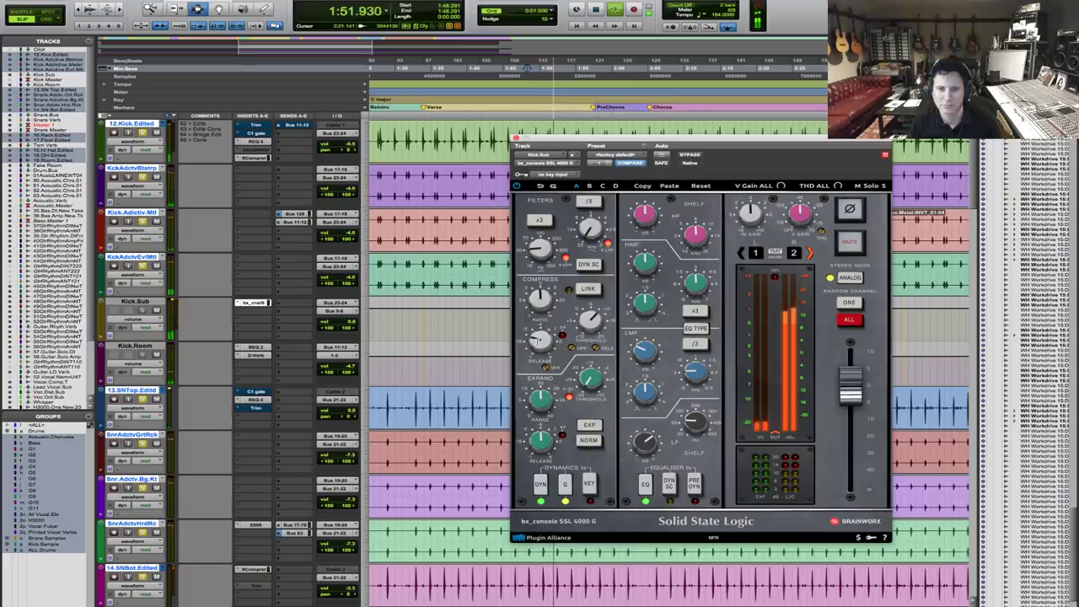
key(space)
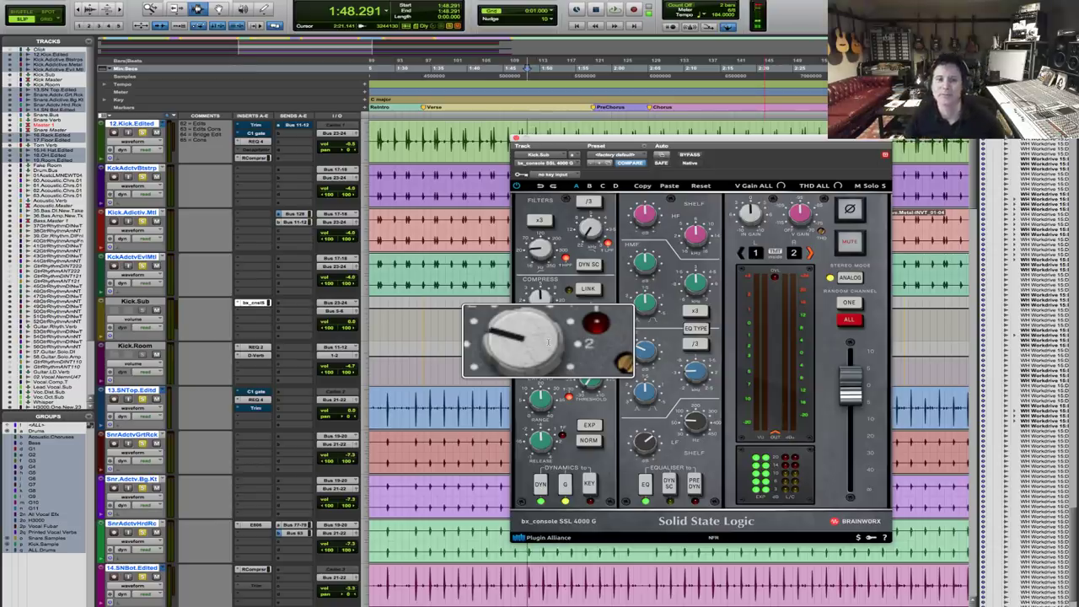
drag(548, 341, 547, 346)
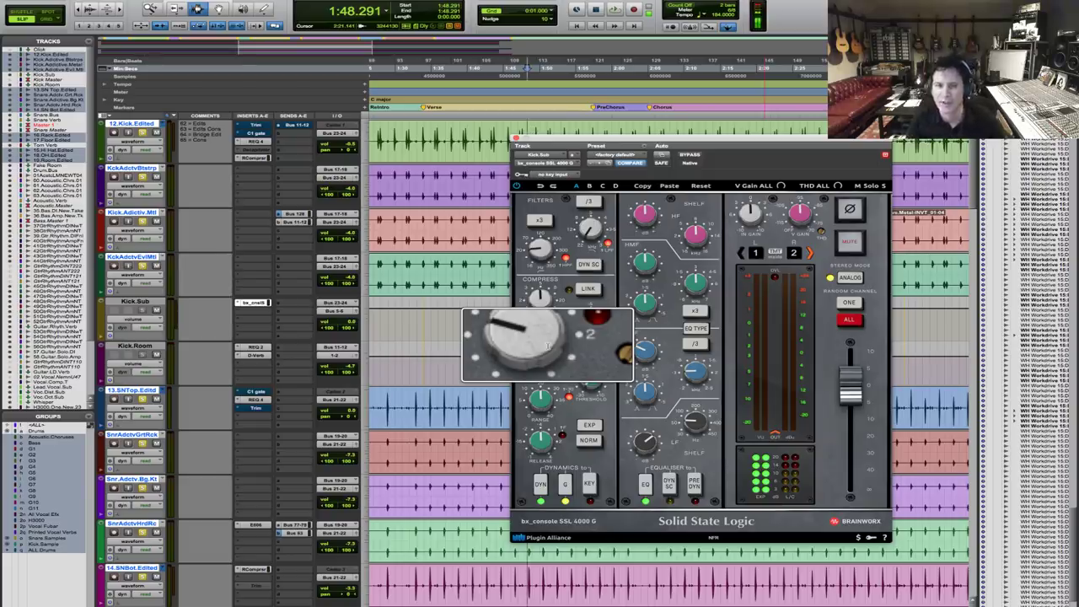
key(space)
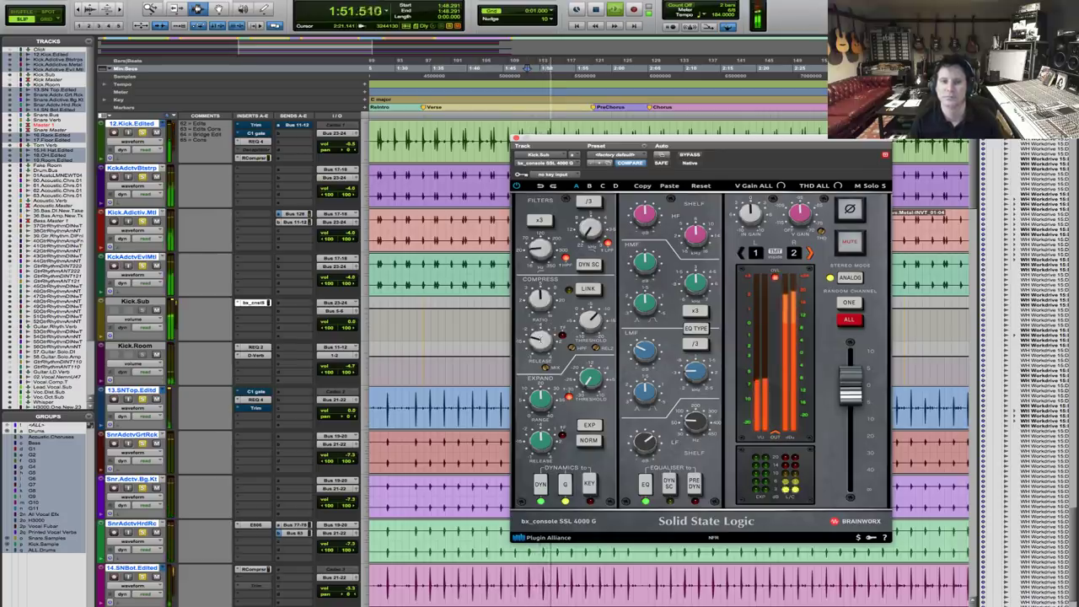
key(space)
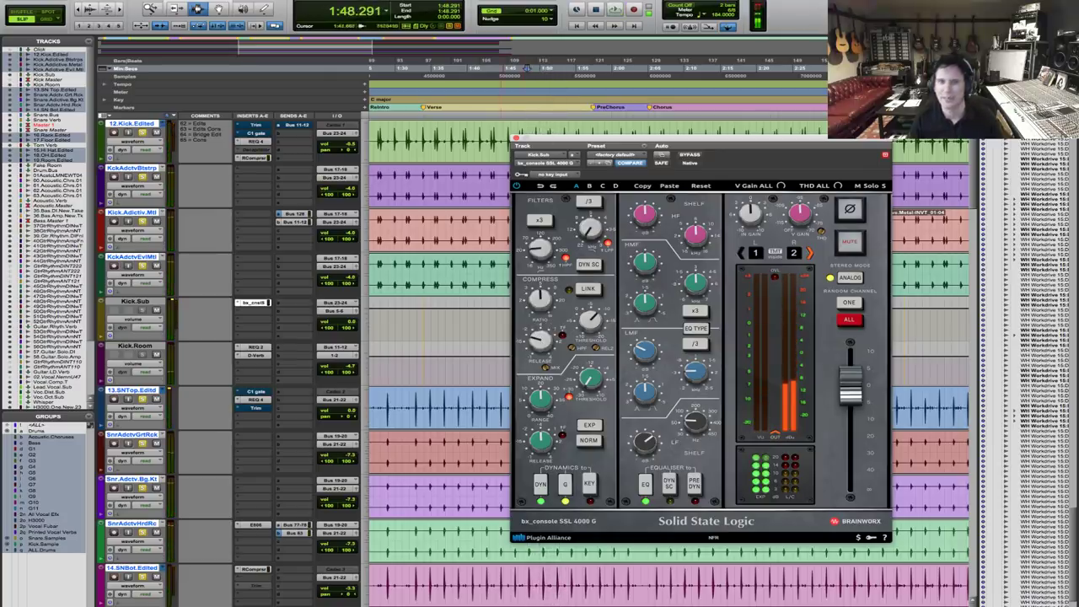
click(516, 137)
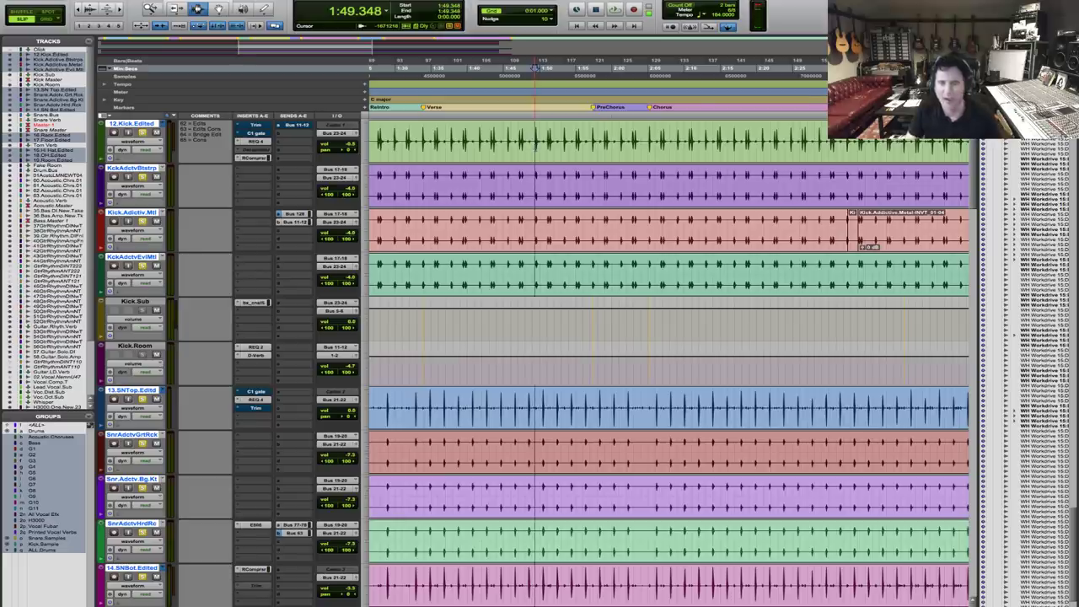
Set the playback start to 1:31.874, just before the verse, and listen to the soloed drums from there.
click(588, 144)
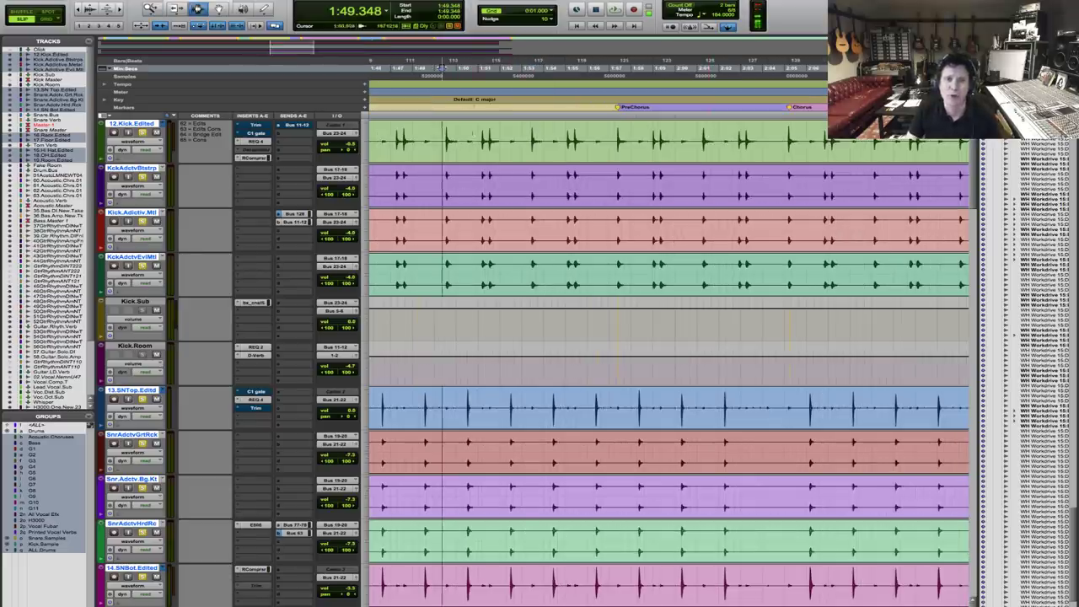
click(441, 67)
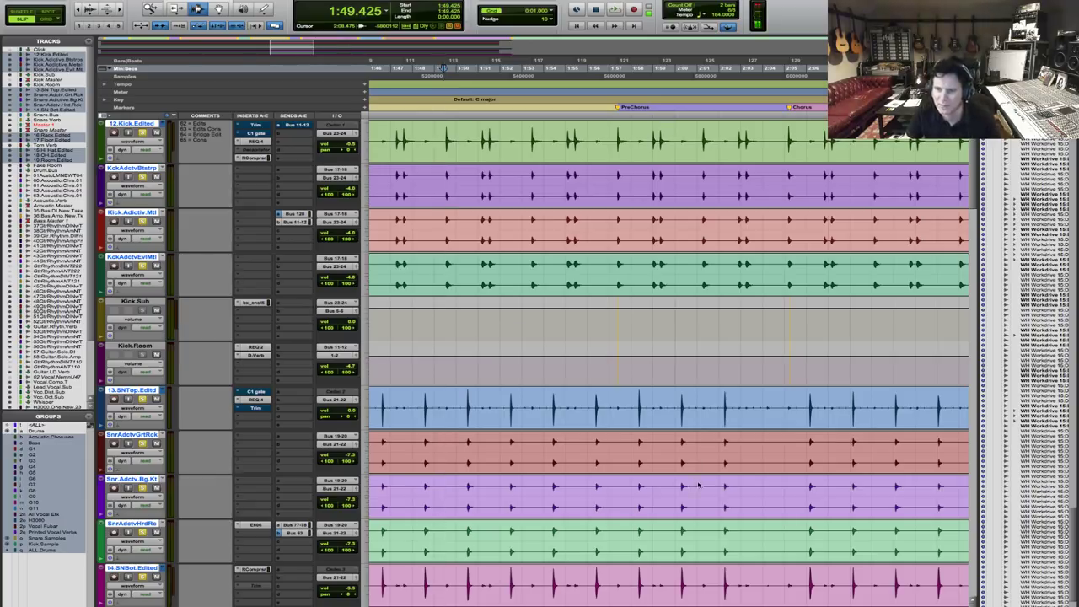
click(628, 424)
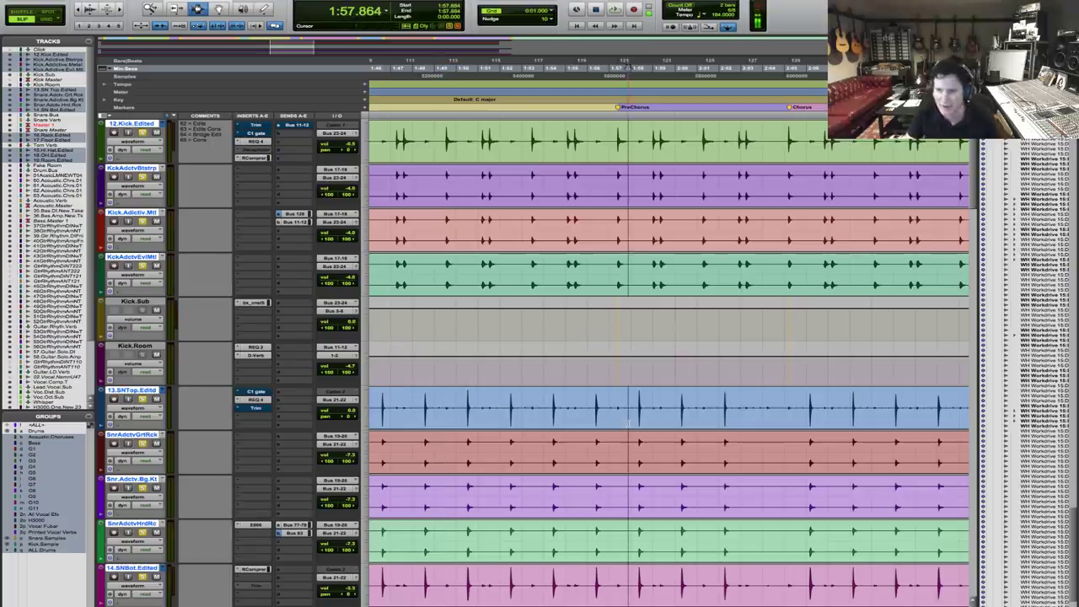
key(r)
click(517, 459)
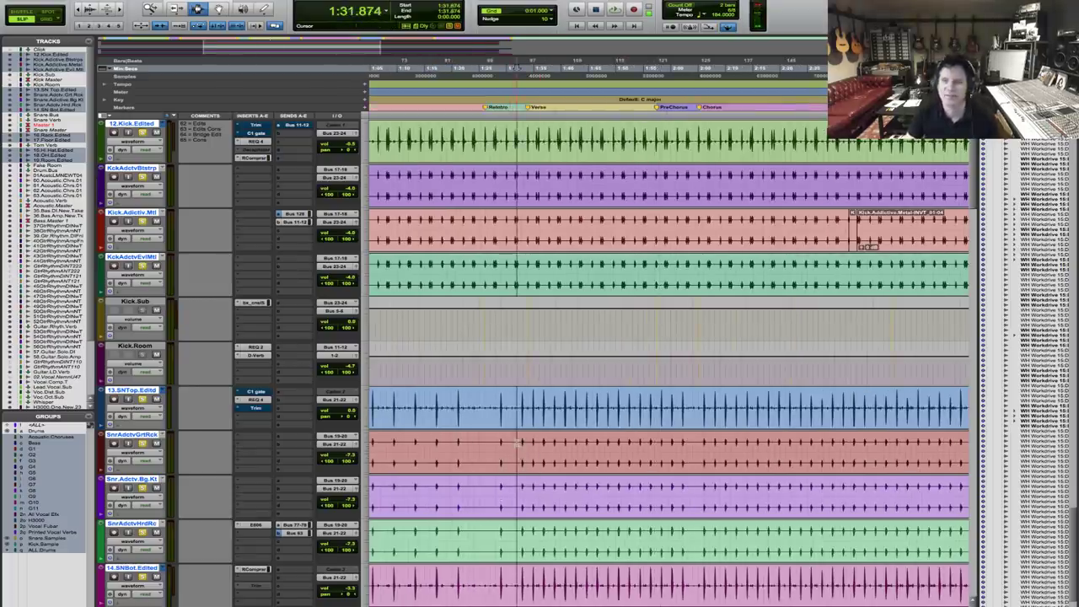
key(space)
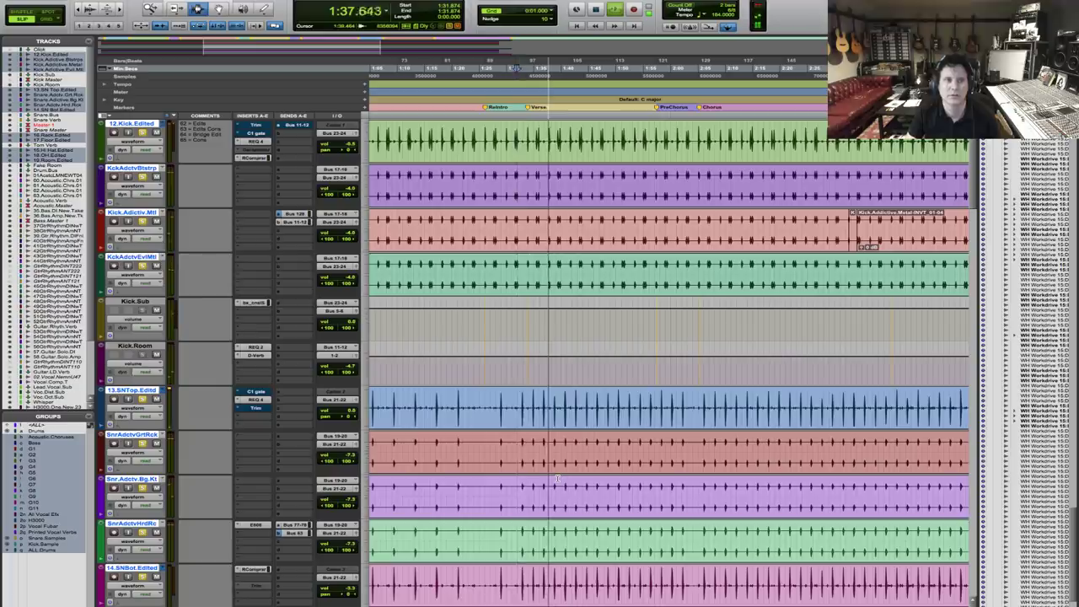
key(F5)
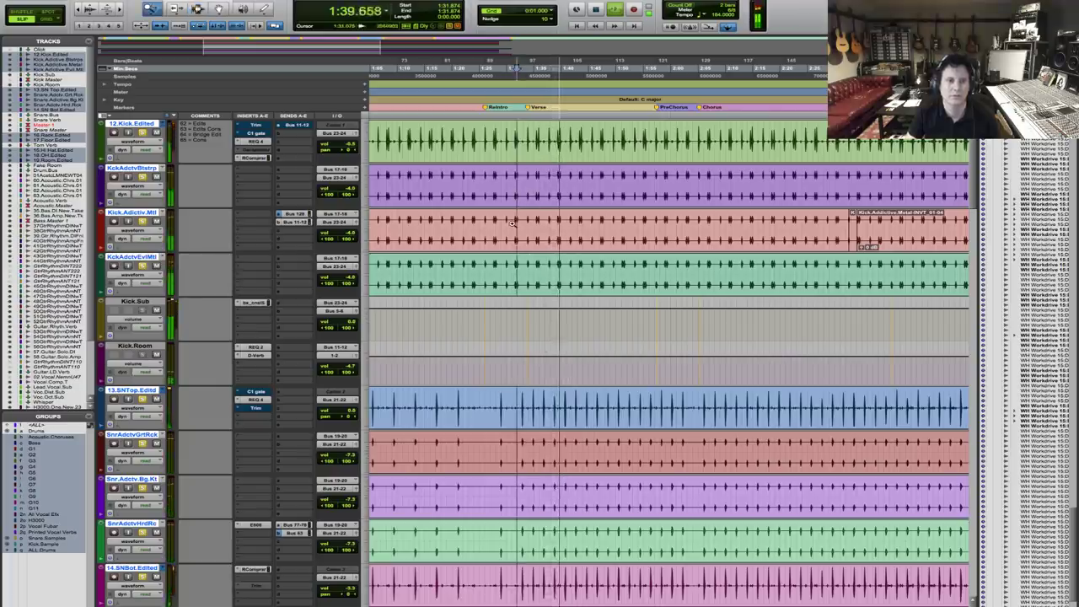
click(500, 270)
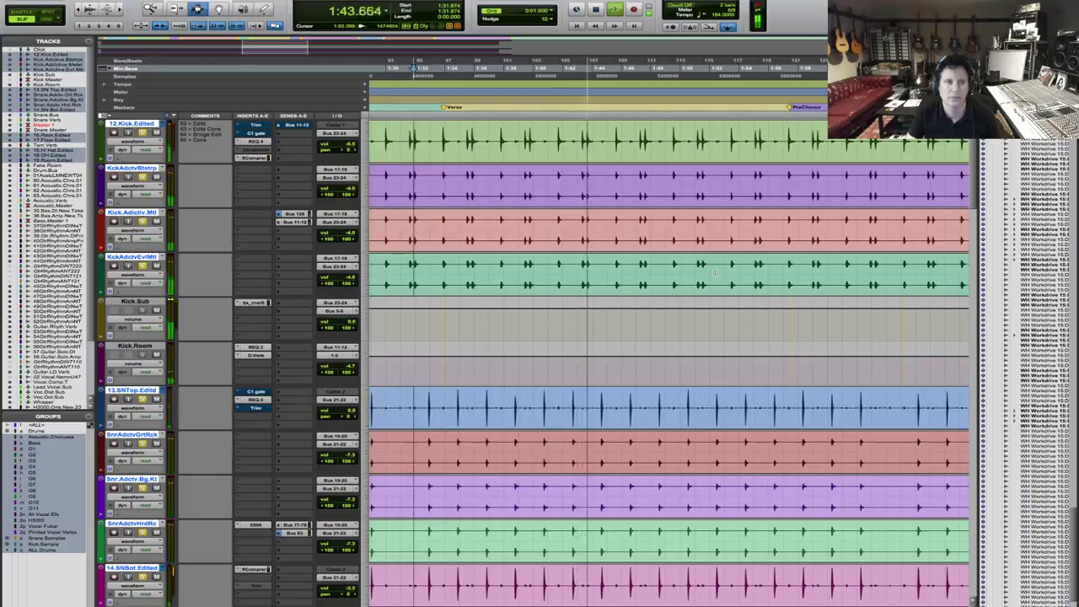
key(space)
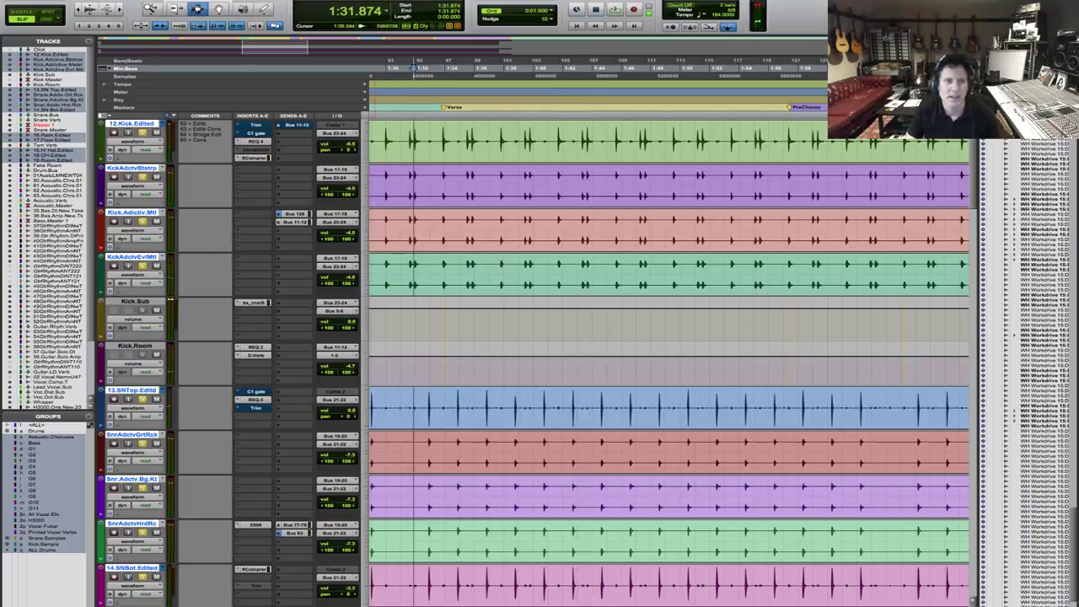
Move the bx_console plug-in on Kick.Sub down one insert slot.
drag(250, 315, 251, 314)
click(240, 306)
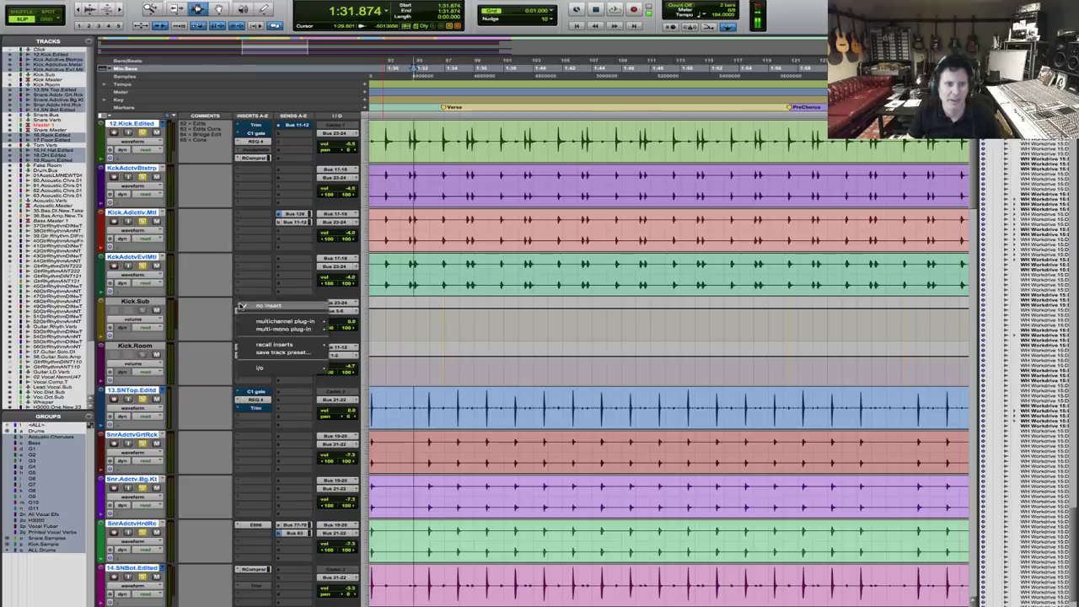
mouse_move(287, 321)
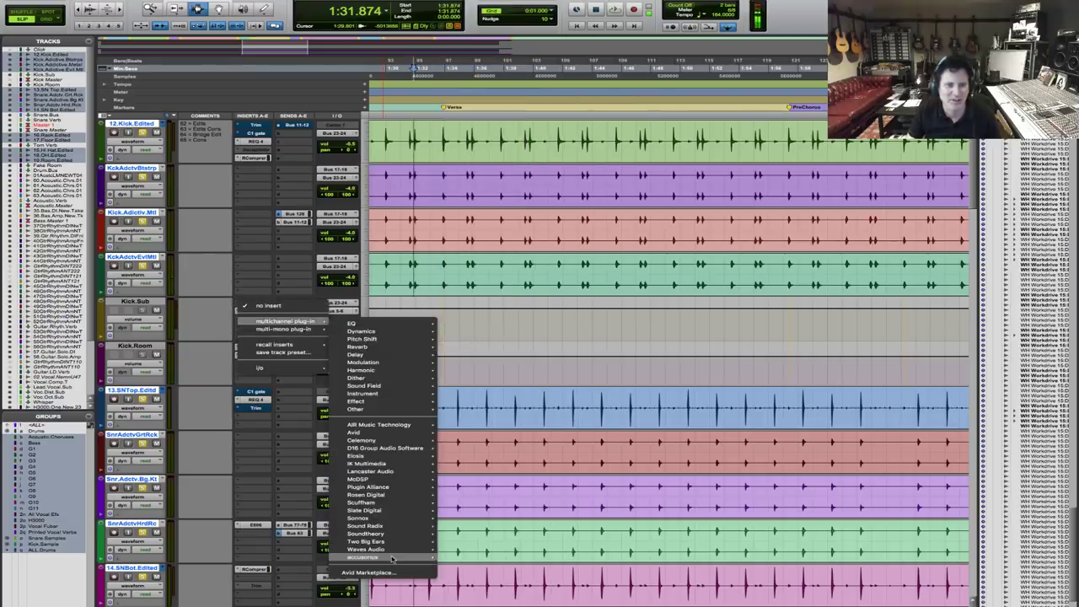
mouse_move(393, 558)
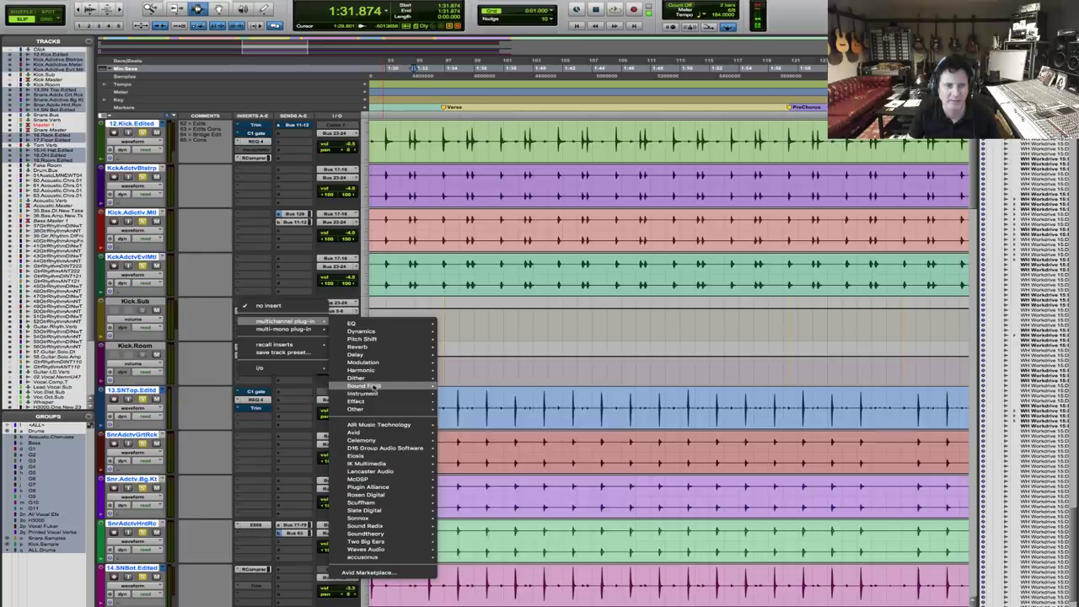
click(197, 228)
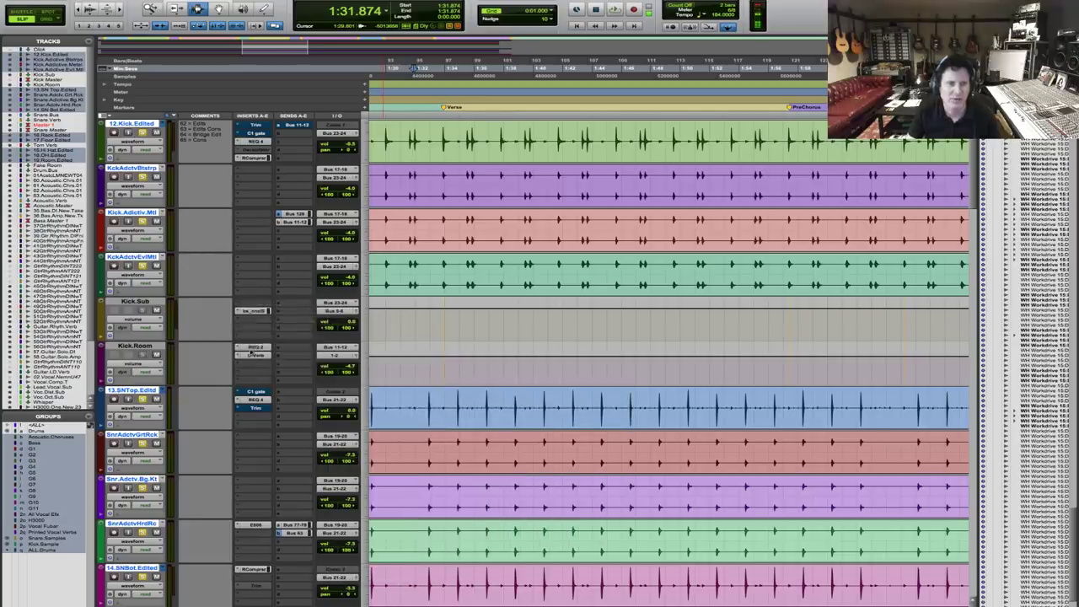
Insert the stereo SPL Transient Designer Plus on Kick.Sub directly below the bx_console plug-in.
click(242, 324)
mouse_move(257, 338)
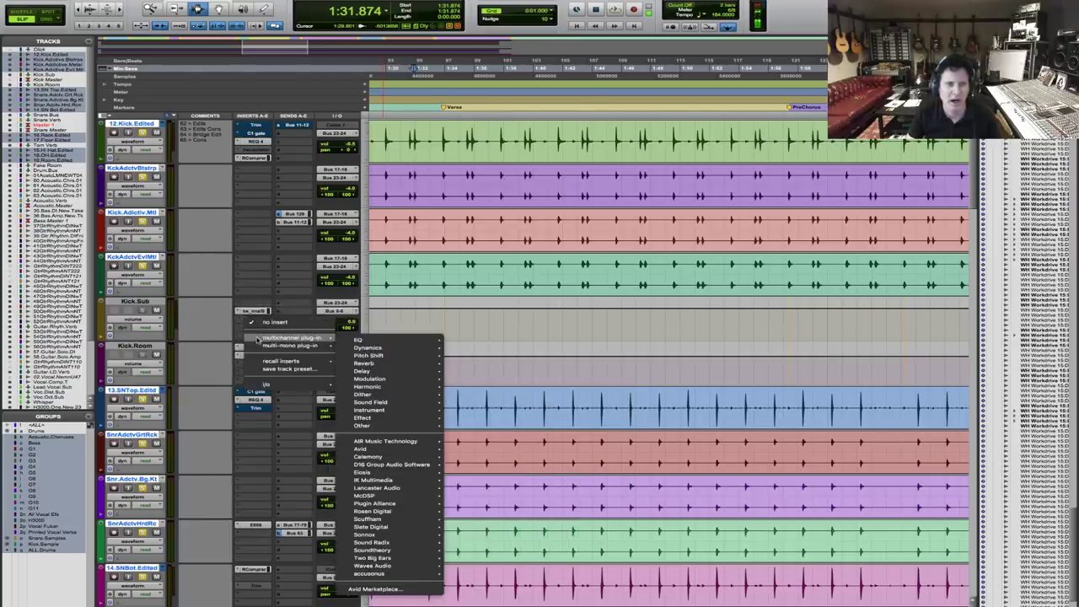
mouse_move(417, 347)
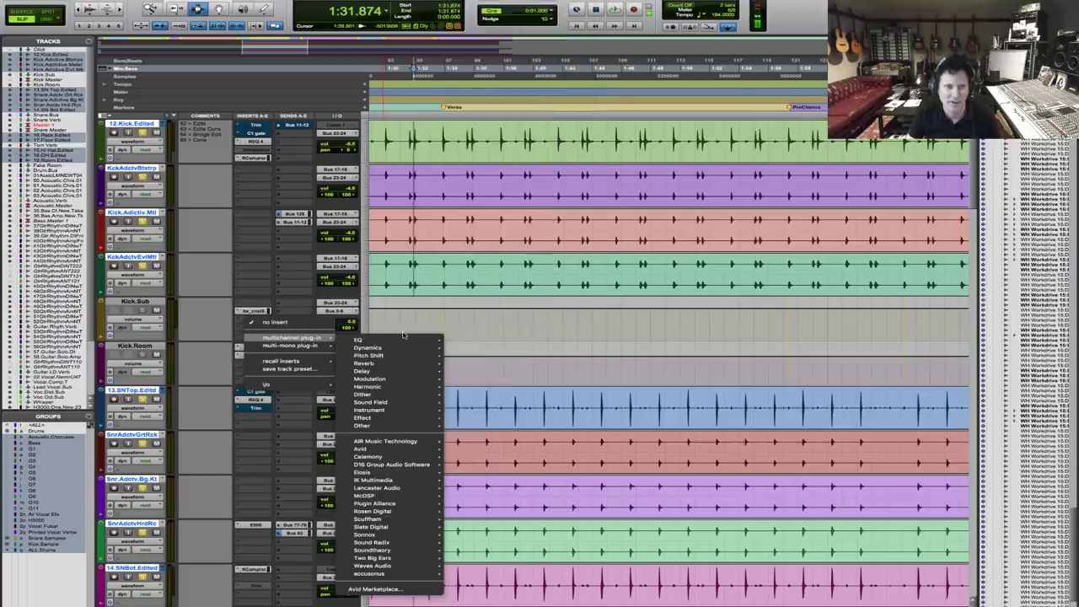
scroll(523, 523, down, 3)
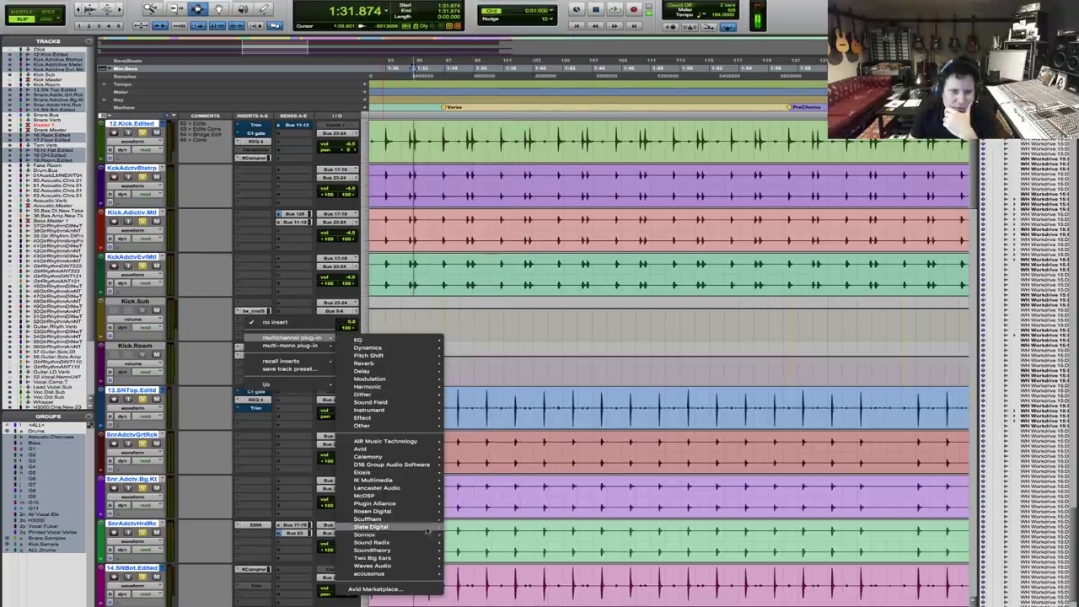
mouse_move(396, 503)
scroll(518, 557, down, 3)
scroll(500, 568, down, 4)
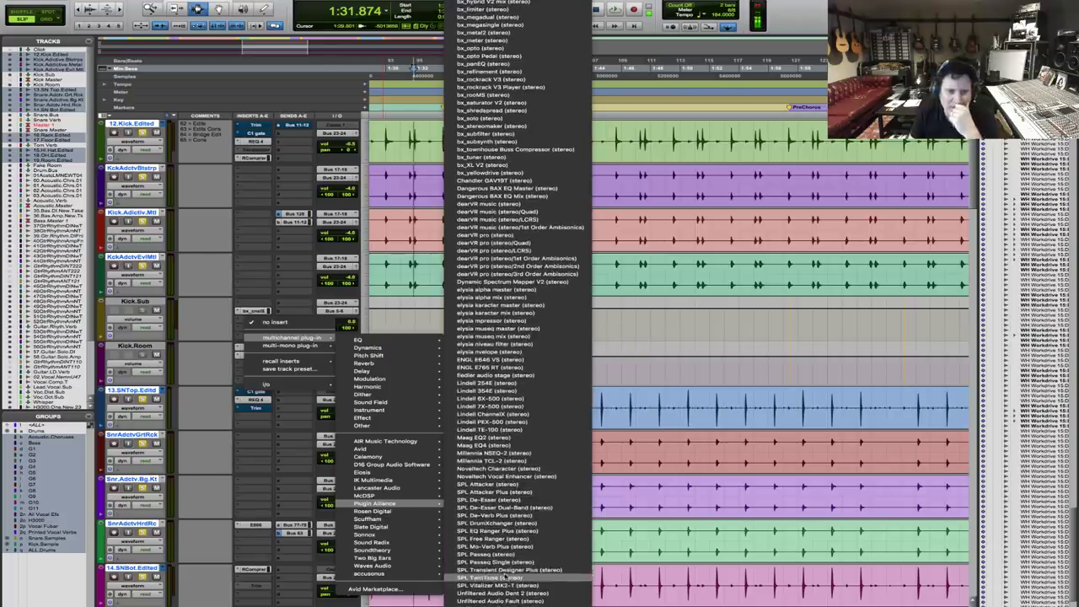
click(505, 571)
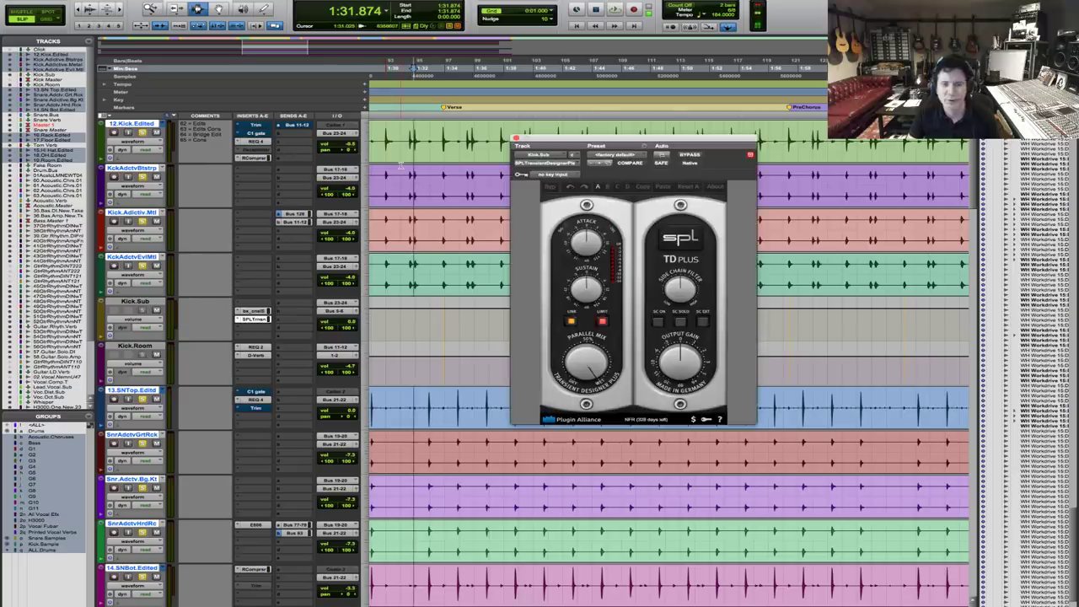
Raise the Transient Designer's attack on Kick.Sub during playback from 1:31.874 and audition it again from 1:33.289.
key(space)
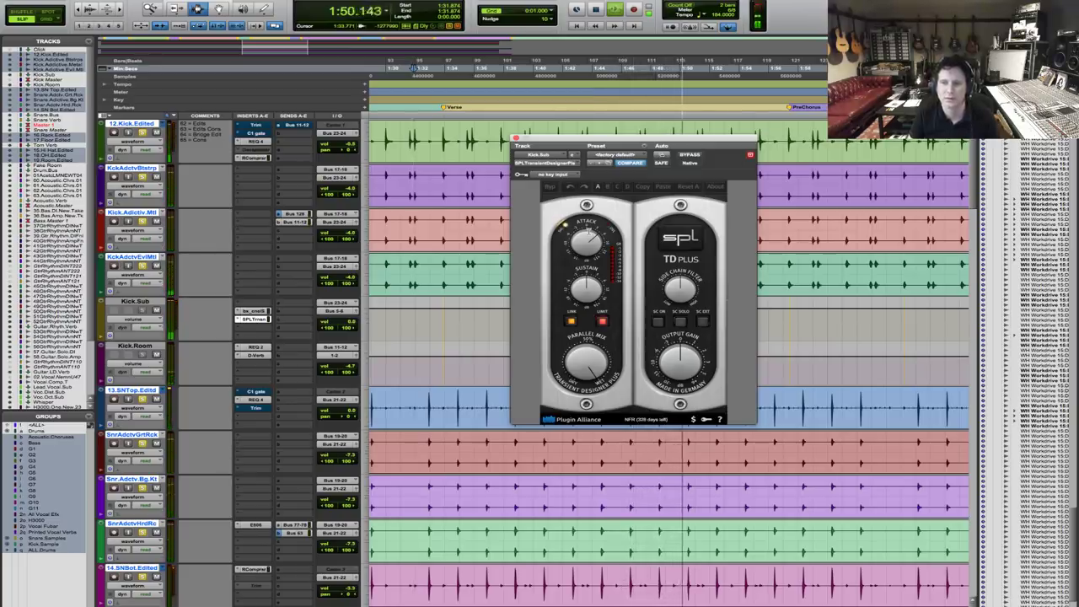
key(space)
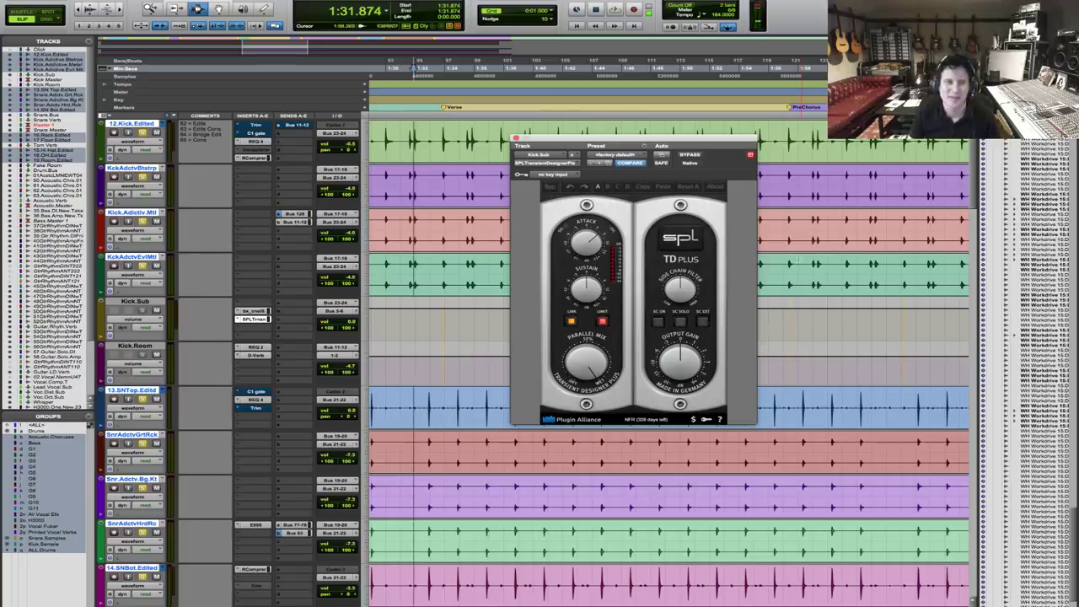
key(space)
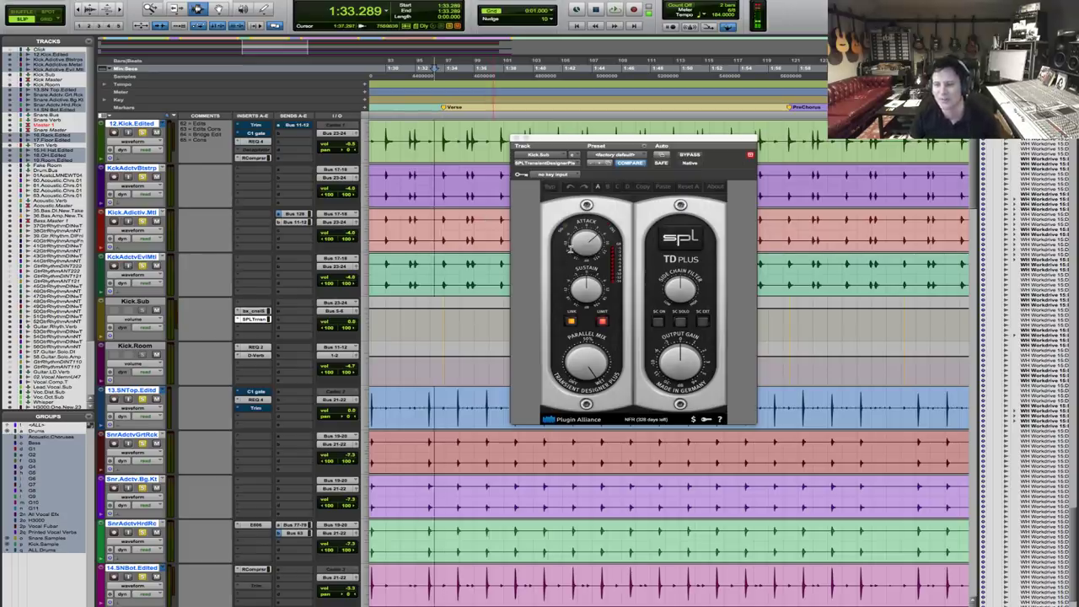
key(space)
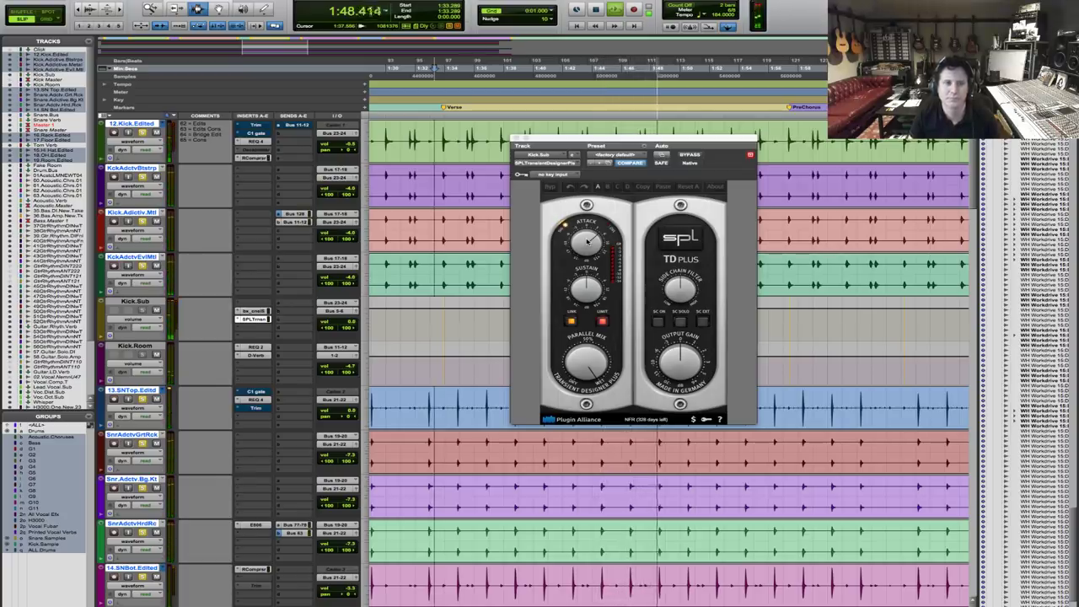
key(space)
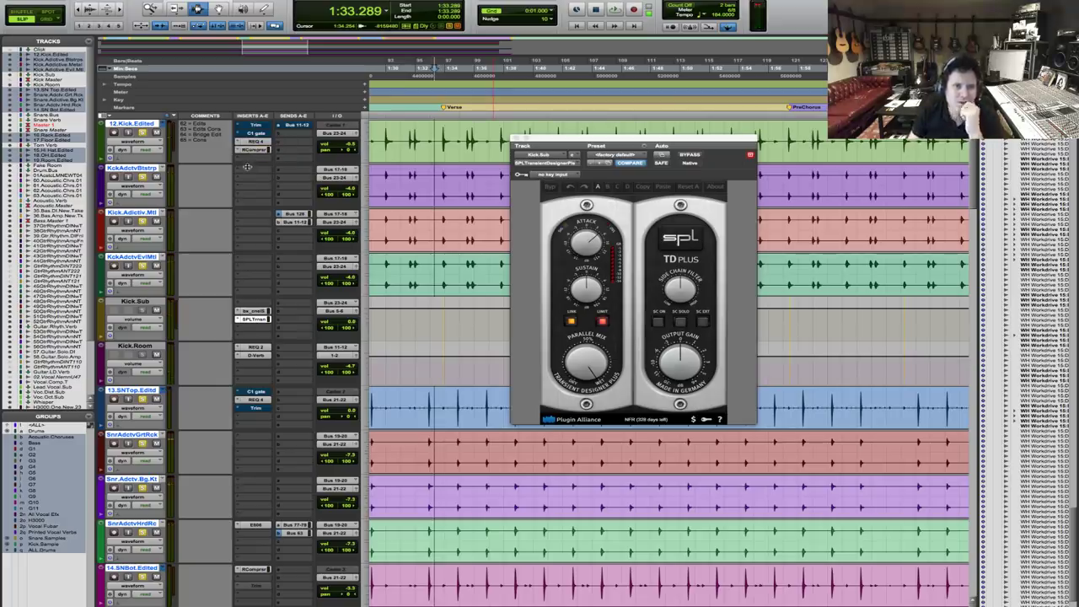
Insert the SPL Transient Designer Plus on 12.Kick.Edited in the slot directly below its compressor.
click(240, 160)
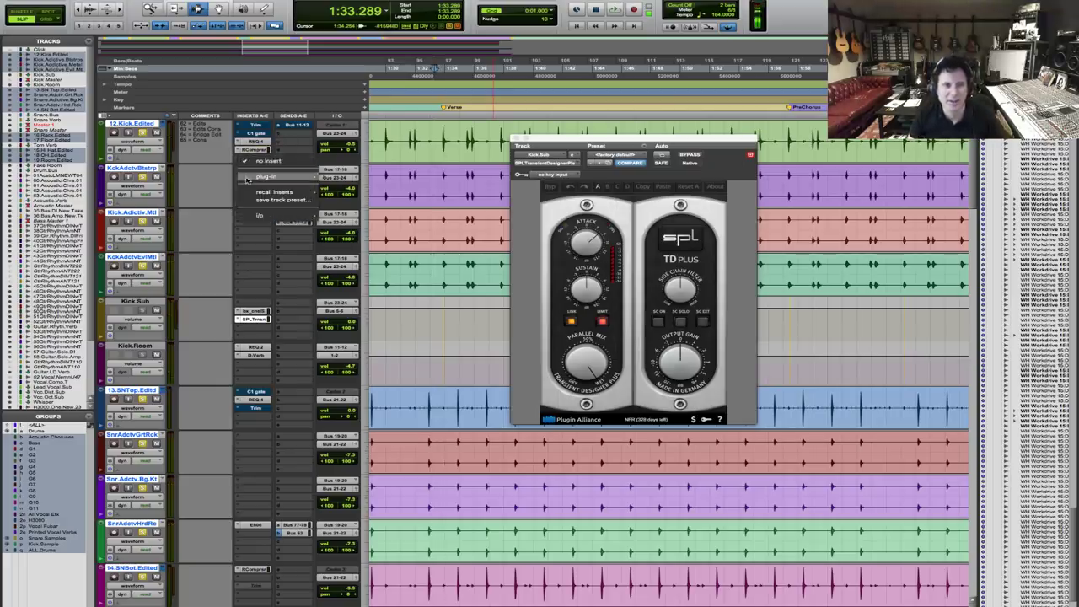
mouse_move(268, 176)
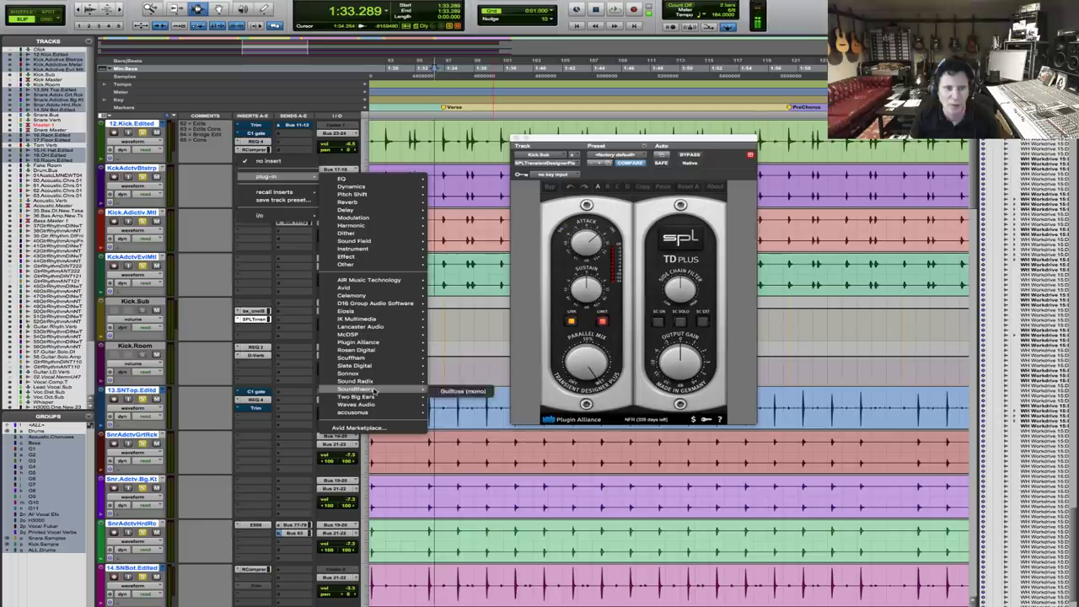
mouse_move(355, 248)
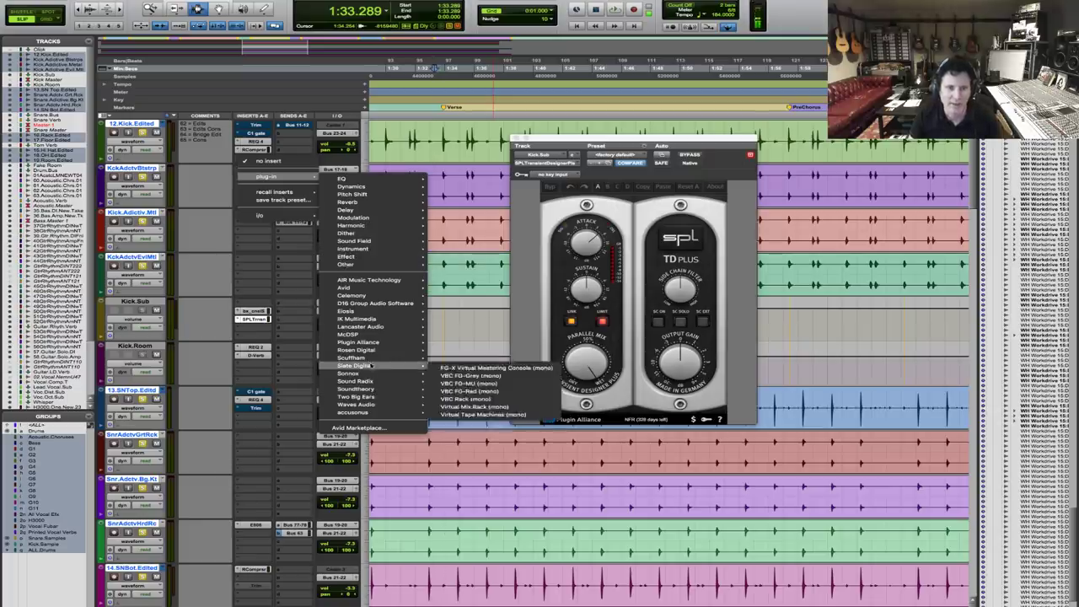
mouse_move(363, 342)
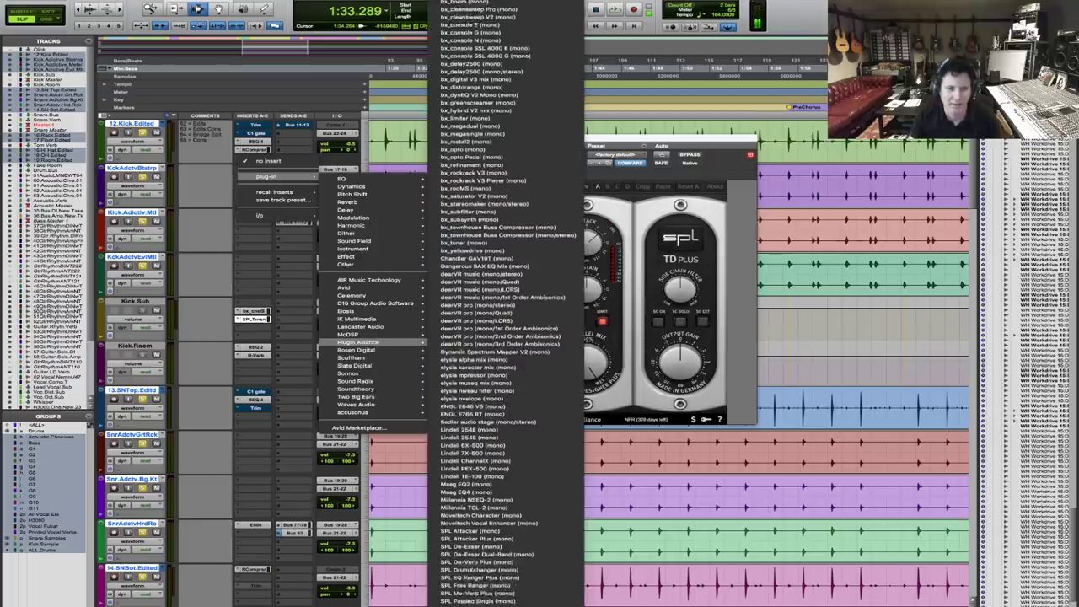
click(529, 588)
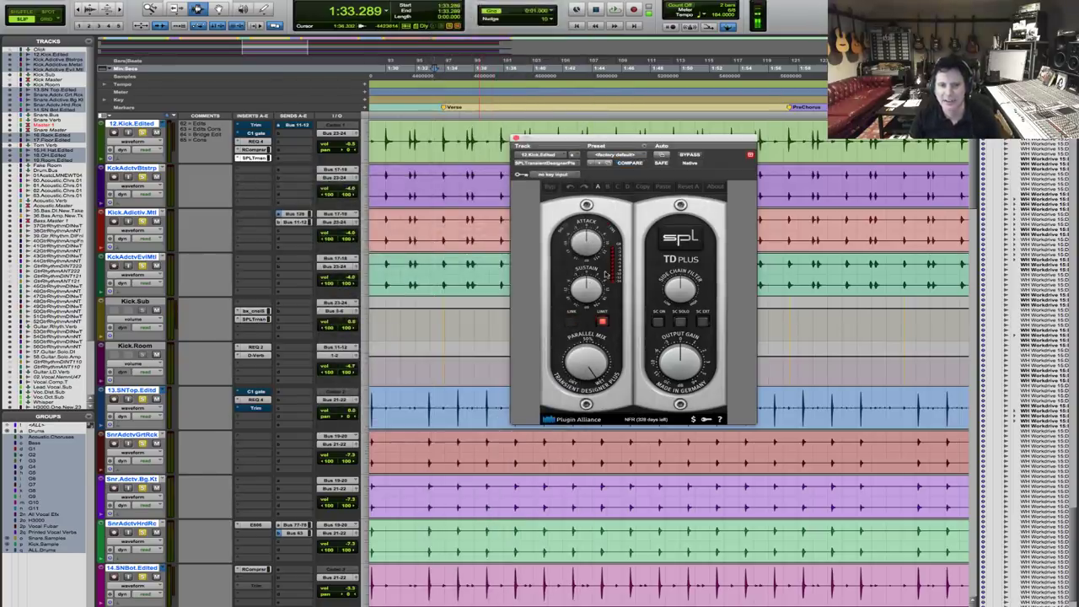
Raise the attack and slightly lower the sustain on 12.Kick.Edited's Transient Designer during playback from 1:33.289, and audition the result.
key(space)
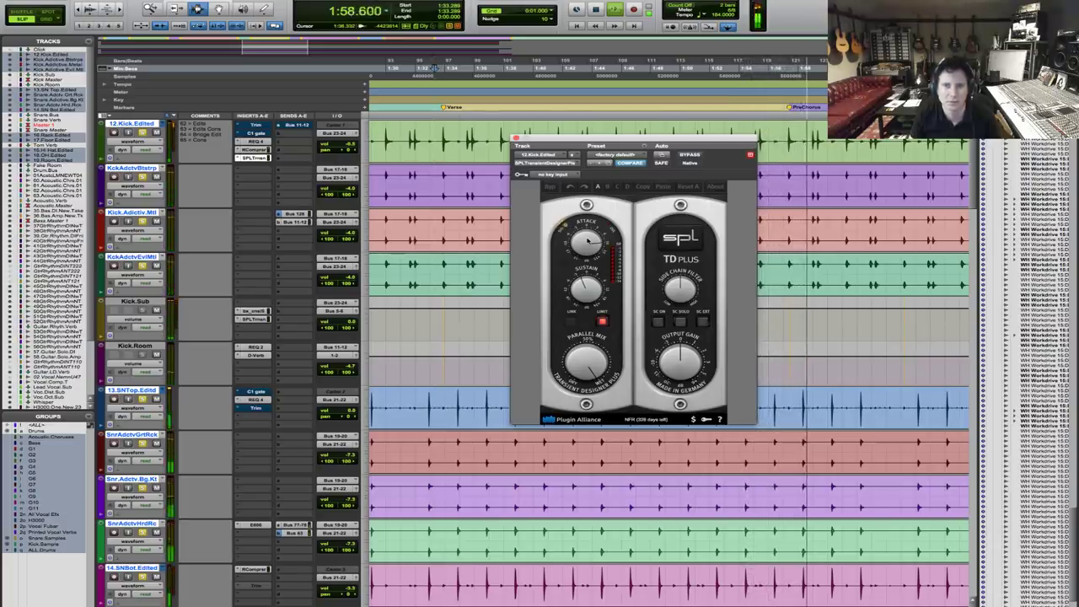
key(space)
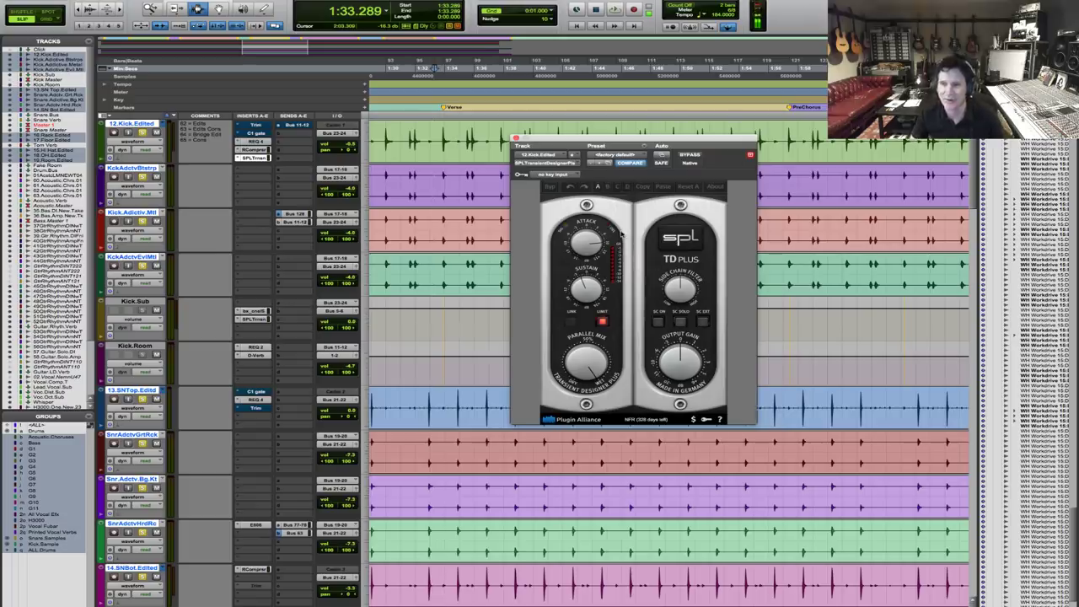
key(space)
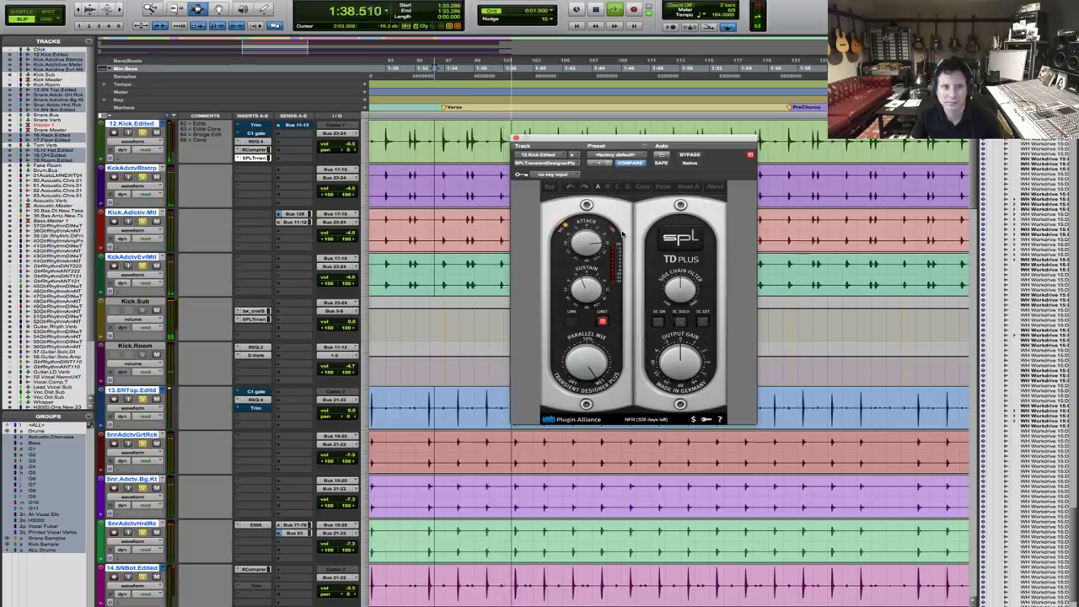
key(space)
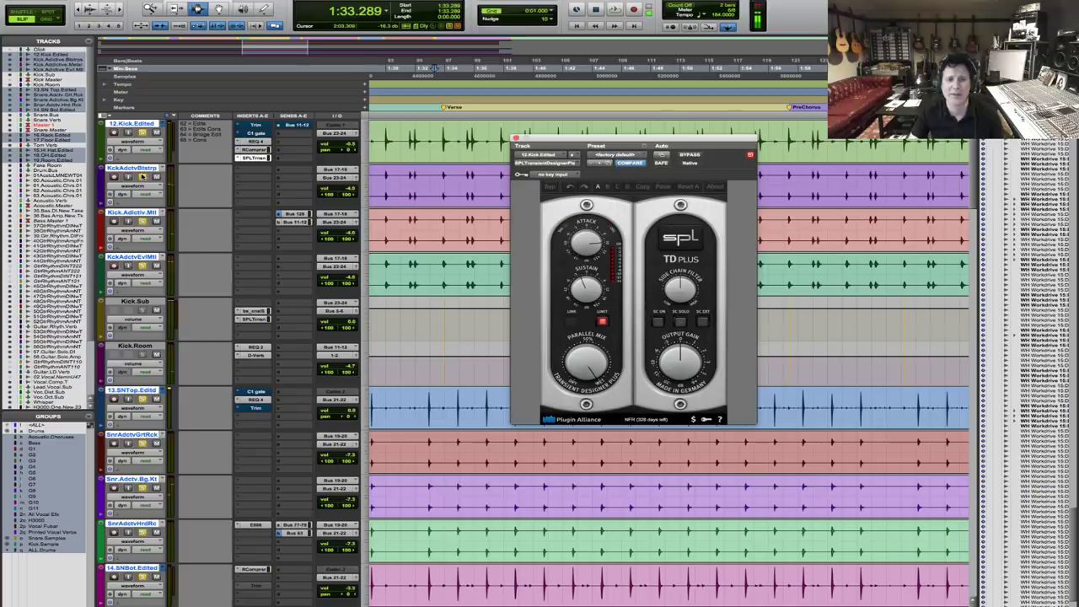
Clear the drum solos, close the Transient Designer and listen to the full mix from 1:33.289.
key(space)
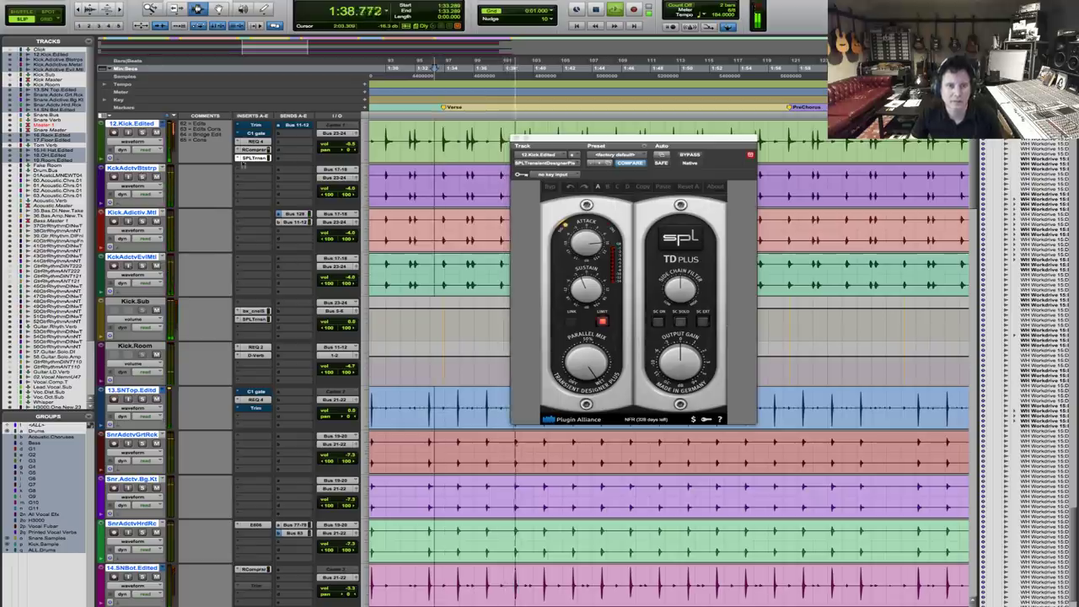
key(super+w)
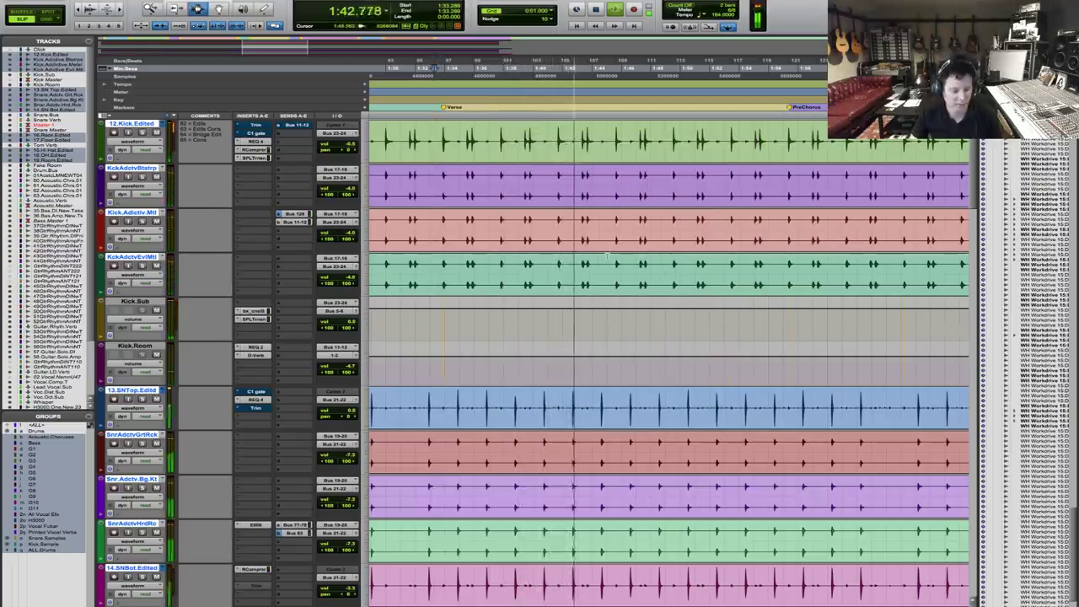
key(super+bracketleft)
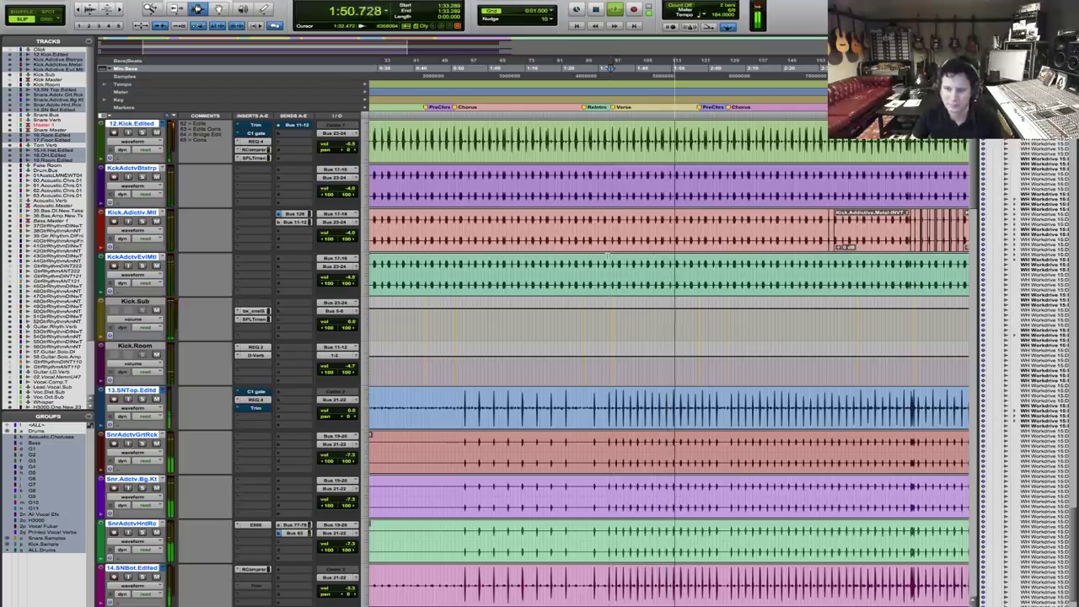
key(space)
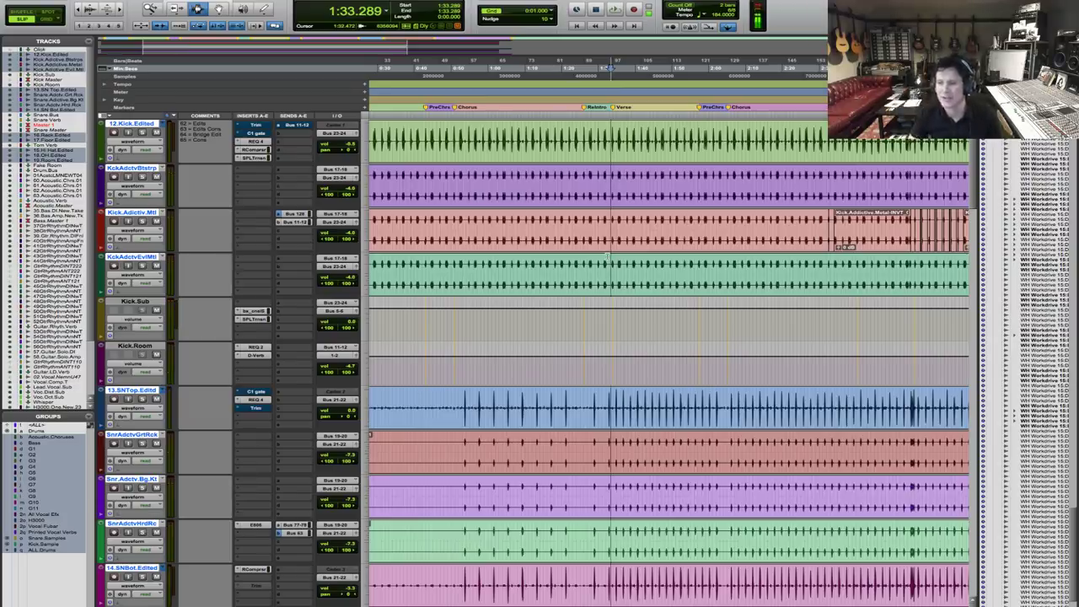
key(space)
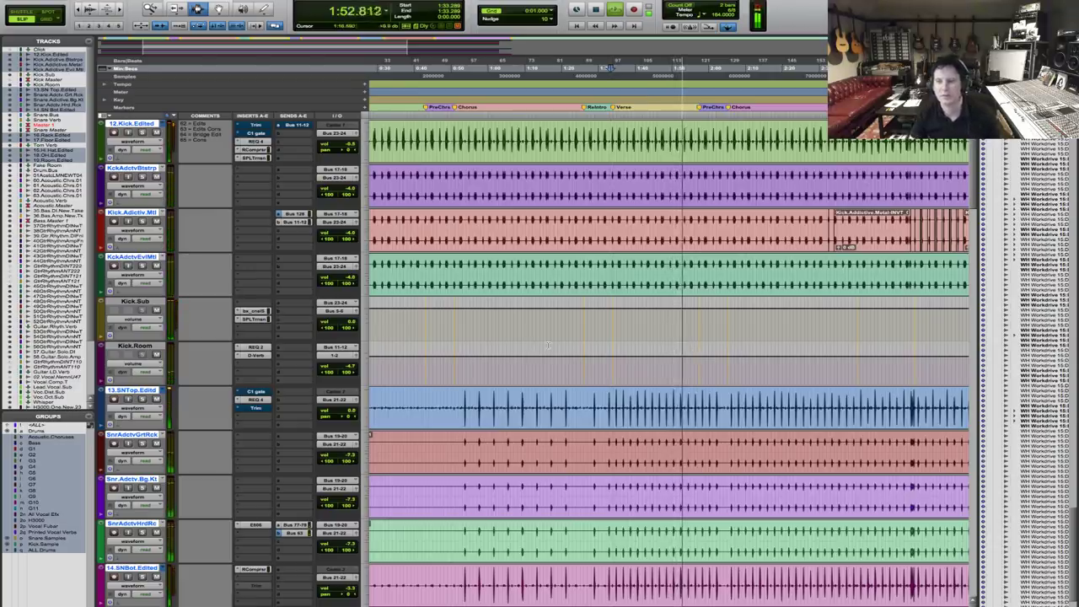
key(space)
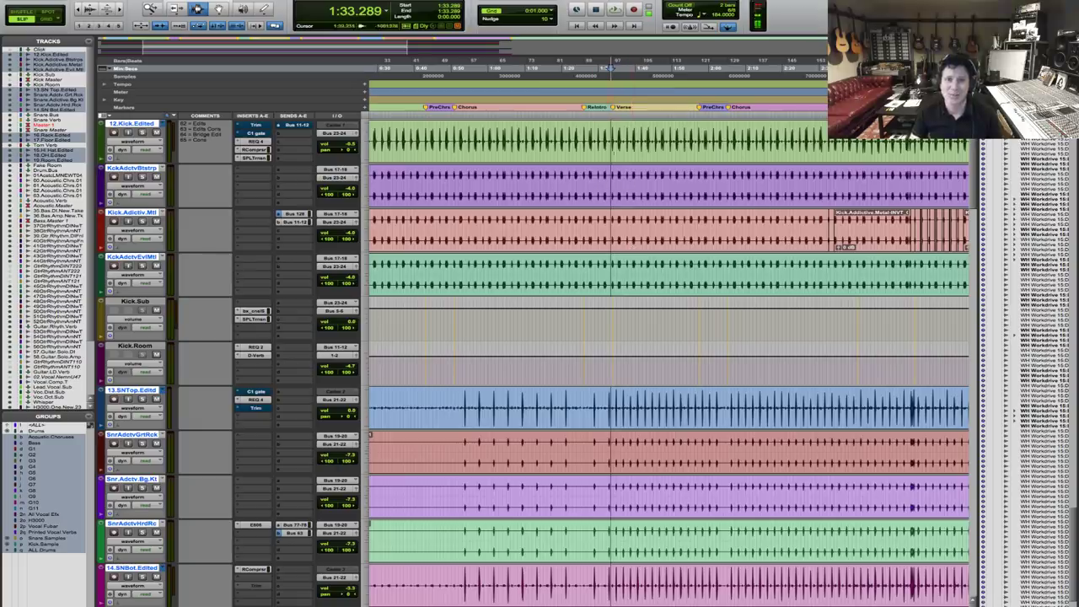
Set the playback start to 1:57.112 at the PreChorus and listen to the full mix through the chorus.
click(727, 67)
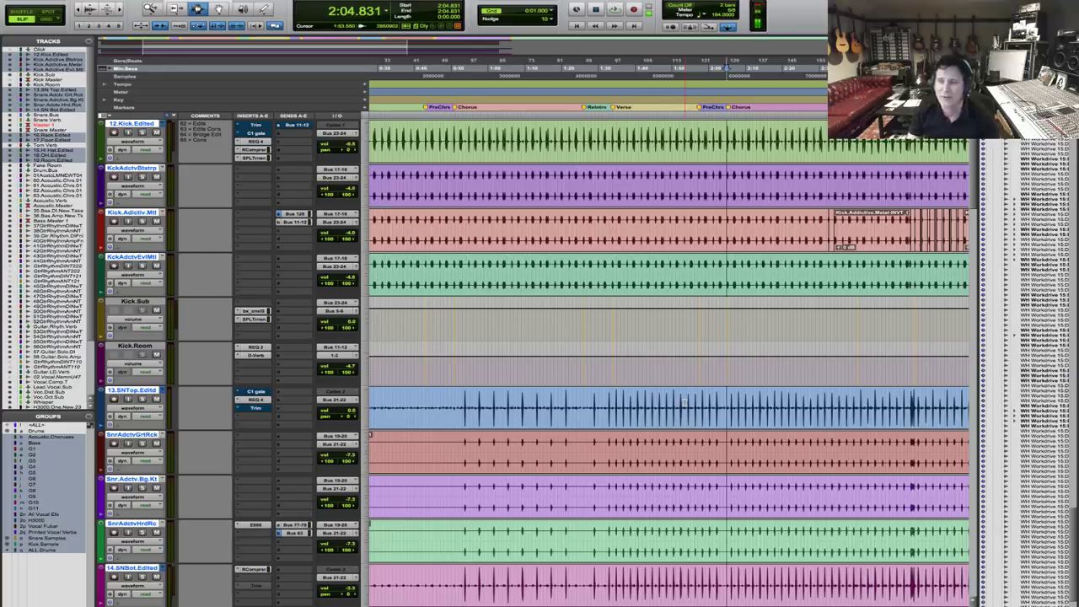
click(698, 135)
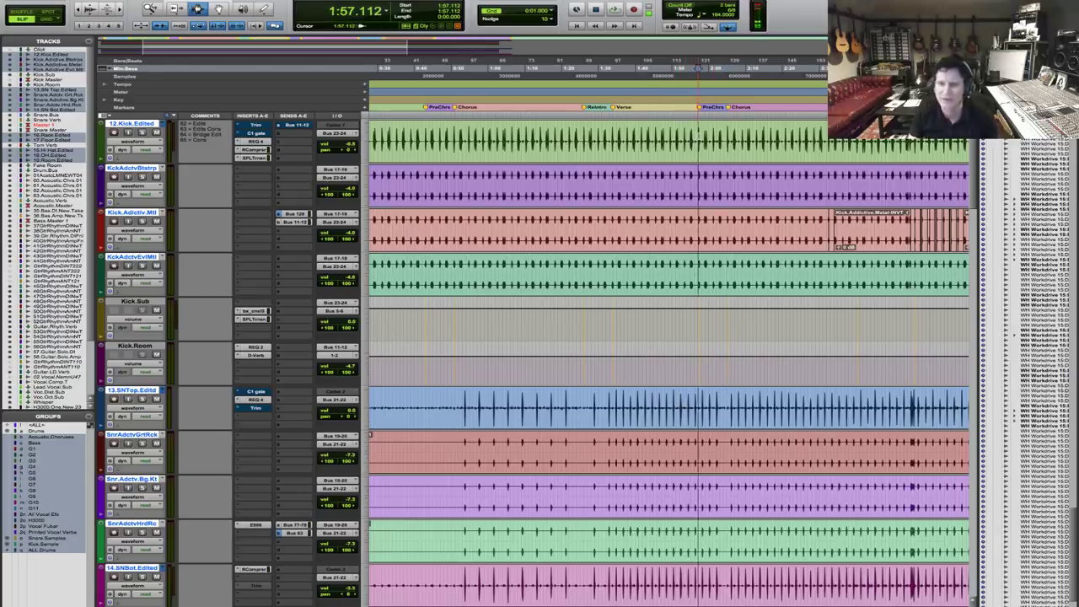
key(space)
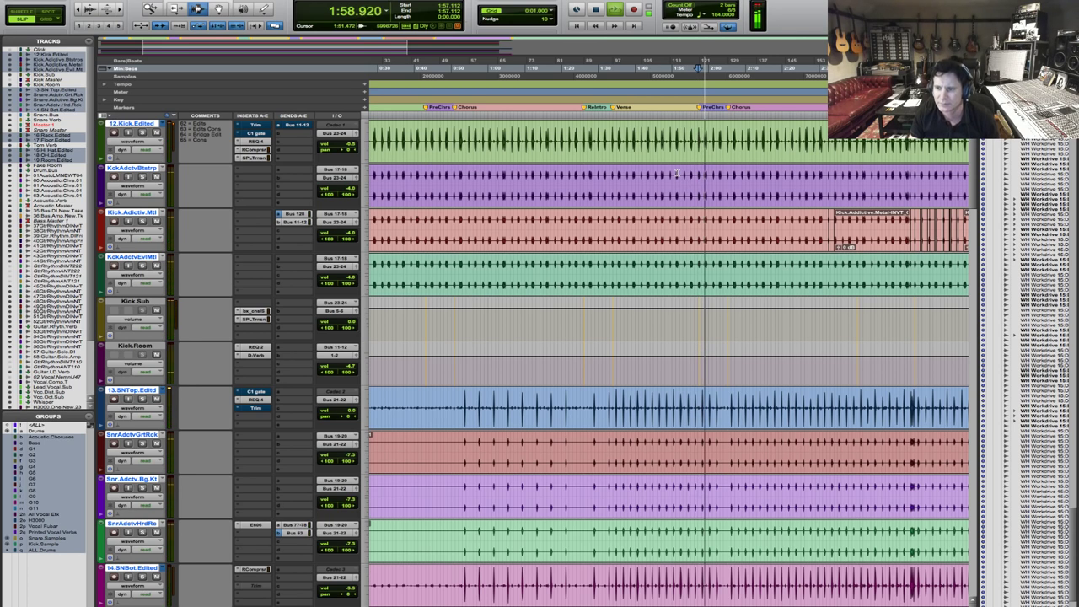
scroll(652, 300, down, 3)
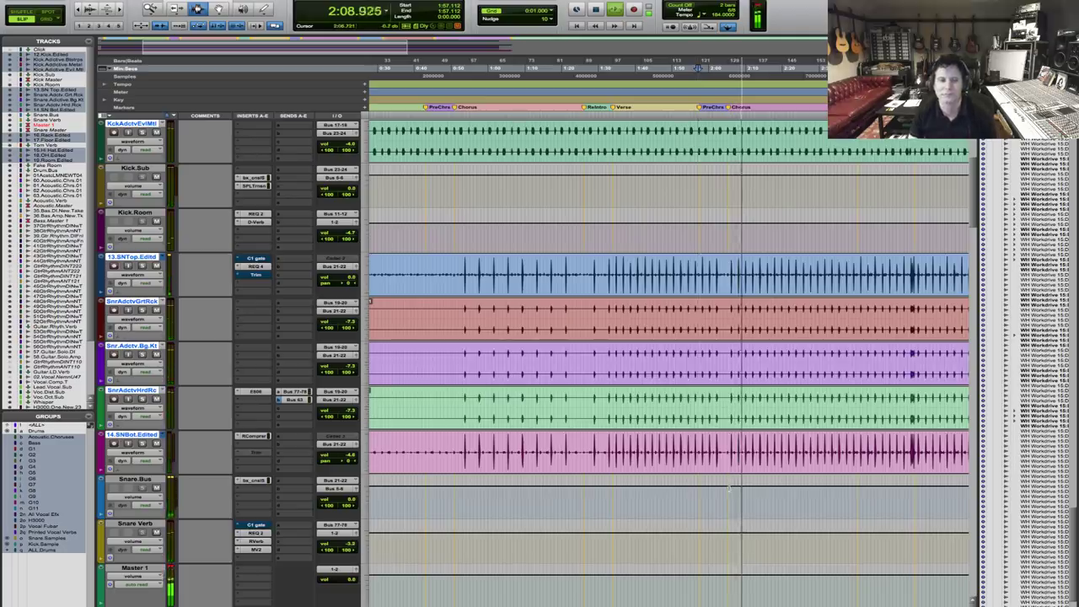
scroll(175, 377, down, 5)
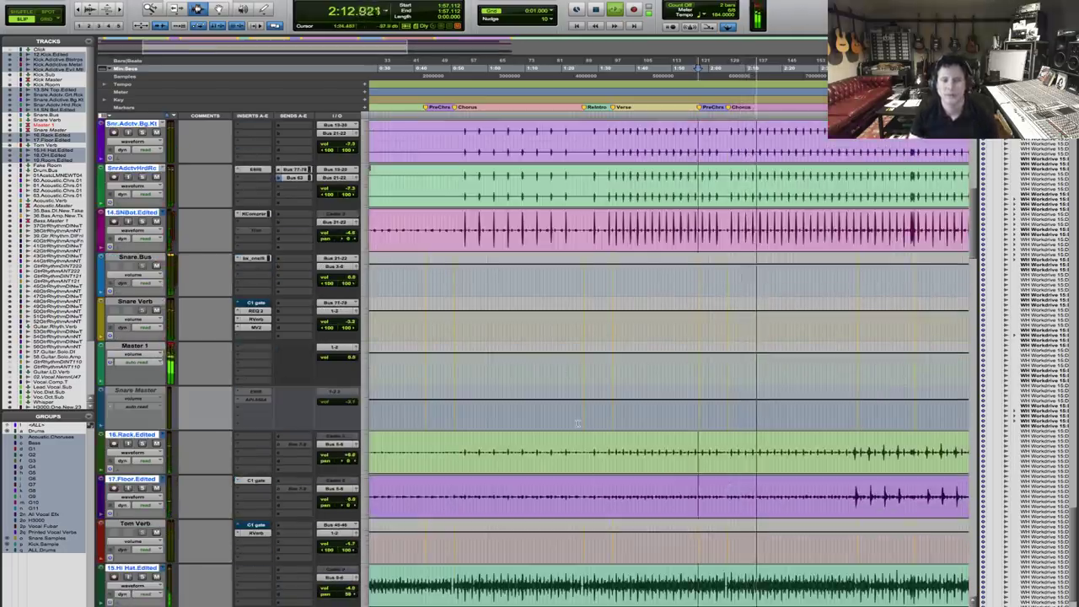
scroll(577, 423, down, 7)
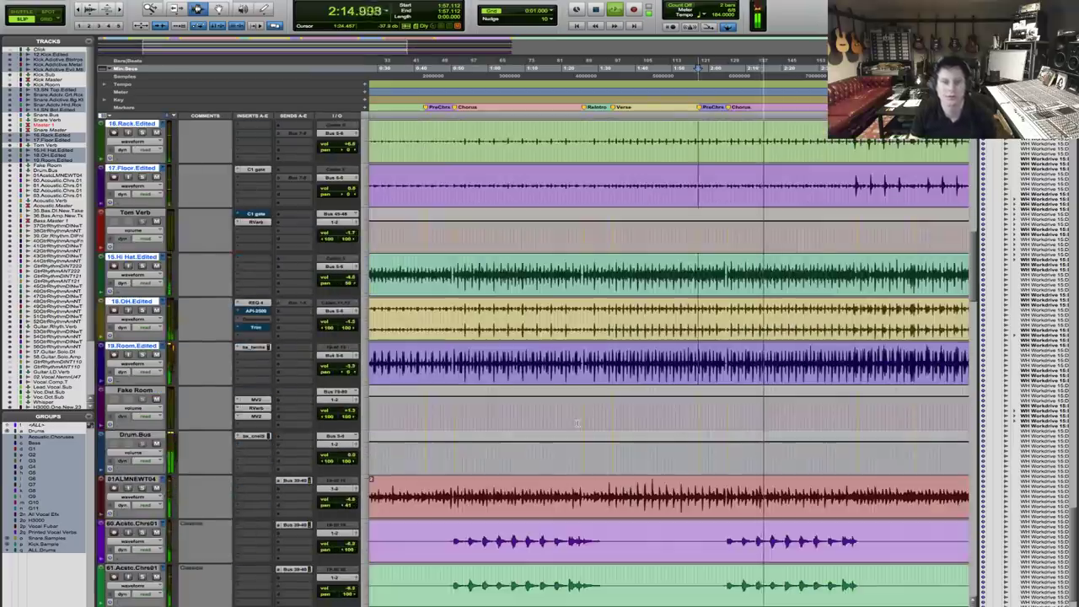
Solo the acoustic chorus guitars to check them alone during the chorus, and return to the full mix.
click(141, 533)
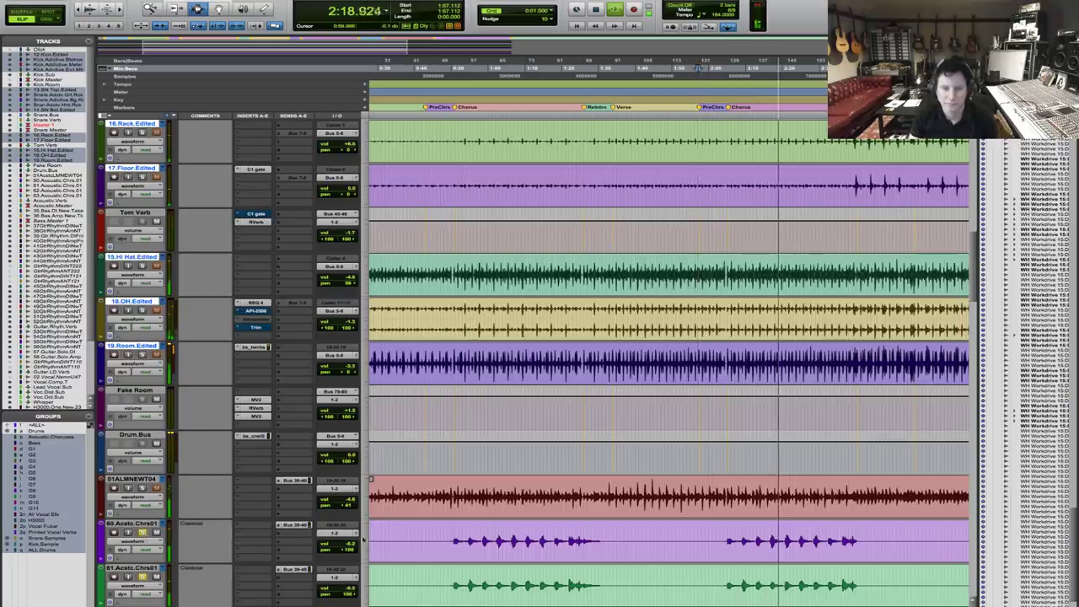
scroll(744, 474, down, 2)
key(ctrl+bracketright)
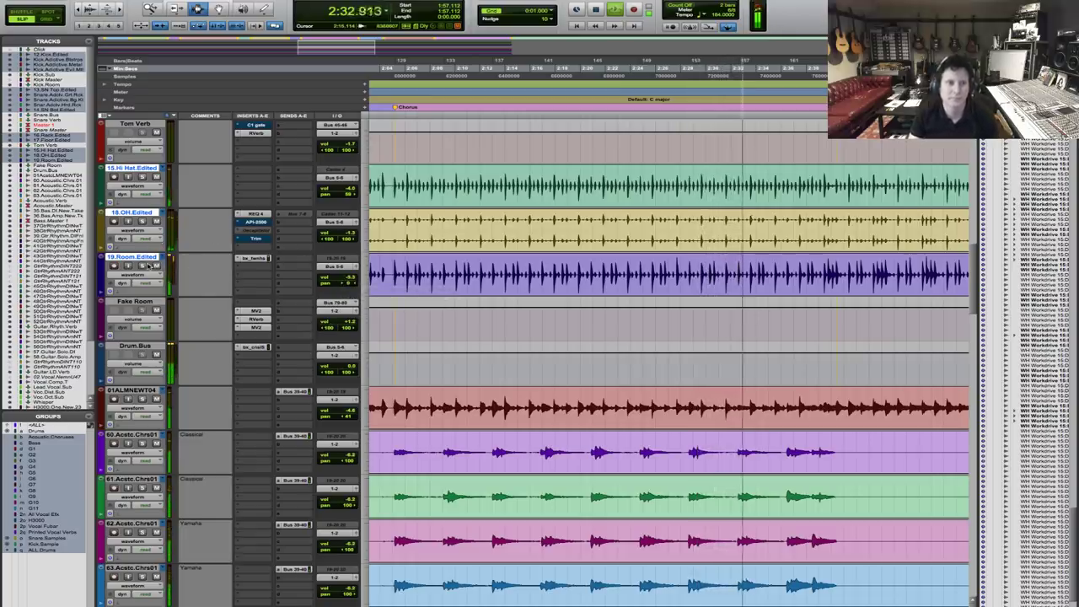
Solo 19.Room.Edited, set the playback start to 2:15.985 and insert the mono McDSP Revolver reverb below the track's existing plug-in.
click(144, 265)
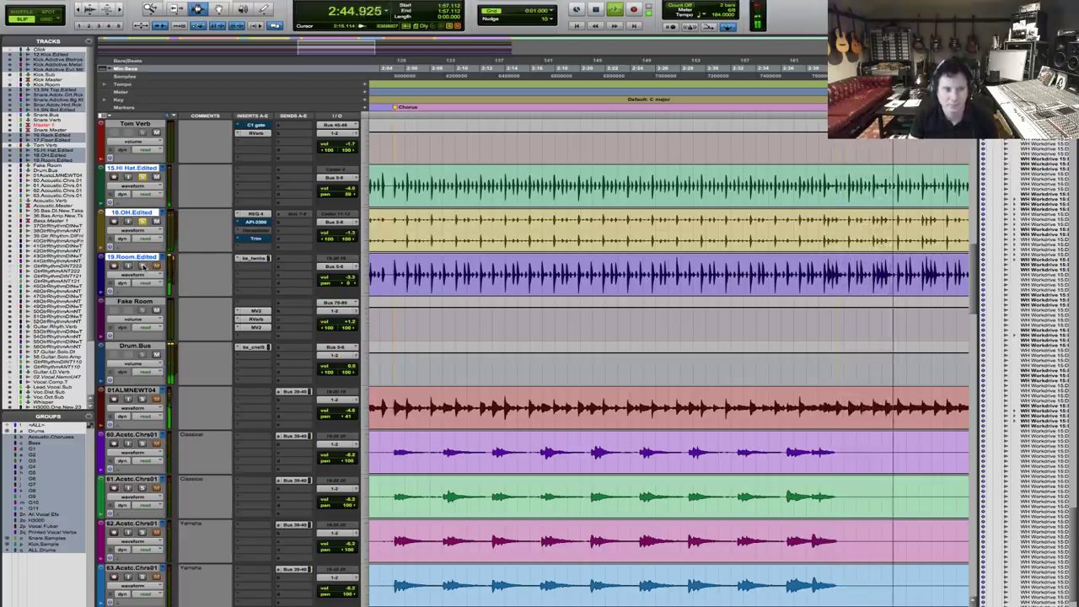
key(space)
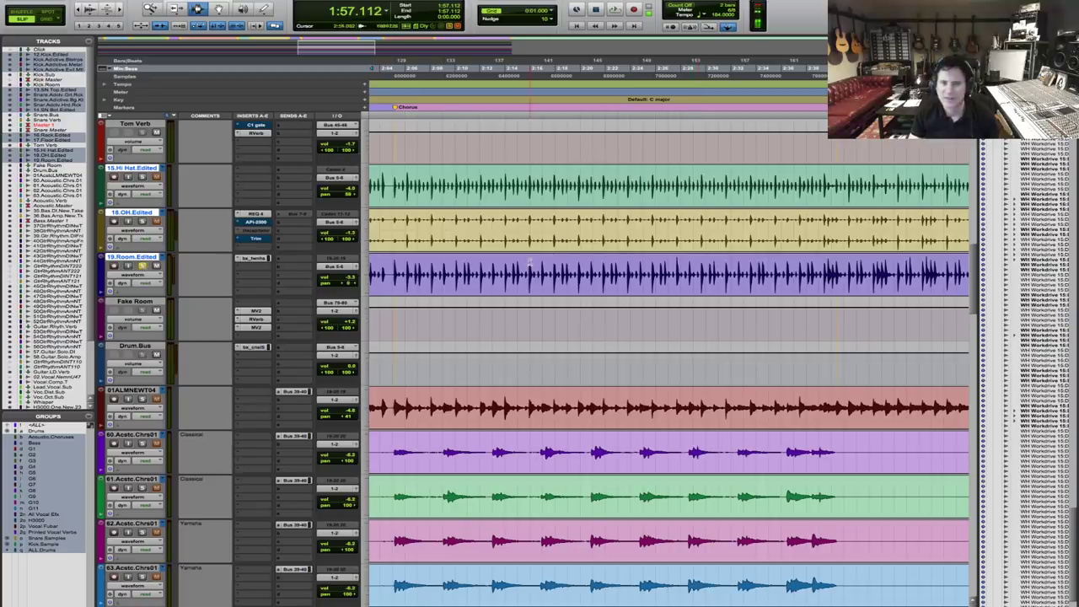
click(249, 269)
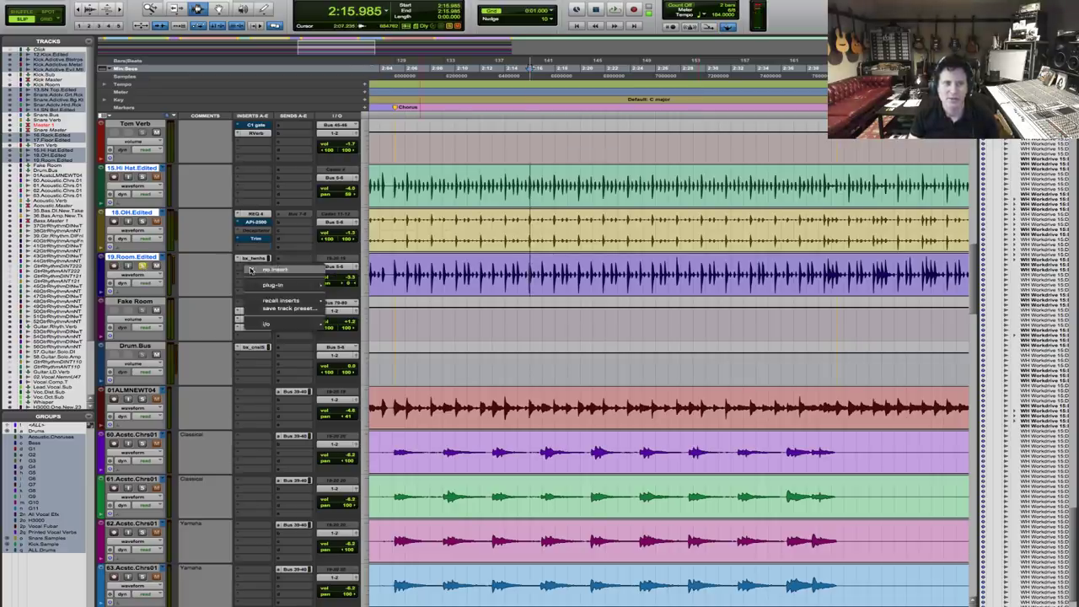
mouse_move(278, 285)
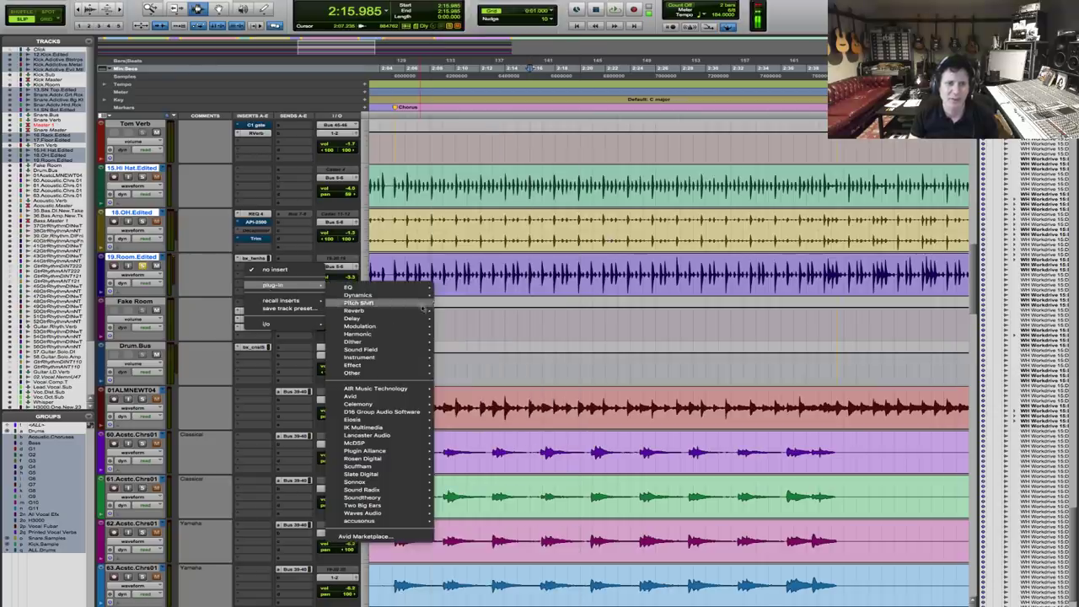
mouse_move(409, 314)
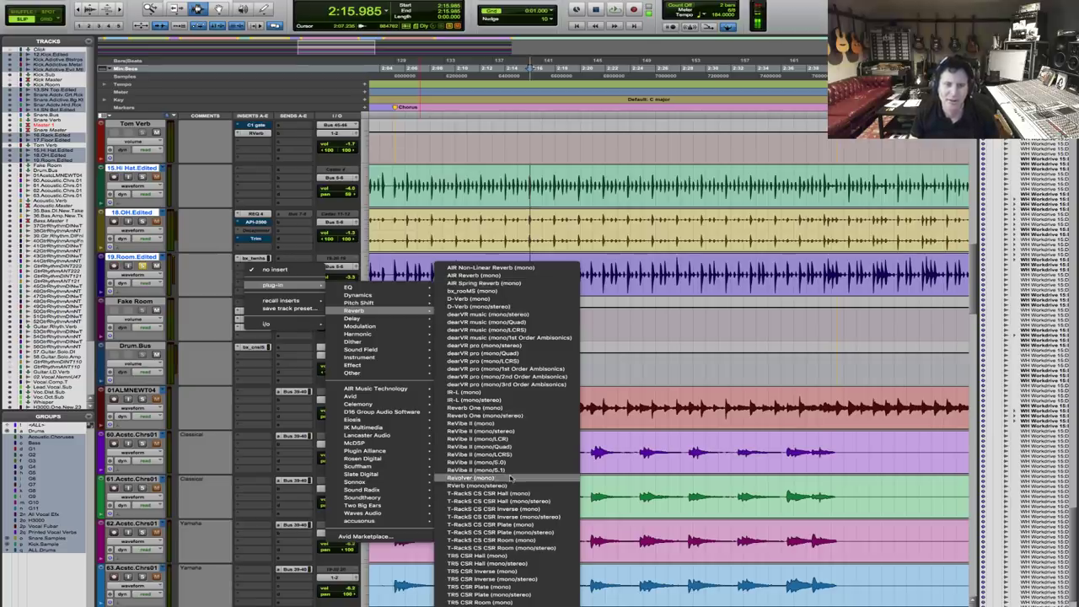
click(588, 164)
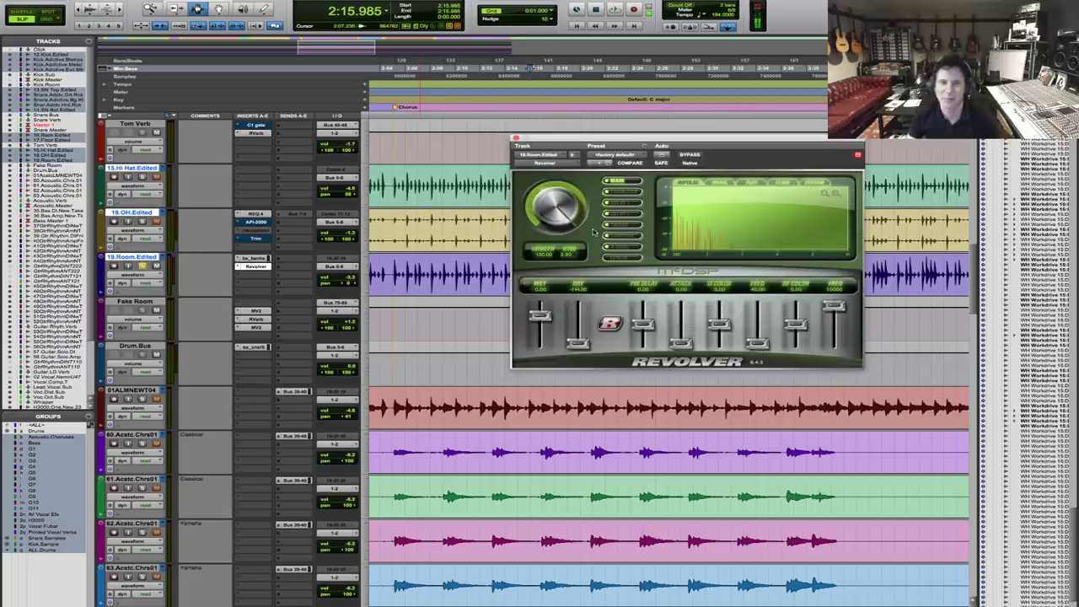
During playback from 2:15.985, set Revolver's length to about 29.5, lower LF Color to its minimum, raise HF Color slightly and reduce its frequency.
drag(643, 139, 587, 214)
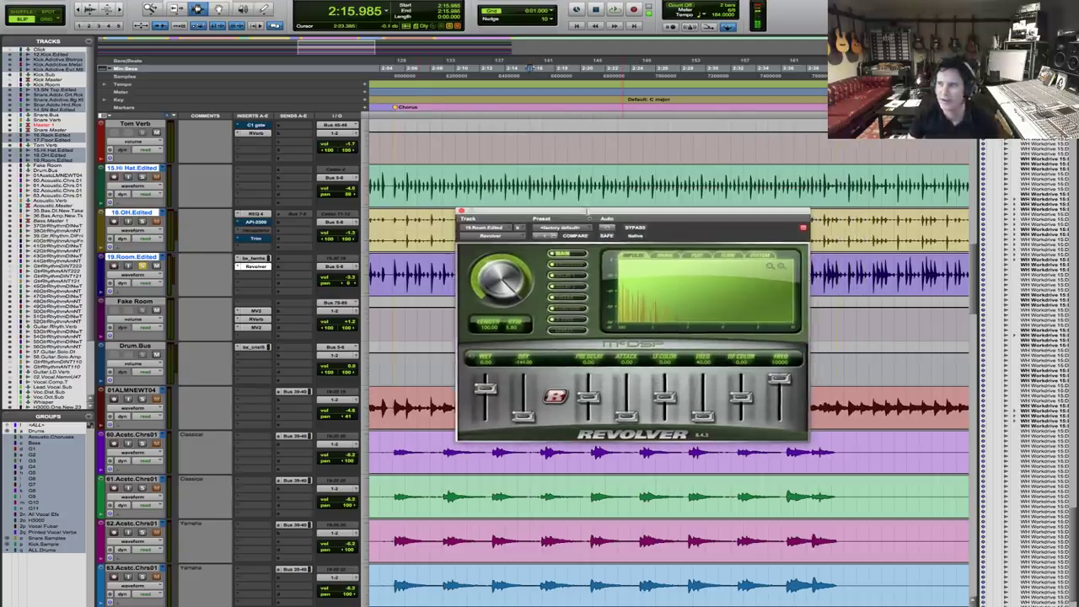
key(space)
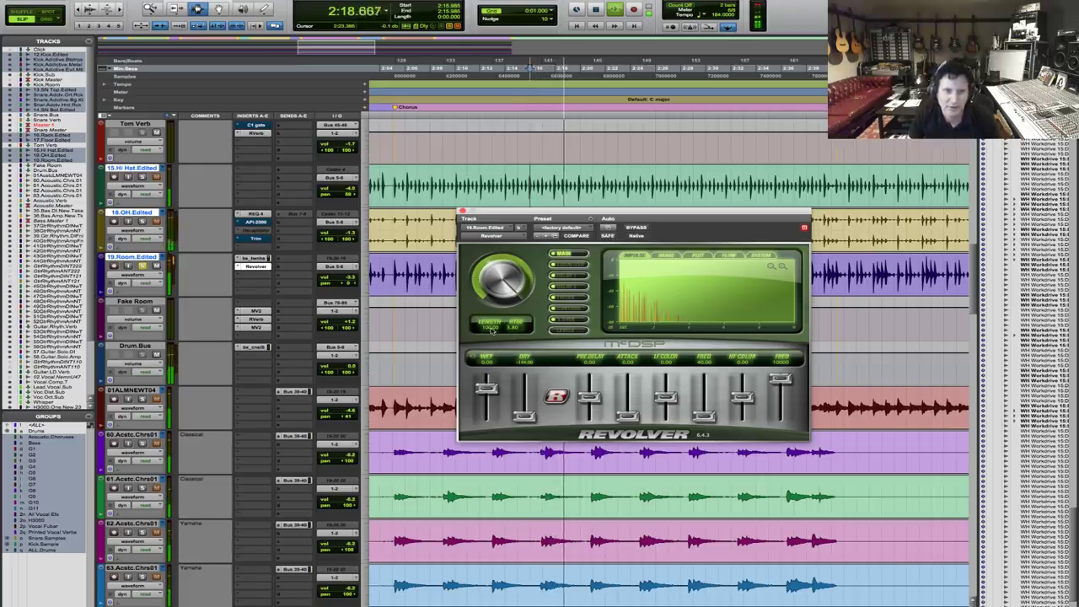
drag(493, 325, 492, 363)
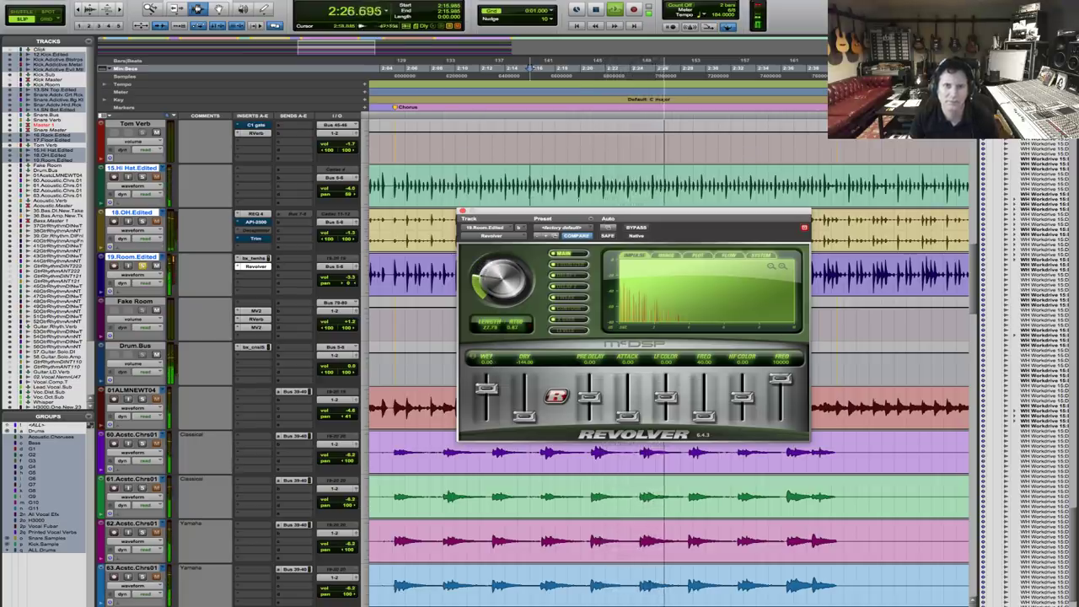
drag(492, 282, 492, 272)
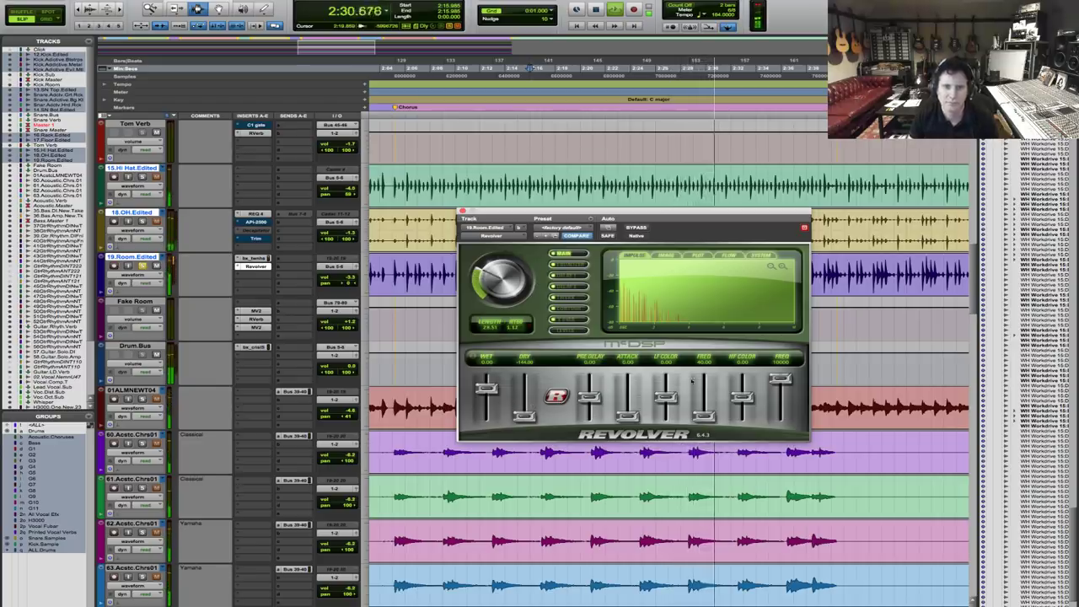
drag(666, 396, 778, 397)
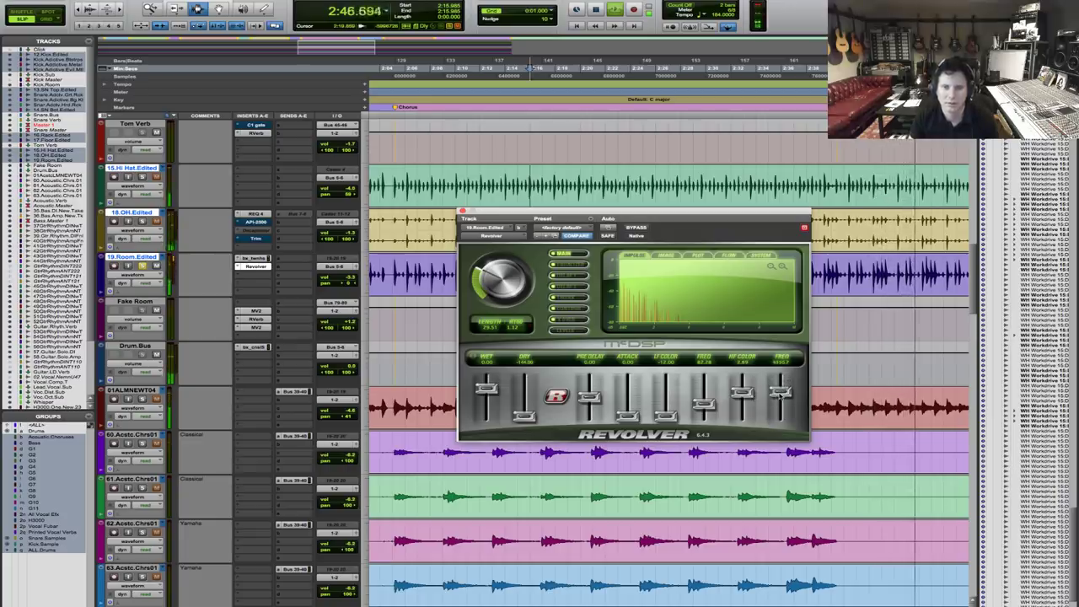
key(space)
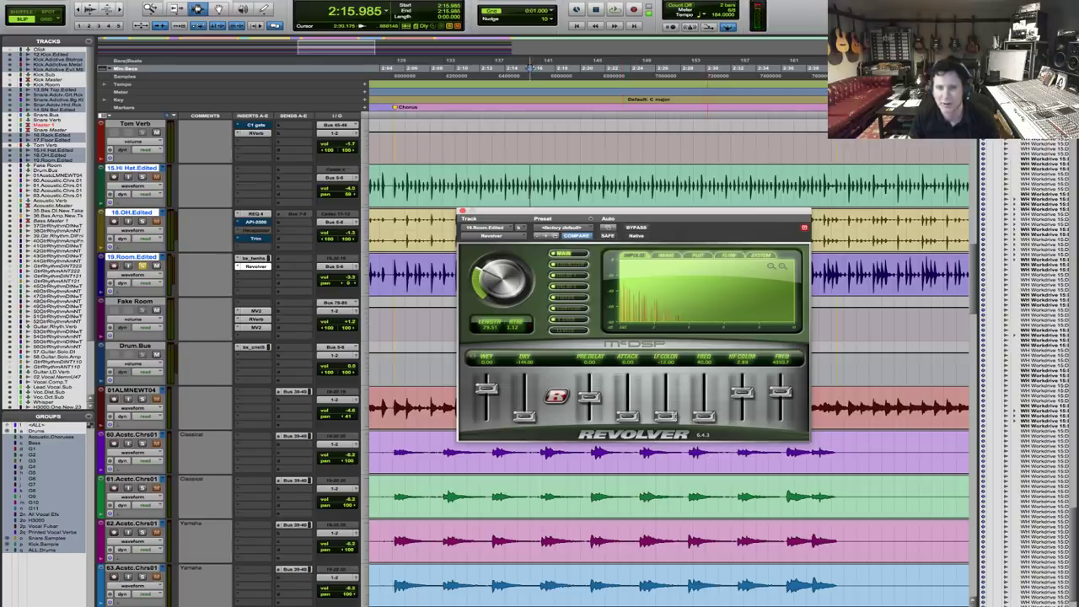
Raise Revolver's LF Color to its maximum and listen to the room reverb from 2:15.985.
key(space)
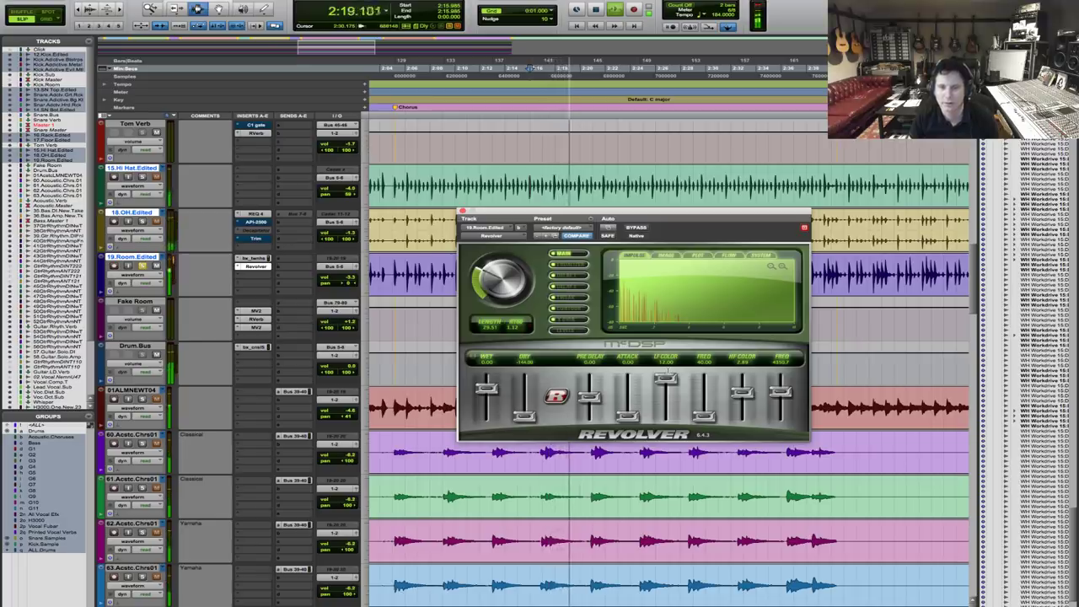
key(space)
key(space)
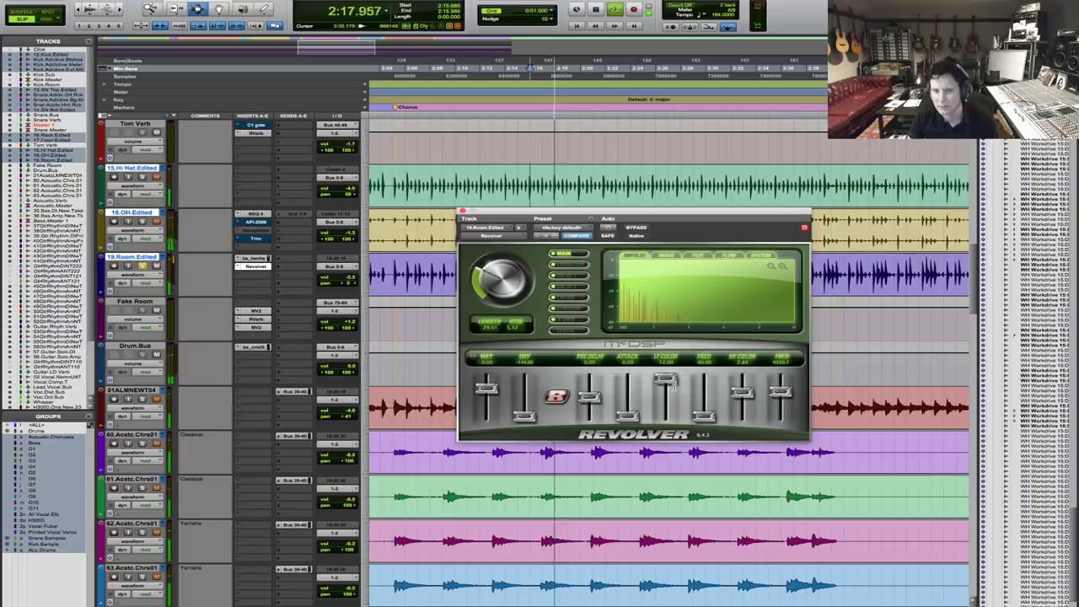
key(space)
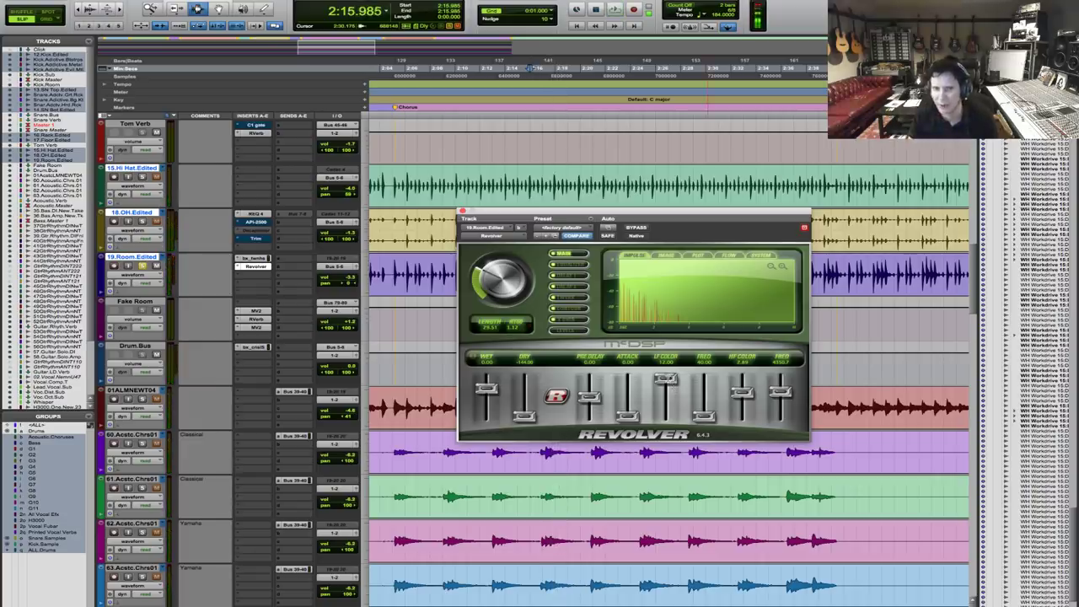
Try a much longer Revolver length, settle at about 31.5 with LF Color at minimum, reduce HF Color, and audition with hi-hat and overheads soloed.
key(space)
drag(502, 278, 502, 254)
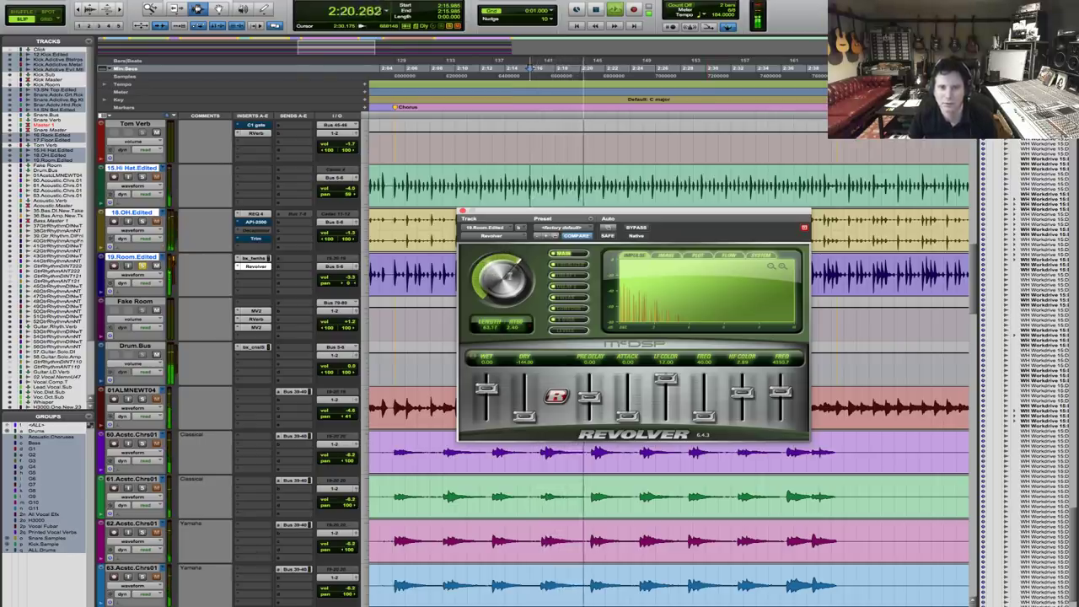
key(space)
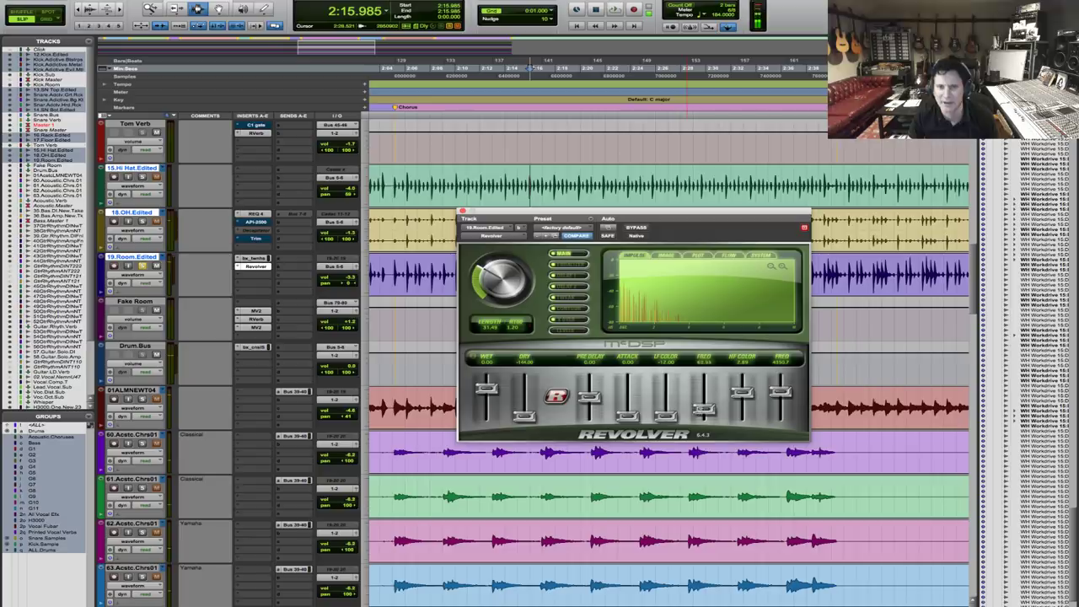
key(space)
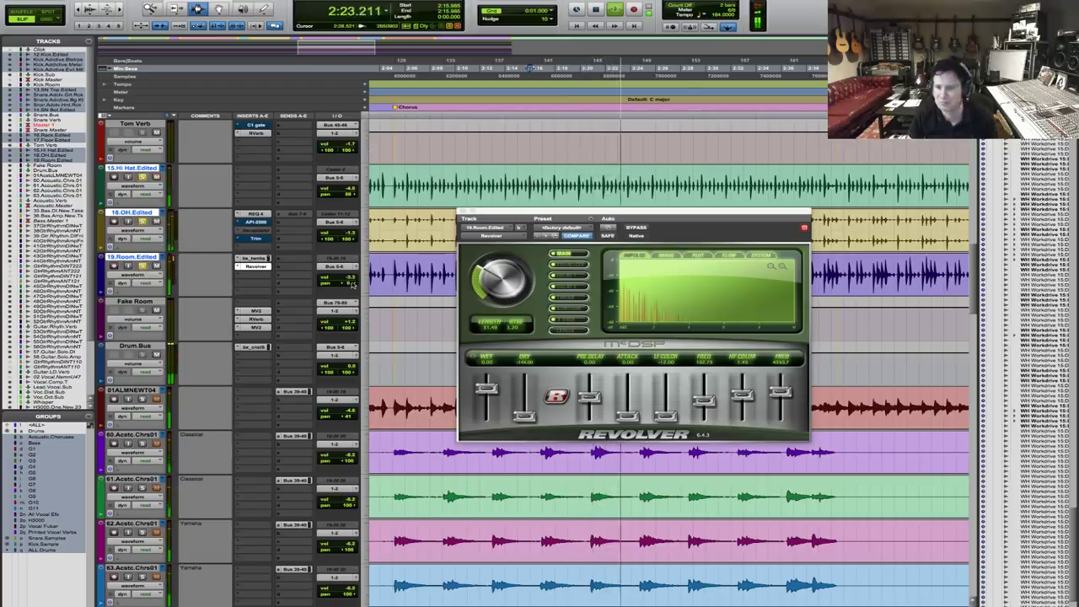
key(space)
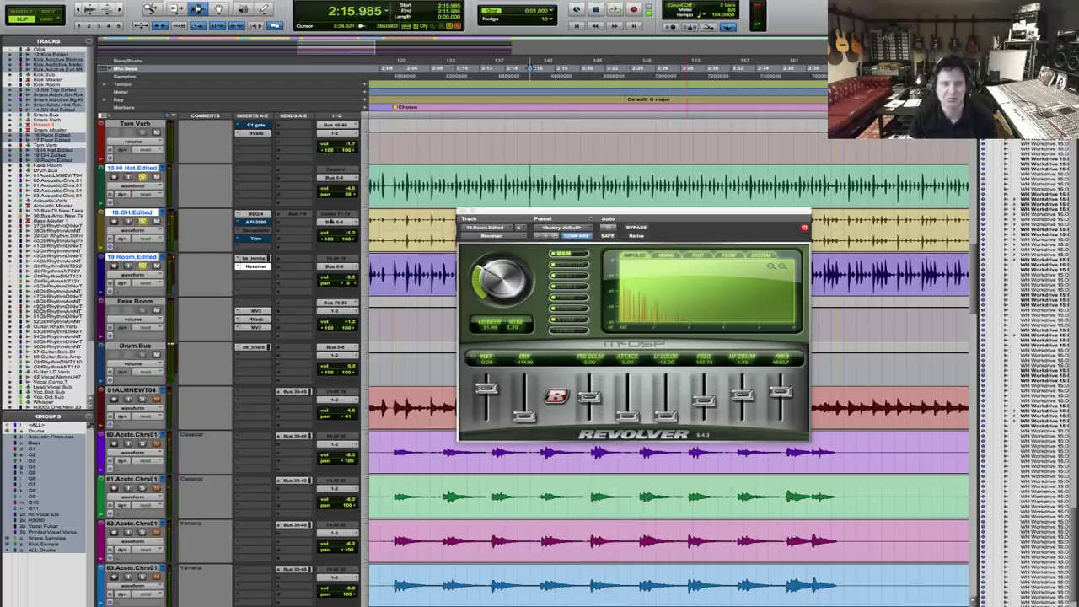
Make the Revolver reverb on 19.Room.Edited inactive and listen to the soloed hi-hat, overheads and room from 2:09.629.
ctrl+super+click(256, 267)
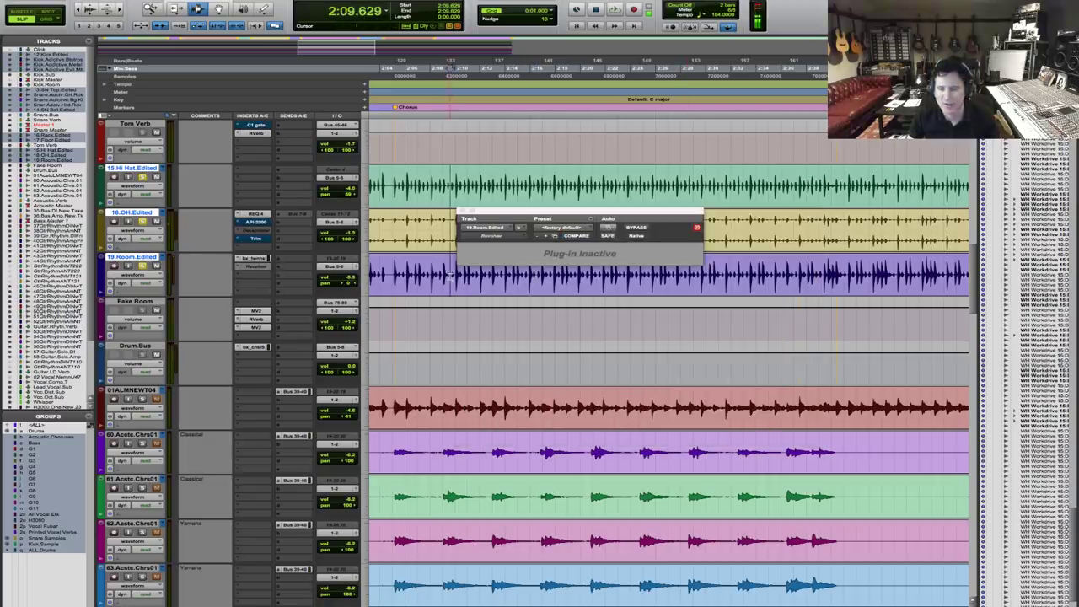
key(space)
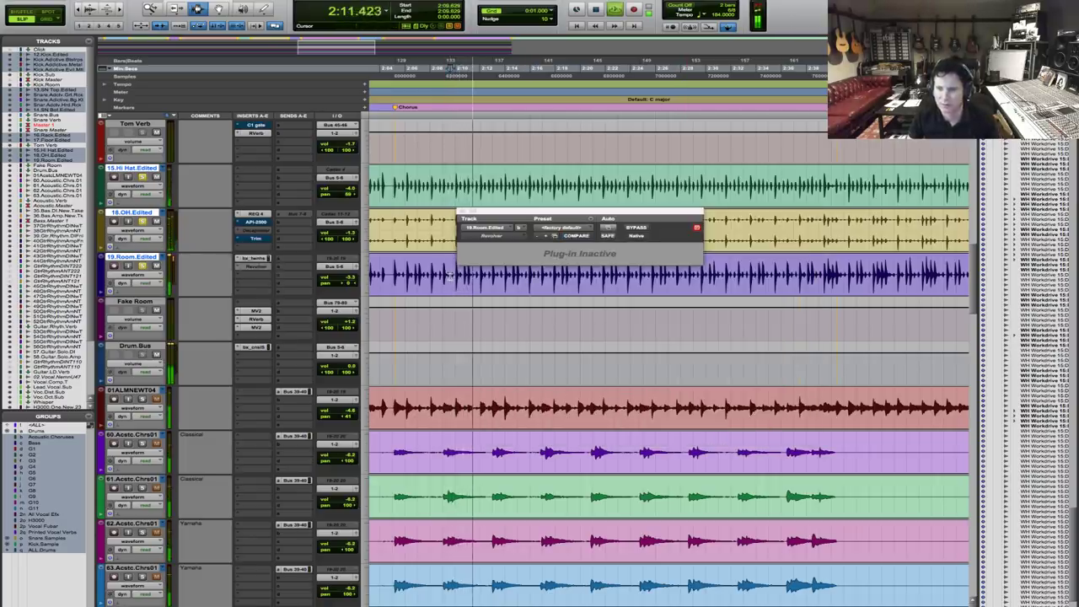
key(space)
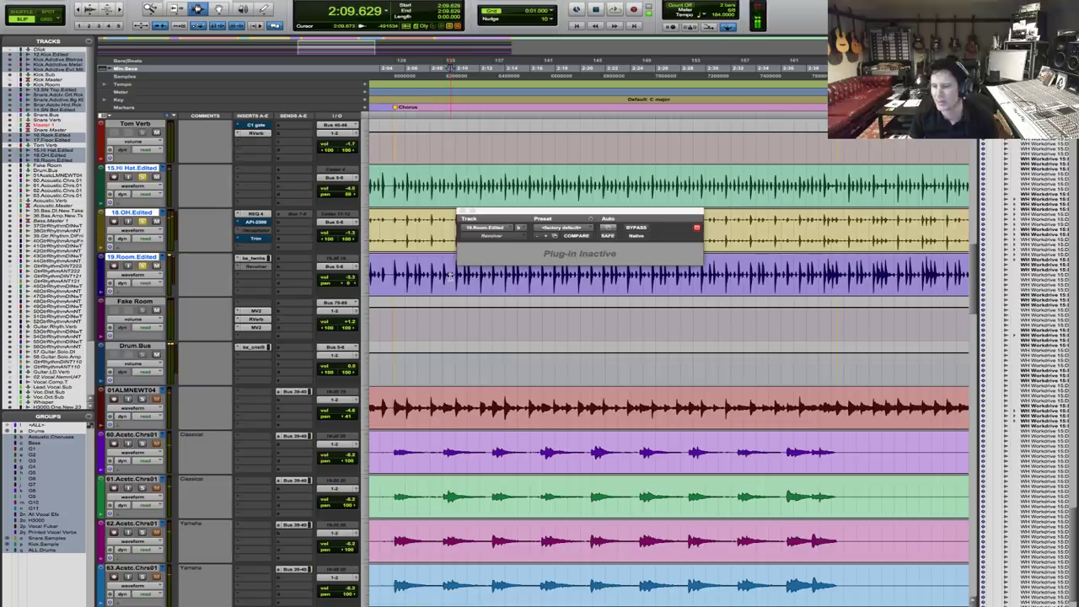
Compare the soloed hi-hat and overheads with 19.Room.Edited muted and unmuted, playing from 2:09.629.
key(space)
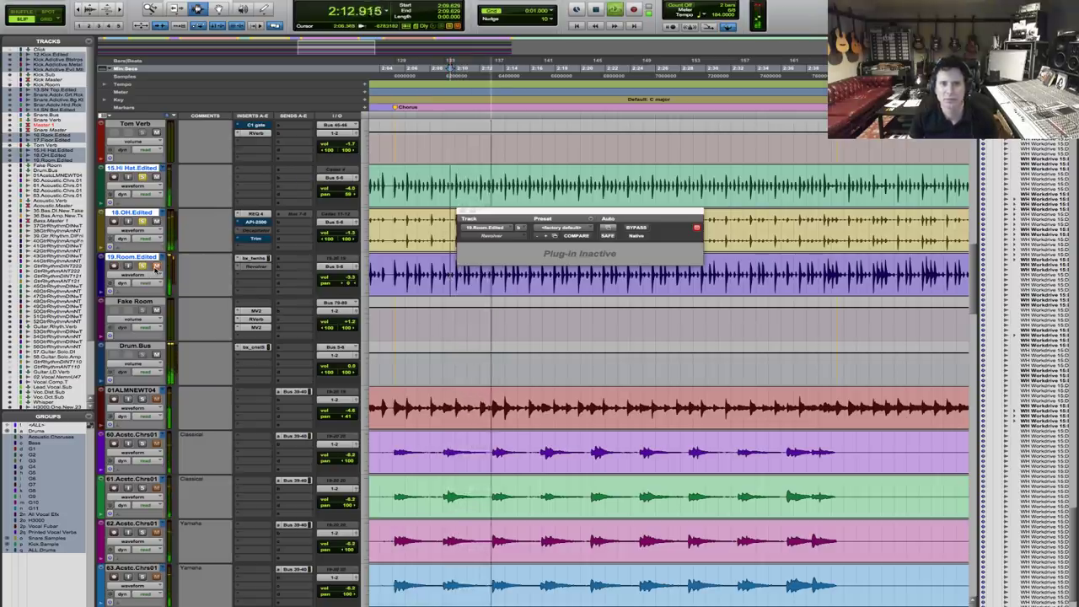
key(space)
key(space)
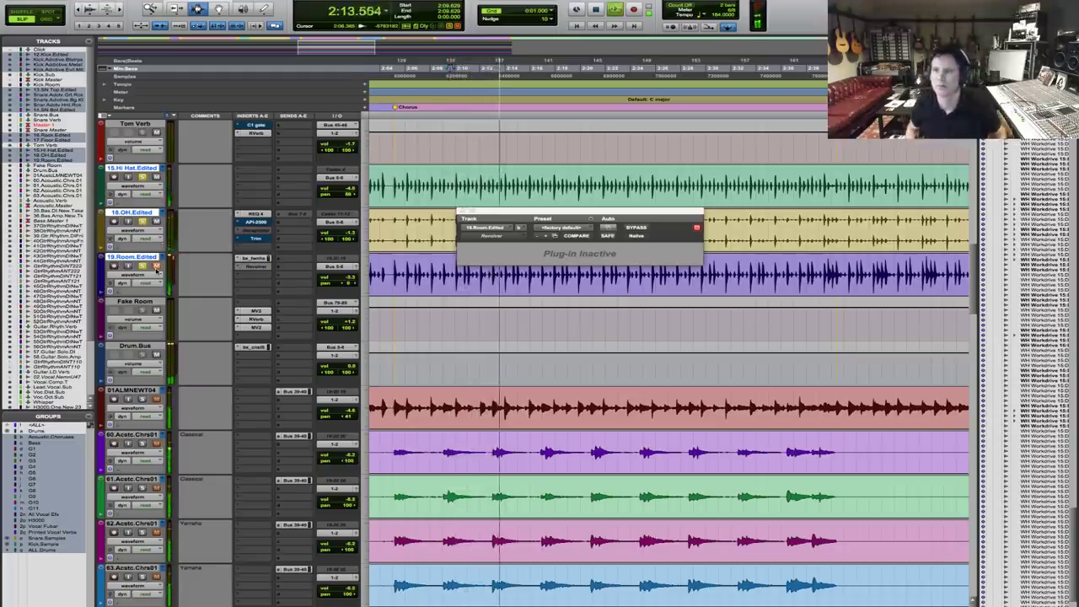
key(space)
key(space)
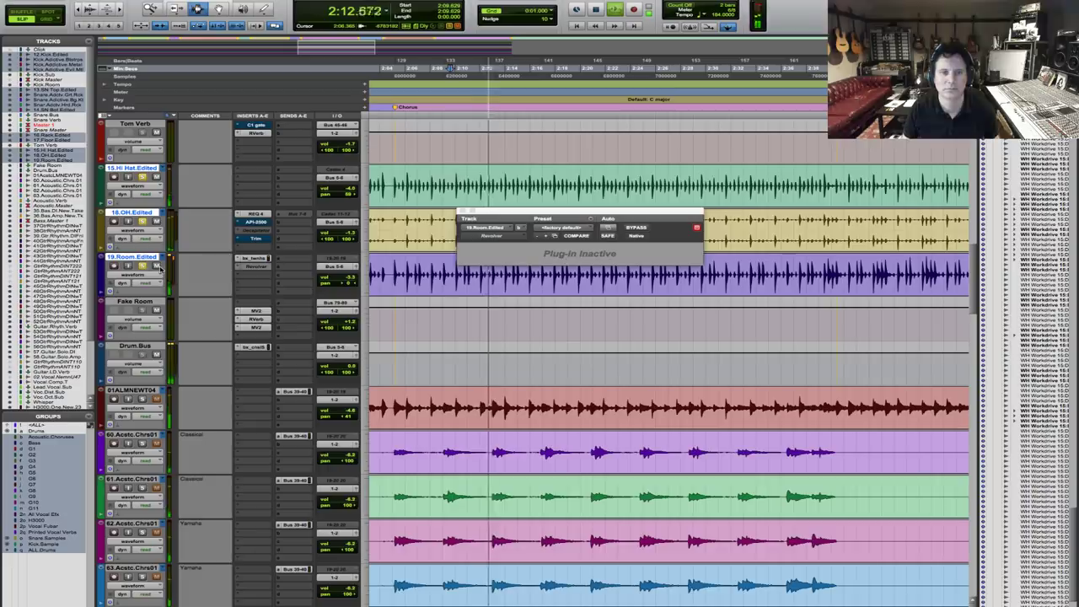
key(space)
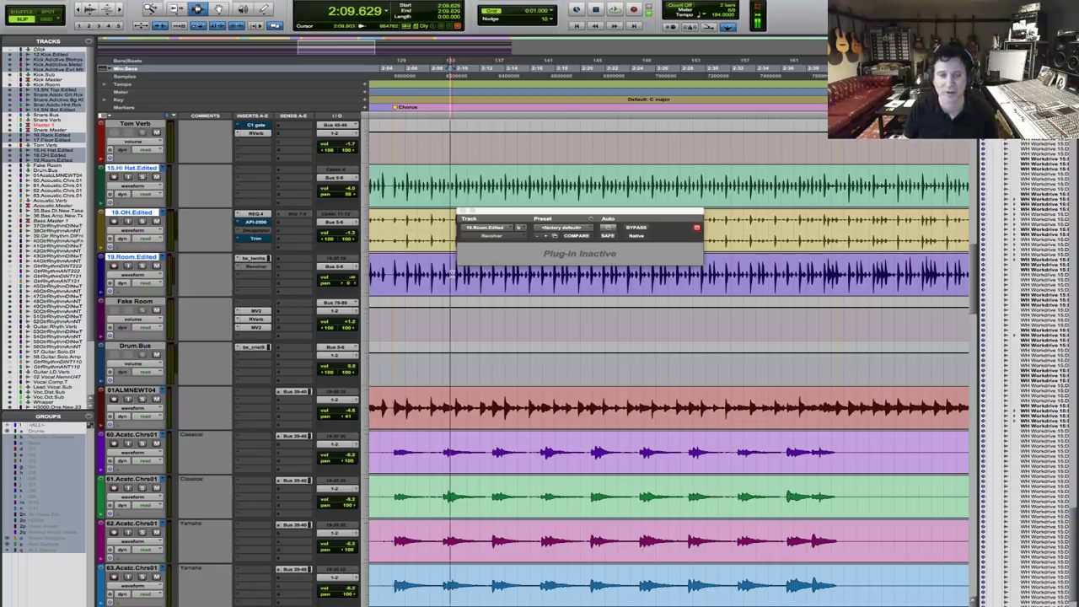
Bring 19.Room.Edited up from silence to a low level during full-mix playback, checking it against the kick and snare tracks.
key(space)
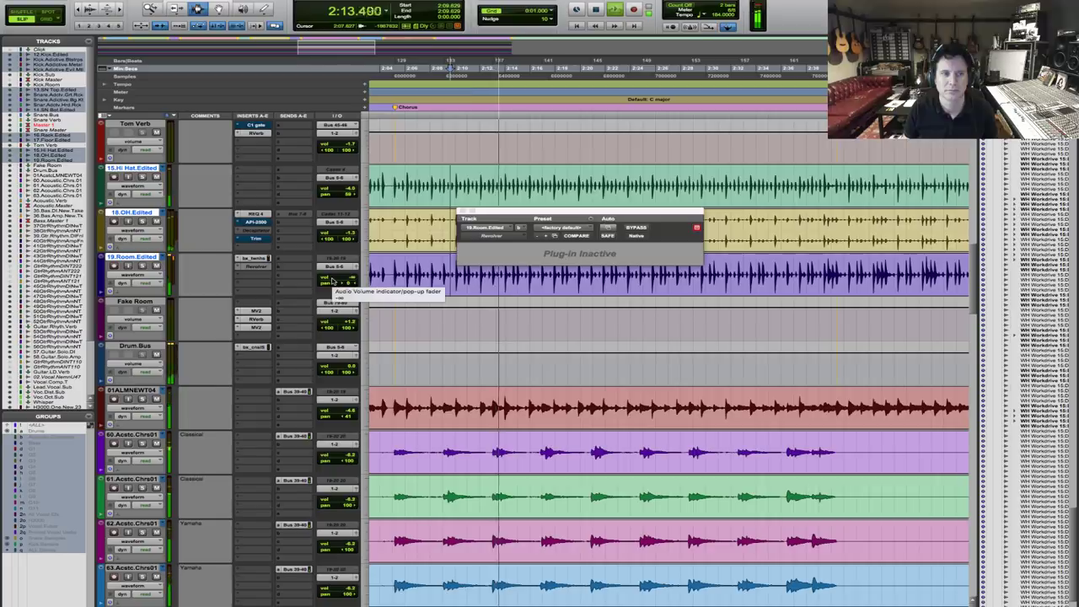
drag(336, 278, 339, 269)
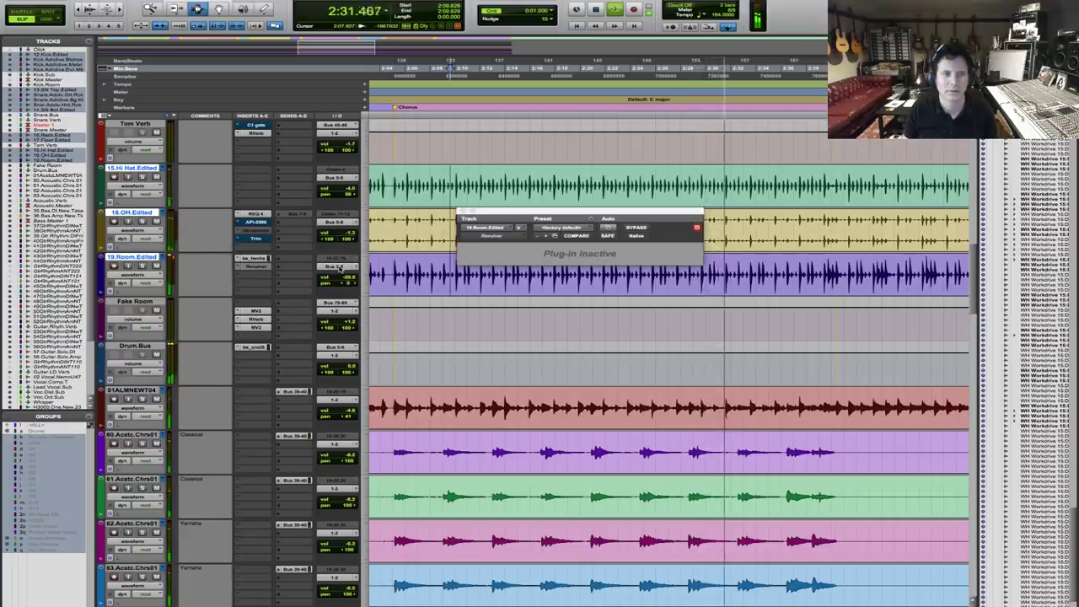
scroll(339, 269, up, 10)
scroll(369, 291, up, 5)
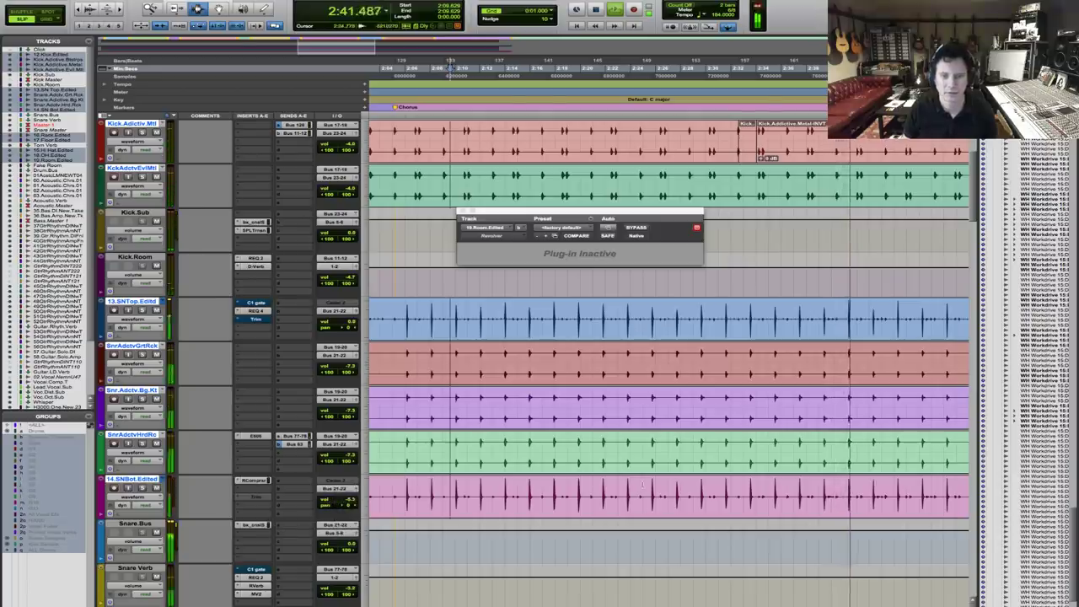
key(ctrl+bracketleft)
key(ctrl+bracketleft)
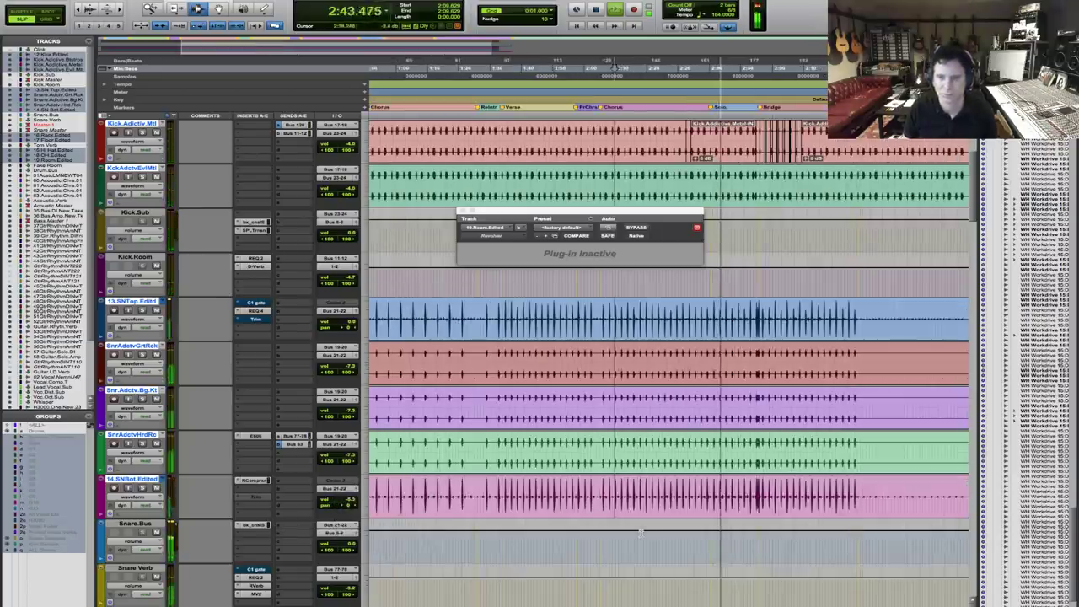
key(space)
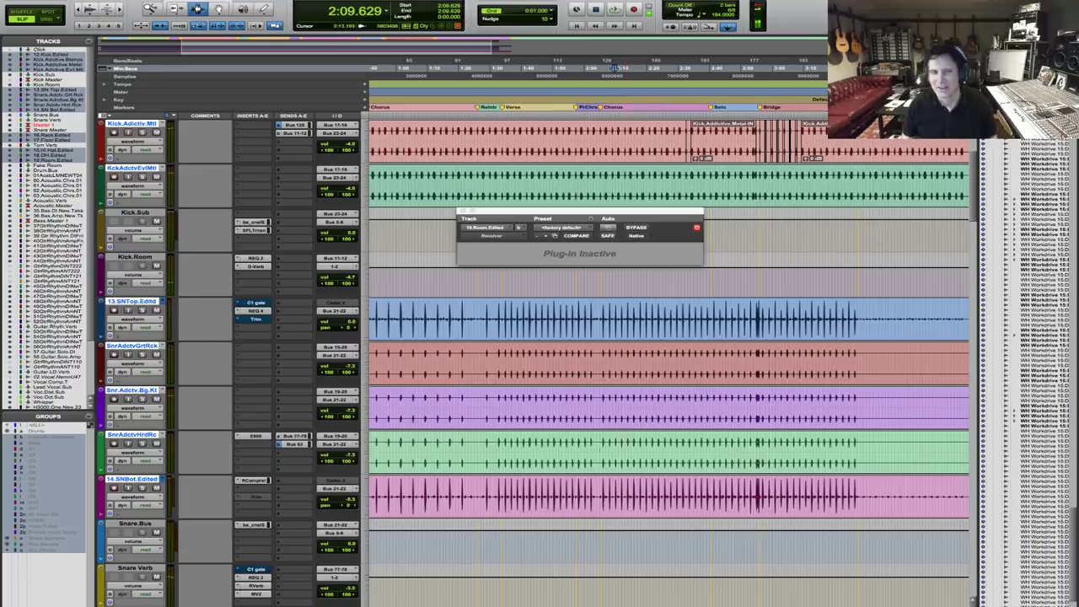
Set the playback start to 2:37.991 before the Solo and solo 16.Rack.Edited and 17.Floor.Edited to hear the tom hits.
click(546, 408)
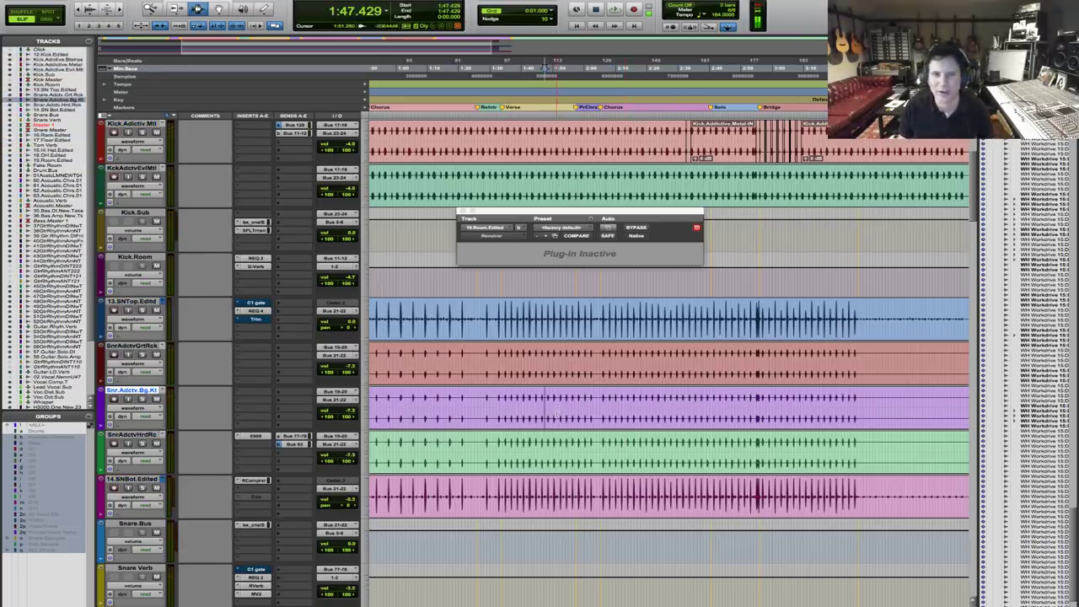
scroll(555, 413, up, 2)
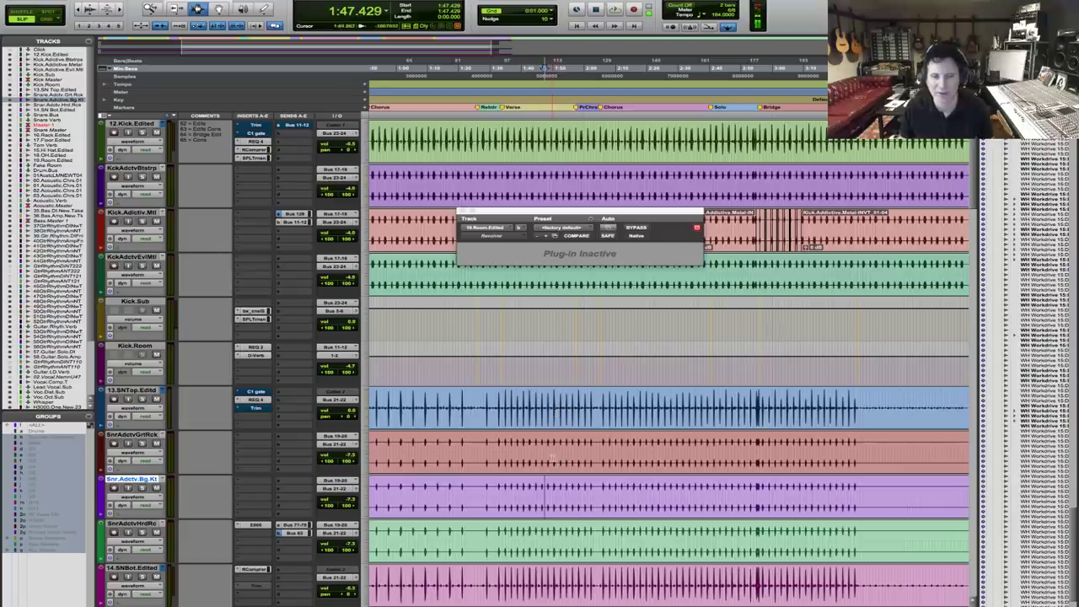
scroll(551, 456, down, 4)
scroll(551, 456, down, 5)
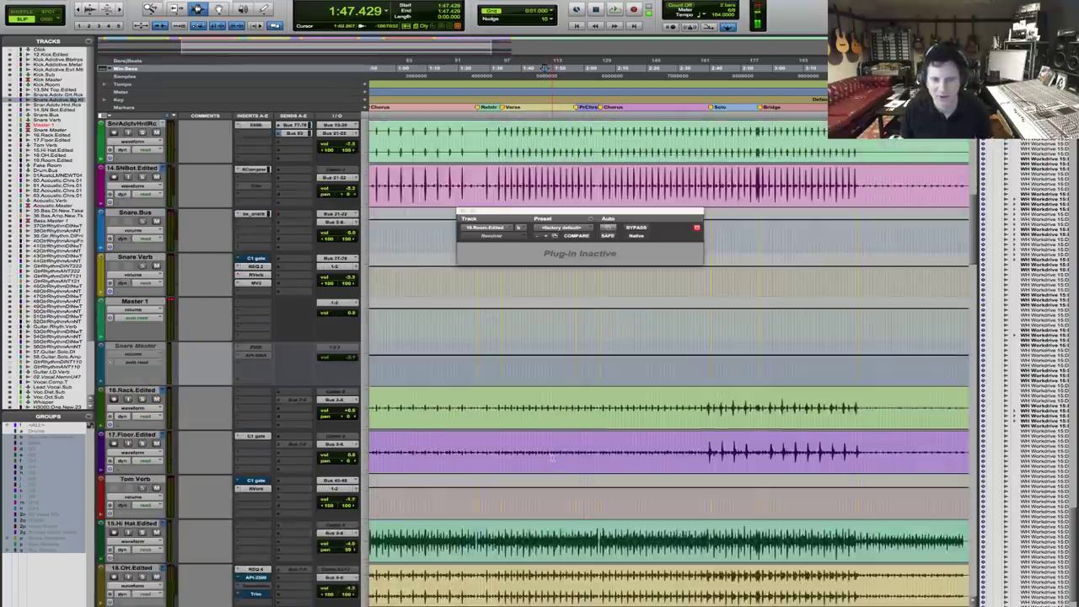
scroll(551, 459, down, 2)
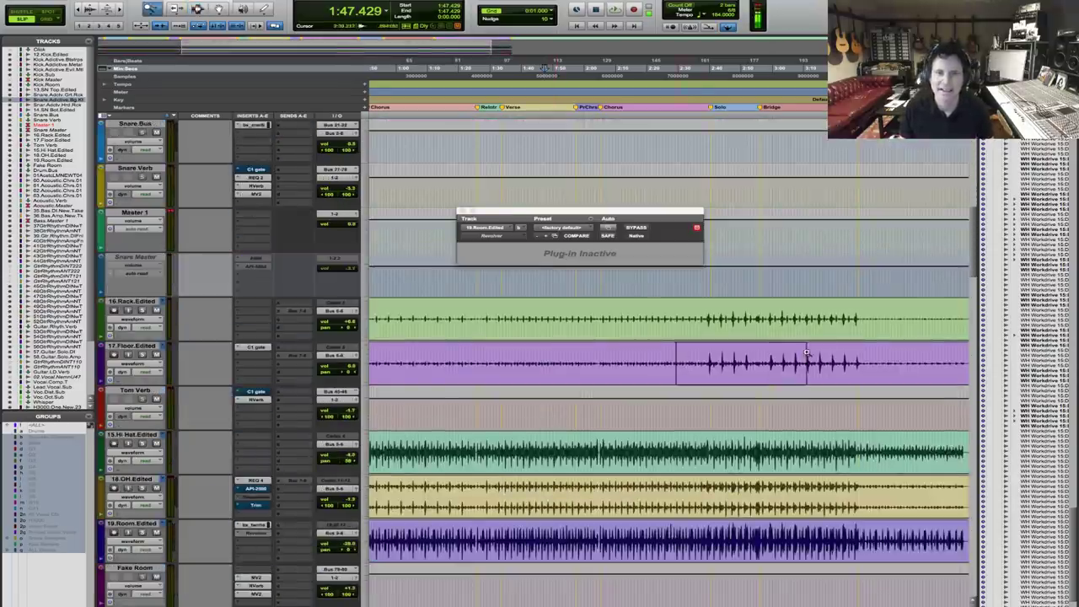
key(alt+f)
click(495, 320)
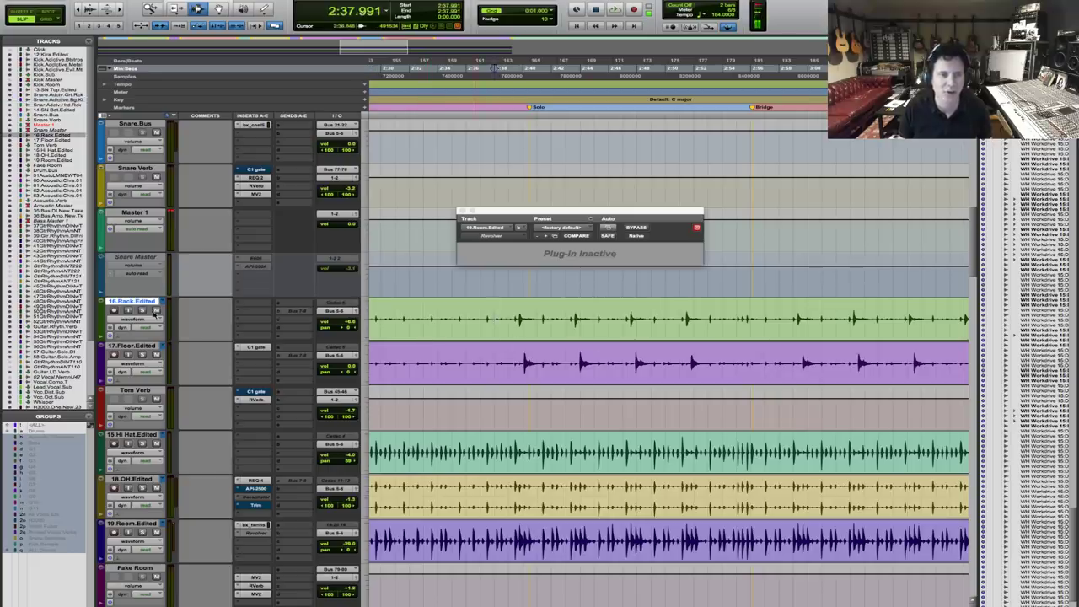
key(space)
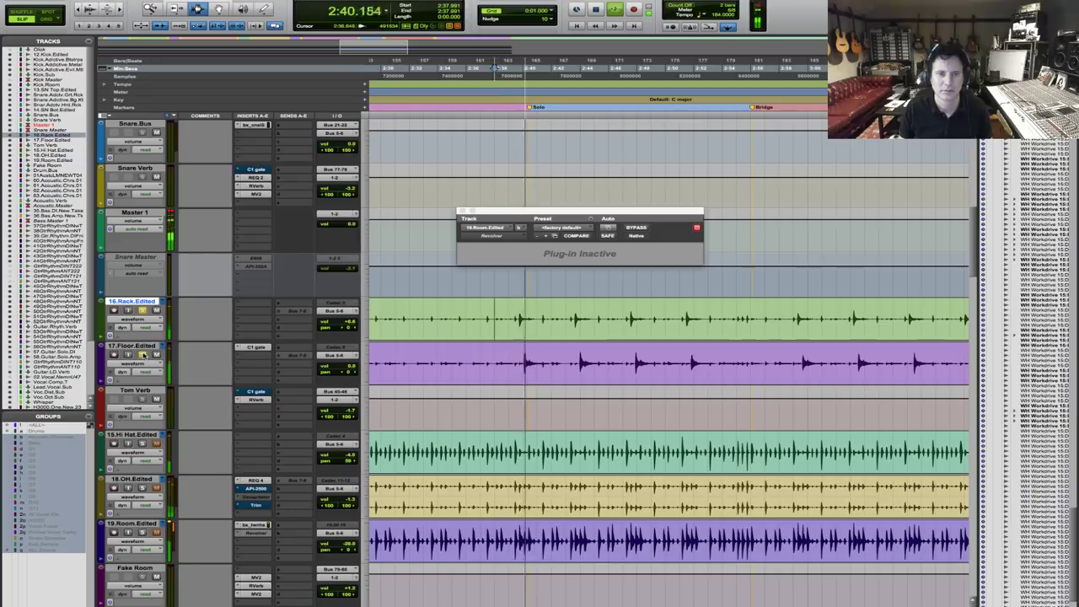
key(space)
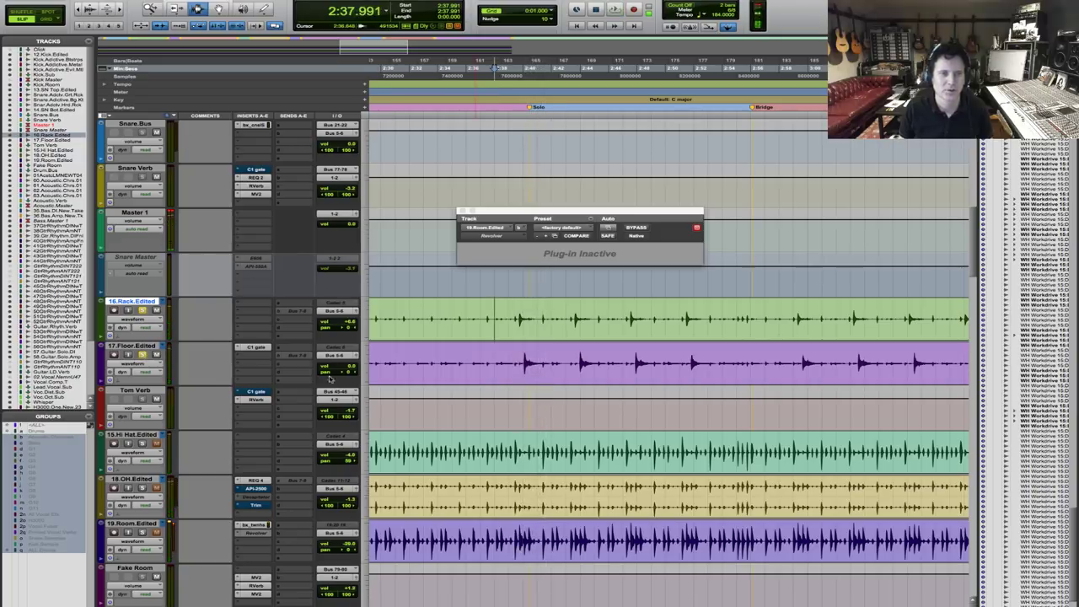
Pan 17.Floor.Edited to 54 and 16.Rack.Edited to 32 on the opposite side, and check them soloed and in the full mix.
drag(329, 375, 349, 333)
key(space)
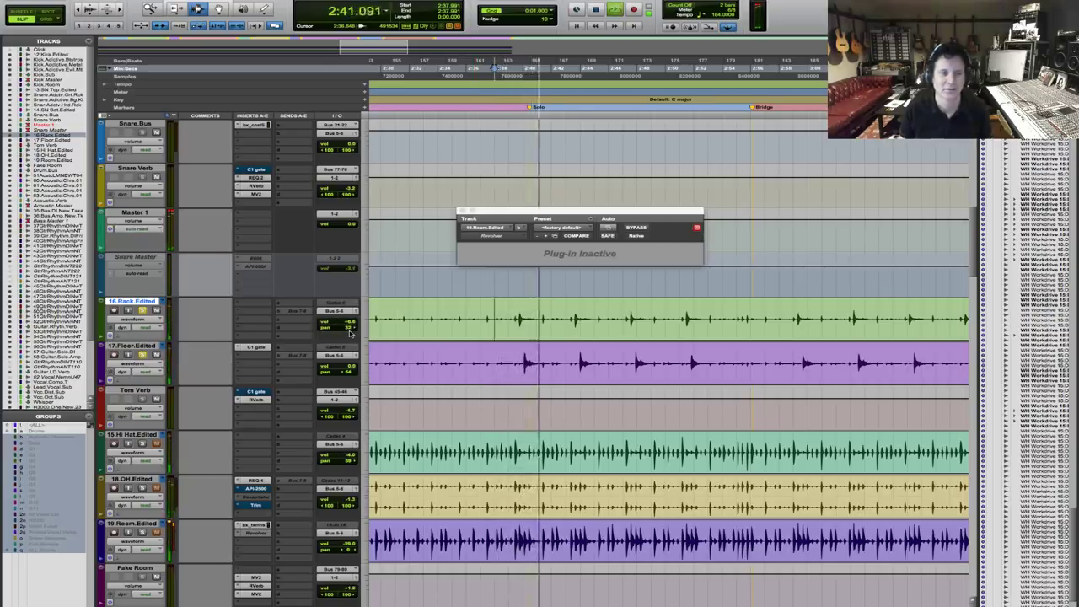
key(space)
key(space)
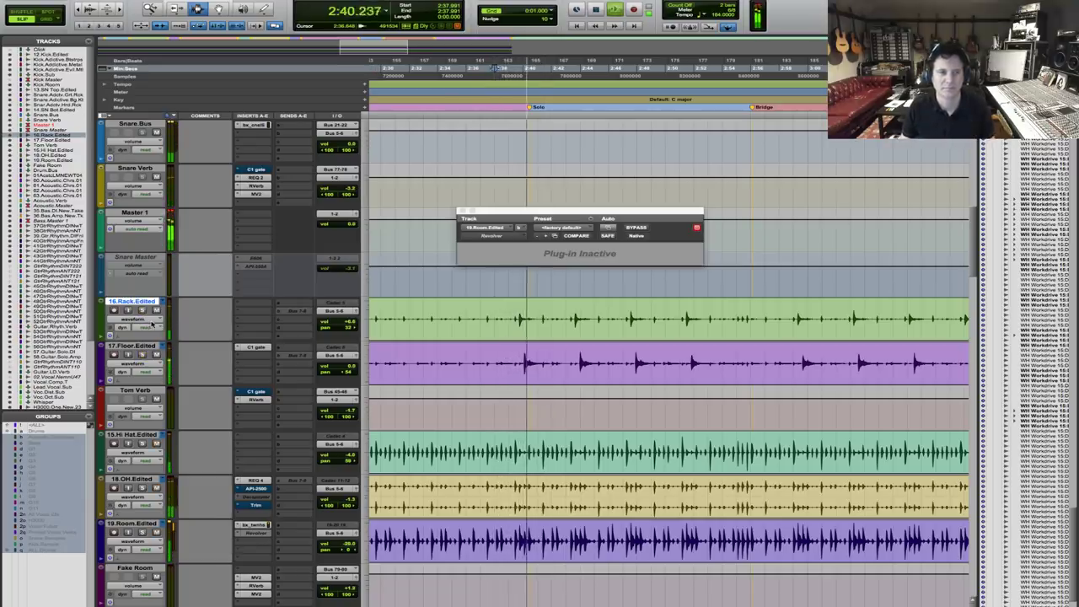
key(space)
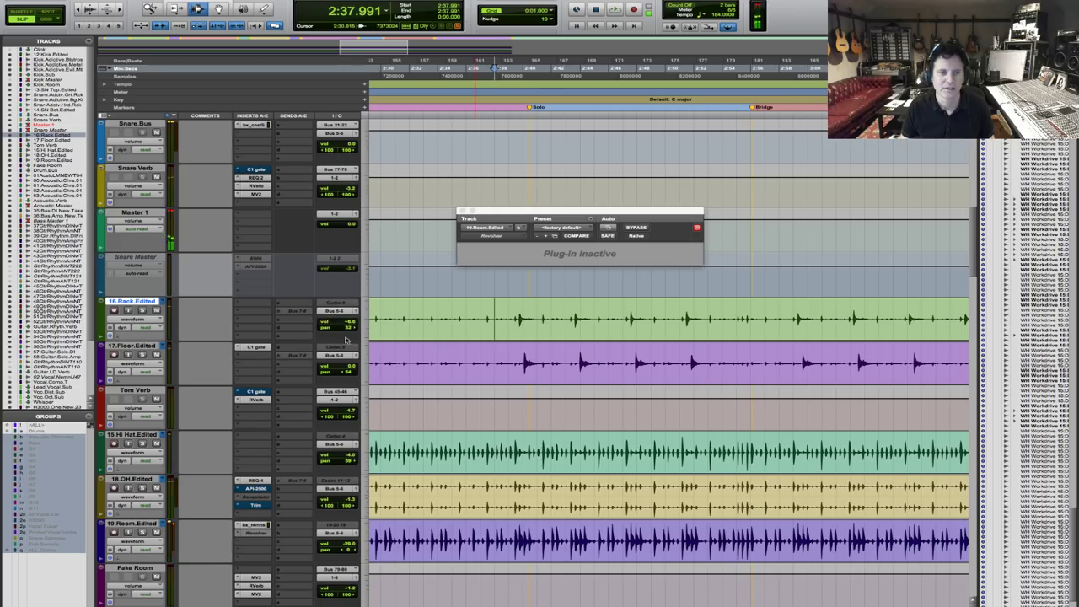
Raise 16.Rack.Edited to +7.2 and 17.Floor.Edited to +4.8 while playing the full mix from 2:37.991.
drag(347, 325, 349, 364)
key(space)
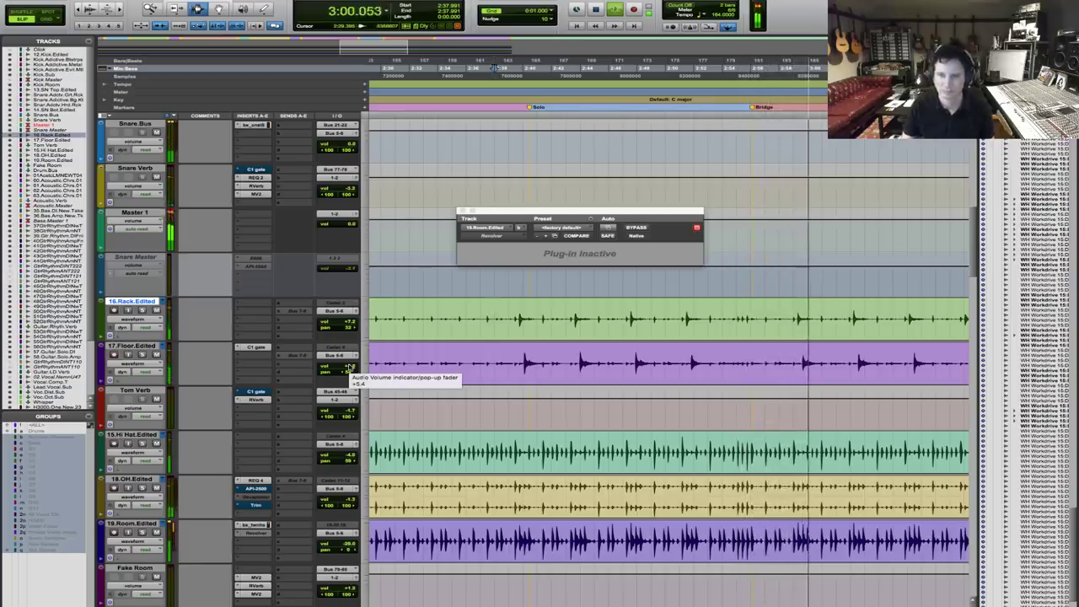
key(space)
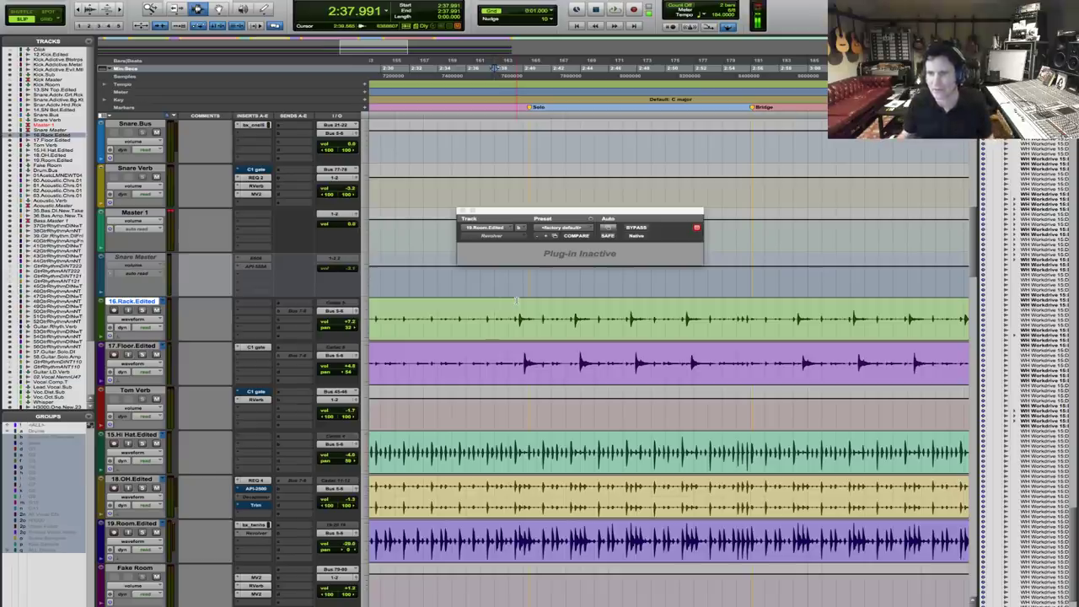
Frame the tom hits through the Solo and Bridge and set the playback start to 2:38.959 on 16.Rack.Edited.
key(r)
key(r)
key(F5)
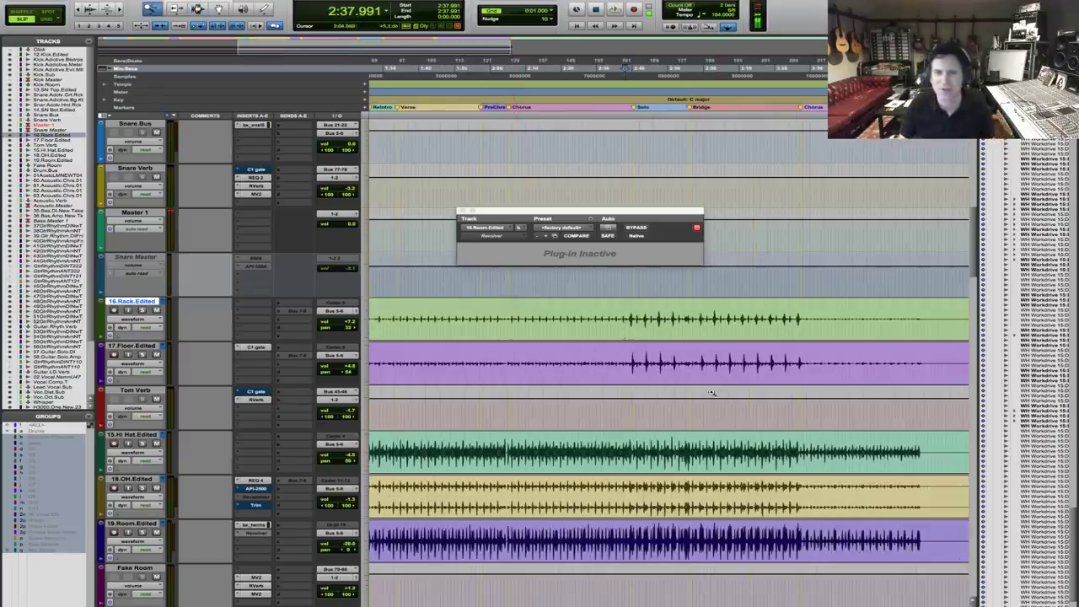
drag(621, 320, 878, 340)
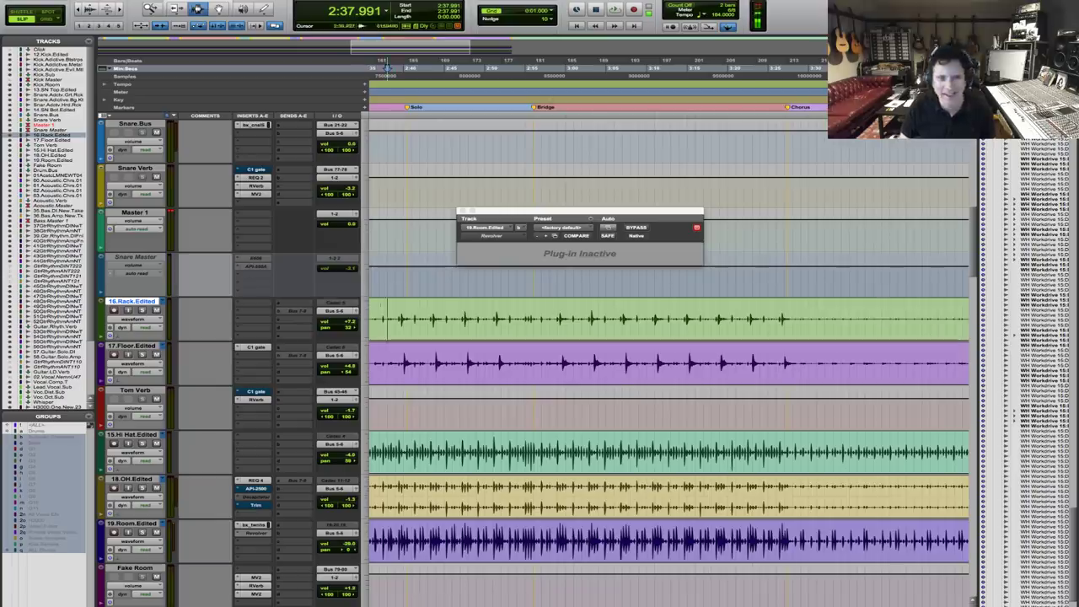
click(393, 319)
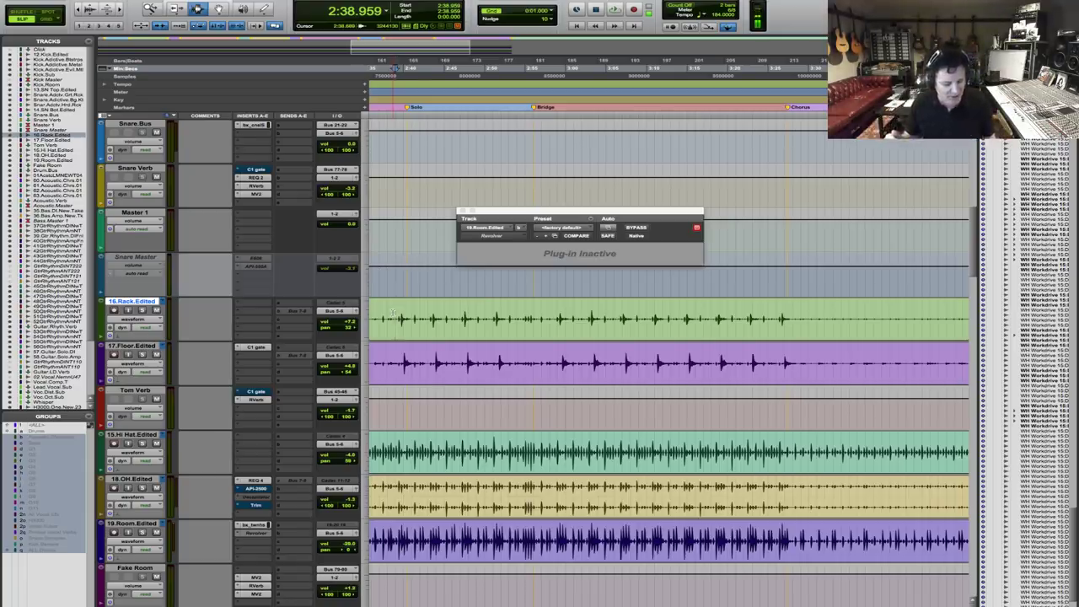
key(super+bracketleft)
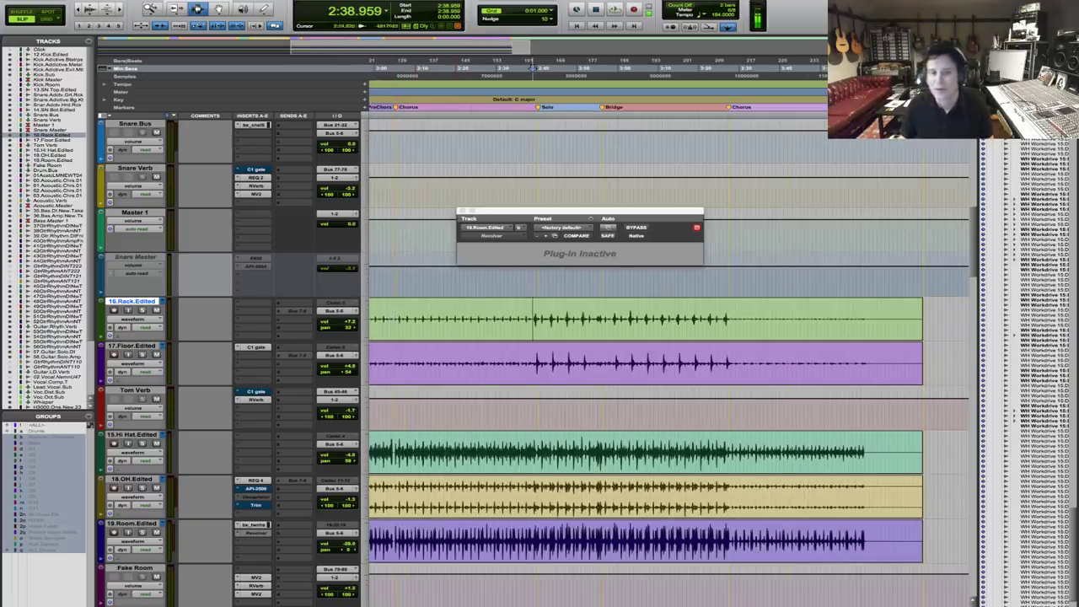
Zoom in on the first tom hits around the Solo marker and set the playback start to 2:37.252 on 16.Rack.Edited.
drag(490, 320, 740, 321)
key(alt+f)
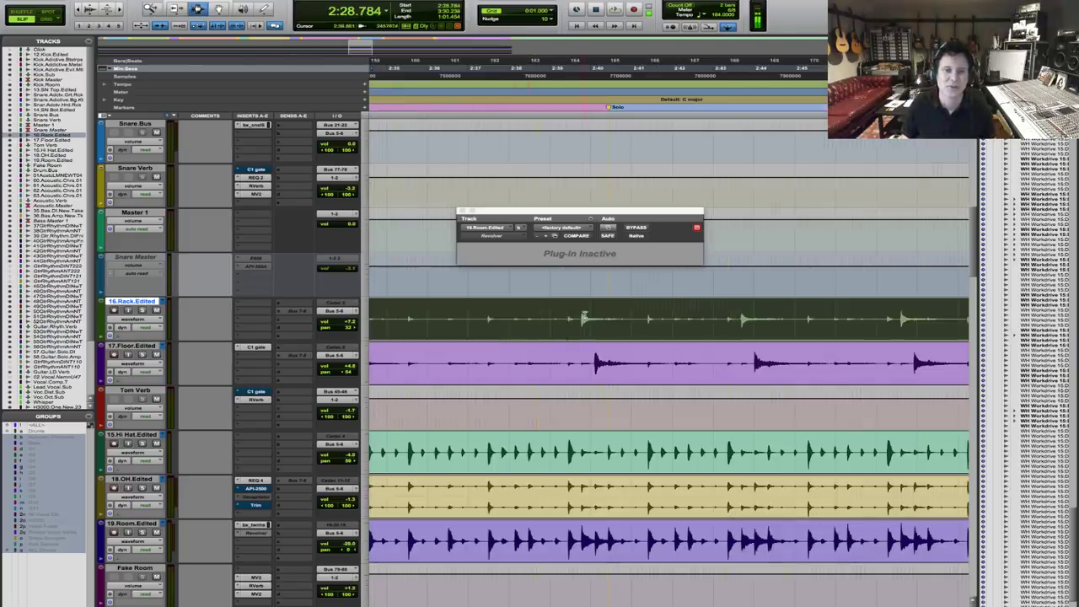
click(478, 320)
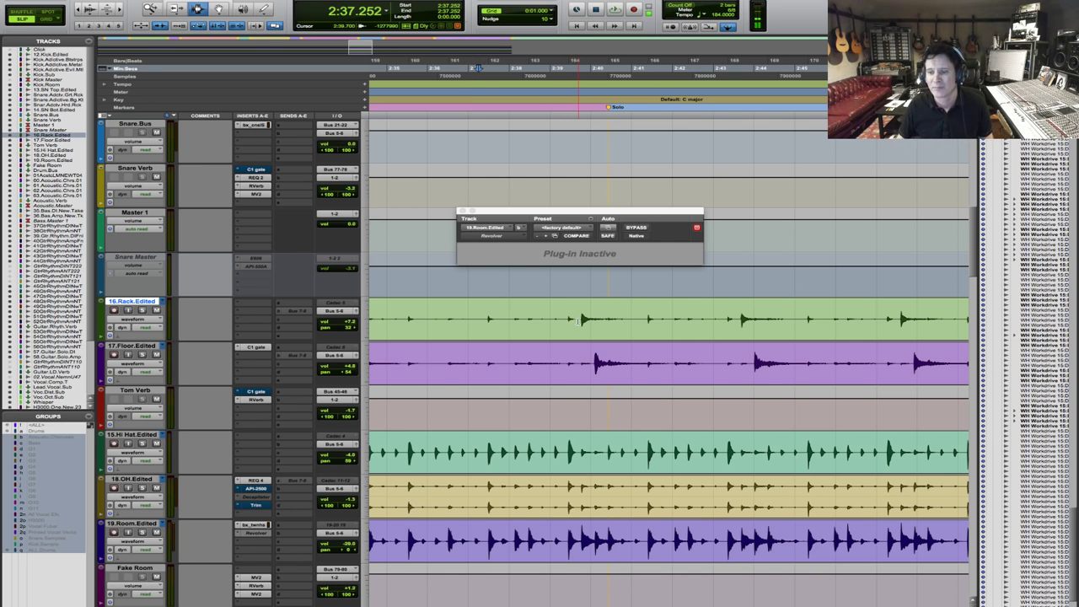
Show the whole song, frame the tom hits around the Solo and Bridge, and set the playback start to 2:39.135 on 16.Rack.Edited.
key(r)
key(r)
key(r)
key(r)
key(r)
key(F5)
drag(561, 297, 369, 337)
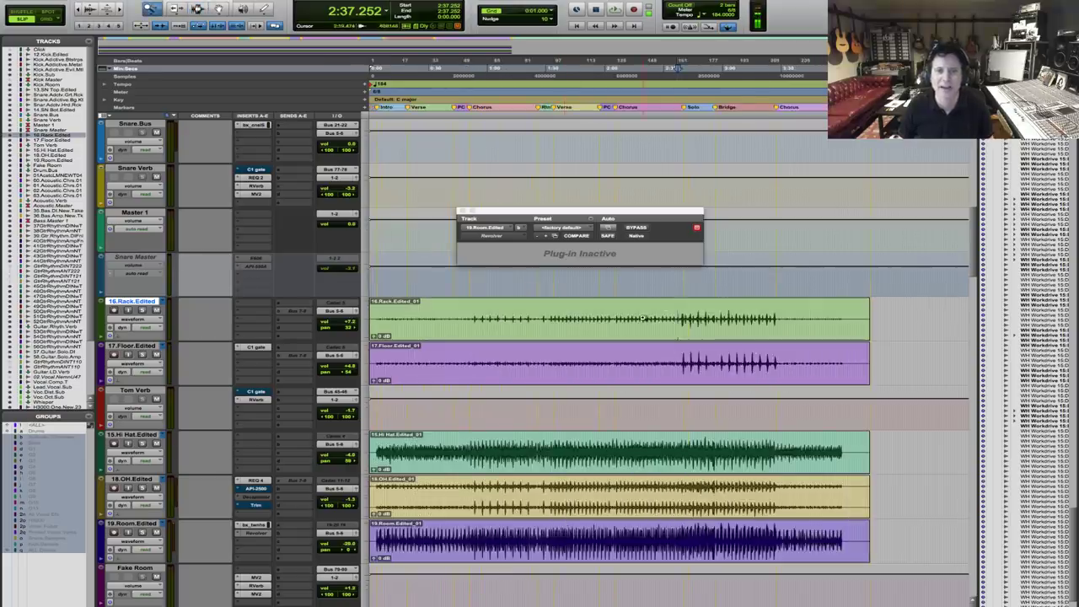
drag(642, 319, 764, 320)
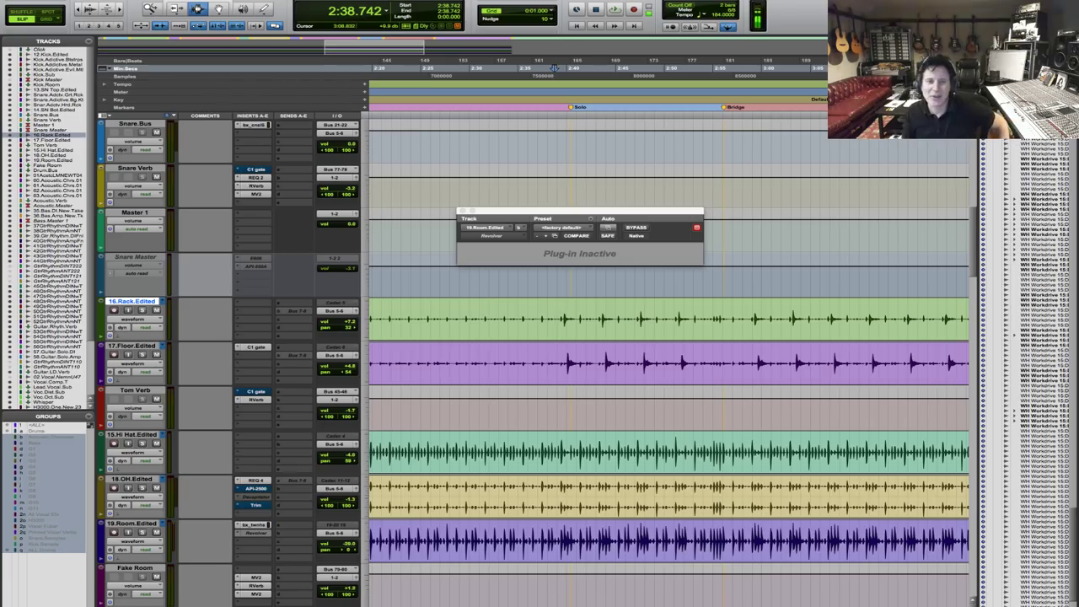
click(559, 313)
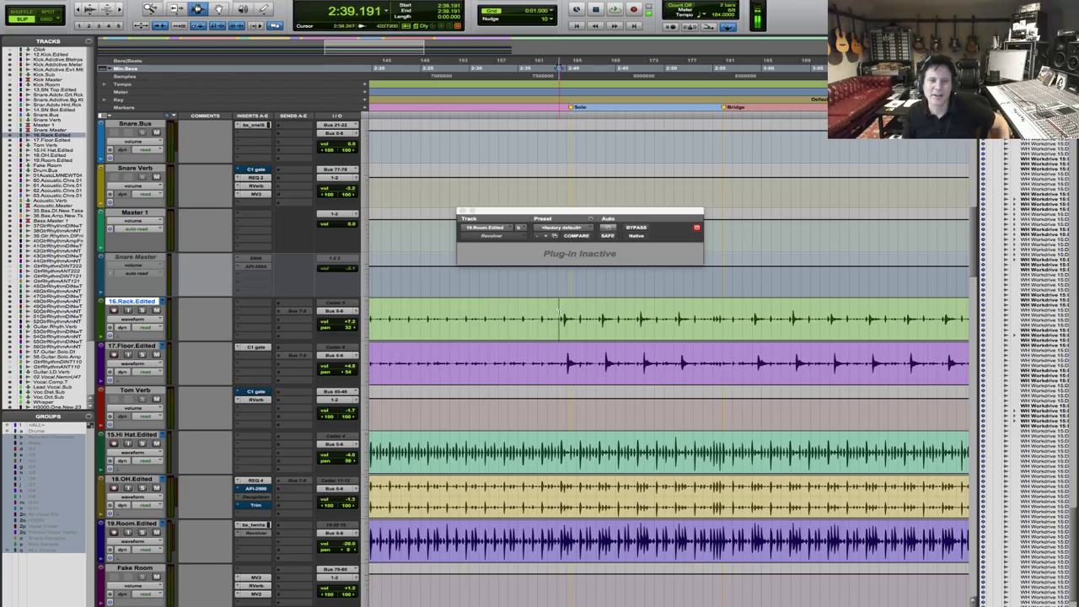
click(558, 313)
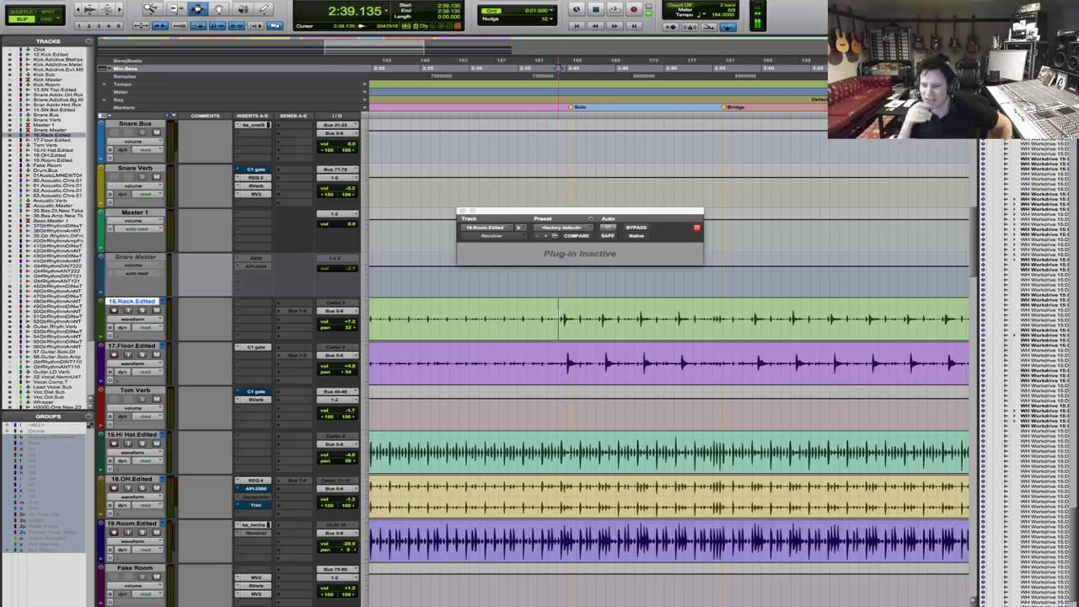